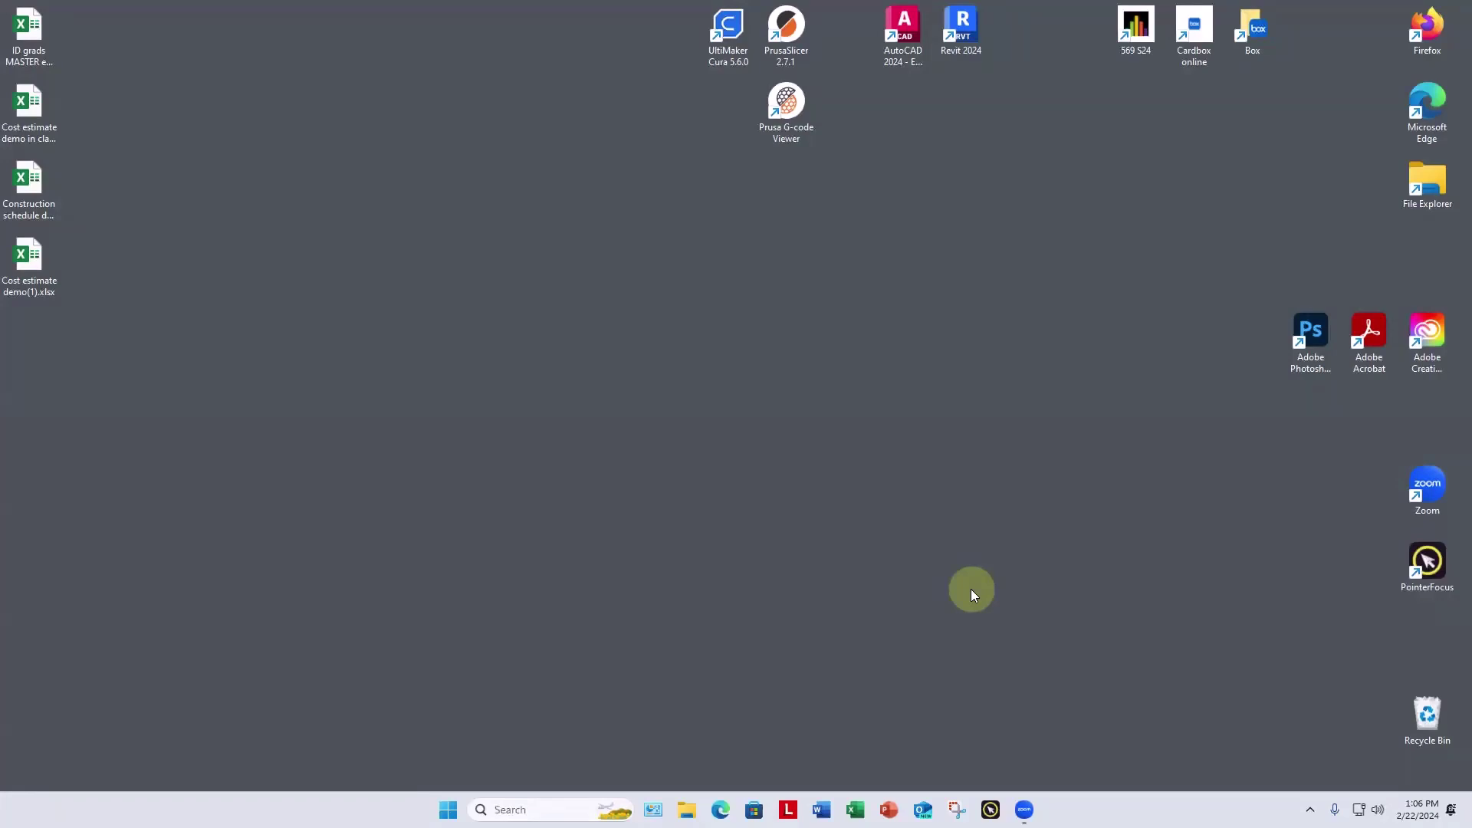
Step: Examine the Revit files in the 1405 Mutt & Jeff Team1 folder under Box in File Explorer, and close the window
double_click(1426, 186)
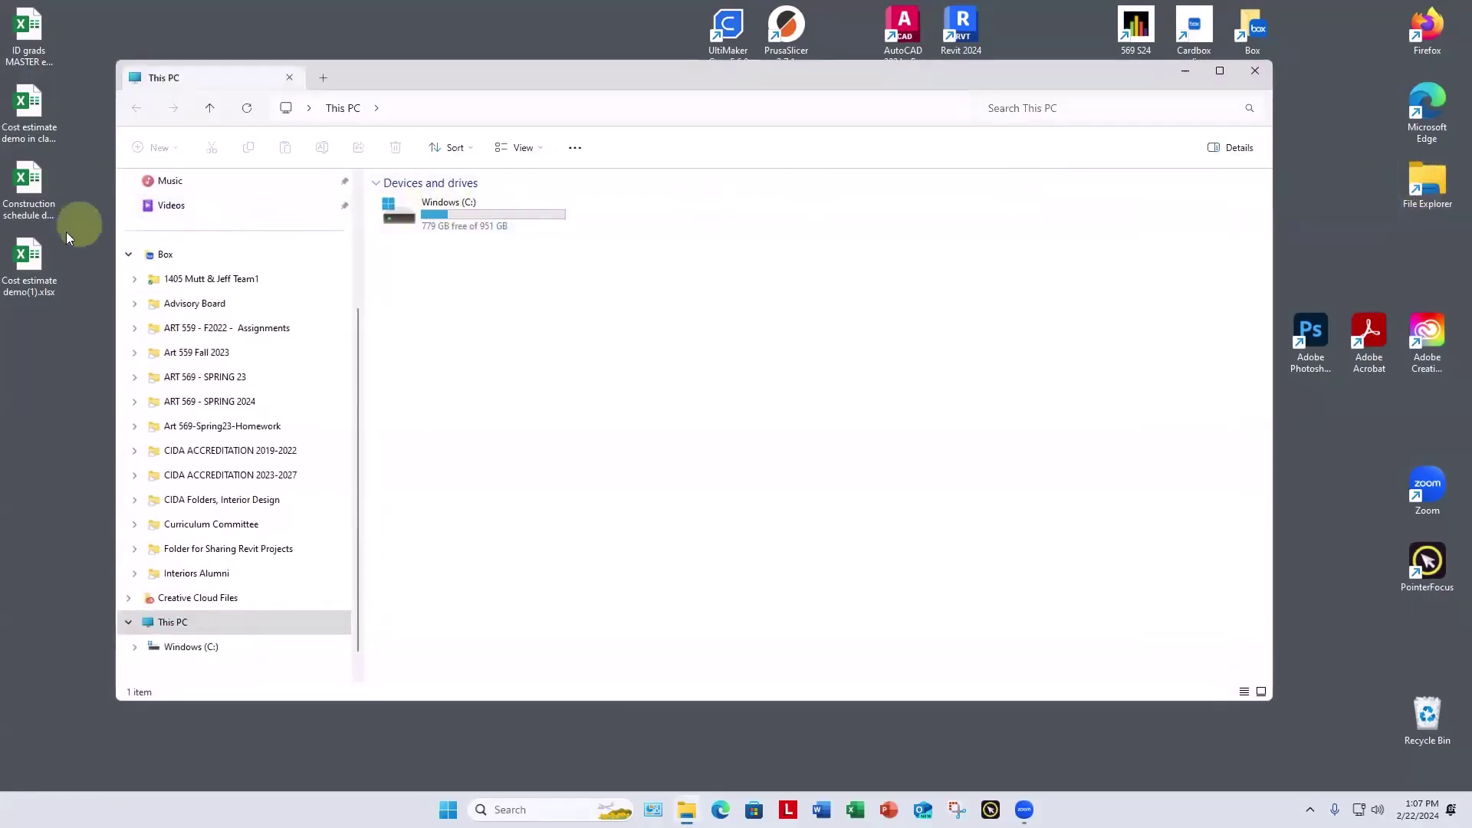
left_click(130, 258)
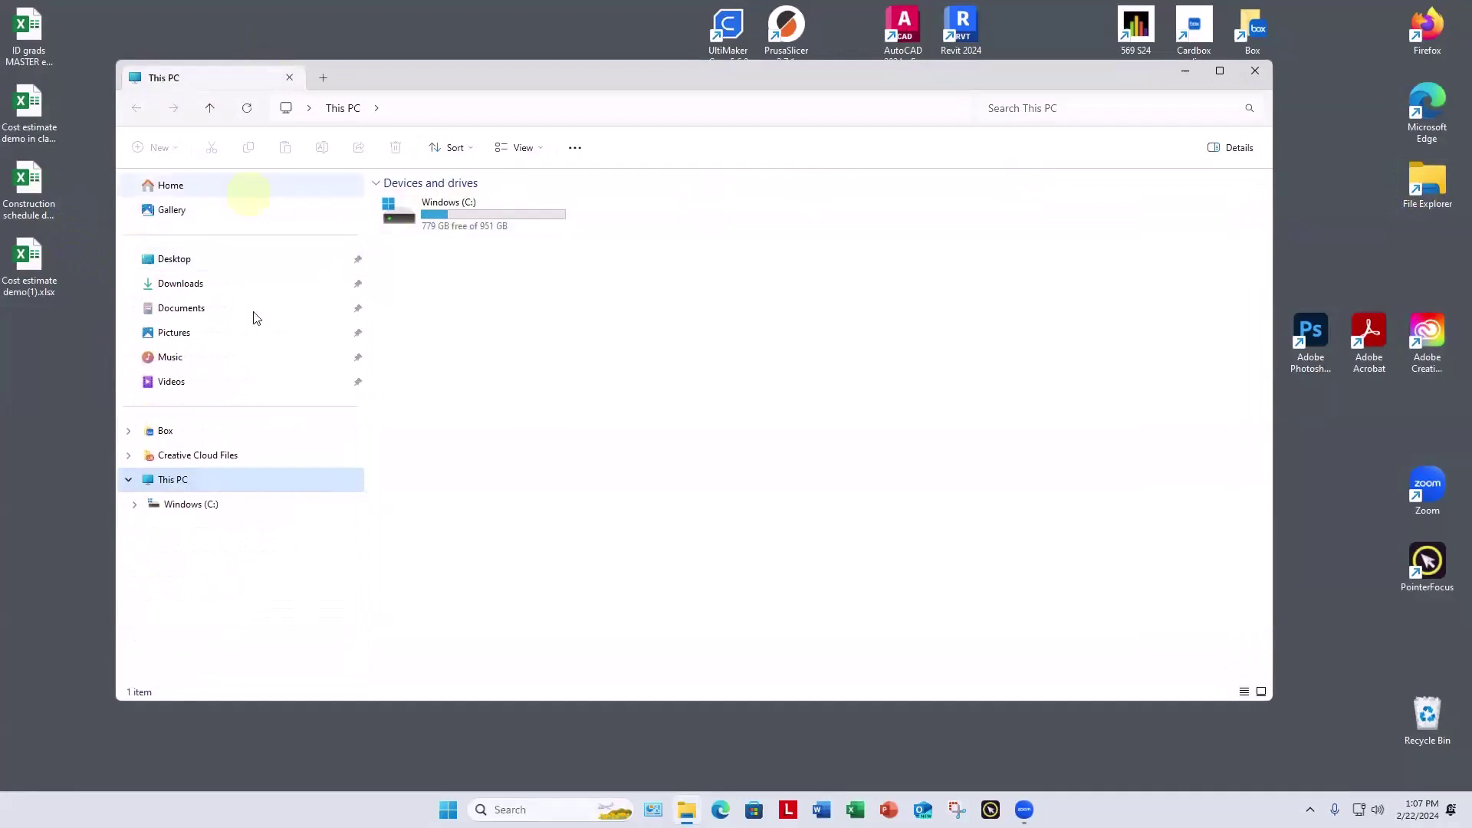
left_click(128, 431)
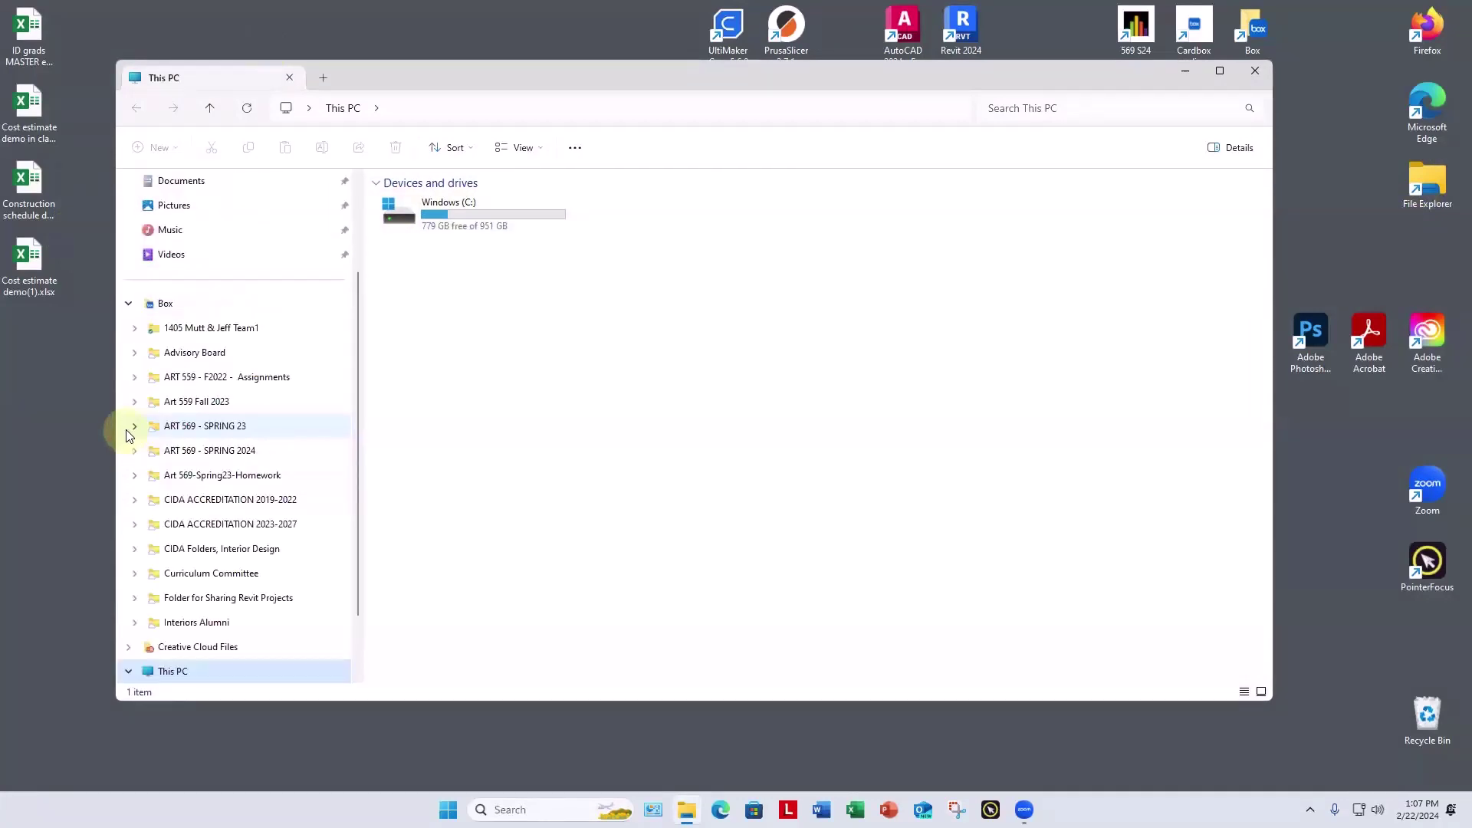
left_click(219, 330)
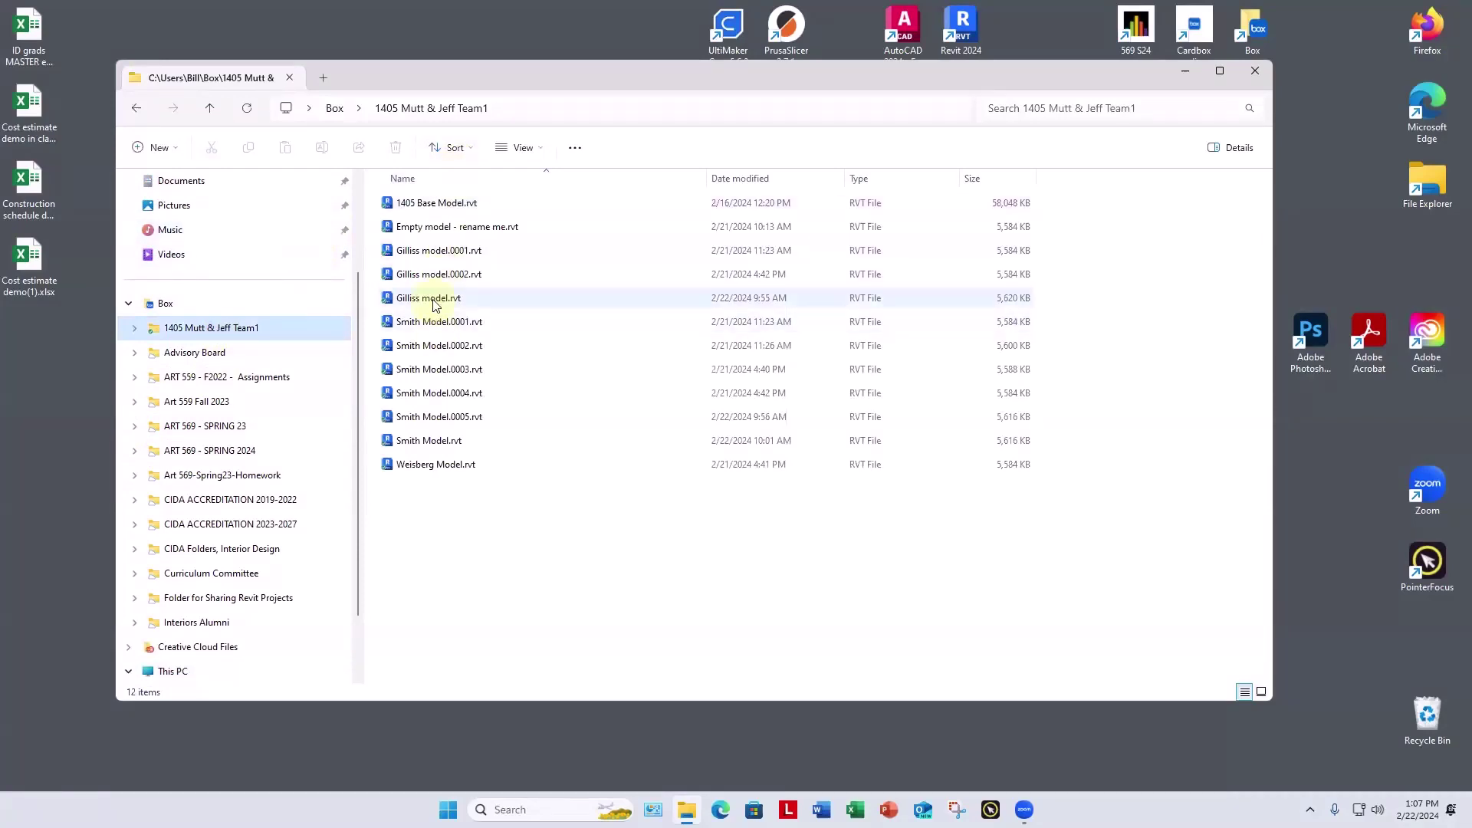
left_click(1255, 70)
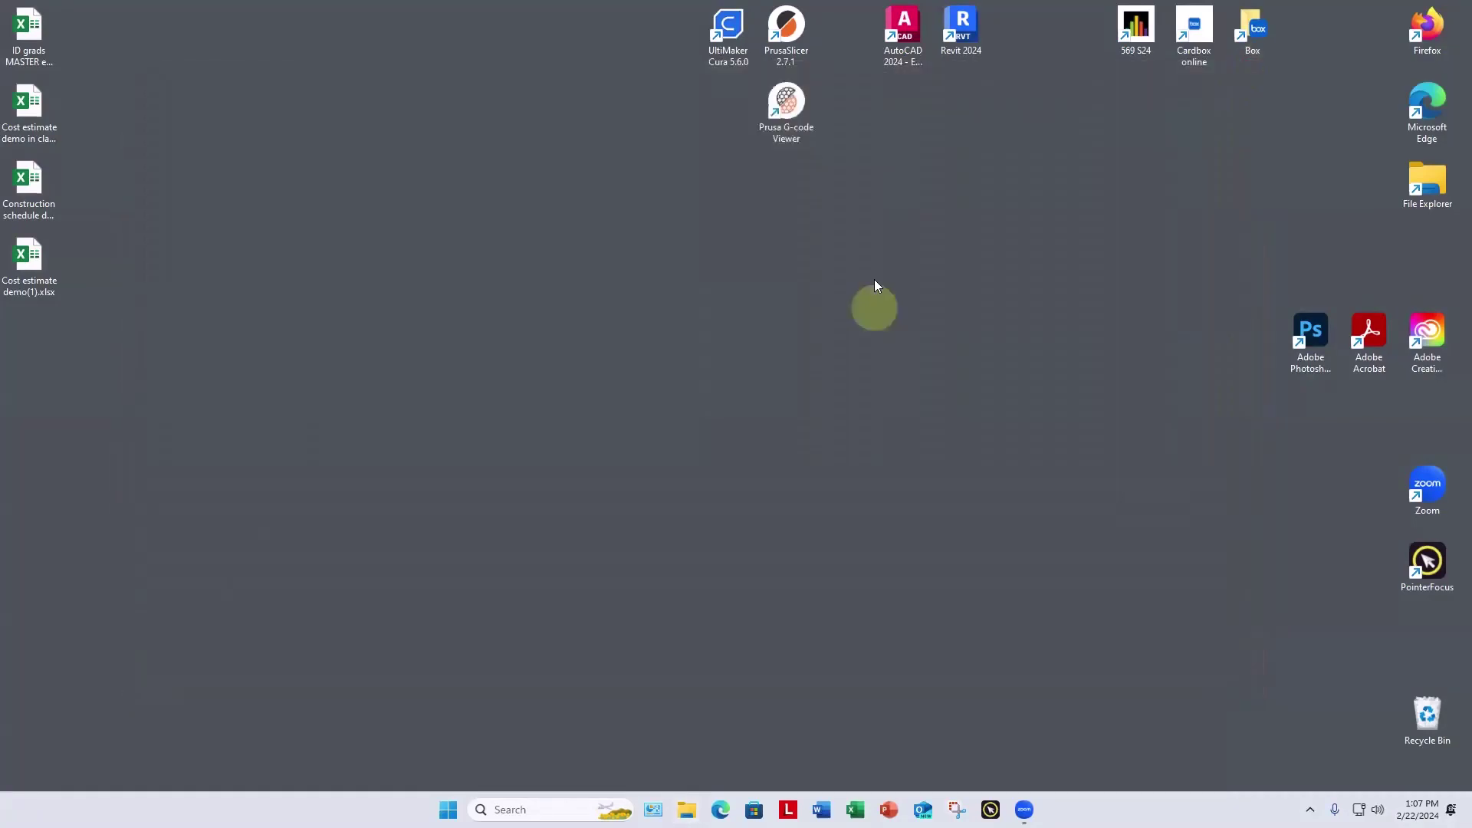
Step: Launch Revit 2024
double_click(958, 31)
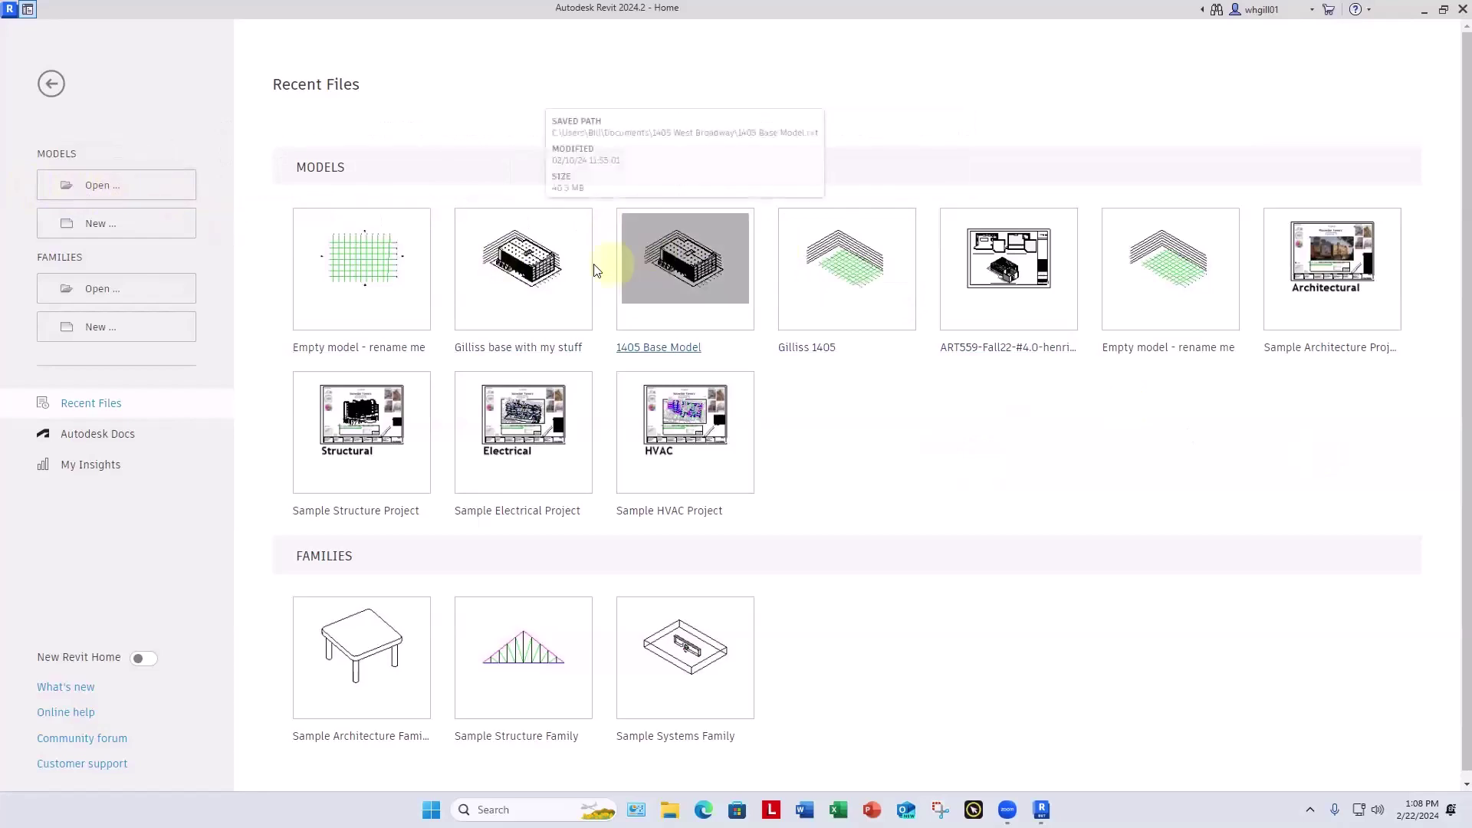
left_click(87, 184)
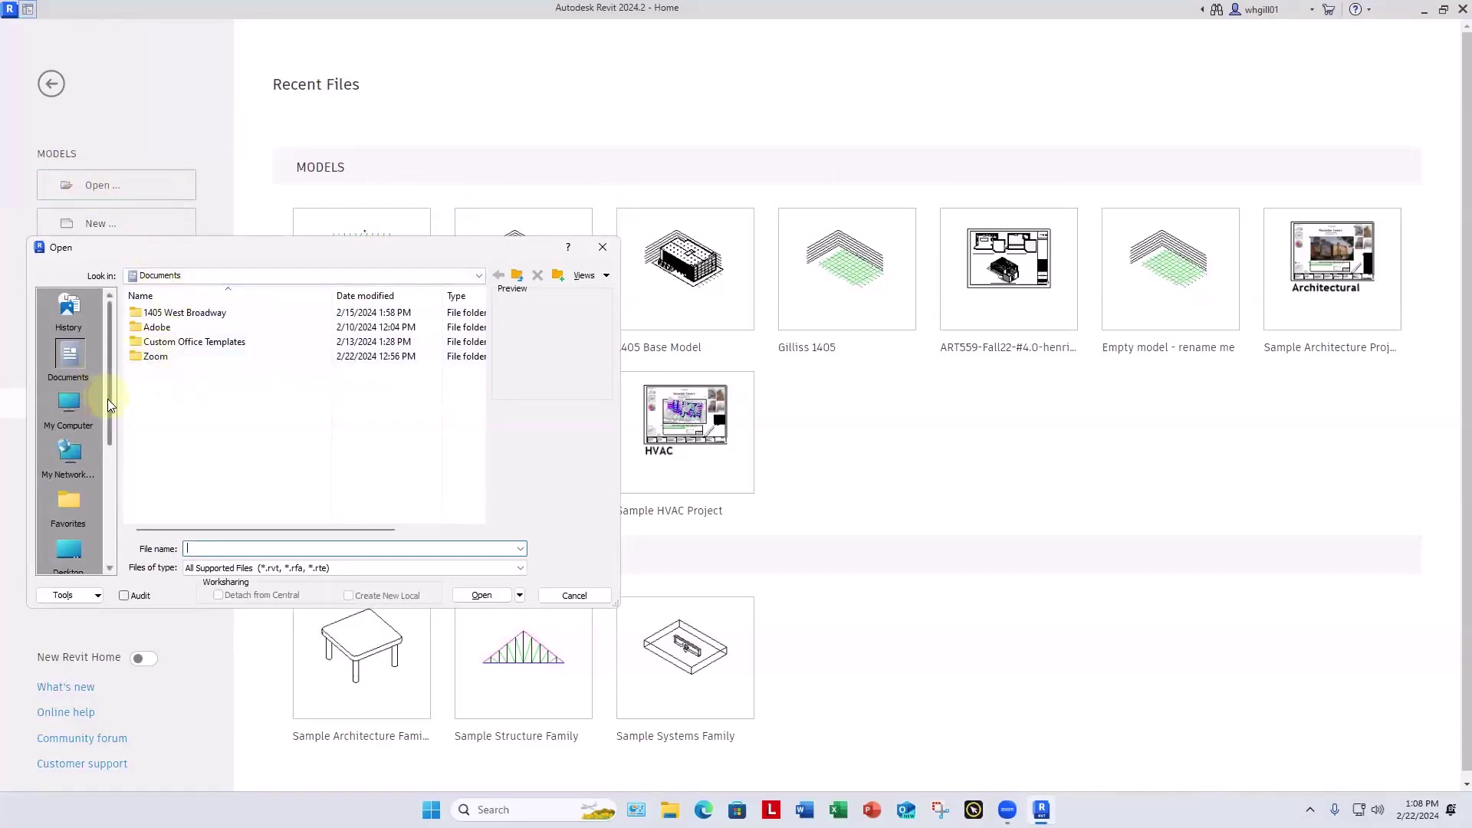
scroll(108, 399, "down", 1)
left_click(68, 357)
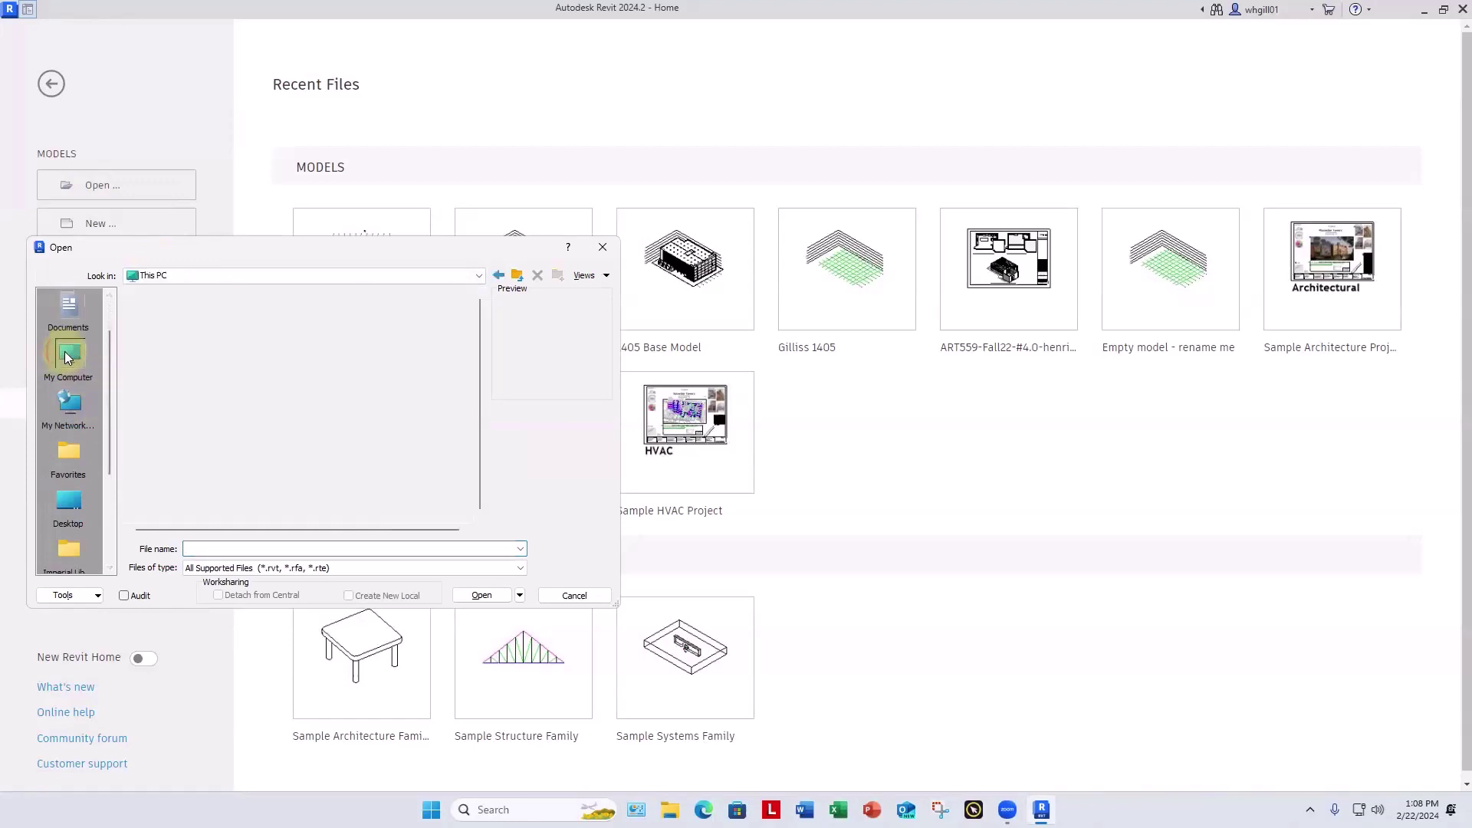
double_click(153, 325)
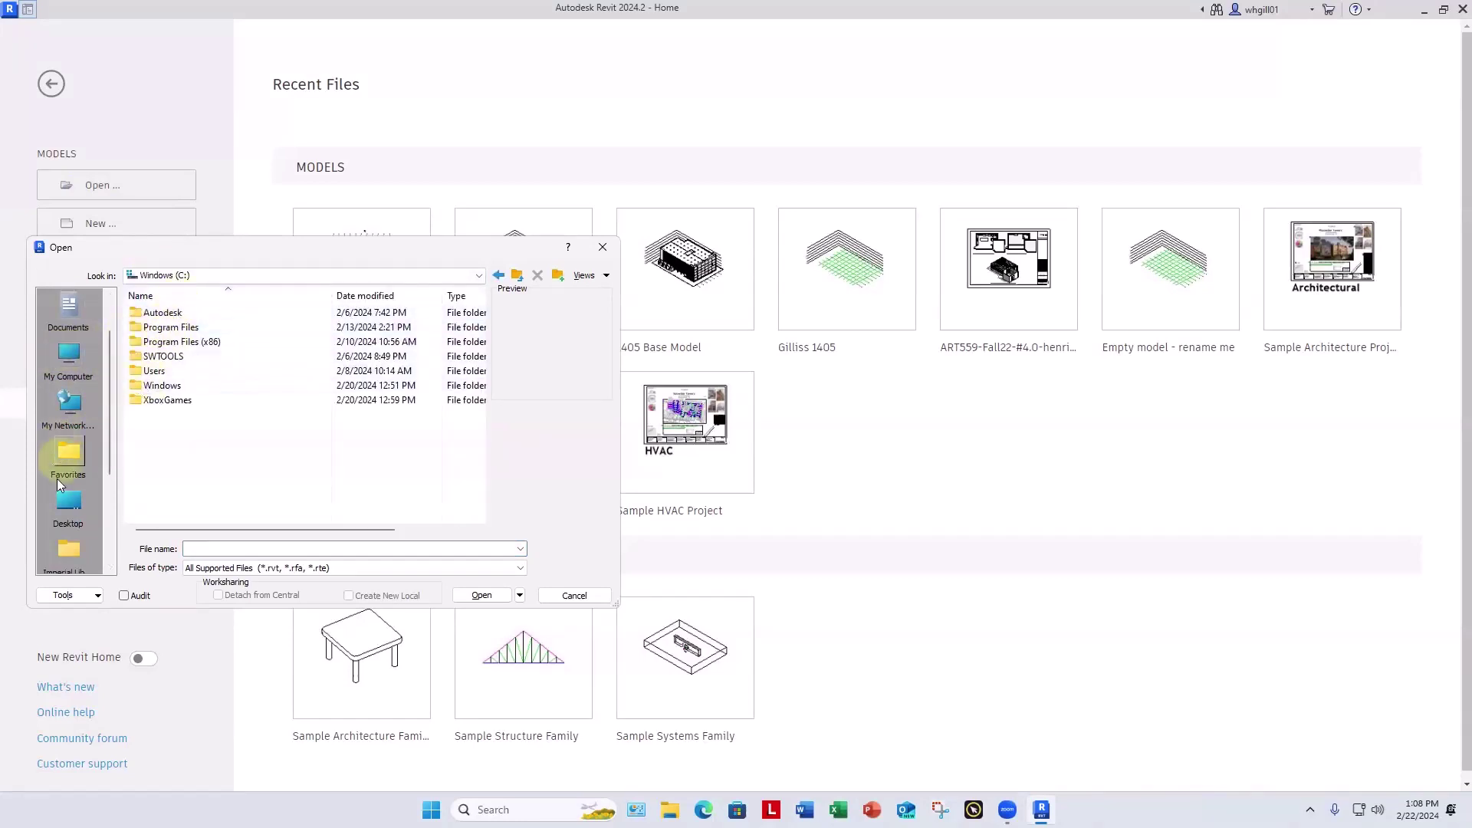
left_click(68, 503)
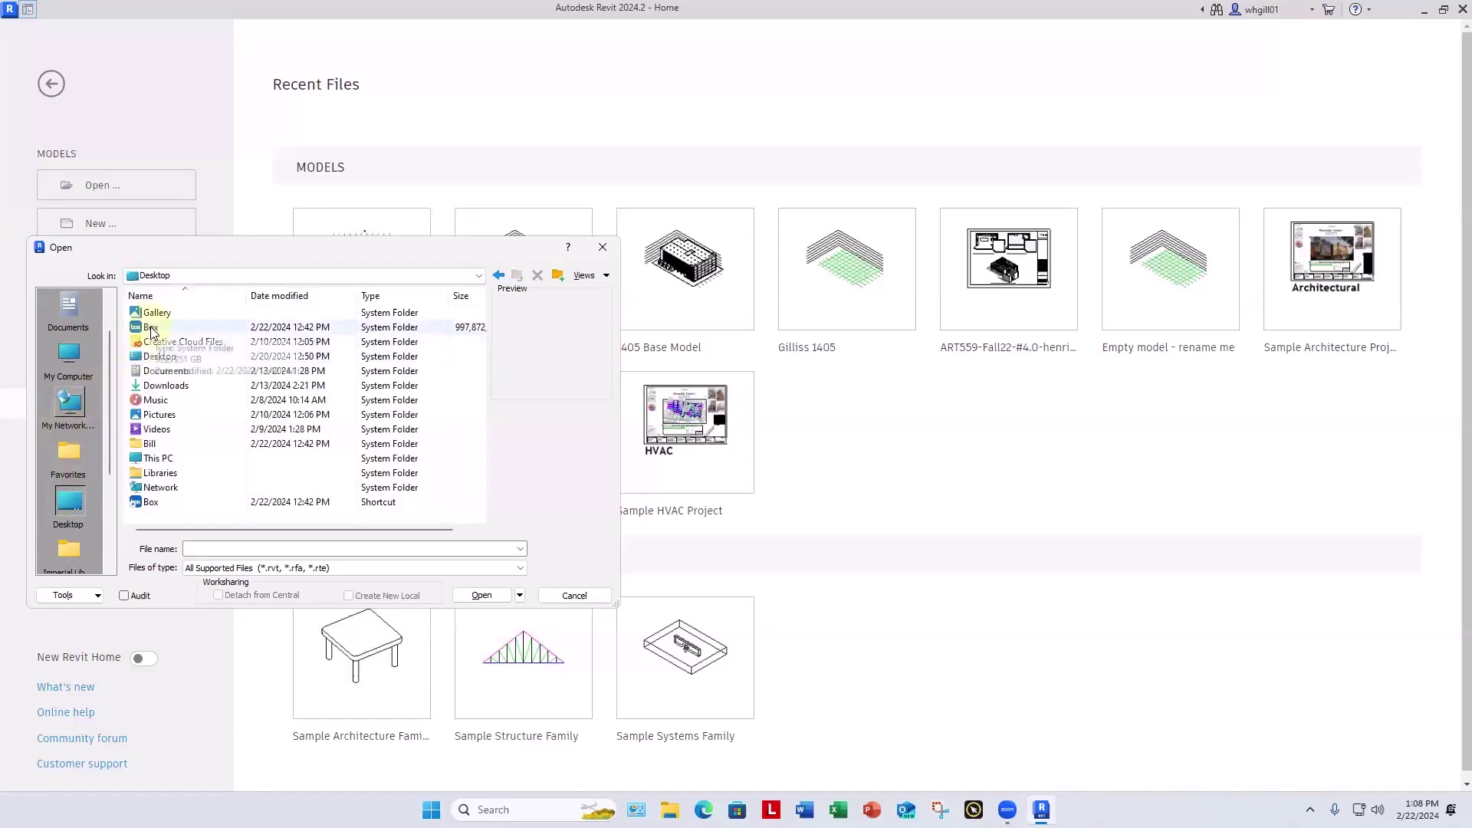
double_click(151, 328)
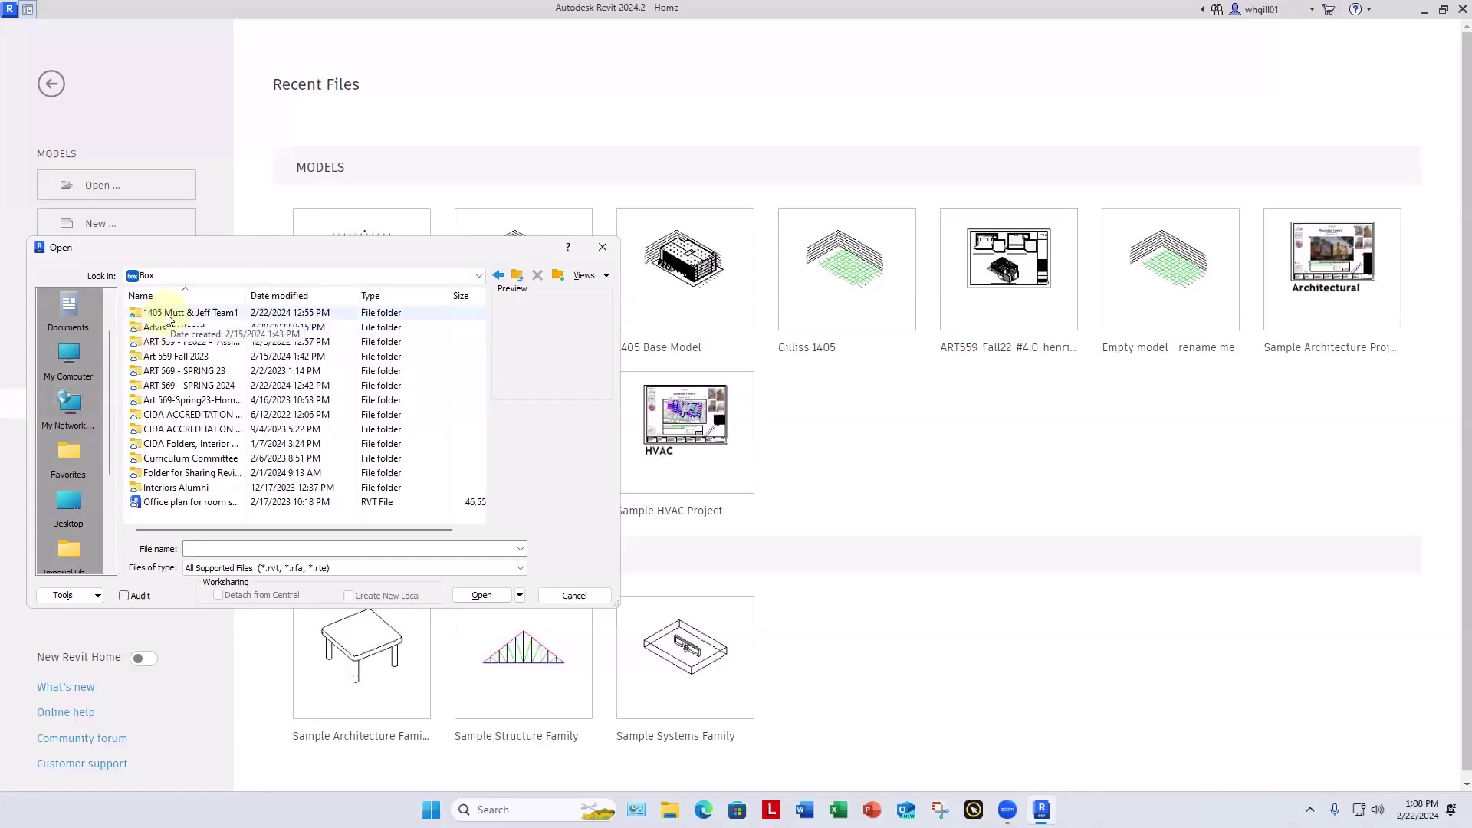
double_click(167, 314)
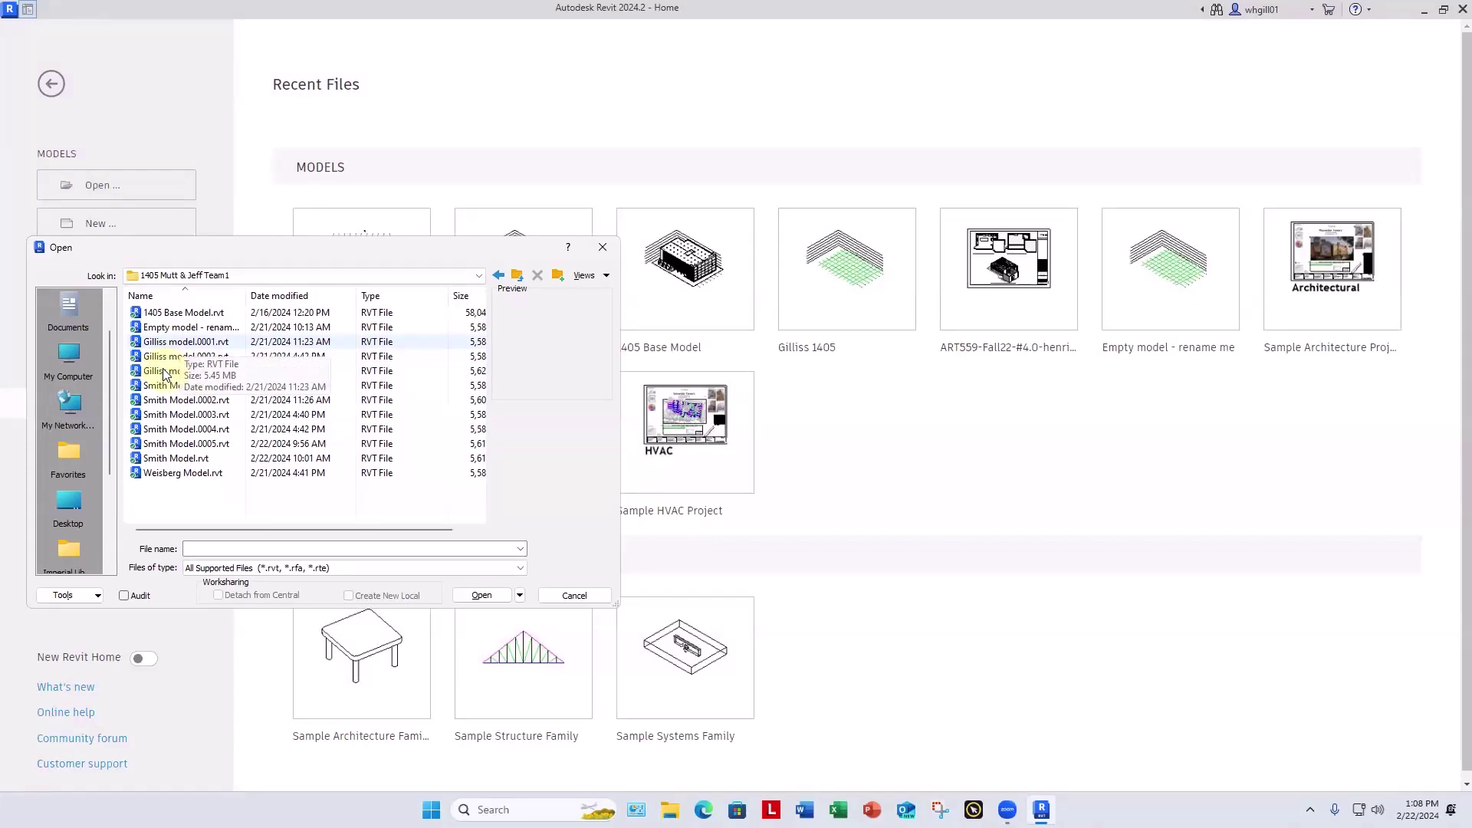
key("Escape")
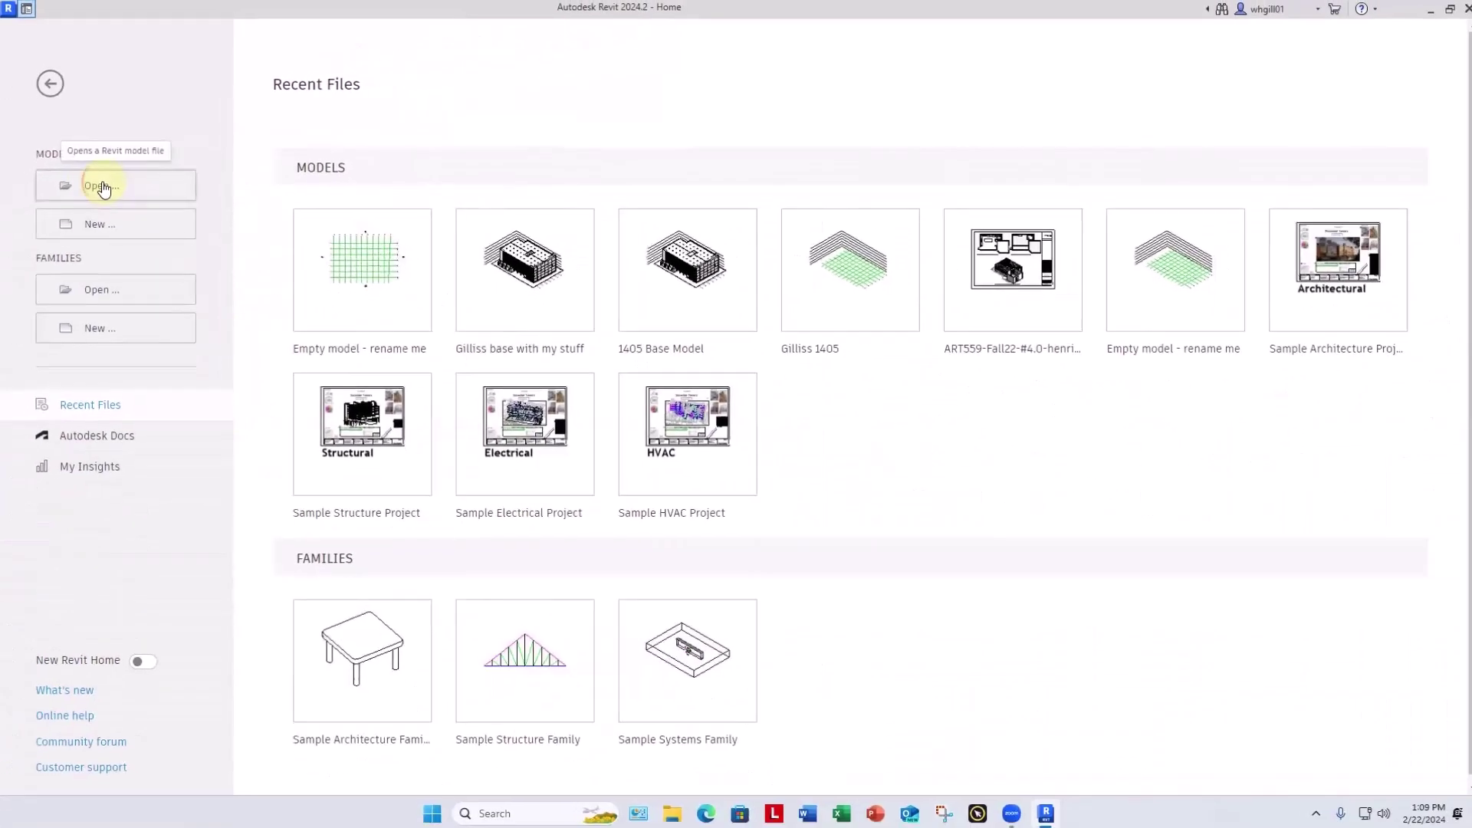
Step: Open Gilliss model.rvt from the 1405 Mutt & Jeff Team1 folder in Box, view its Level 1 floor plan, and close it
left_click(102, 187)
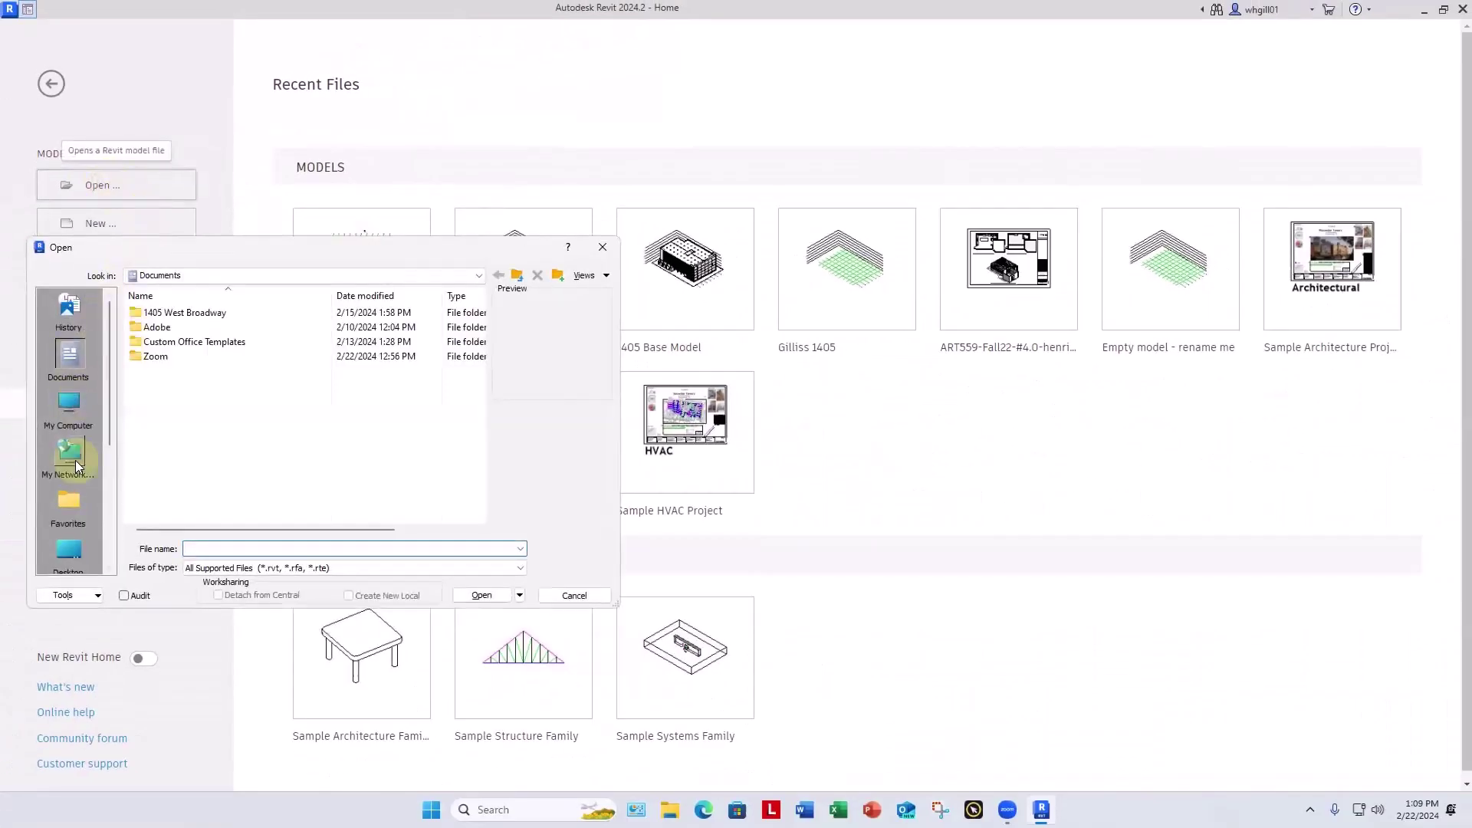
scroll(76, 491, "down", 1)
left_click(85, 515)
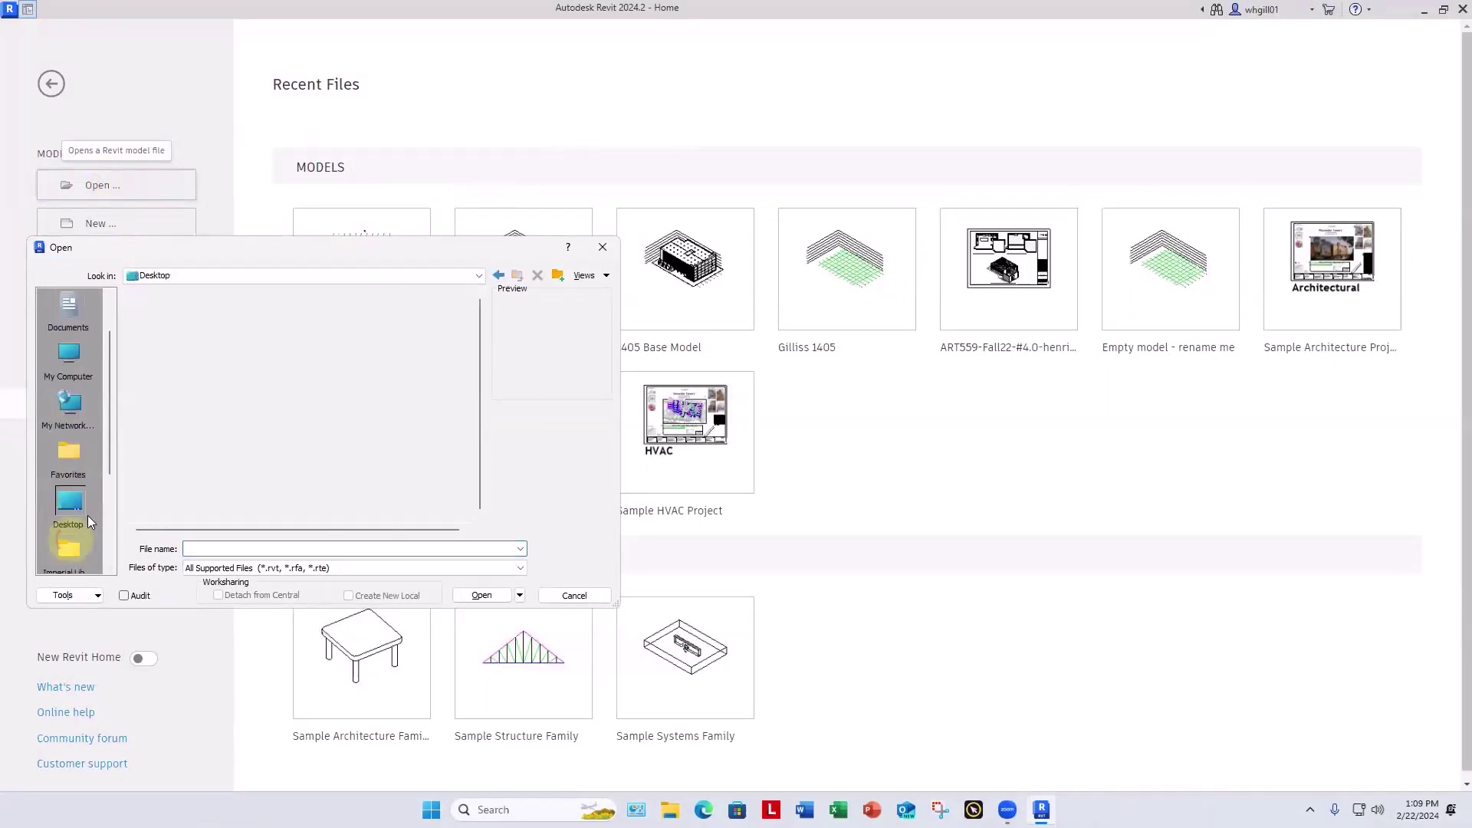
double_click(160, 325)
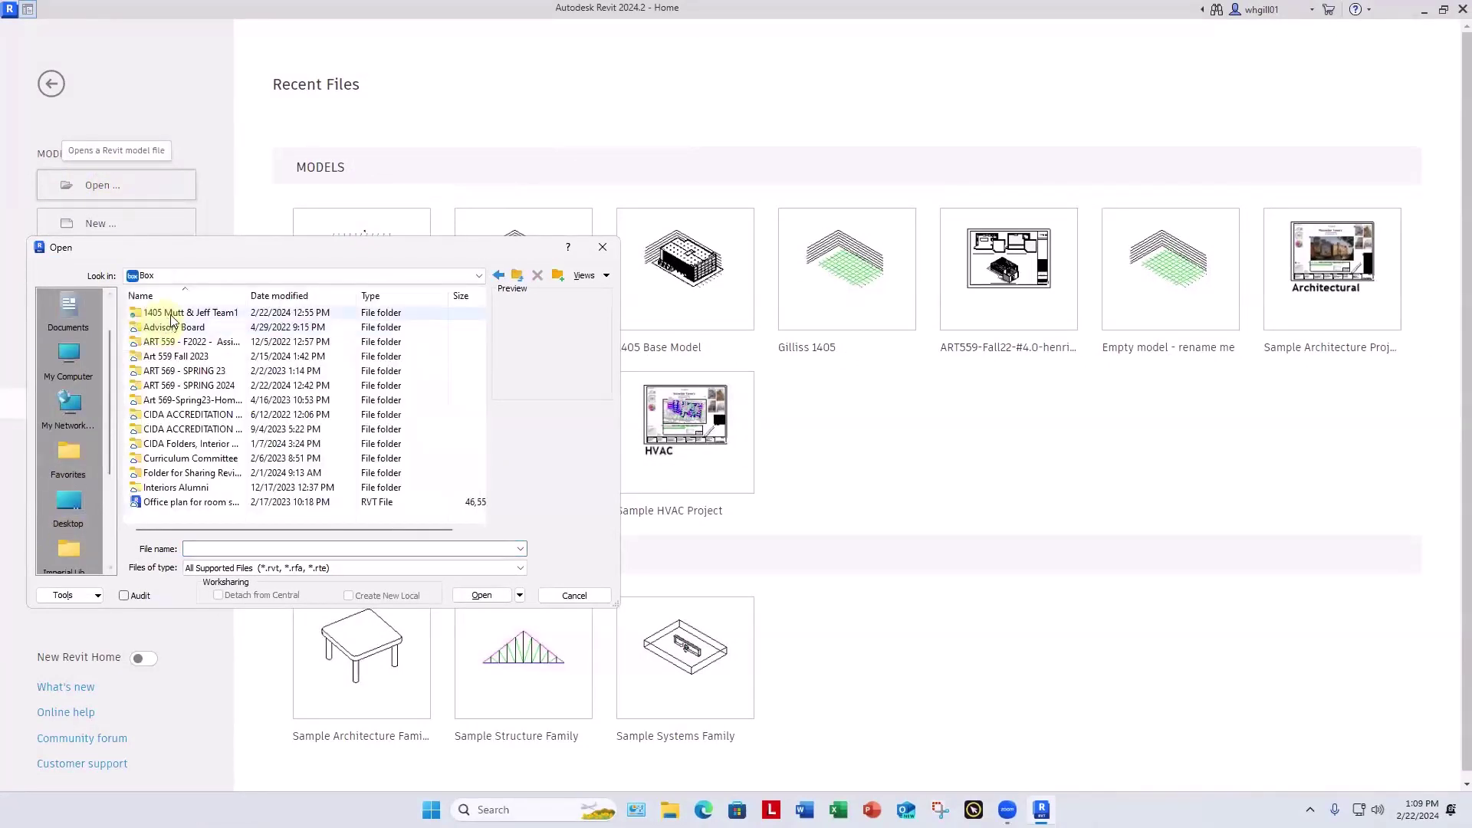
double_click(172, 315)
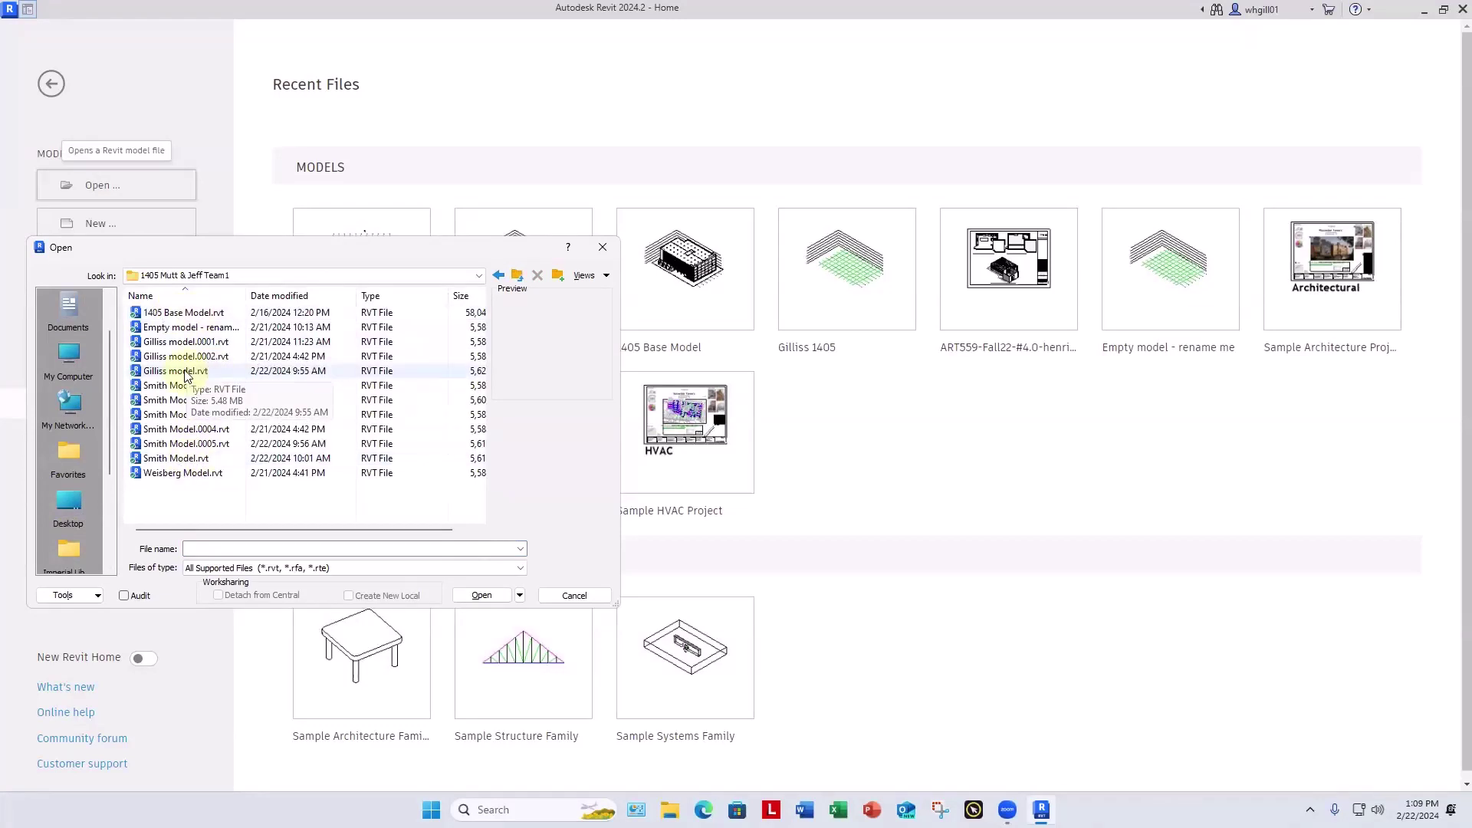
left_click(185, 372)
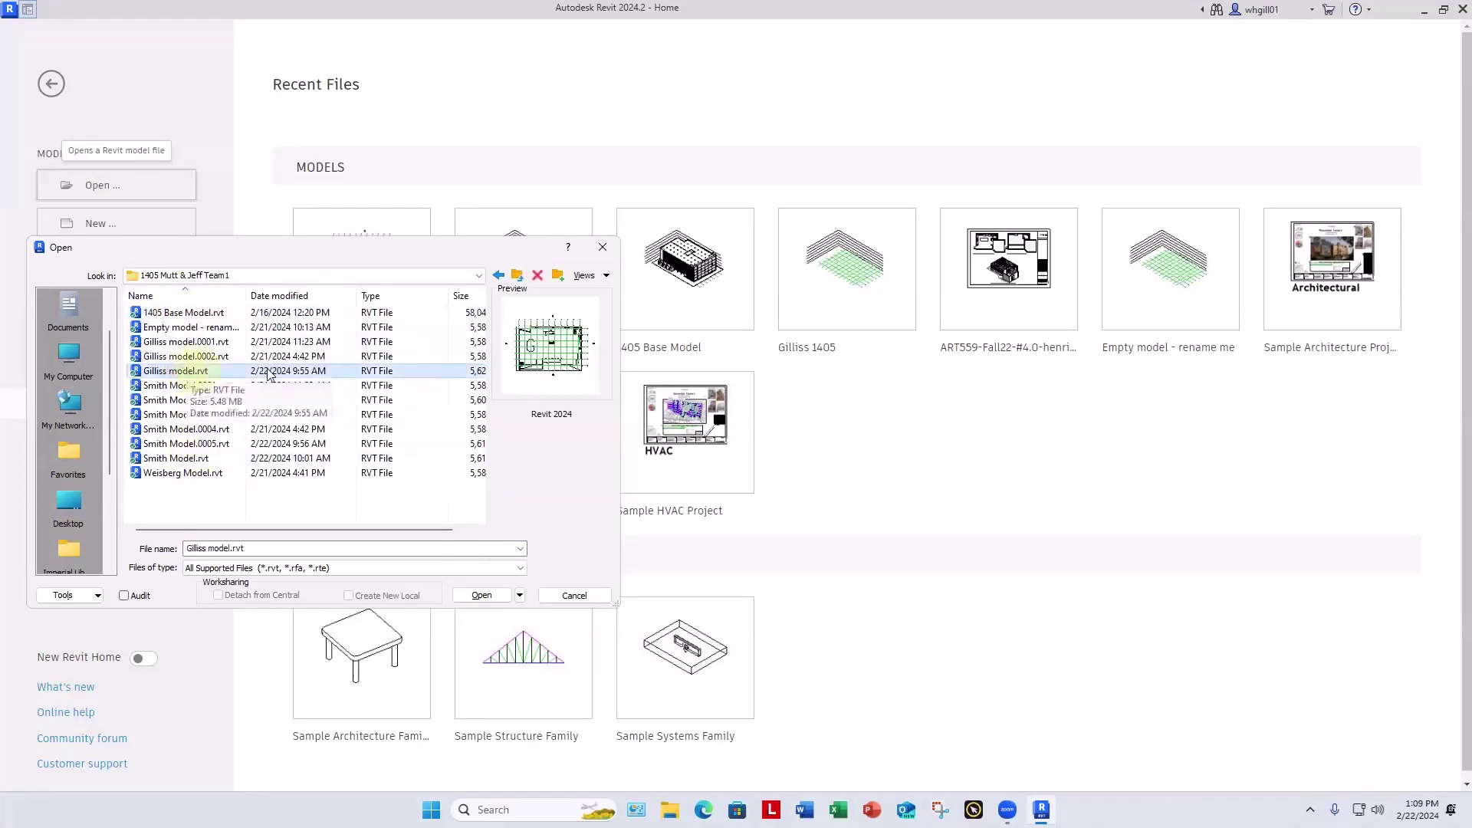
left_click(476, 596)
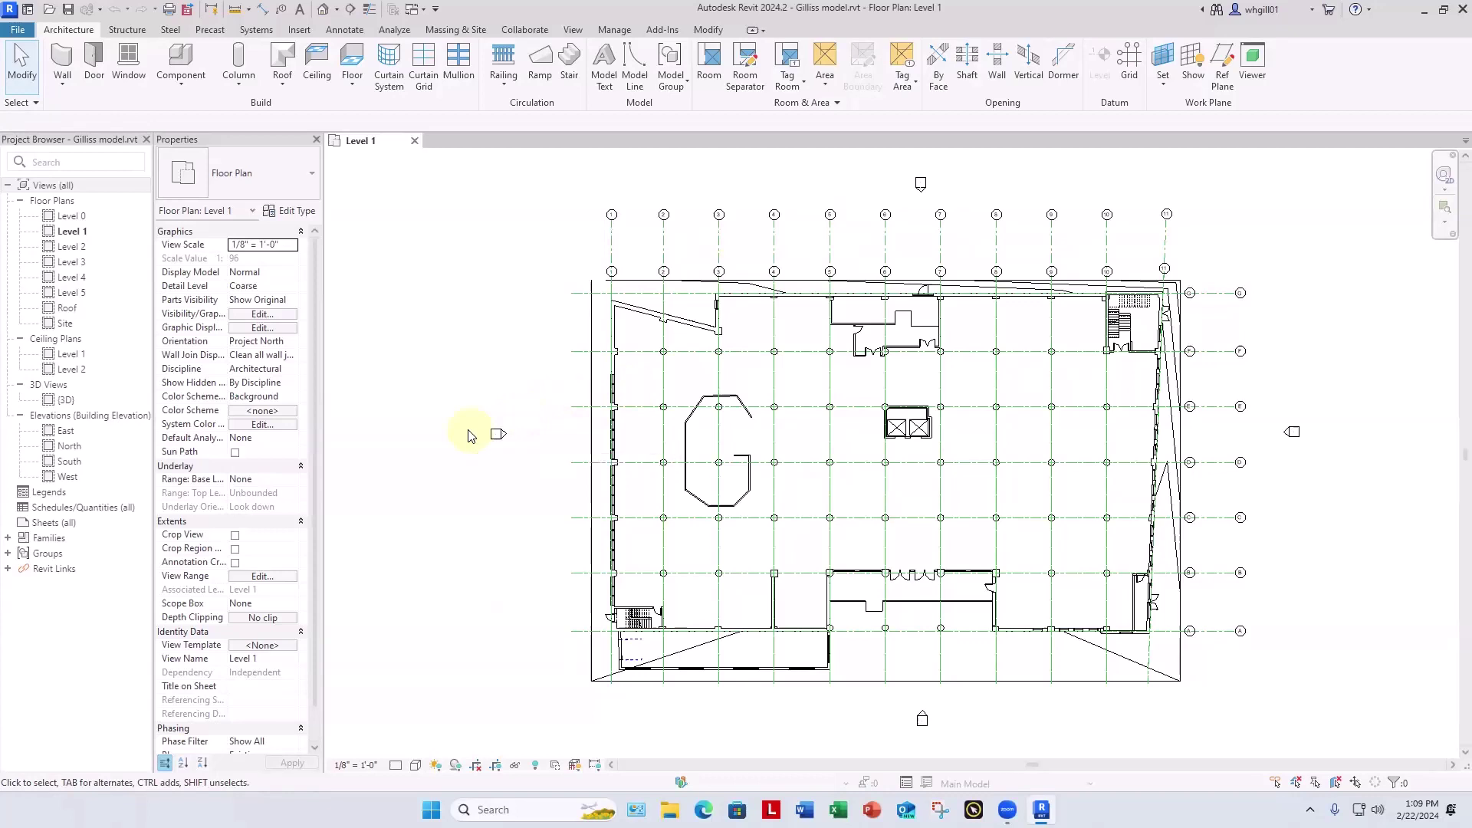
left_click(415, 141)
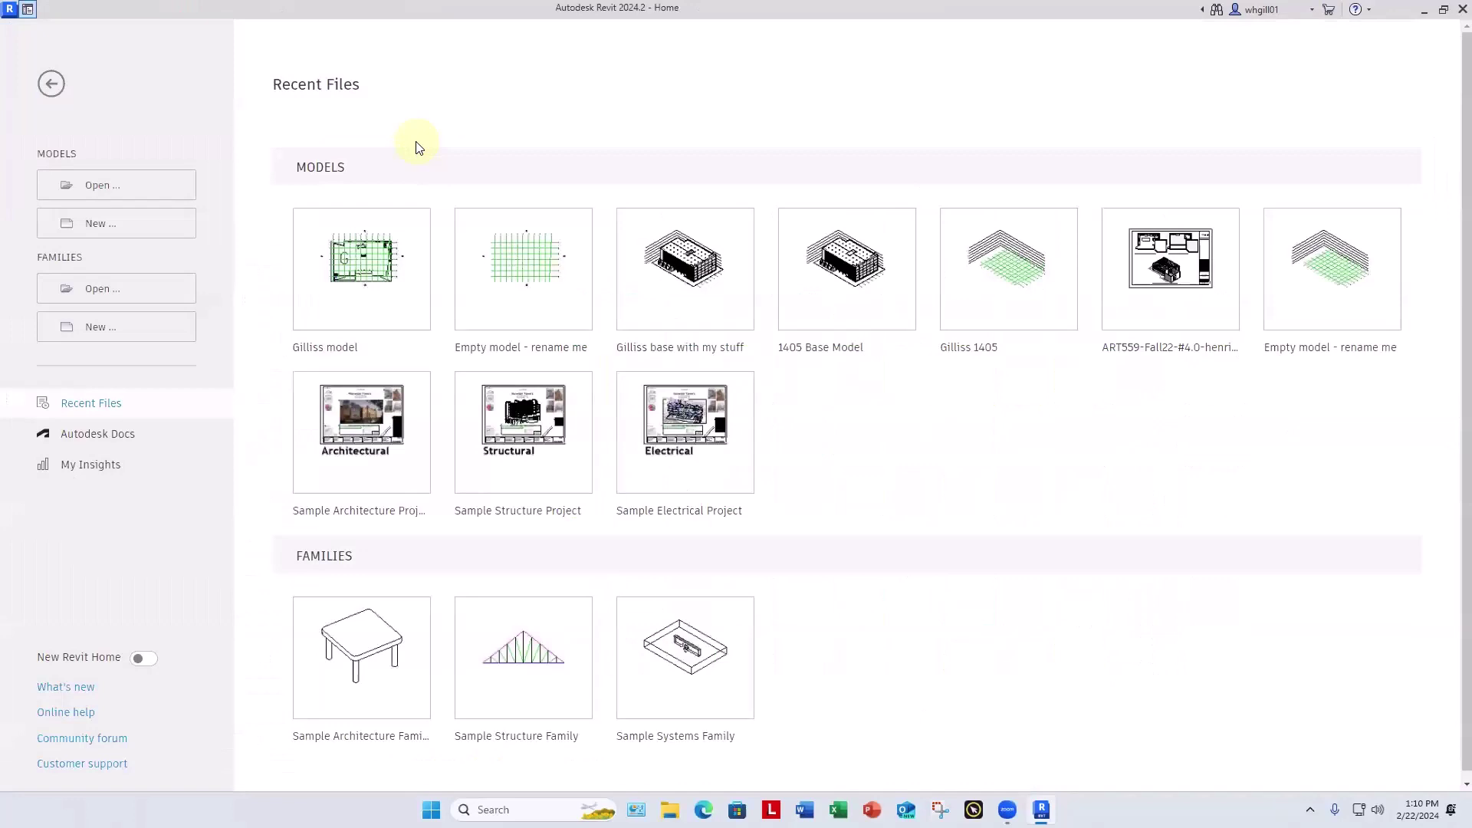
Step: Open the Weisberg Model.rvt project from the 1405 Mutt & Jeff Team1 folder
left_click(101, 191)
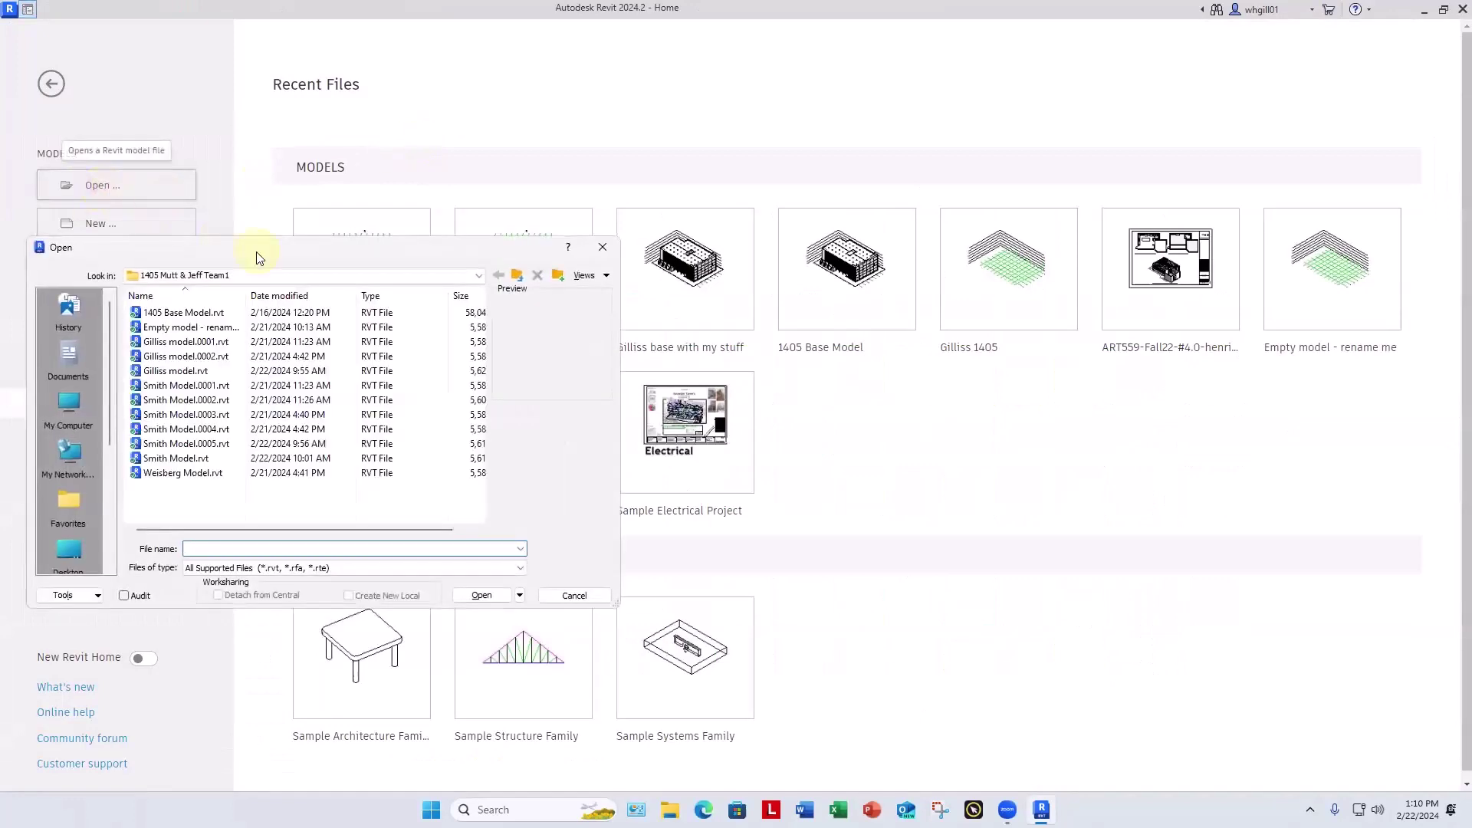
left_click(183, 473)
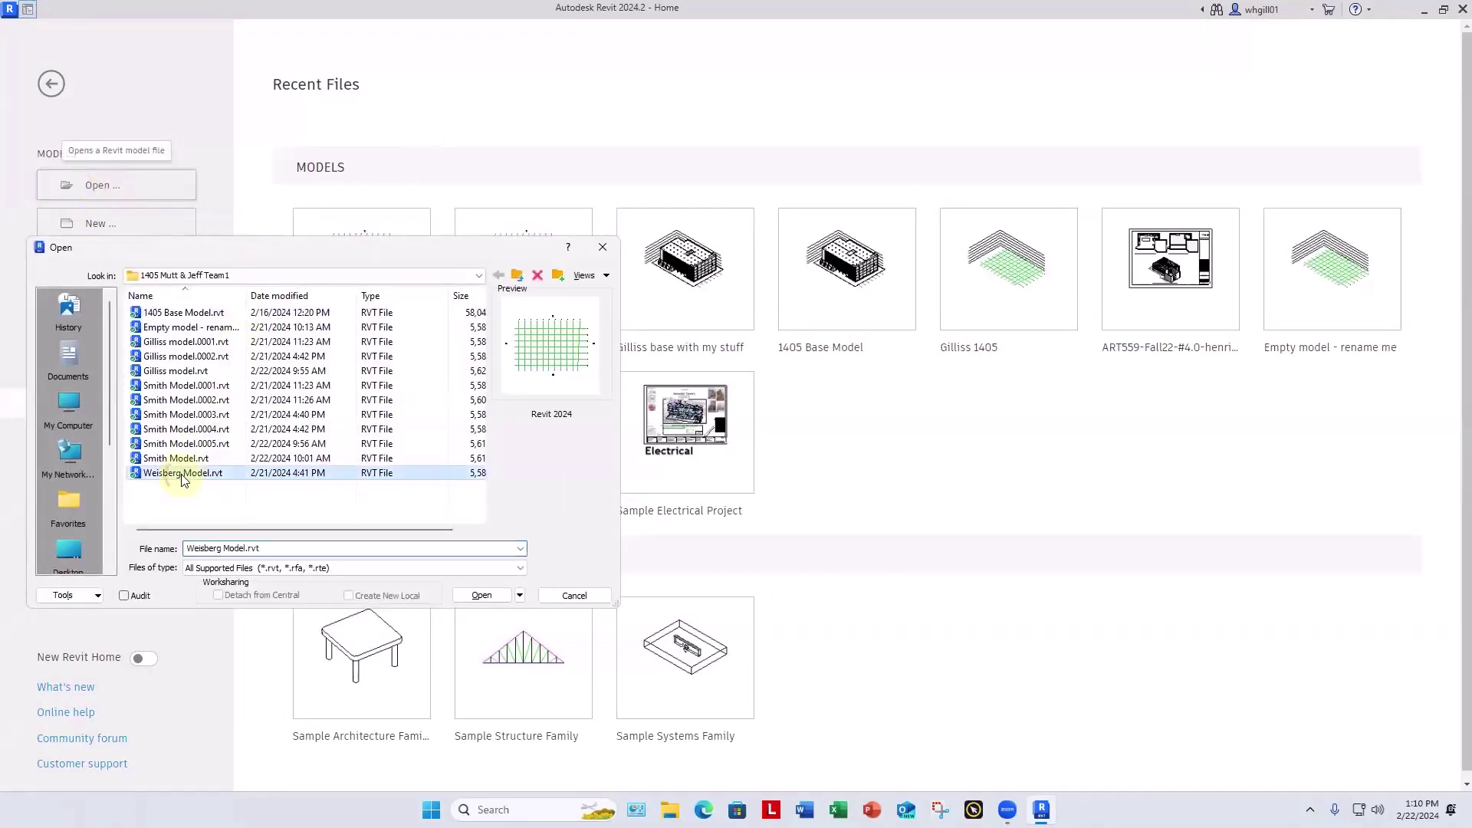
left_click(482, 595)
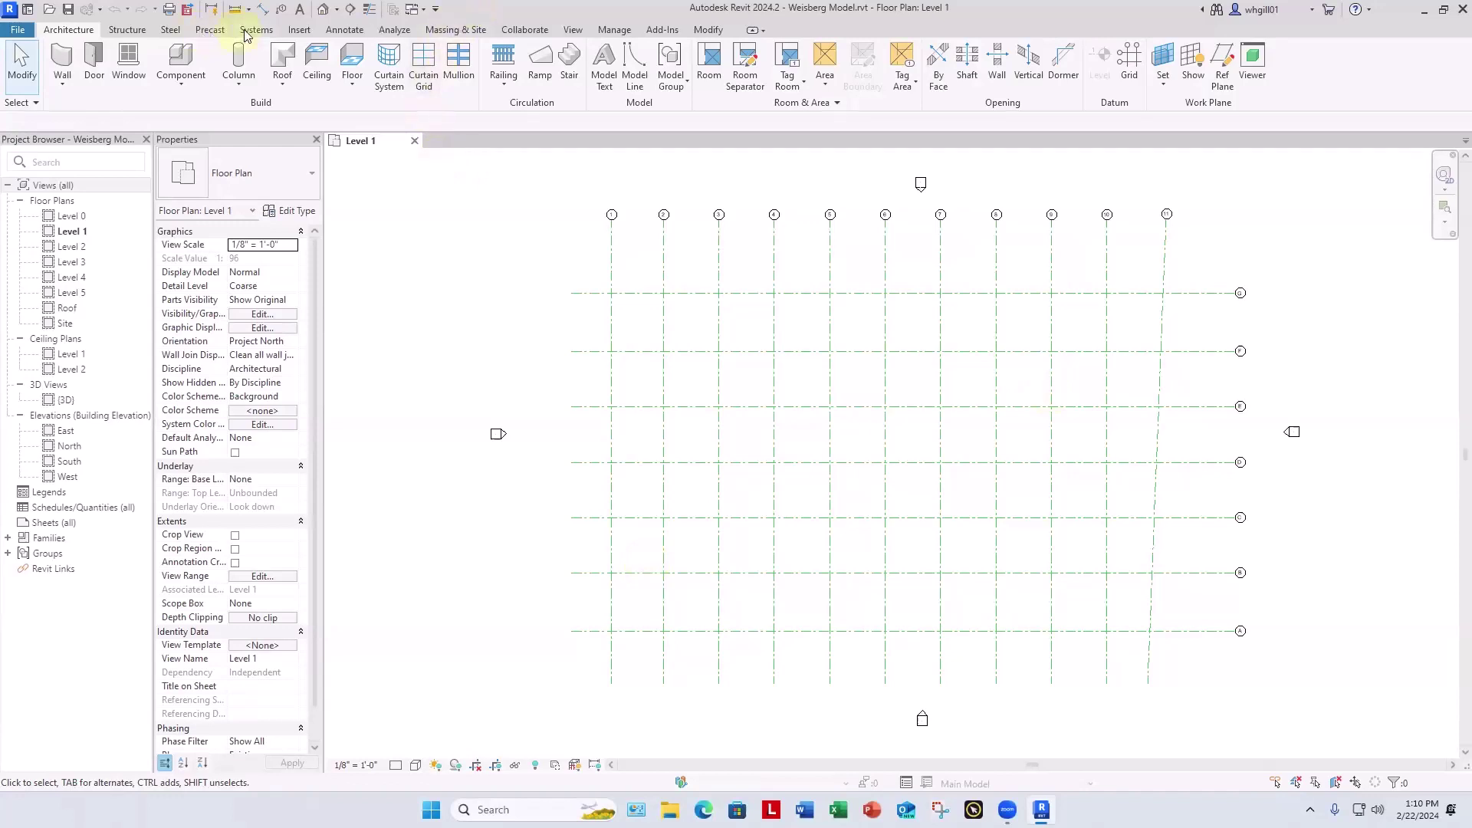
Step: Link 1405 Base Model.rvt into the model with Auto - Internal Origin to Internal Origin positioning
left_click(298, 29)
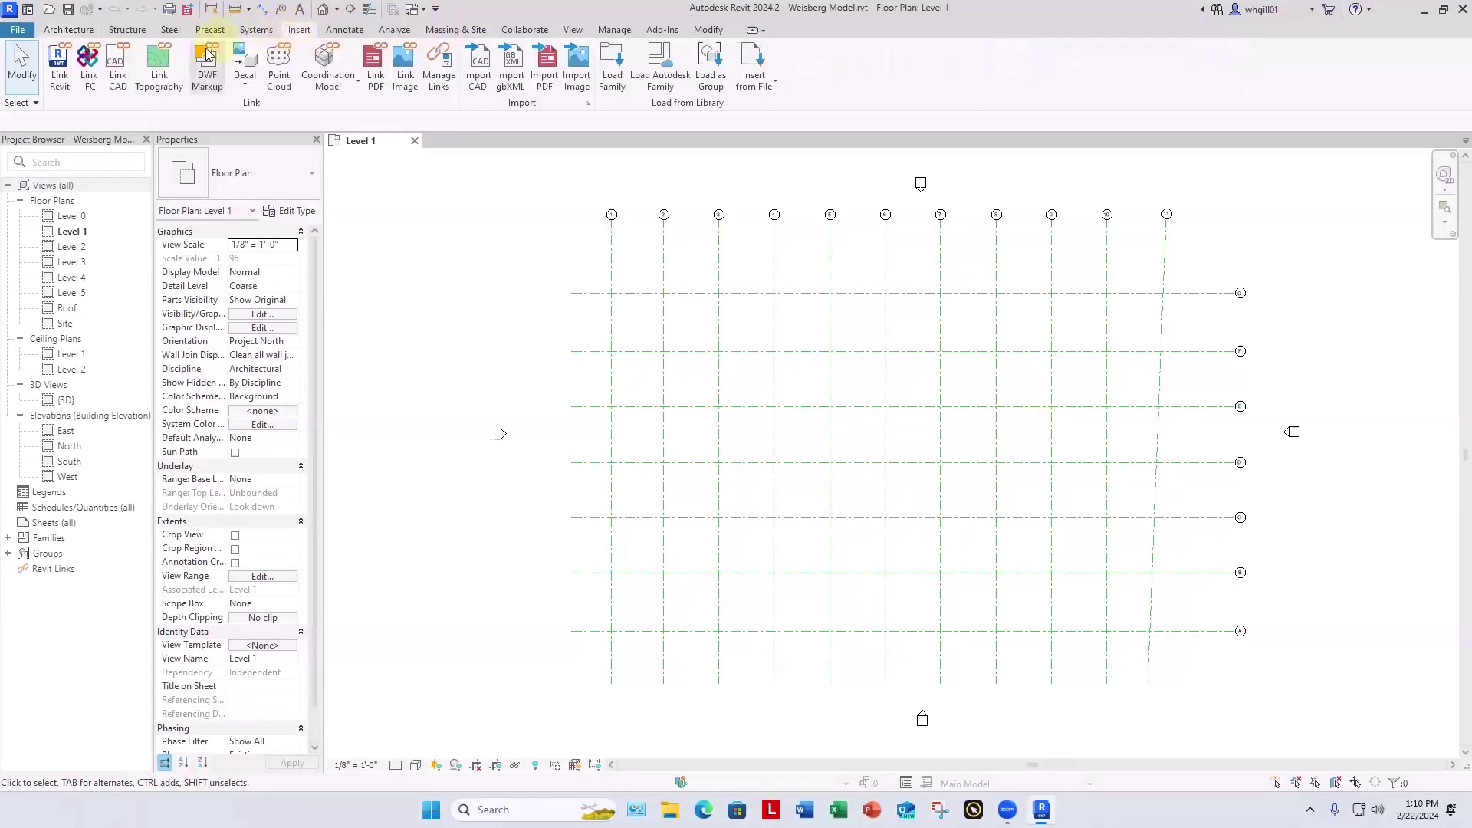
left_click(60, 83)
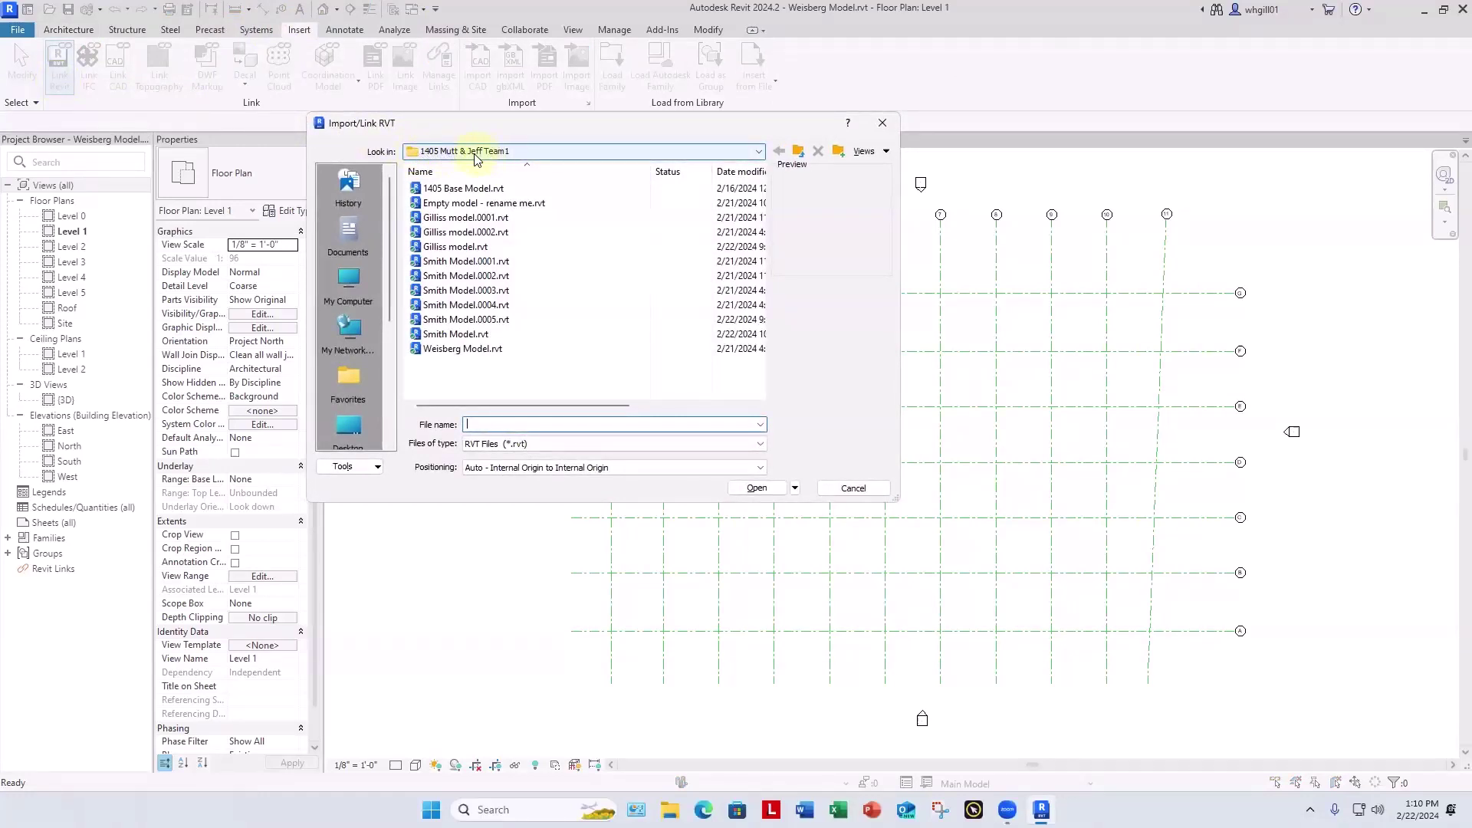
left_click(456, 190)
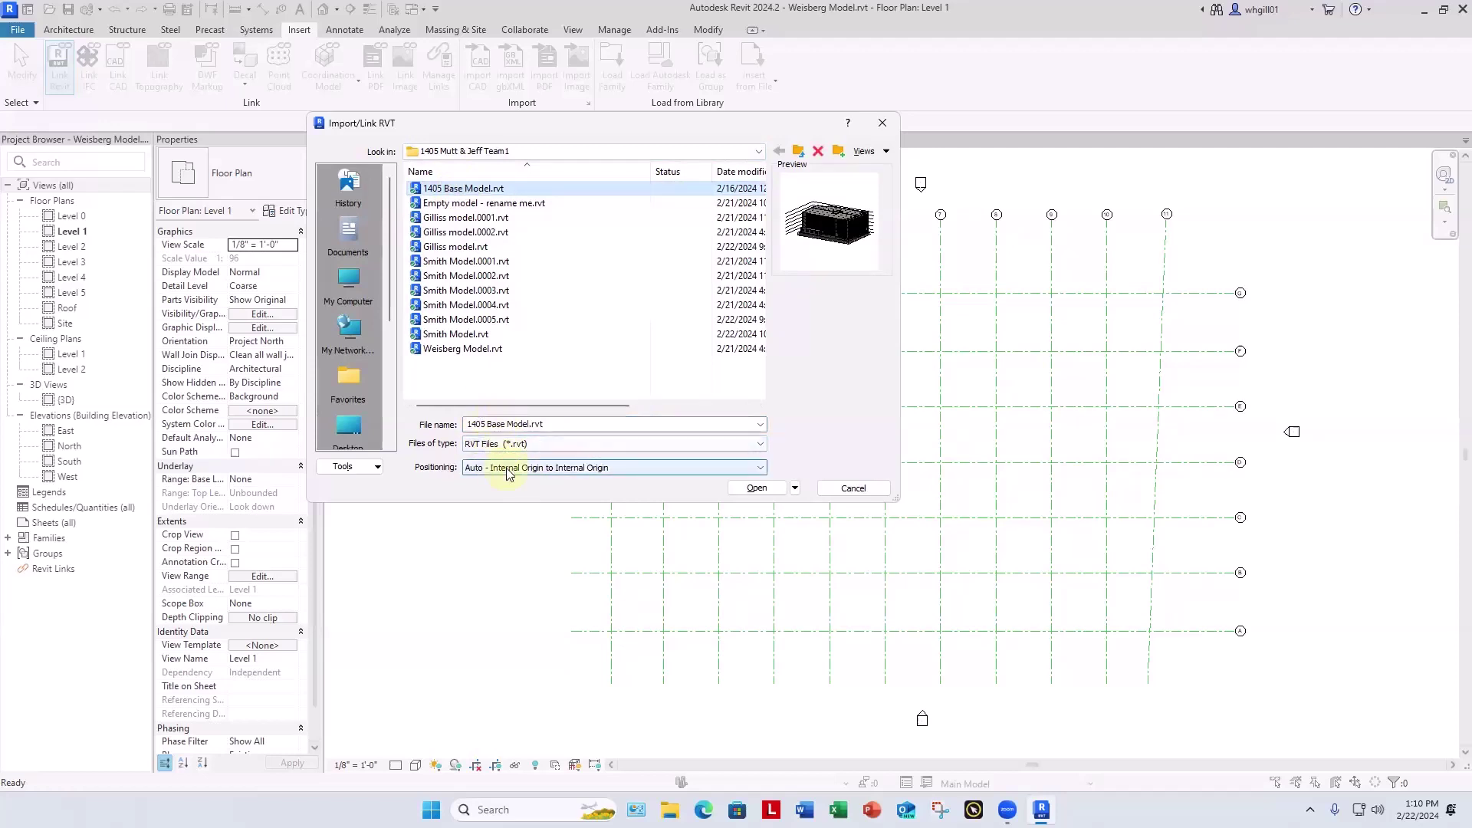
left_click(757, 488)
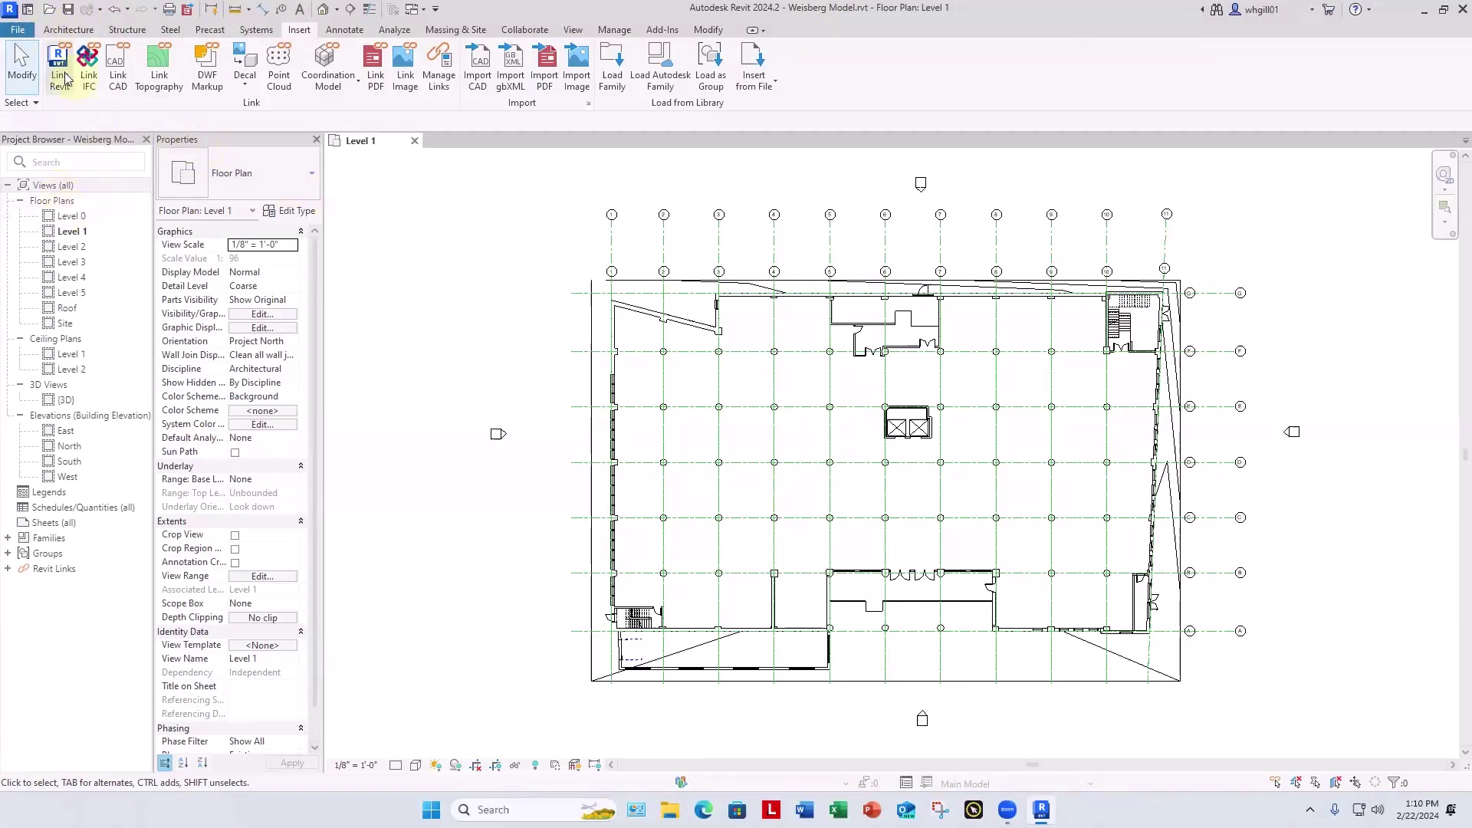
Step: Draw four chained Interior - 4 7/8" Partition (1-hr) walls forming a W just east of the elevators on Level 1, and save the model
left_click(73, 30)
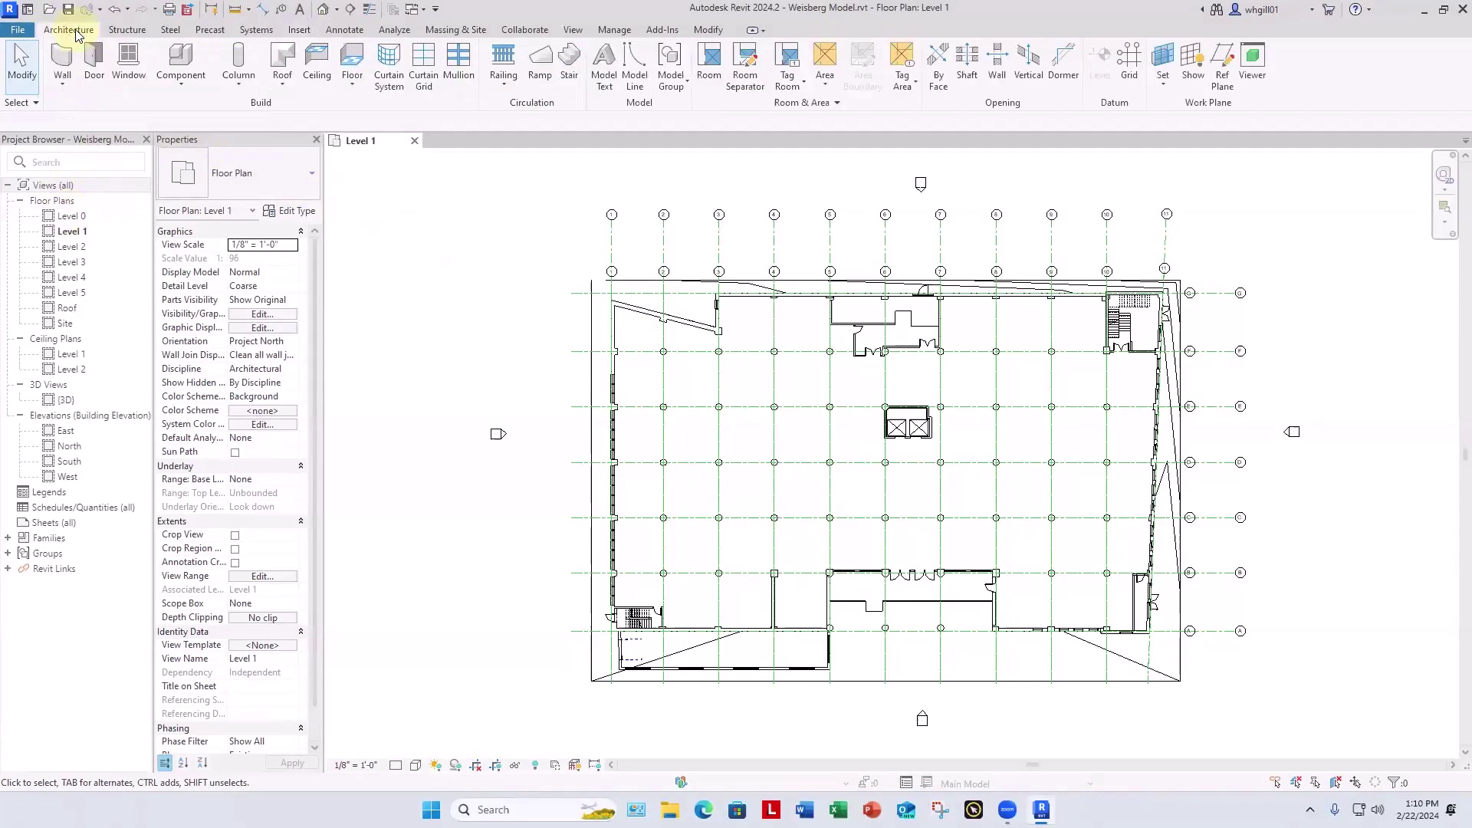
left_click(61, 87)
left_click(98, 112)
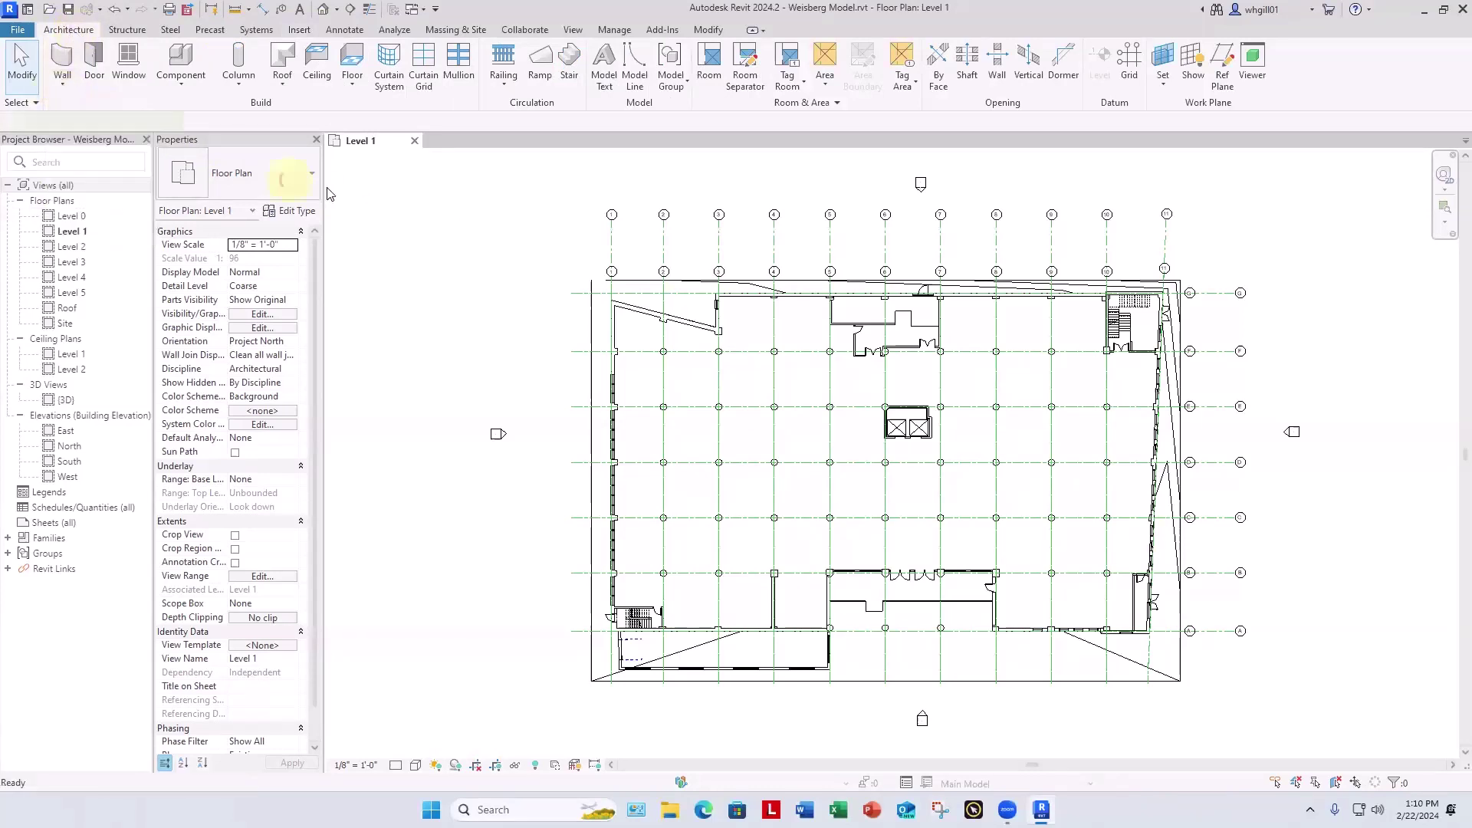
left_click(962, 395)
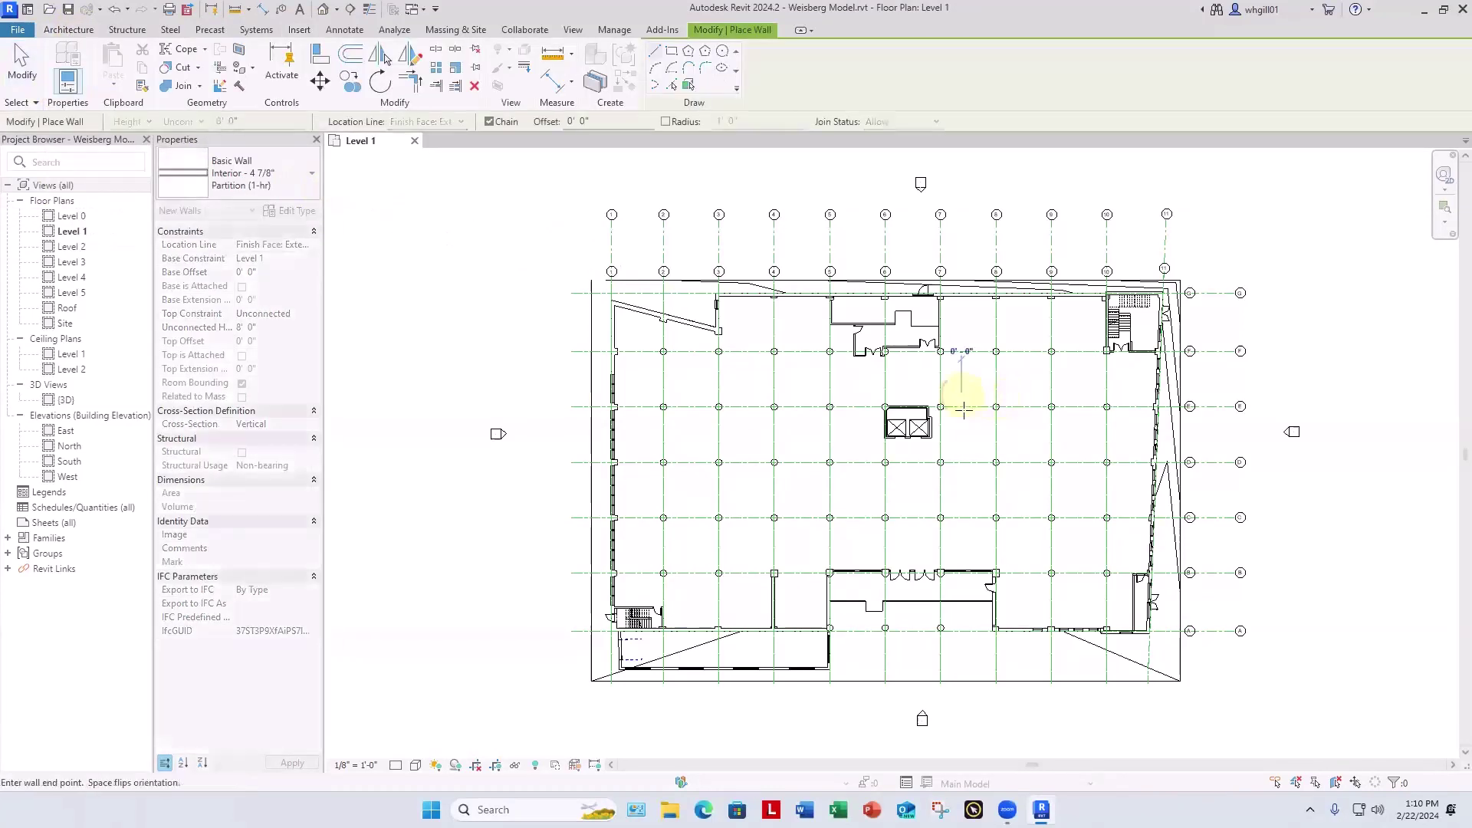
left_click(989, 502)
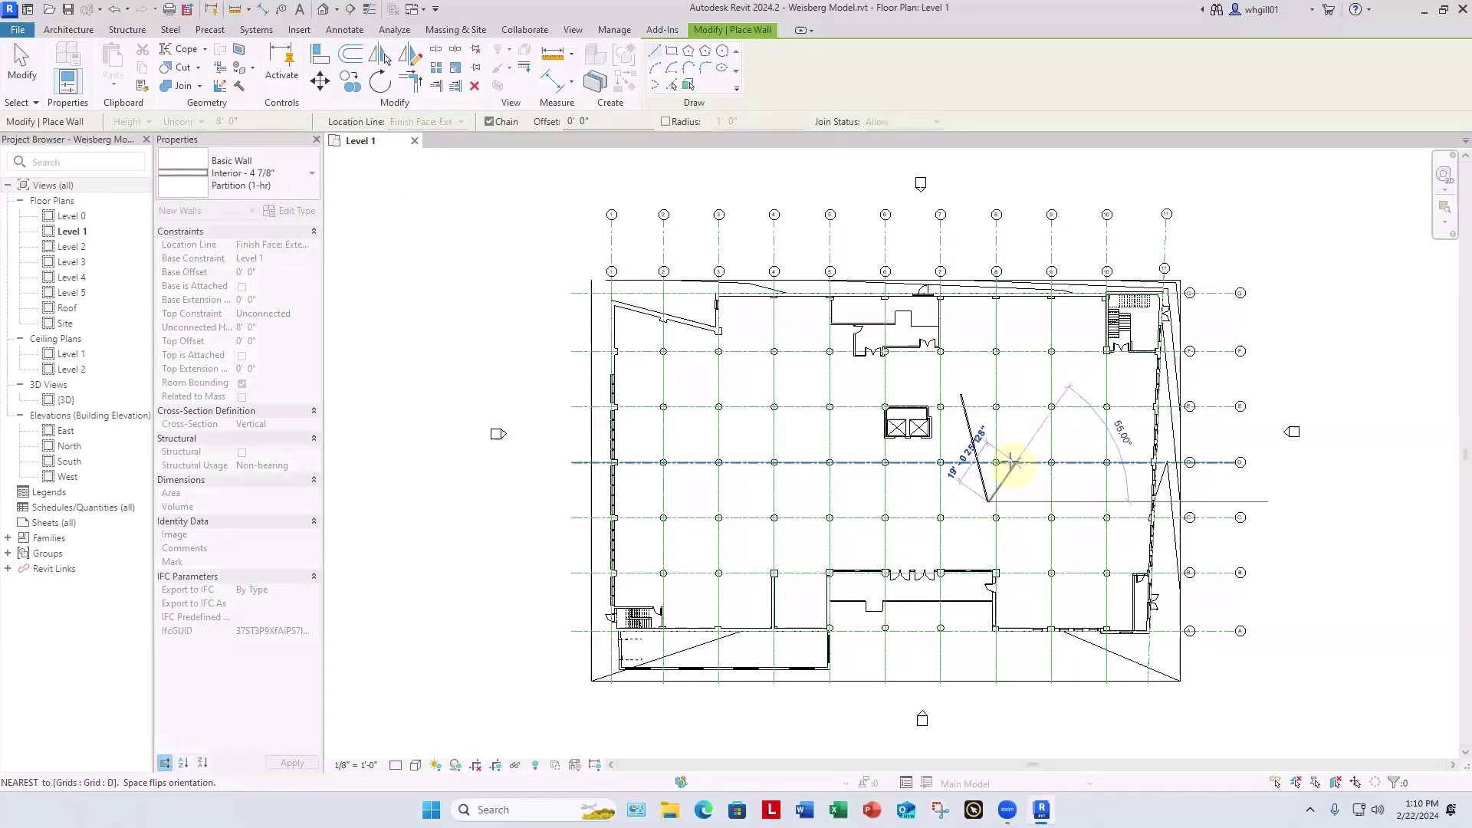
left_click(1011, 463)
left_click(1028, 499)
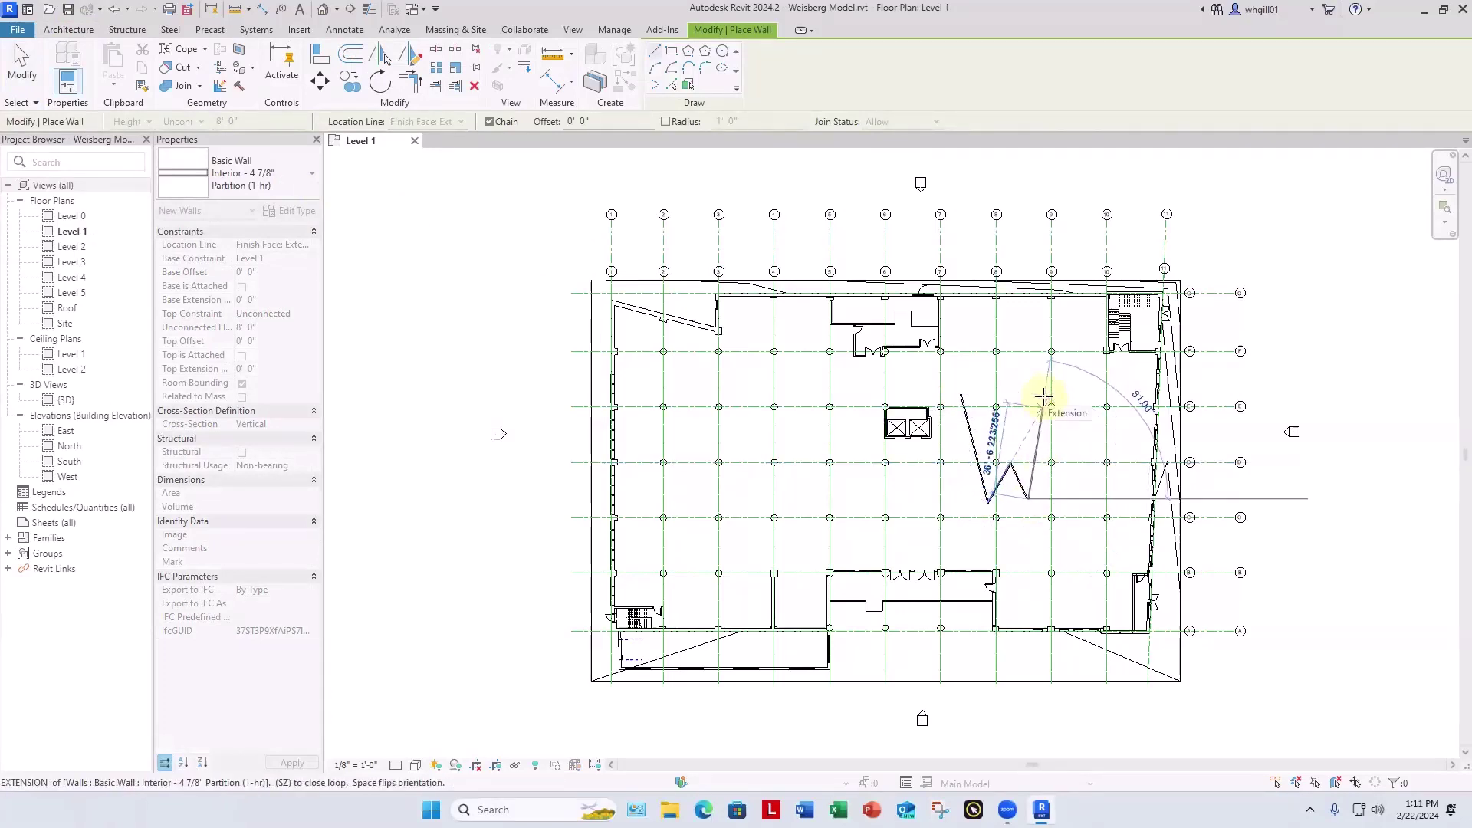
left_click(1044, 397)
key("Escape")
key("Escape")
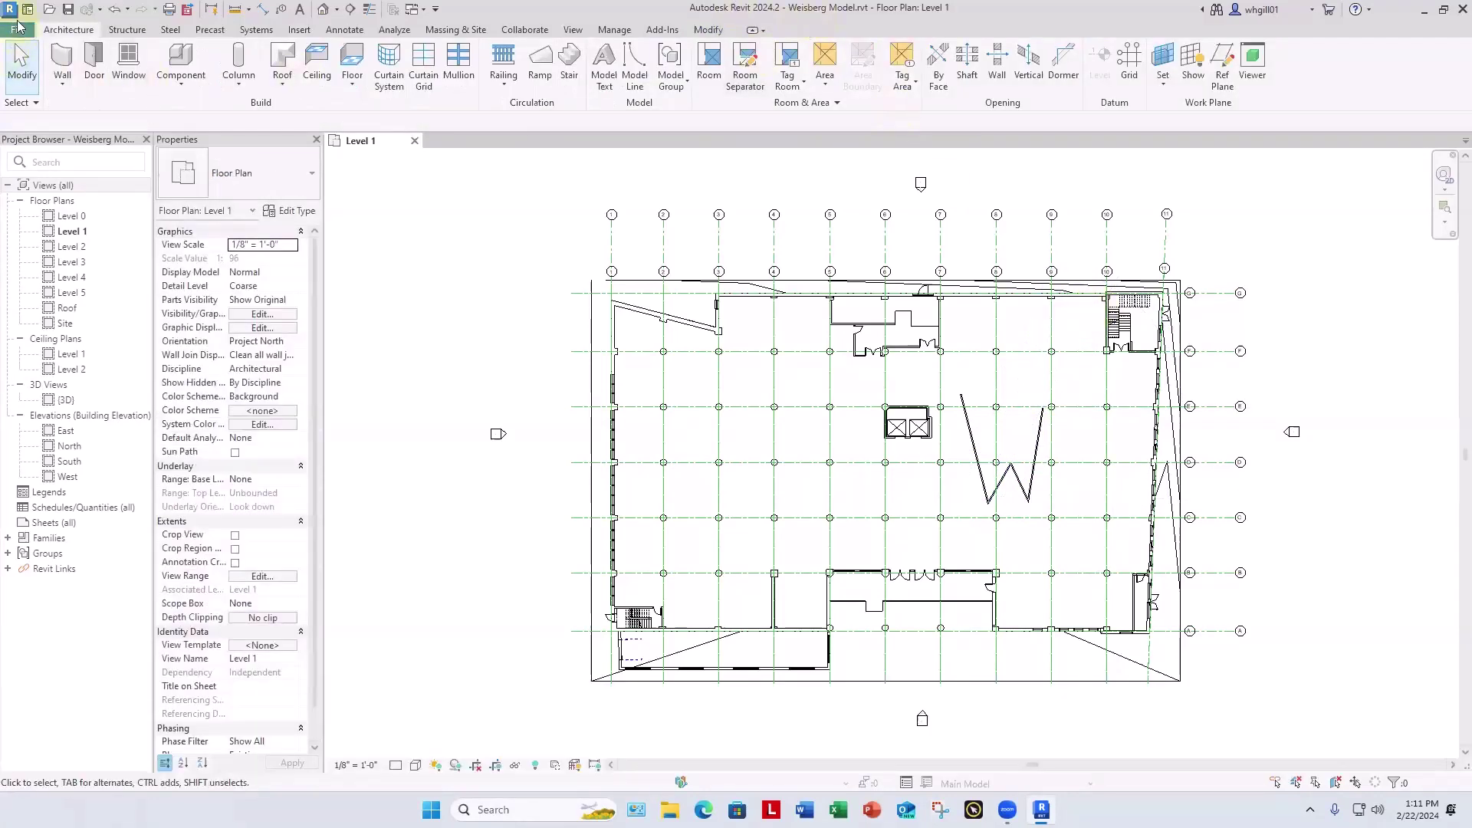
left_click(18, 28)
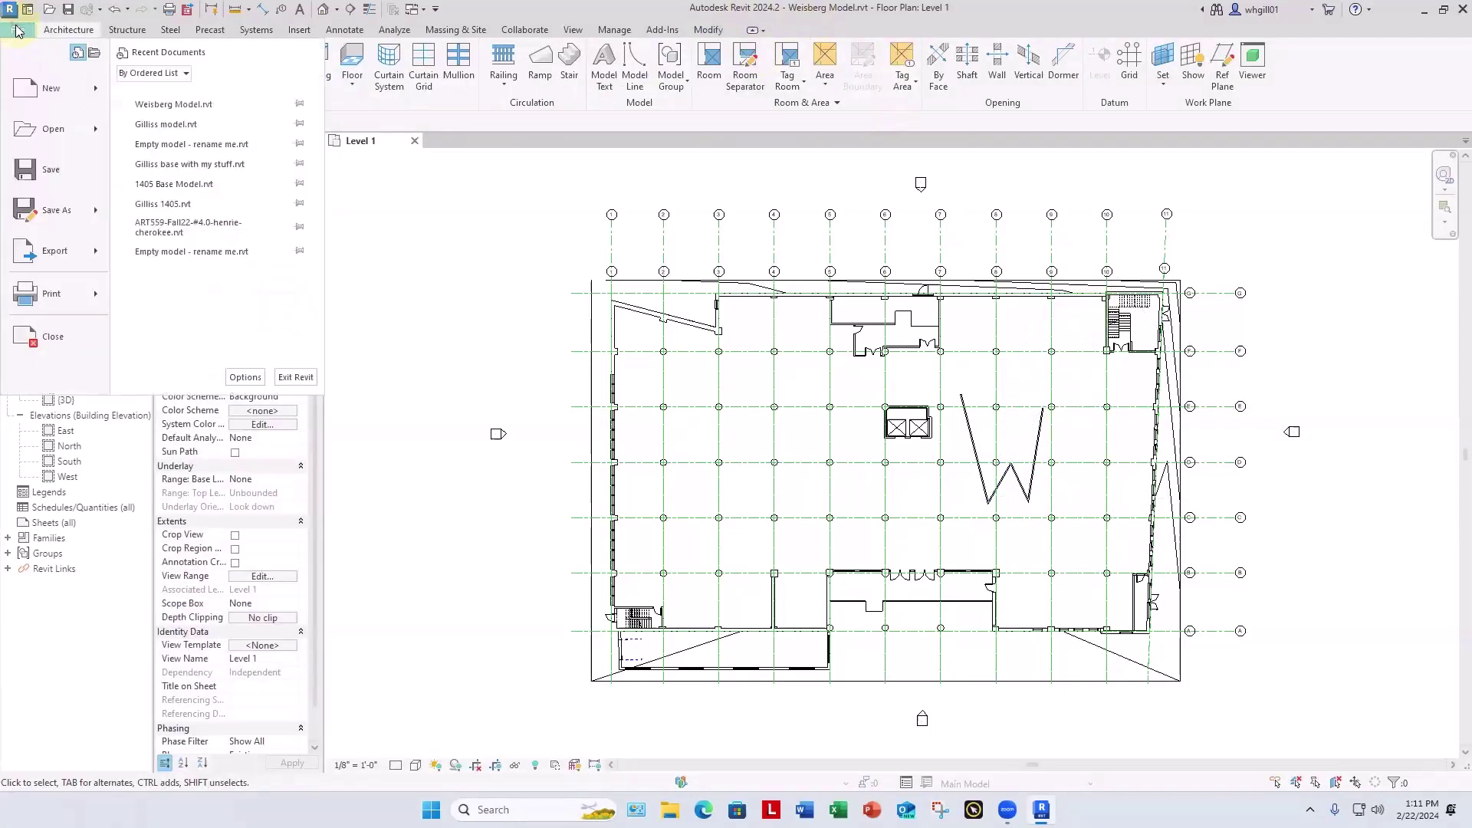
left_click(47, 169)
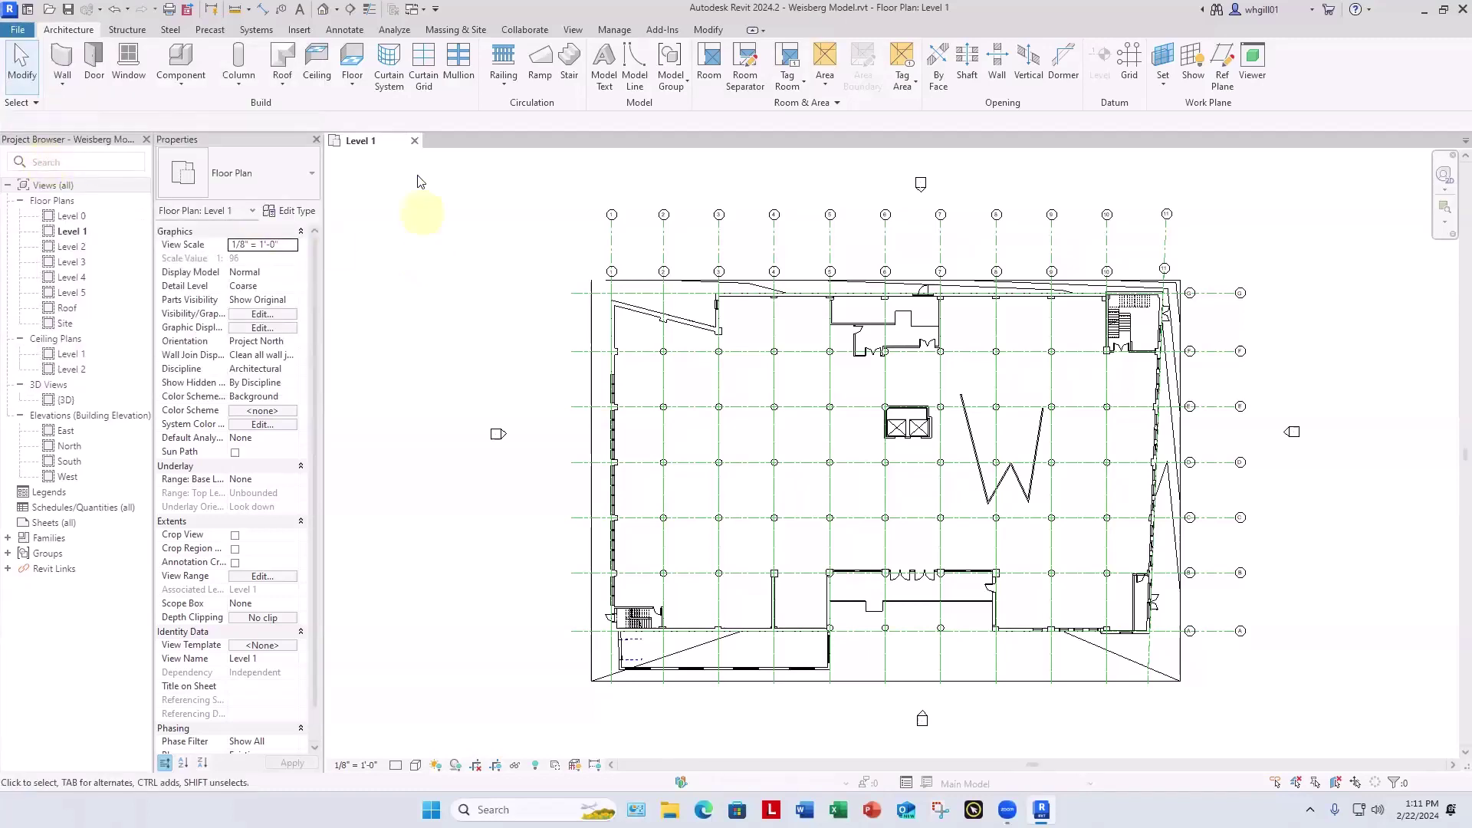
Step: Close the Weisberg model, open Smith Model.rvt from the 1405 Mutt & Jeff Team1 folder to view its Level 1 plan, and close it
left_click(414, 142)
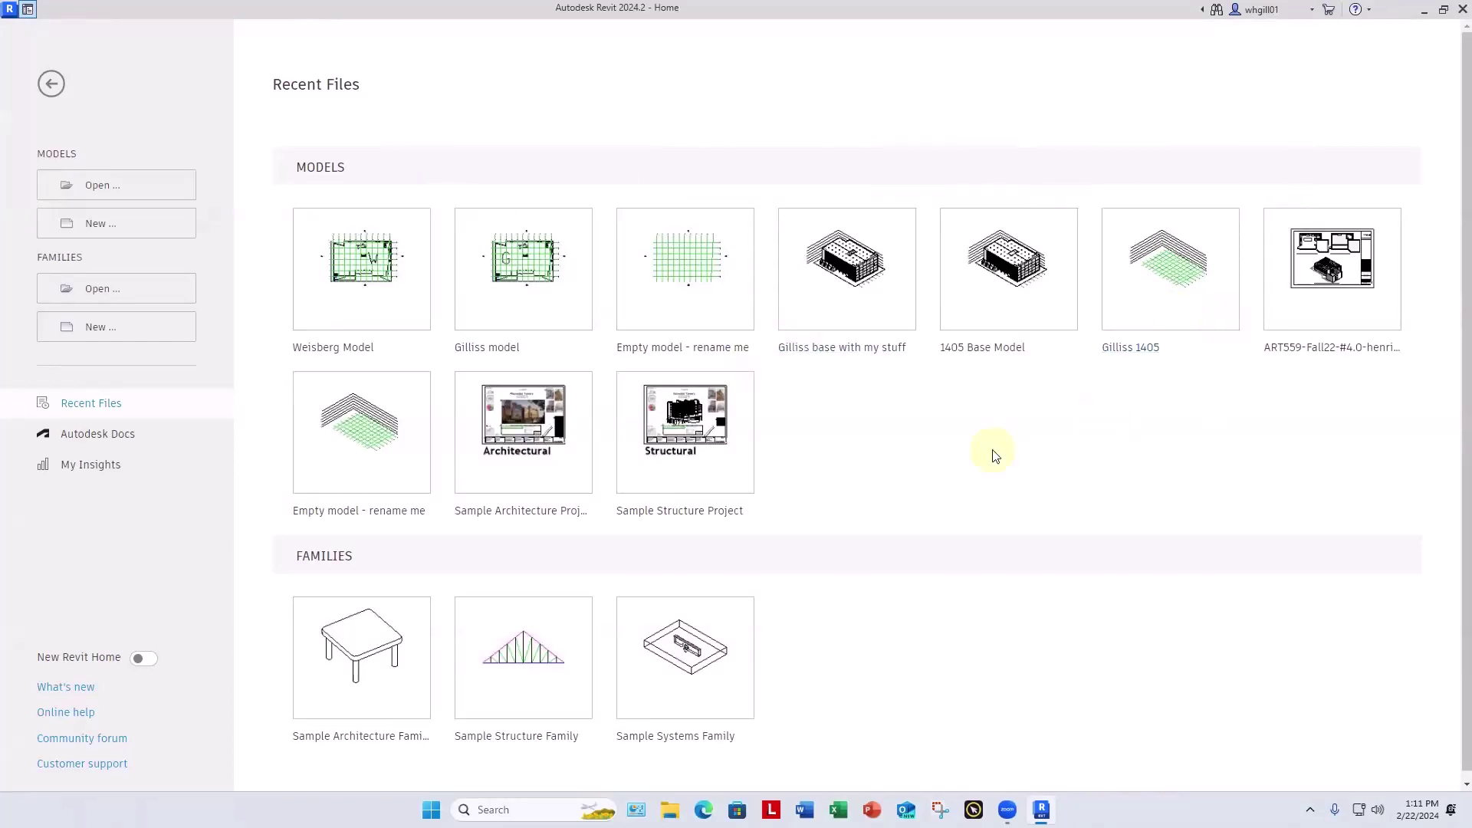
left_click(92, 188)
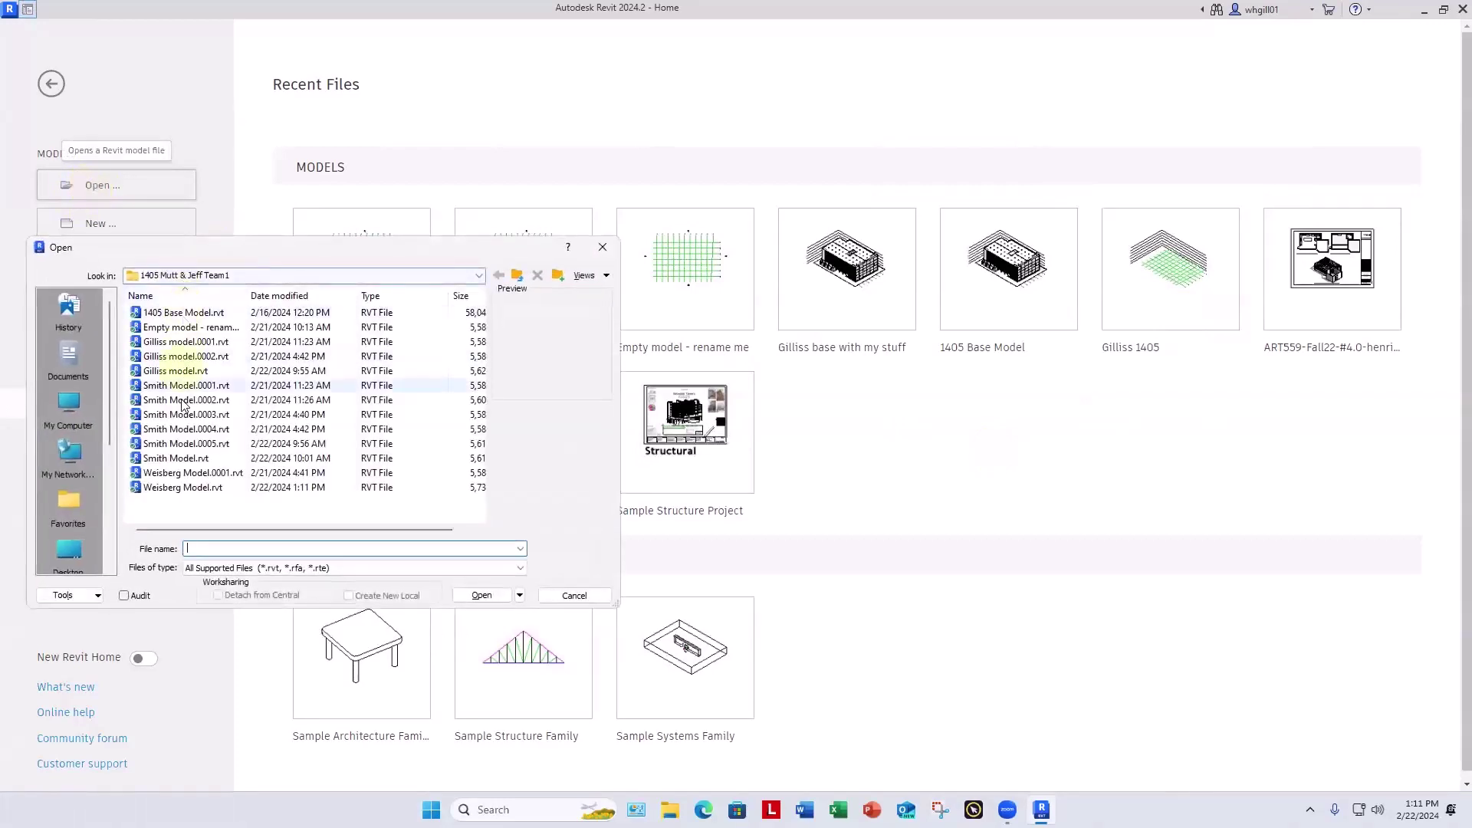
left_click(178, 459)
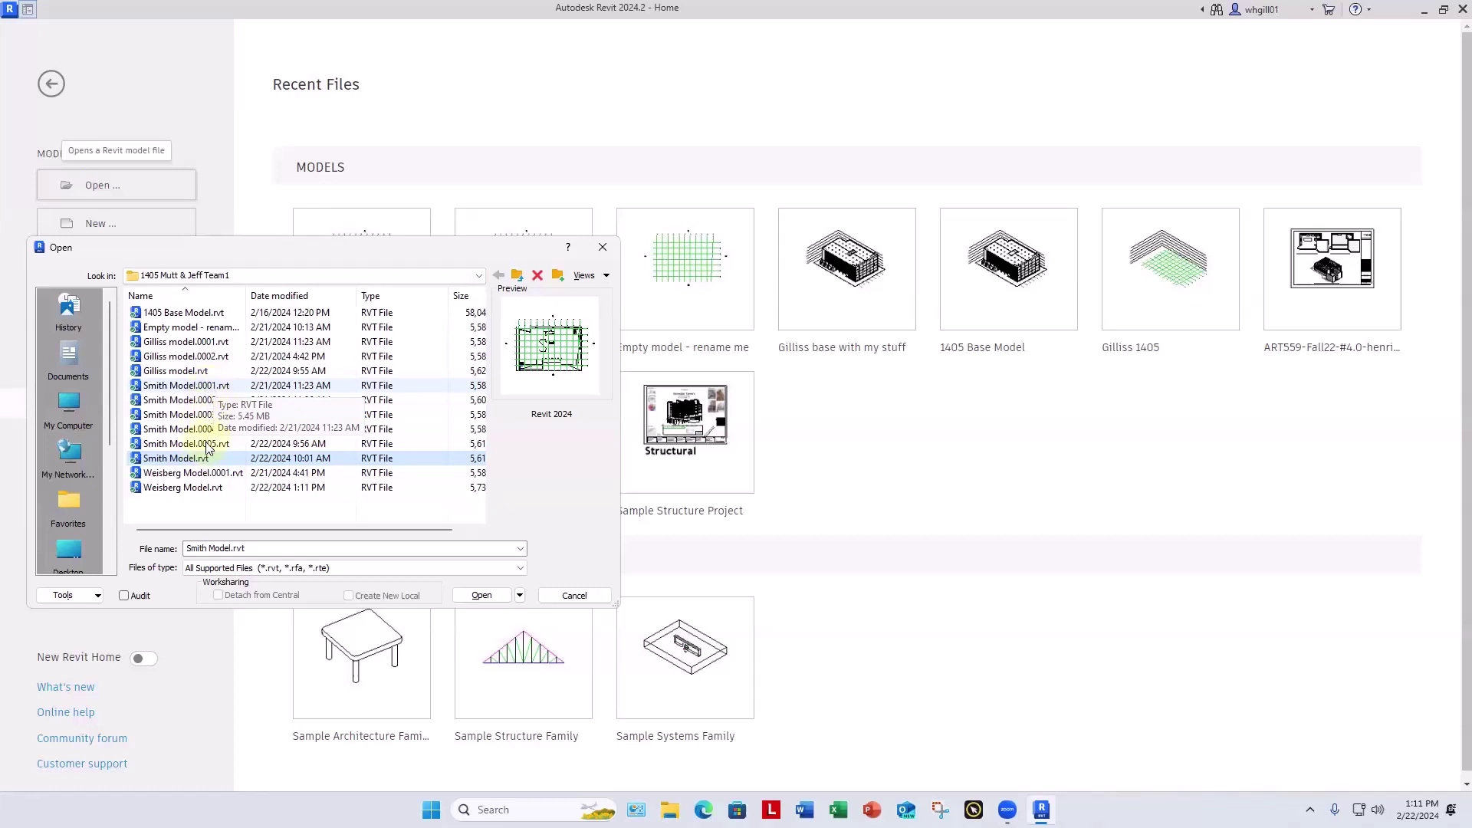
left_click(176, 458)
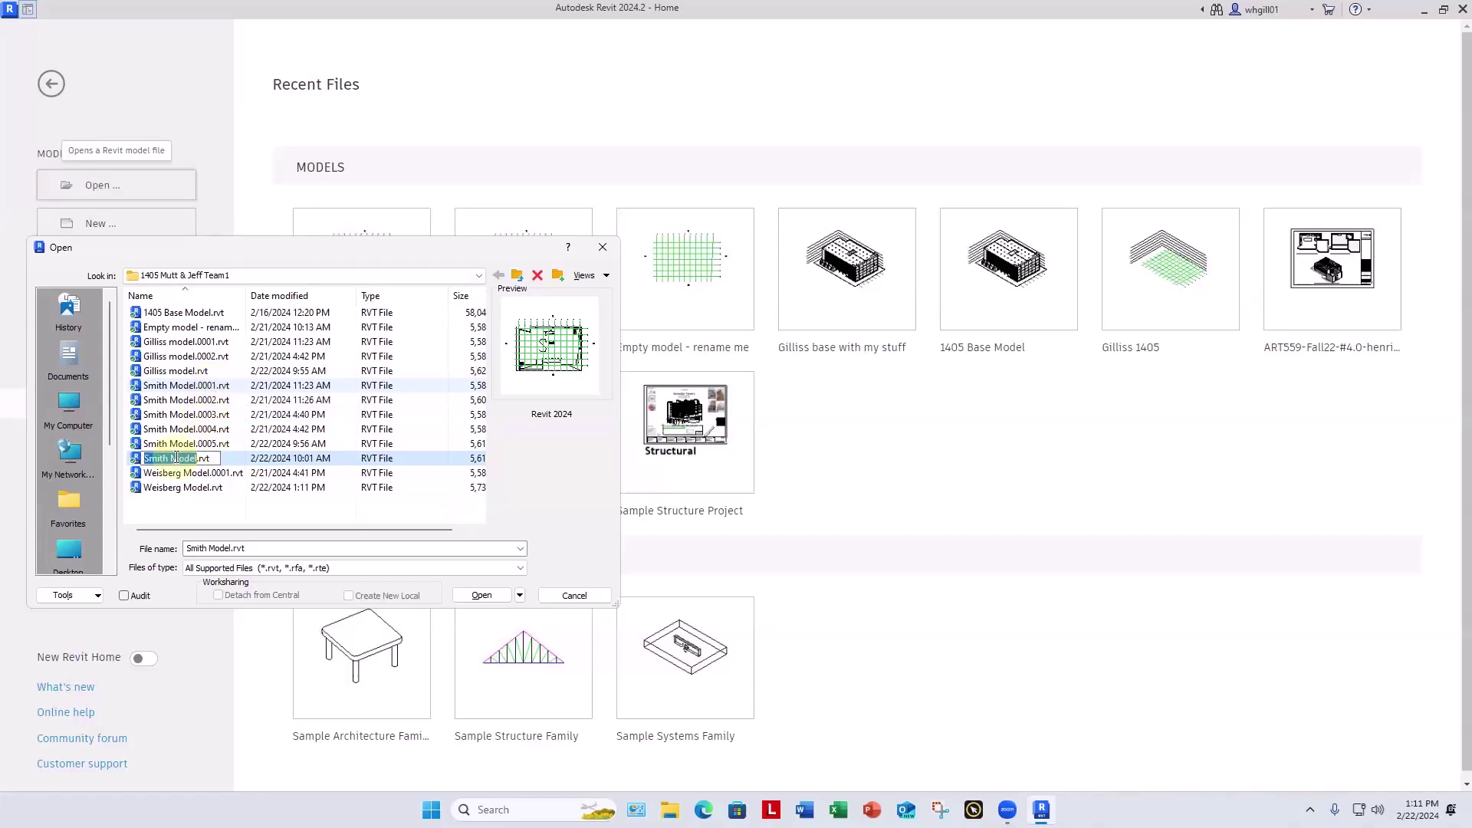
left_click(491, 596)
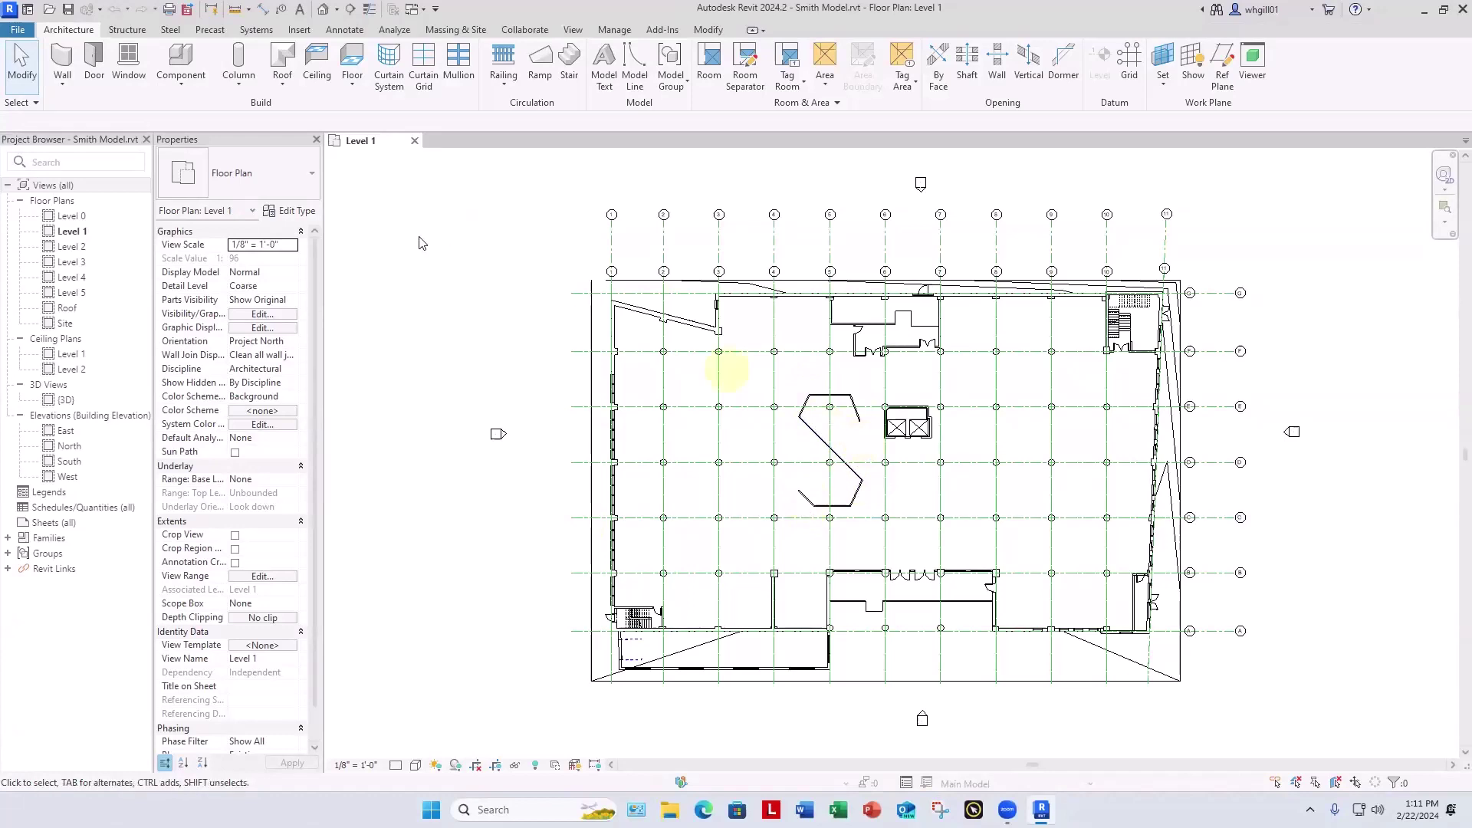
left_click(415, 144)
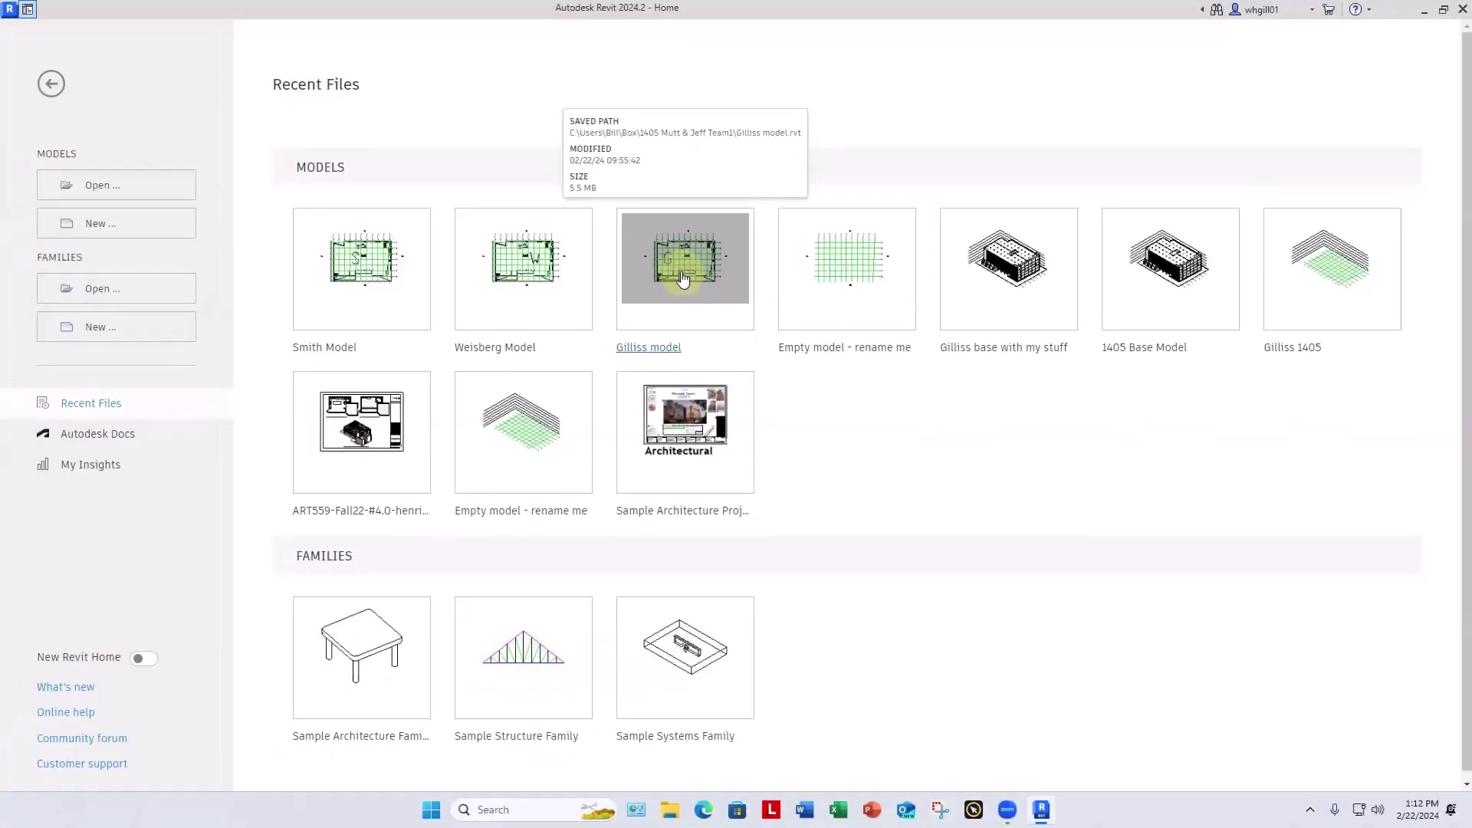
Step: Open the recent Gilliss model and link Smith Model.rvt with Auto - Internal Origin to Internal Origin positioning, suppressing further nested-link notices
left_click(683, 278)
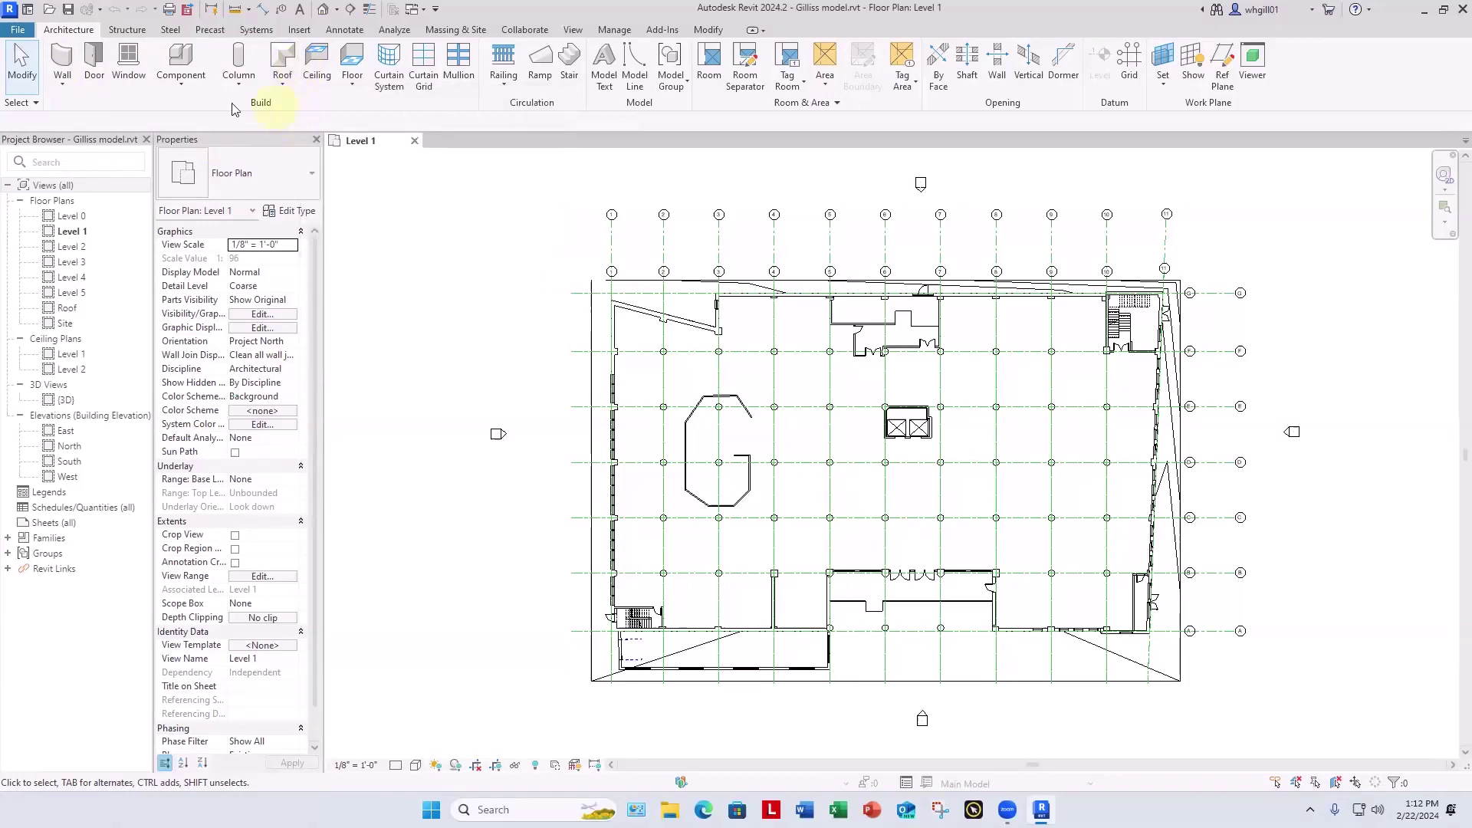
left_click(302, 30)
left_click(60, 84)
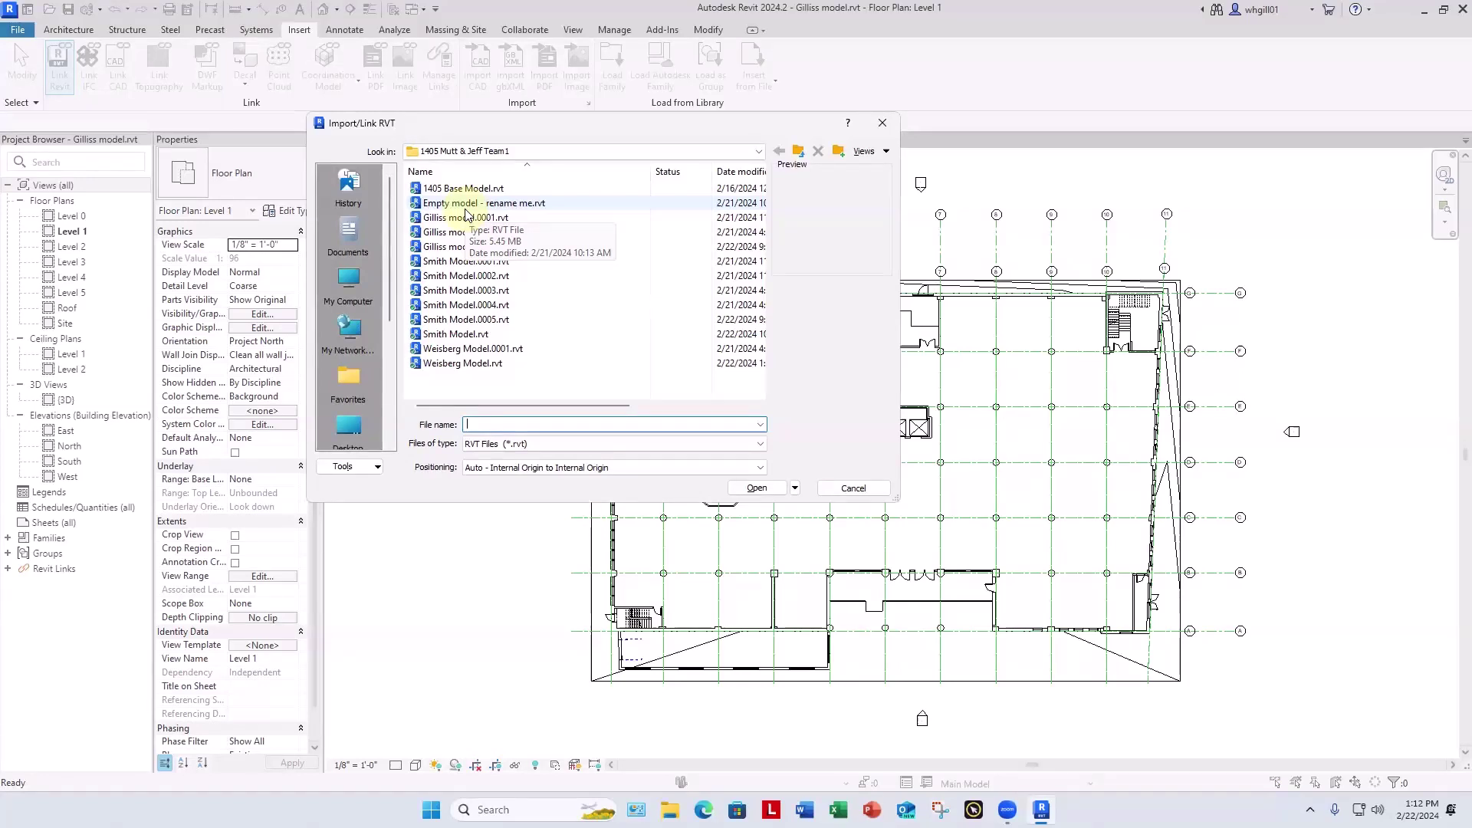
left_click(458, 334)
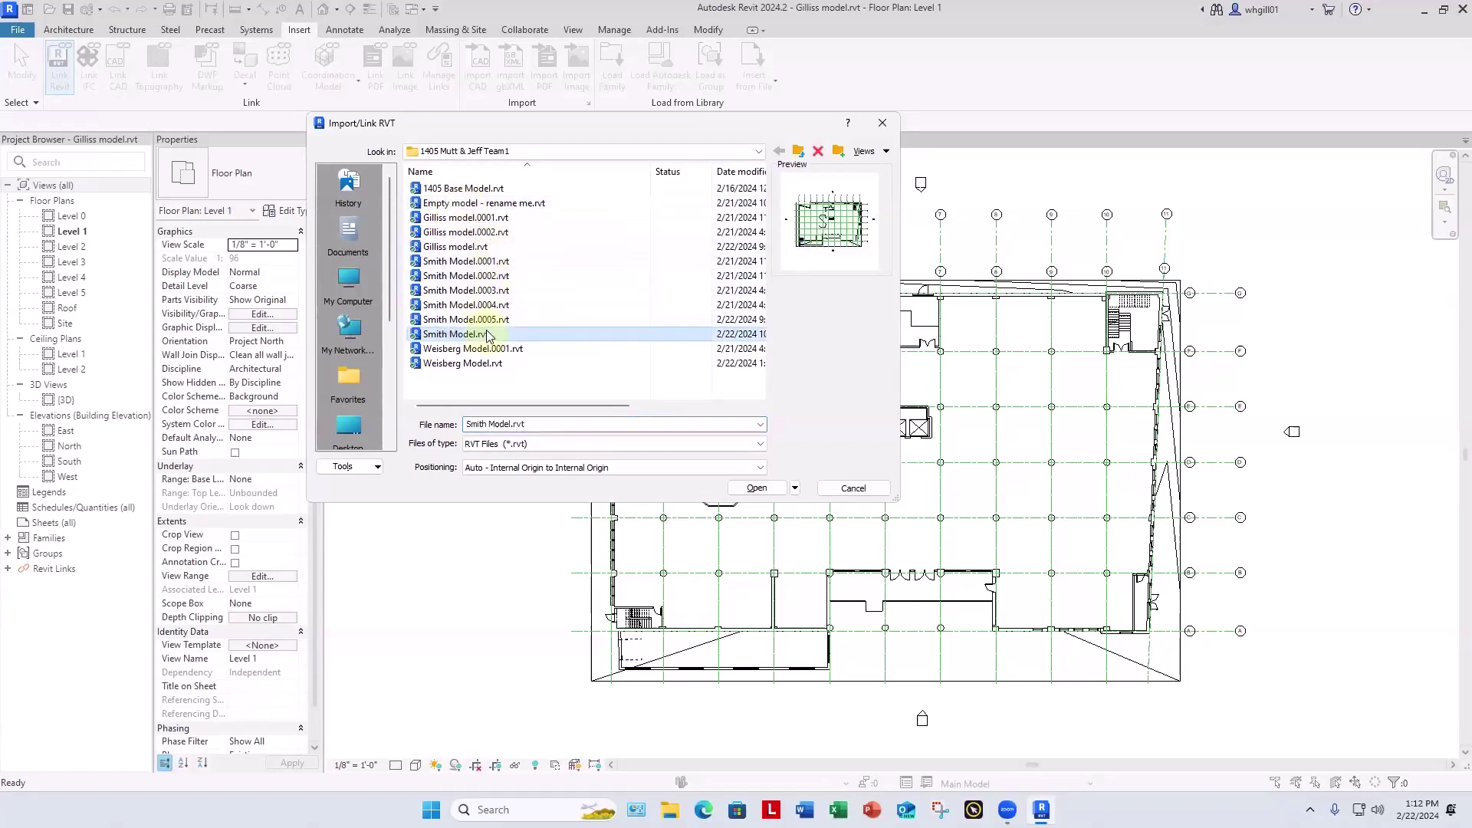
left_click(756, 489)
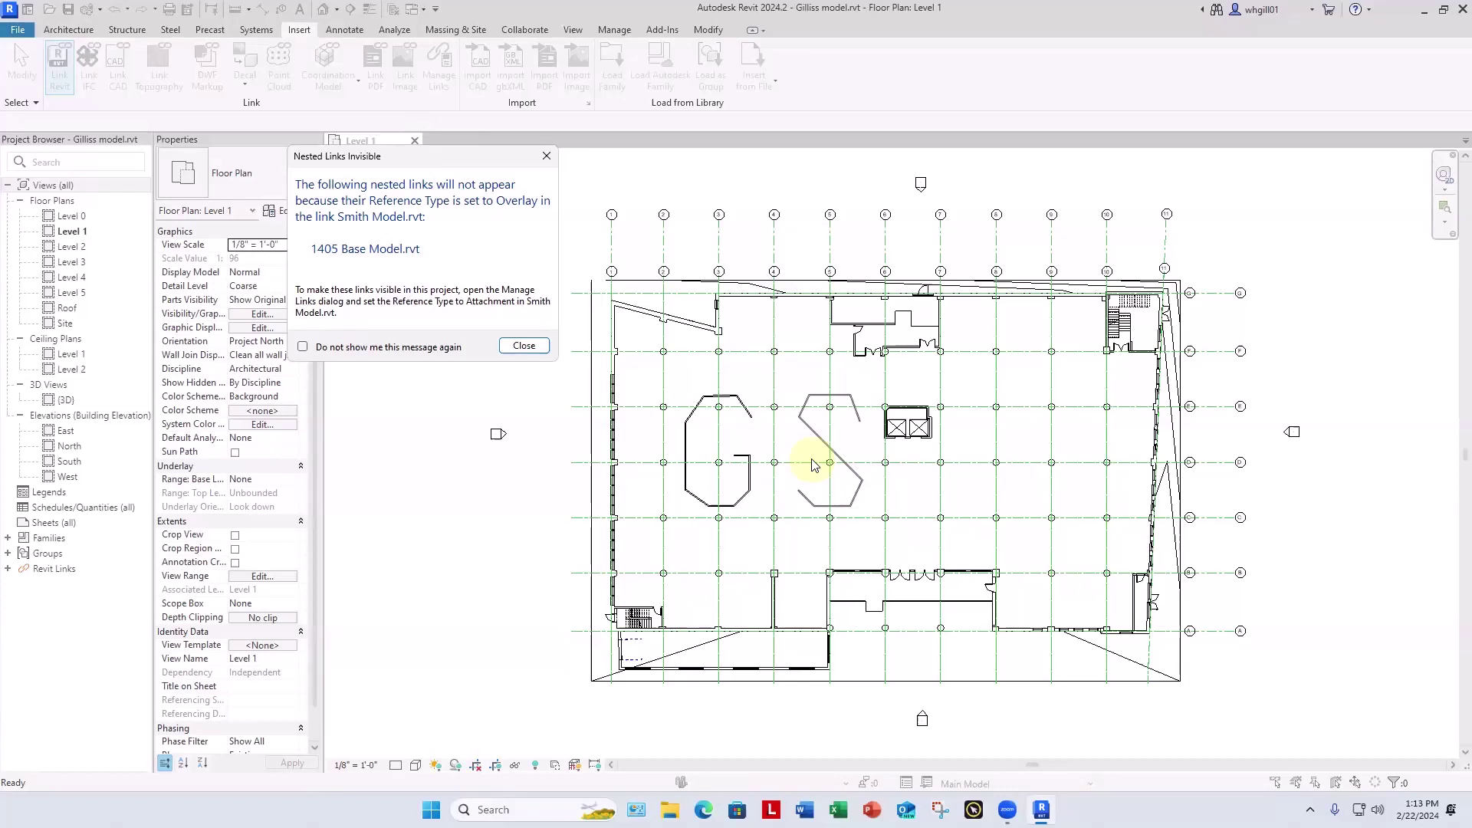
left_click(303, 347)
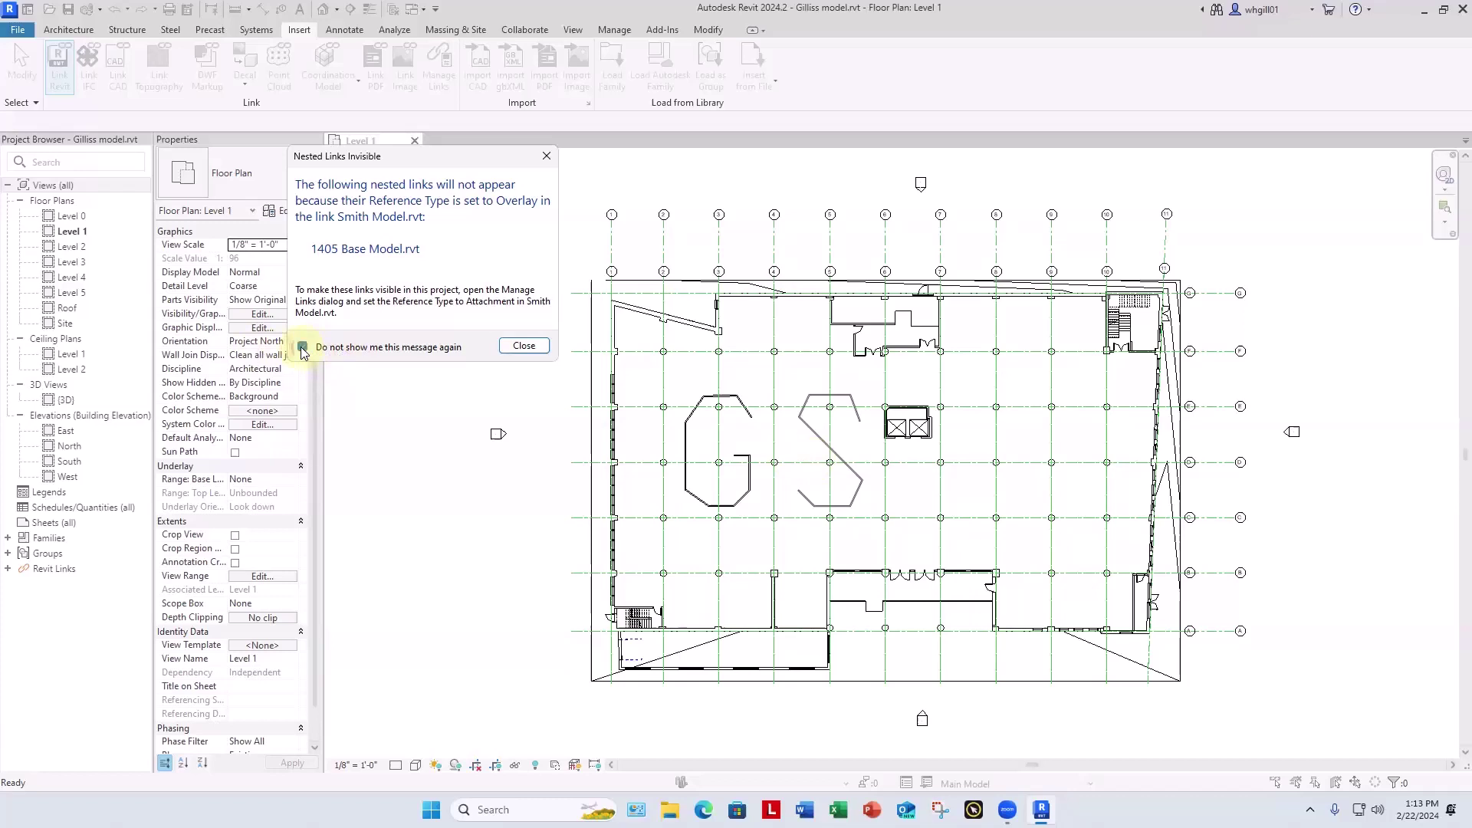
left_click(524, 346)
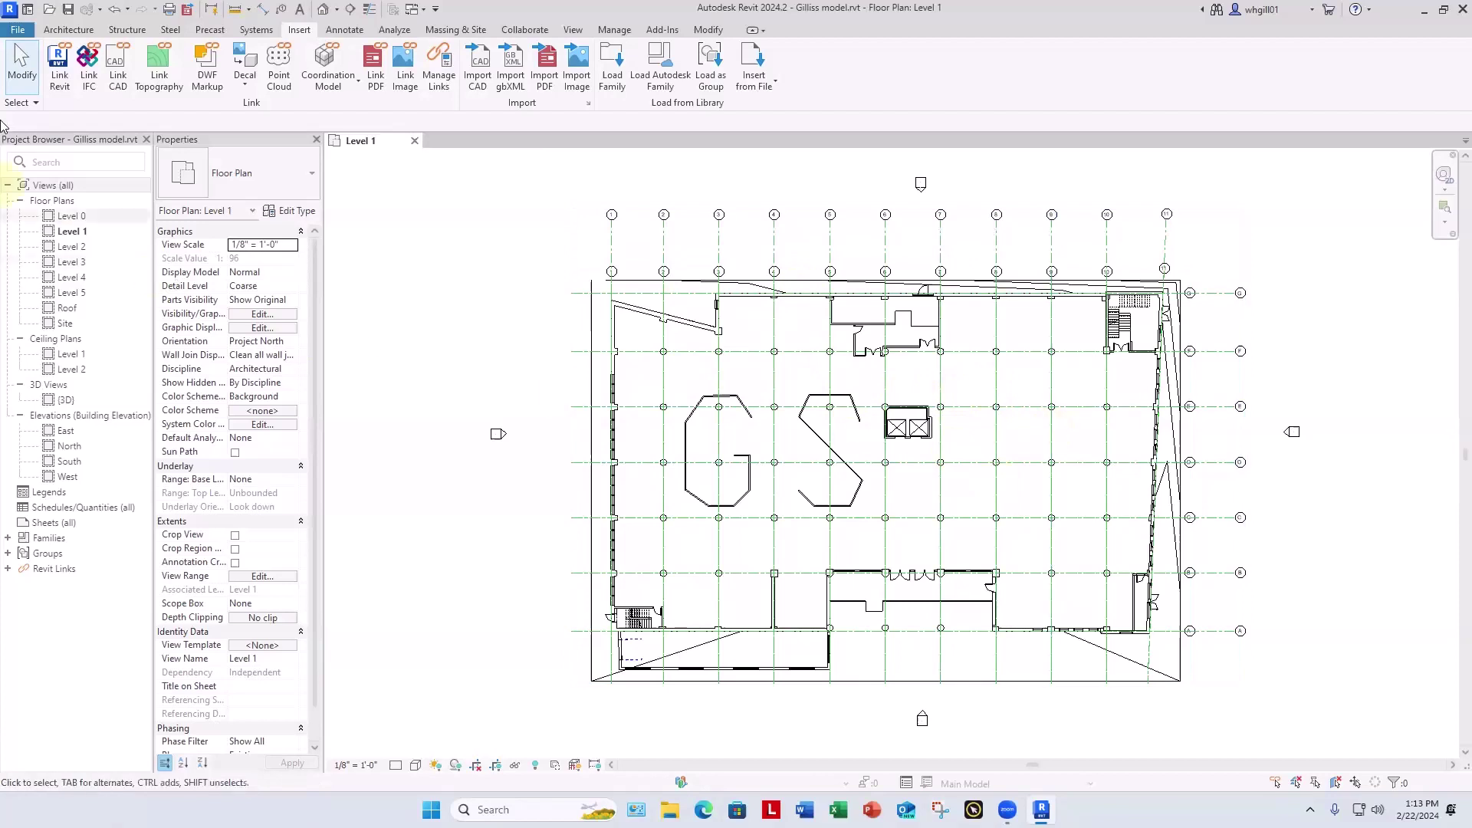
Step: Link Weisberg Model.rvt into the model with Auto - Internal Origin to Internal Origin positioning and save the project
left_click(61, 60)
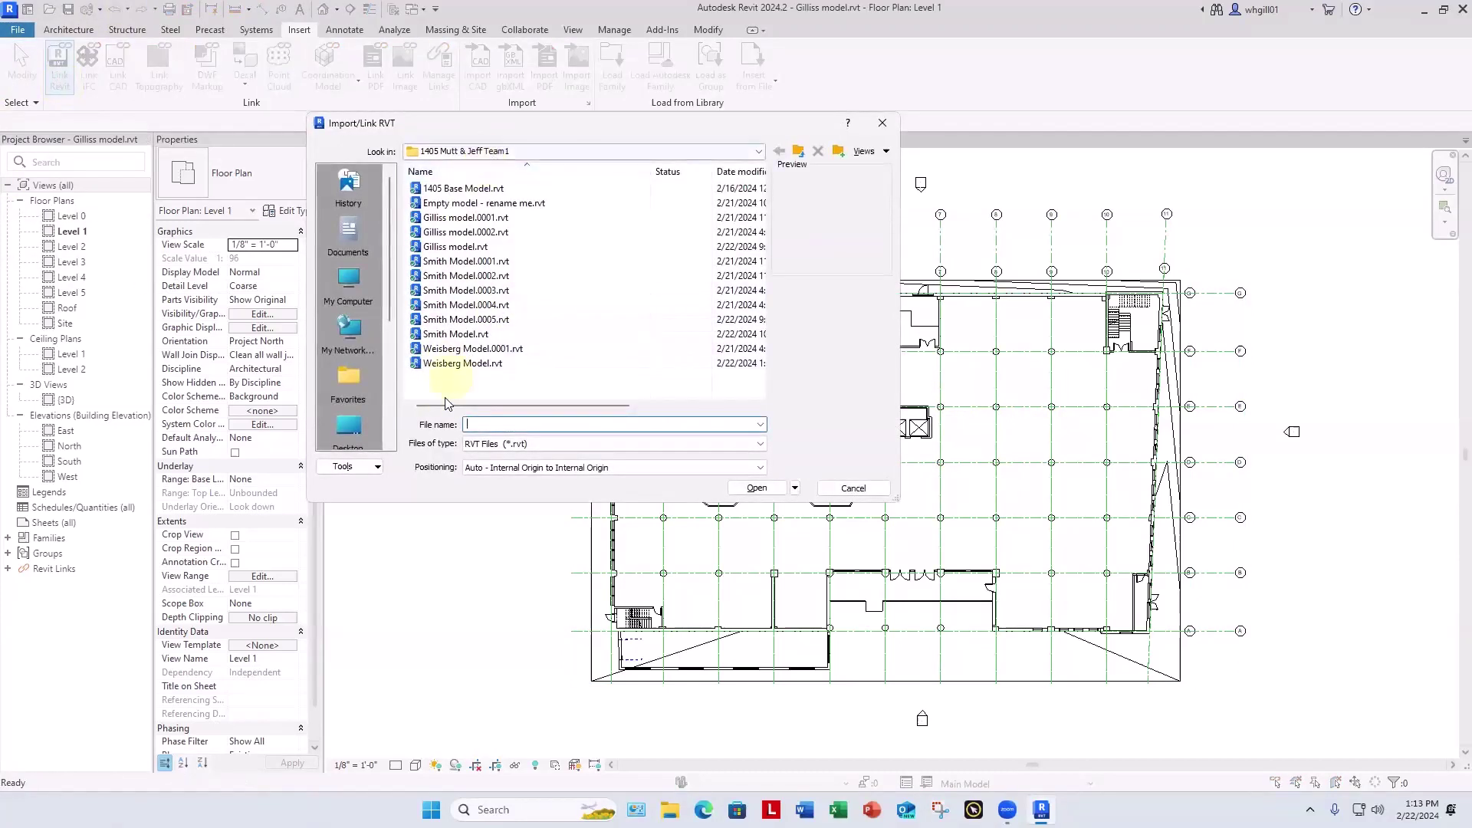
left_click(455, 365)
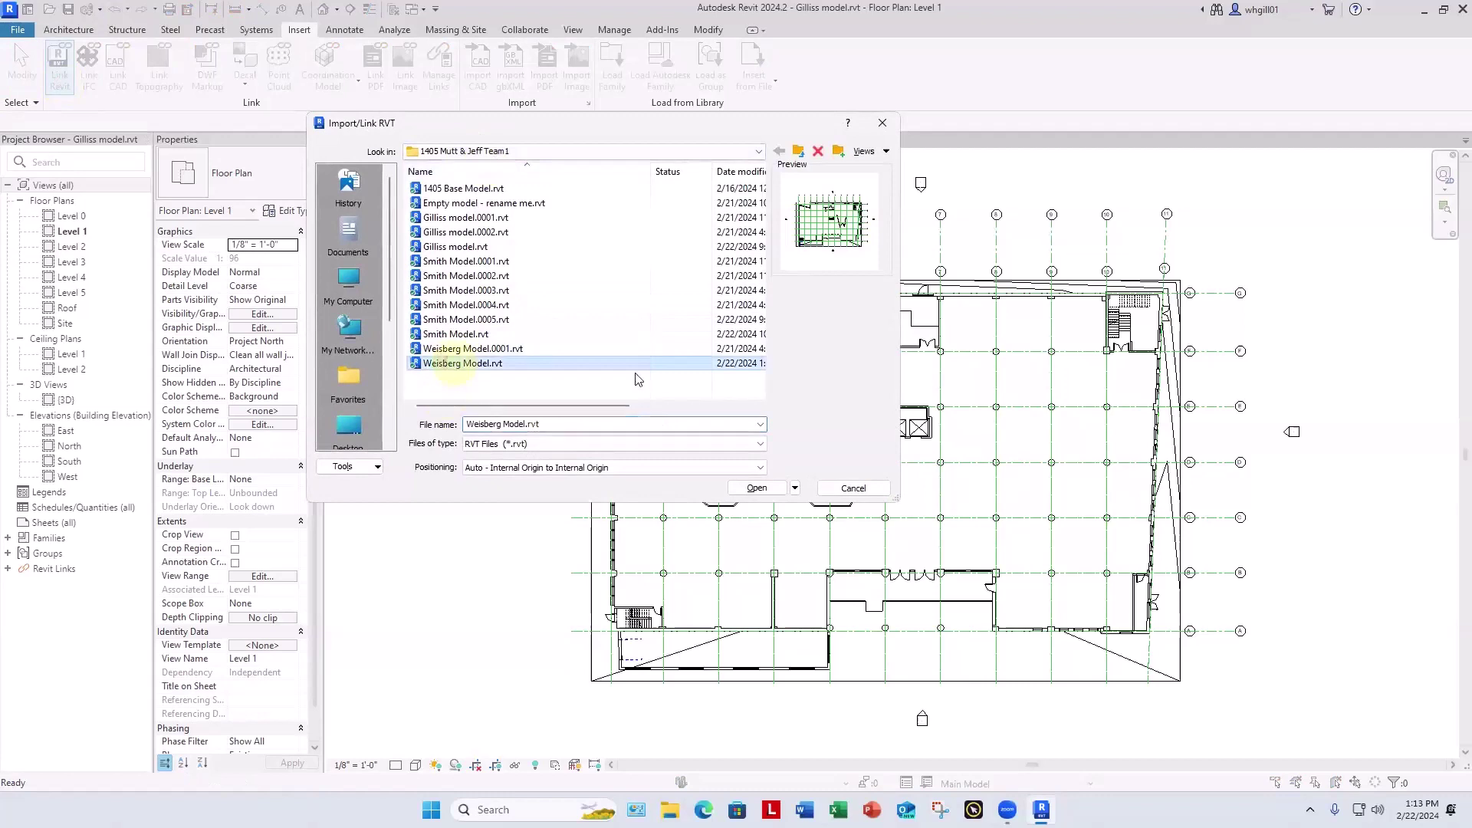
left_click(754, 488)
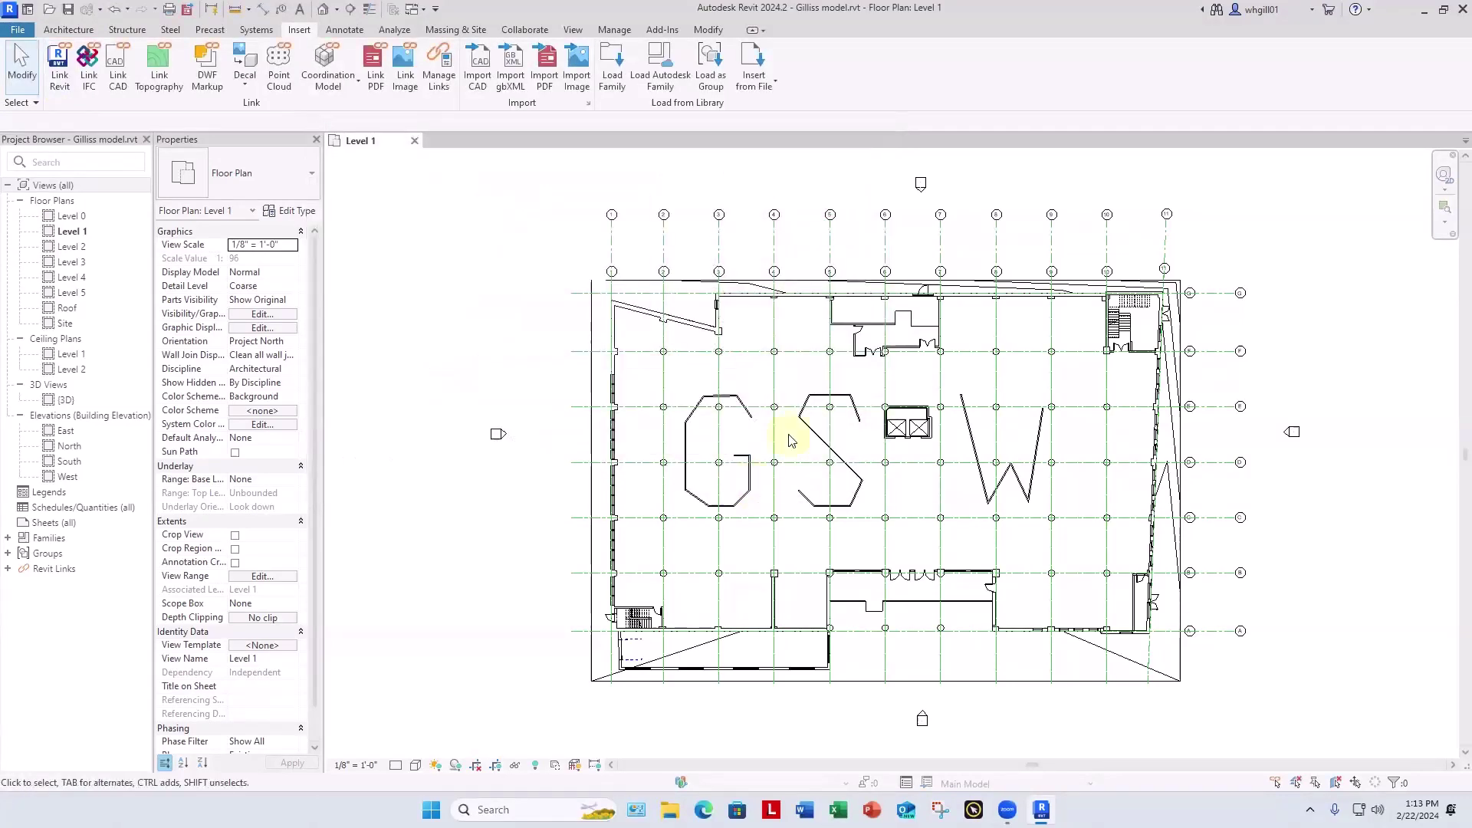
key("ctrl")
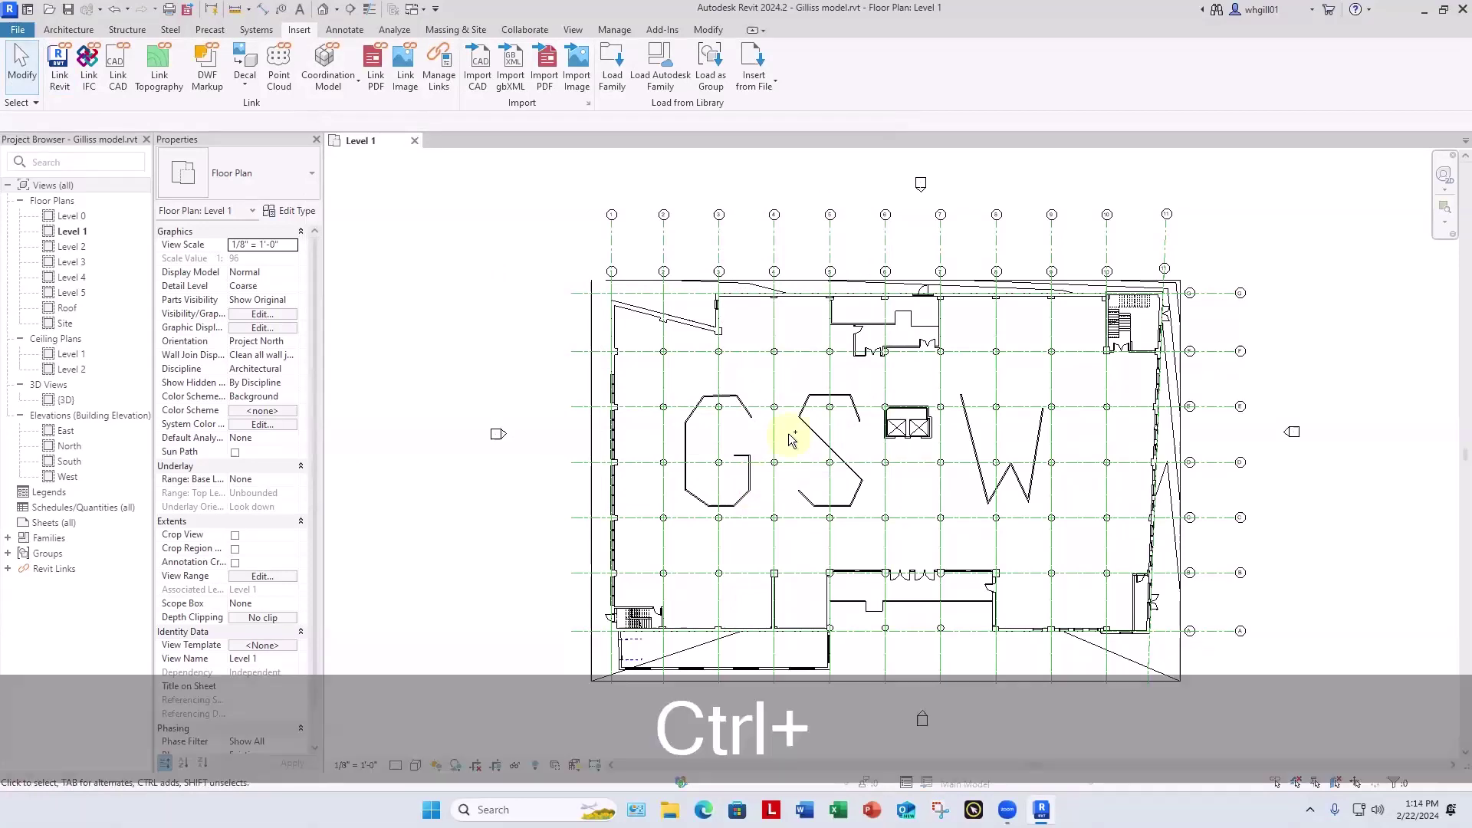
key("ctrl+s")
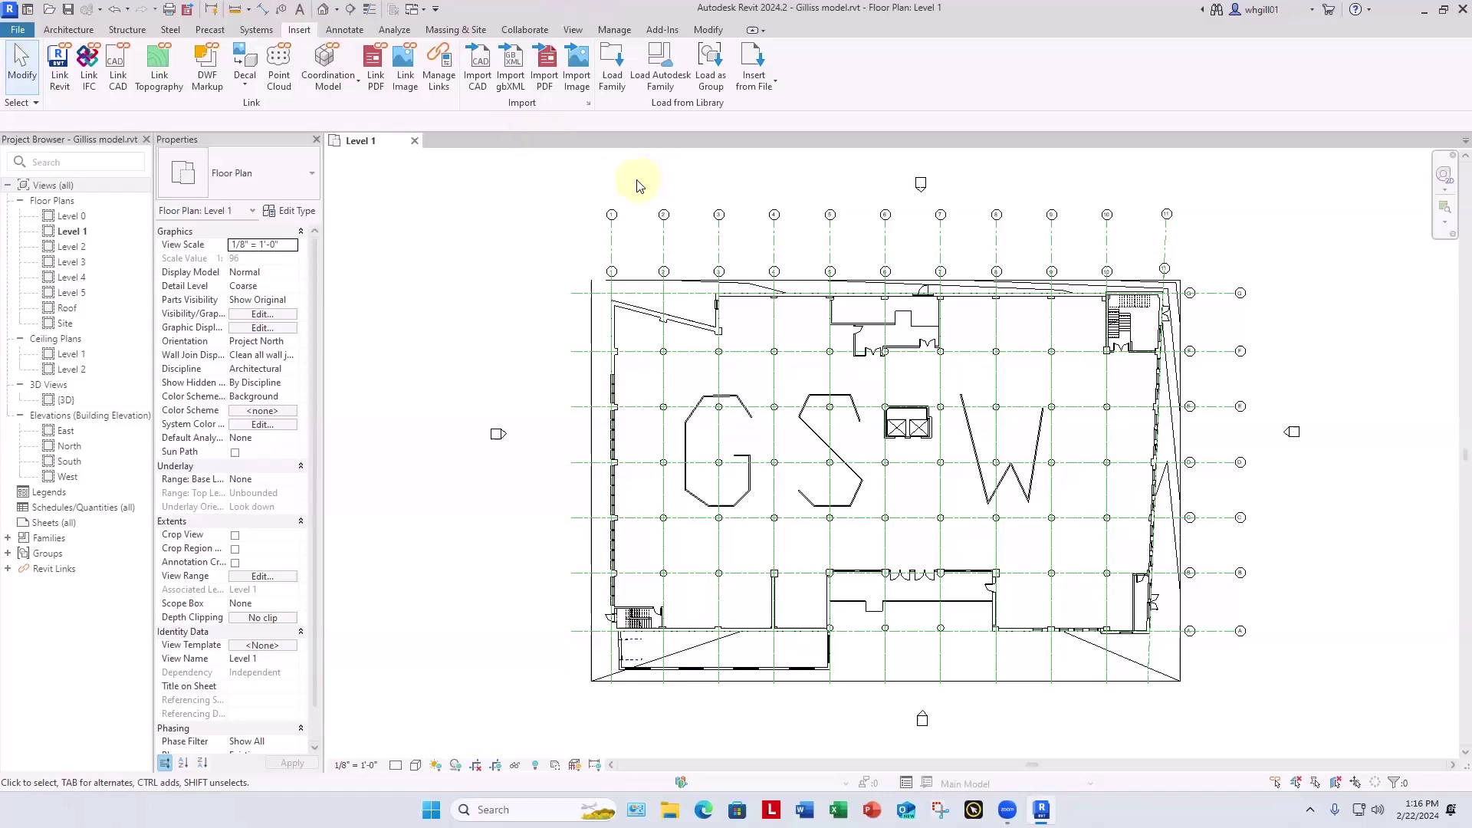
Step: Insert a project phase named New Construction after the Existing phase
left_click(614, 31)
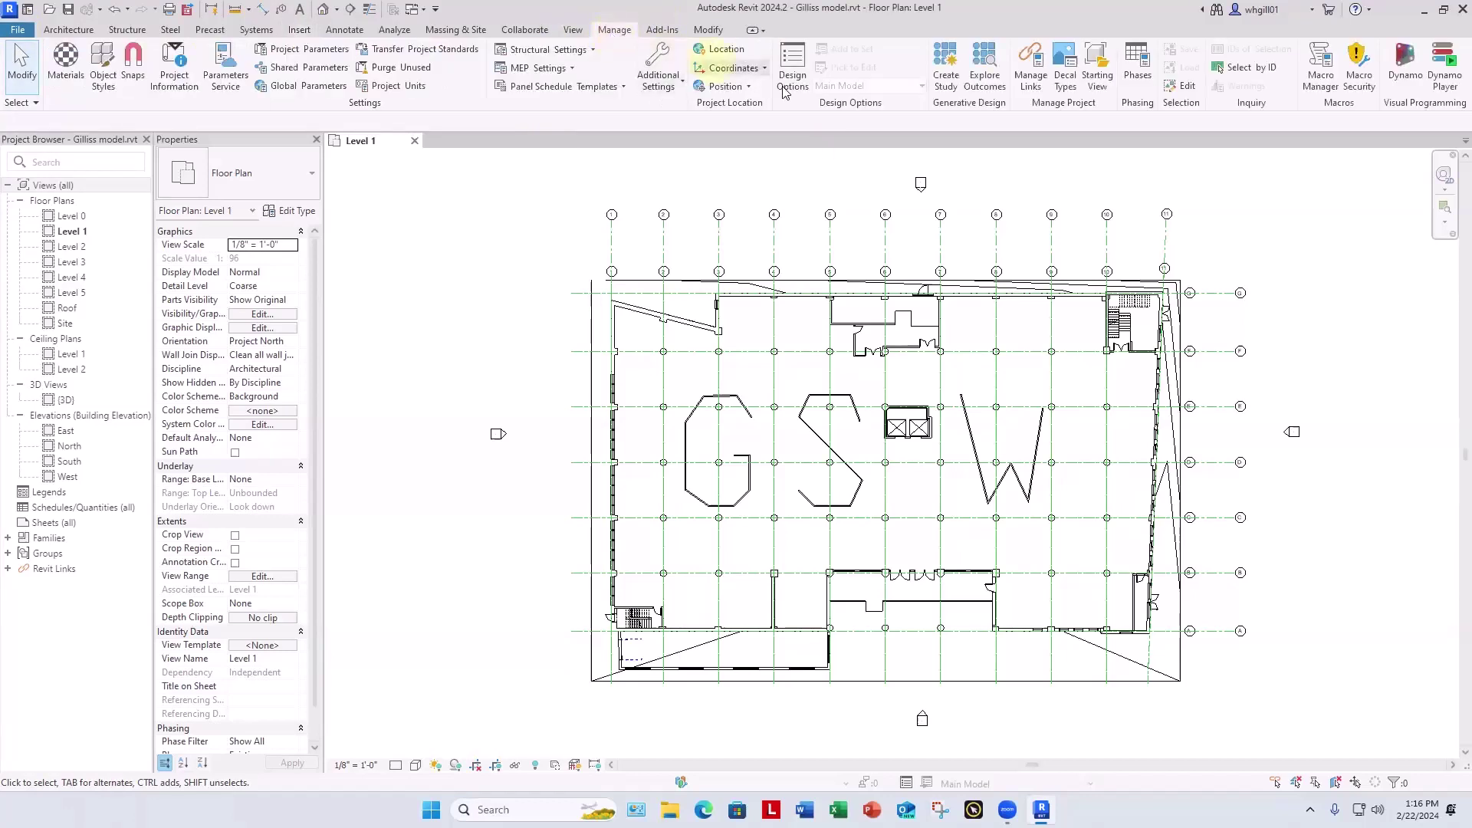
left_click(1137, 87)
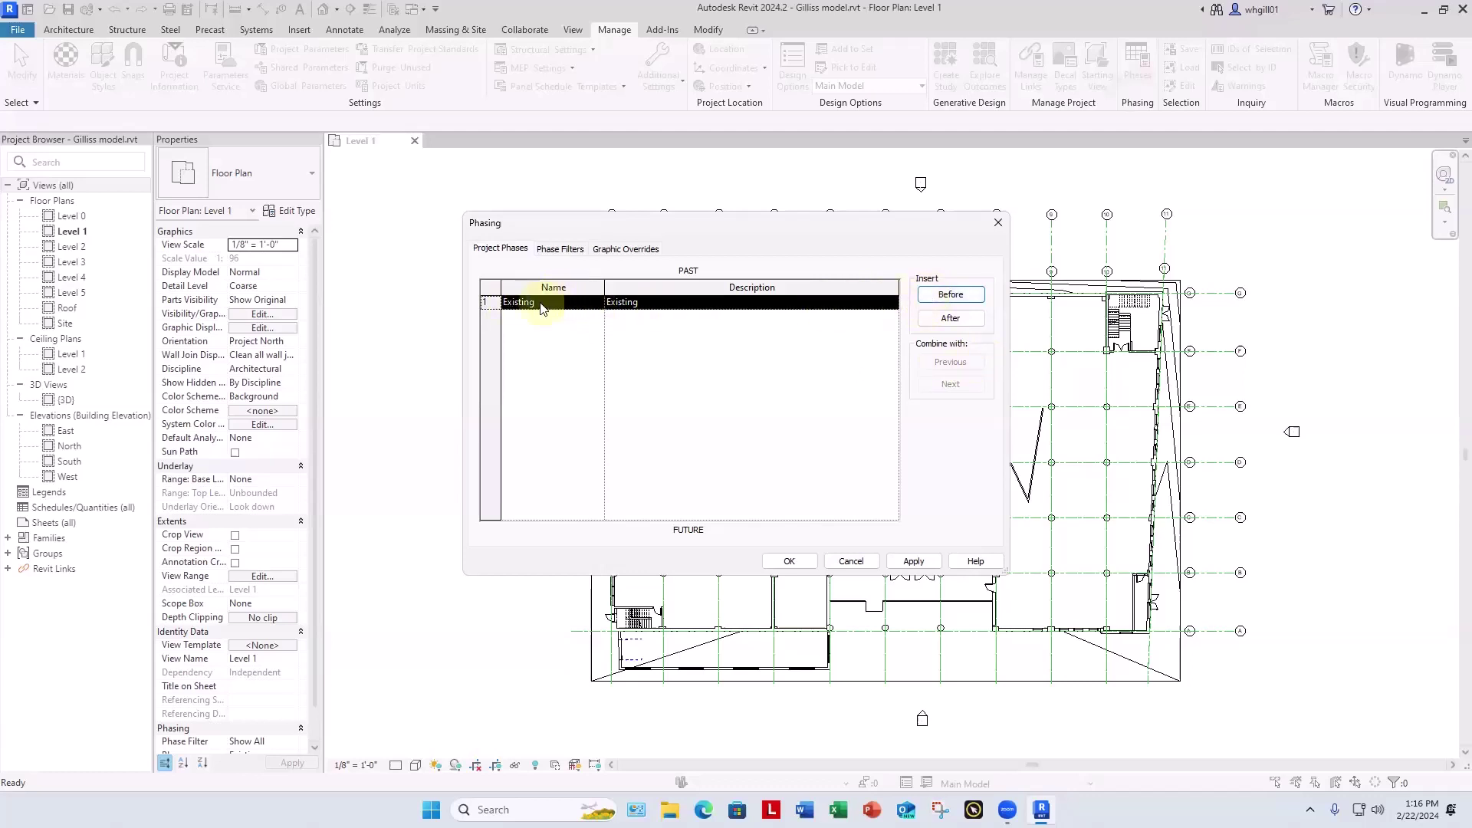
left_click(950, 318)
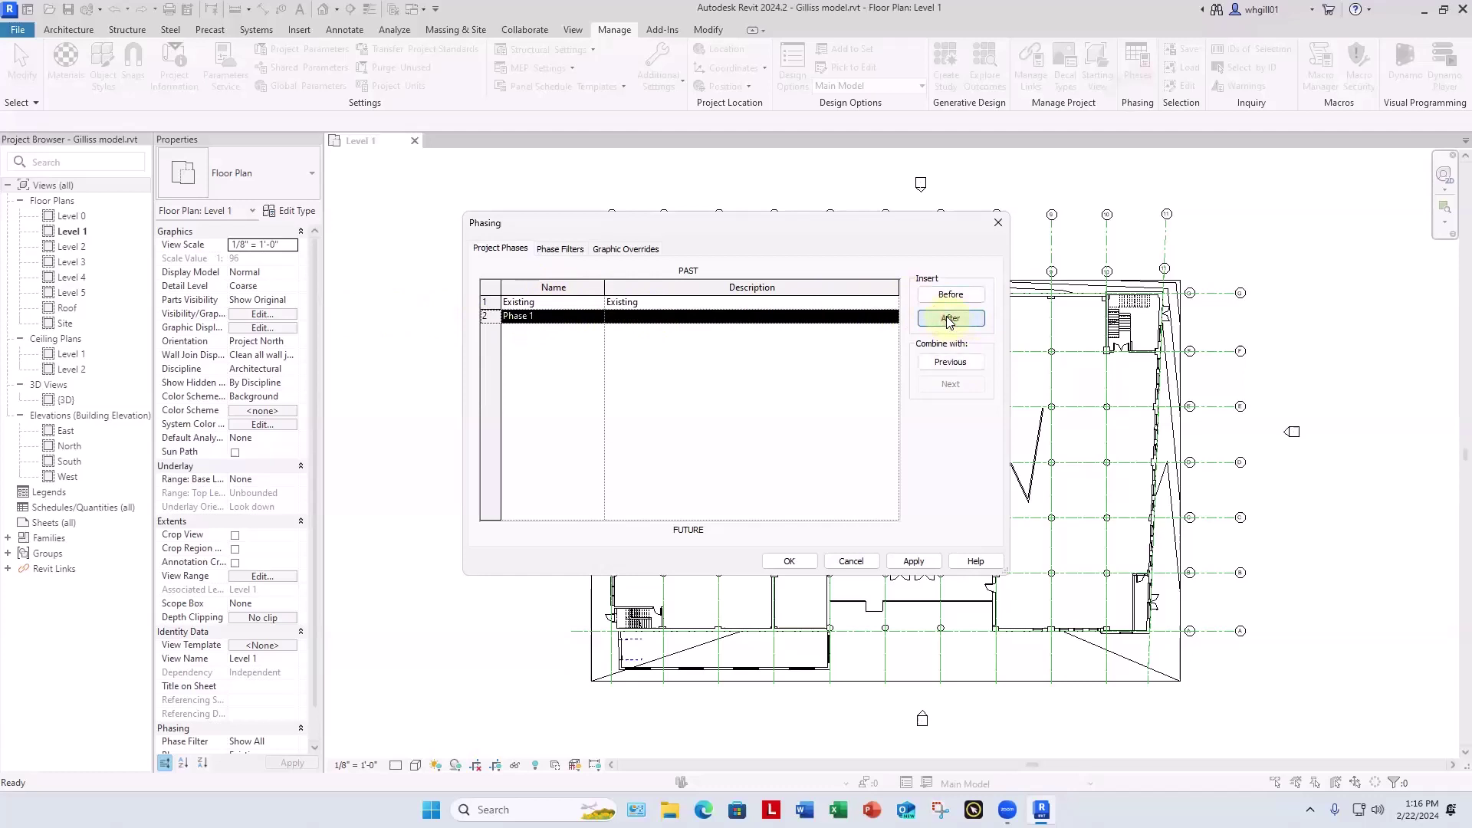
left_click(523, 315)
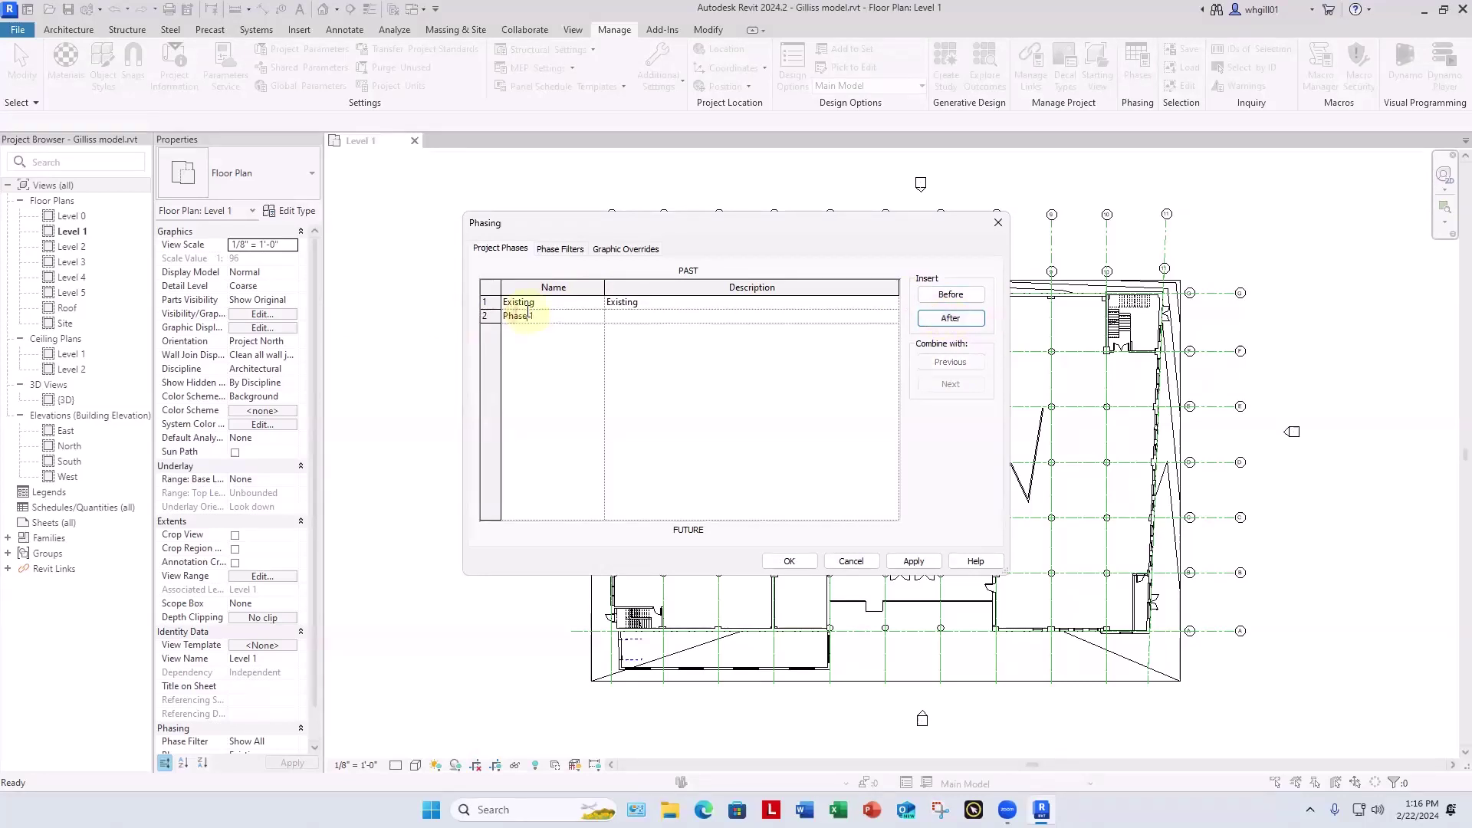
left_click_drag(576, 315, 453, 317)
type("N")
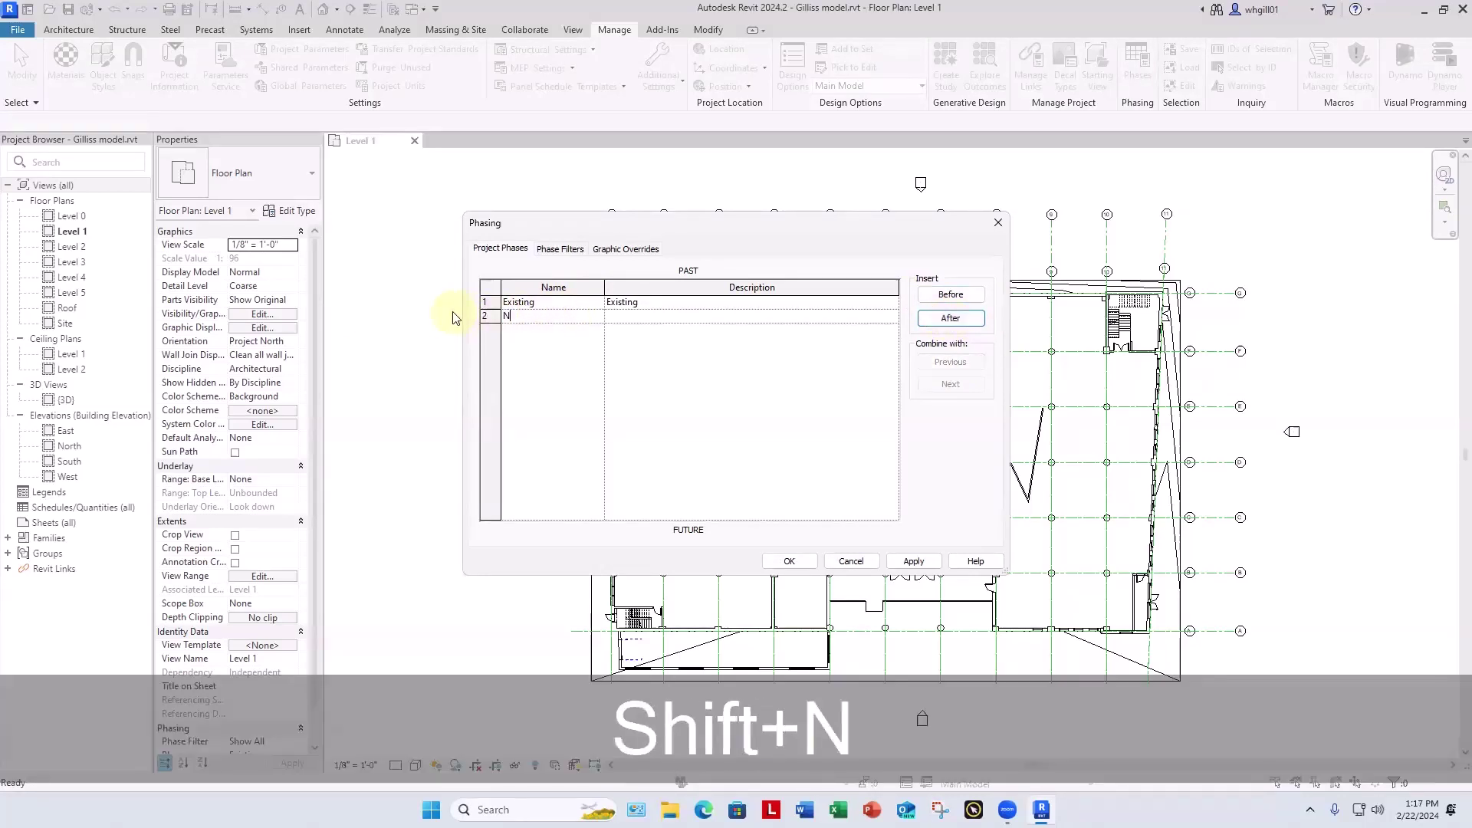
type("ew C")
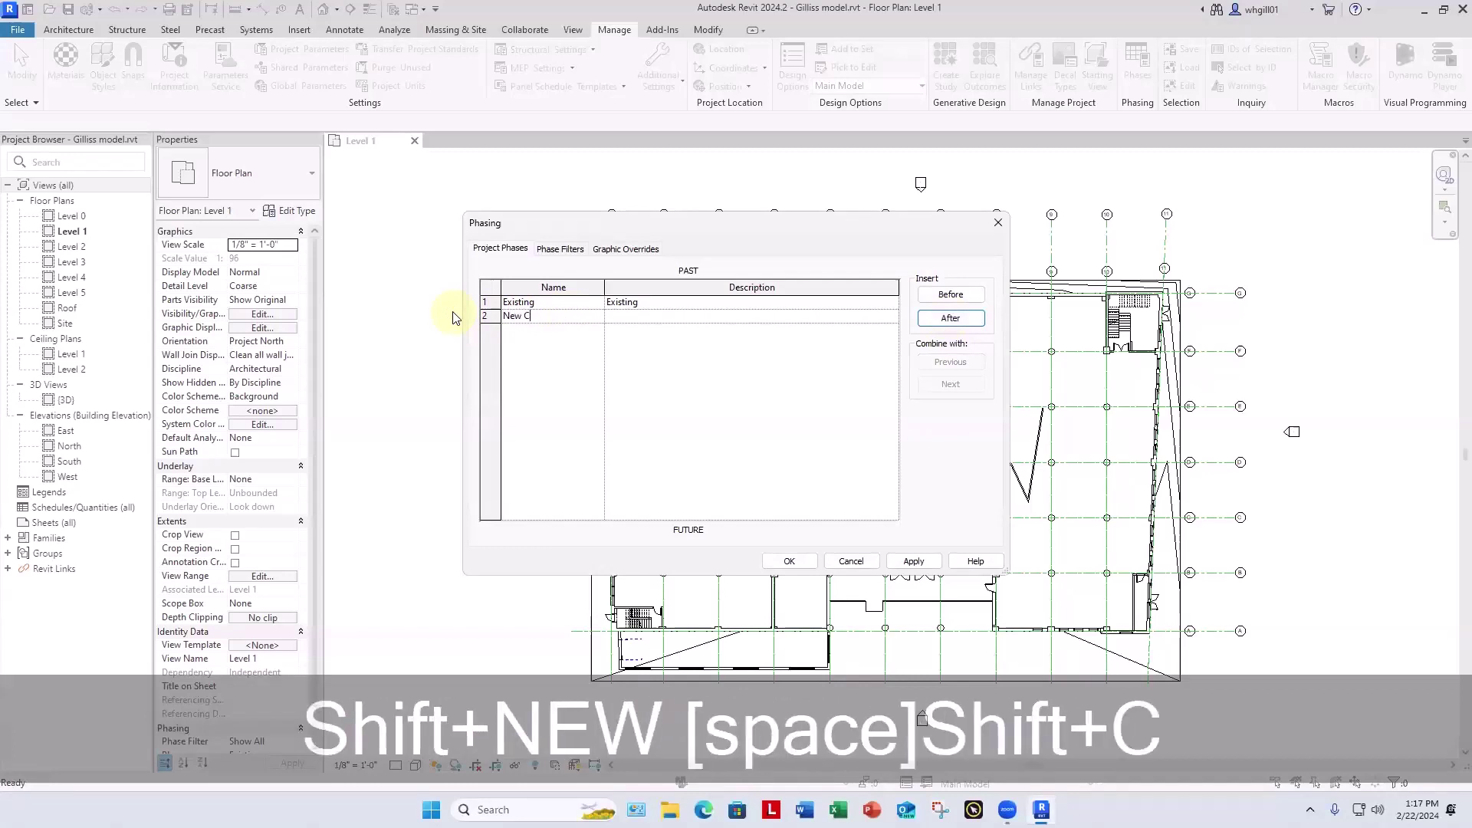
type("onstrucion")
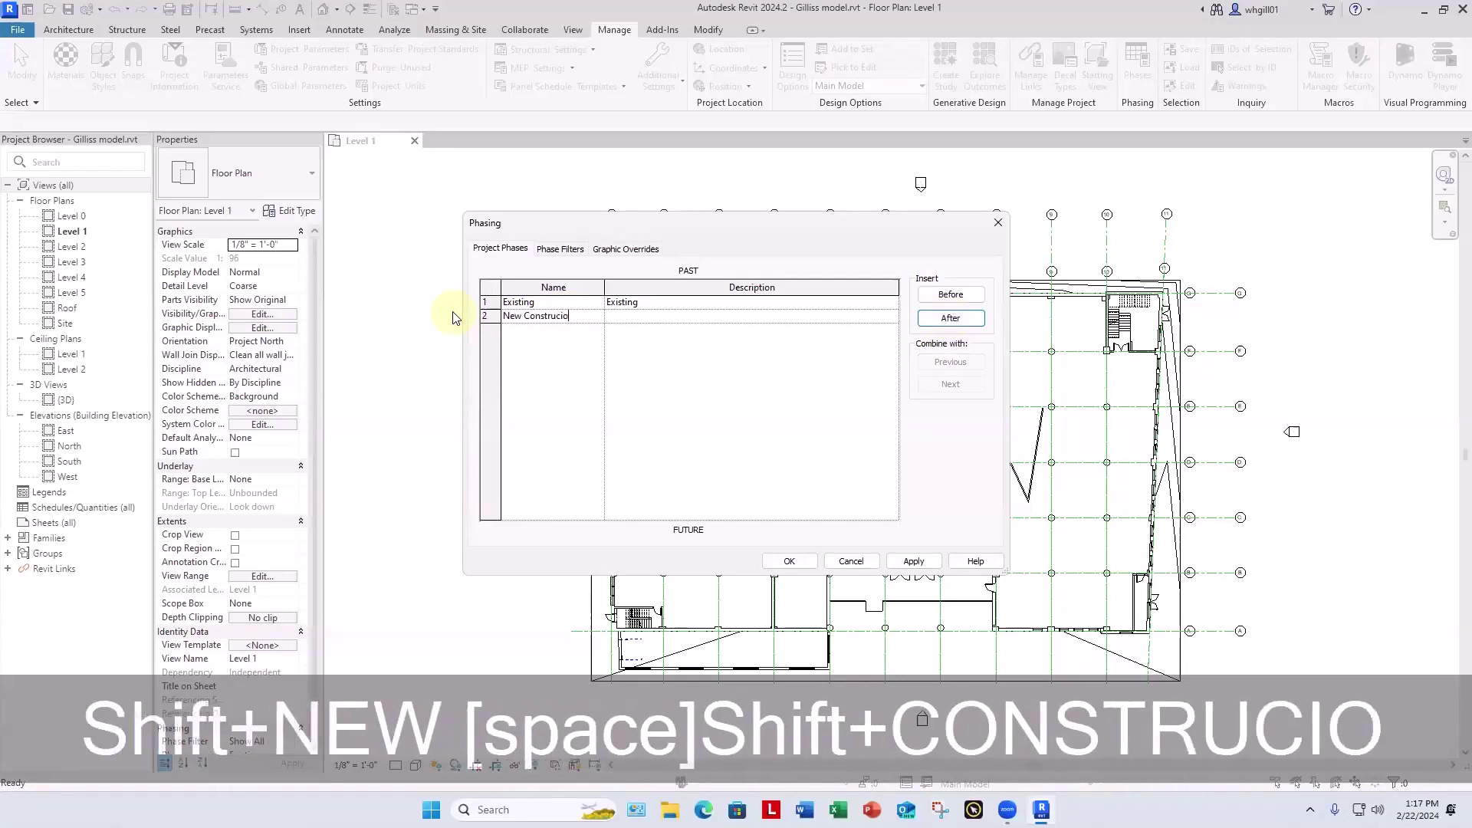
key("BackSpace")
key("BackSpace")
key("BackSpace")
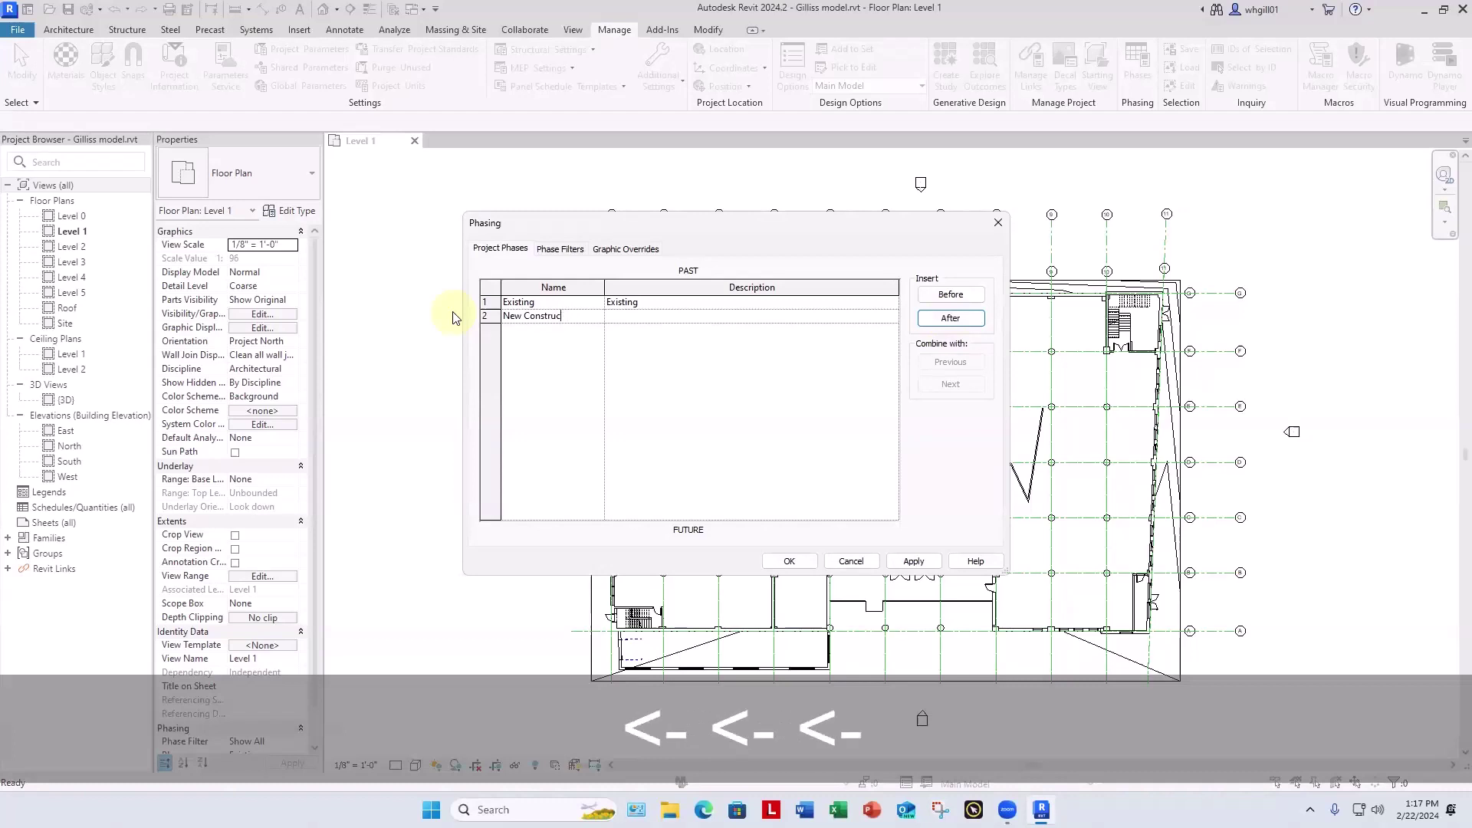
type("tion")
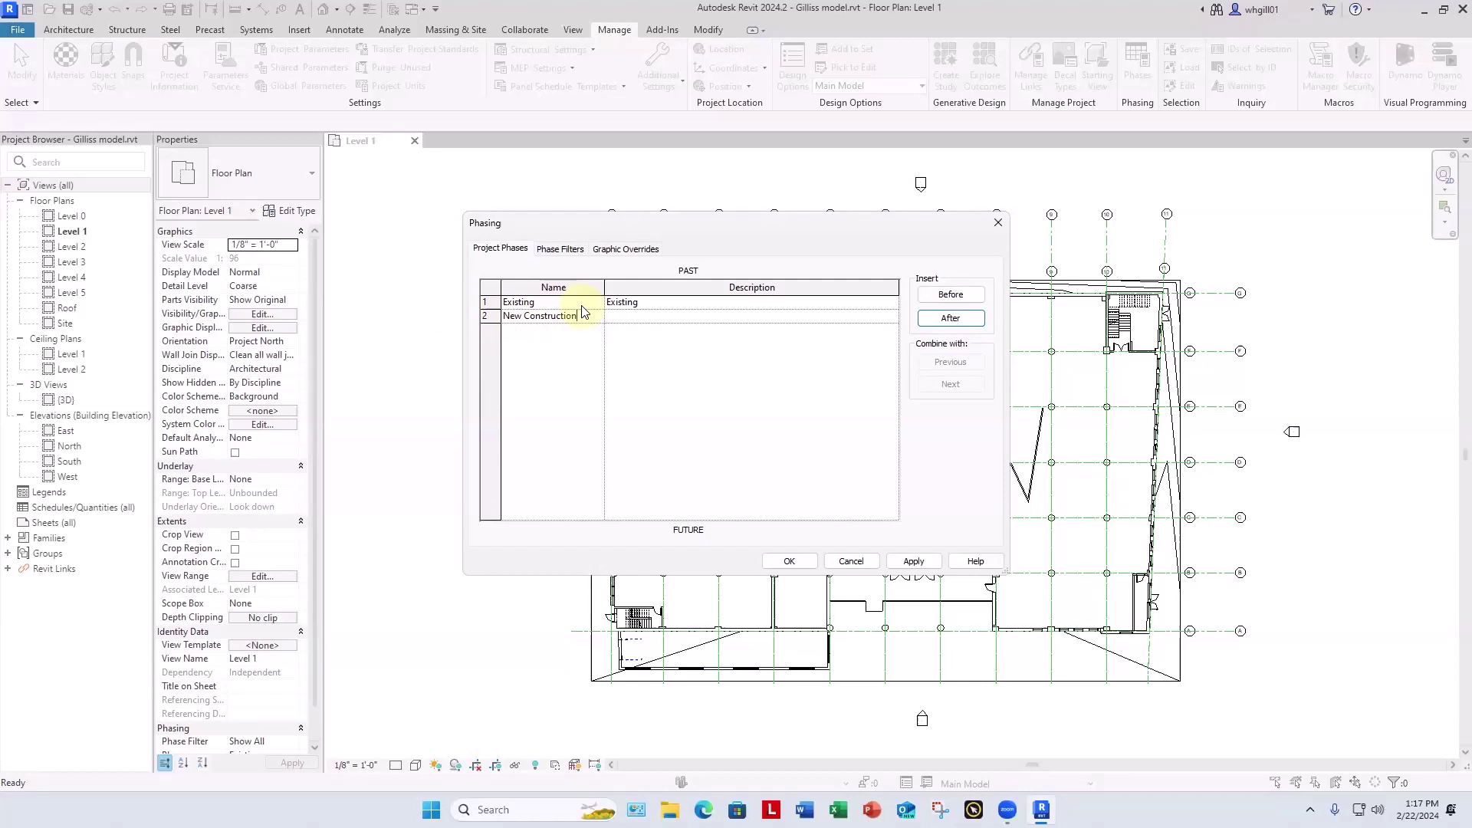
left_click(789, 561)
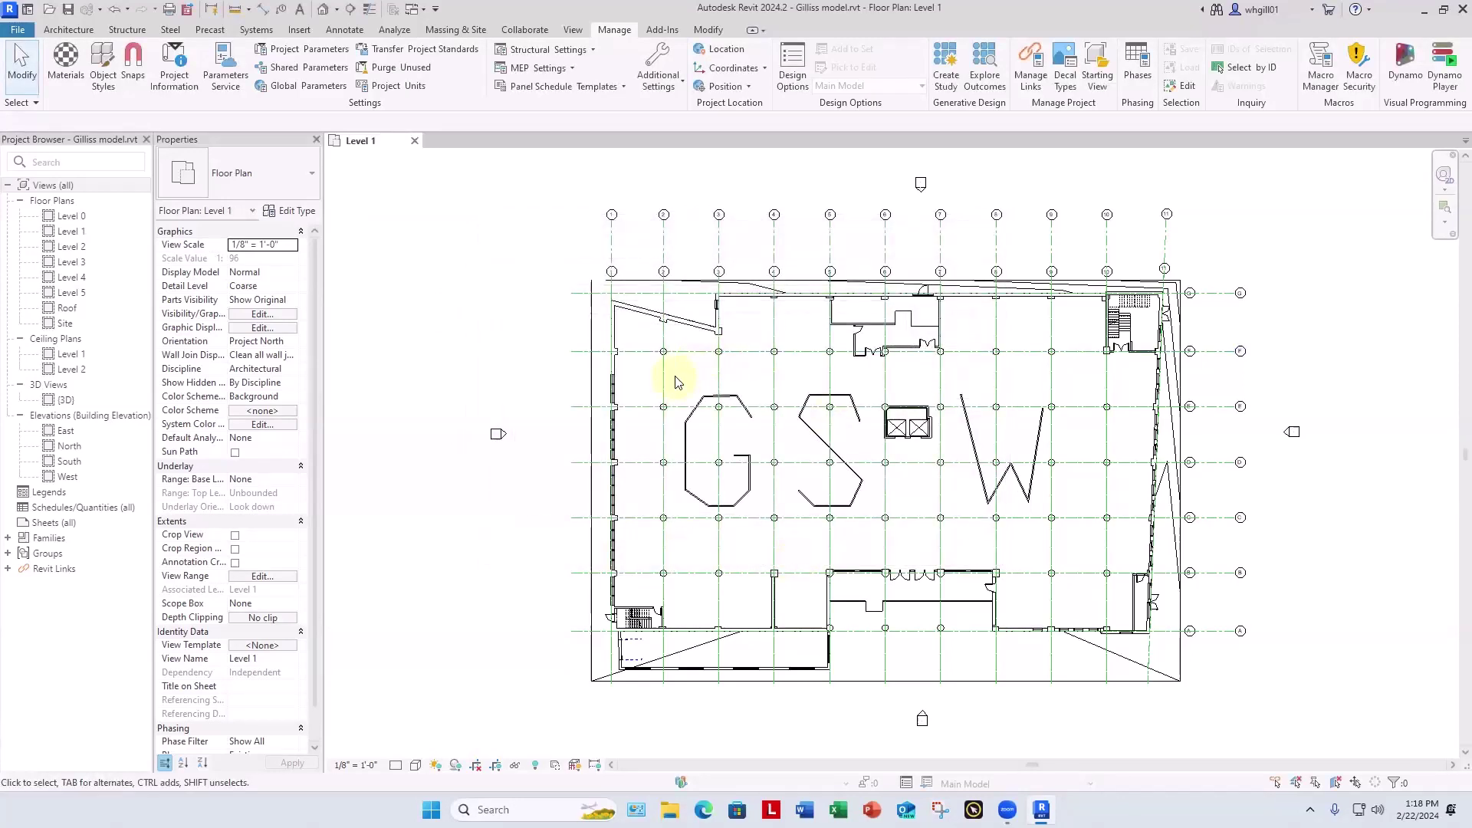
Step: Set Phase Created to New Construction for all the walls forming the G on Level 1
left_click_drag(675, 377, 759, 515)
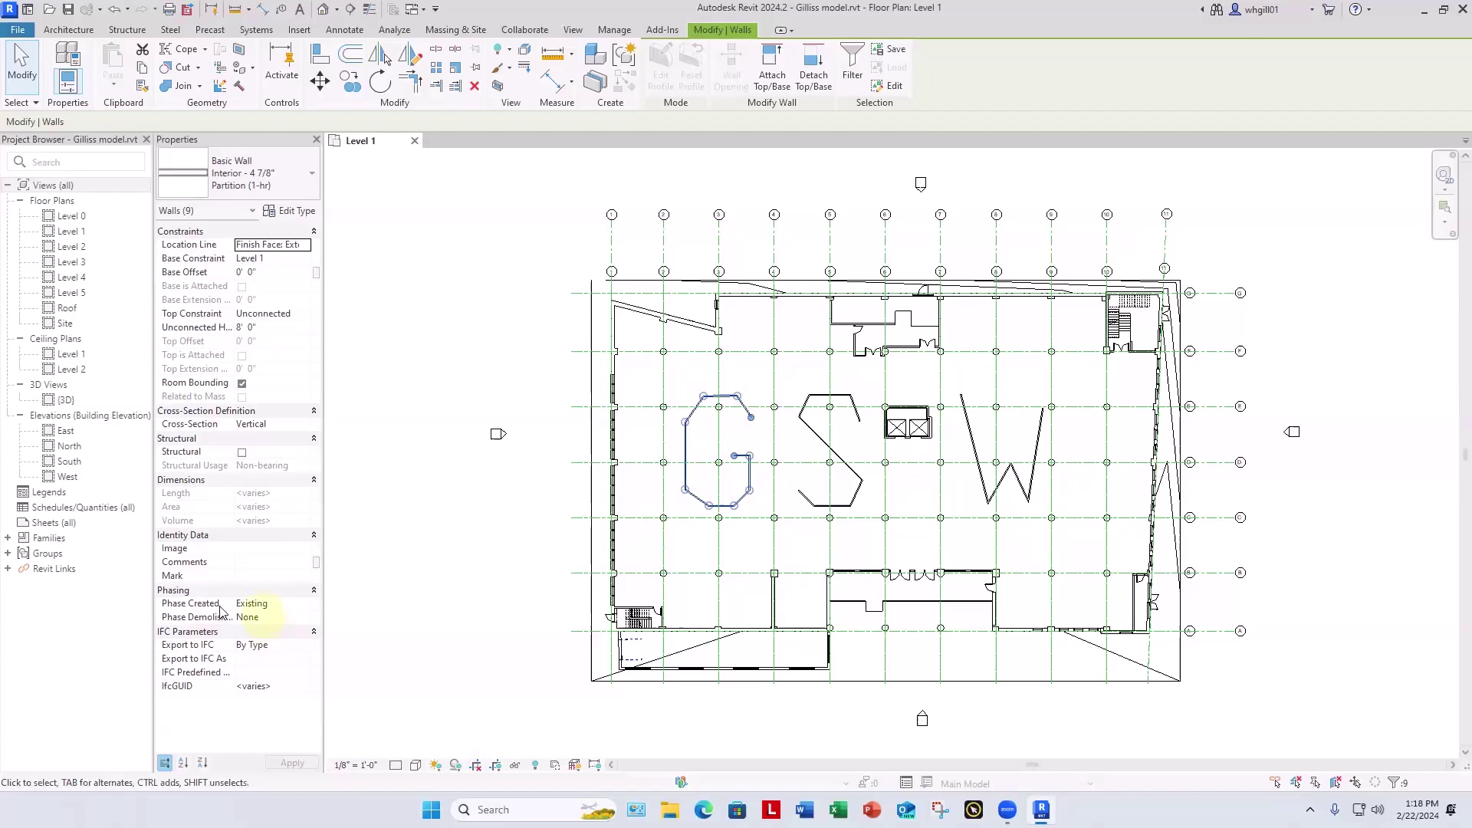
left_click(285, 602)
left_click(305, 603)
left_click(278, 630)
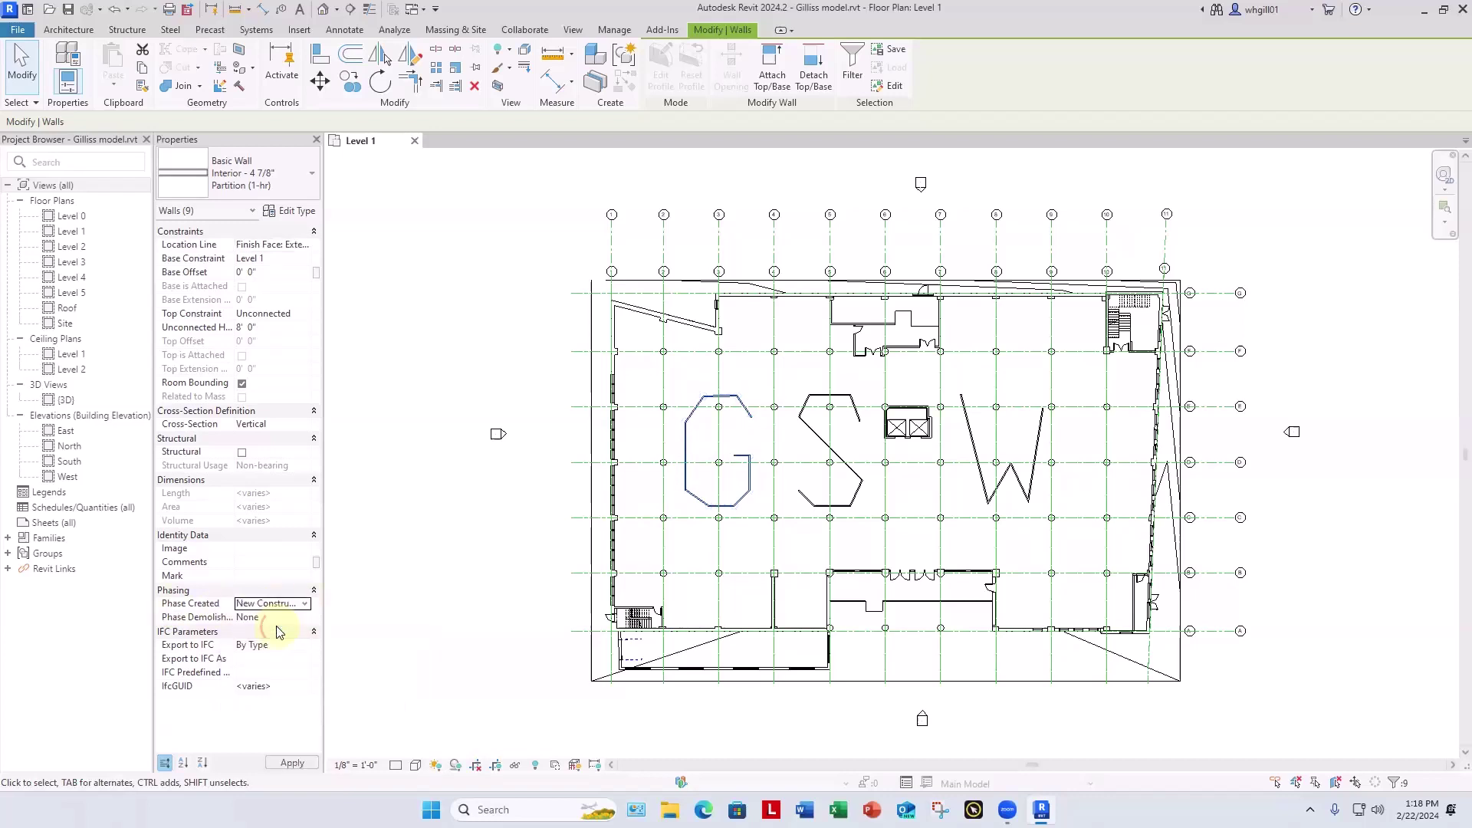
left_click(469, 522)
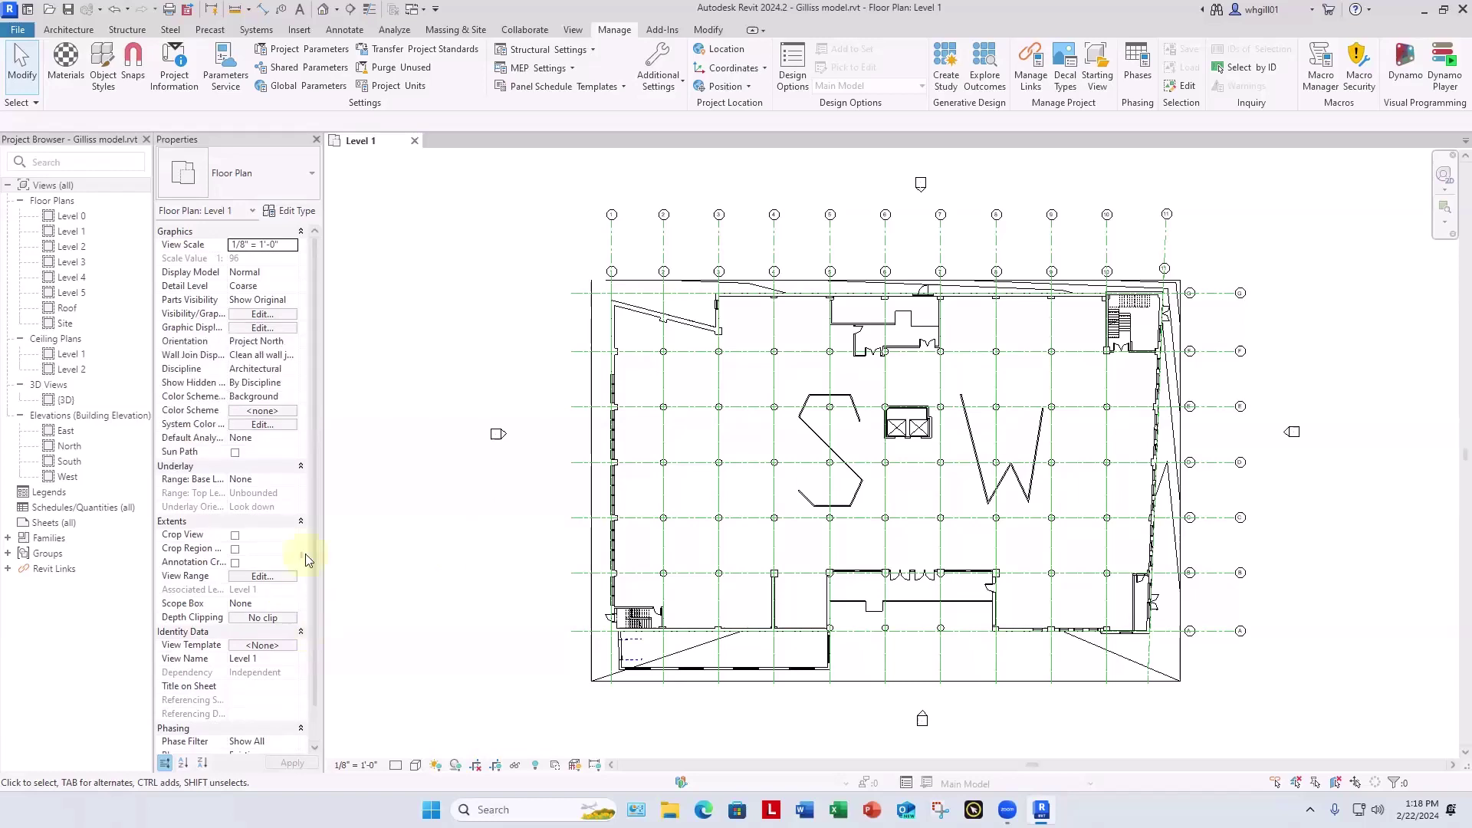
Step: Set the Level 1 floor plan's phase to New Construction and its phase filter to Show Complete
scroll(319, 566, "down", 1)
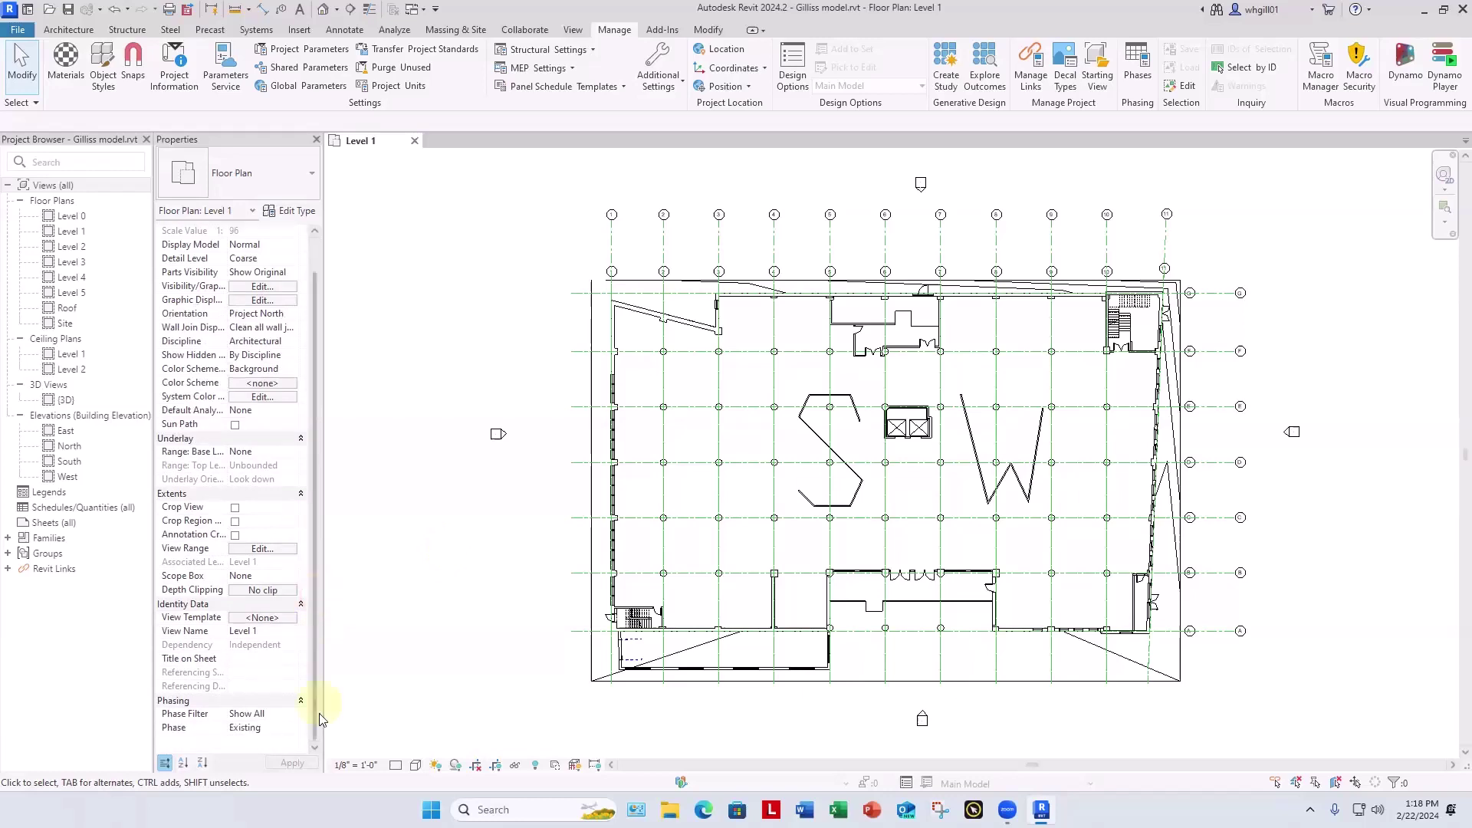
left_click(278, 729)
left_click(277, 730)
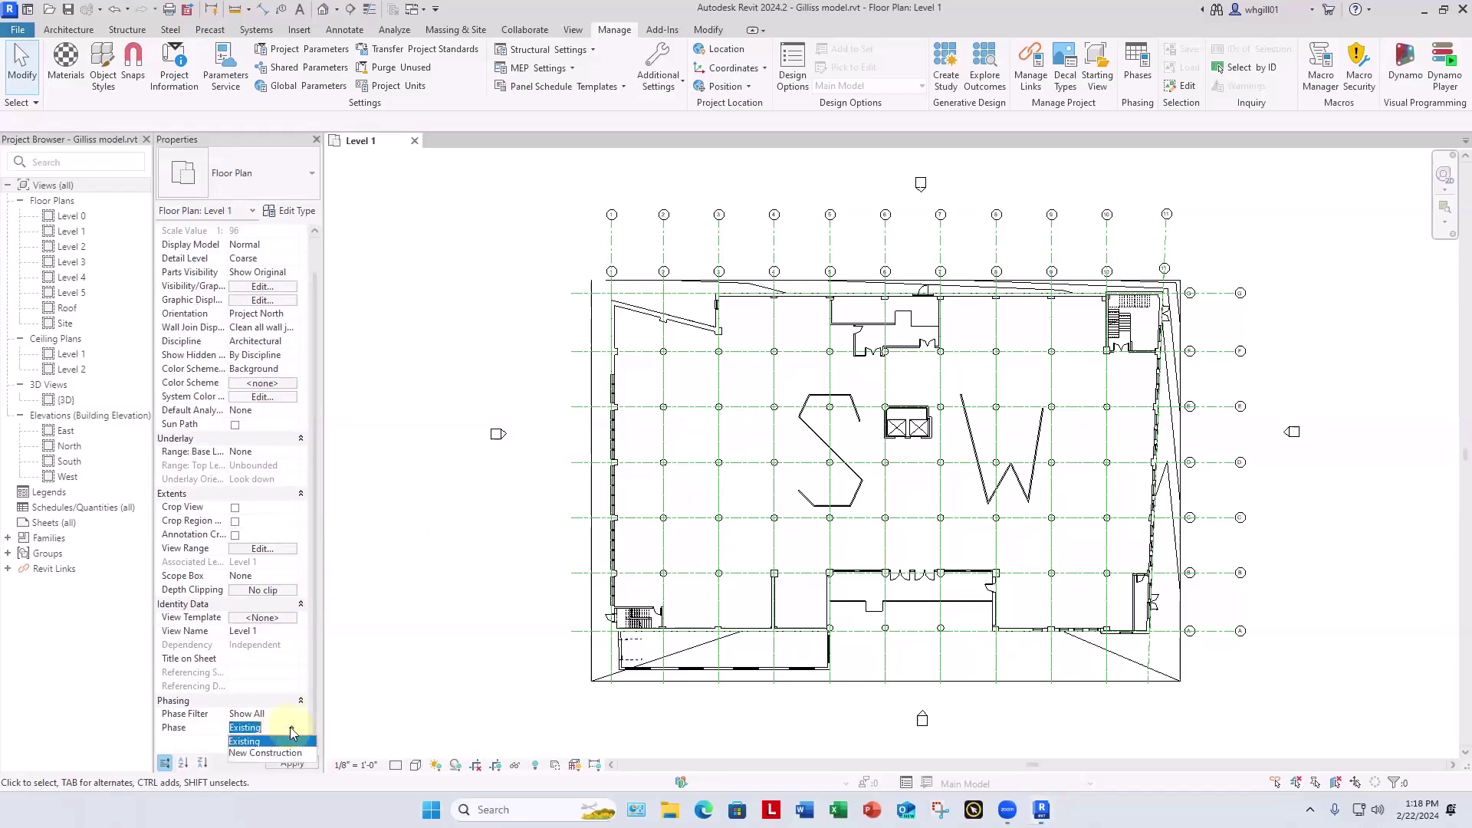
left_click(265, 753)
left_click(290, 715)
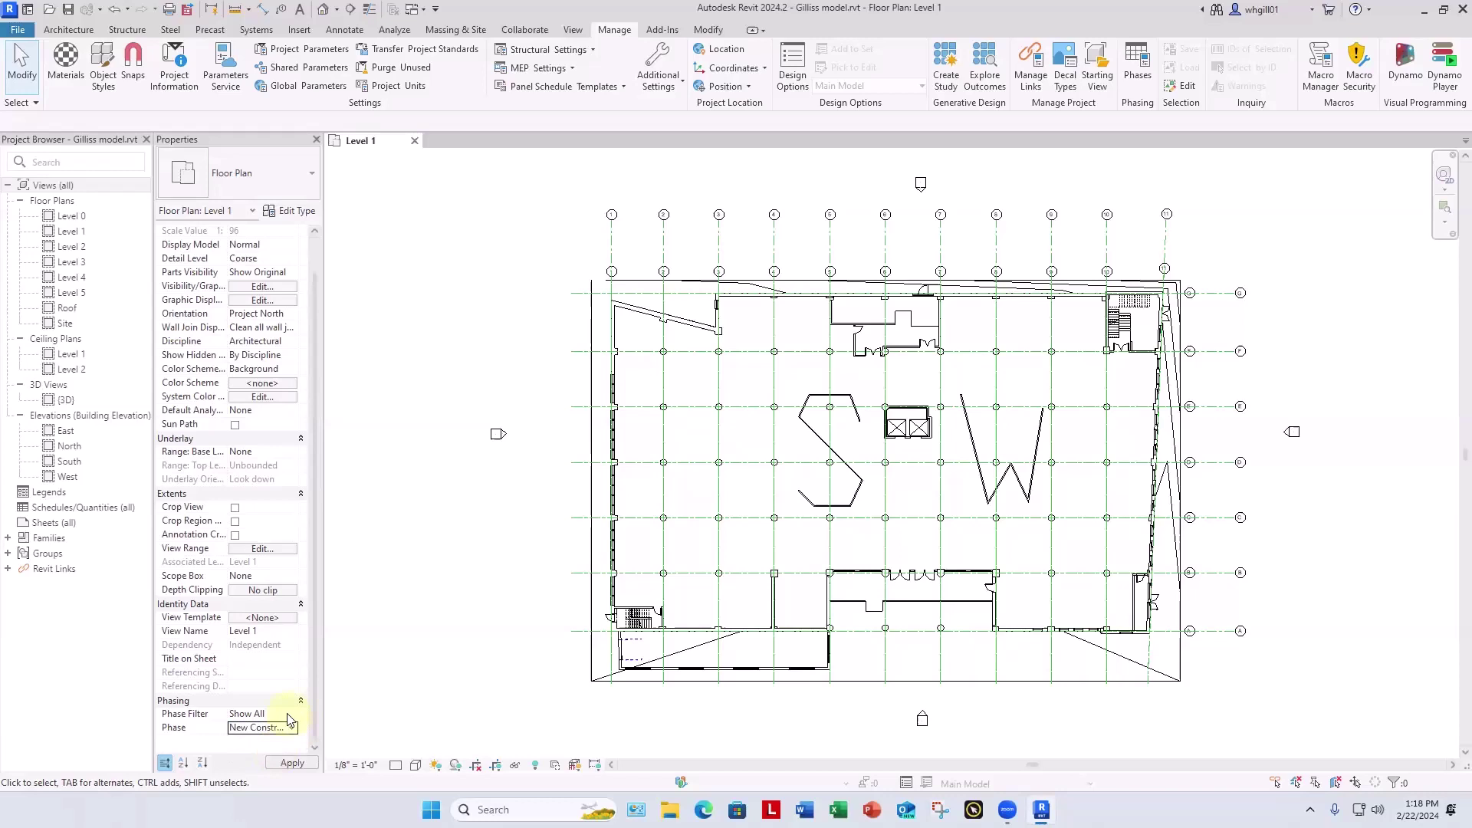
left_click(292, 714)
left_click(282, 661)
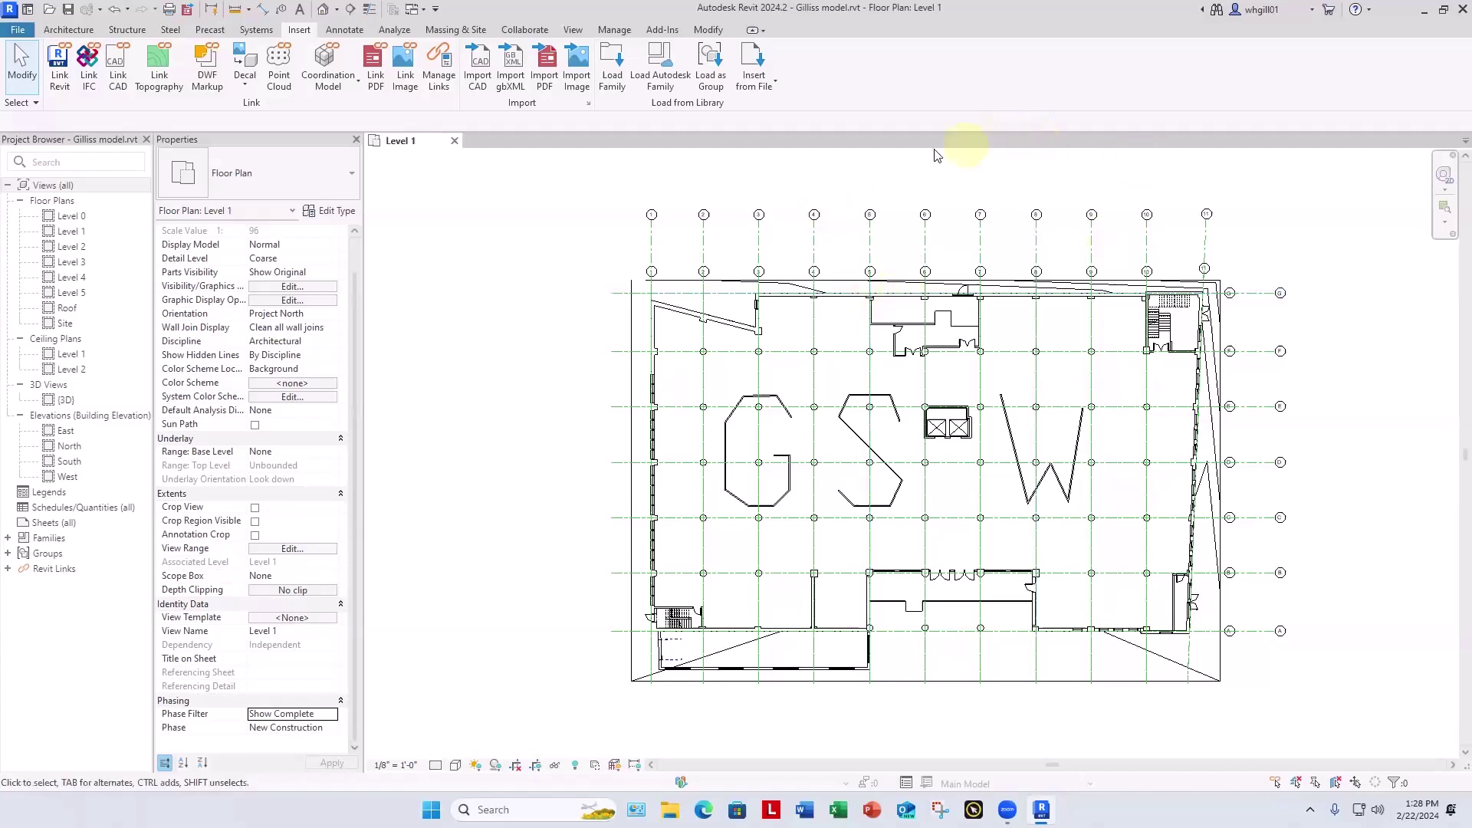
Step: Stretch the free end of the G's upper east diagonal wall down to the east end of its short horizontal wall
scroll(789, 427, "up", 2)
left_click(794, 417)
left_click_drag(792, 413, 776, 471)
key("Escape")
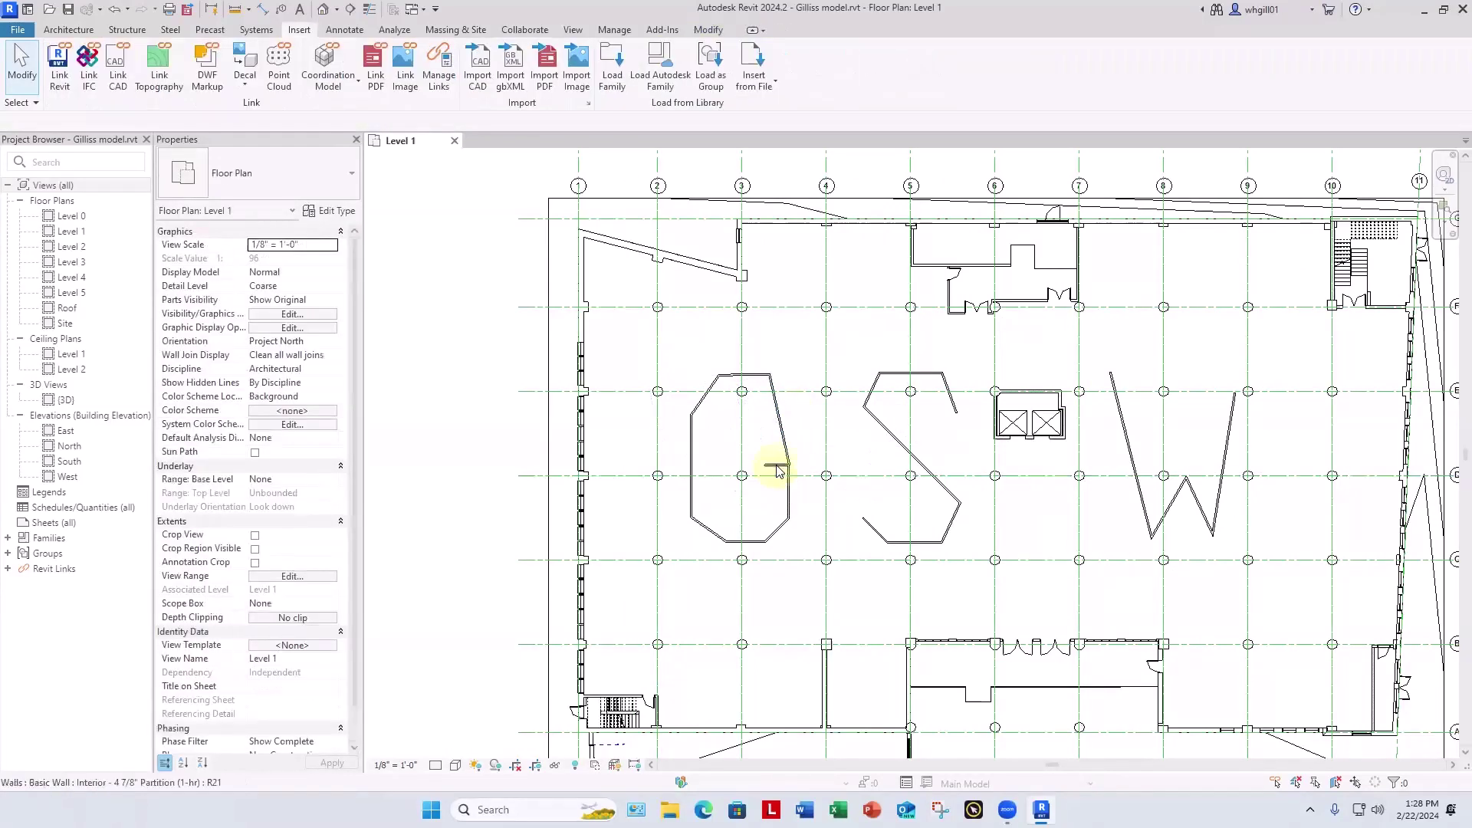
Step: Close the current model with the G walls and save its changes
scroll(750, 319, "down", 3)
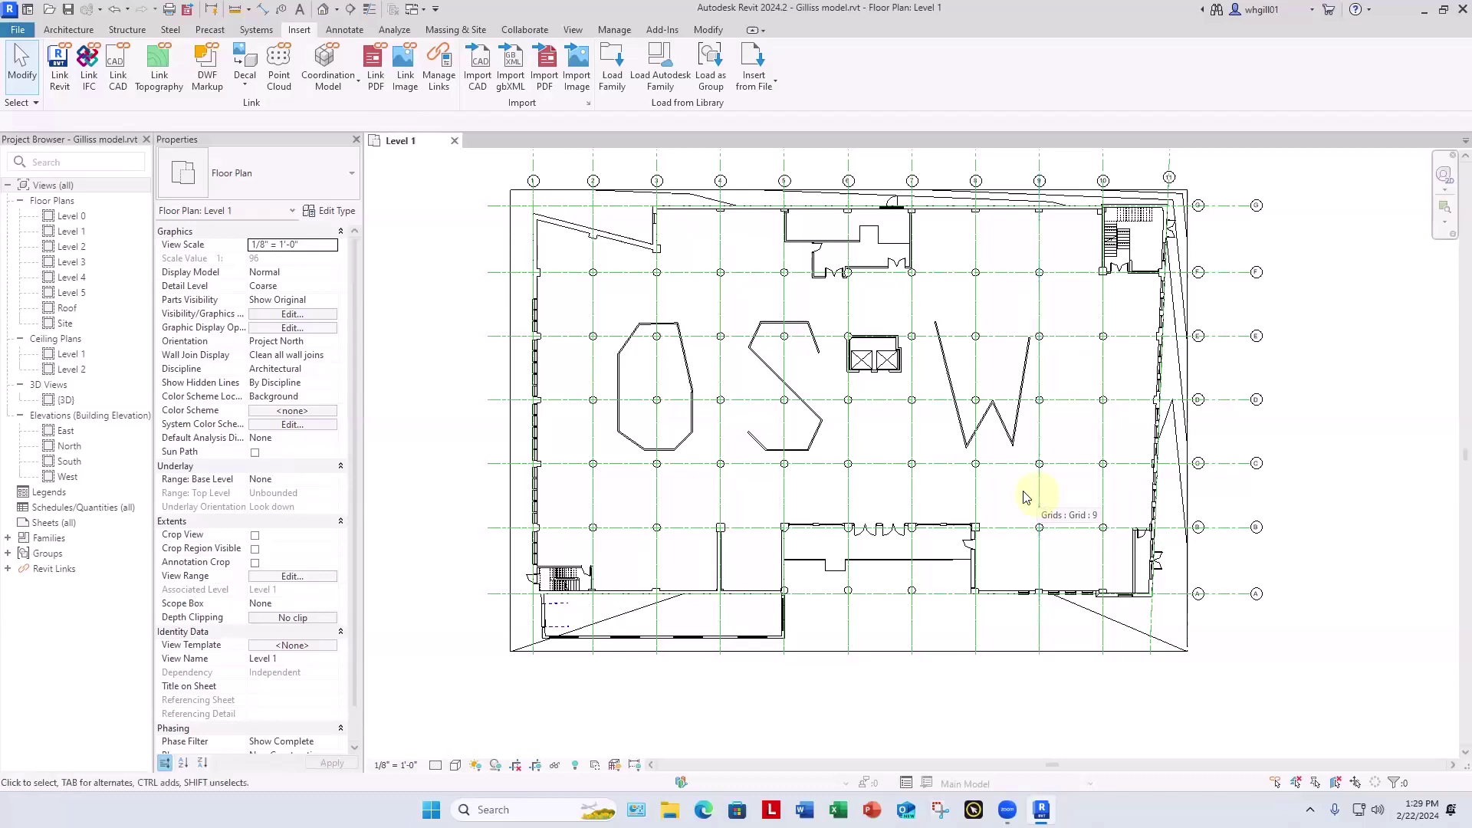
left_click(455, 141)
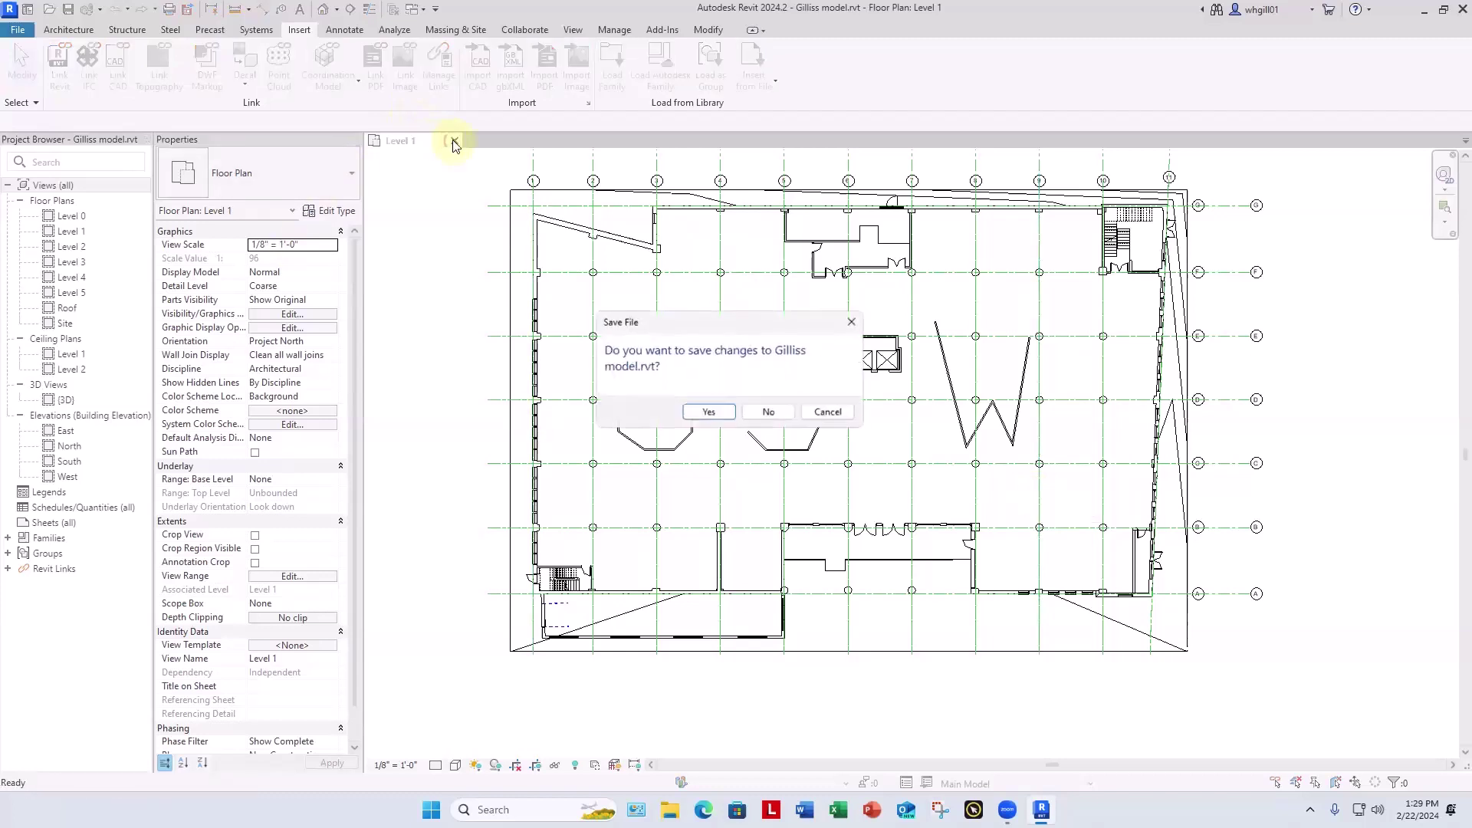
left_click(712, 416)
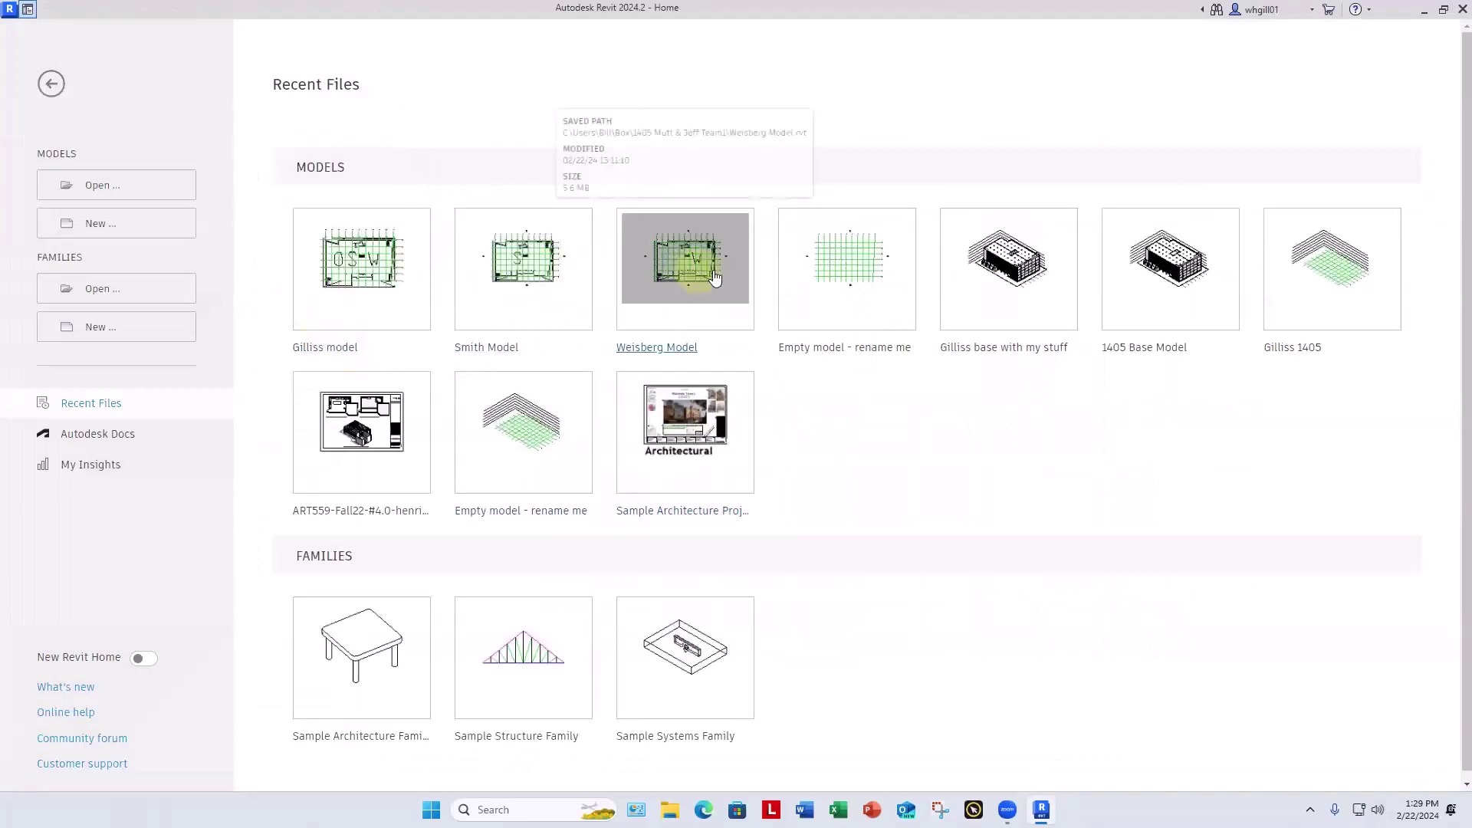
Step: Open 1405 Base Model.rvt from the 1405 Mutt & Jeff Team1 folder
left_click(93, 184)
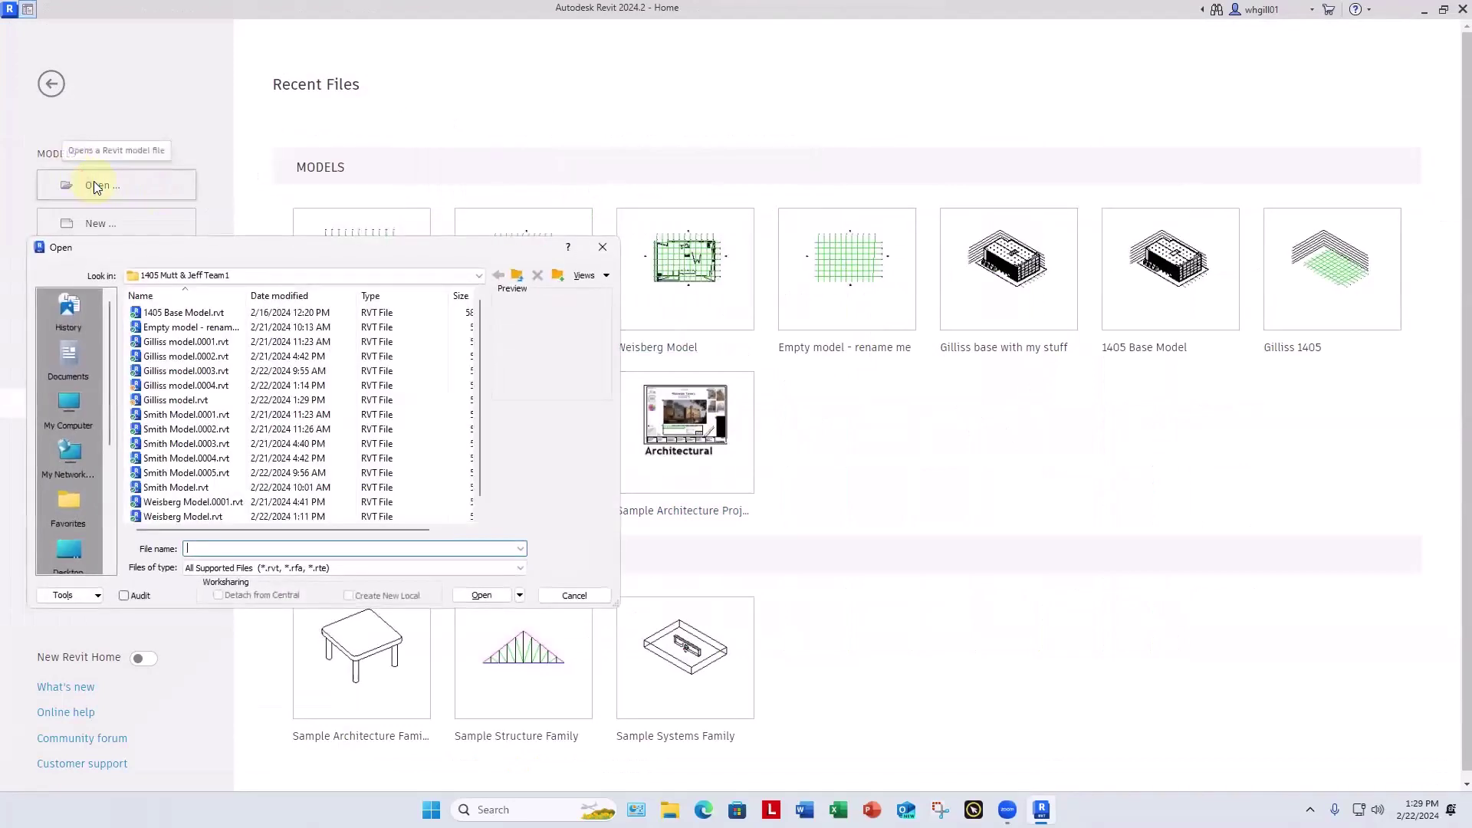
left_click(170, 314)
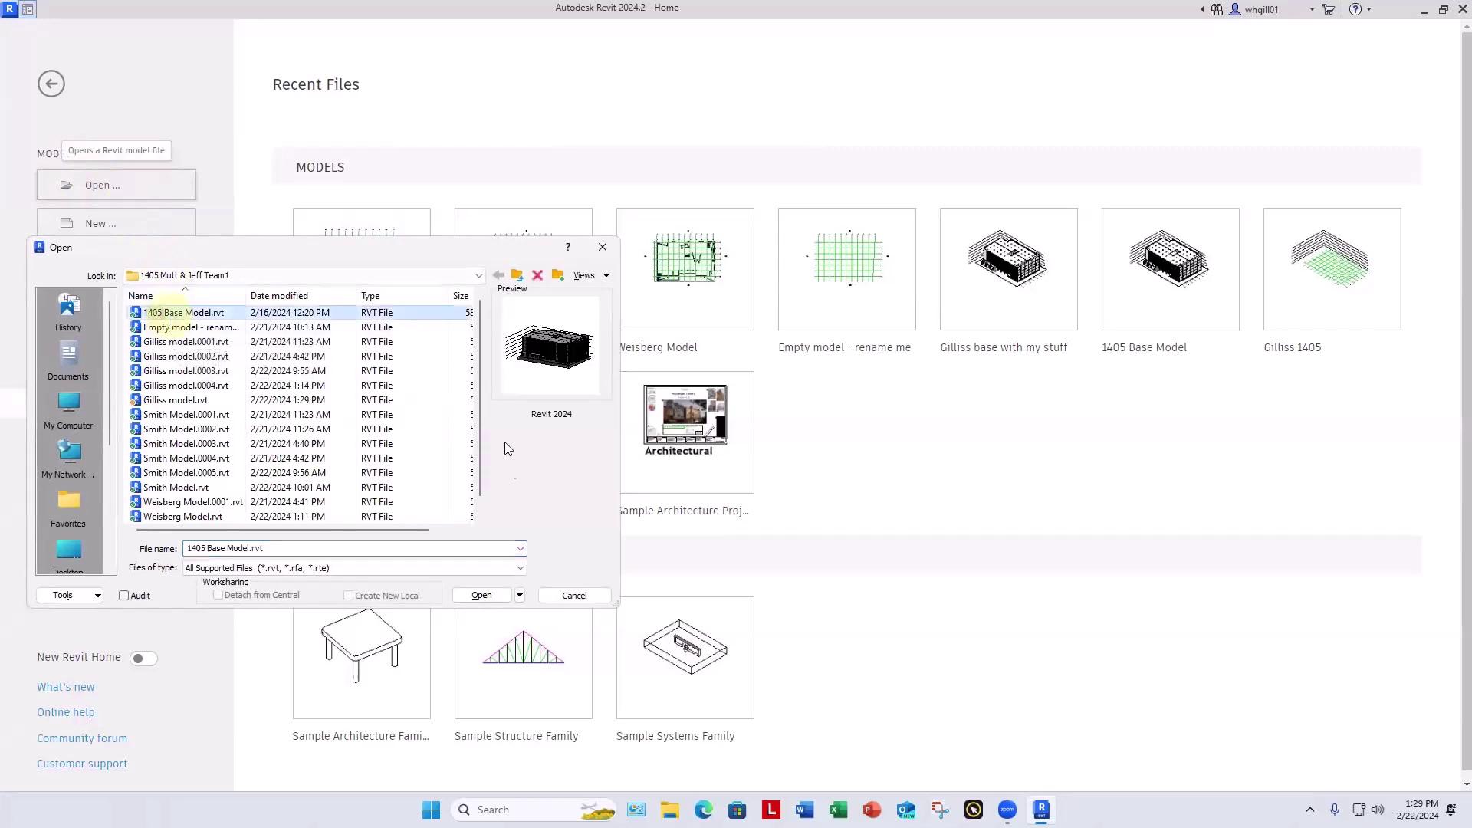
left_click(478, 596)
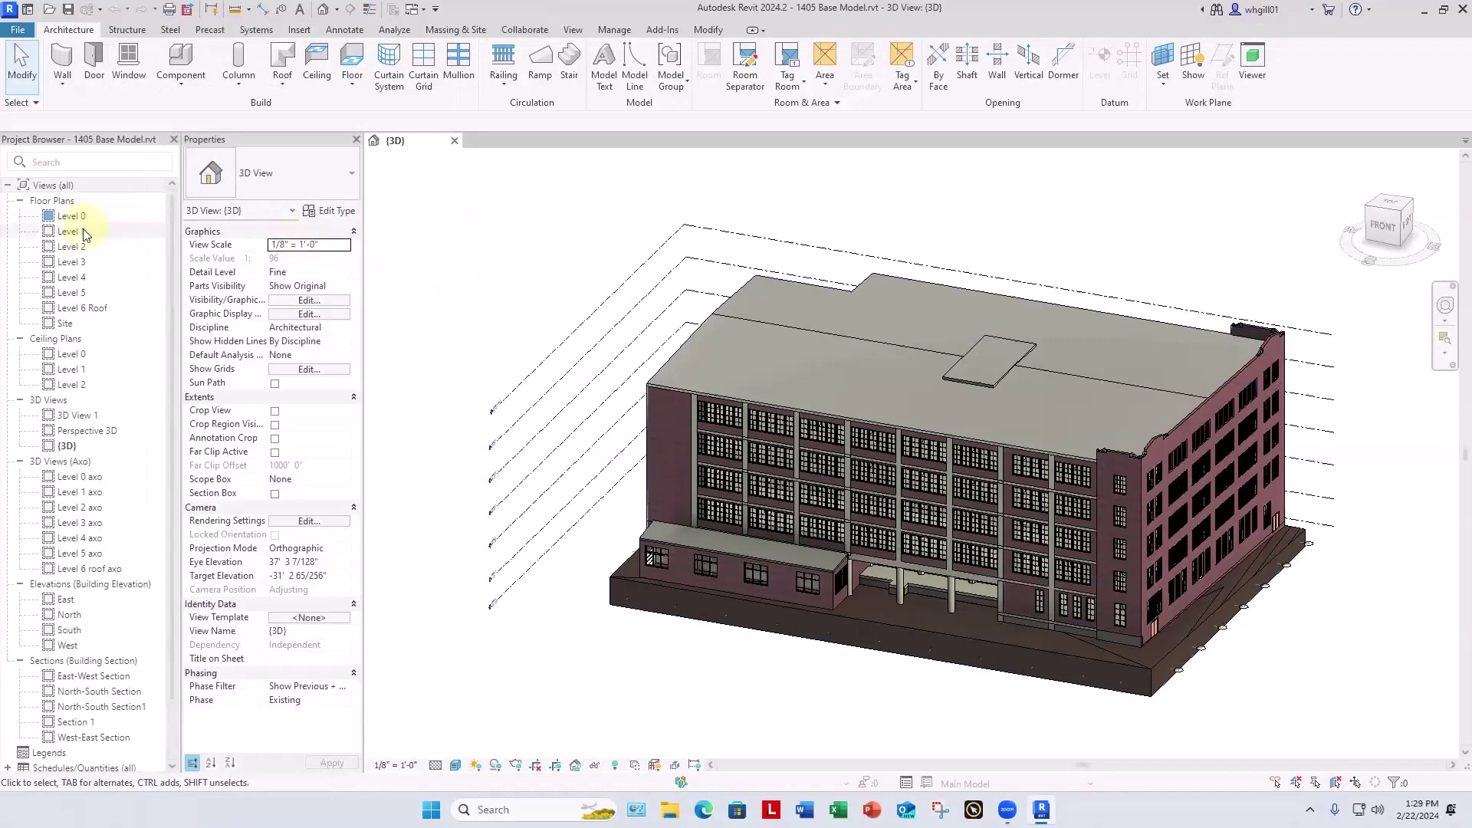
Step: Open the base model's Level 1 floor plan and its Level 1 axo 3D view
double_click(72, 232)
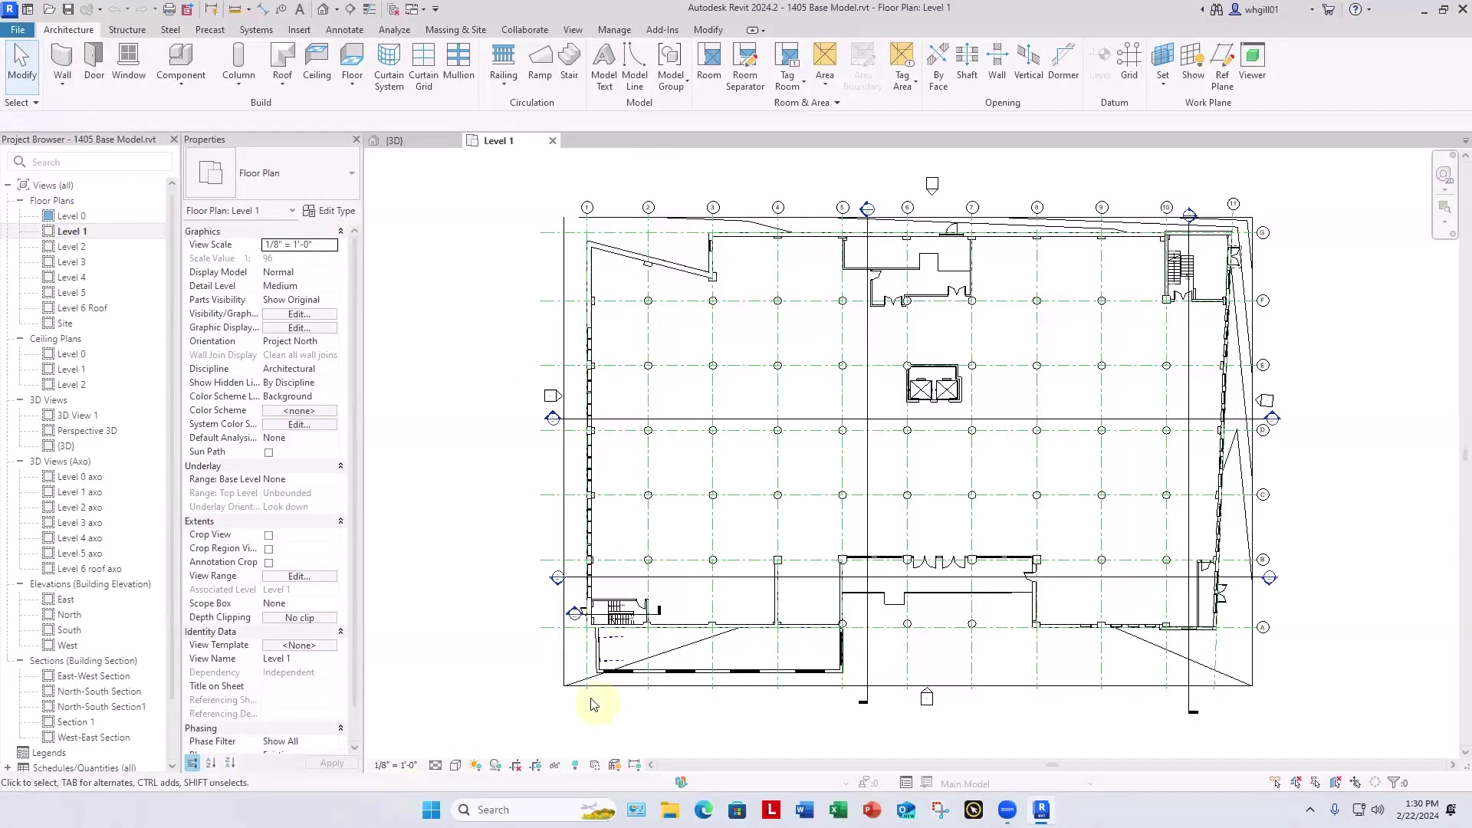
double_click(90, 492)
scroll(850, 448, "up", 5)
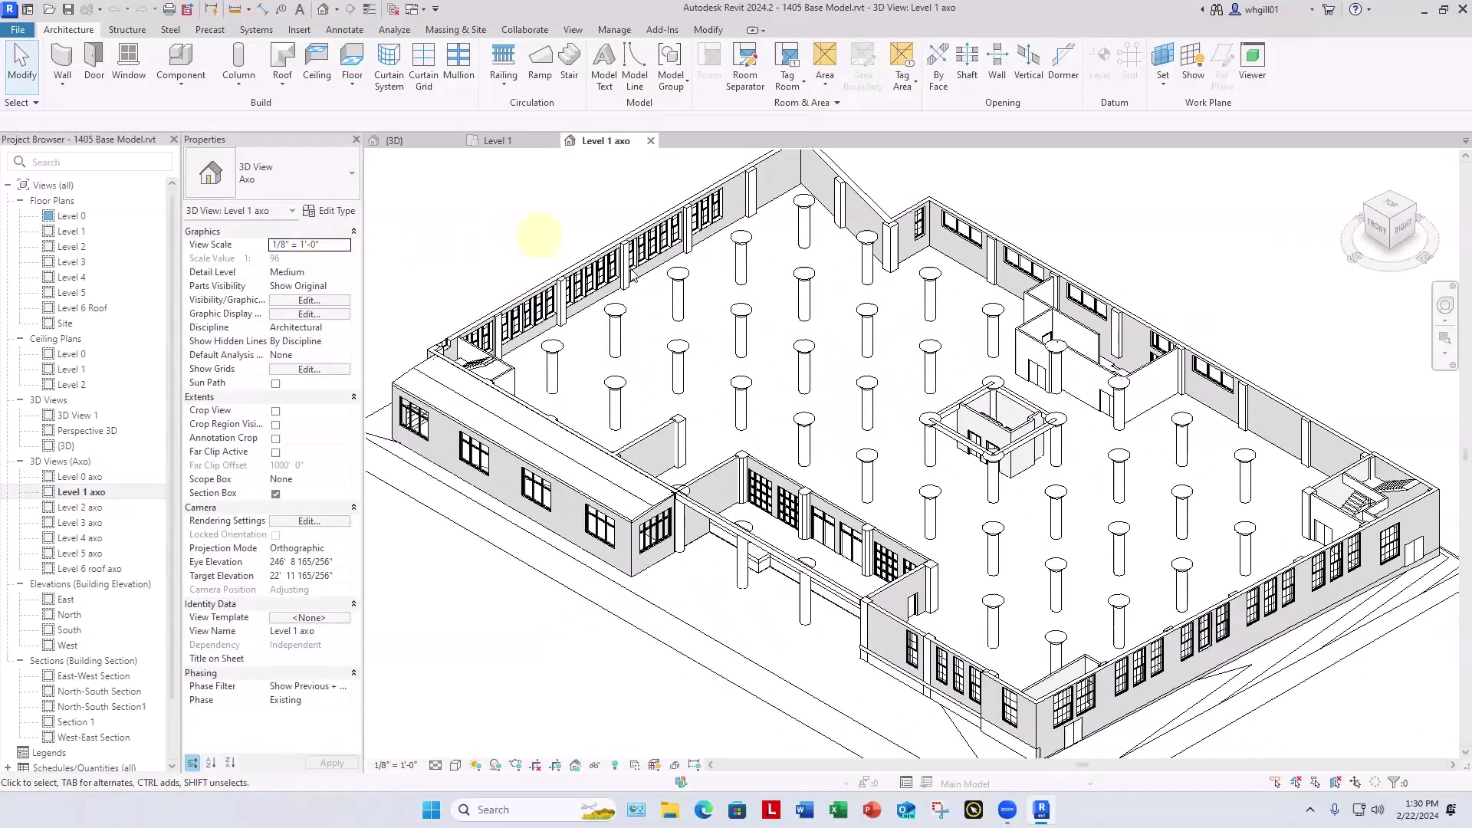
Step: Paint the main Level 1 floor surface in the axo view with the solid Wood - Birch material
key("p")
key("t")
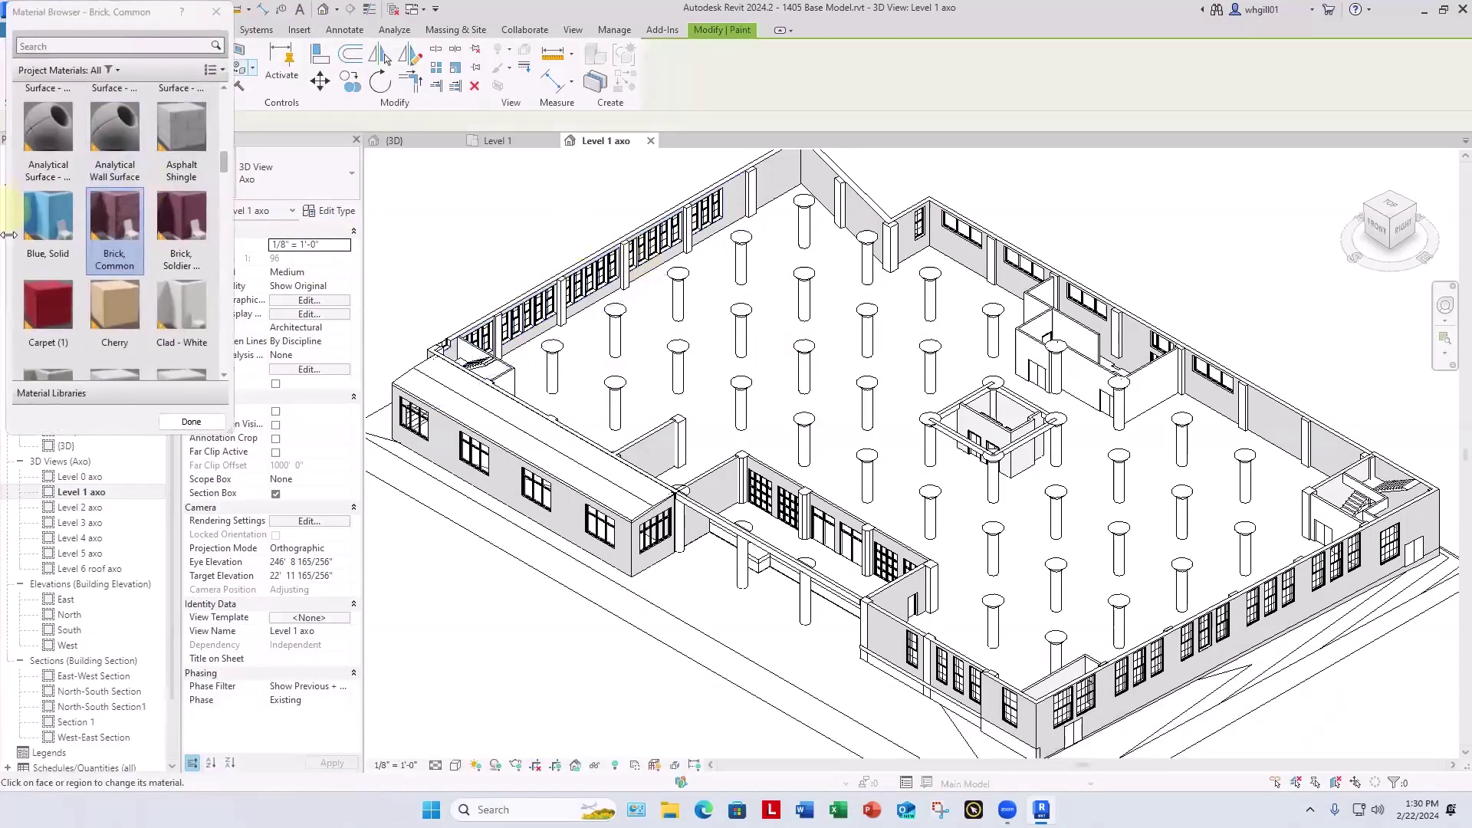
left_click_drag(226, 158, 225, 333)
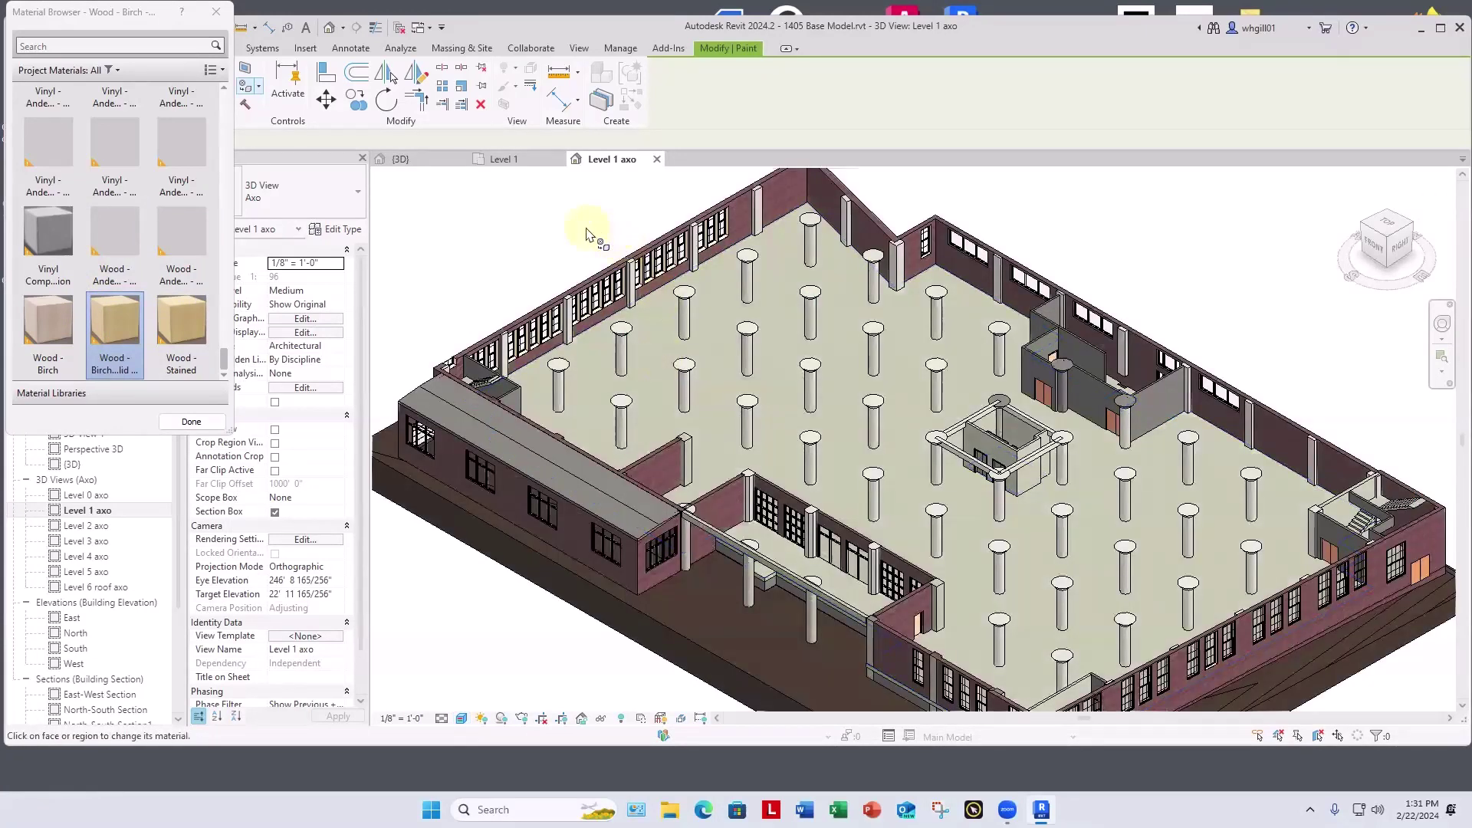
left_click(653, 330)
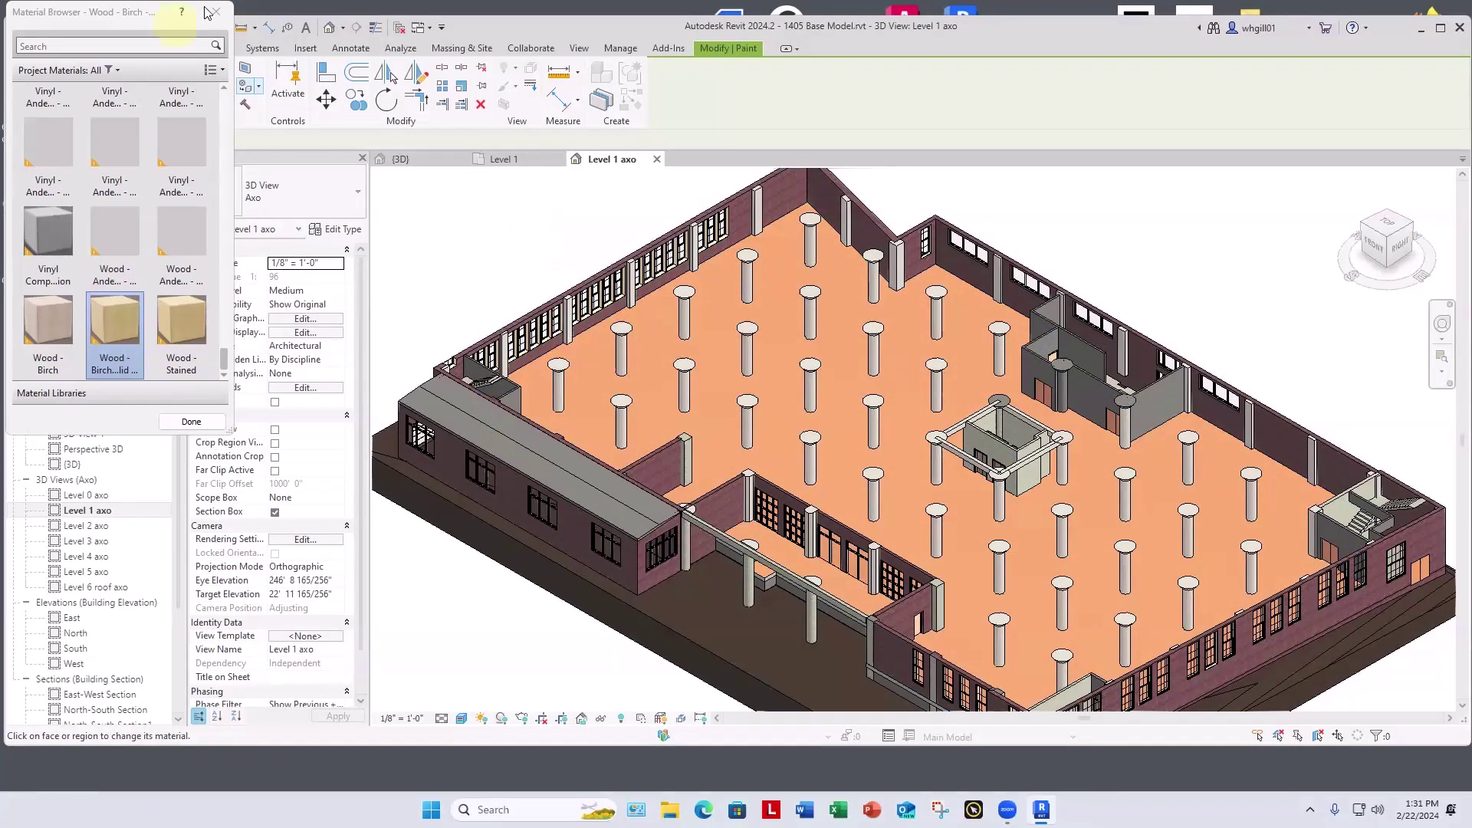
left_click(553, 256)
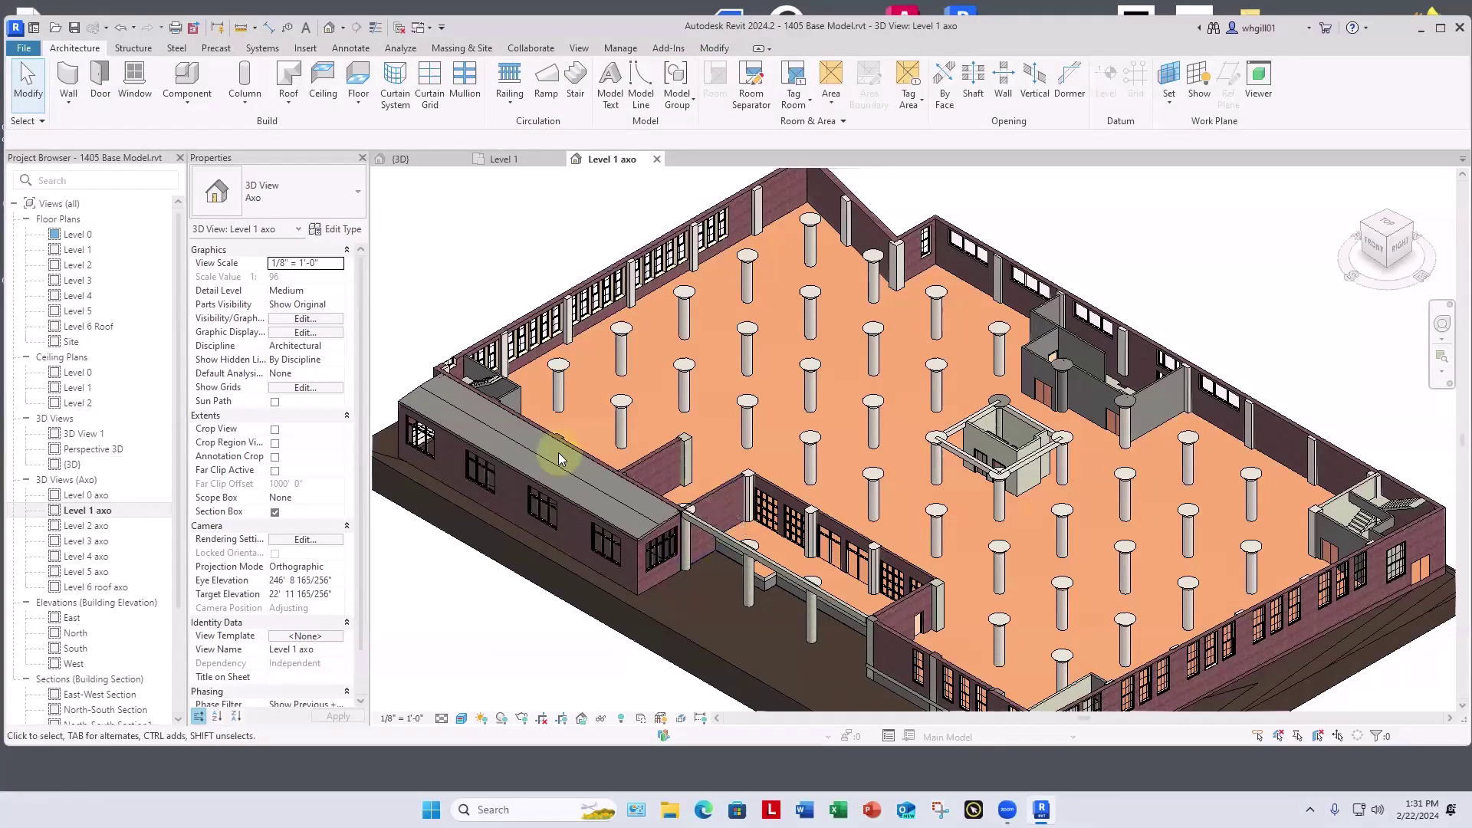
Step: Save the 1405 Base Model and close all of its open views
key("ctrl+s")
left_click(657, 159)
left_click(560, 162)
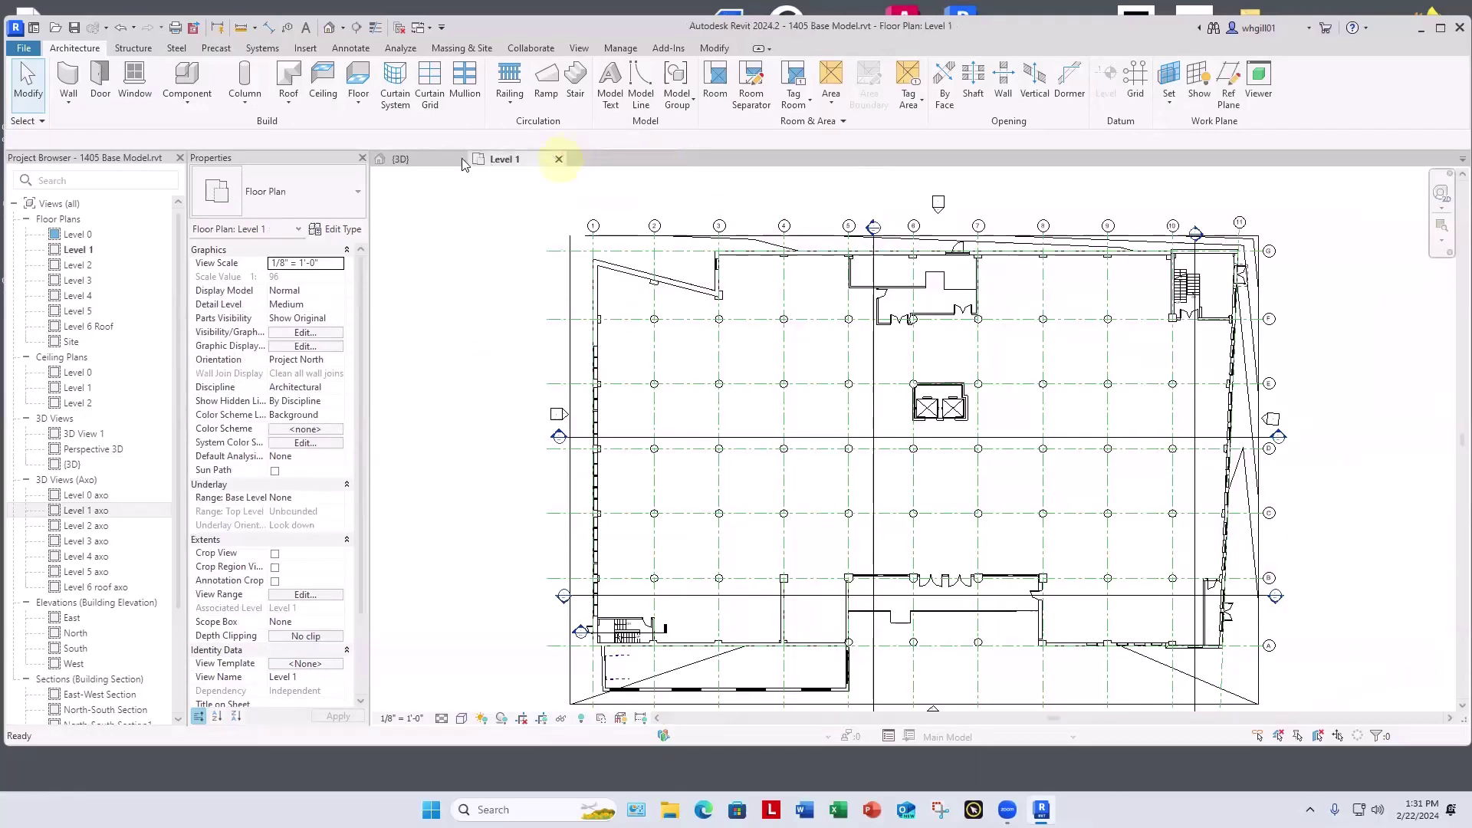
left_click(460, 159)
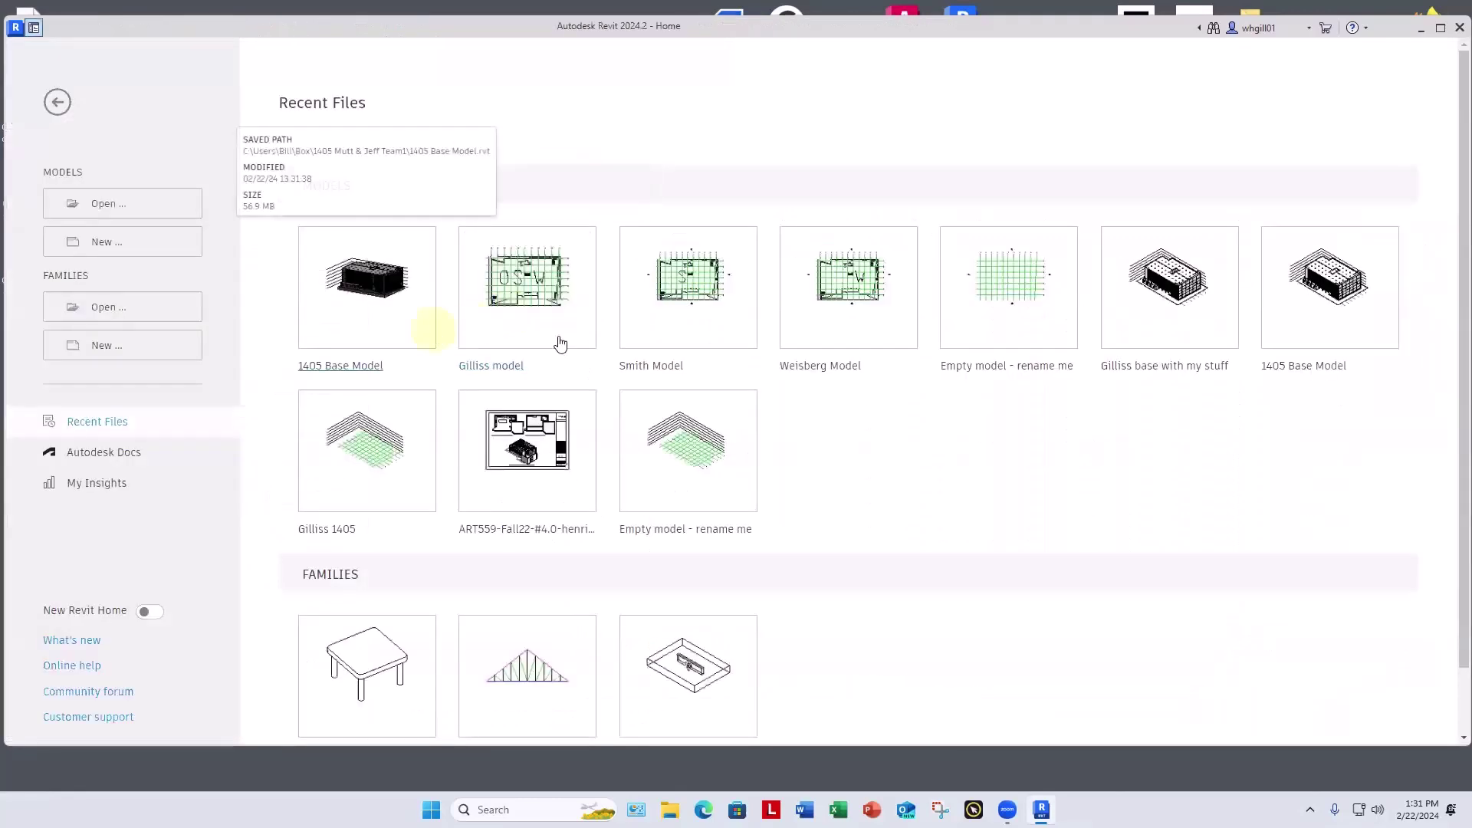
Step: Reopen the individual model with the G walls and check the linked base floor around the G and S on Level 1
left_click(529, 293)
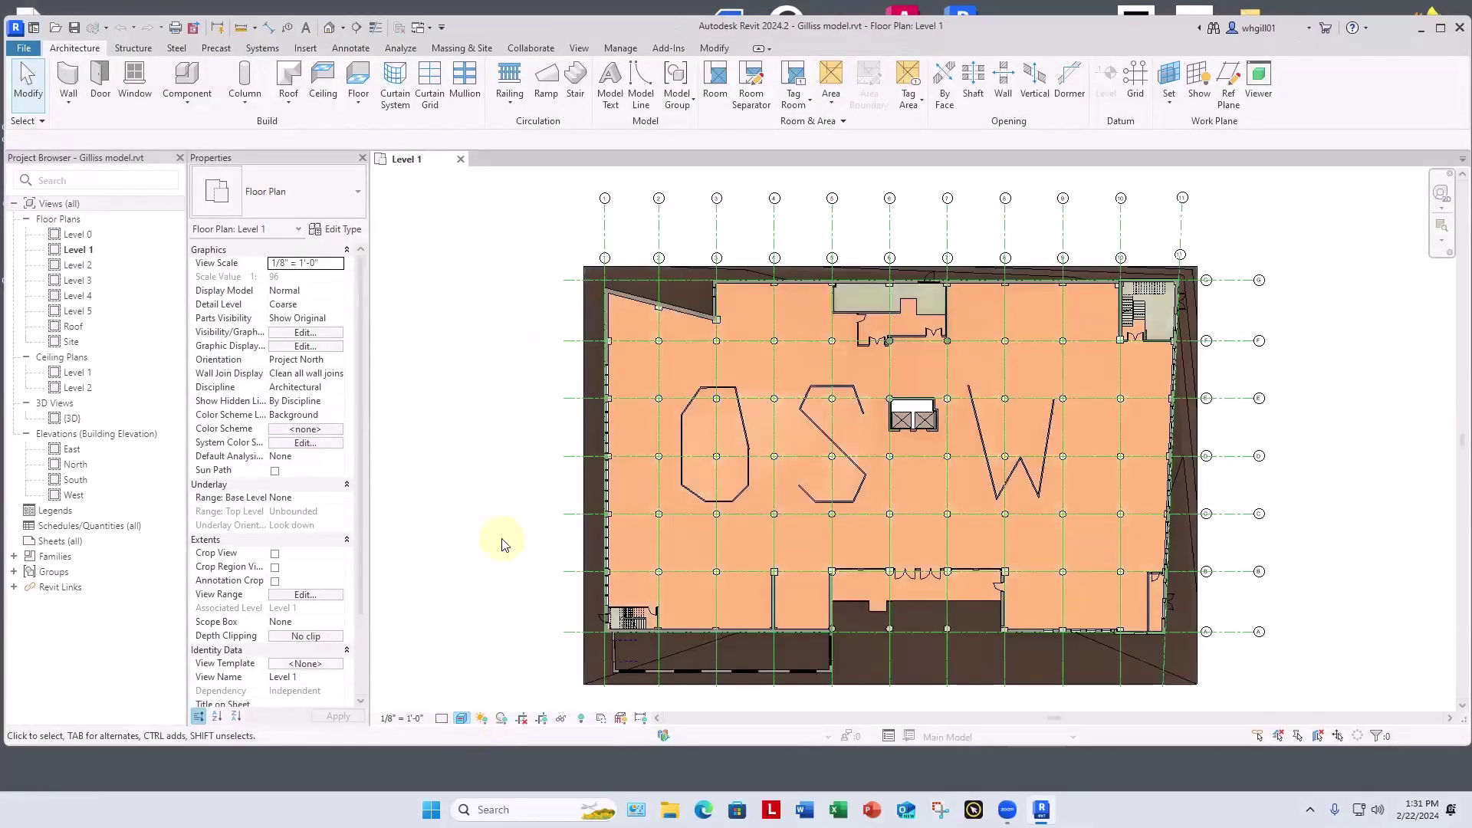
scroll(769, 442, "up", 1)
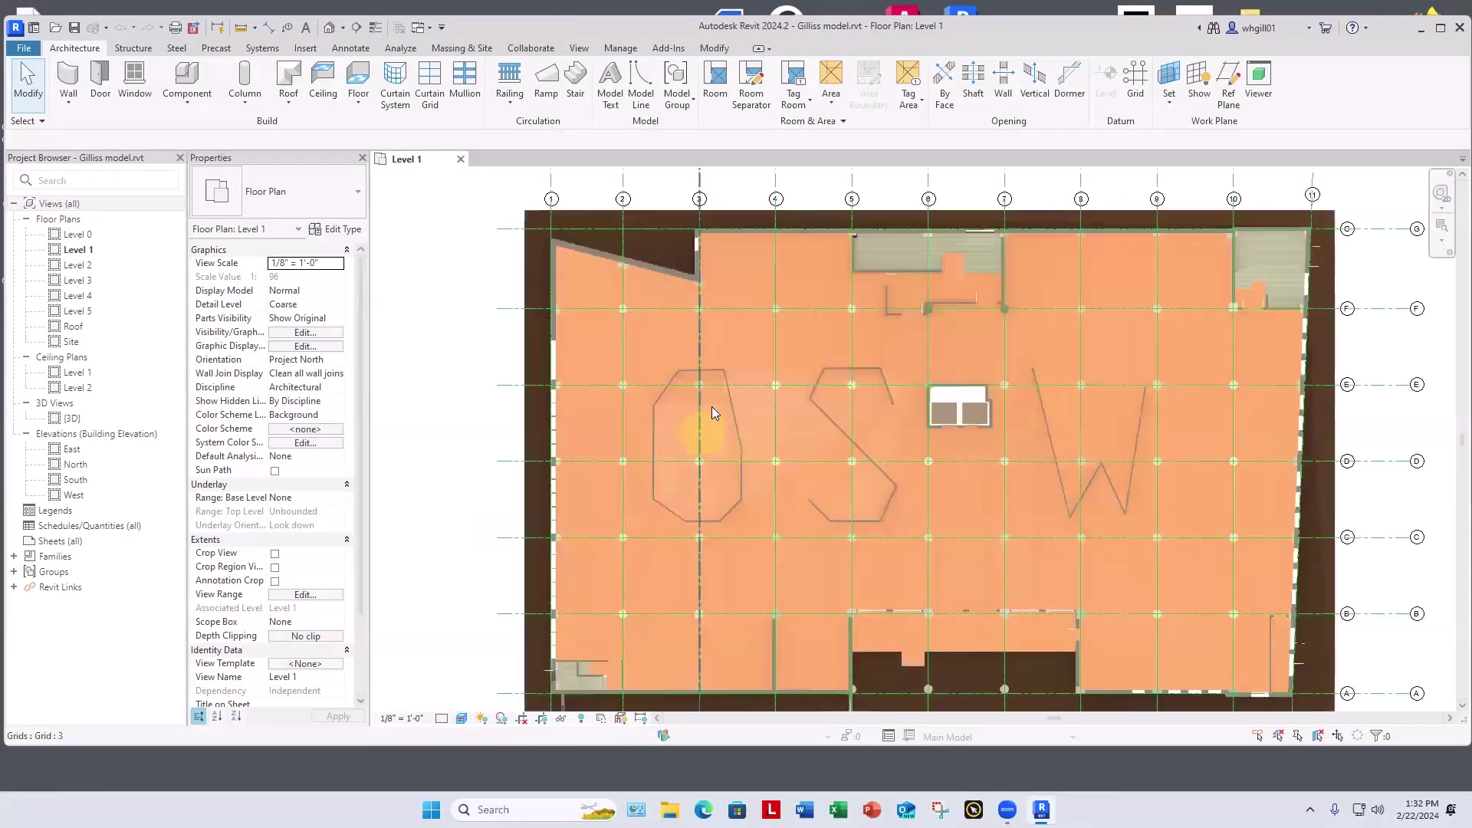
scroll(711, 407, "up", 4)
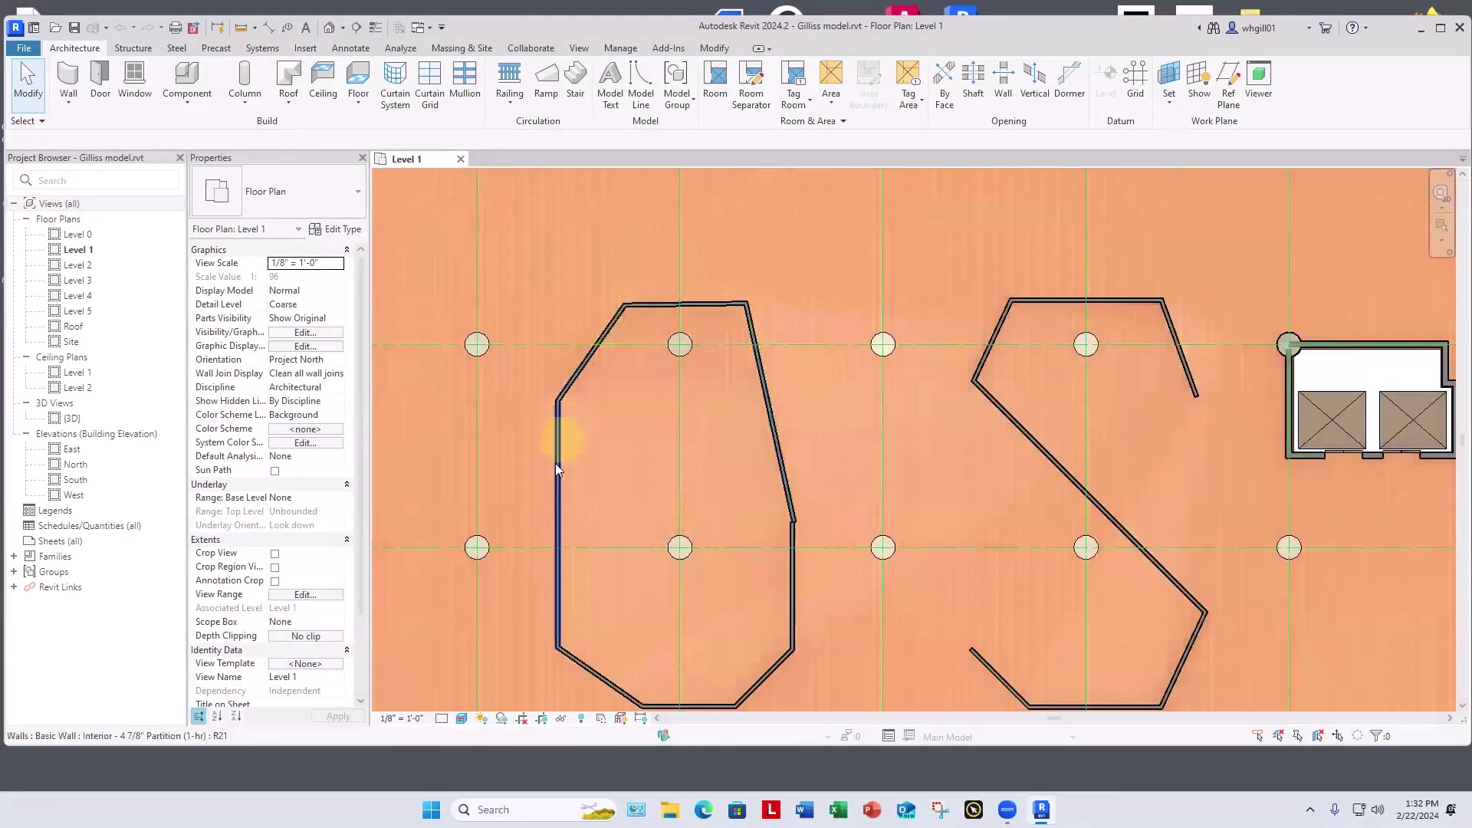
middle_click_drag(742, 469, 730, 412)
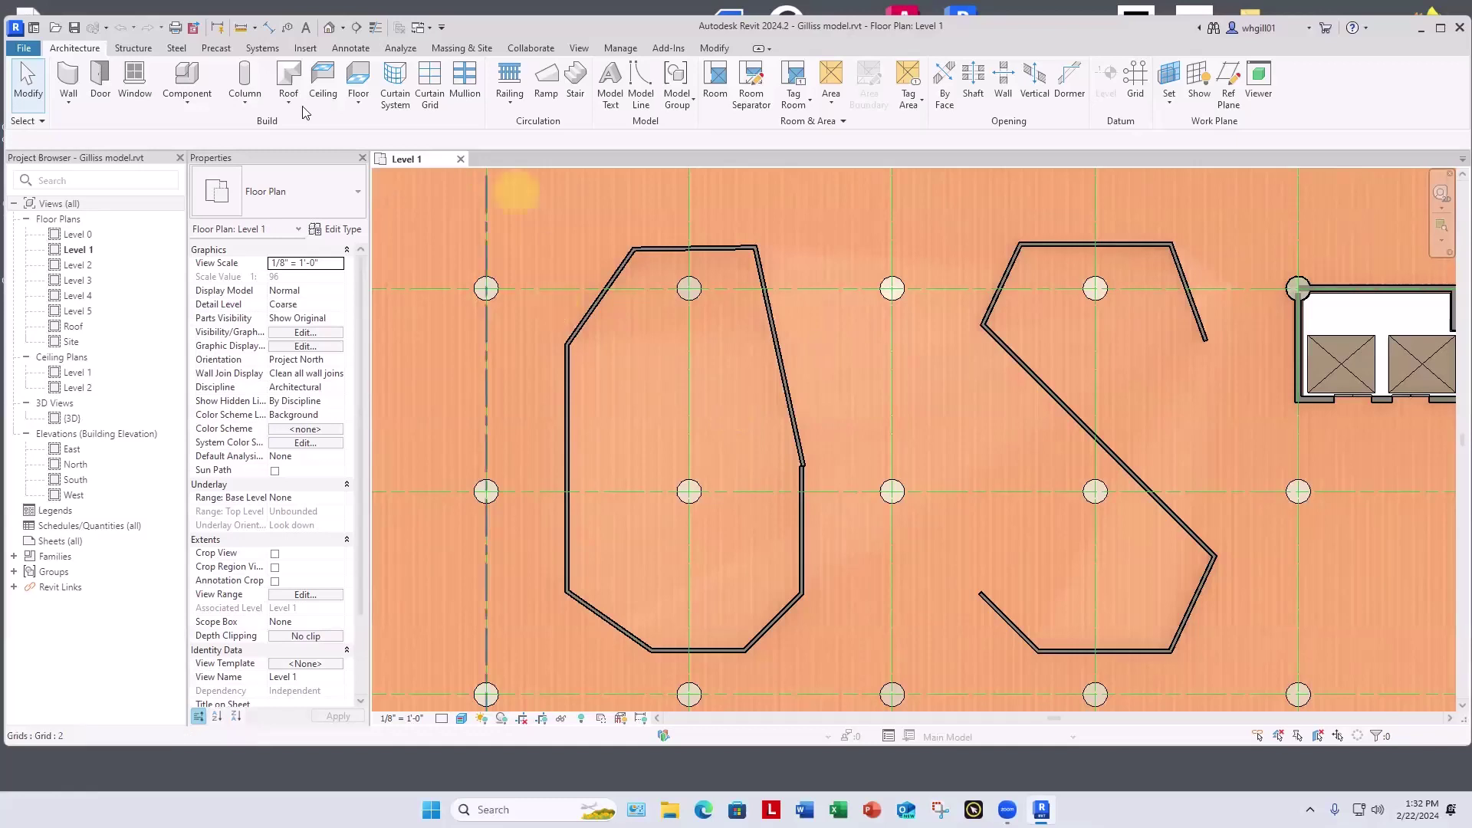
Step: Start an in-place model in the Floors category and name it raised carpet
left_click(182, 106)
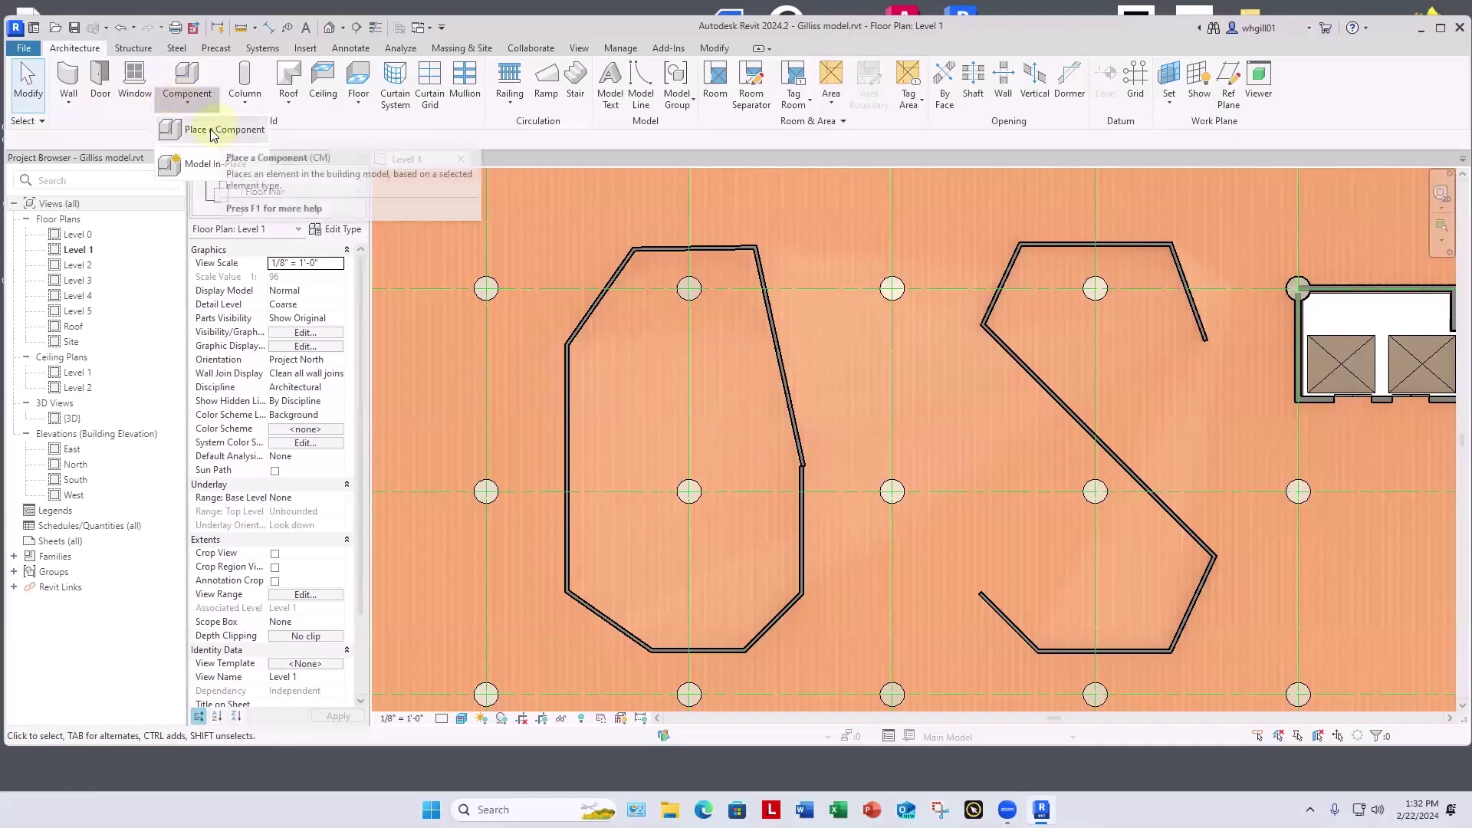
left_click(203, 163)
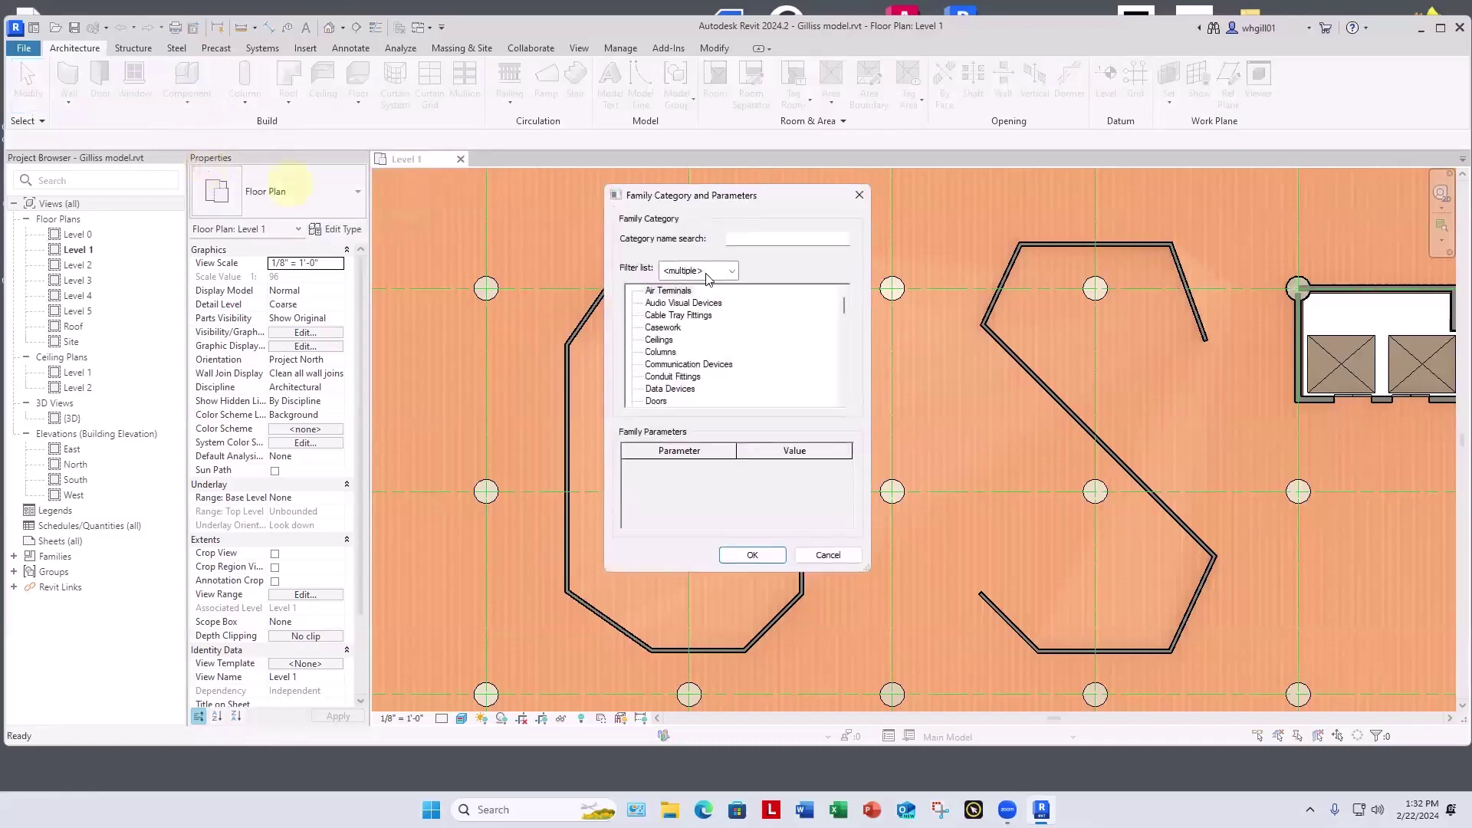
left_click_drag(843, 306, 844, 331)
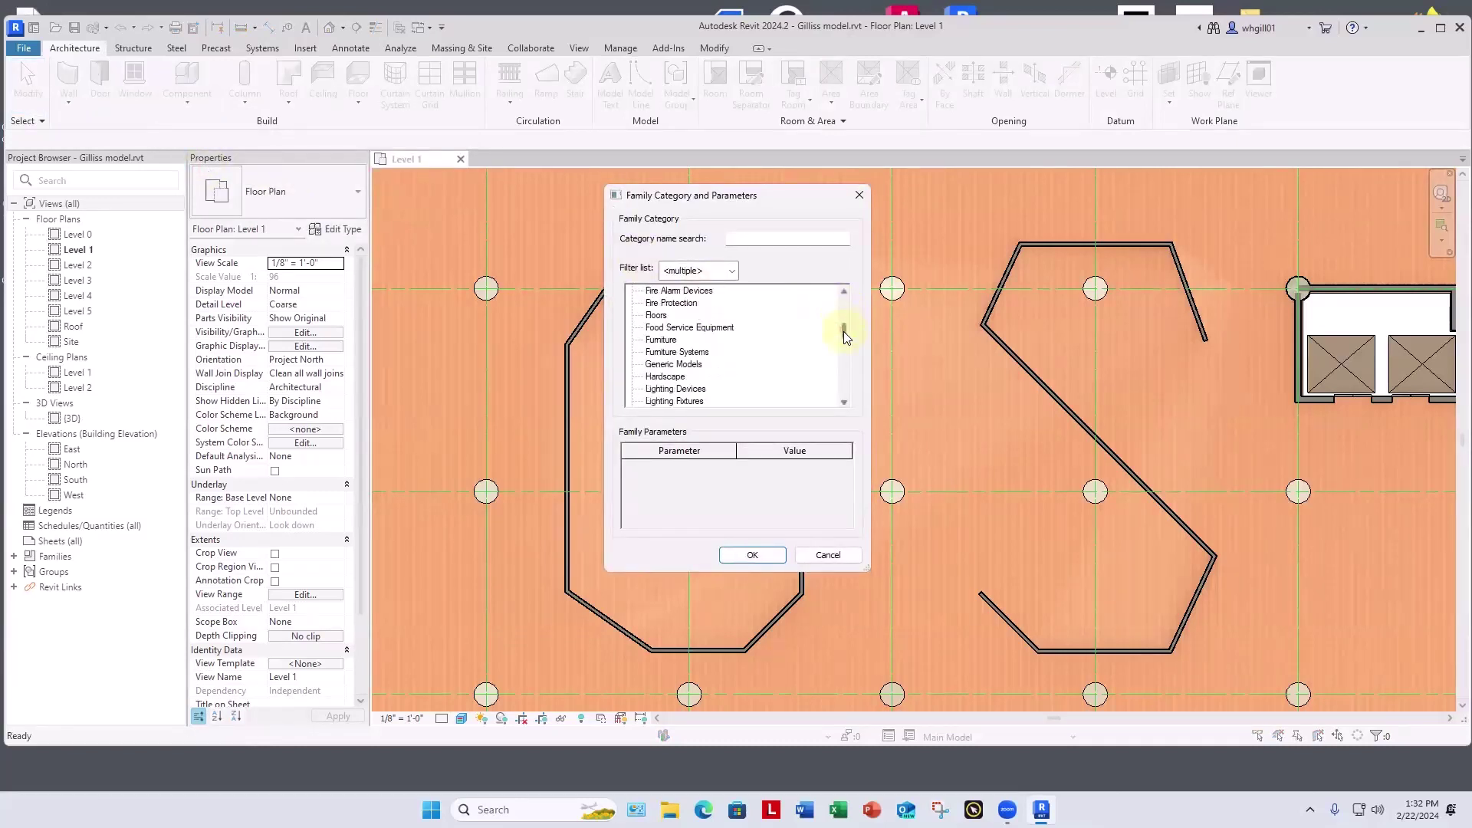
left_click(656, 315)
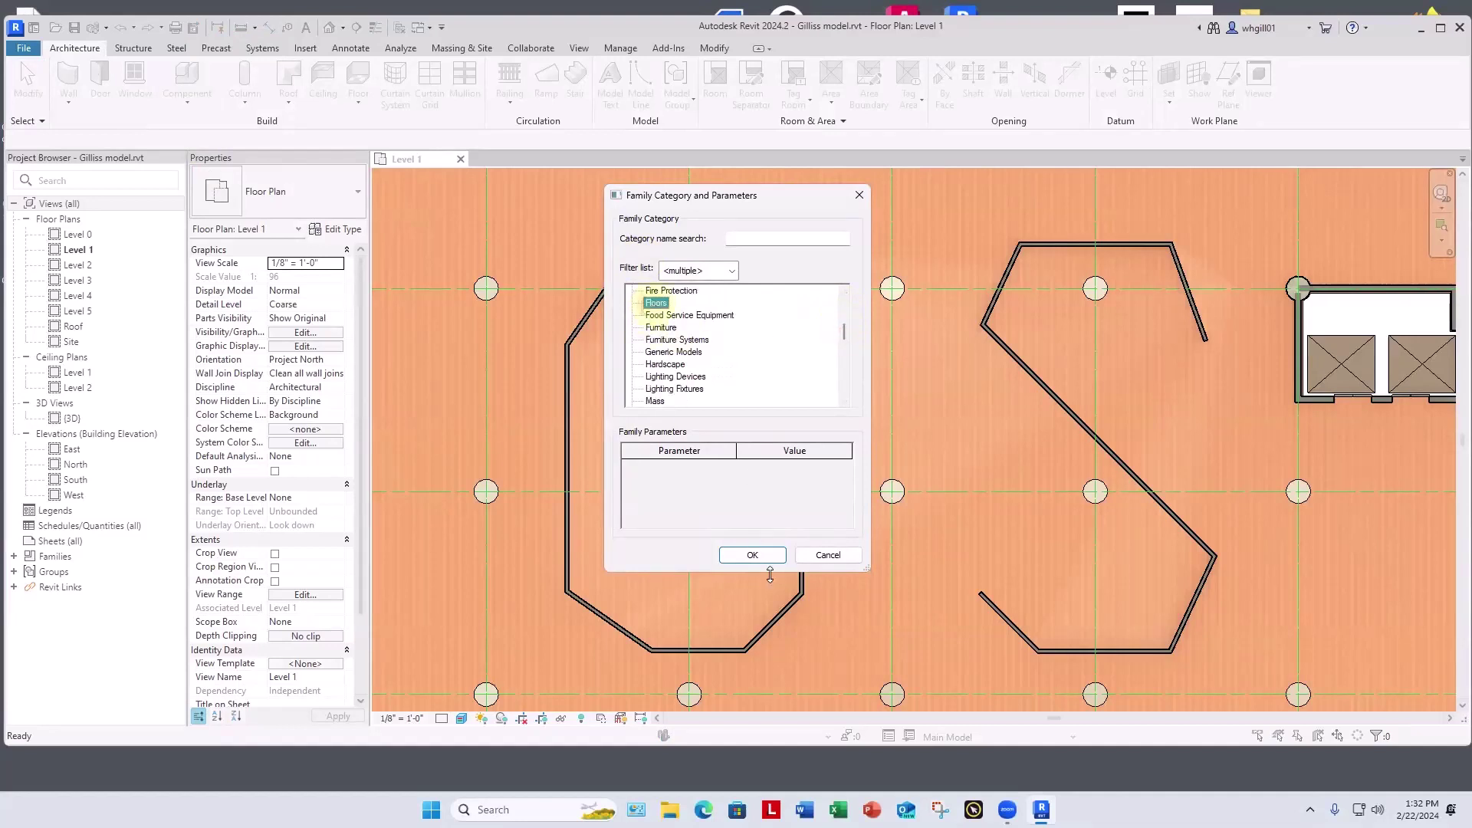
left_click(752, 554)
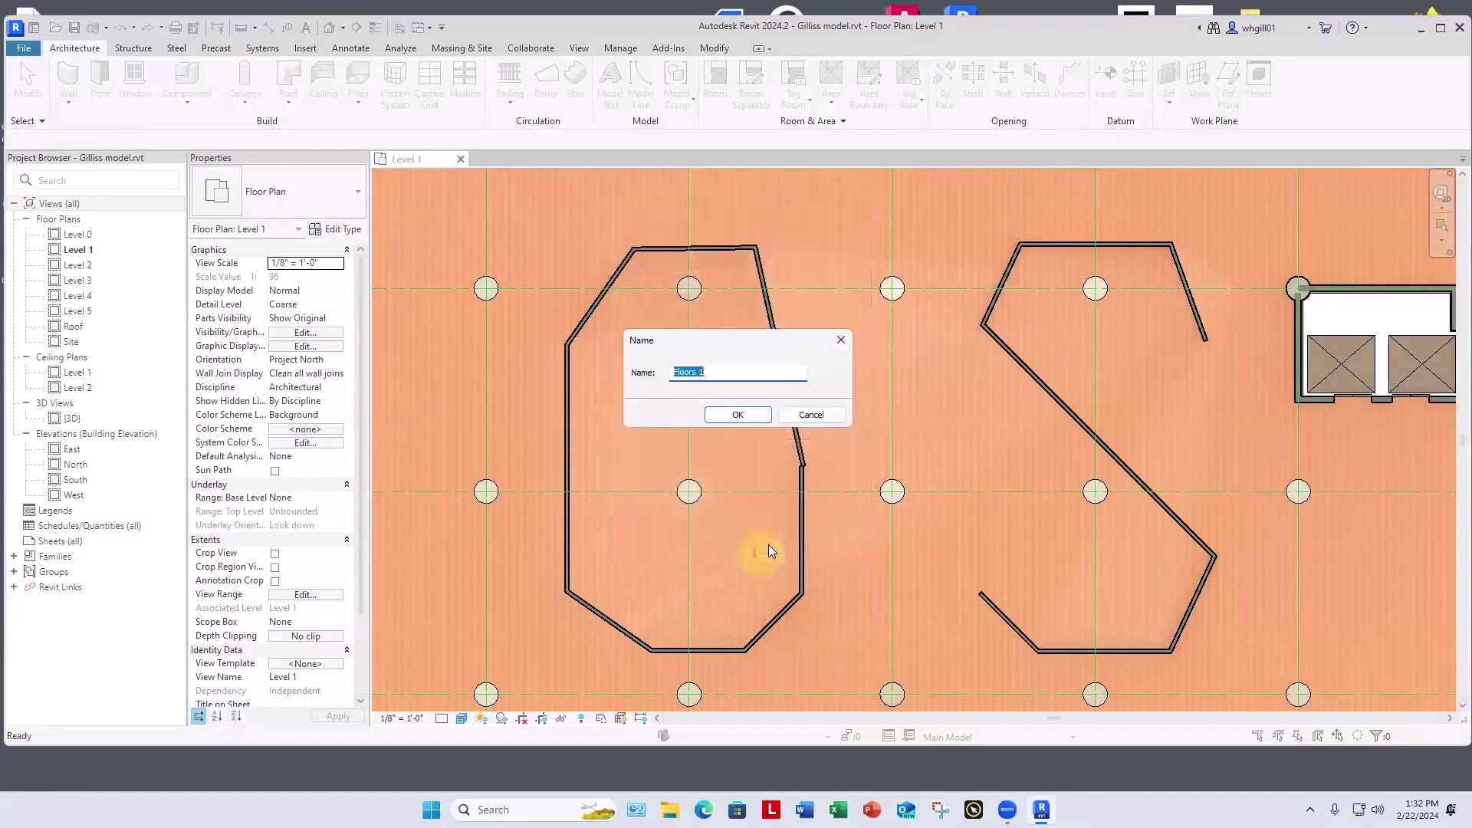
left_click(691, 372)
left_click_drag(691, 372, 645, 374)
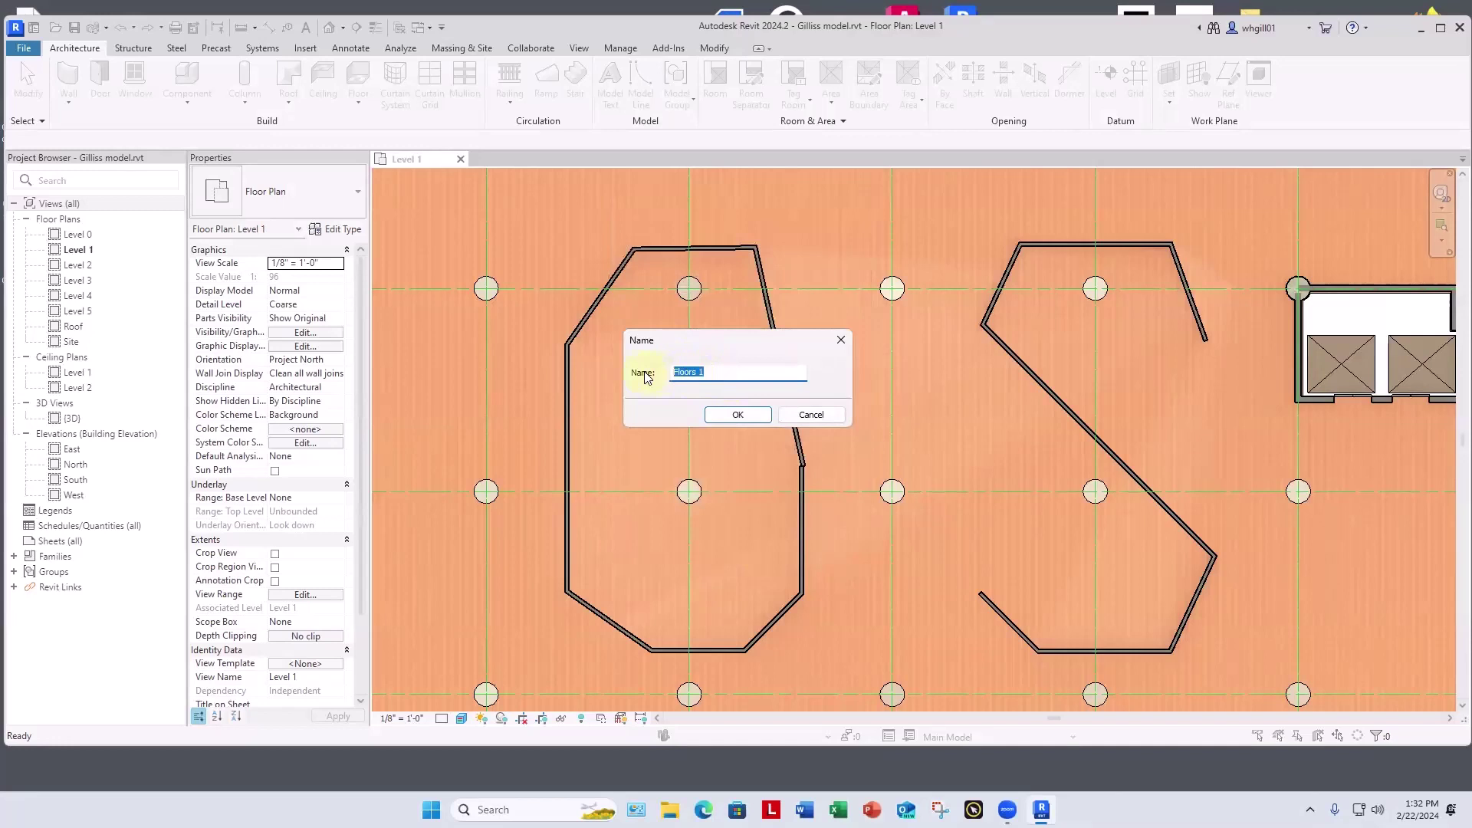
type("rai")
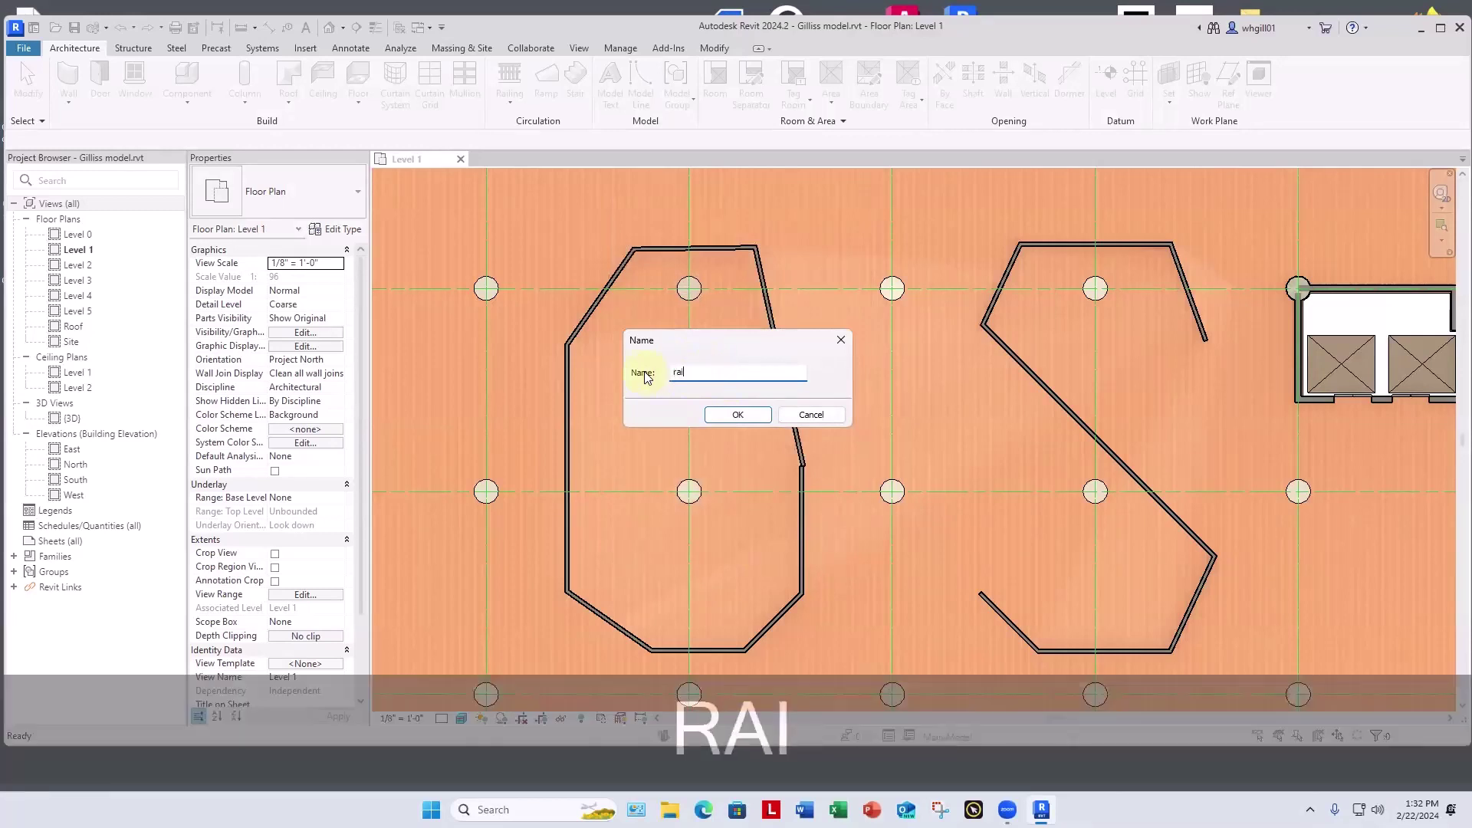
type("sed carpet")
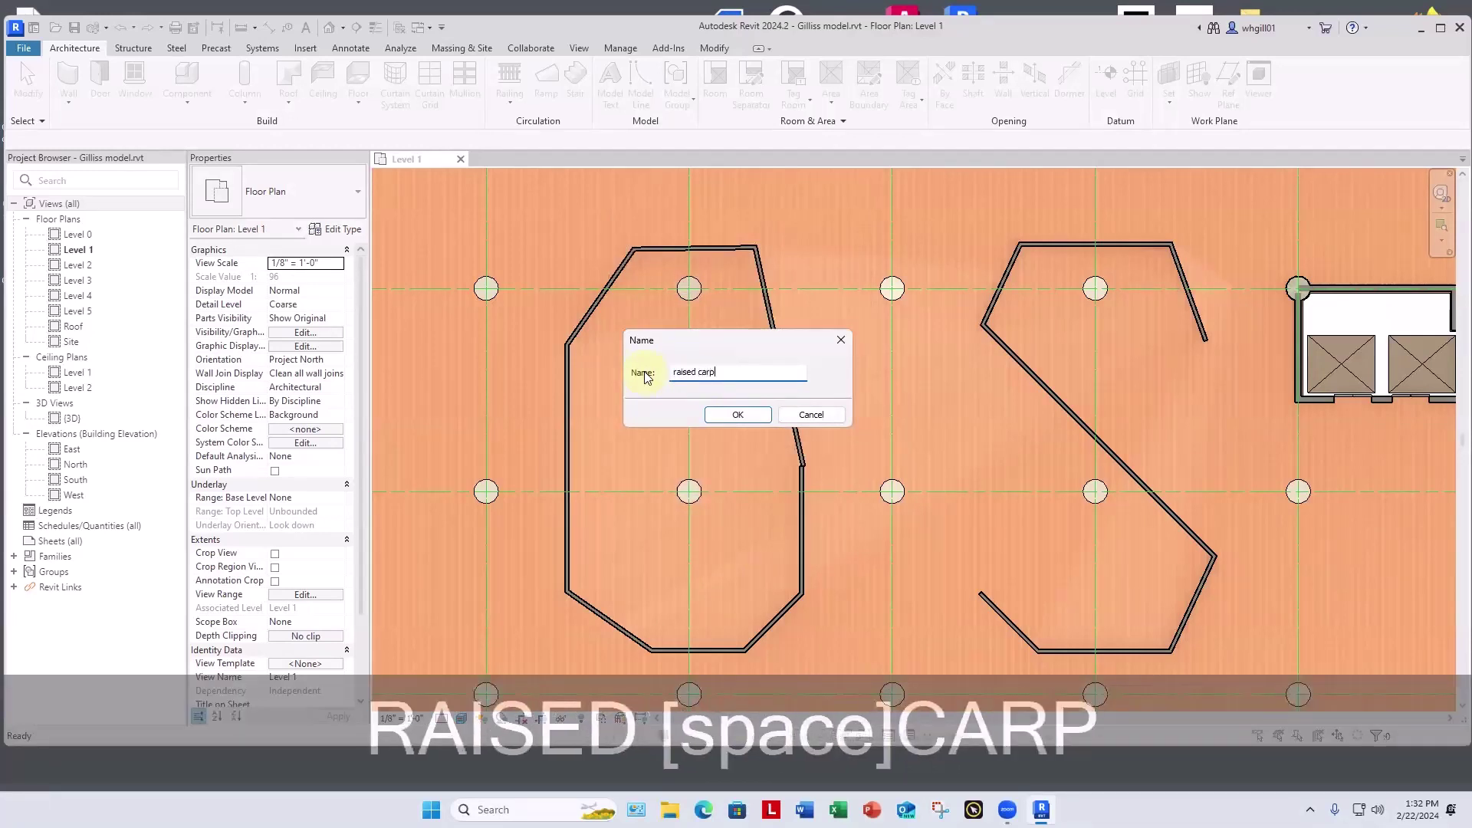
key("Return")
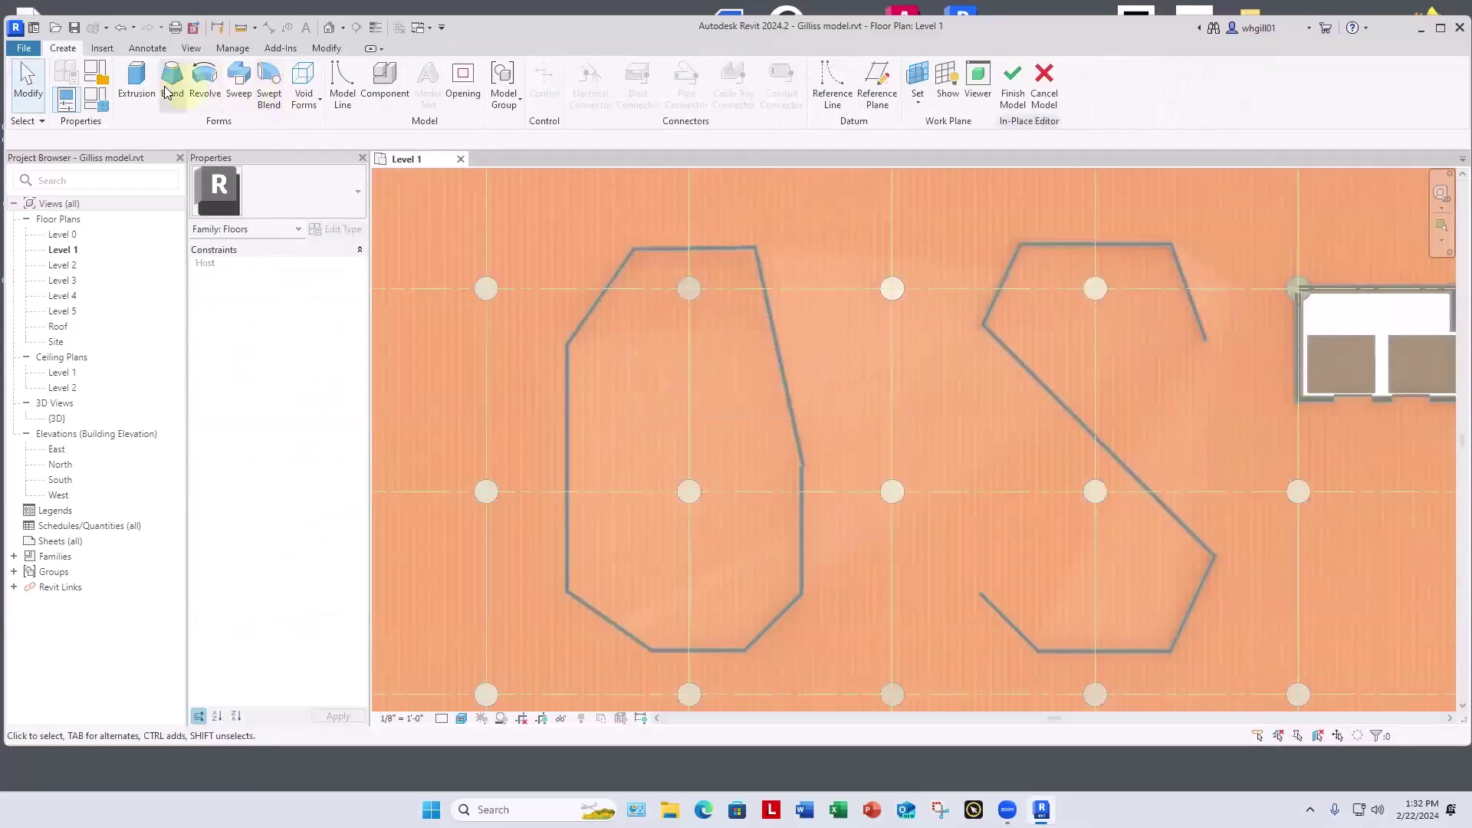
Step: Sketch a closed, irregular six-sided extrusion profile between the G and S walls on Level 1
left_click(138, 84)
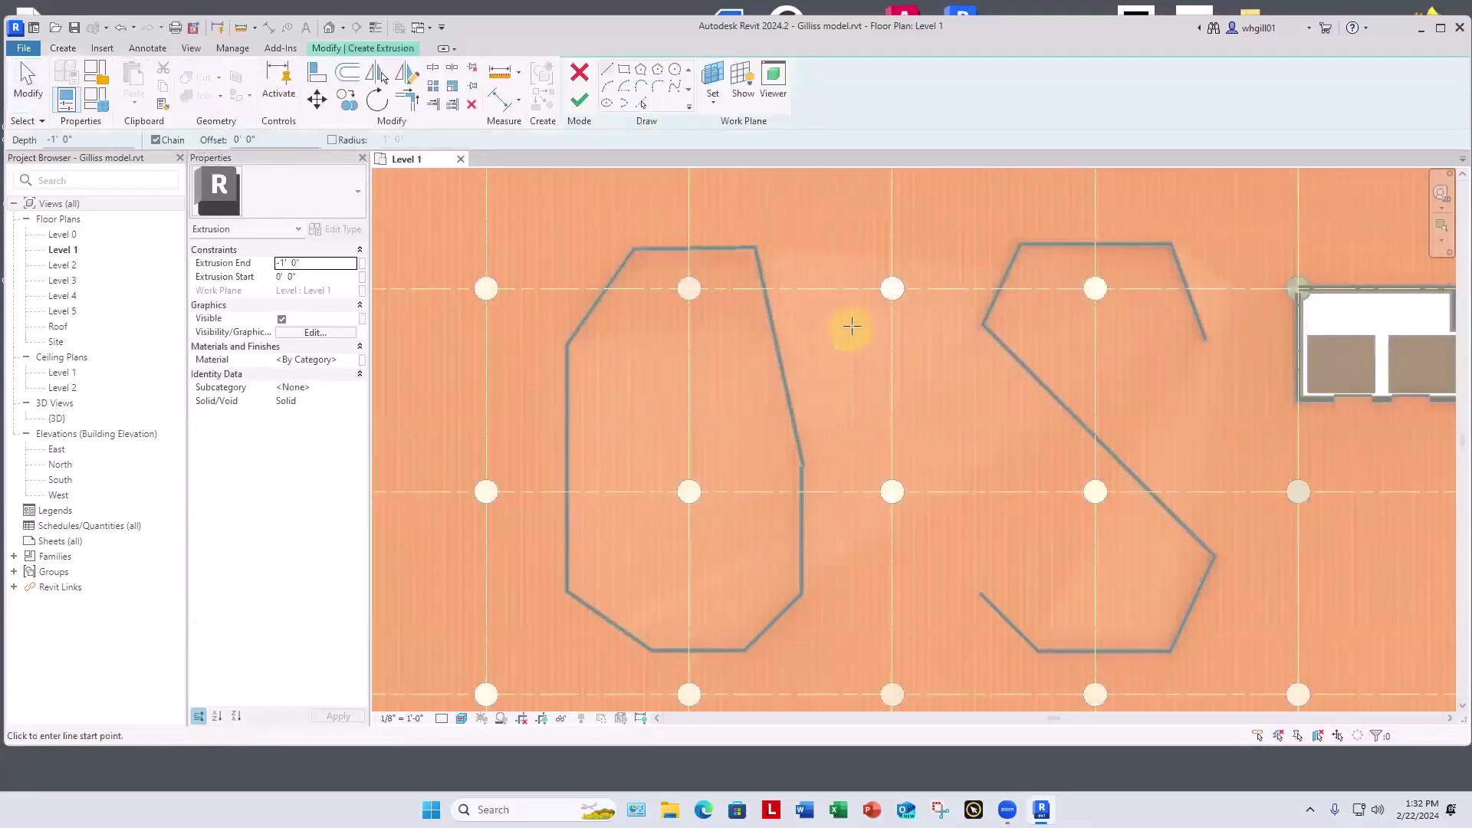
left_click(851, 328)
left_click(814, 394)
left_click(850, 473)
left_click(1001, 459)
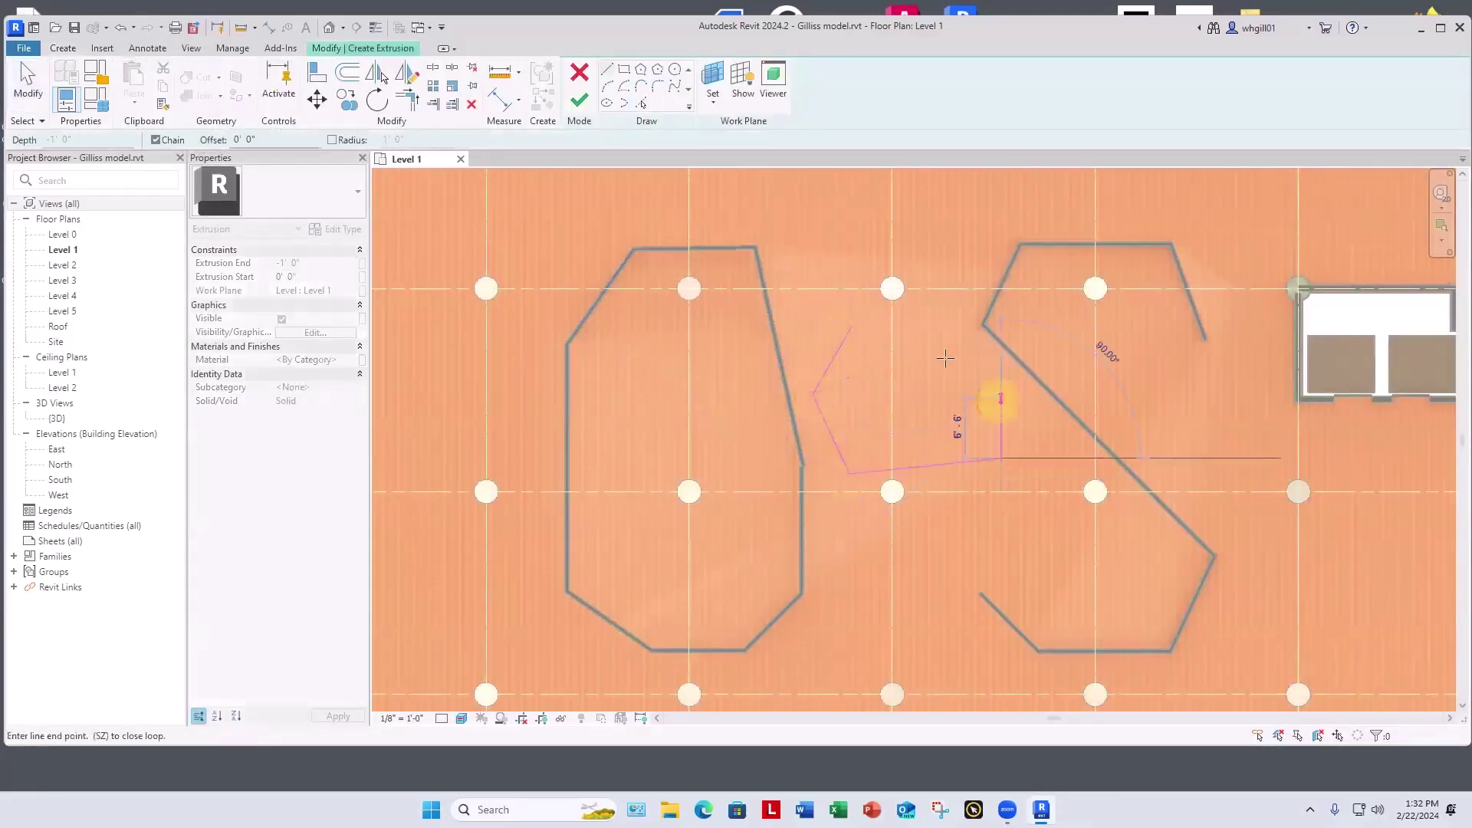
left_click(1000, 398)
left_click(901, 326)
left_click(850, 328)
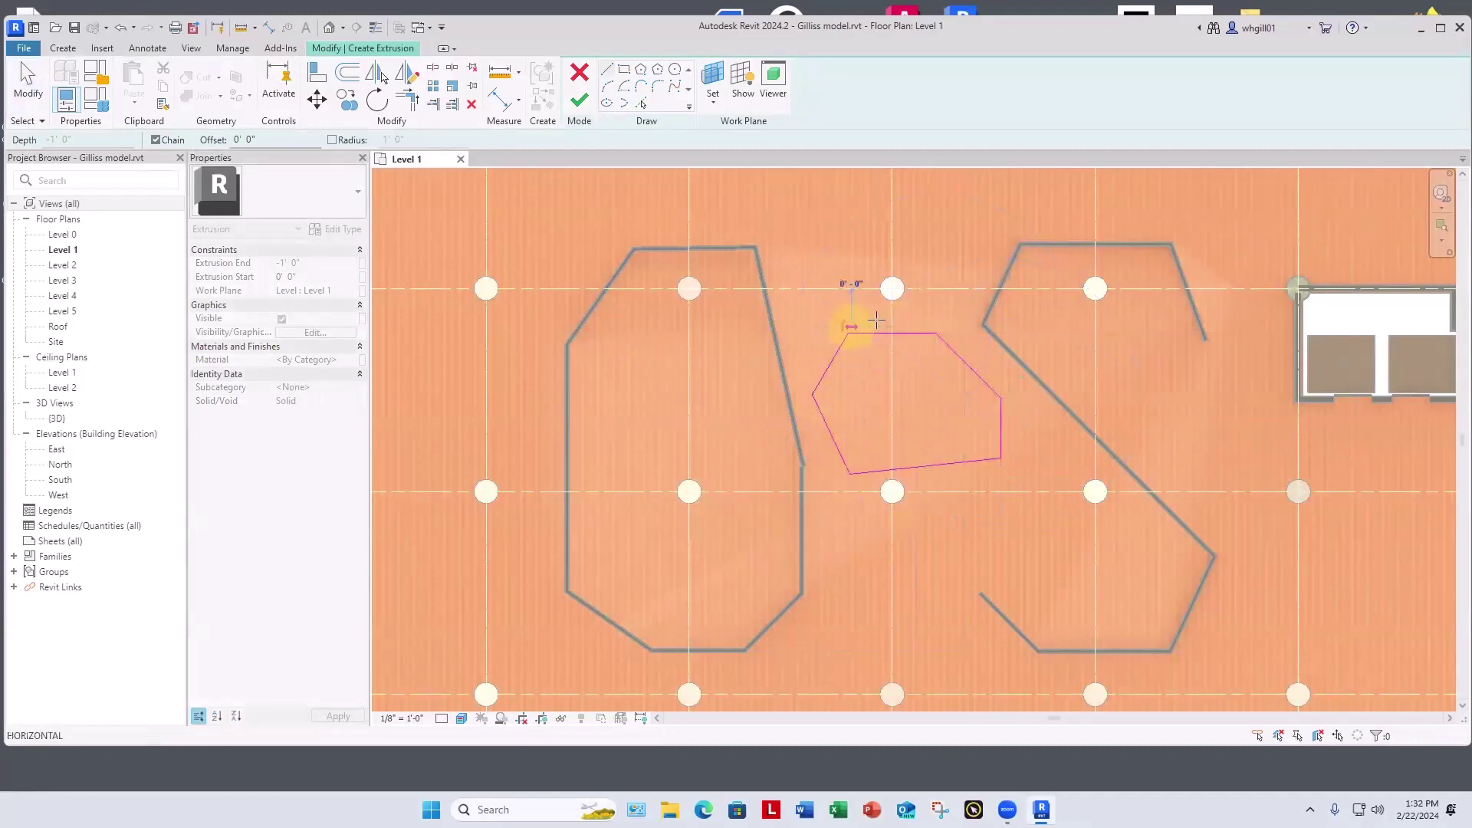
key("Escape")
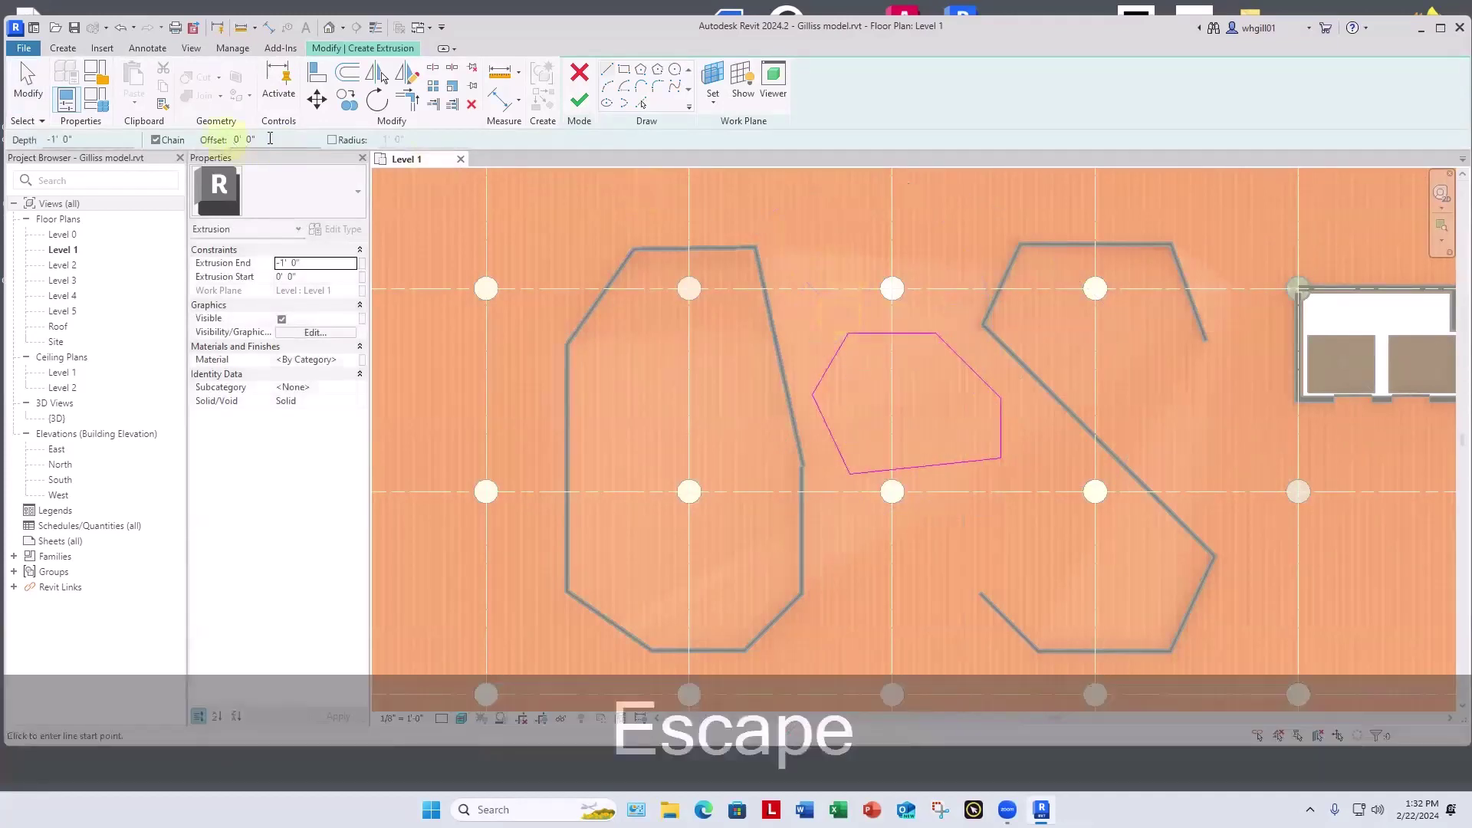
Step: Set the carpet extrusion's end to 0' 0 1/2" and assign it the Carpet (1) material
double_click(305, 263)
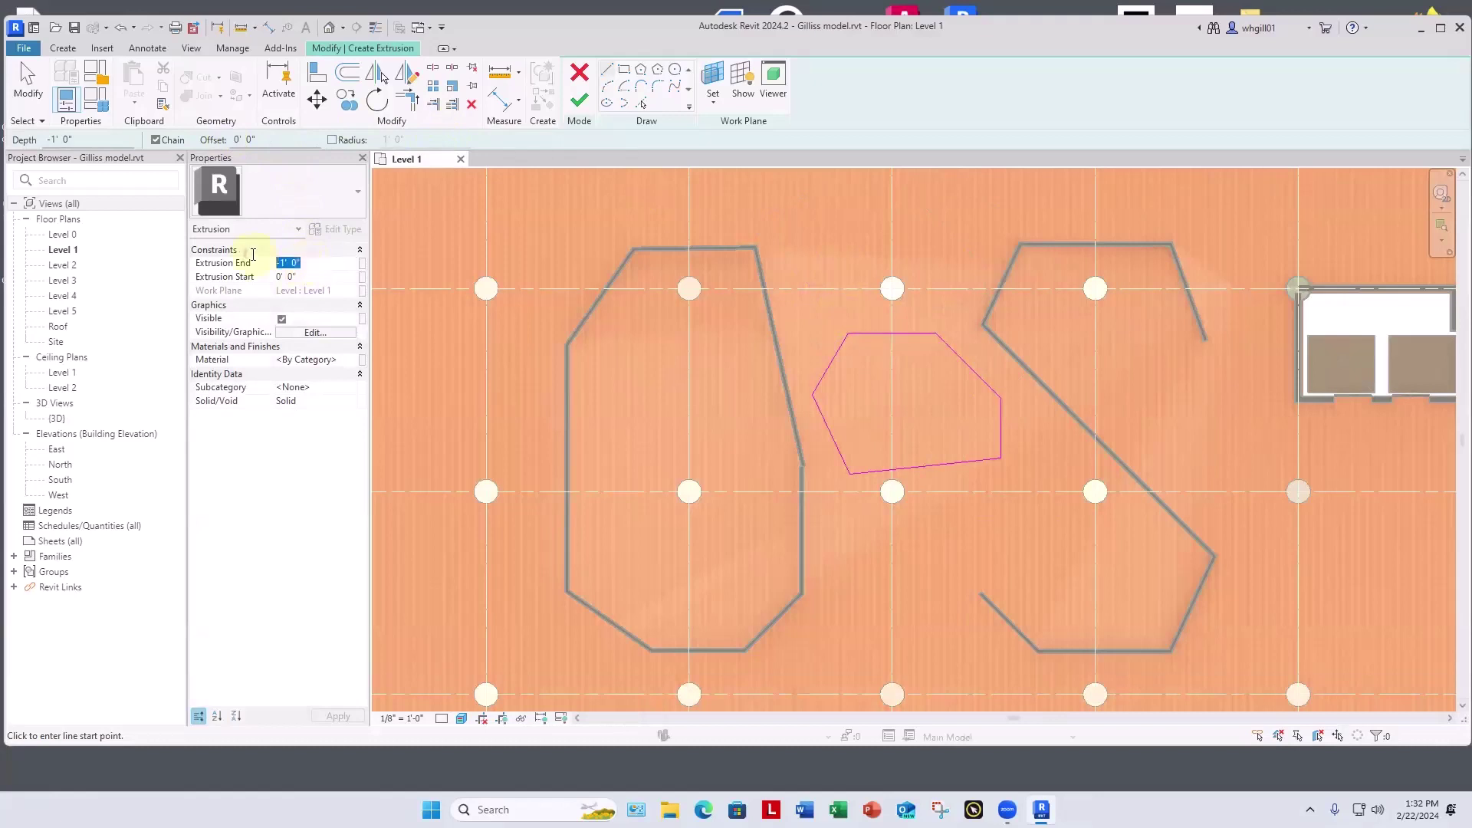
type("1/2'")
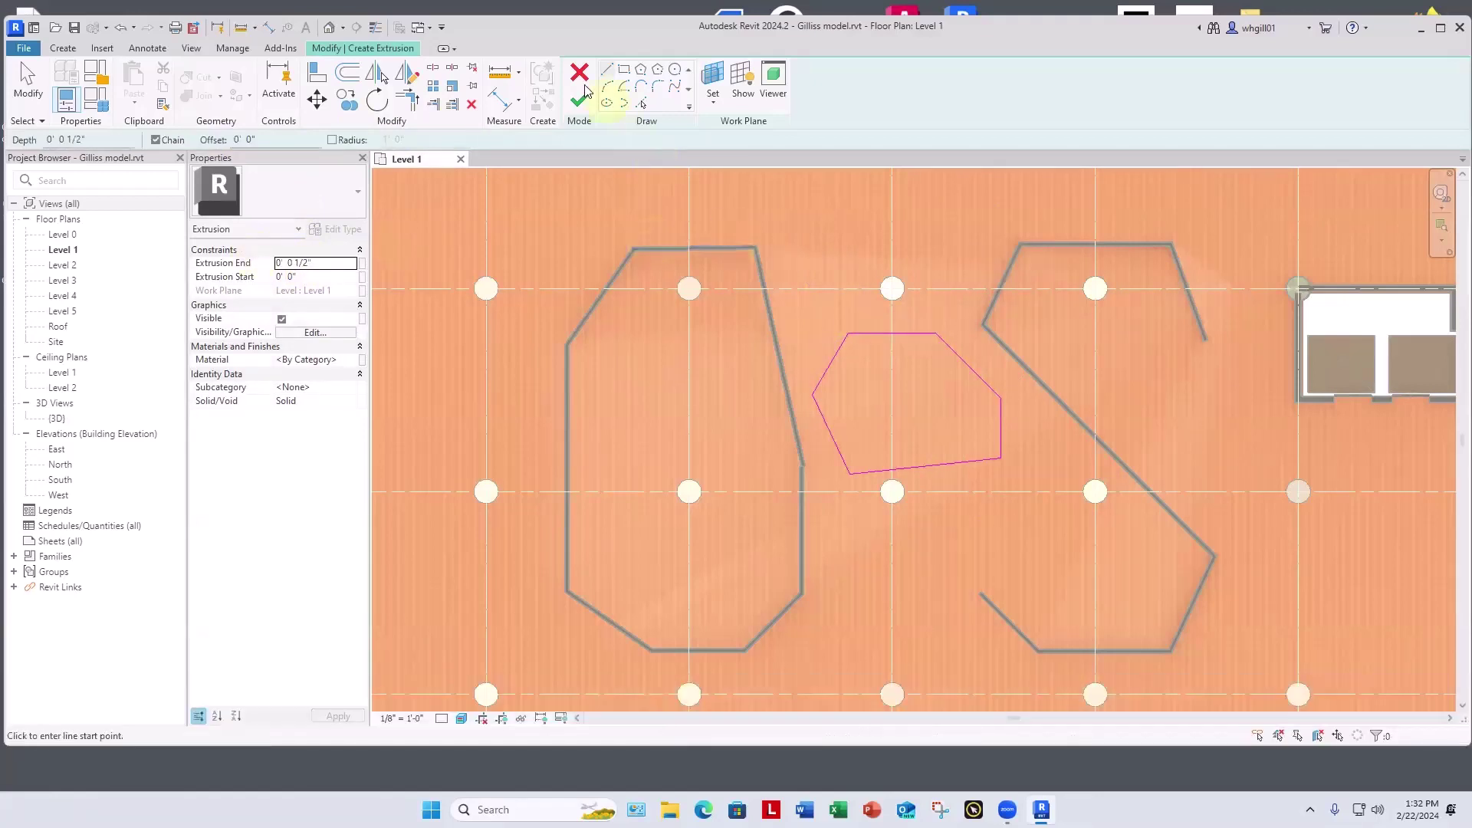
left_click(330, 359)
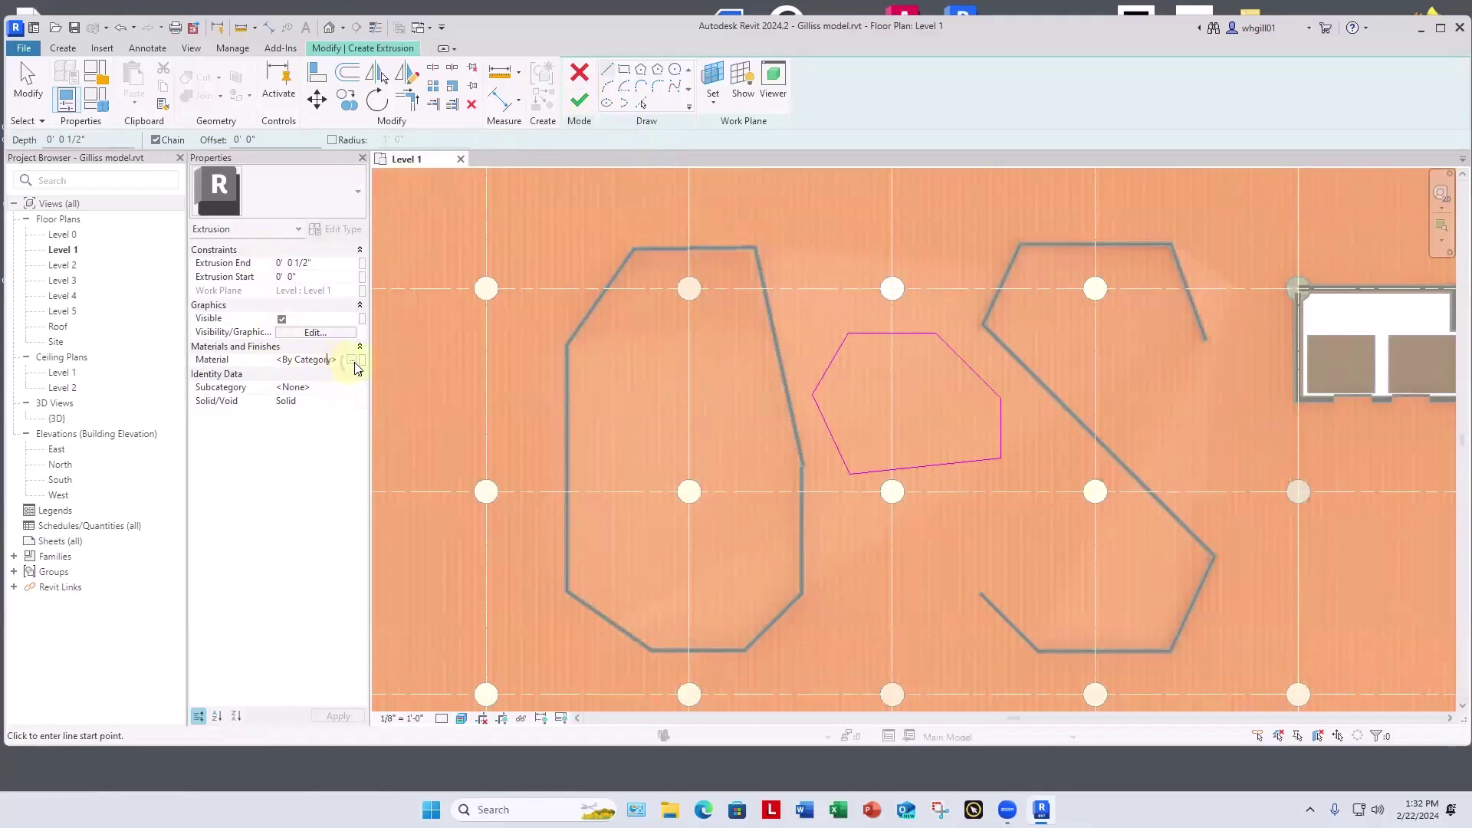
left_click(352, 362)
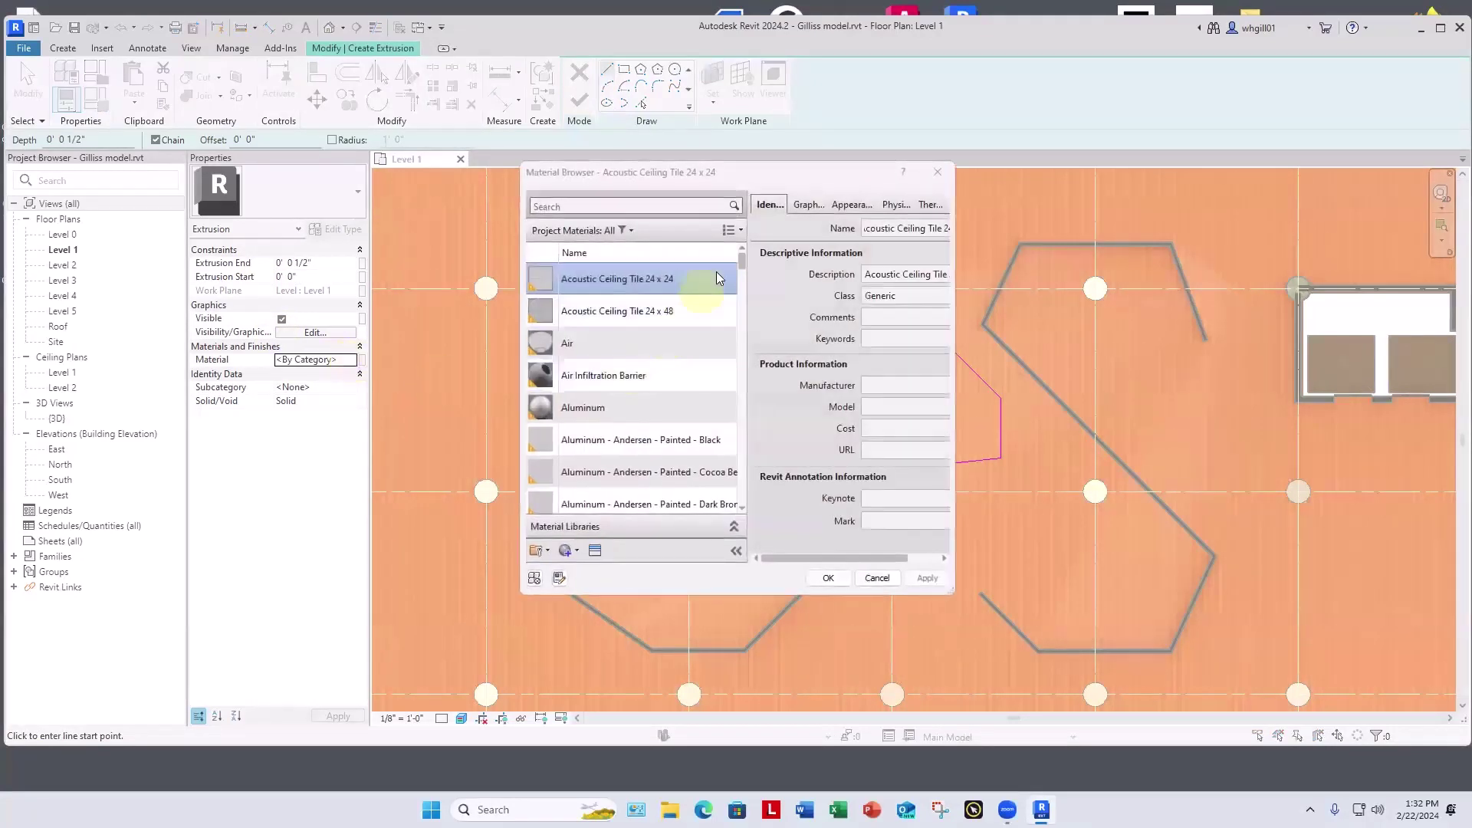
left_click_drag(743, 265, 747, 331)
left_click(660, 318)
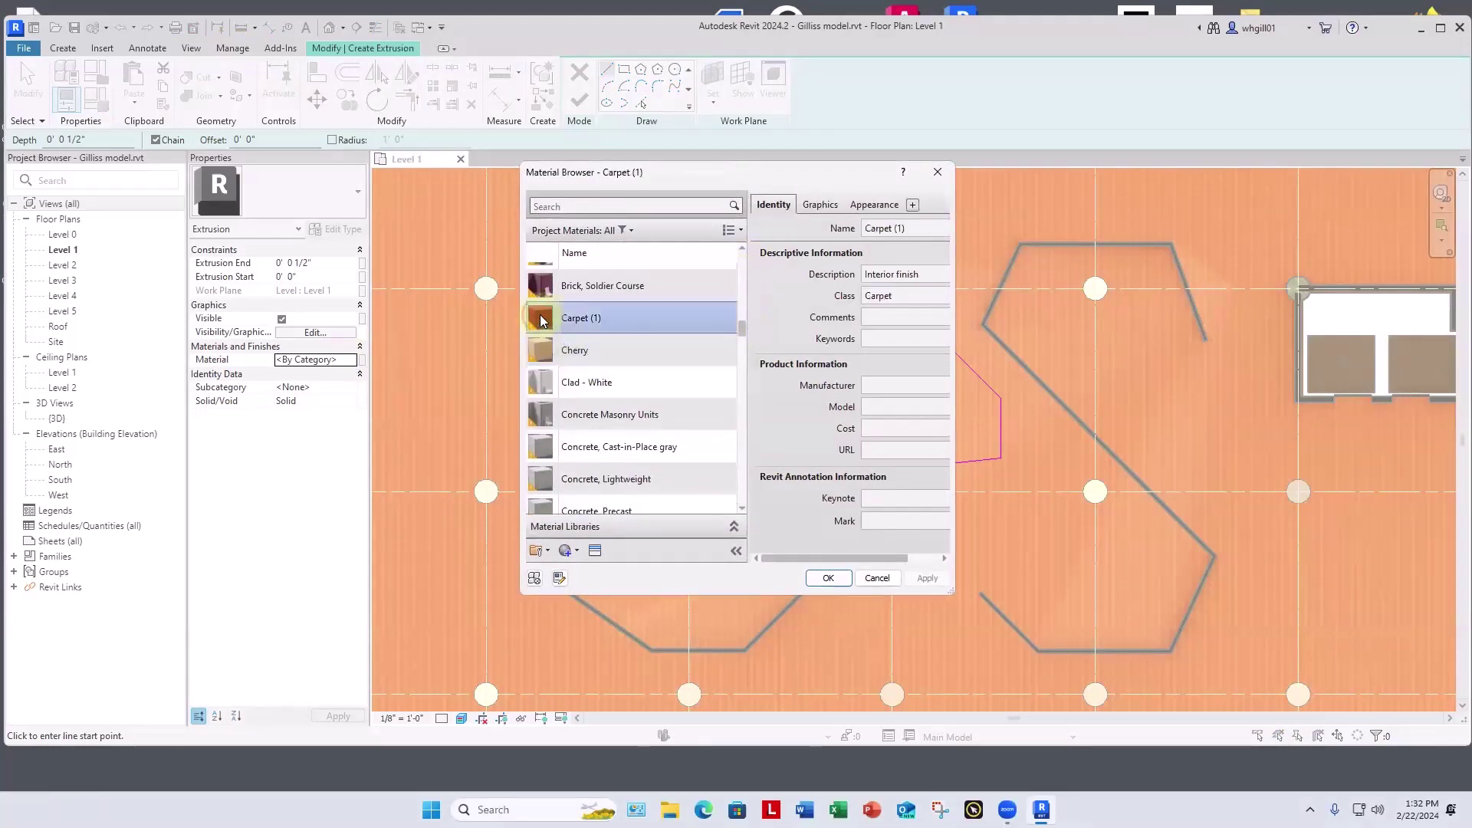
left_click(828, 578)
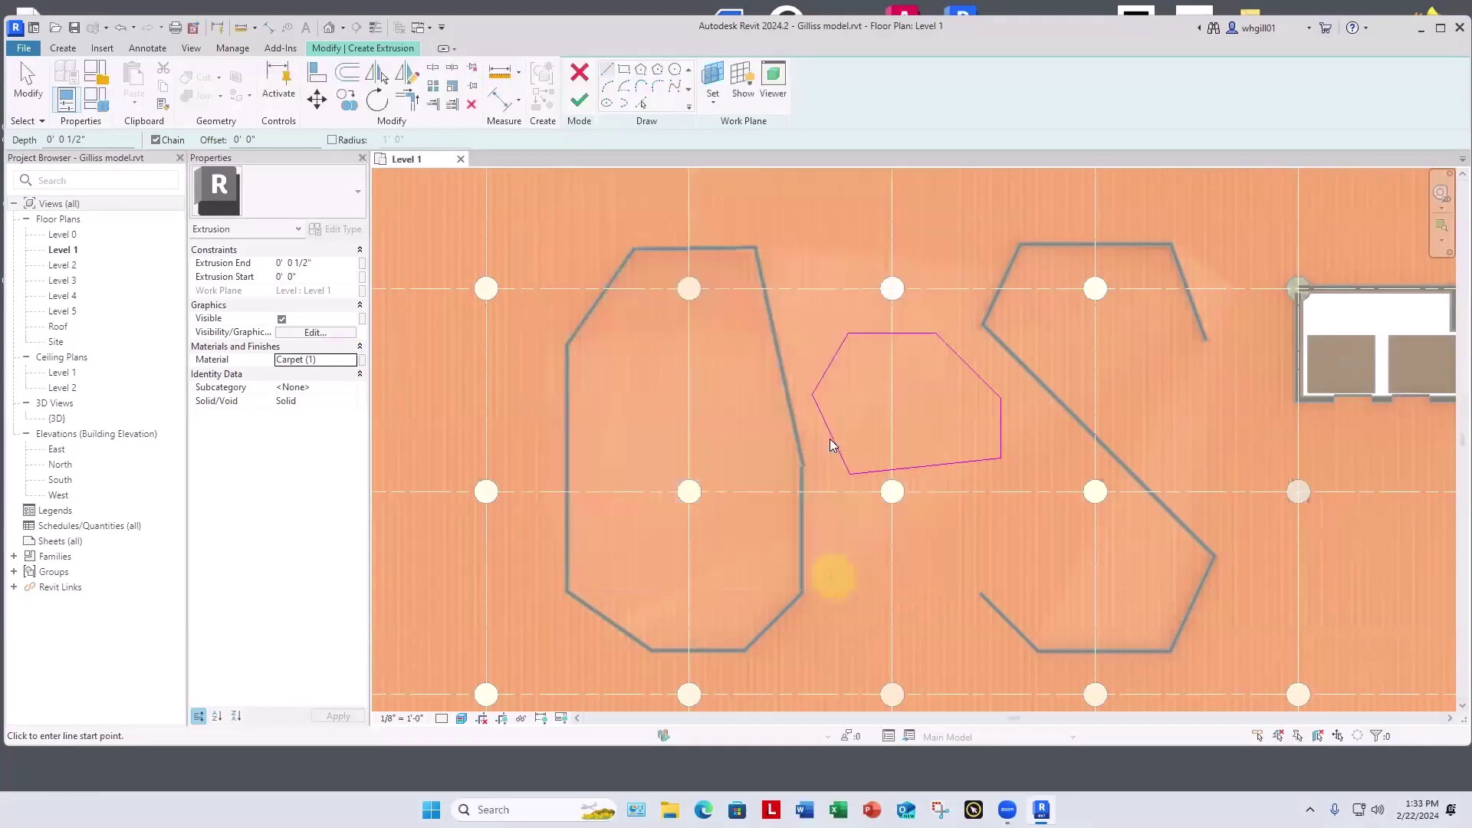
Step: Finish the carpet extrusion and its in-place model, and check the properties of the carpet between the G and S walls
left_click(581, 100)
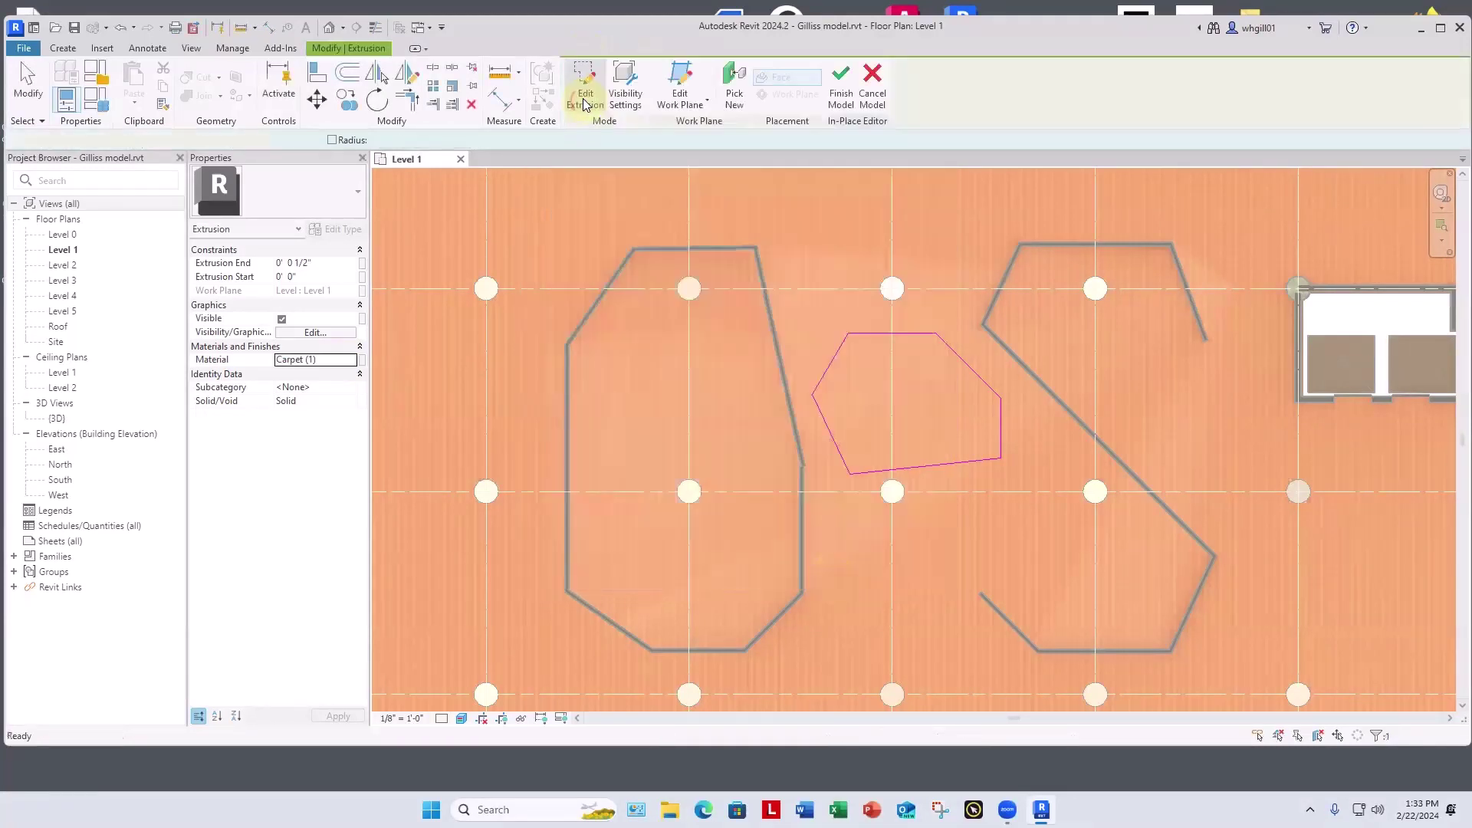
left_click(843, 97)
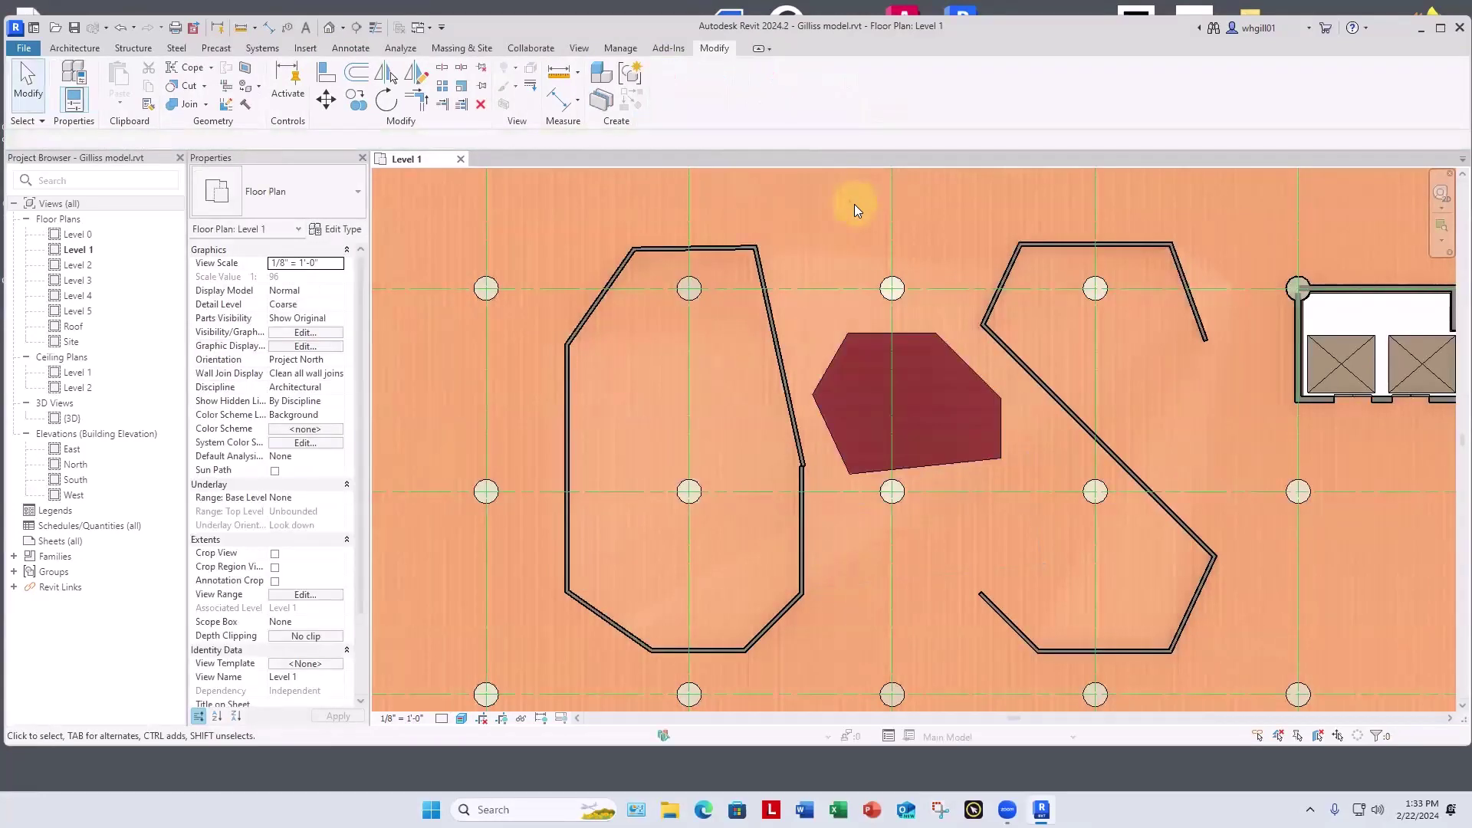
left_click(879, 334)
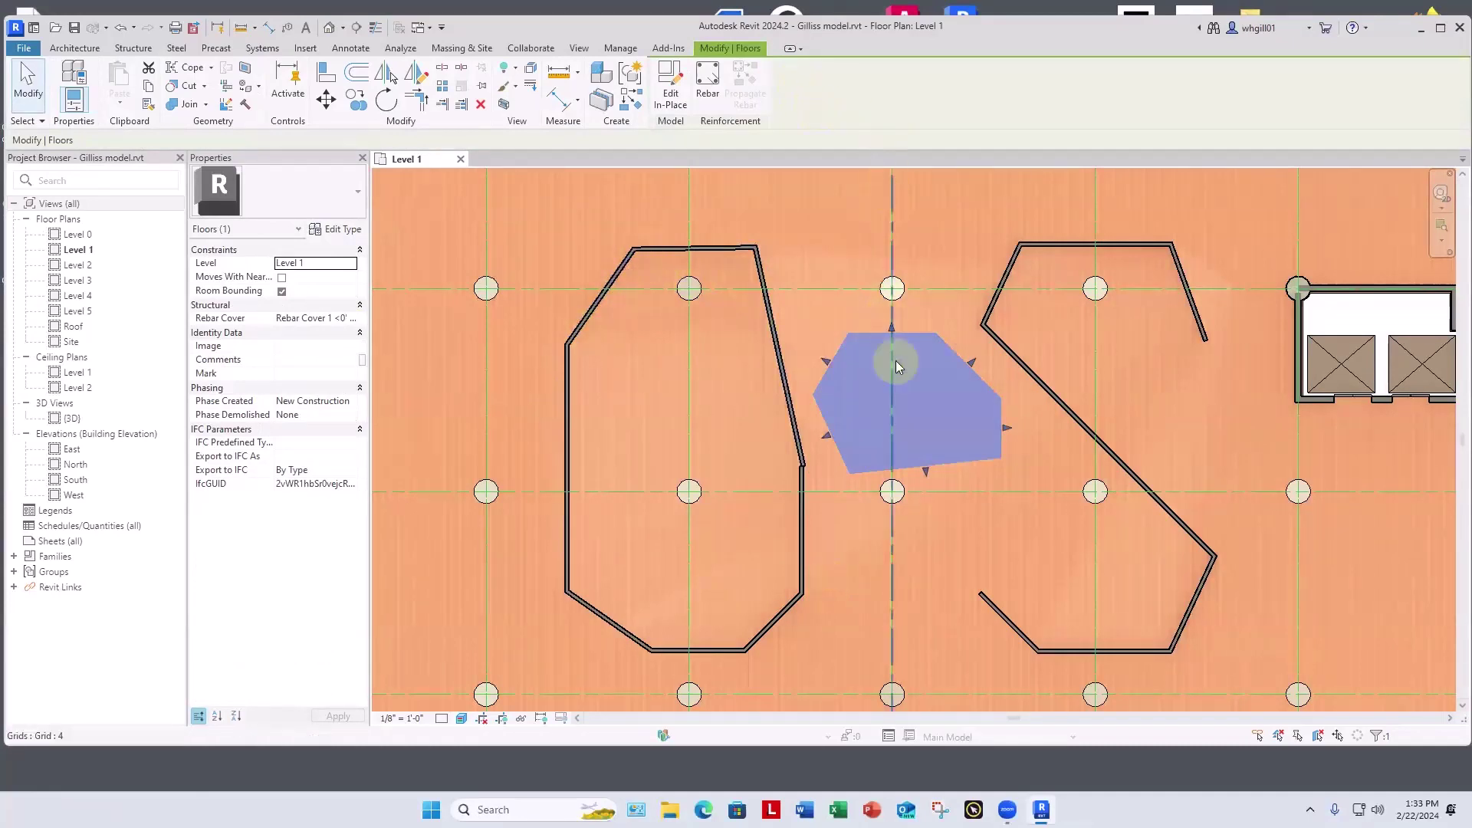
key("Escape")
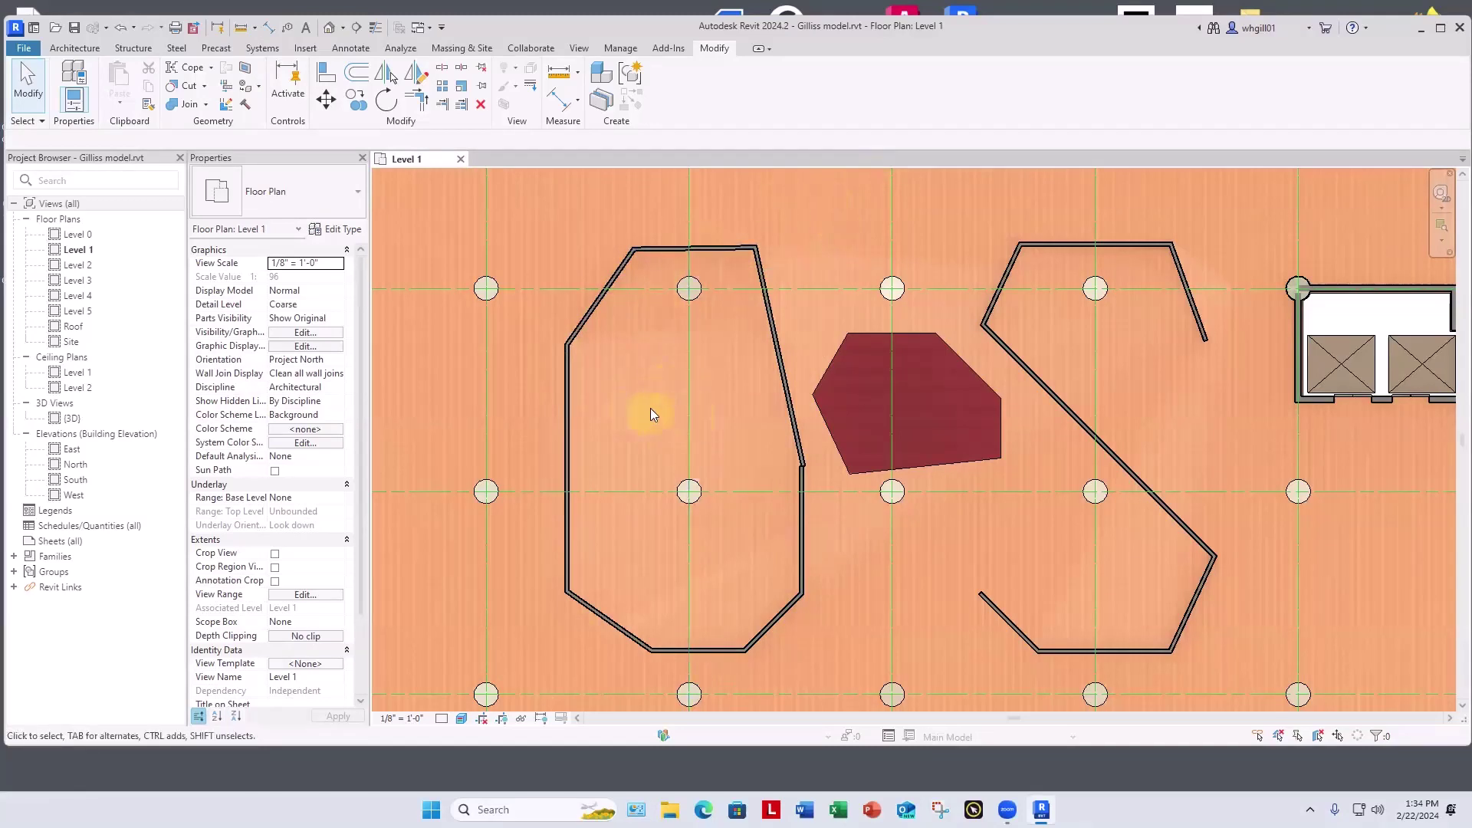
Step: Close the individual model and open the 1405 Base Model at its Level 1 floor plan
left_click(461, 158)
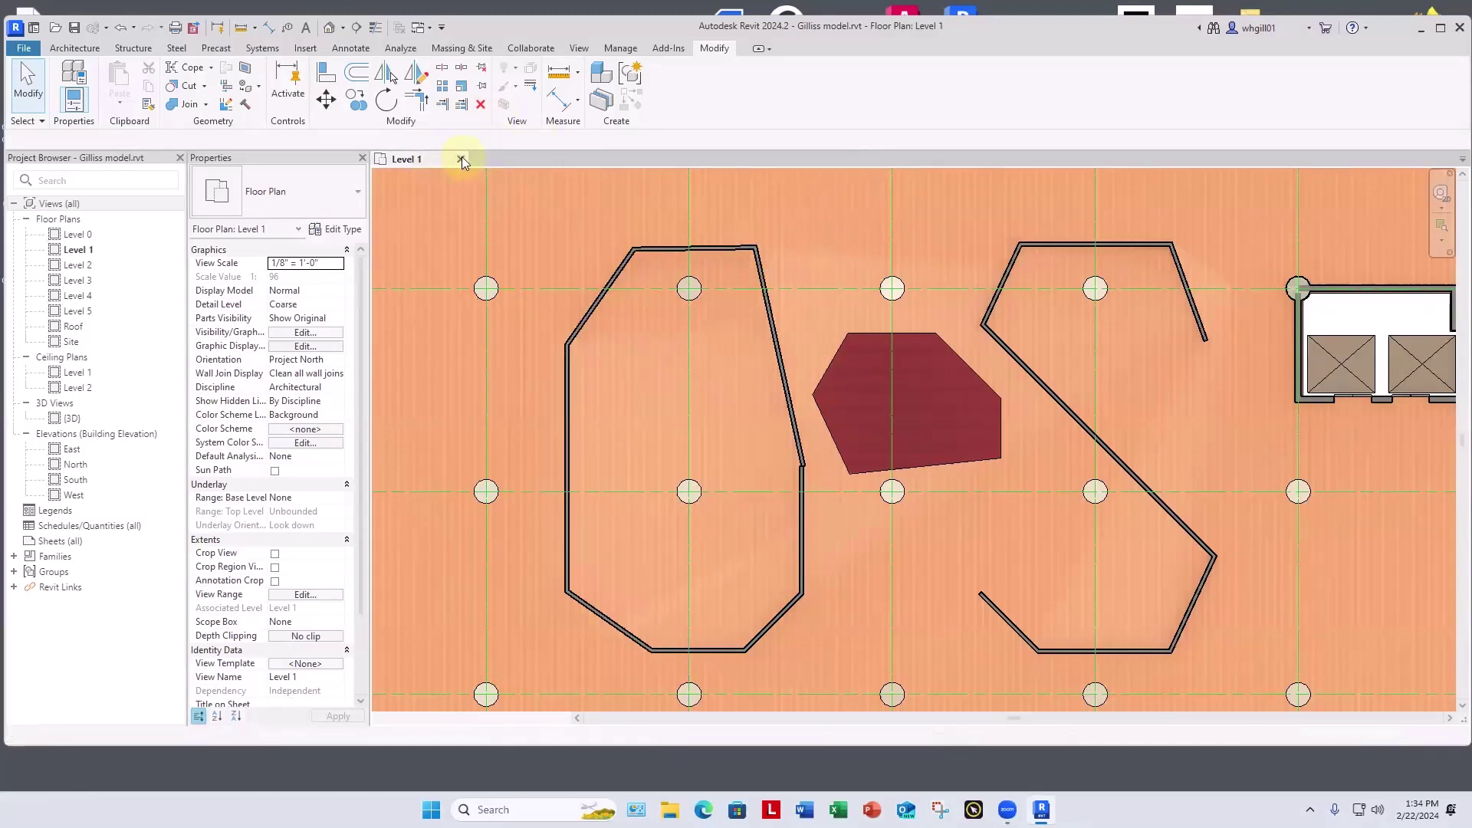
left_click(532, 278)
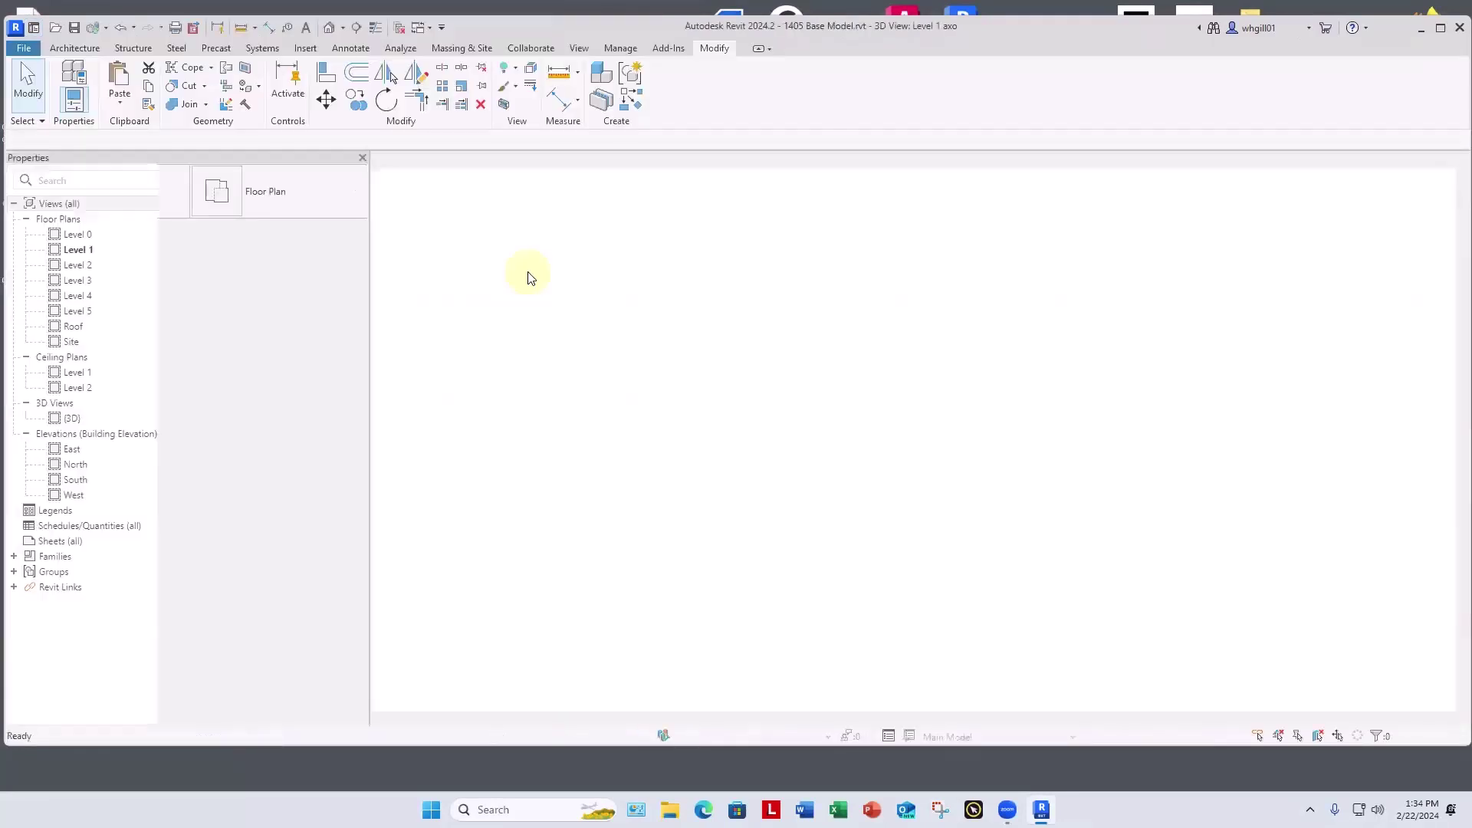
double_click(78, 250)
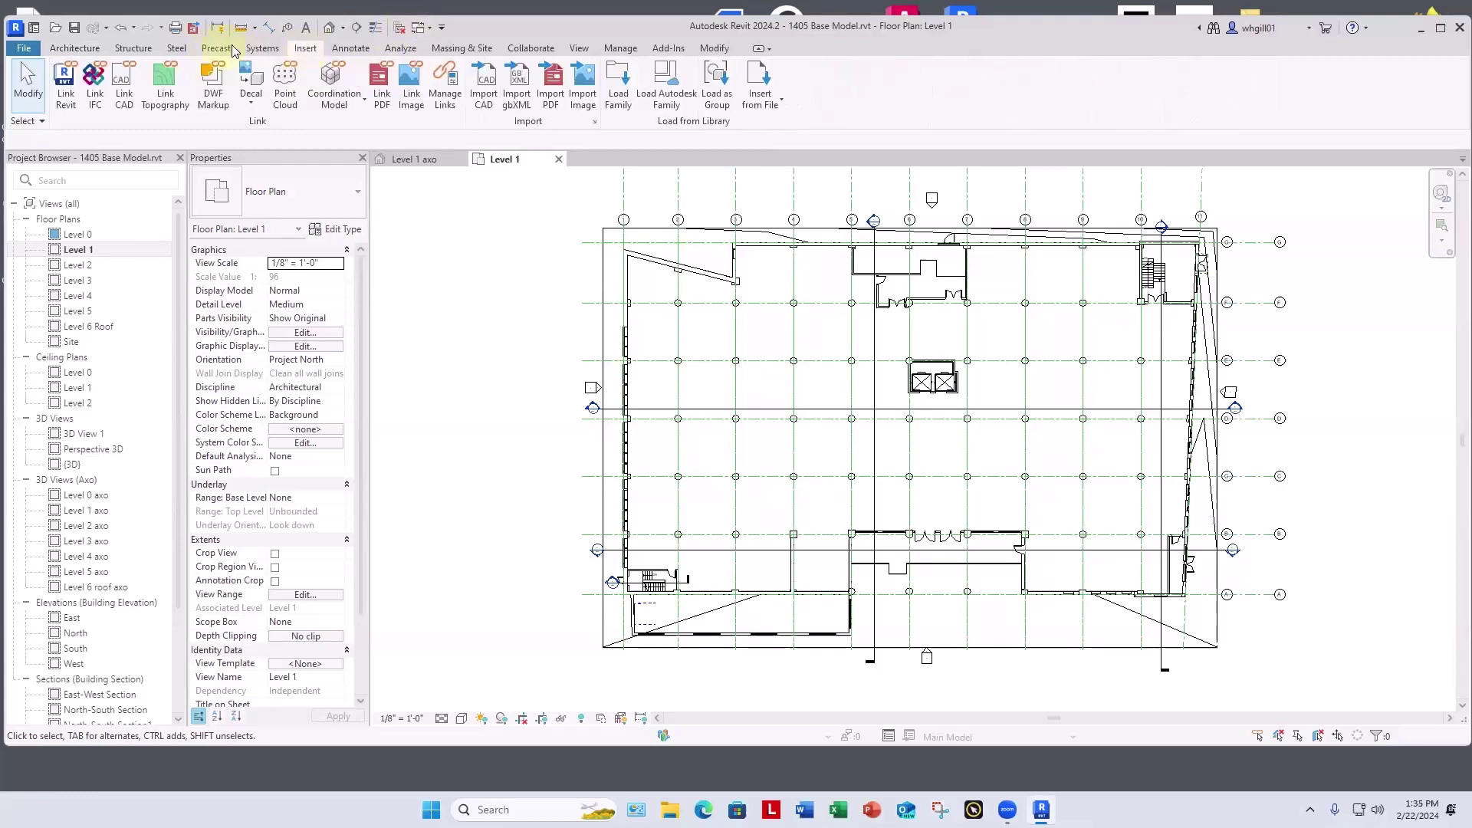
Step: Link the .0005.rvt version of the G-wall individual model with Auto - Internal Origin to Internal Origin positioning
left_click(66, 105)
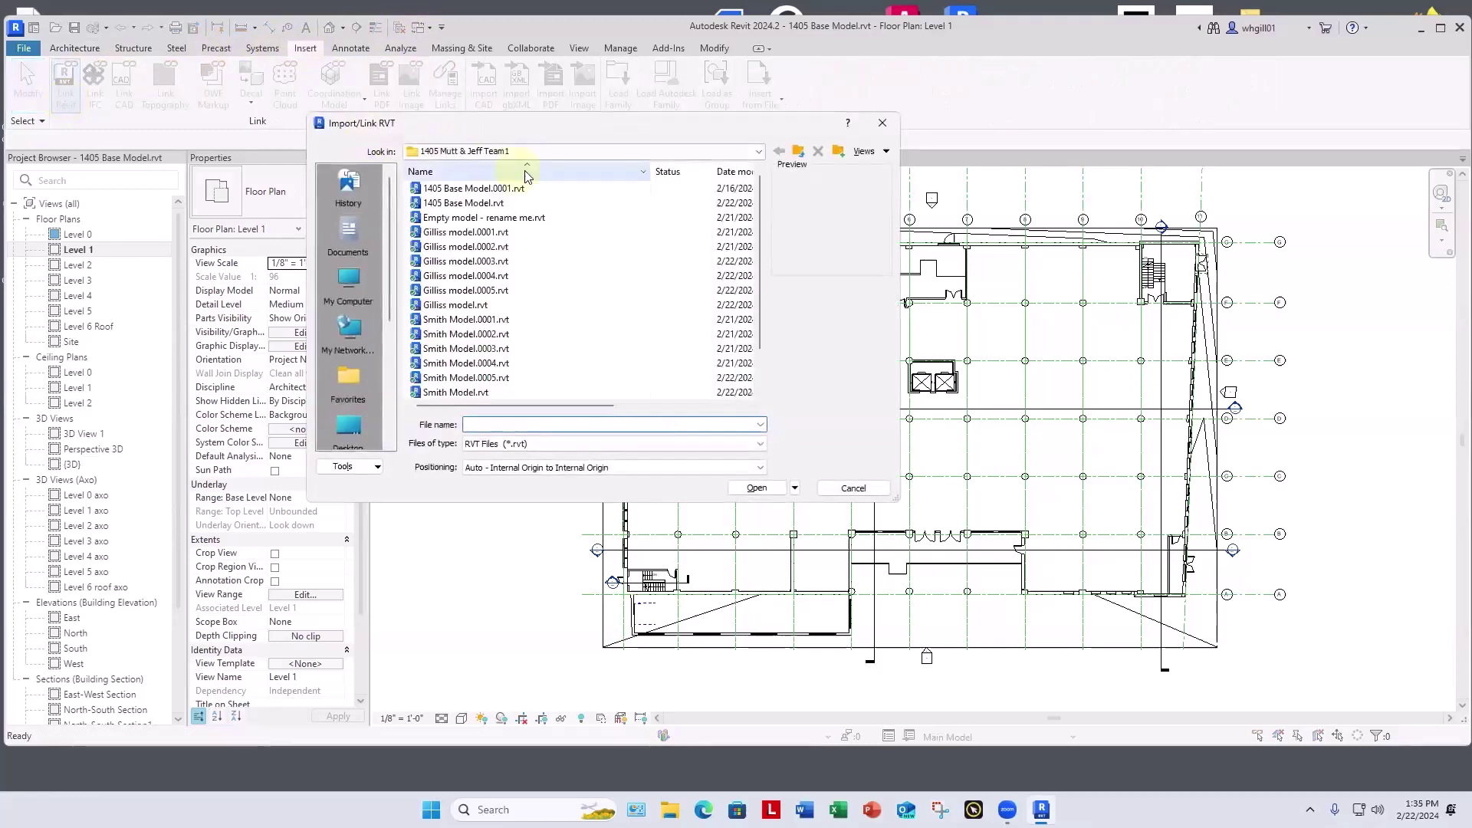
left_click(456, 292)
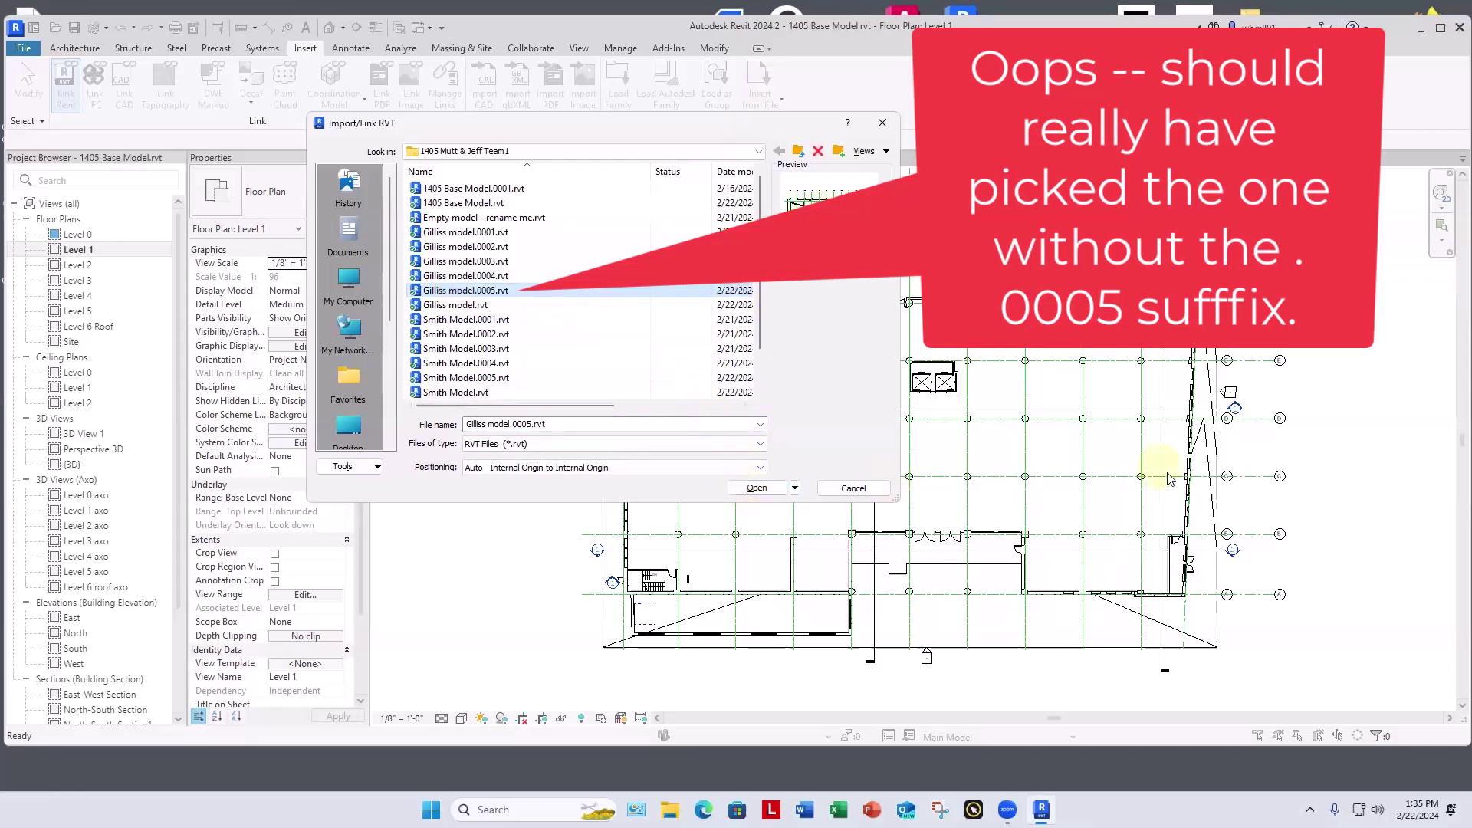
left_click(755, 488)
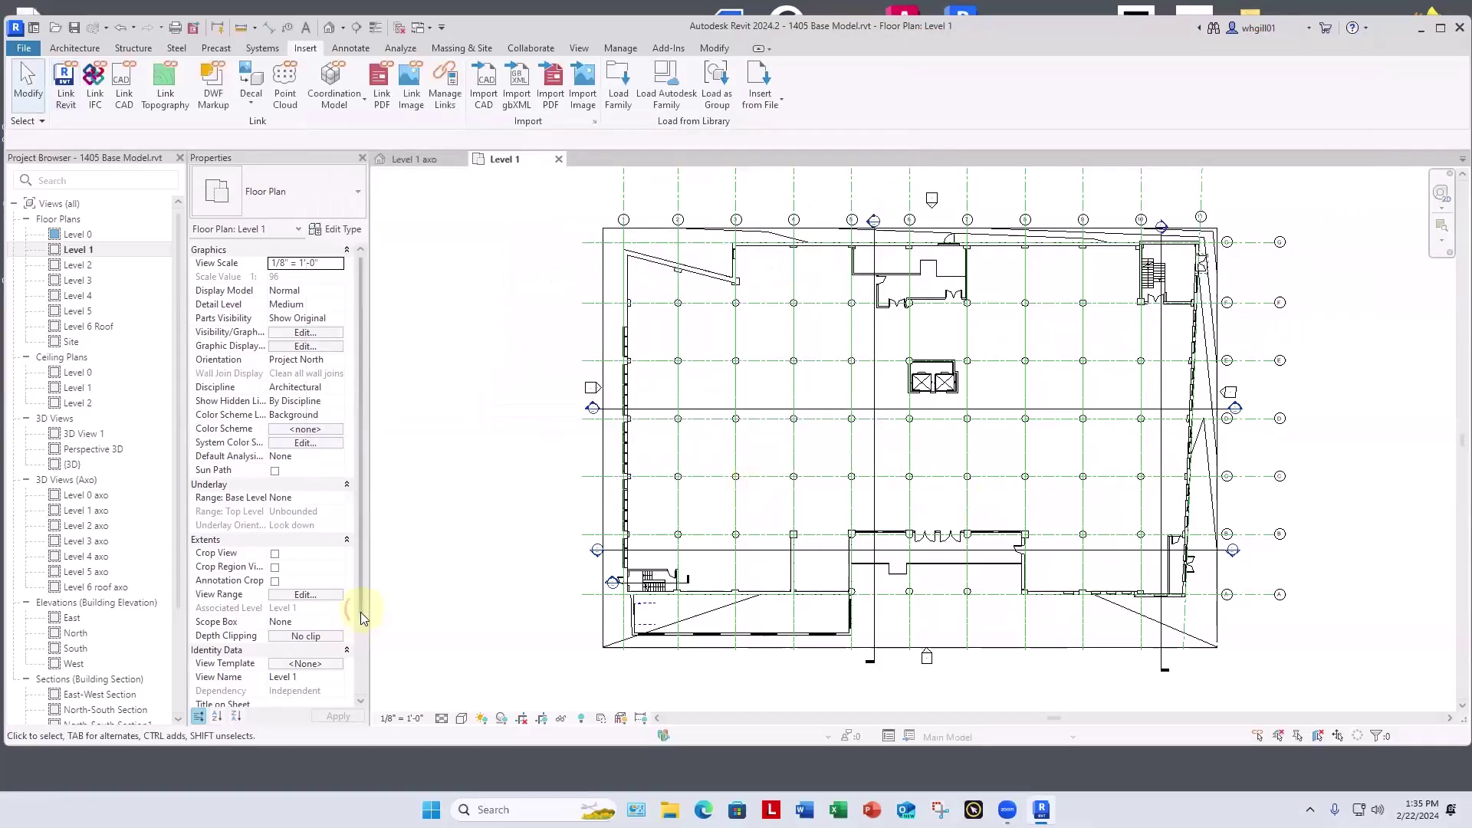
Step: Examine which phases are available for the base model's Level 1 floor plan
scroll(362, 612, "down", 3)
left_click(286, 677)
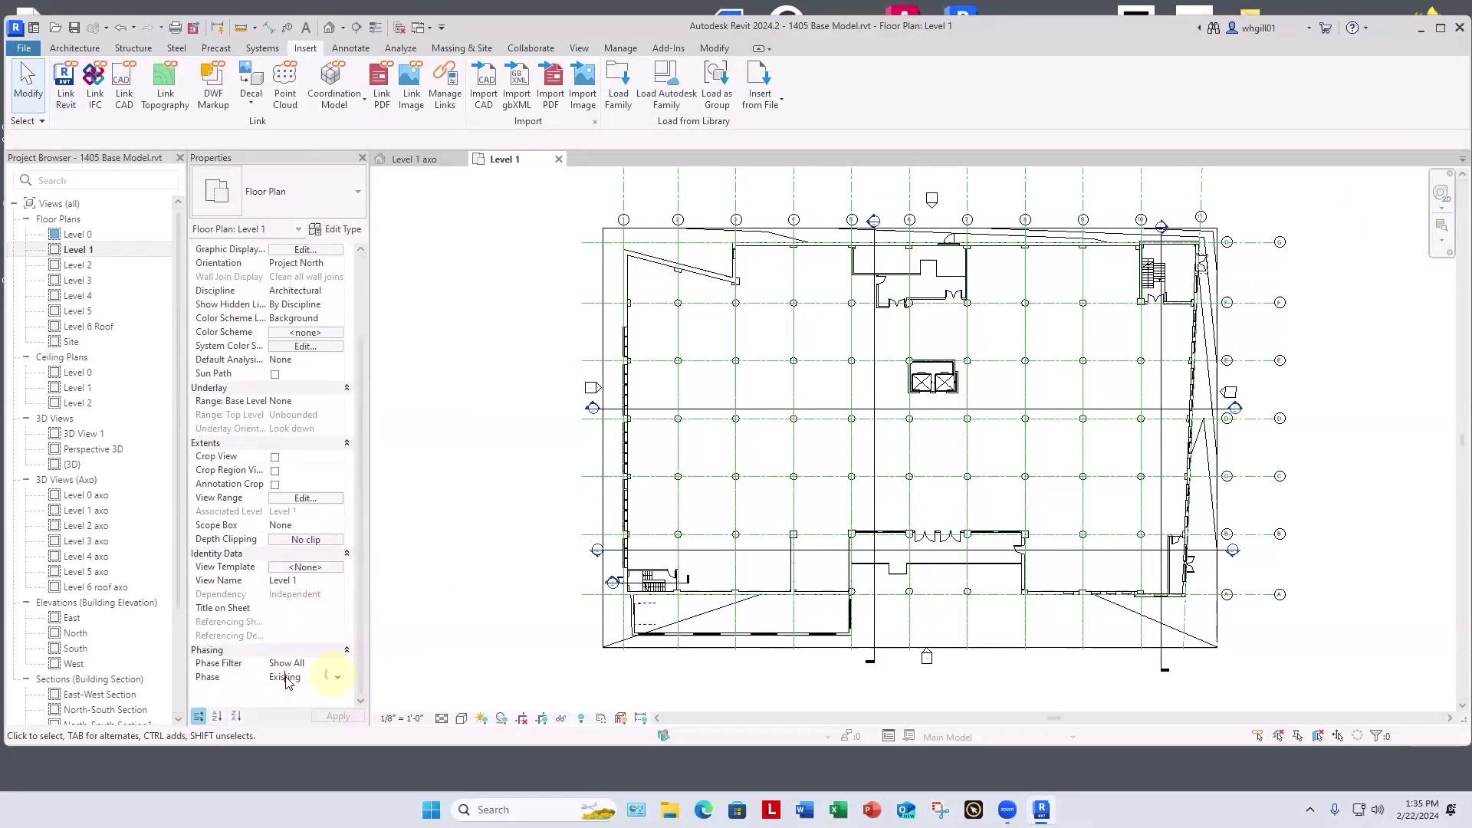
left_click(340, 677)
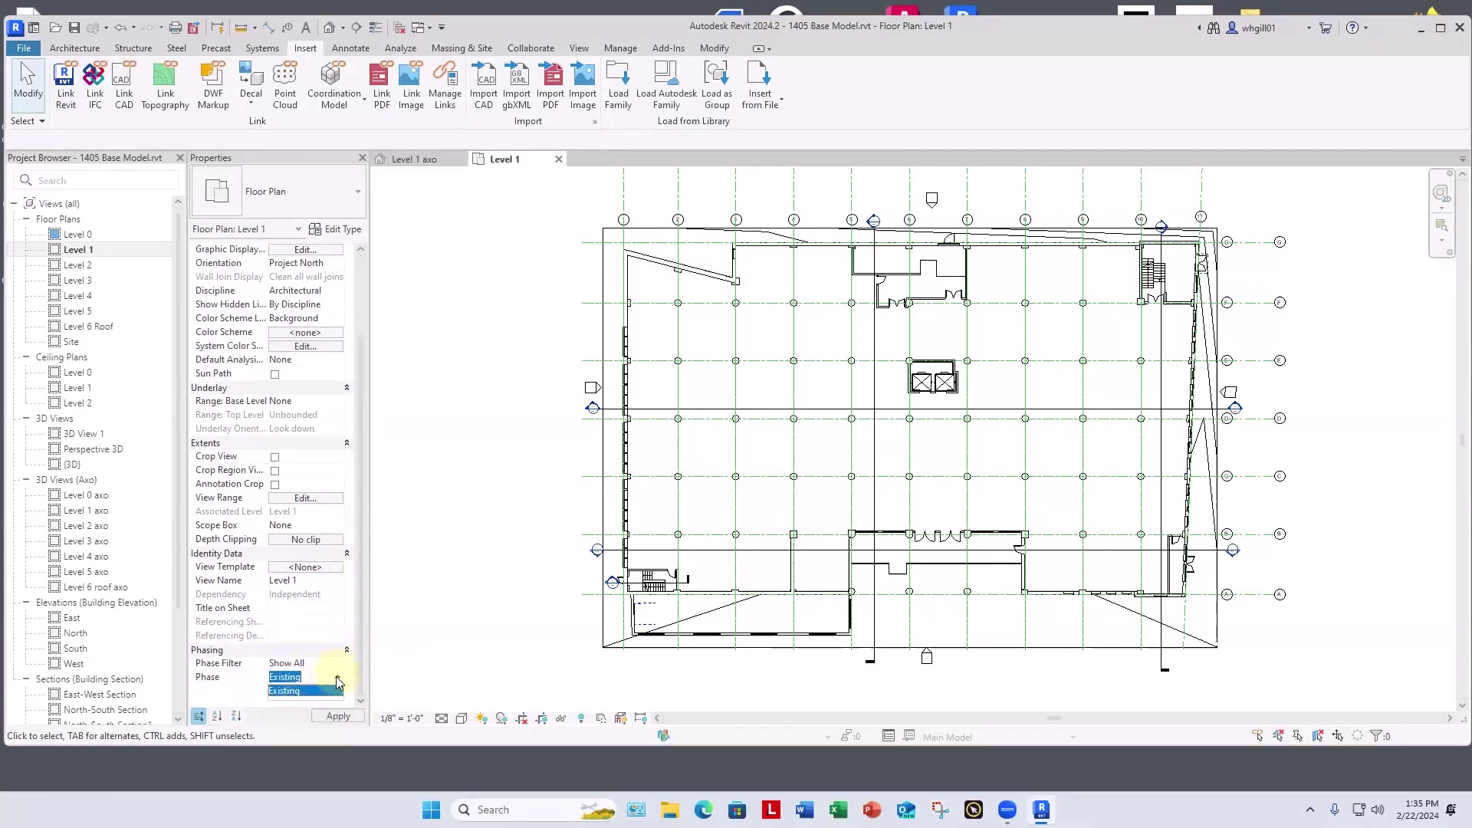
left_click(336, 676)
left_click(340, 681)
left_click(360, 684)
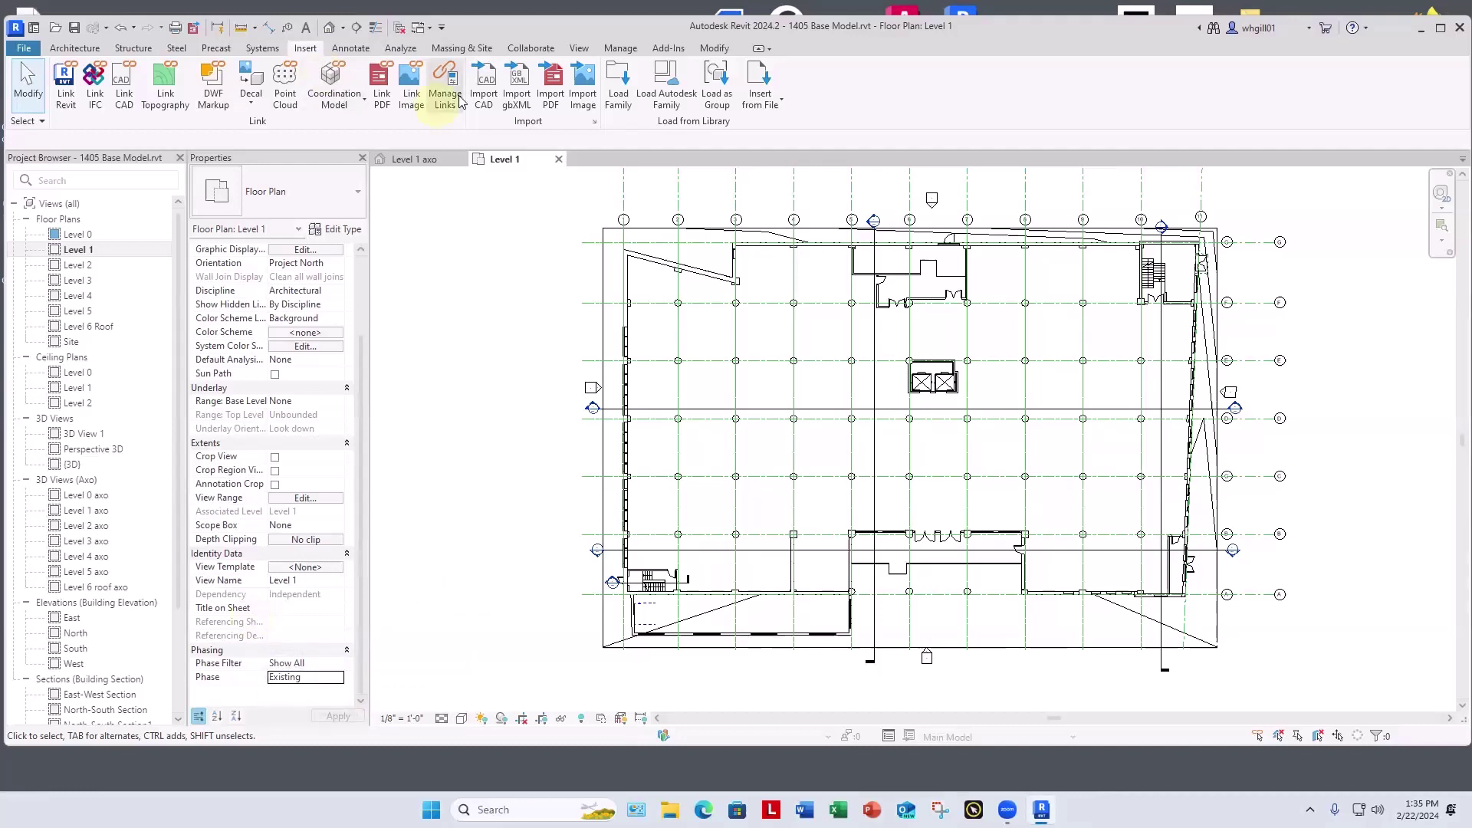
Step: Add a project phase after Existing and name it New Construction
left_click(626, 50)
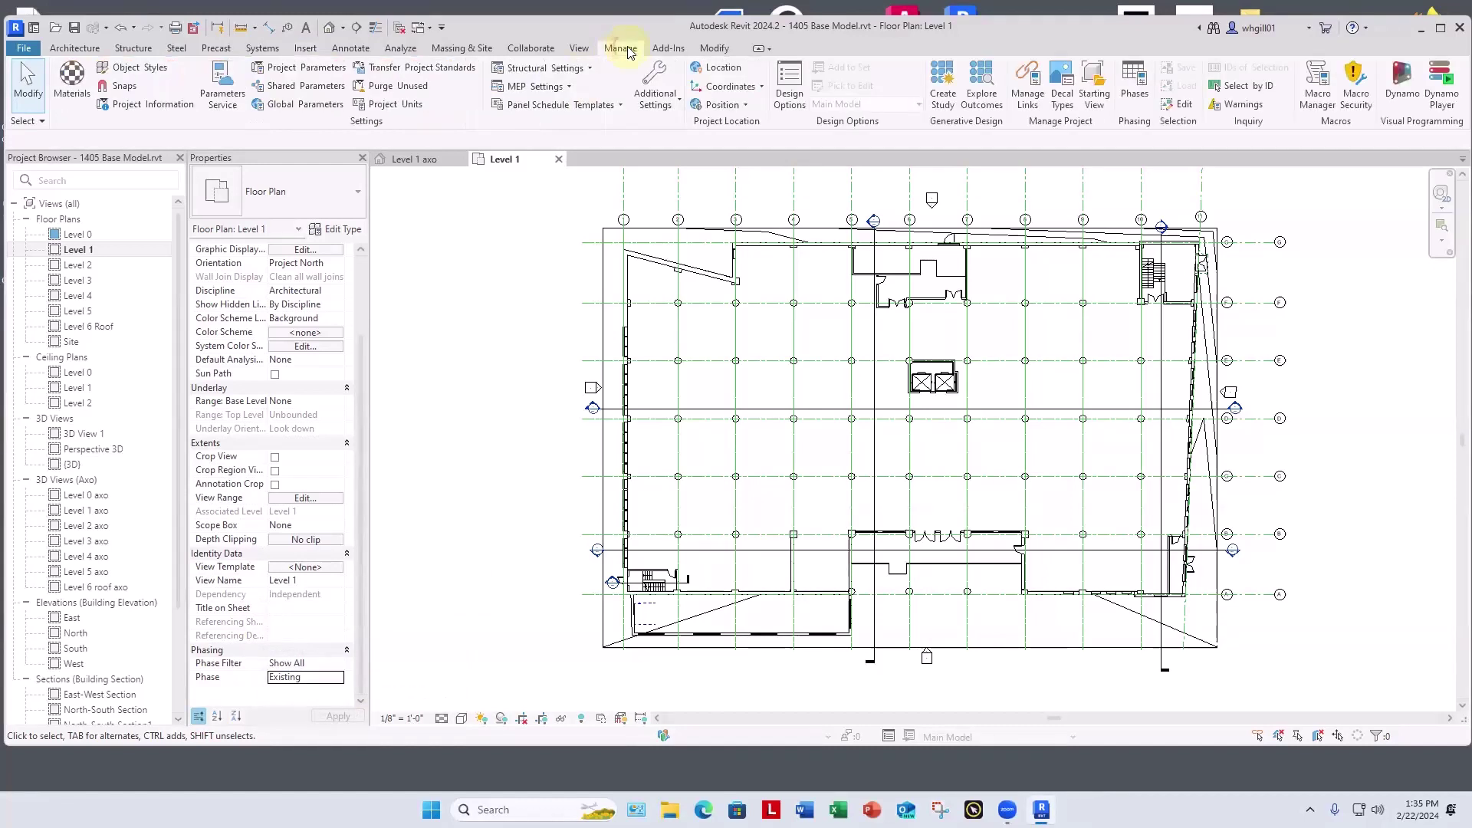
left_click(1135, 91)
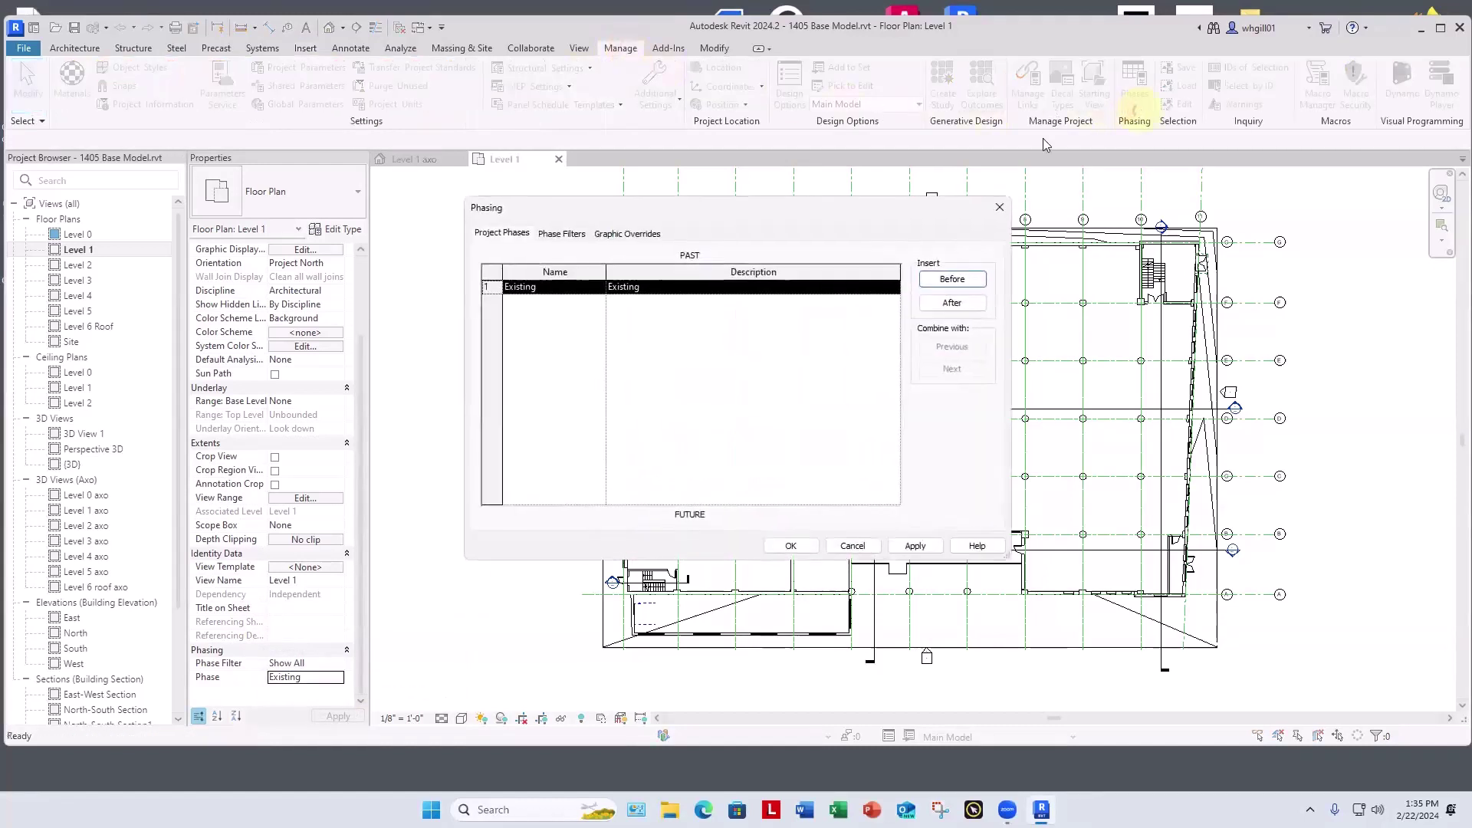
left_click(951, 302)
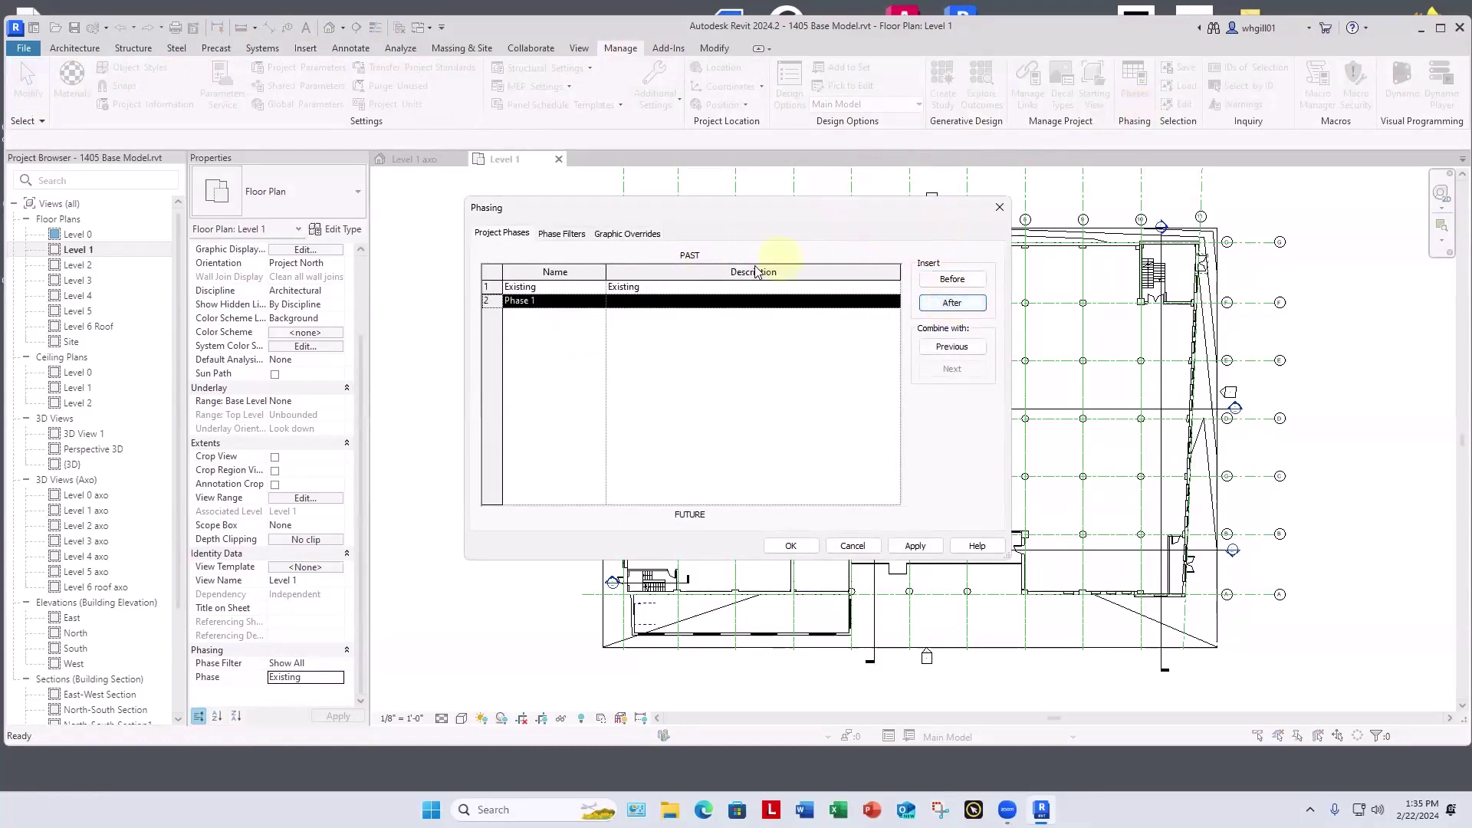
left_click(529, 301)
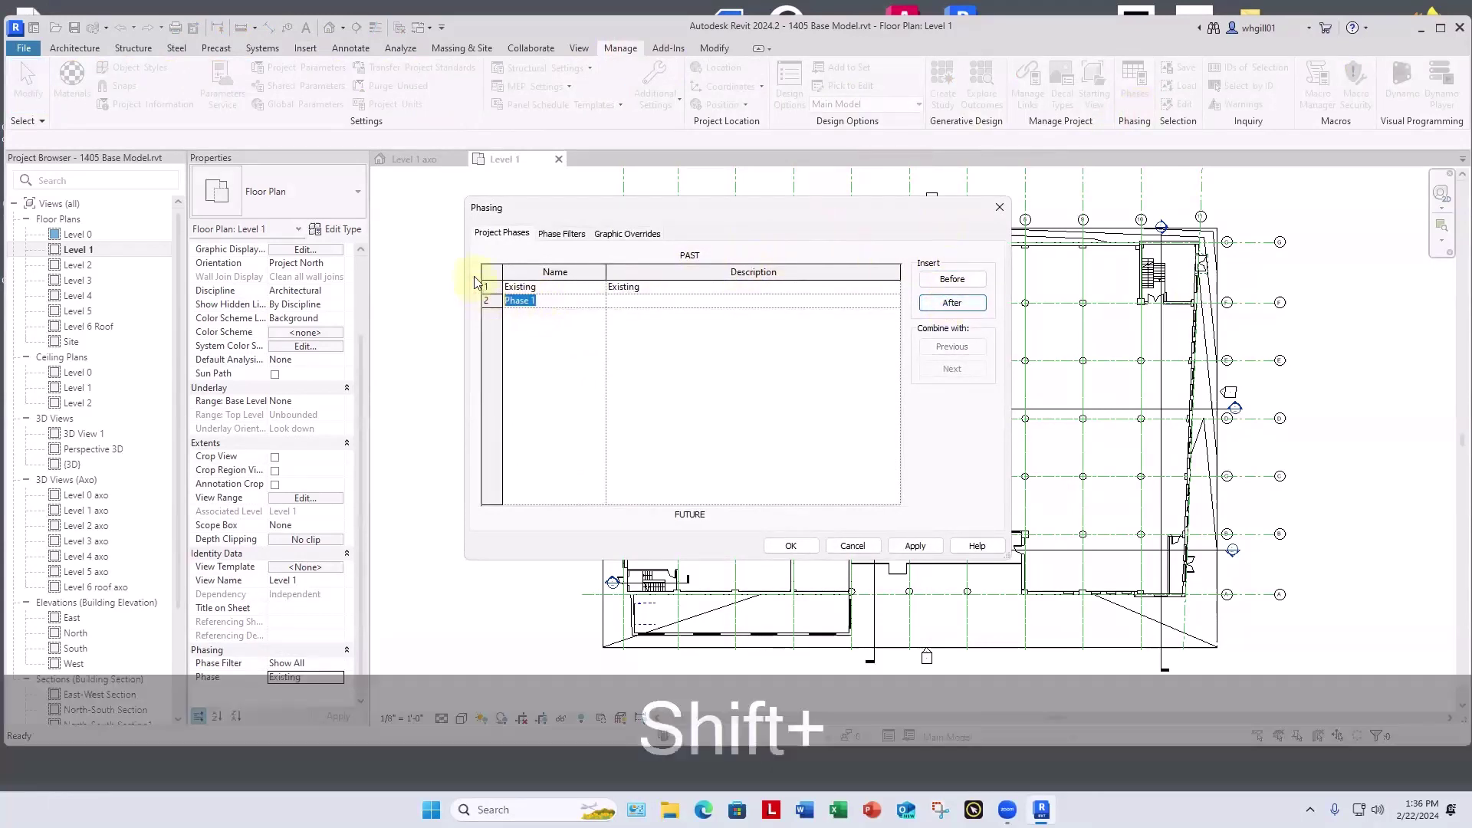
type("New Construction")
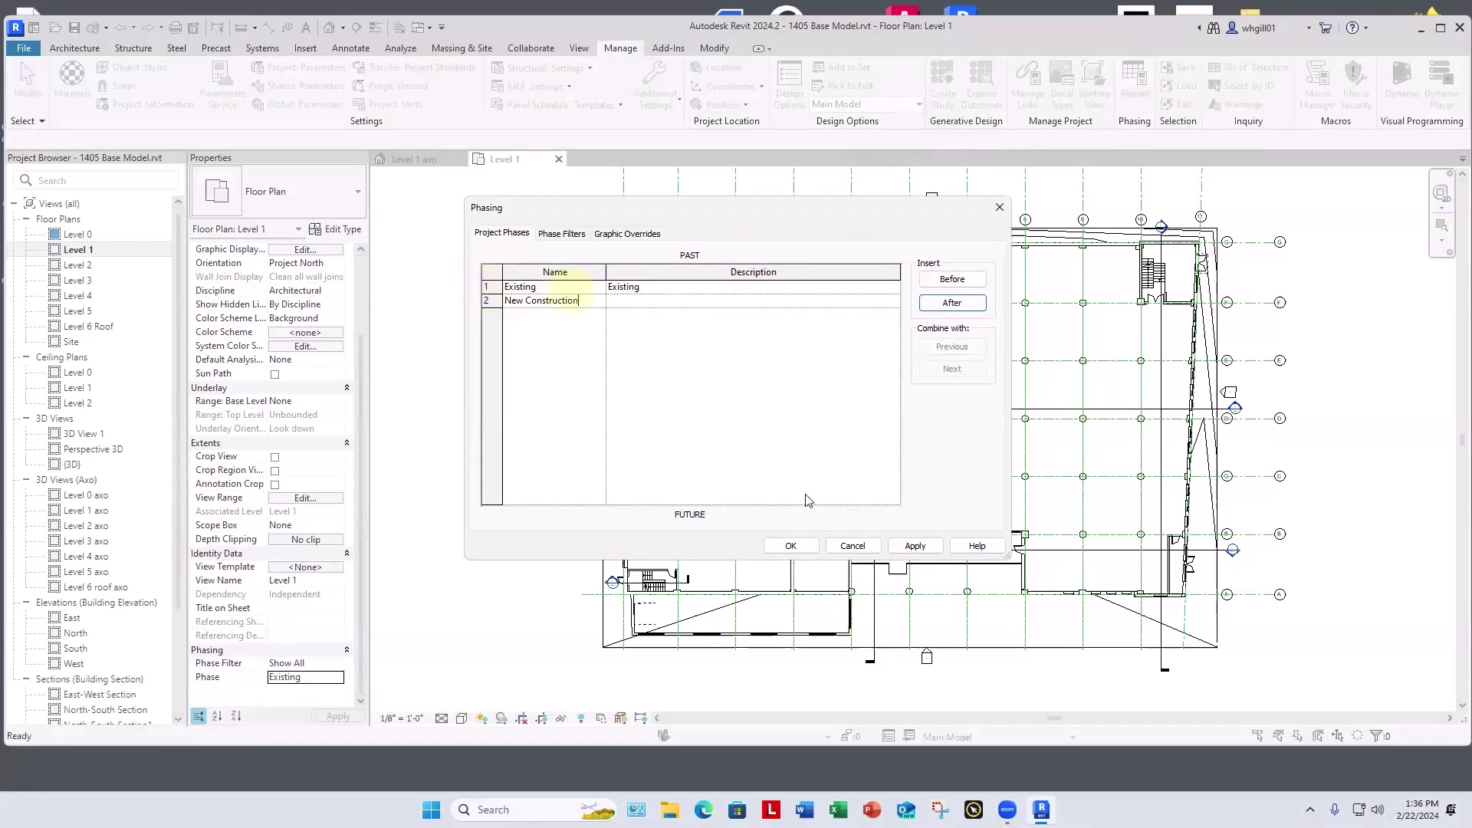
left_click(917, 546)
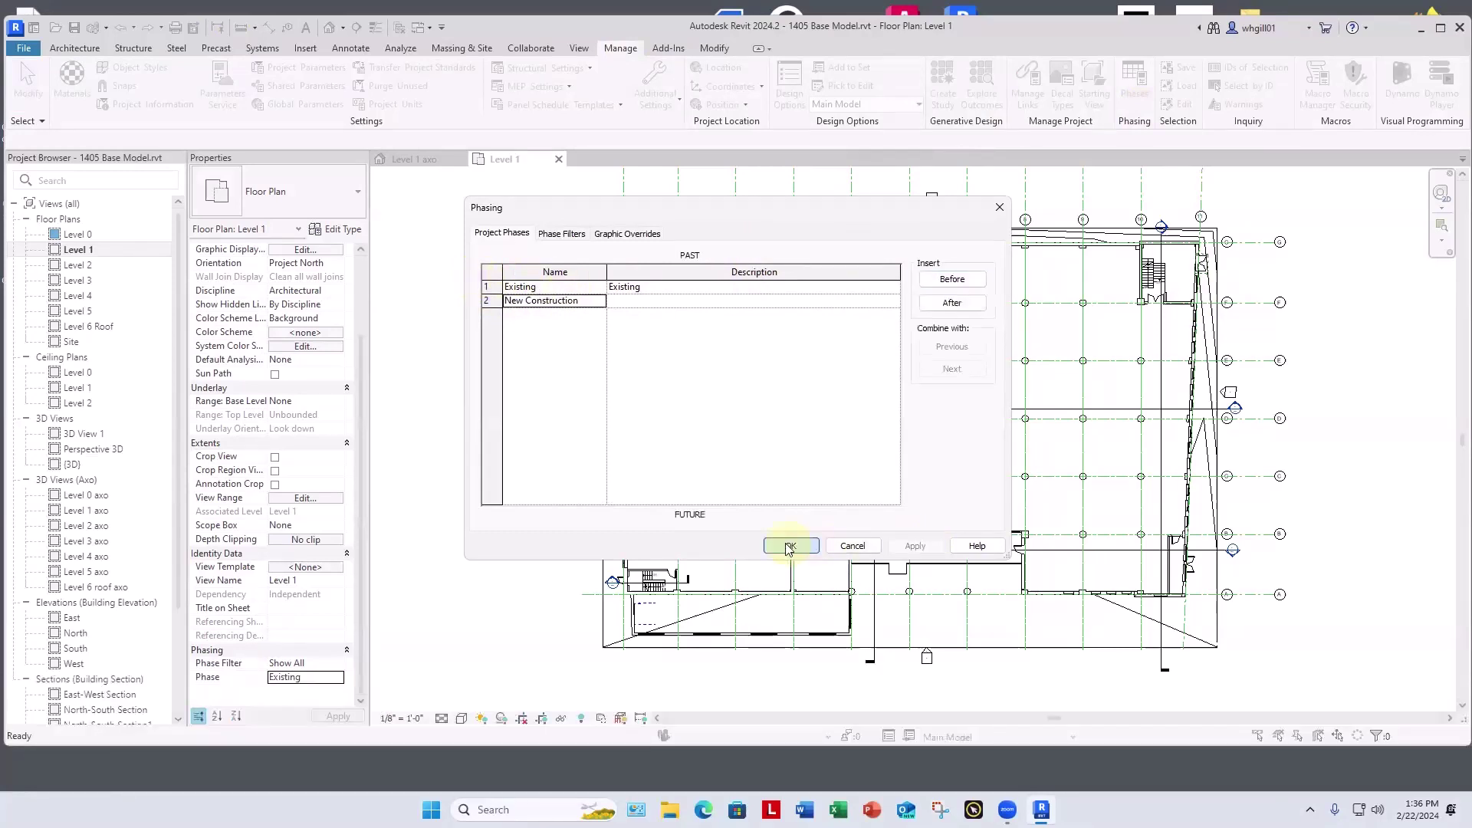
left_click(790, 546)
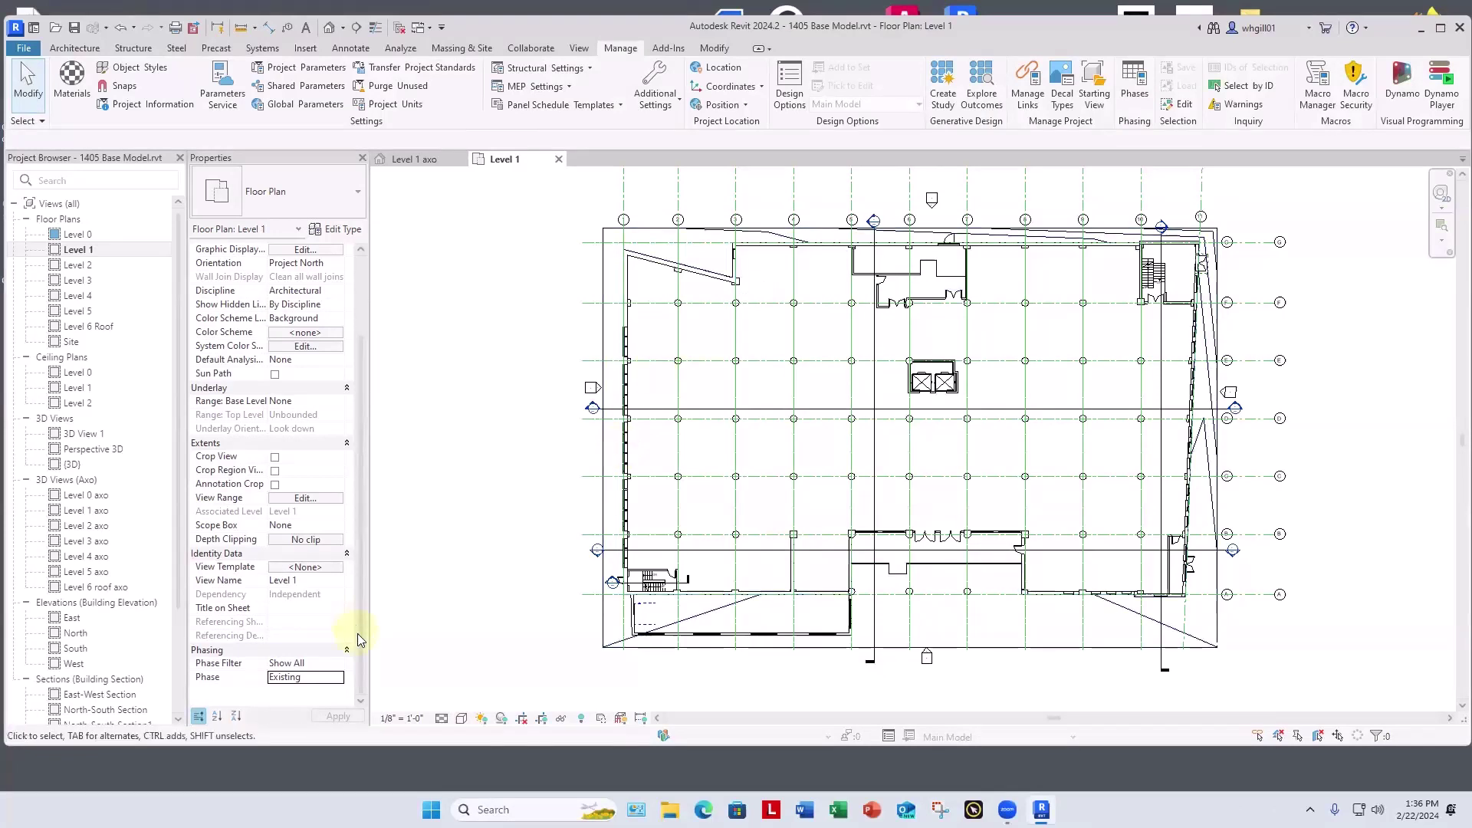
Step: Set the Level 1 view's phase to New Construction and its phase filter to Show Complete
left_click(336, 679)
left_click(339, 679)
left_click(325, 704)
left_click(337, 663)
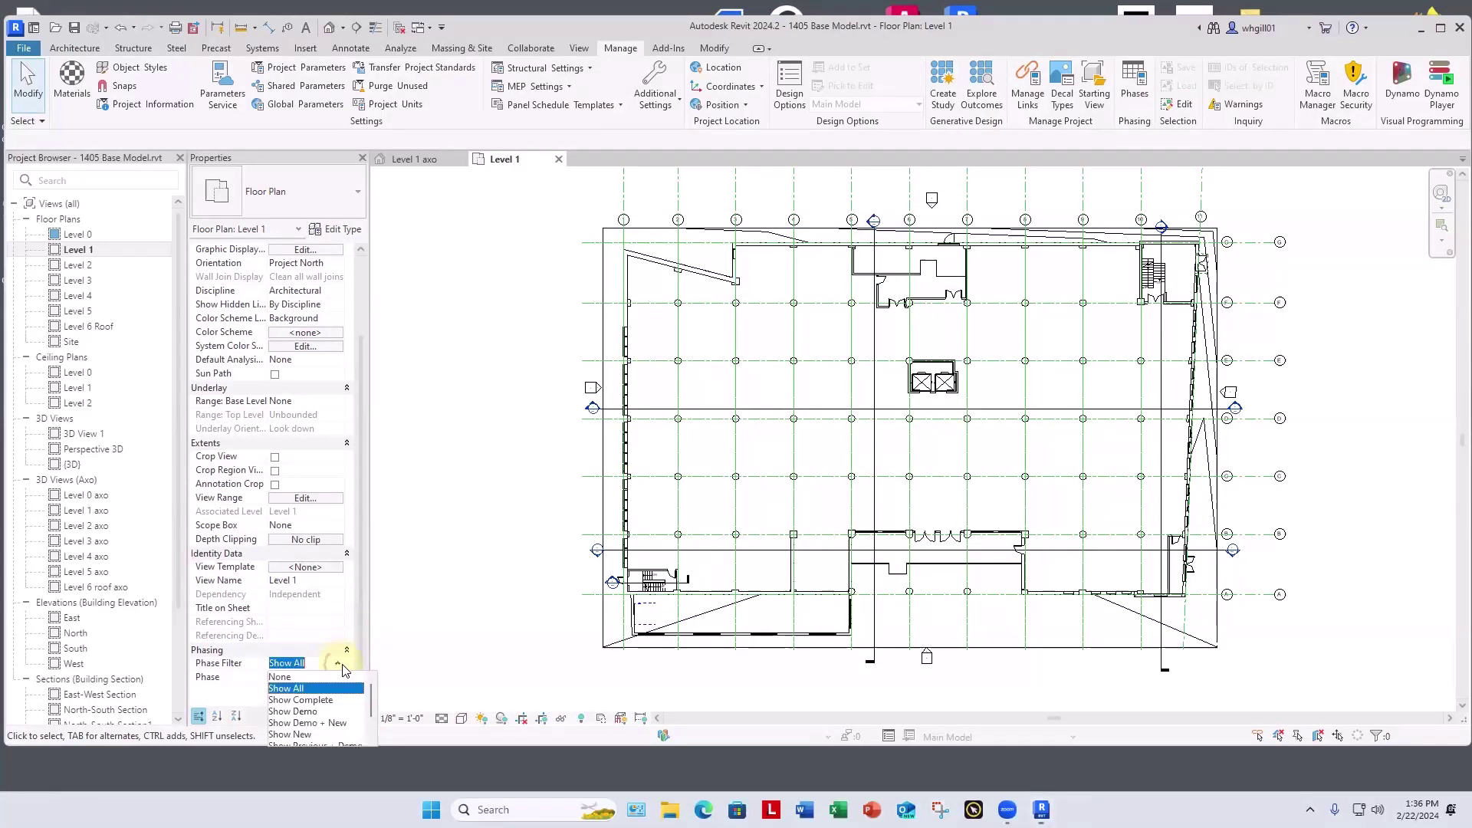
left_click(300, 701)
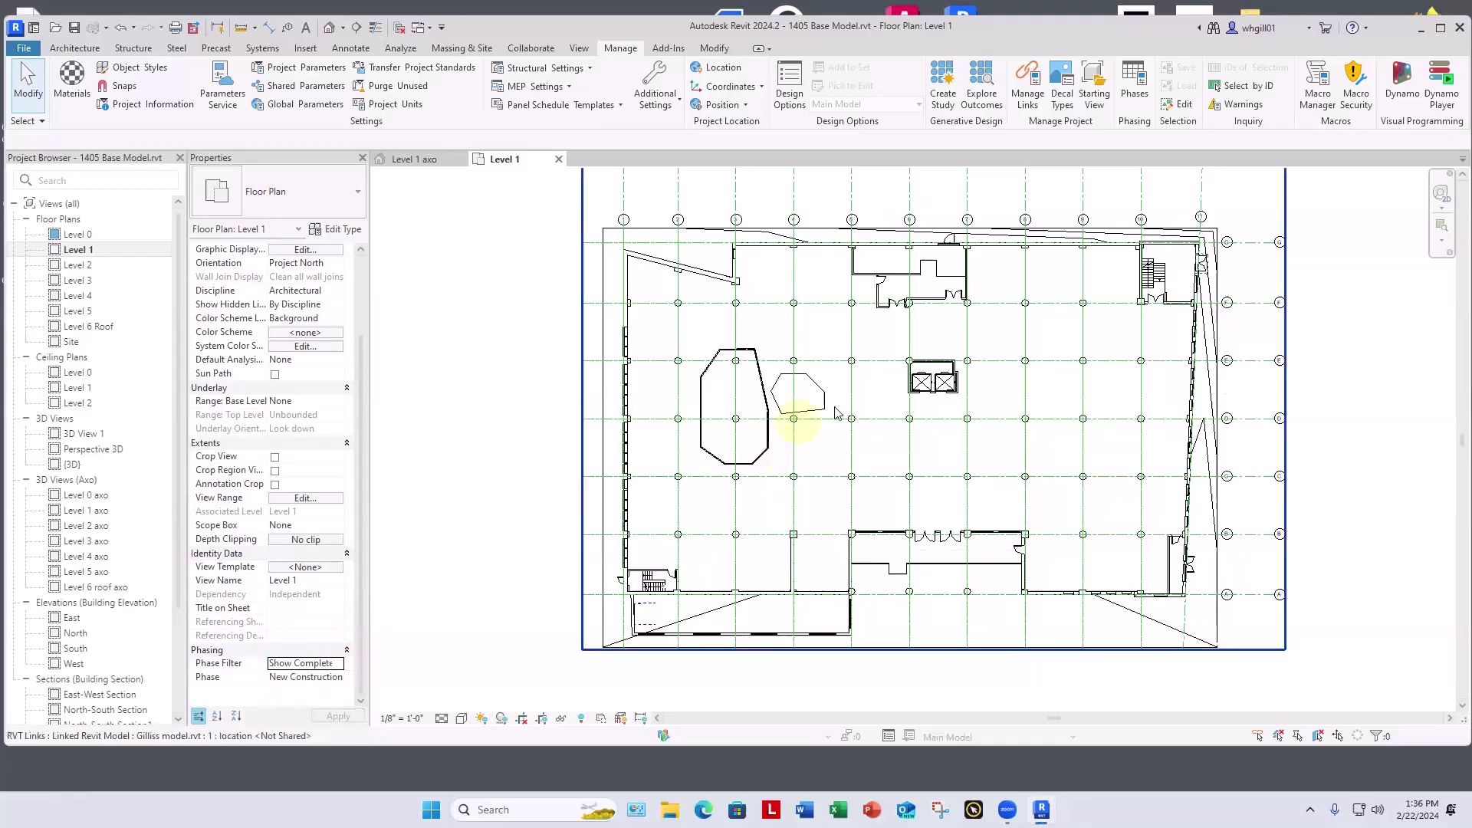
Step: Check the linked G walls and carpet in the Level 1 plan, and set the view's visual style to Realistic
scroll(813, 395, "up", 2)
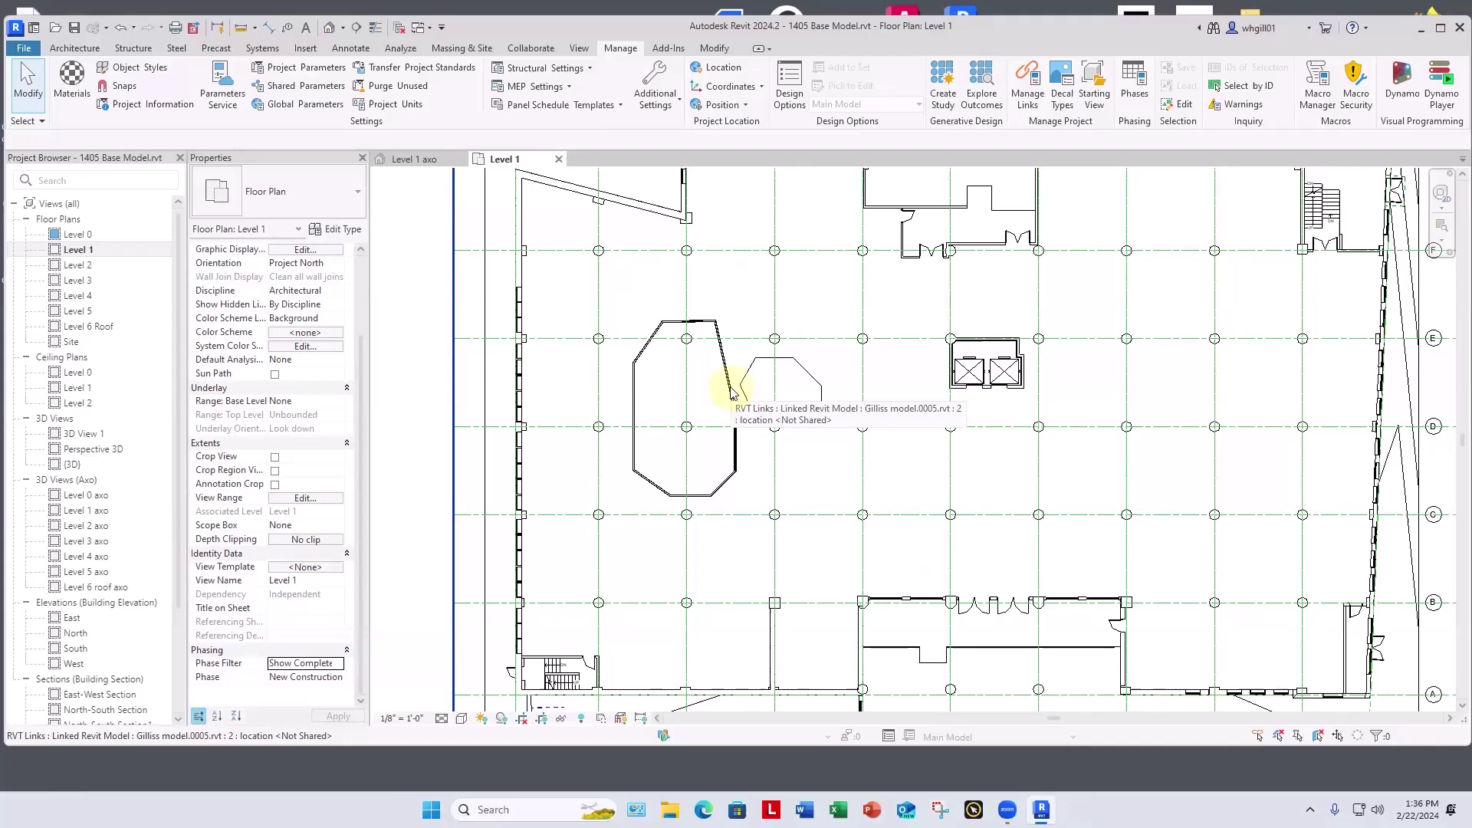
scroll(681, 378, "up", 1)
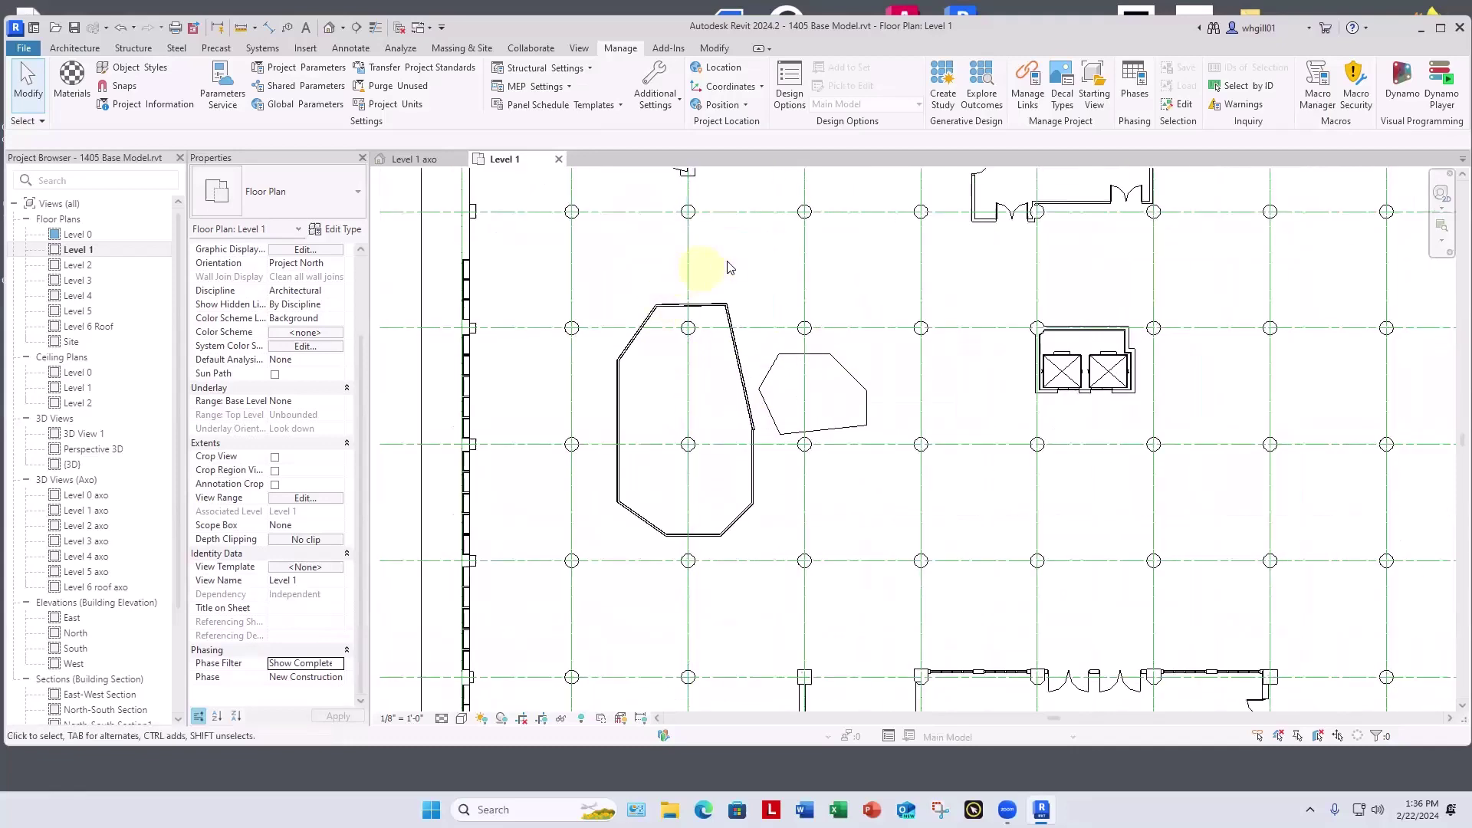
scroll(735, 265, "up", 1)
scroll(737, 268, "down", 4)
scroll(748, 288, "down", 1)
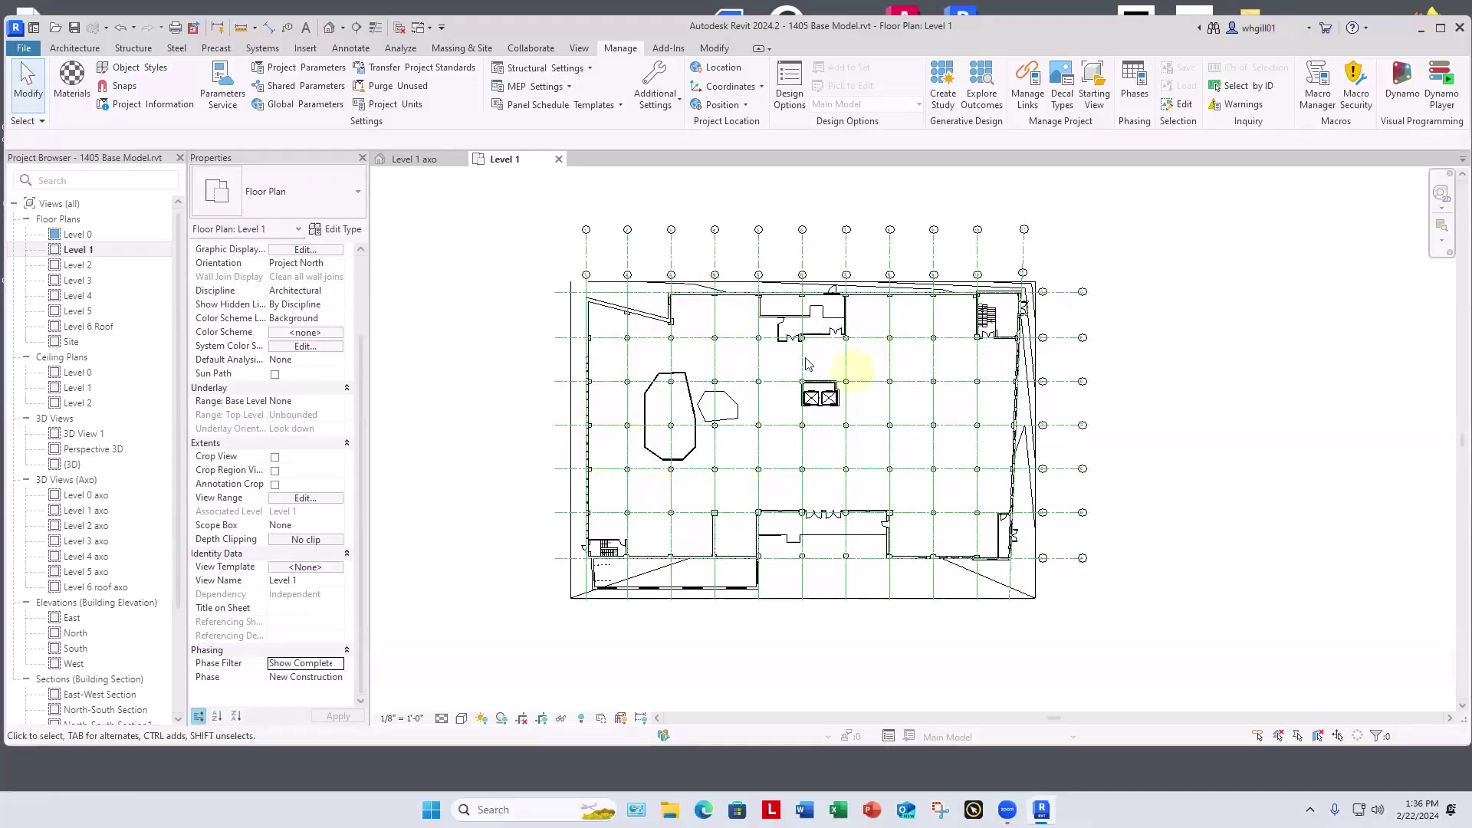
left_click(461, 720)
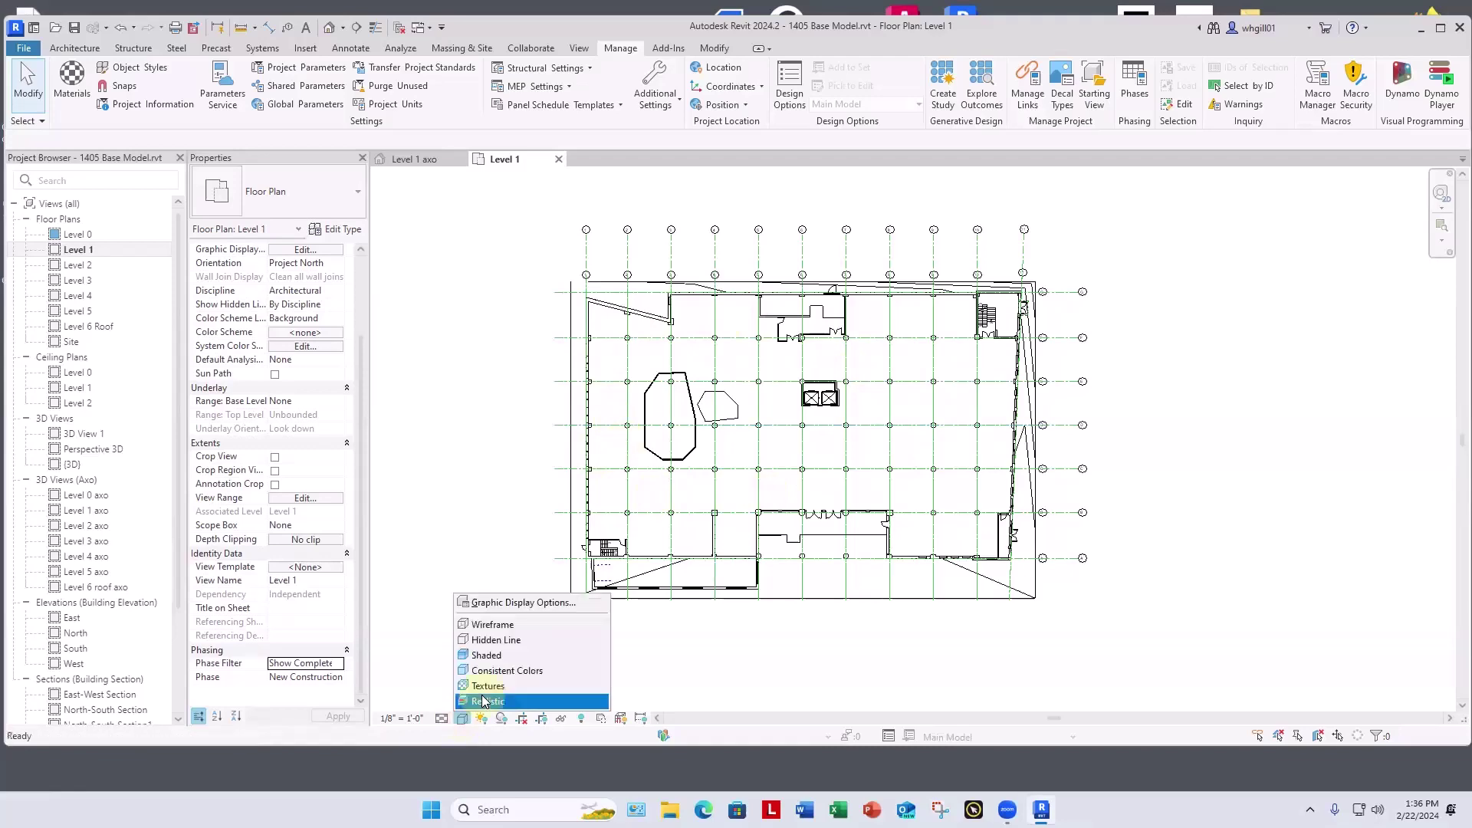
left_click(486, 702)
scroll(667, 355, "up", 5)
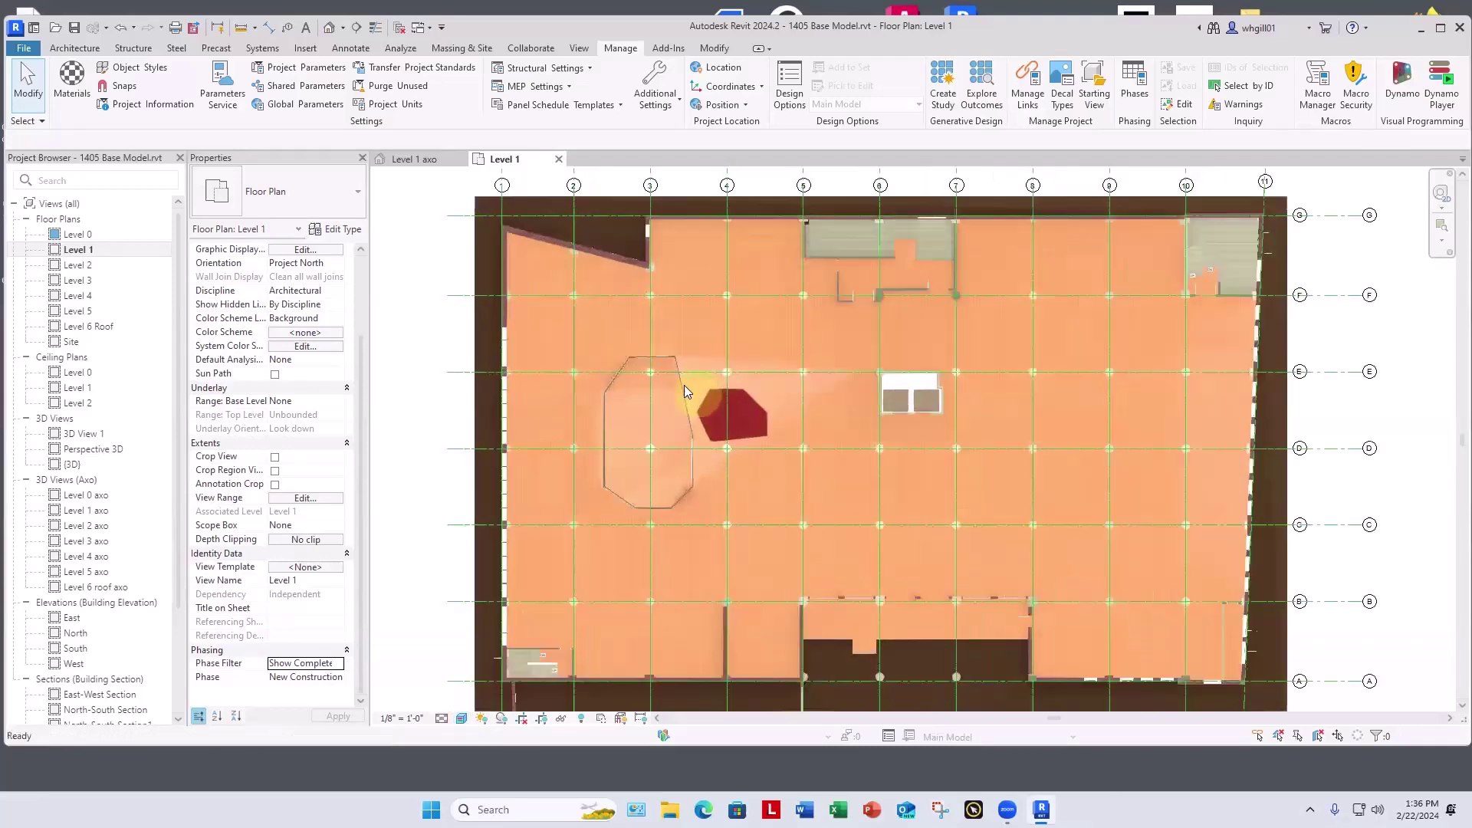
scroll(626, 349, "up", 5)
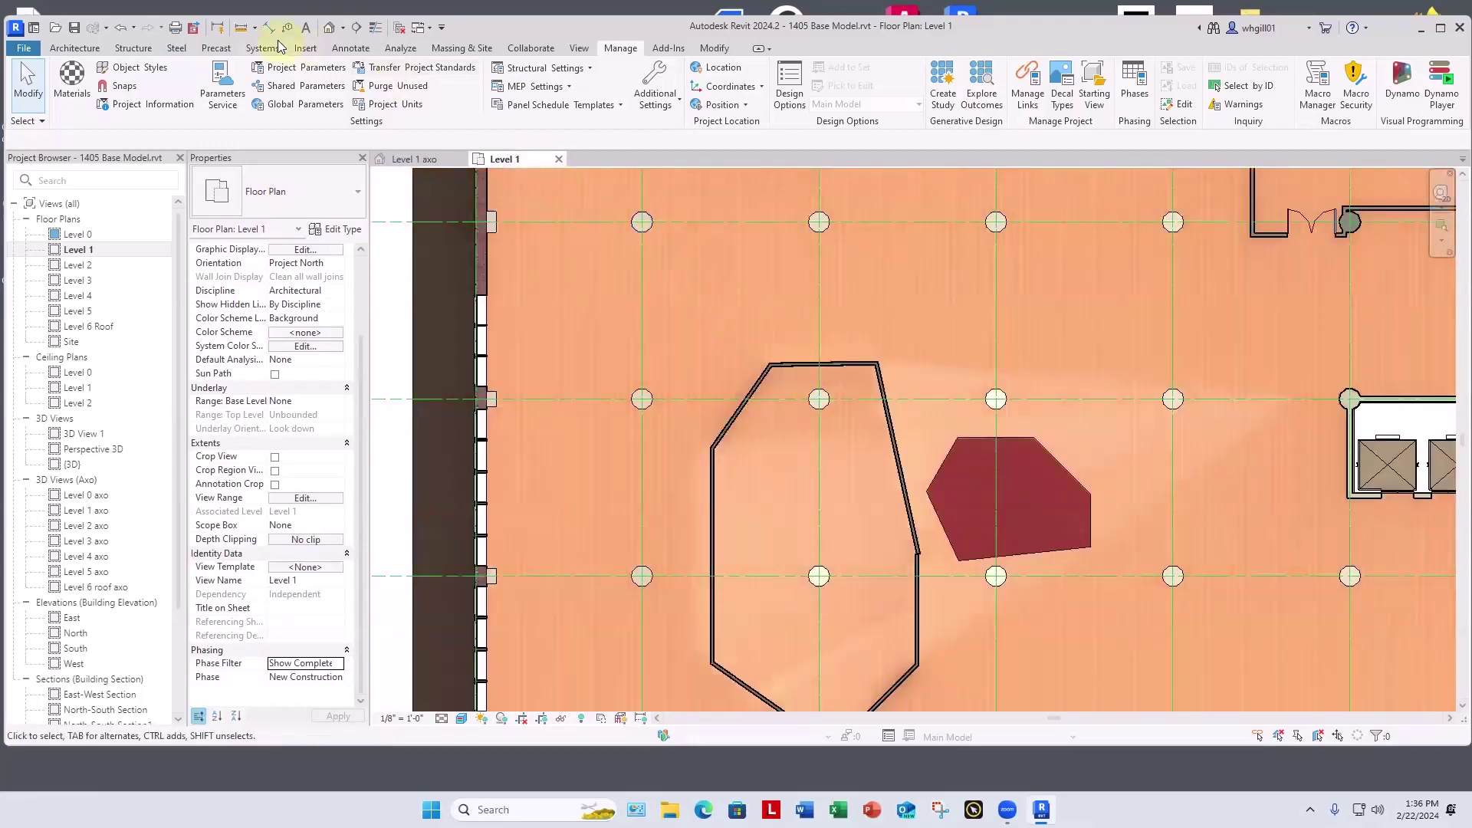
left_click(713, 49)
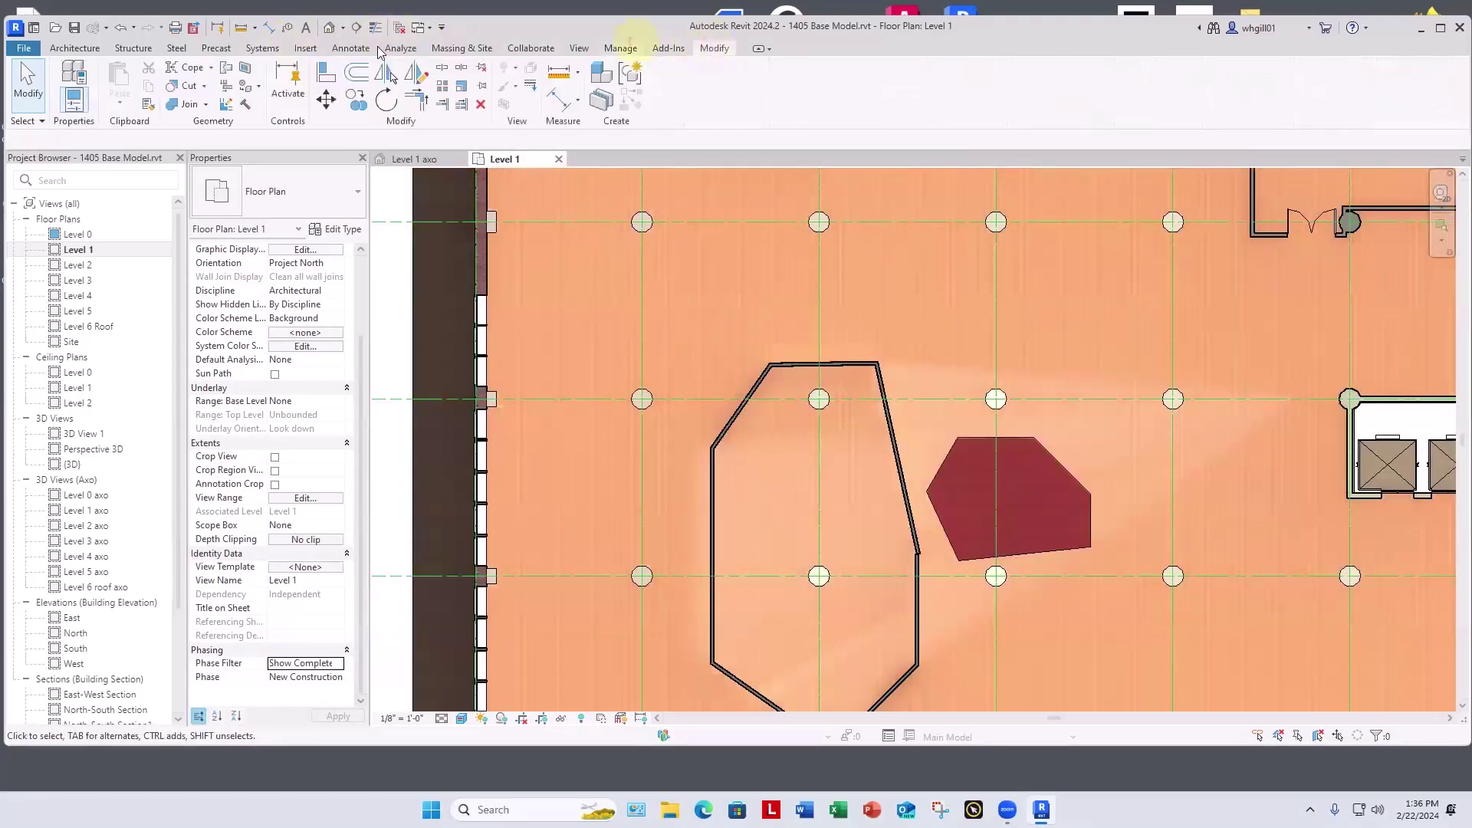
Step: Switch the Level 1 plan's visual style to Hidden Line and use Split Face on the 14" concrete slab floor
left_click(246, 71)
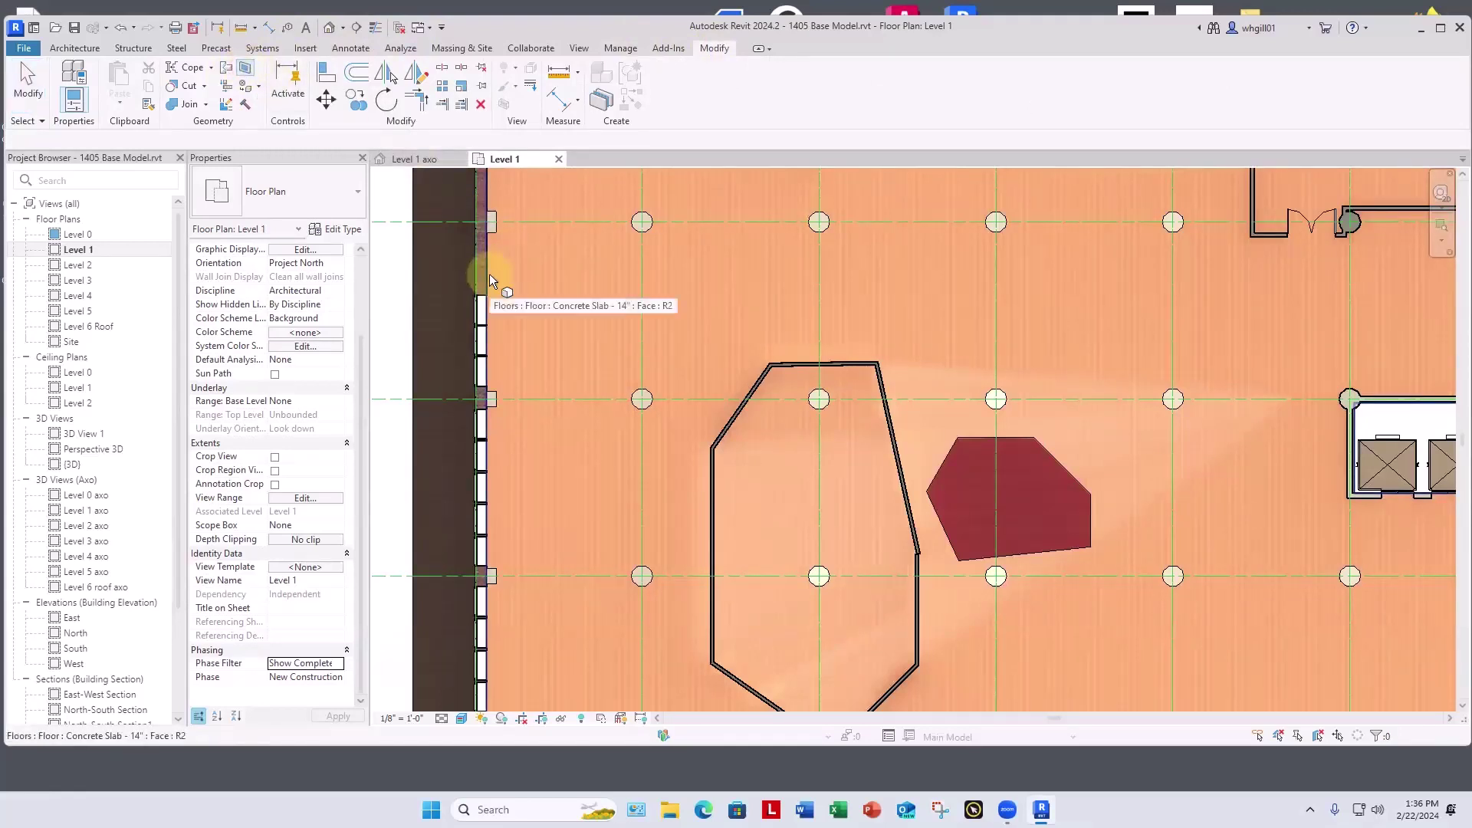
left_click(461, 719)
left_click(495, 640)
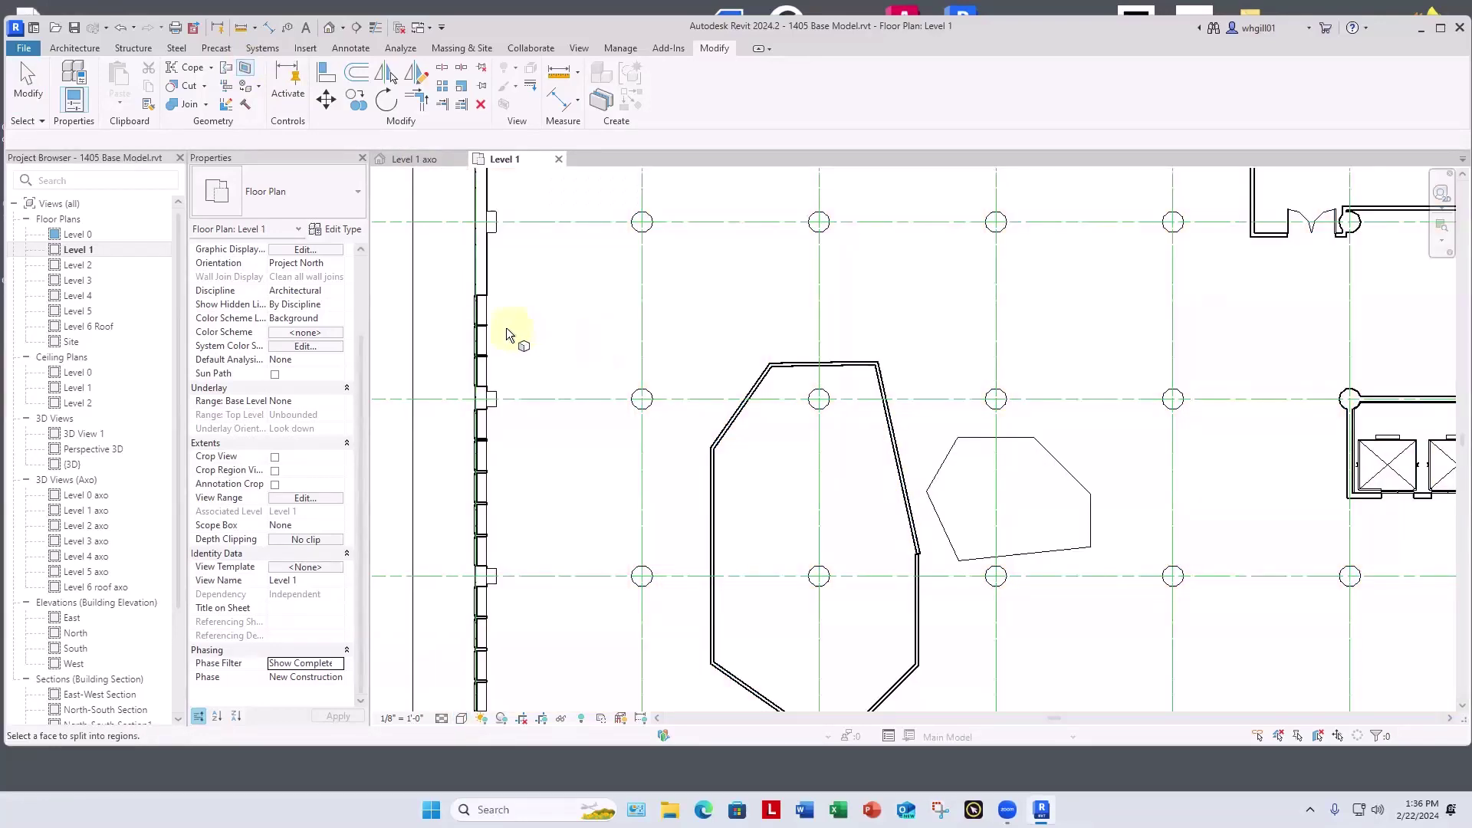
scroll(488, 339, "down", 3)
scroll(491, 342, "down", 2)
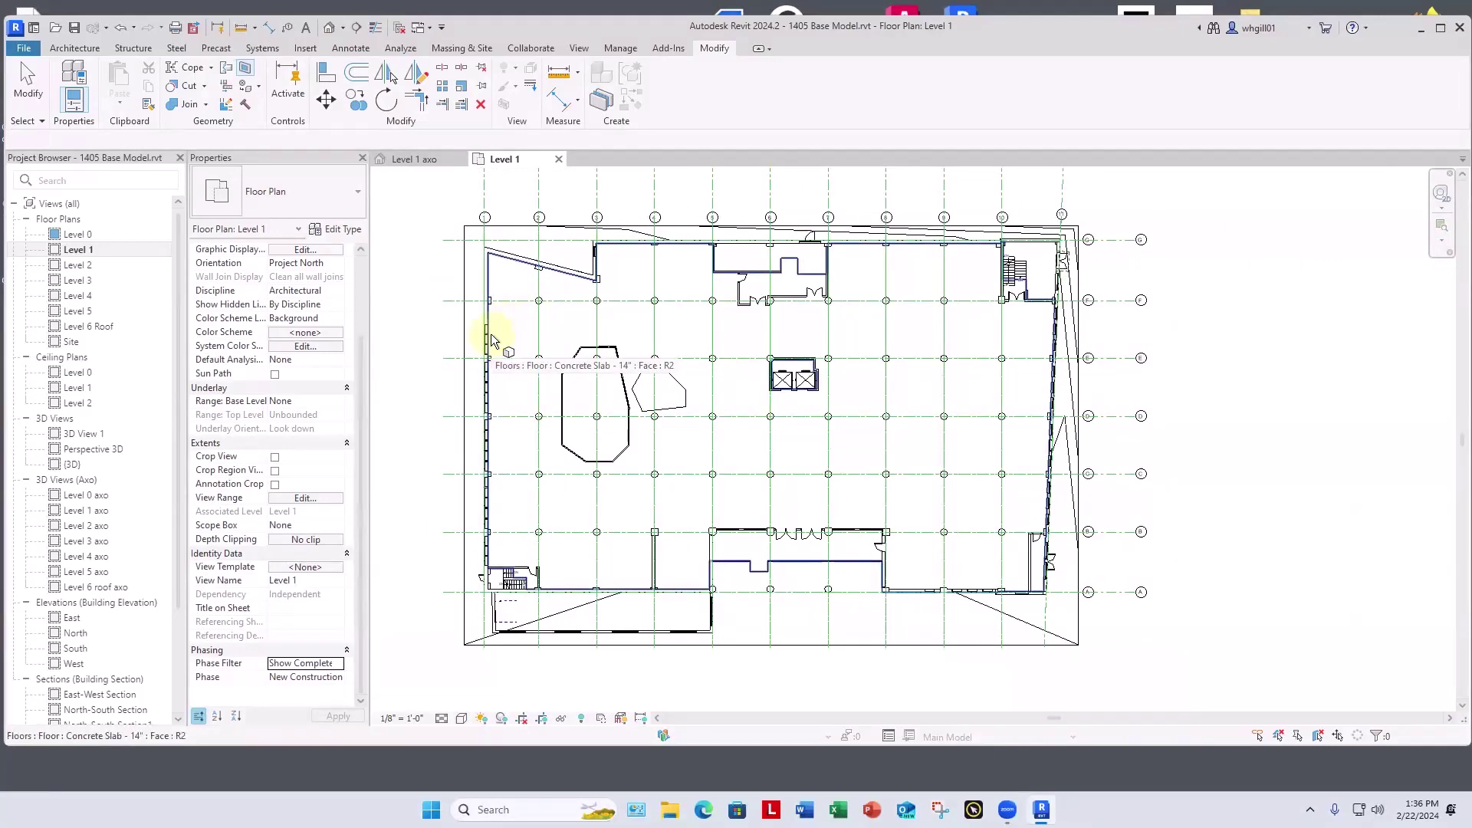
left_click(492, 342)
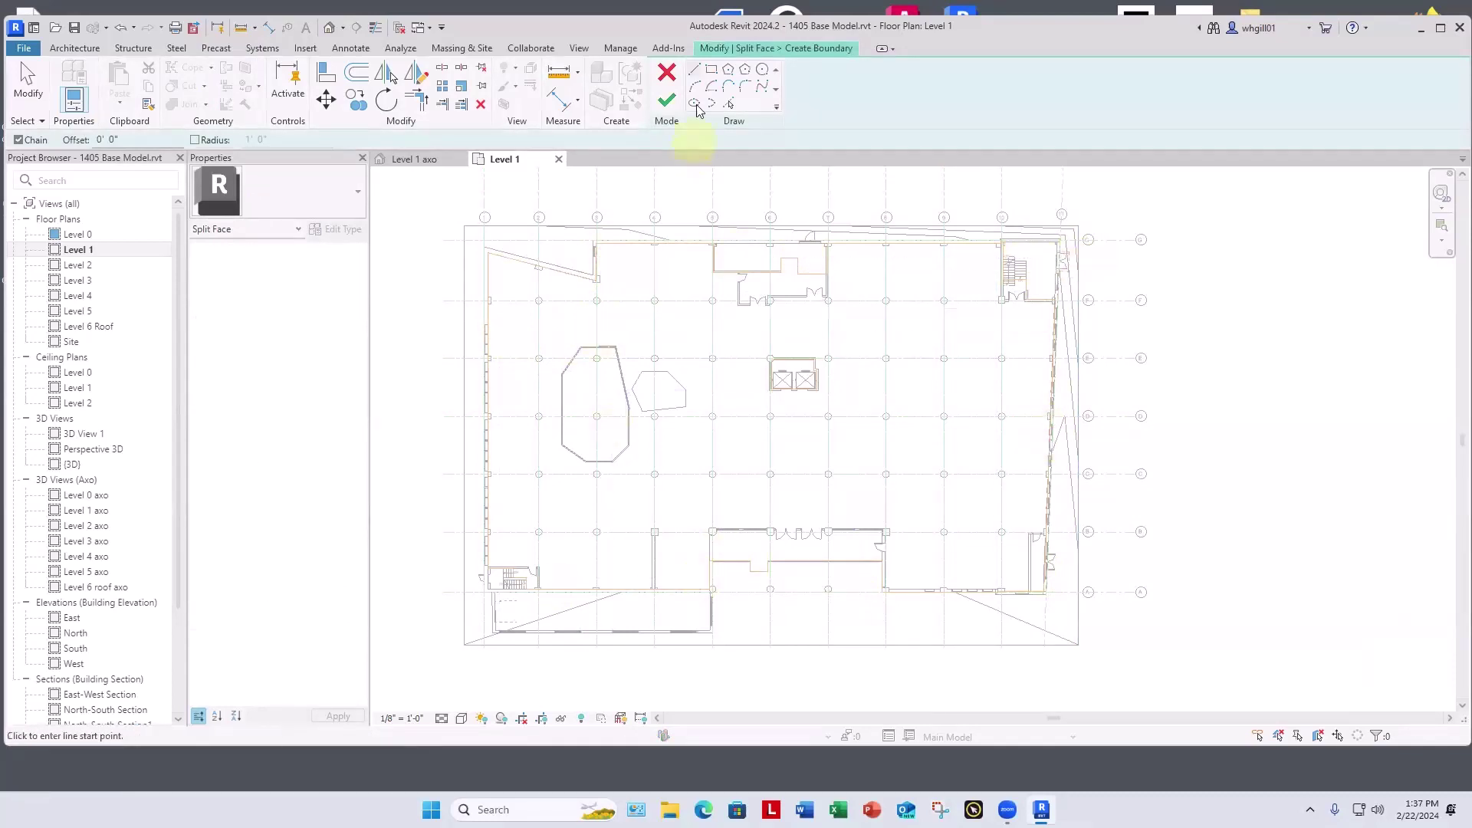
Step: Sketch the split boundary within the linked enclosure's walls, from its upper-left corner down the west side to the lower-left diagonal's end
scroll(591, 376, "up", 6)
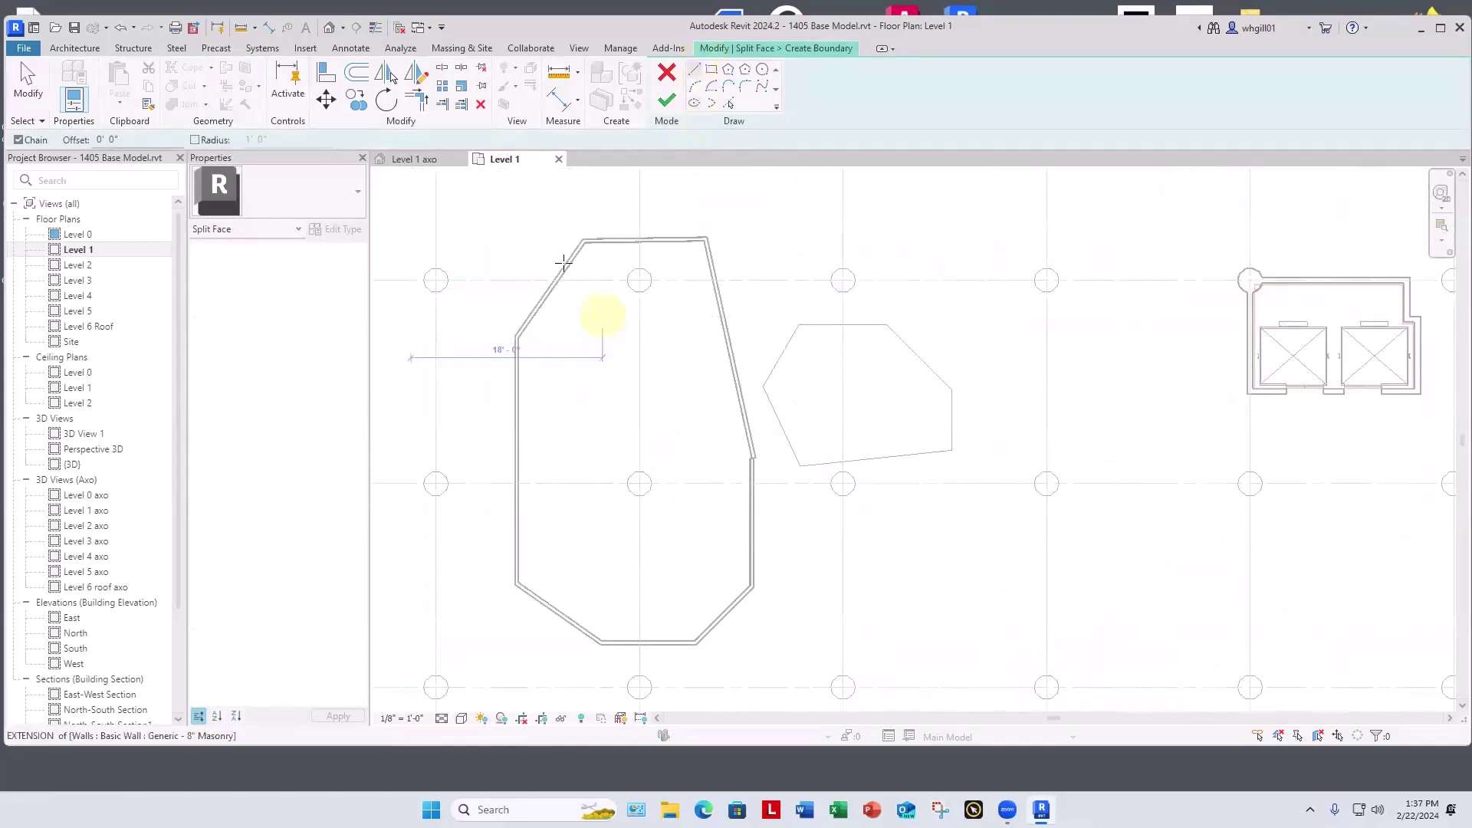
scroll(573, 196, "up", 3)
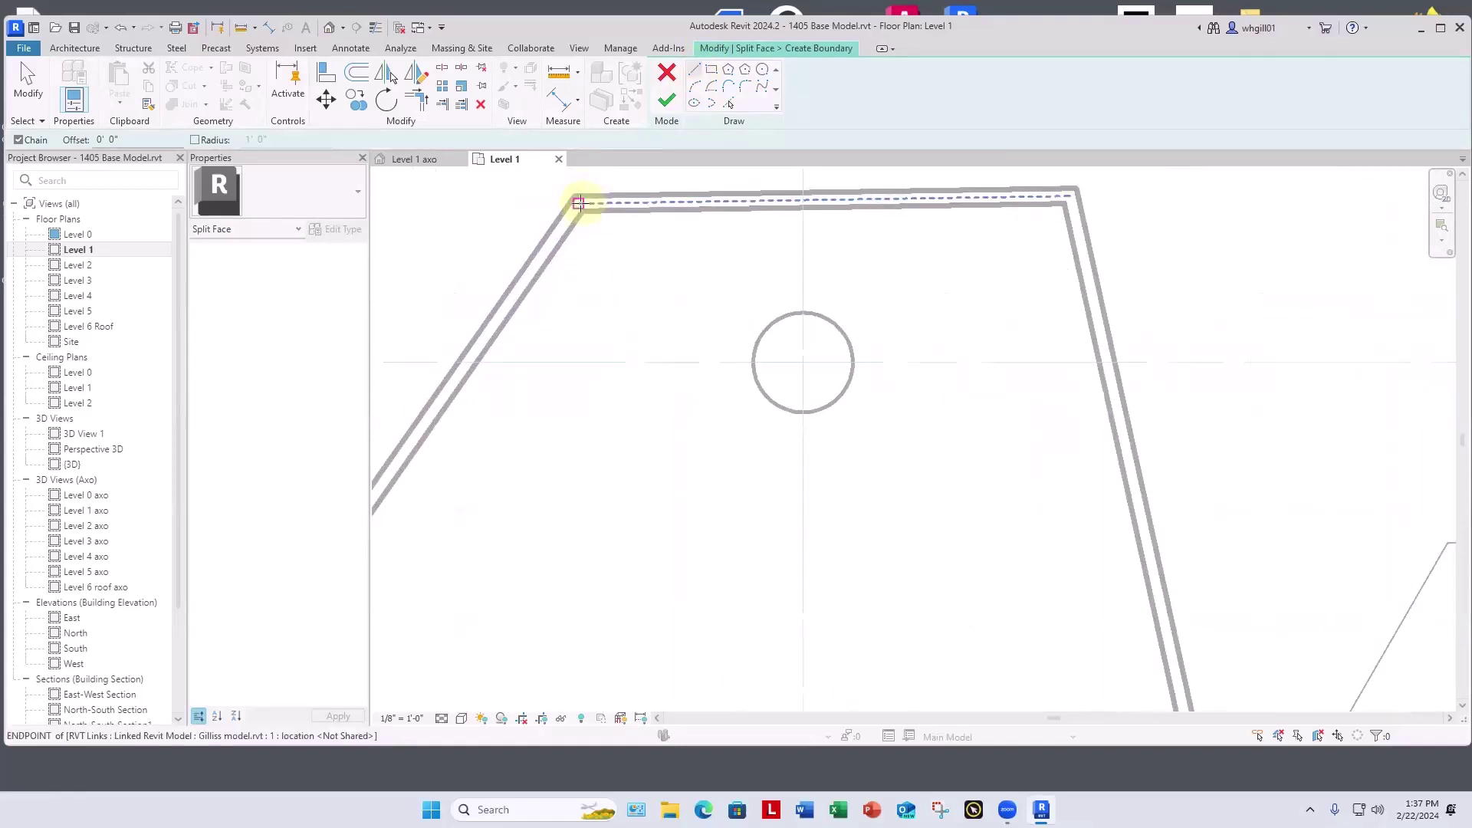
left_click(573, 198)
middle_click_drag(489, 362, 739, 177)
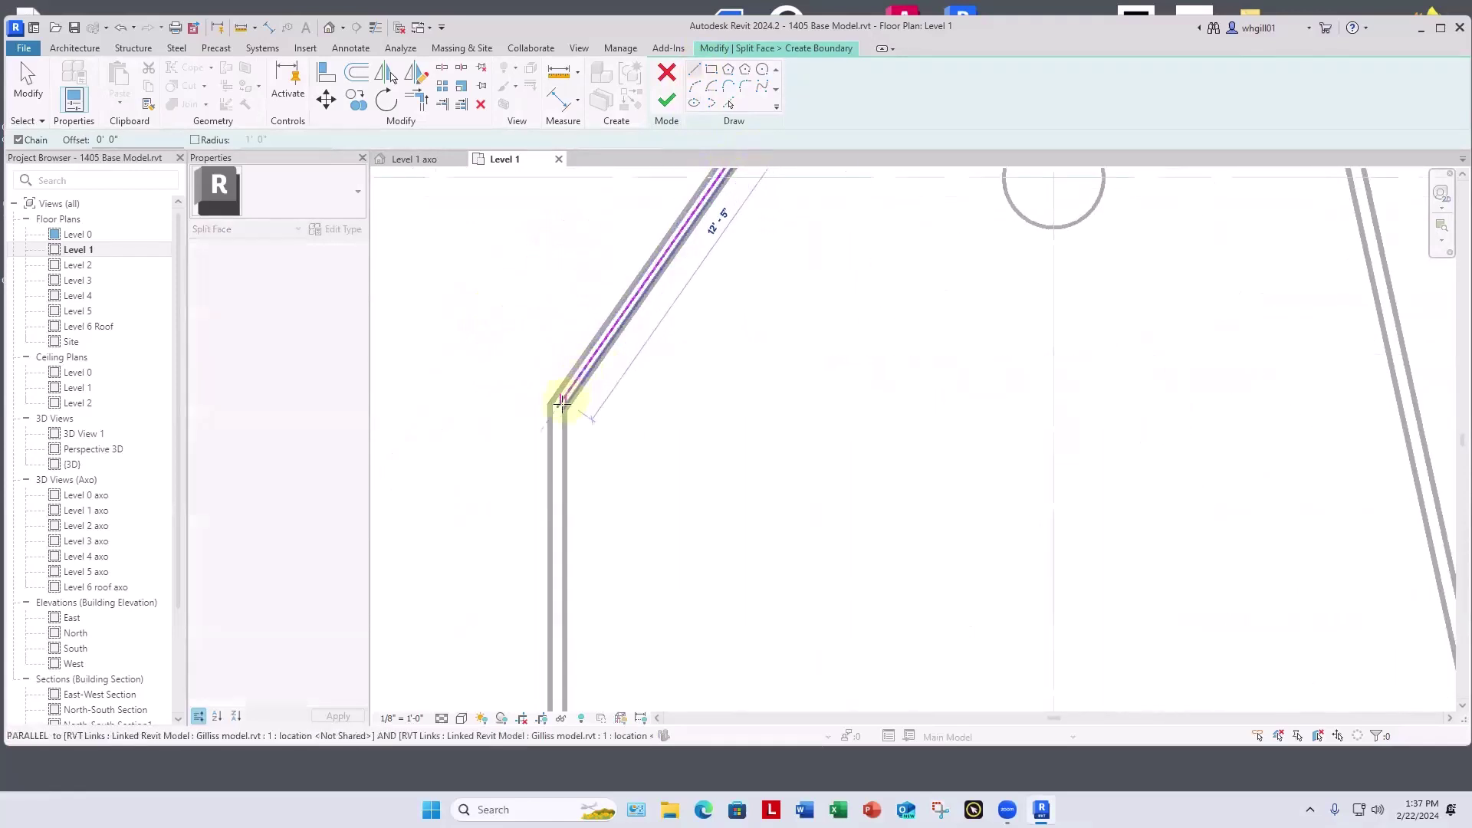
left_click(558, 406)
scroll(559, 418, "down", 3)
middle_click_drag(559, 427, 554, 266)
left_click(549, 586)
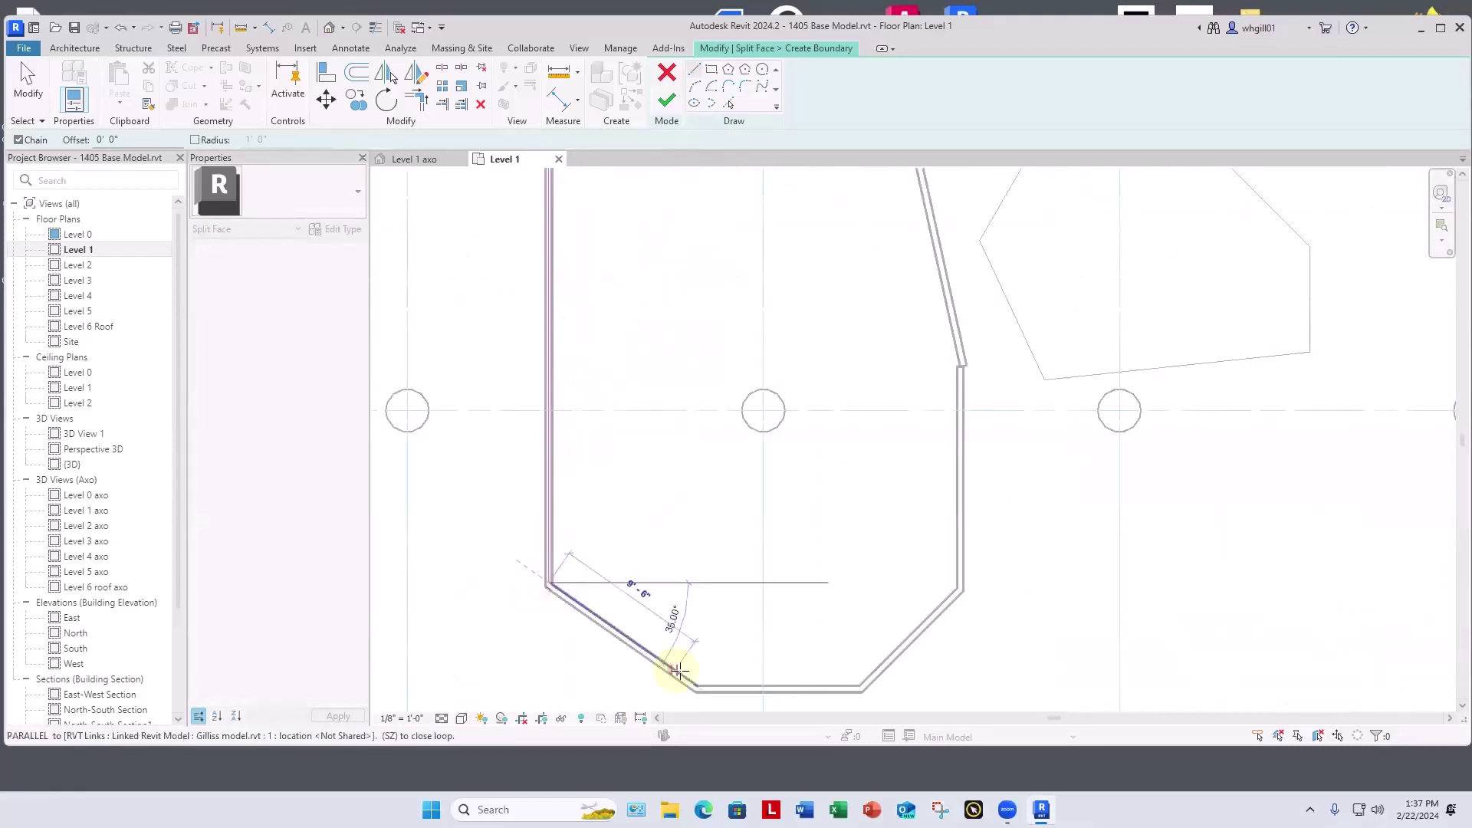
scroll(701, 688, "up", 2)
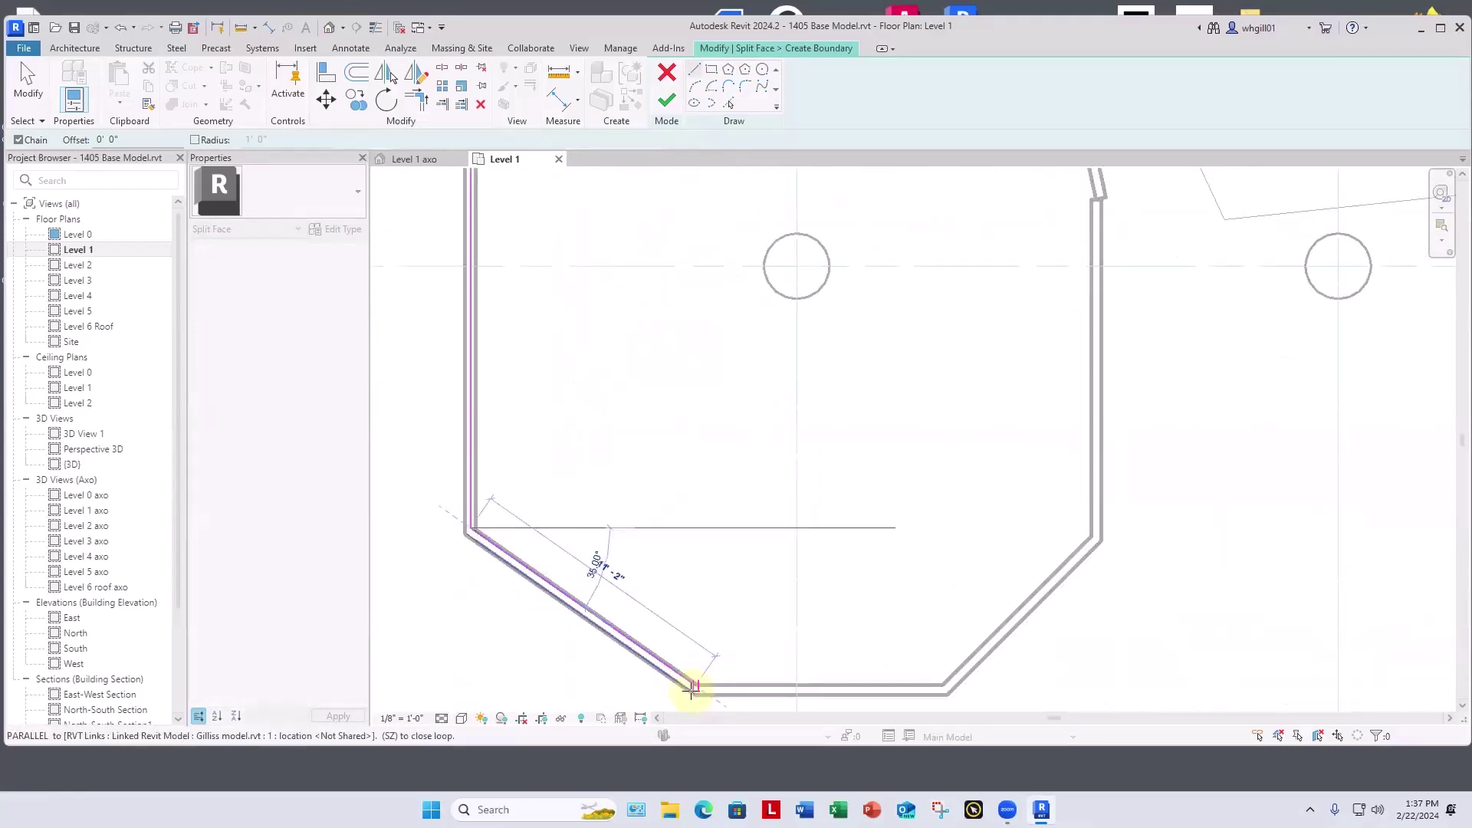
scroll(691, 692, "up", 3)
left_click(691, 692)
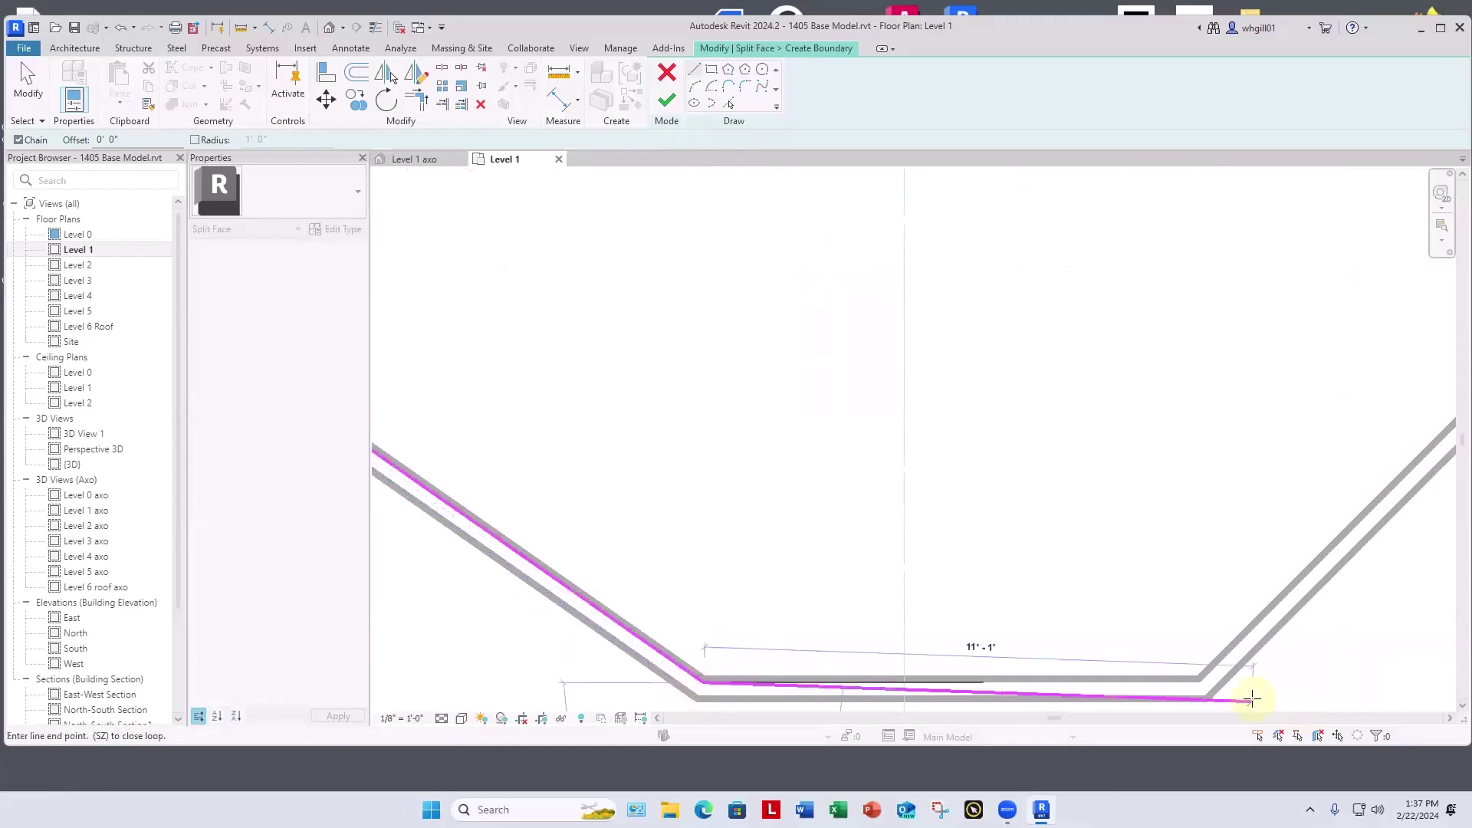
Step: Continue the split boundary along the 10'-0" bottom wall, the lower-right diagonal and the vertical east wall
left_click(1199, 682)
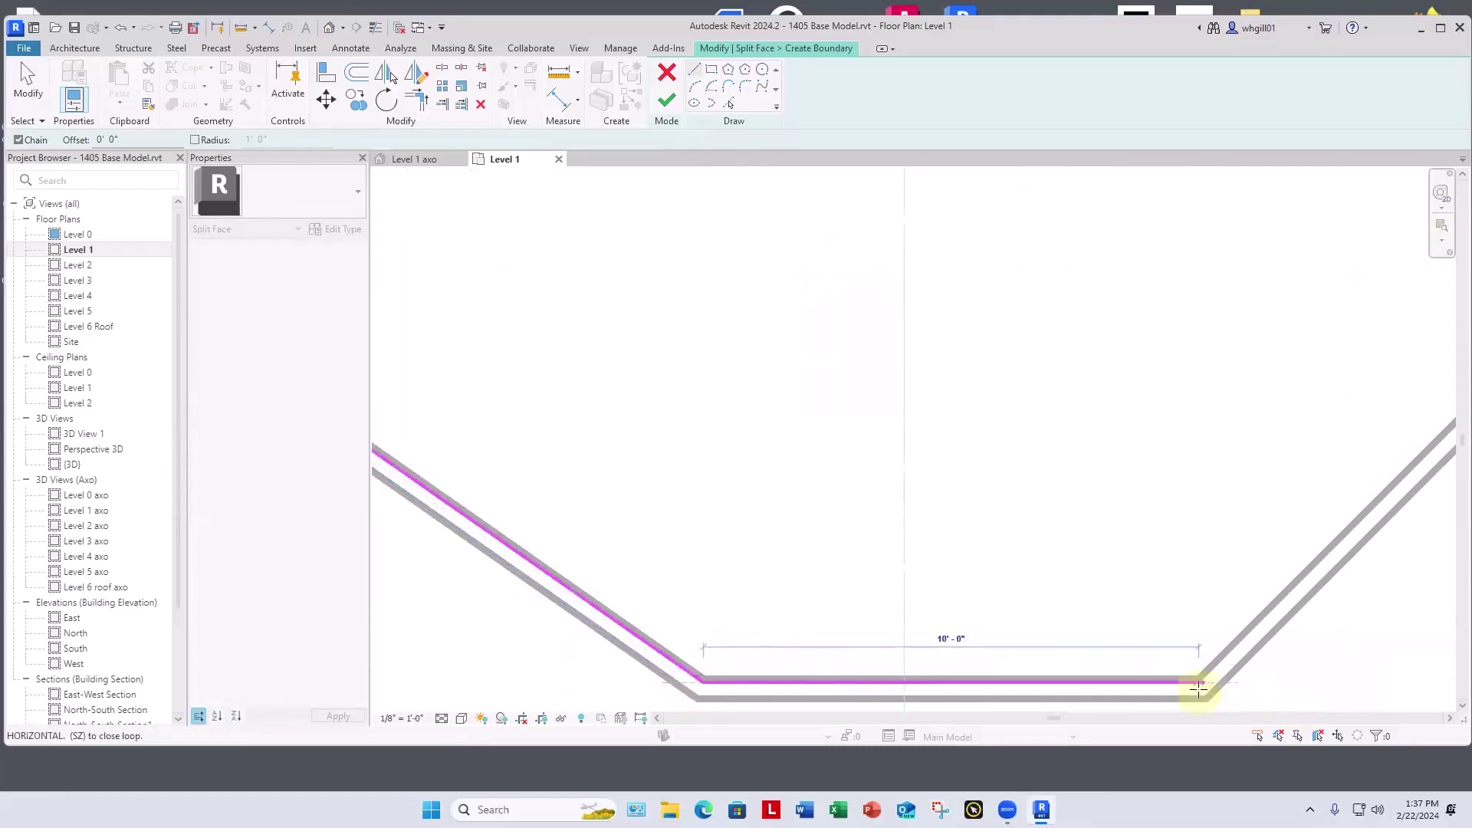
scroll(1221, 665, "down", 1)
middle_click_drag(1225, 670, 47, 807)
middle_click_drag(388, 600, 1063, 439)
left_click(963, 458)
middle_click_drag(963, 460, 958, 819)
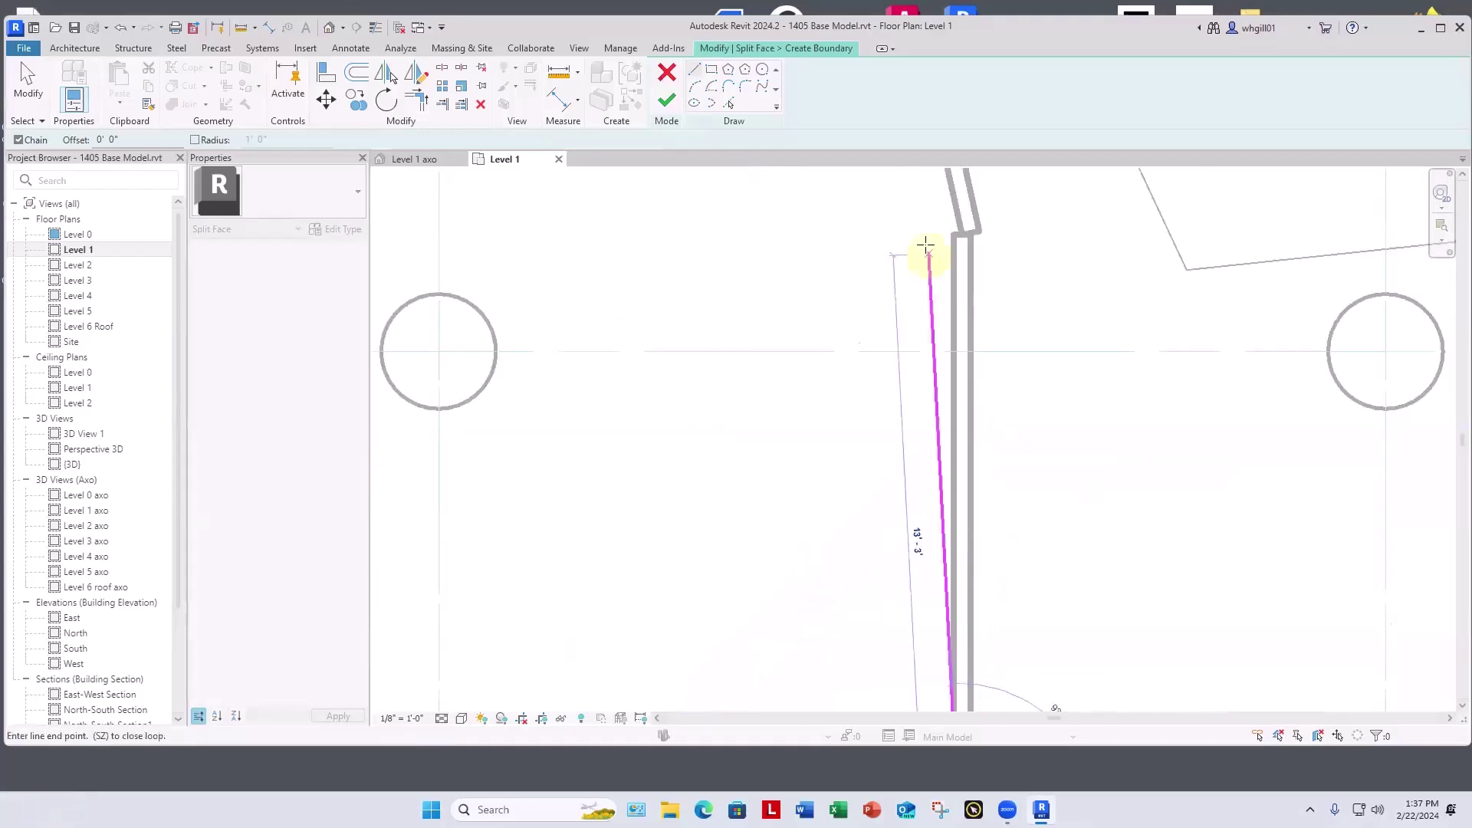
left_click(968, 223)
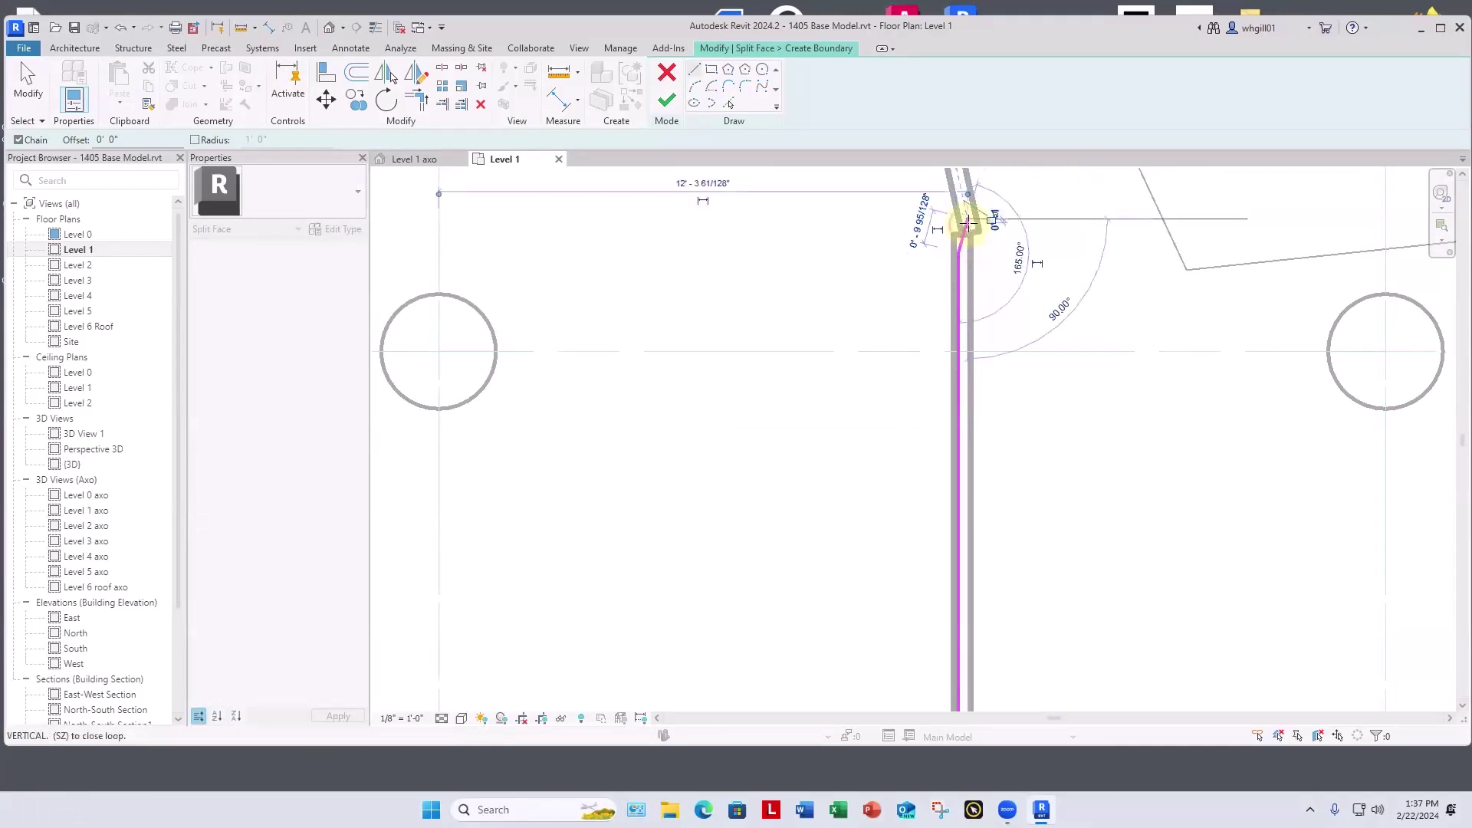
Step: Trace the slanted east wall and the top wall to close the split boundary at its starting corner, and finish the sketch
middle_click_drag(1048, 424, 1172, 819)
middle_click_drag(1052, 335, 1157, 822)
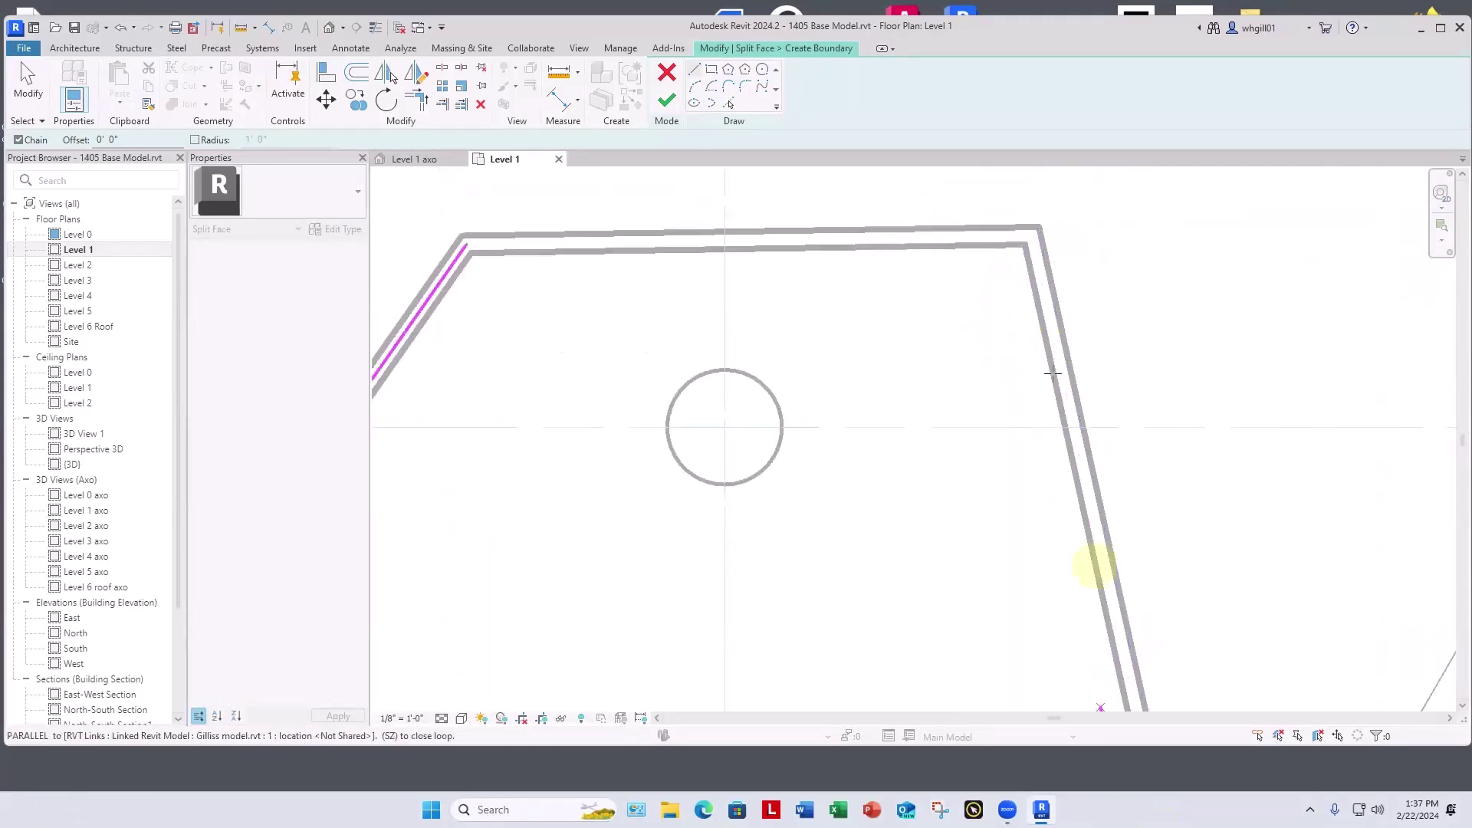
scroll(1112, 700, "down", 1)
left_click(1035, 298)
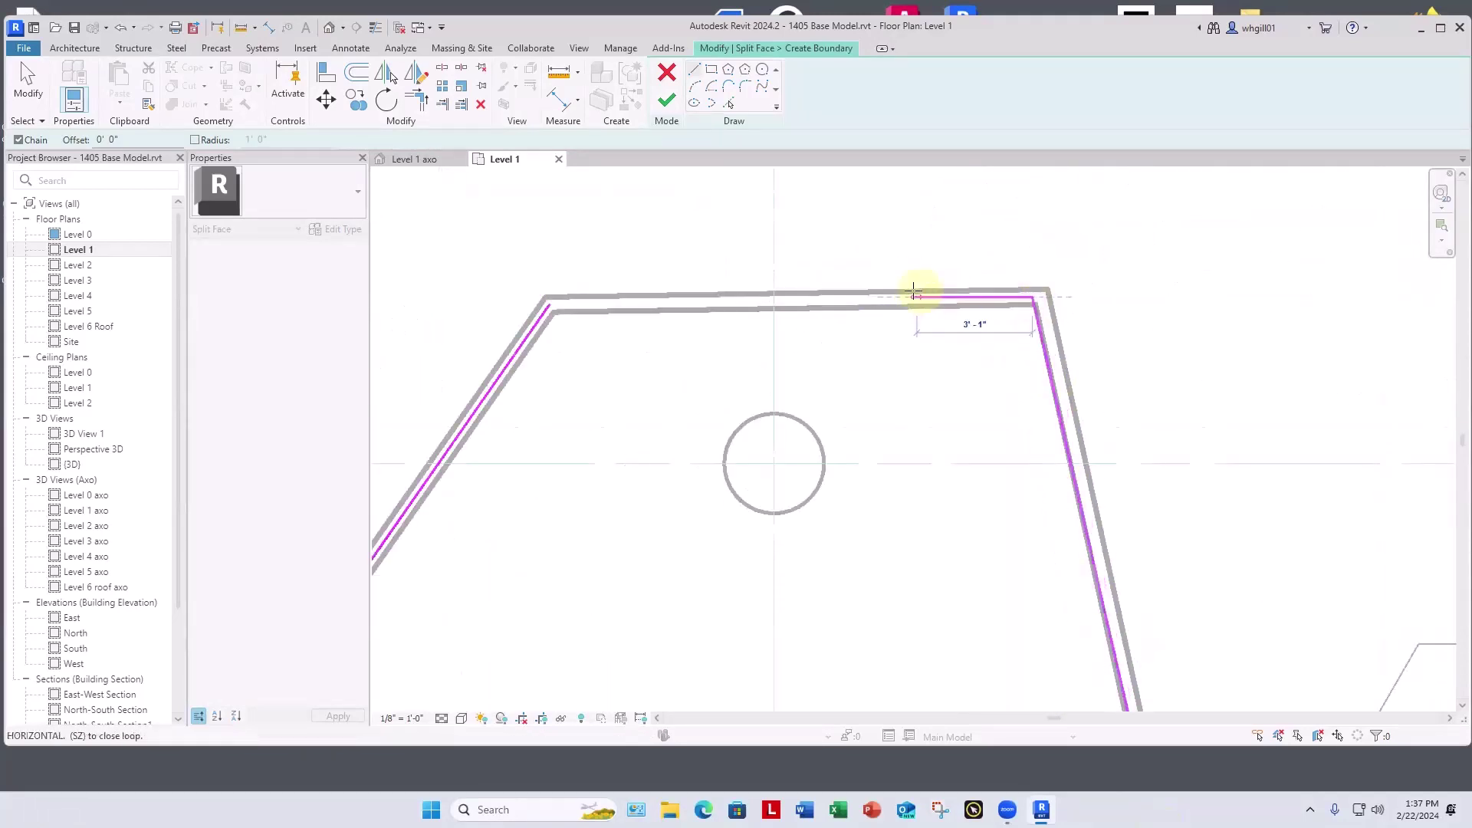
left_click(550, 304)
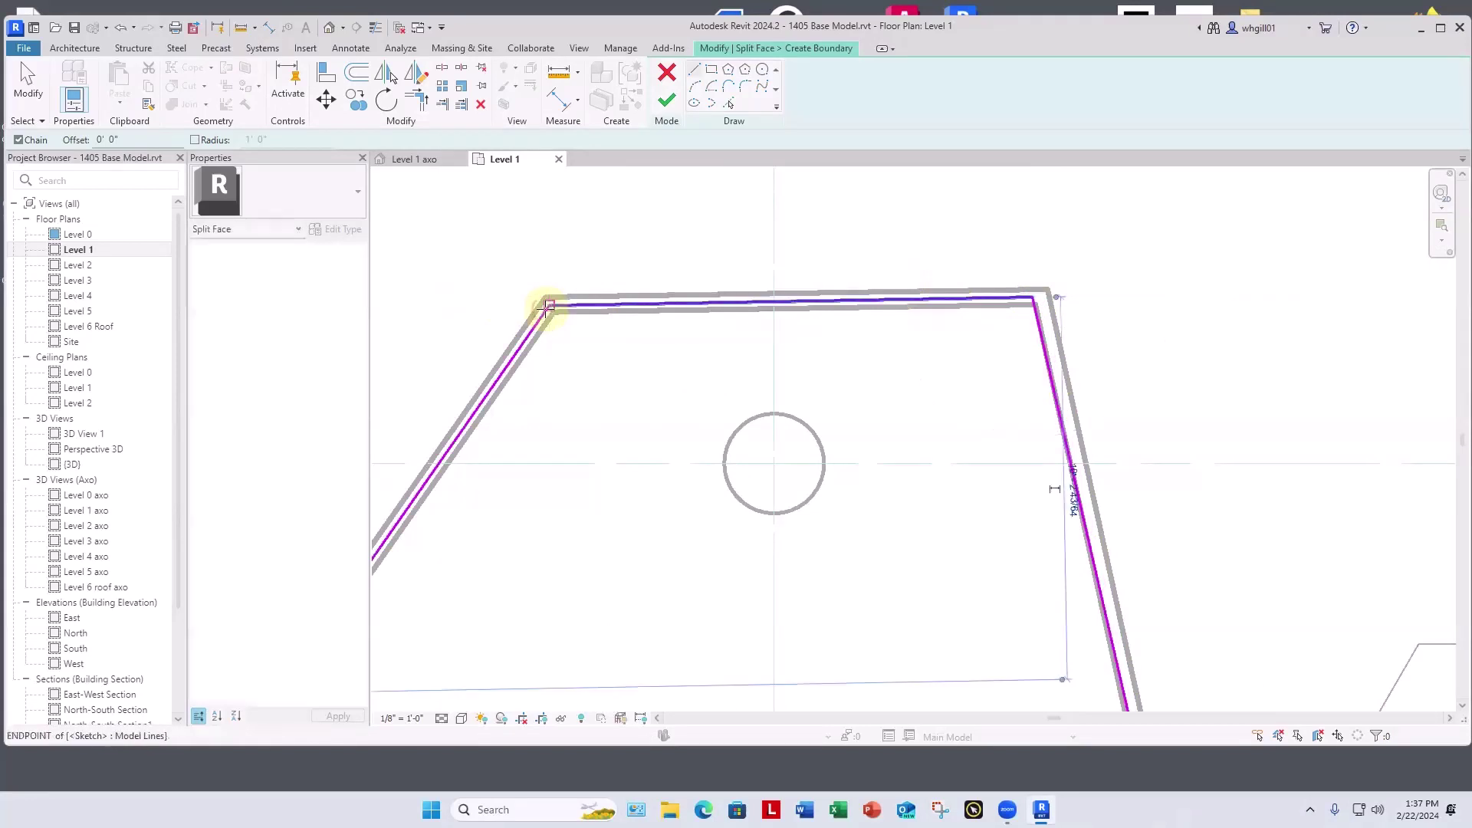
key("Escape")
key("Escape")
scroll(589, 275, "down", 5)
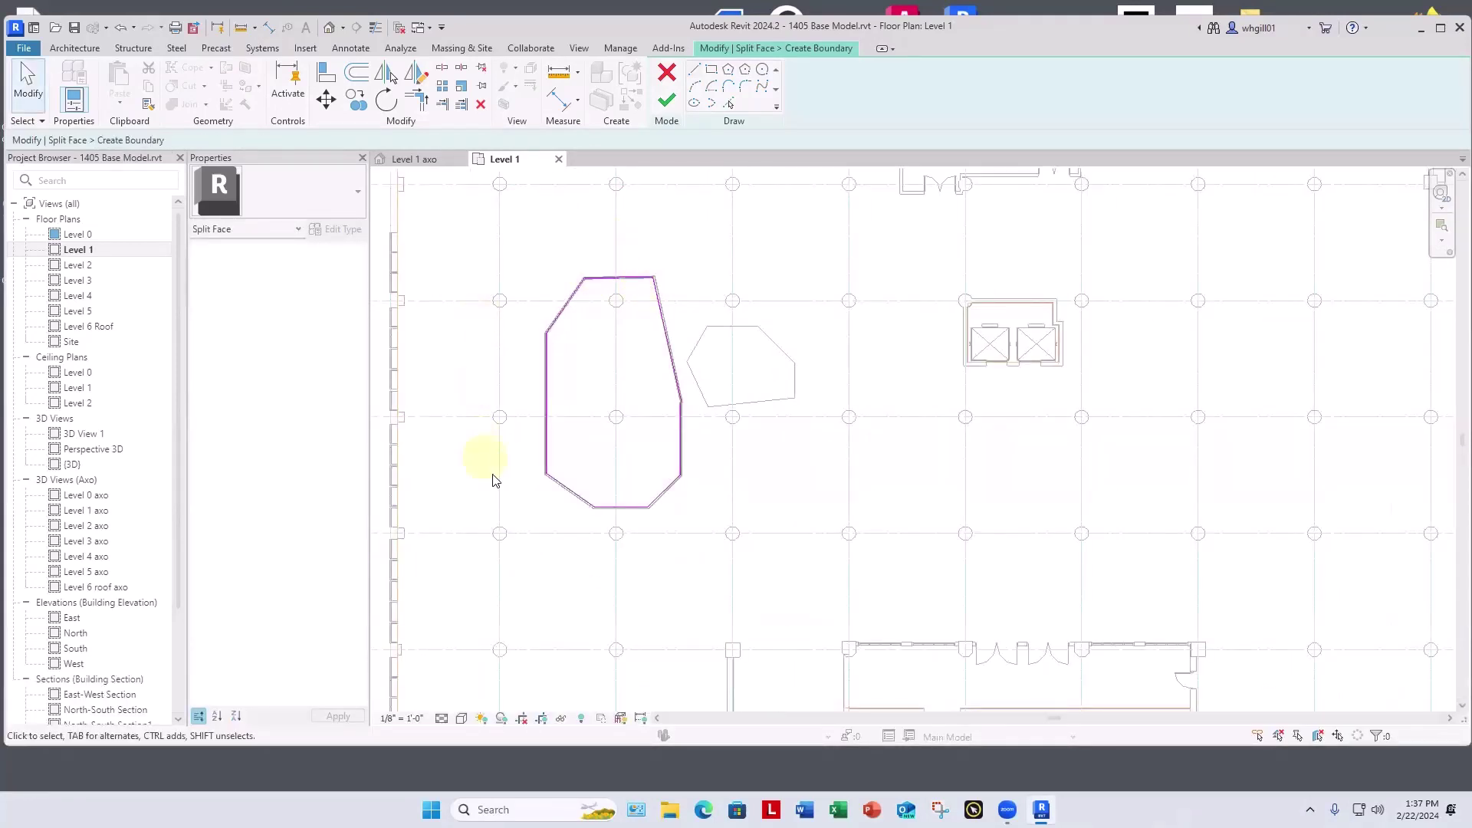
left_click(667, 101)
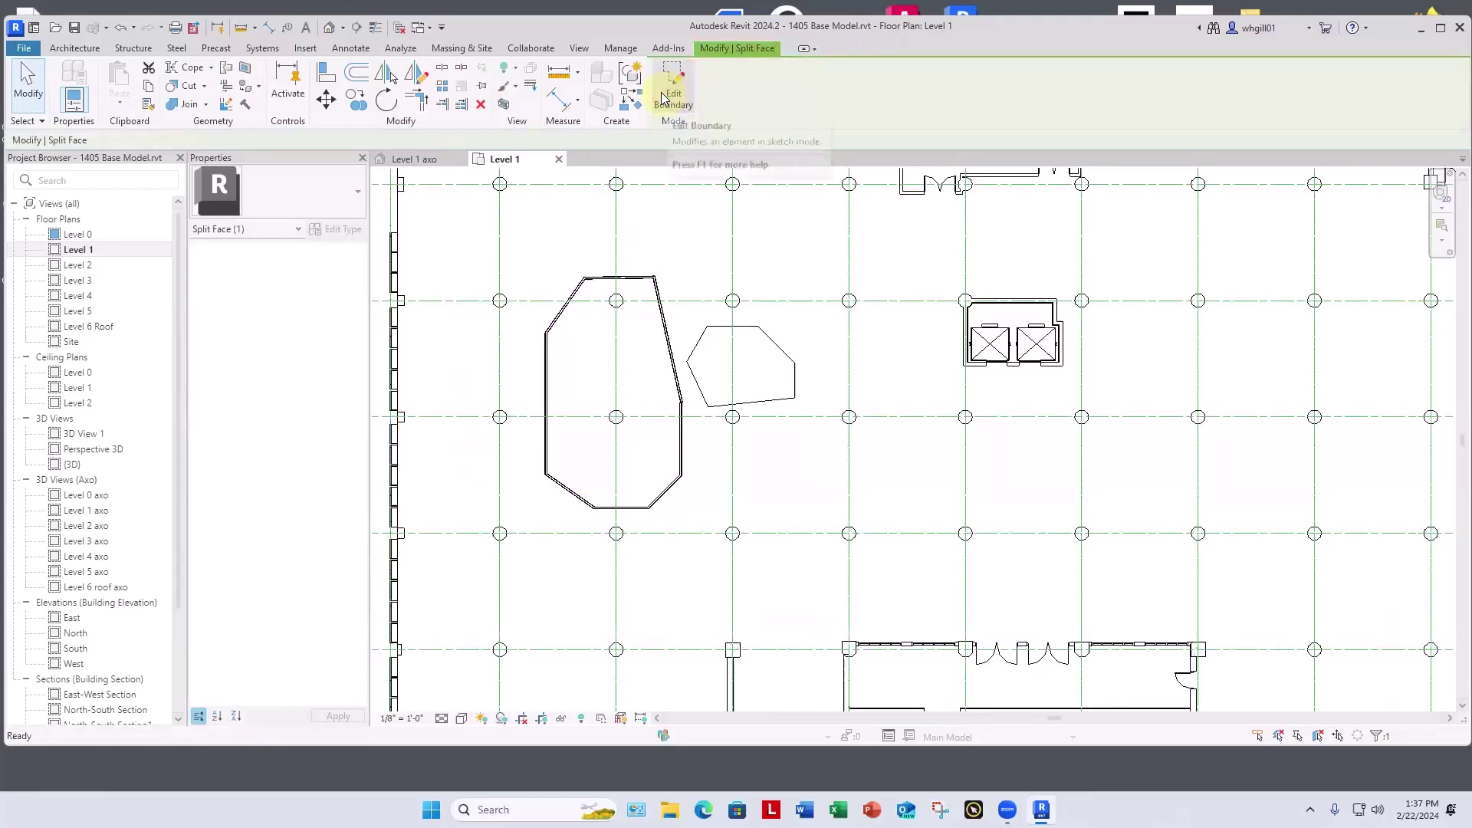
Step: Set the visual style to Realistic and paint the split floor region inside the linked walls with the Carpet (1) material
left_click(464, 719)
left_click(480, 702)
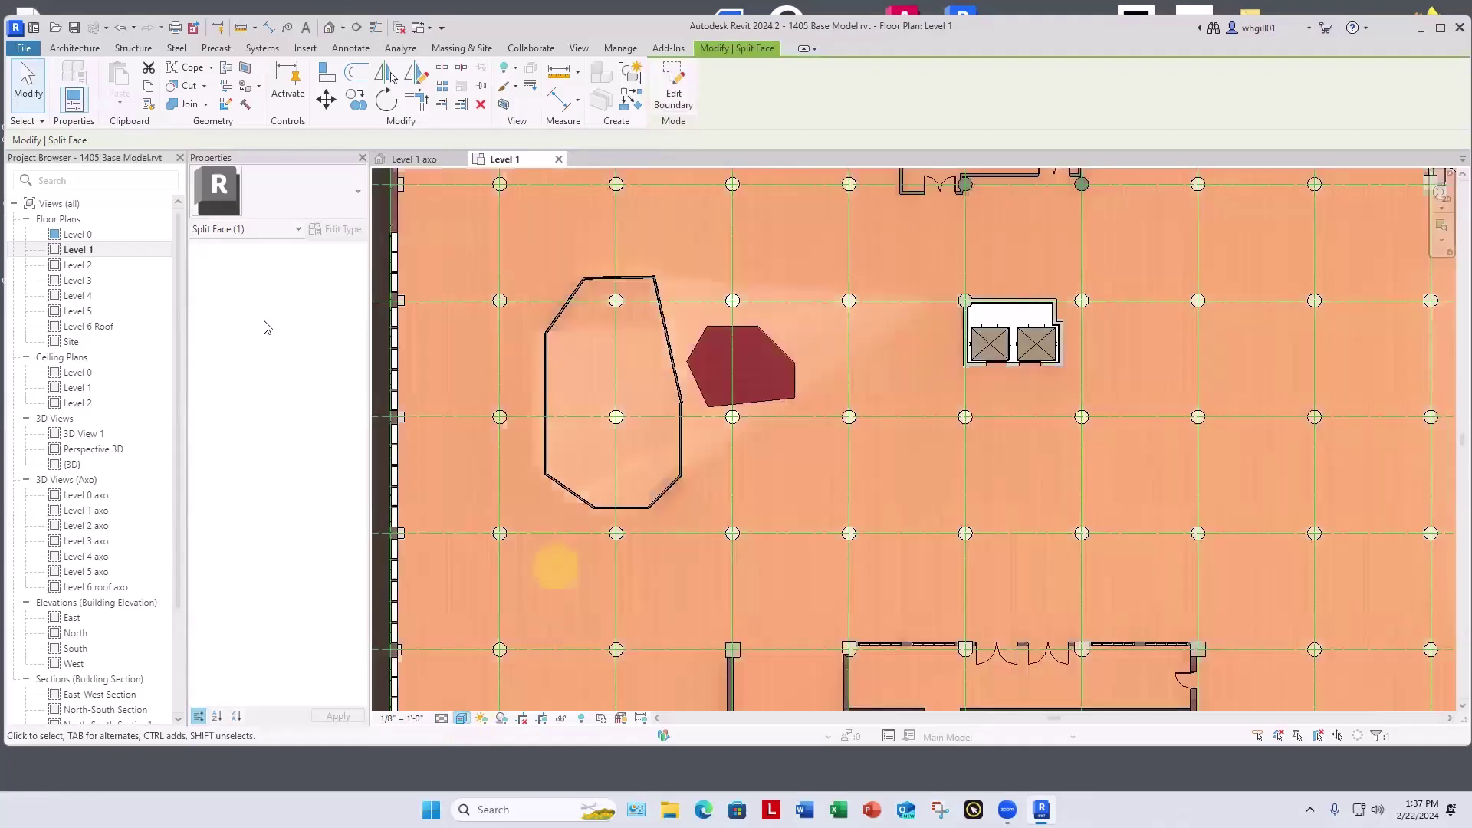
key("p")
key("t")
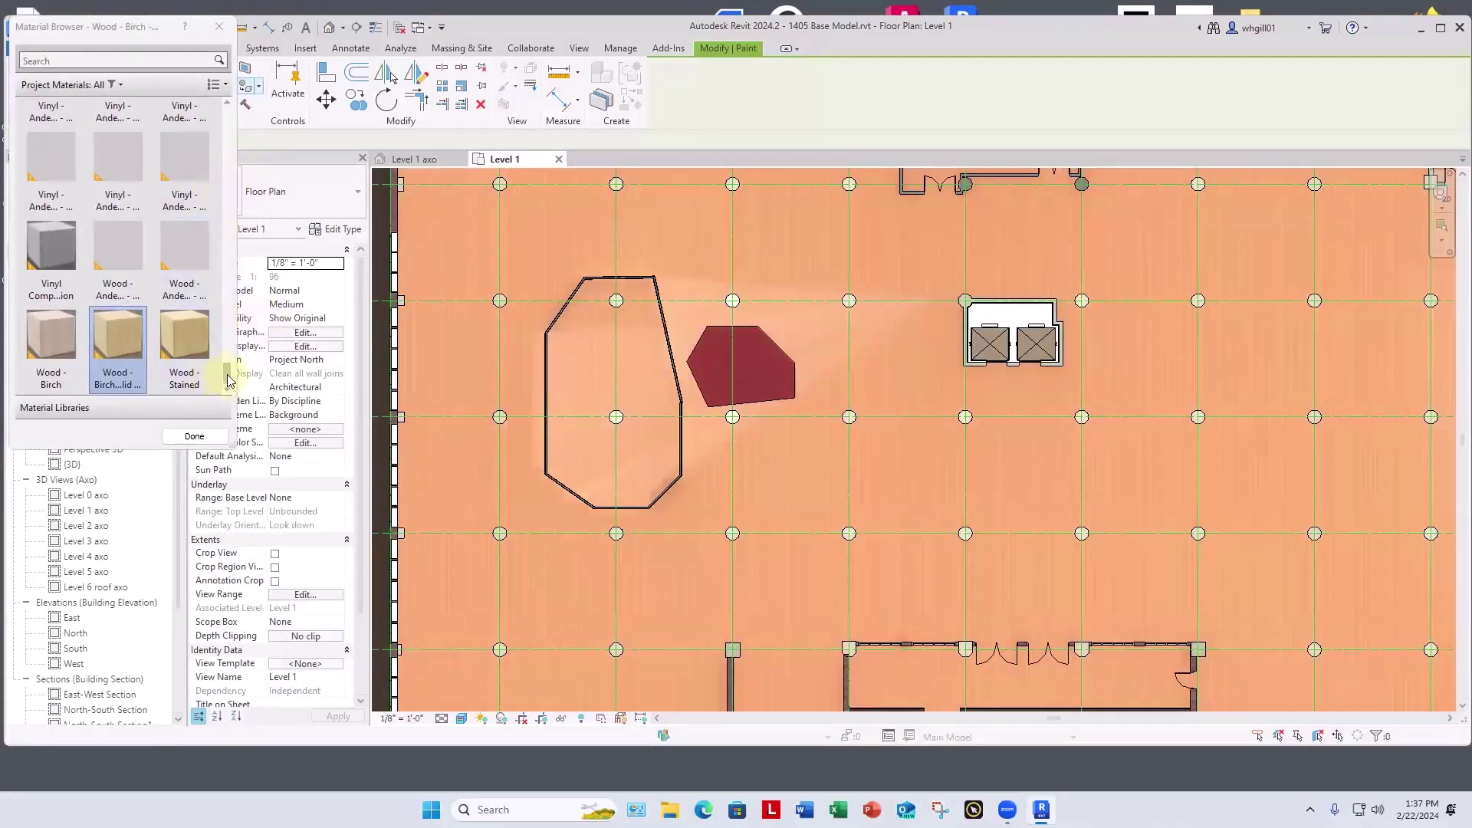
left_click_drag(228, 377, 243, 179)
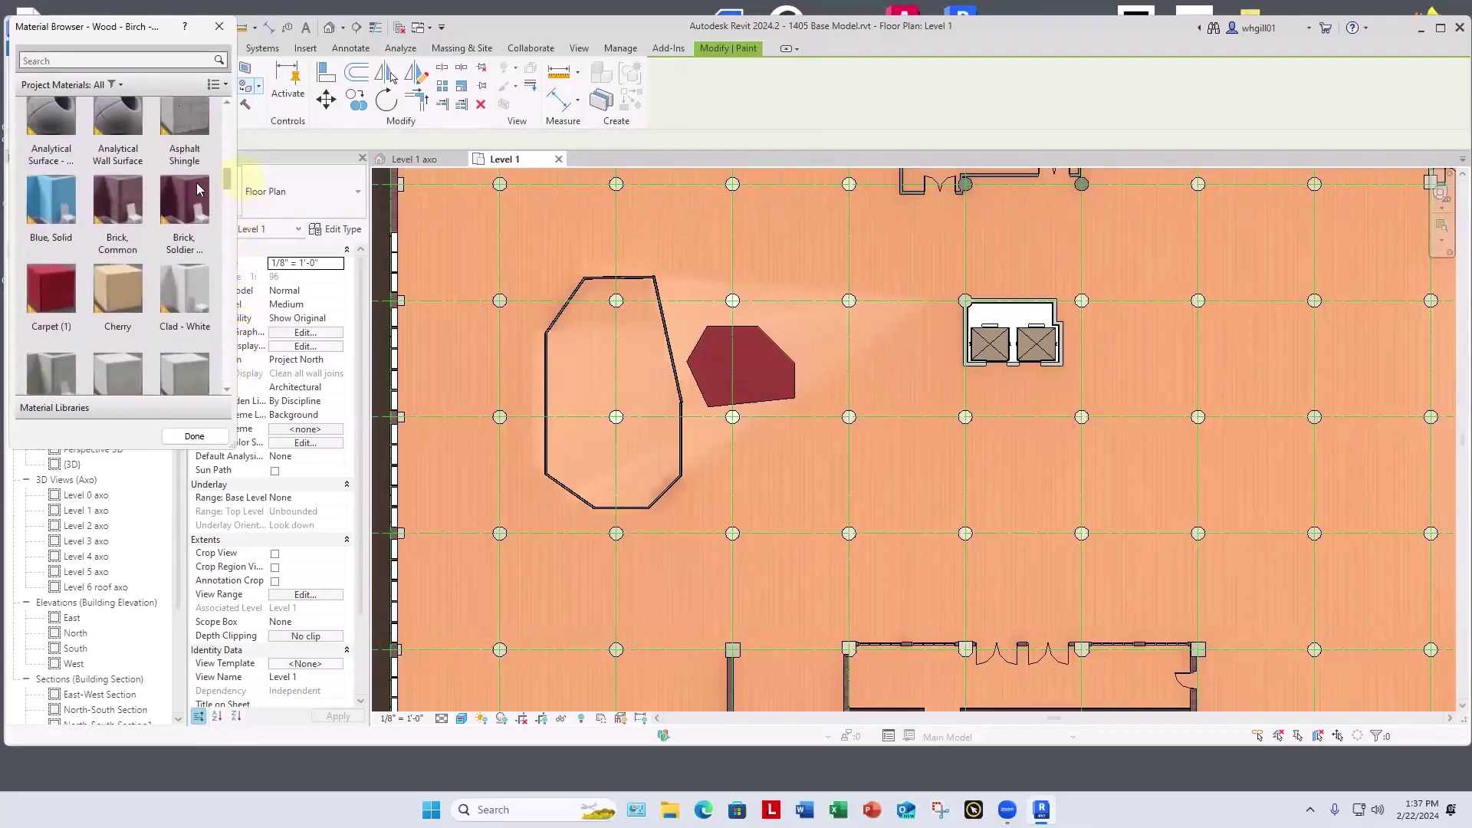
left_click(51, 288)
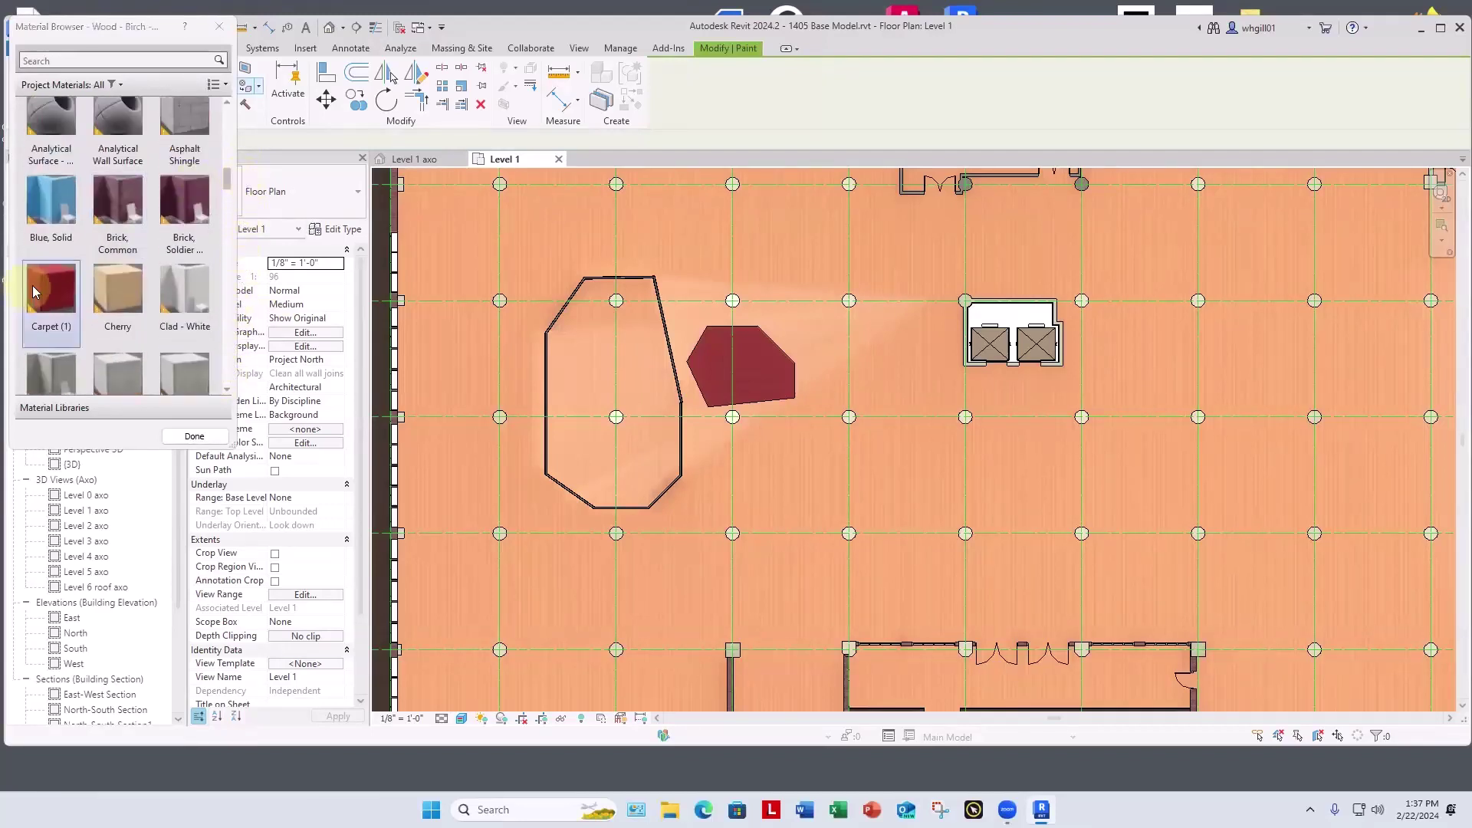
left_click(589, 381)
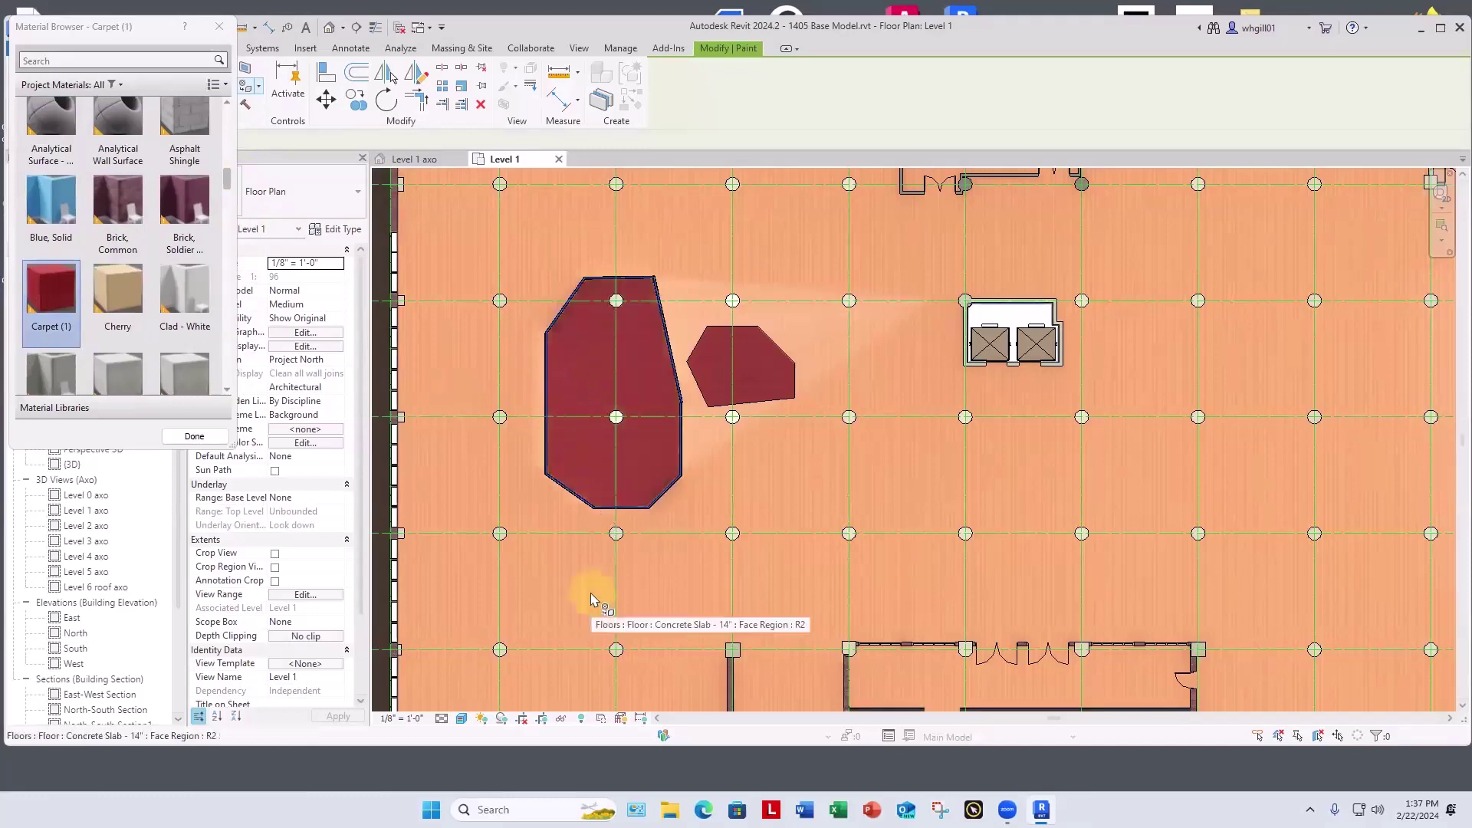
key("Escape")
Step: Open the Level 1 axo view and set its phase to New Construction and its phase filter to Show Complete
scroll(590, 592, "down", 5)
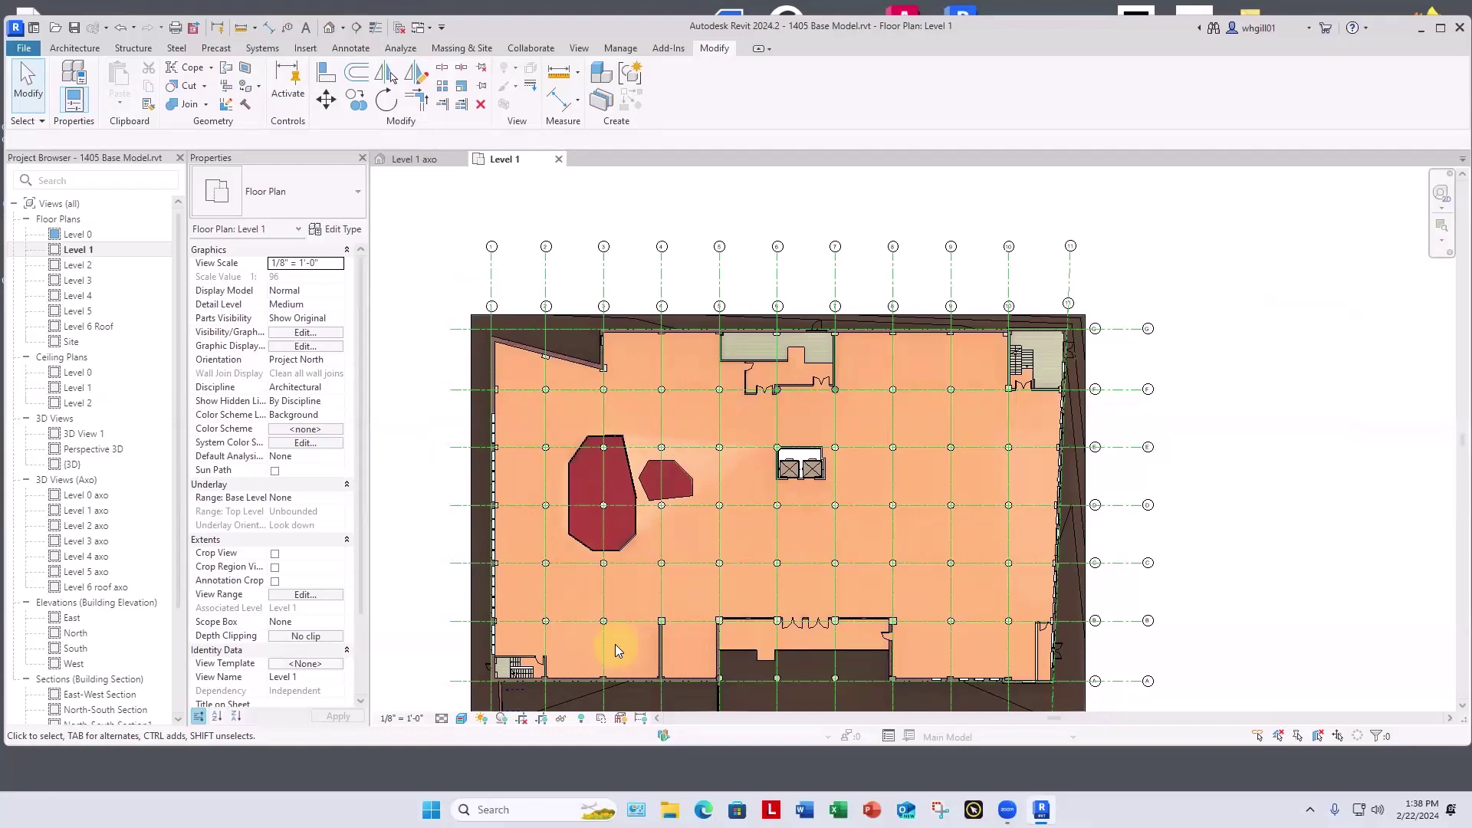
left_click(415, 160)
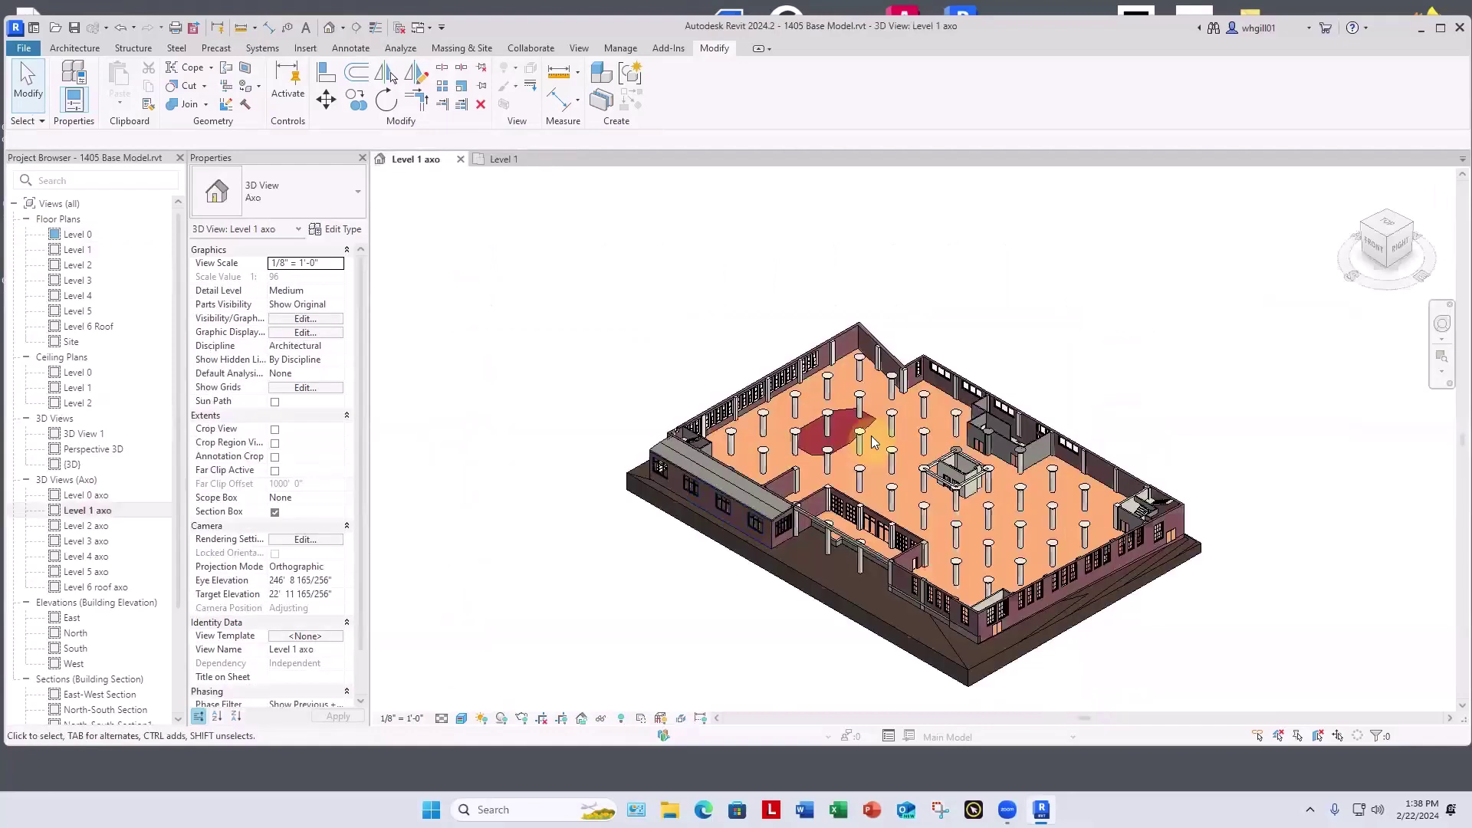
scroll(849, 443, "up", 1)
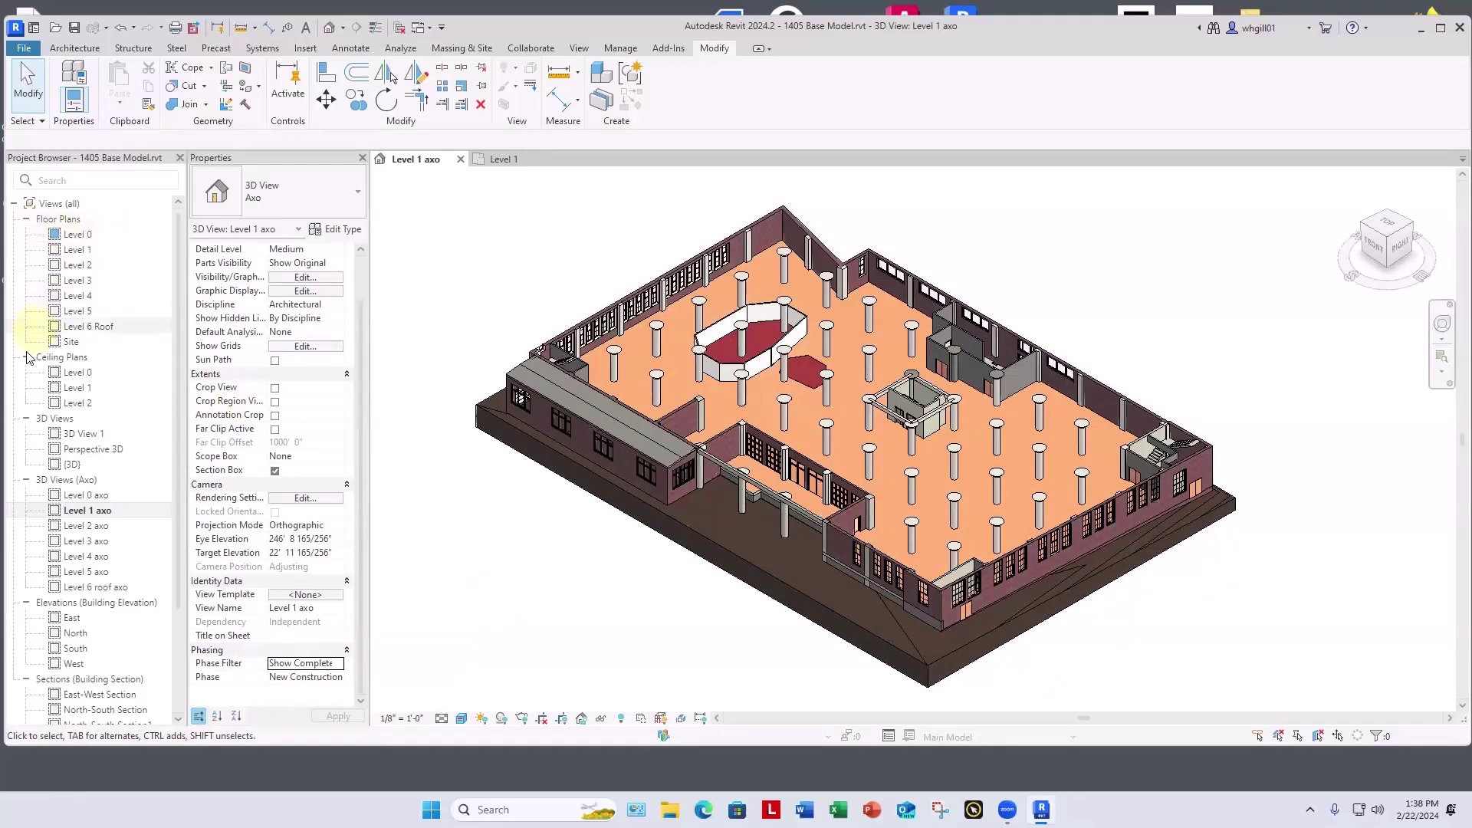
Step: Set all views from the Level 0 floor plan through the West elevation to phase filter Show Complete and phase New Construction
left_click(26, 419)
left_click(25, 419)
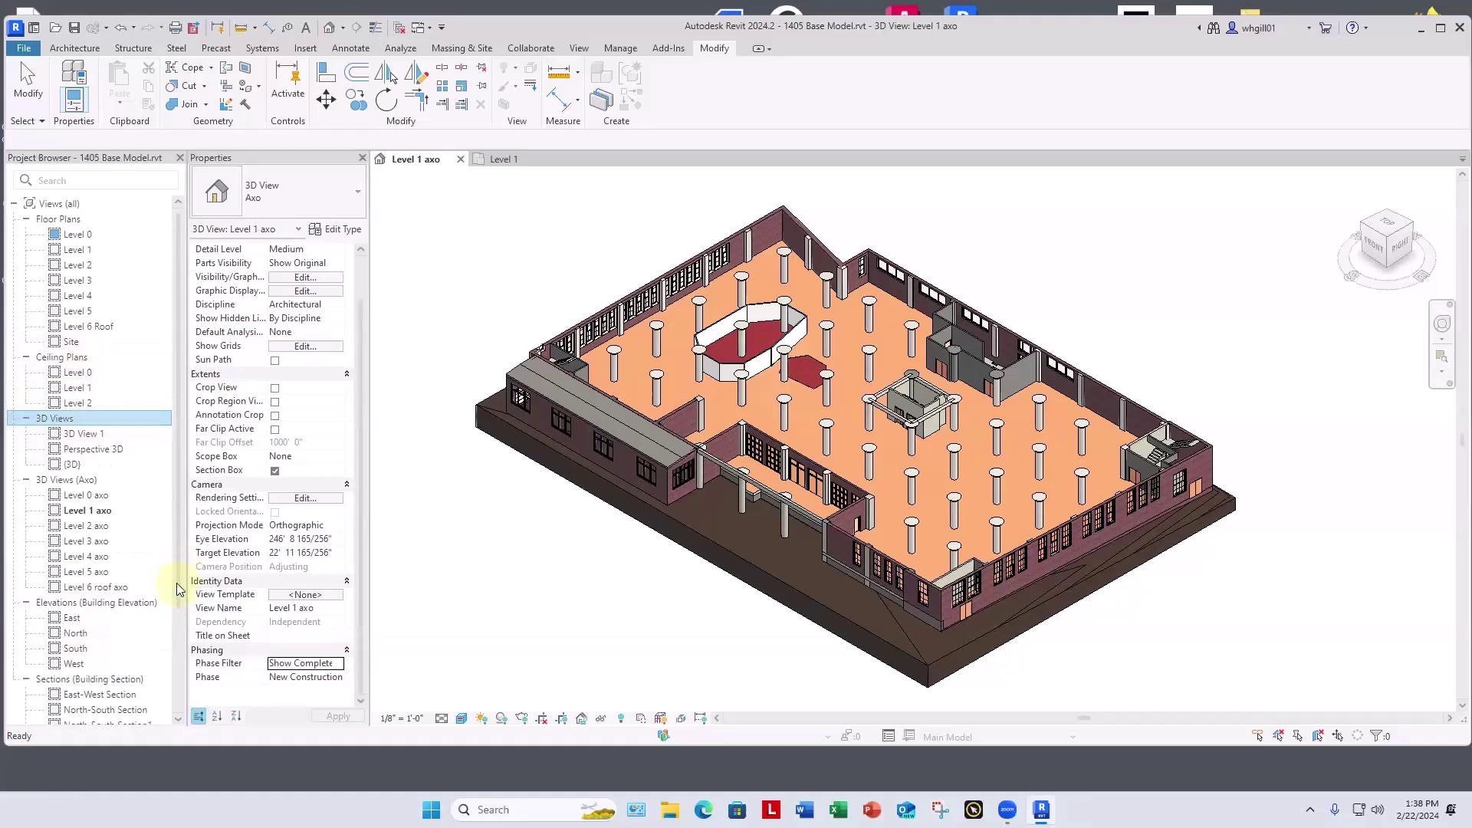
mouse_move(176, 589)
left_mouse_down()
mouse_move(182, 622)
mouse_move(190, 606)
left_mouse_up()
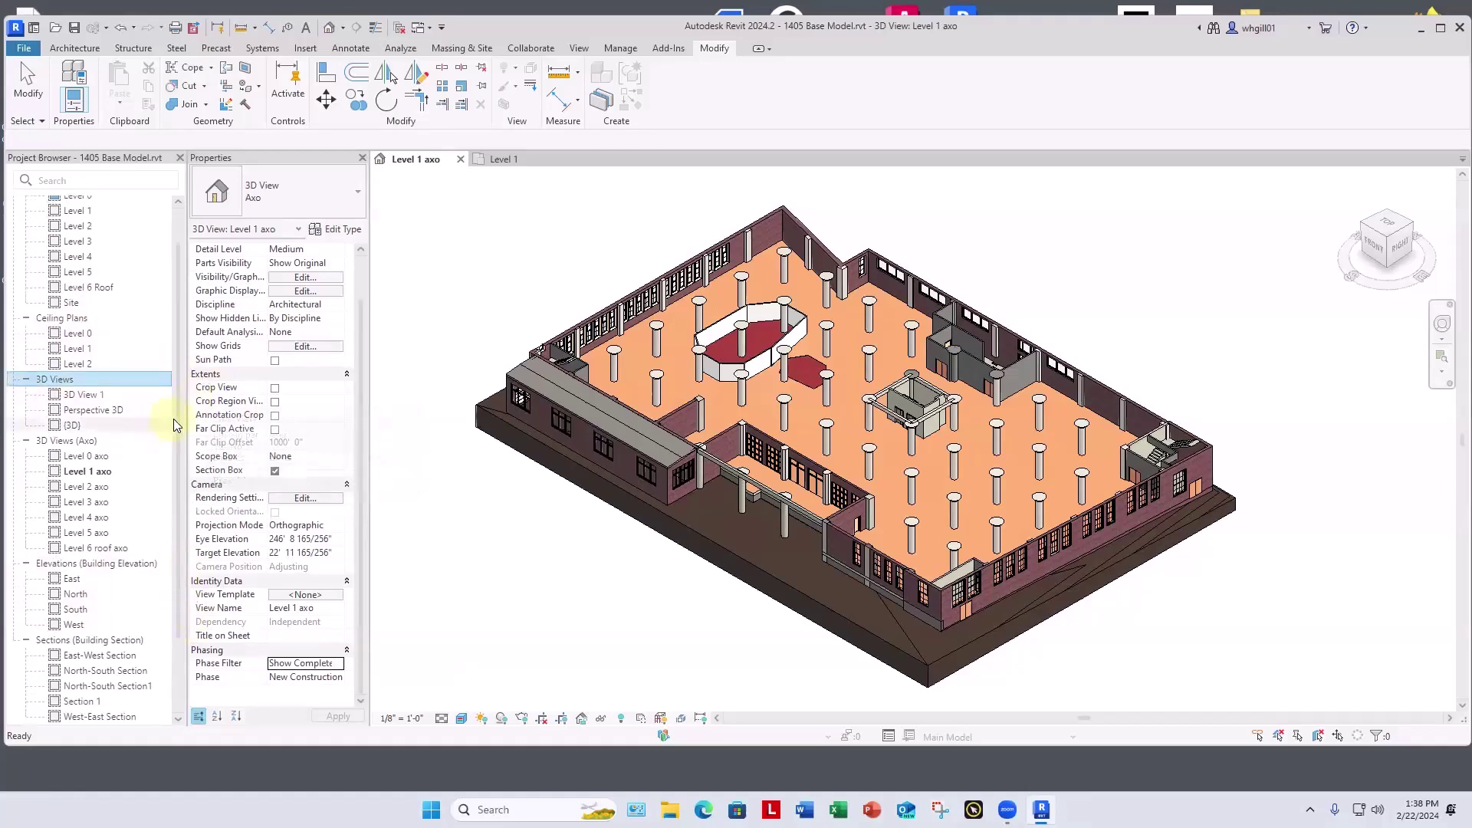
scroll(77, 253, "up", 1)
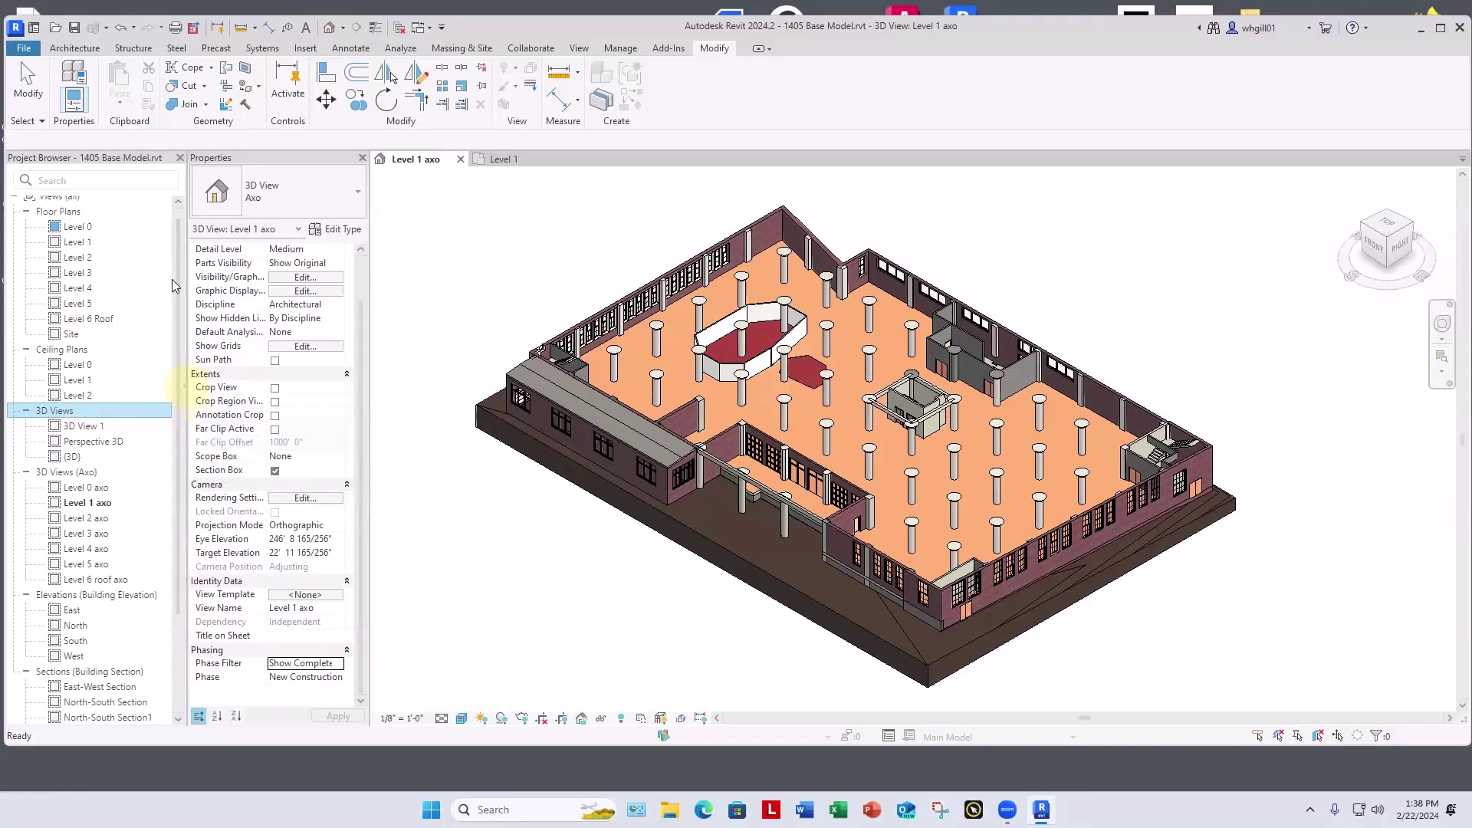
left_click(83, 225)
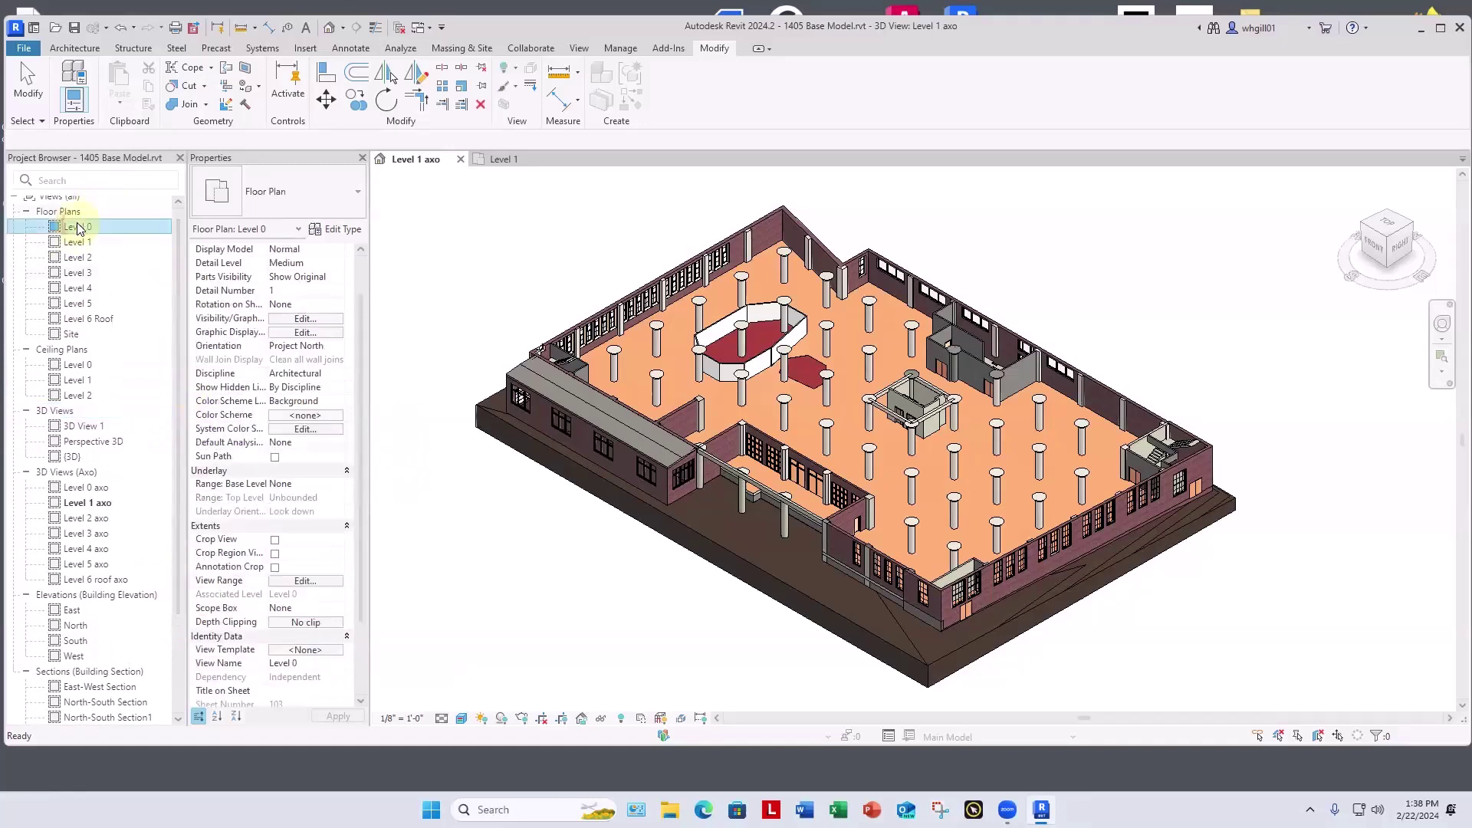
left_click(74, 657, "shift")
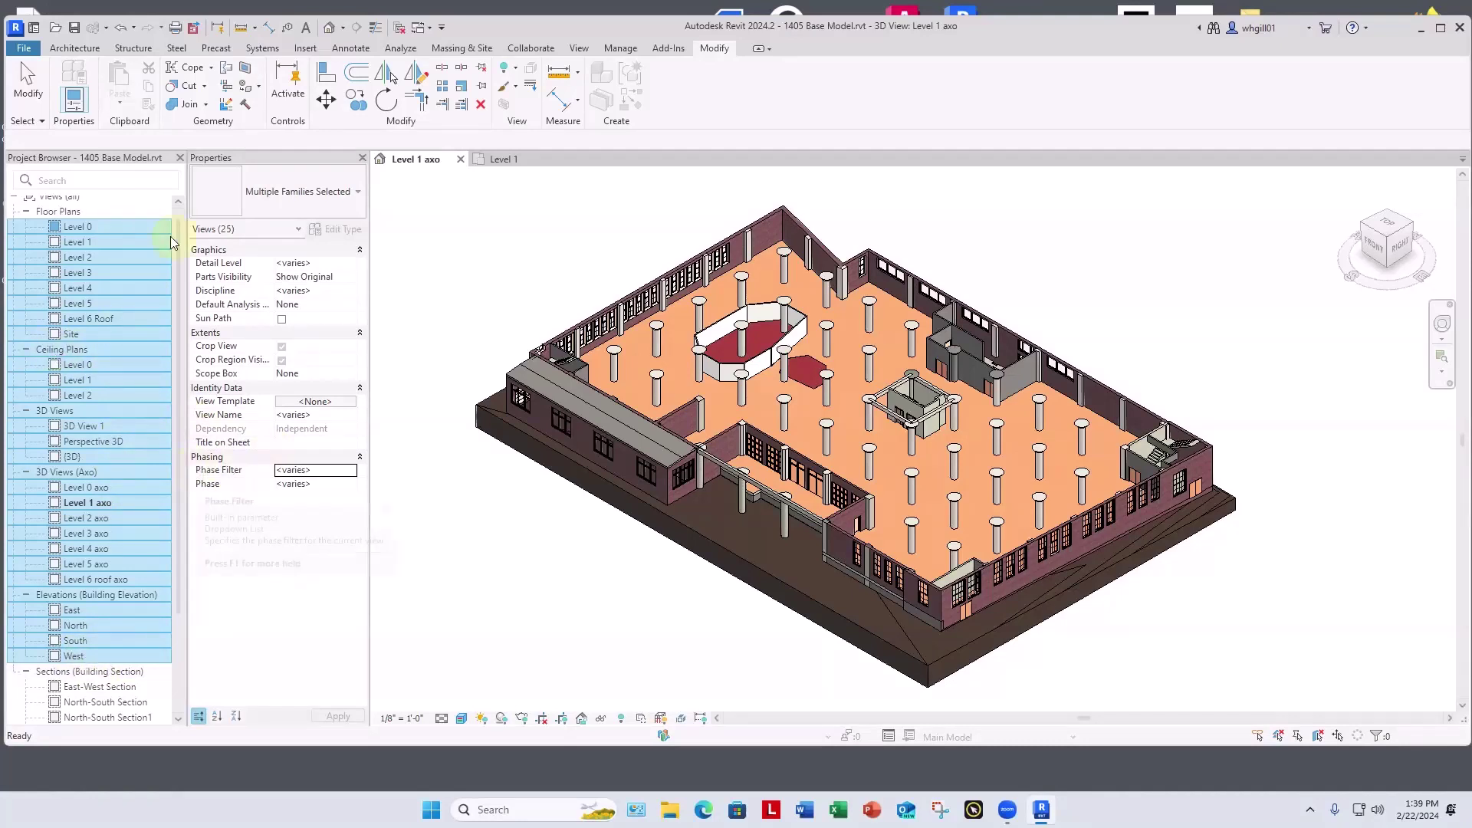
left_click(351, 471)
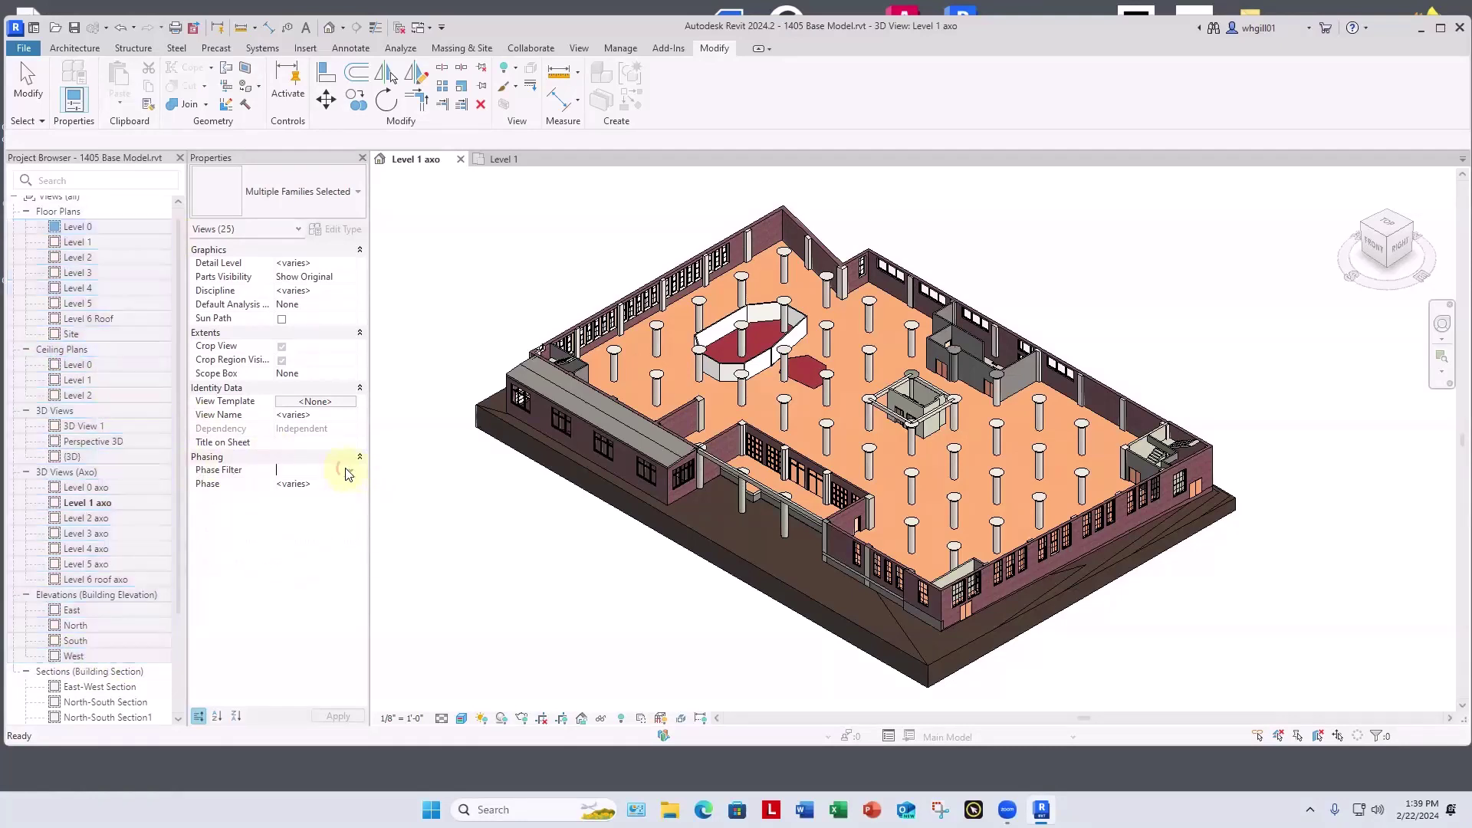
left_click(351, 471)
left_click(329, 509)
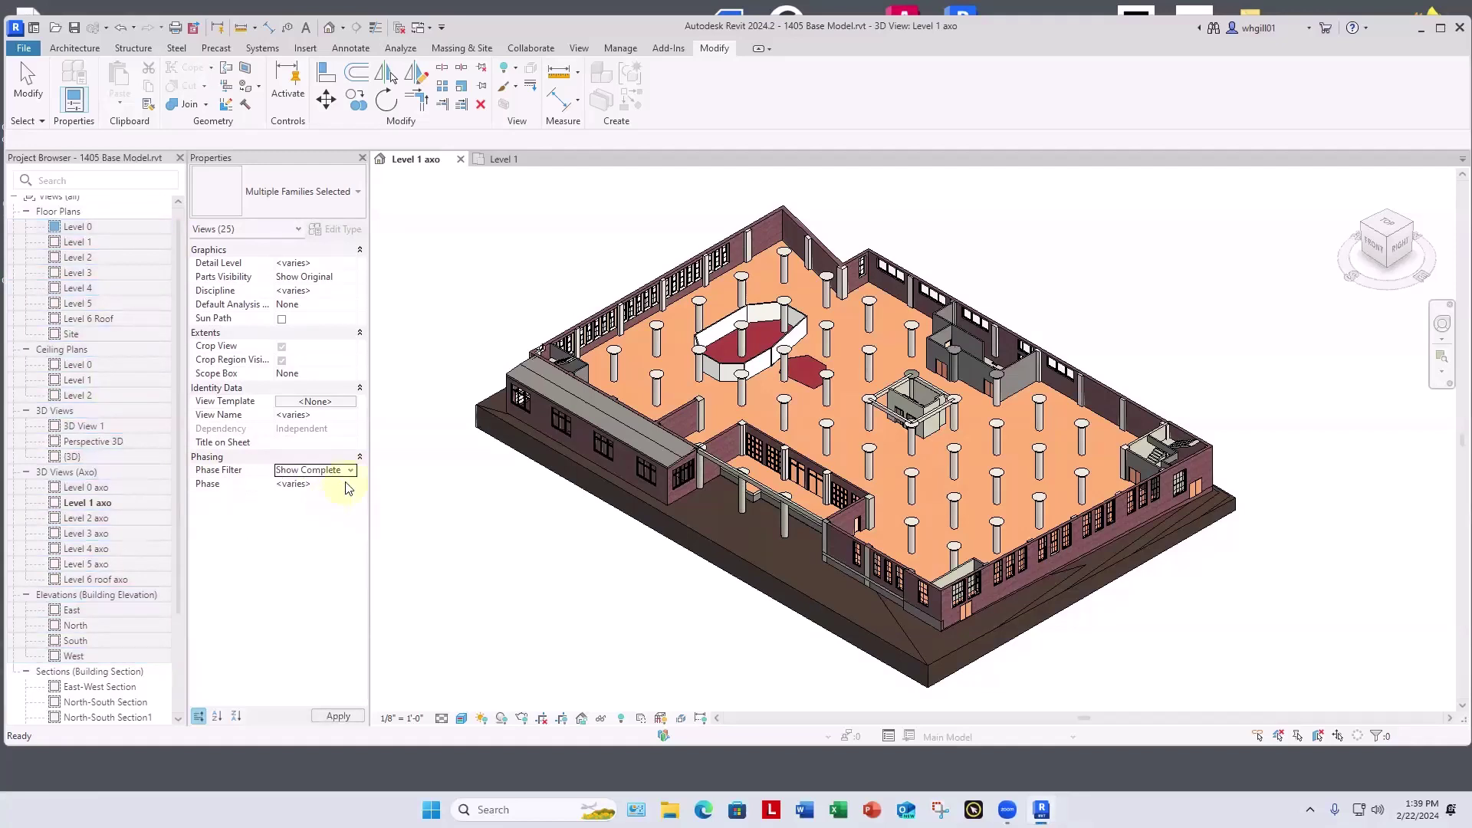
left_click(351, 484)
left_click(342, 509)
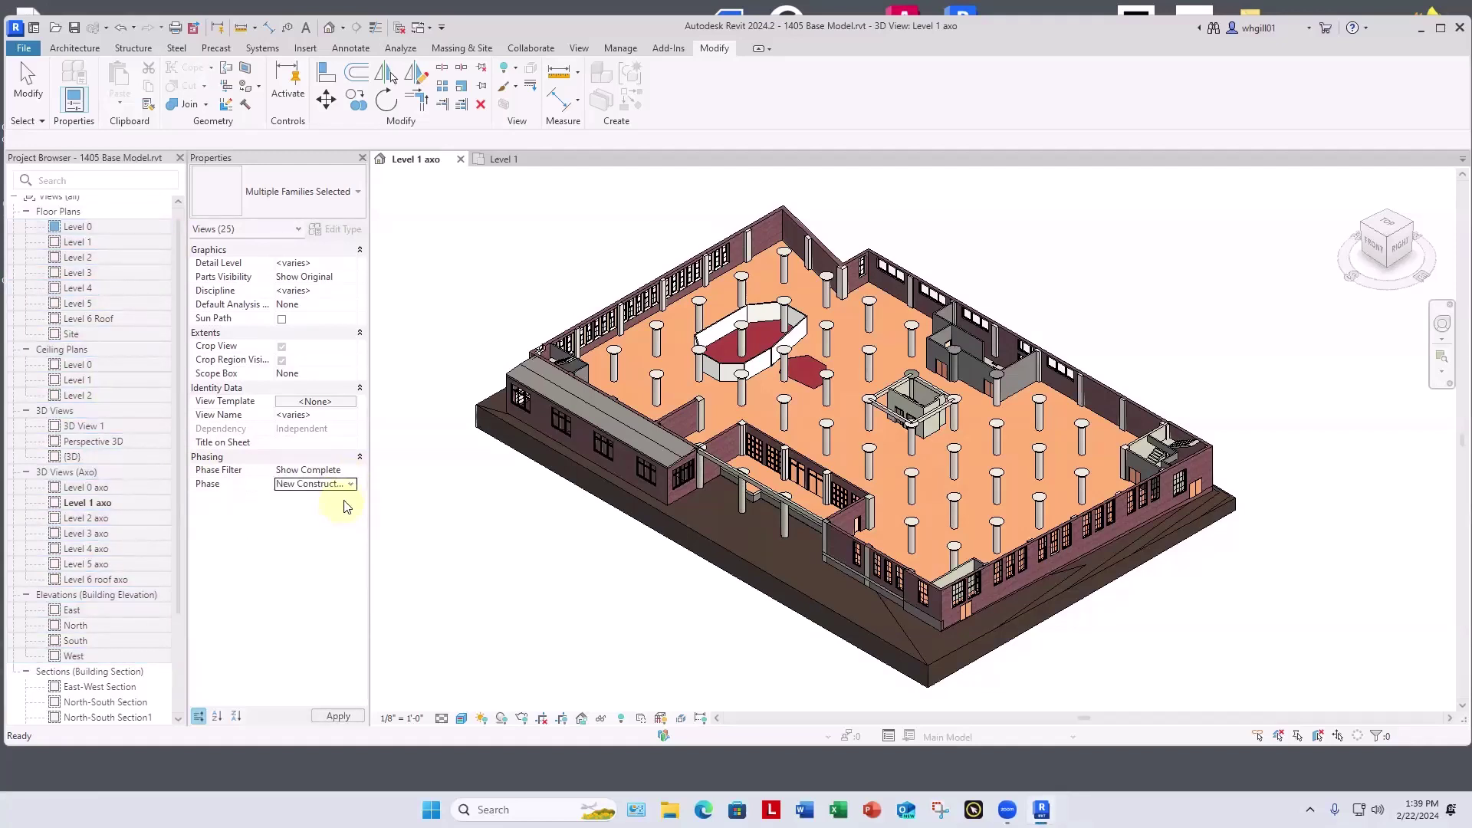
left_click(445, 495)
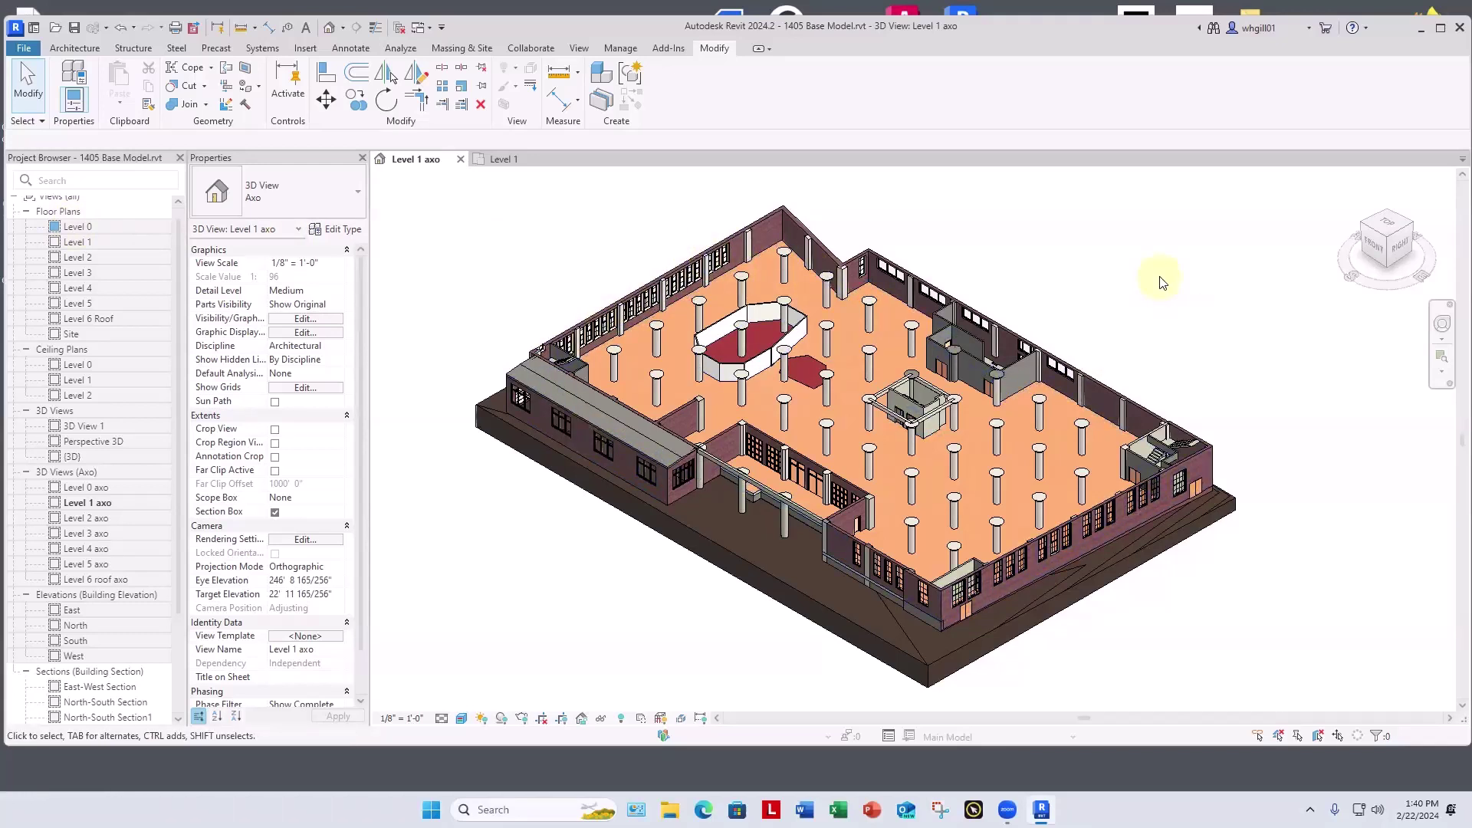
Step: Open the Level 1 floor plan and set its visual style to Hidden Line
double_click(86, 243)
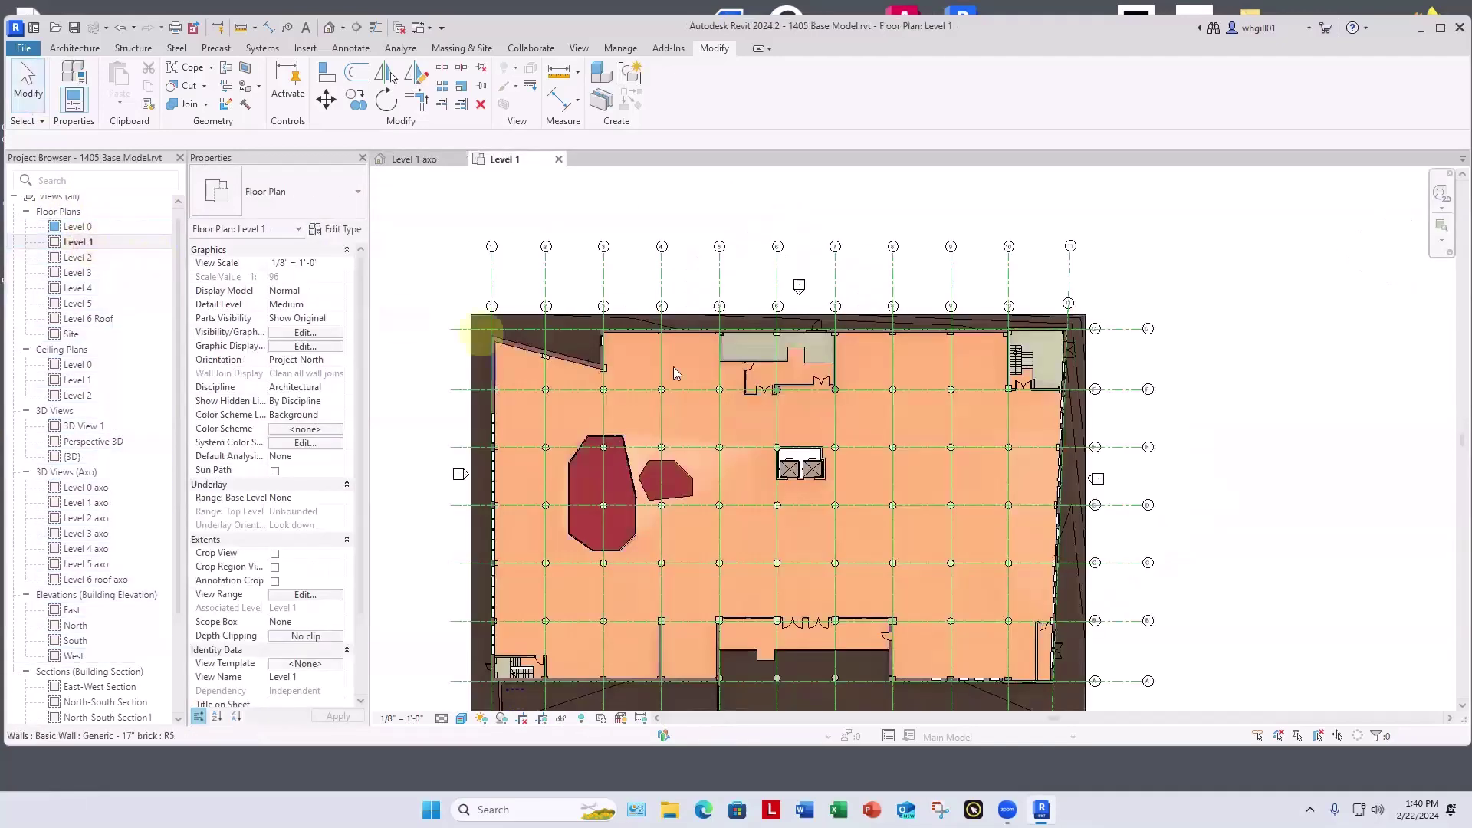
left_click(461, 719)
left_click(485, 640)
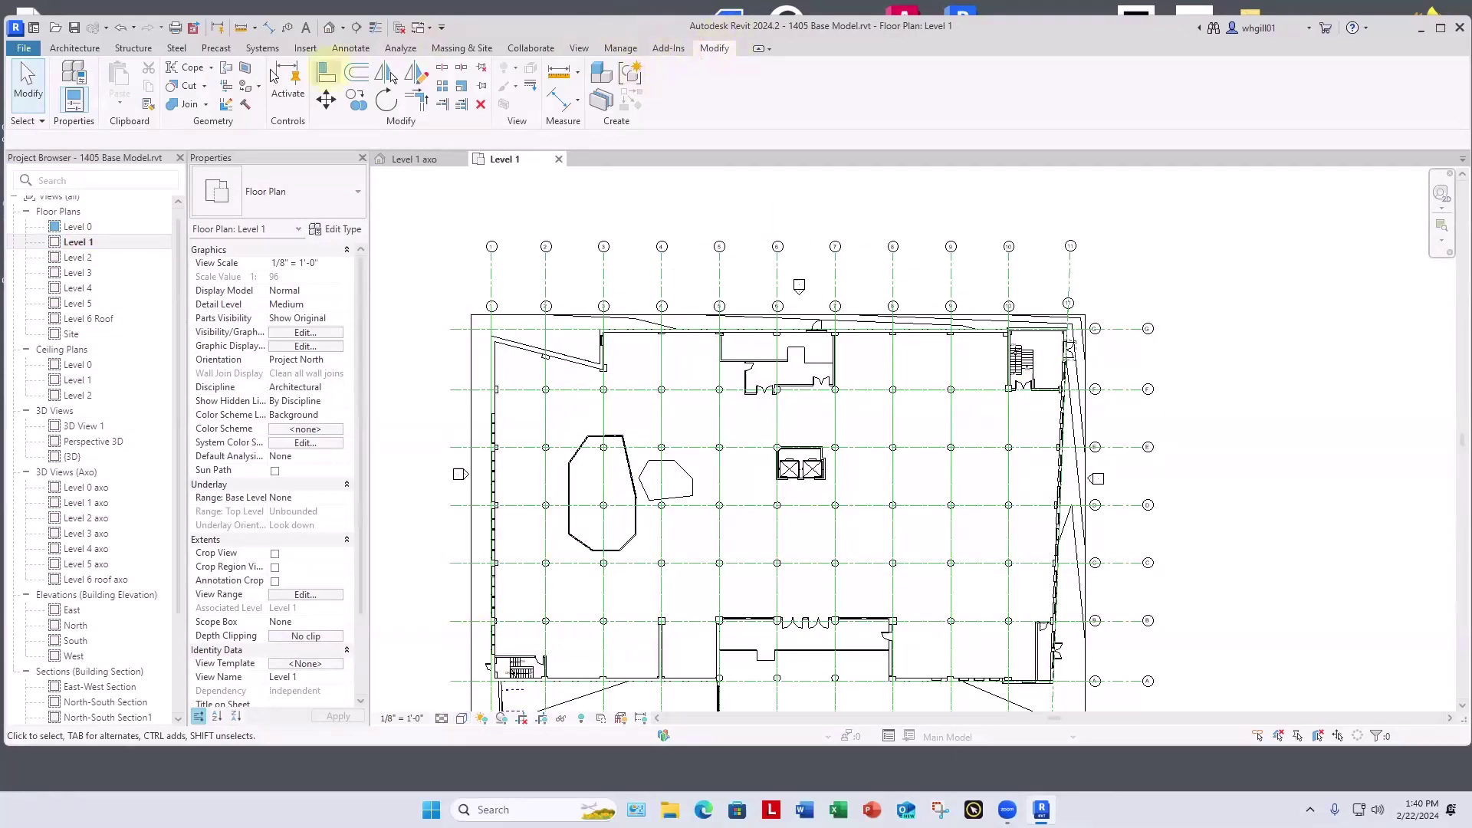
Step: Start splitting the Level 1 floor face and sketch a line along grid 7 from the north room's wall down to the grid C column
left_click(244, 71)
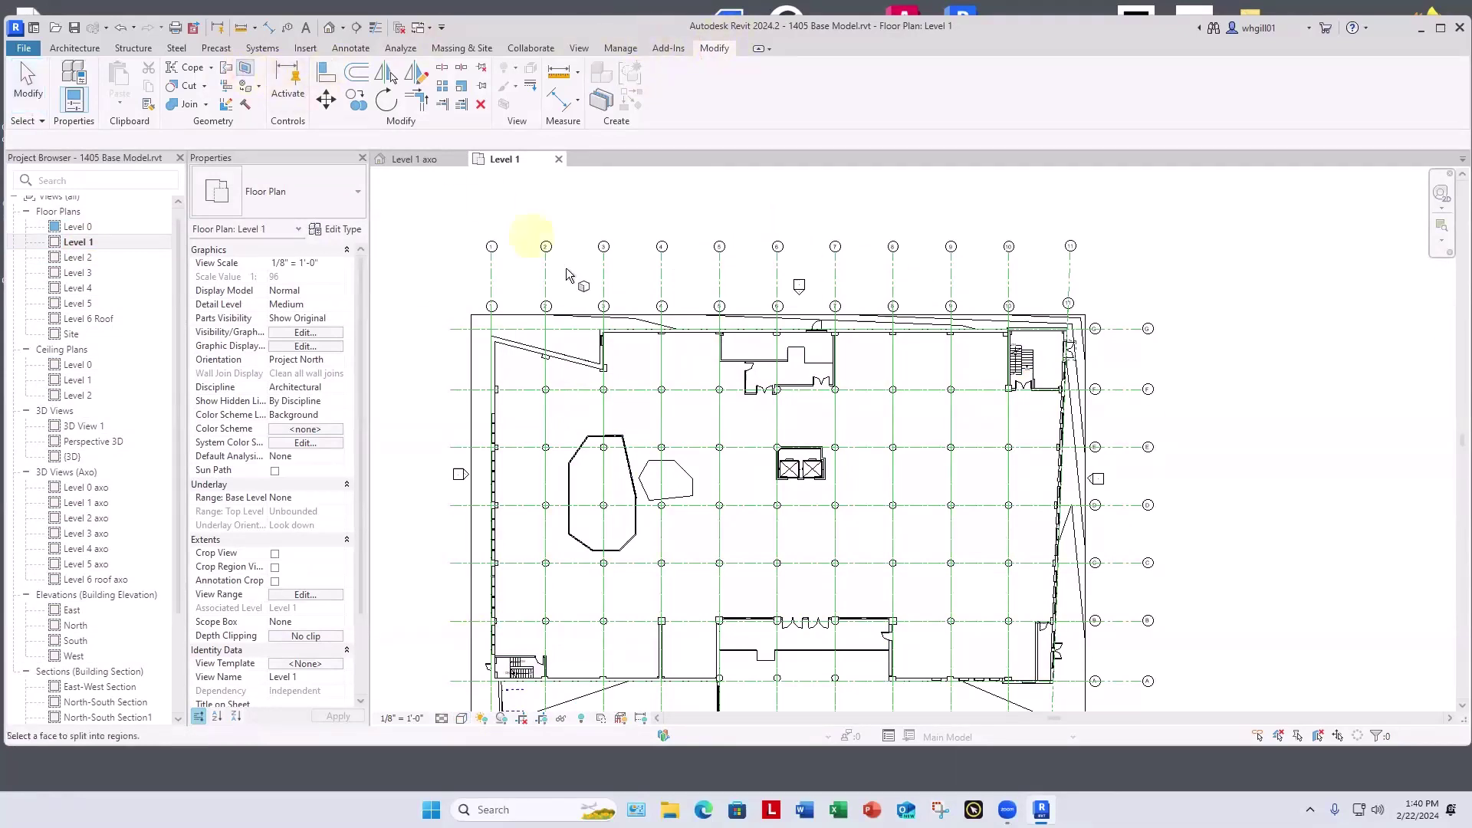
left_click(681, 334)
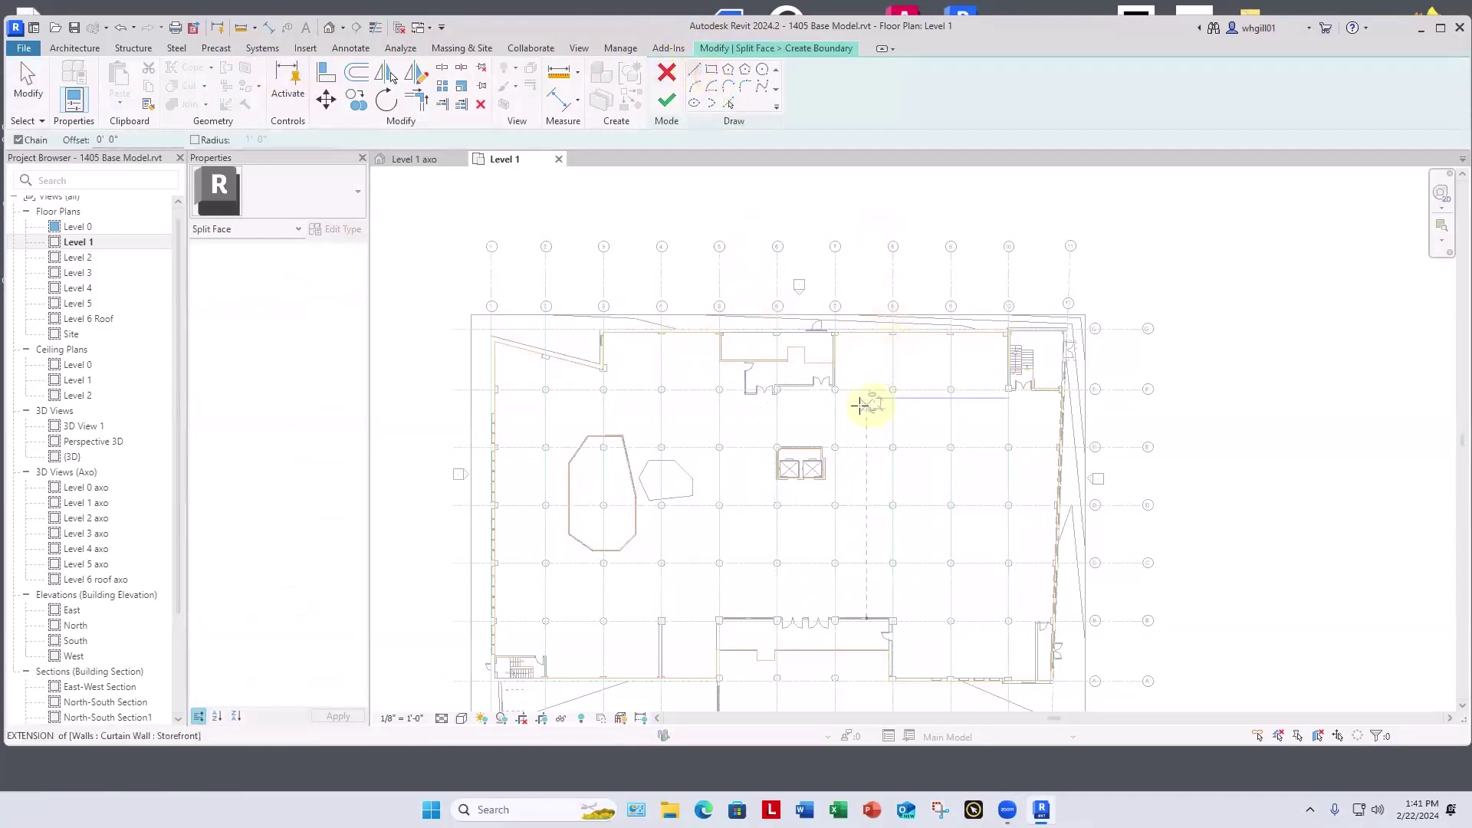
scroll(843, 398, "up", 4)
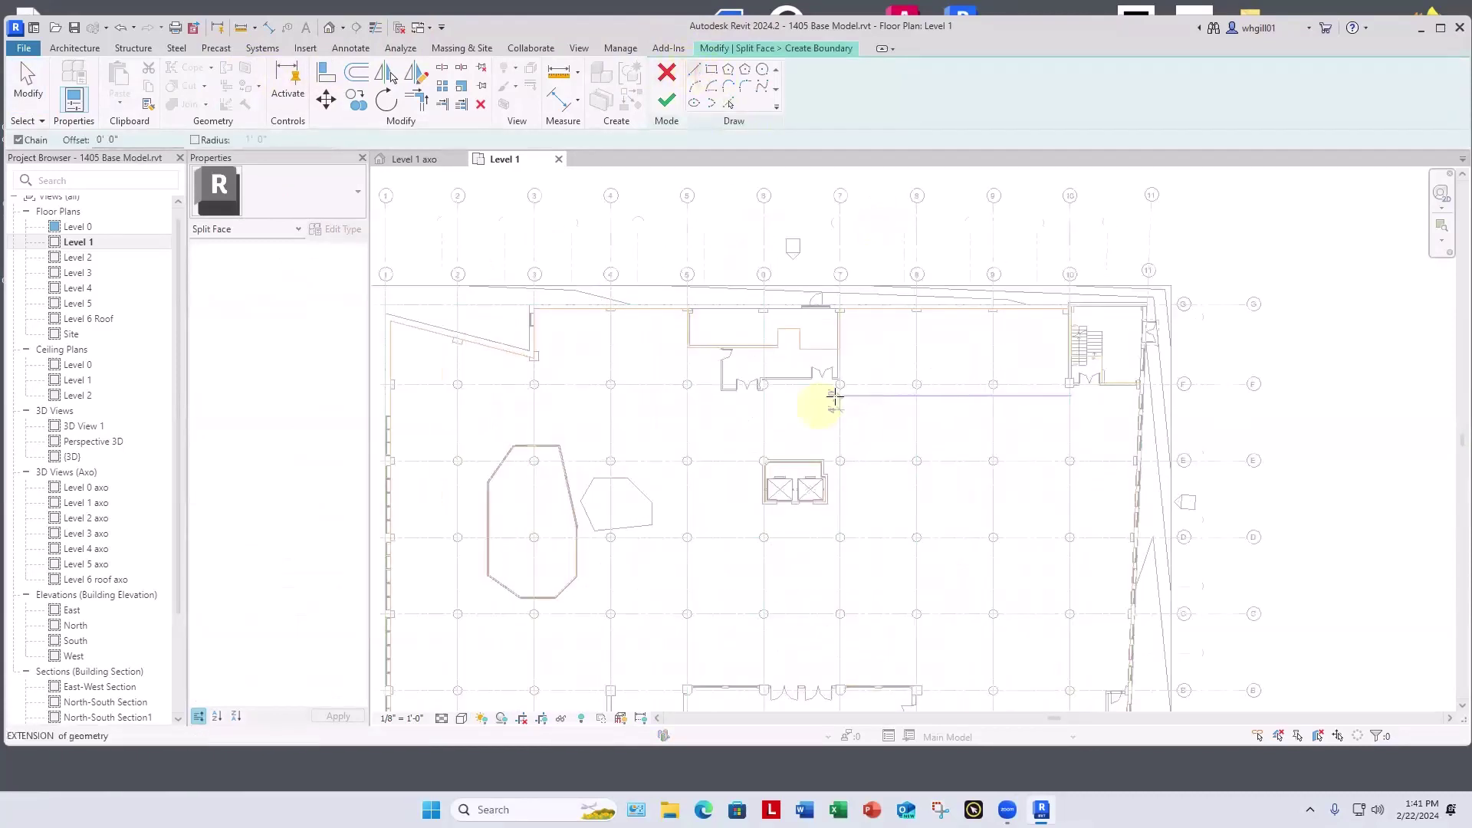
left_click(844, 324)
middle_click_drag(857, 569, 825, 247)
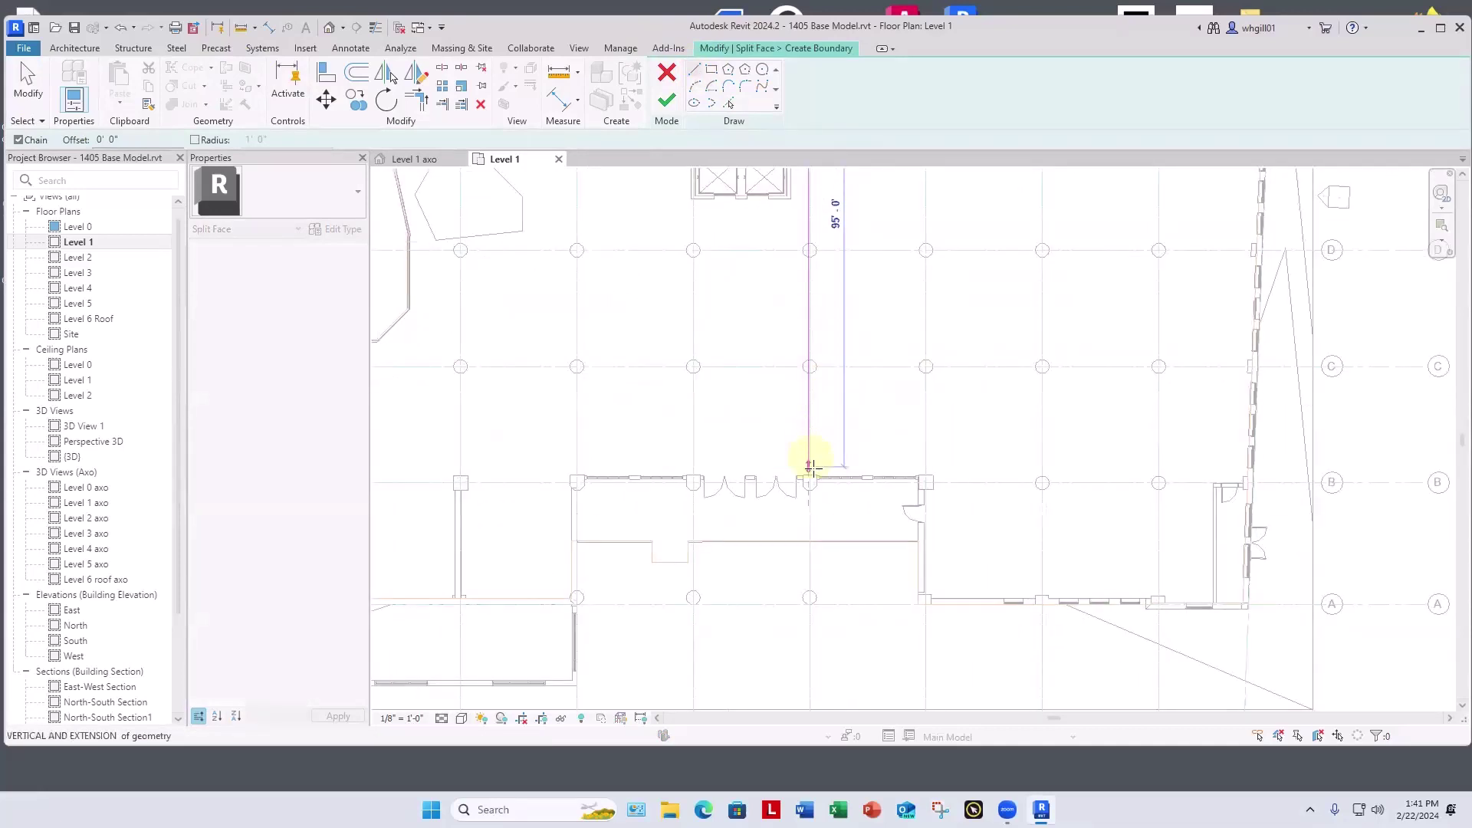
left_click(810, 367)
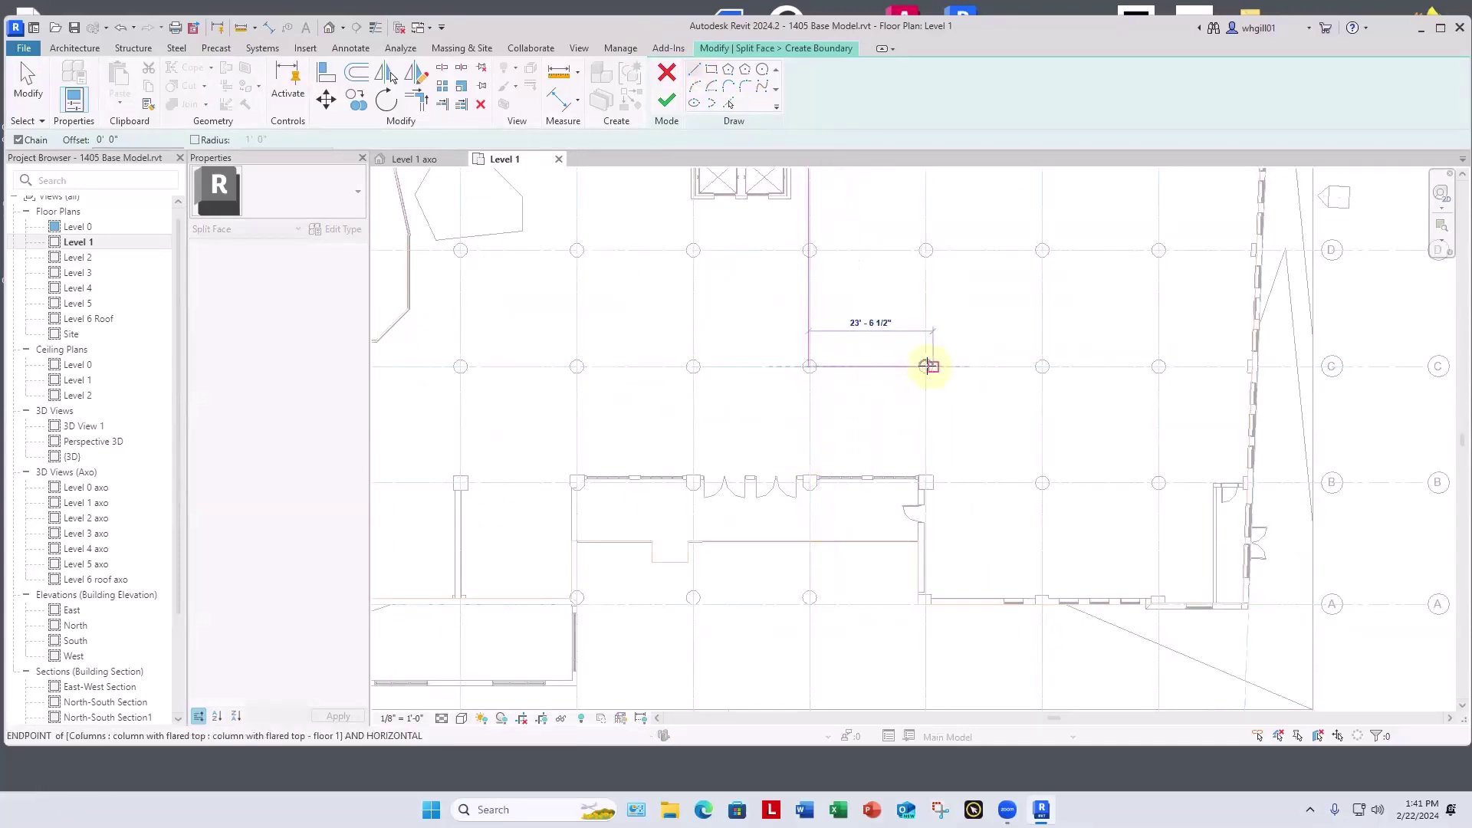
Step: Continue the split line along grid C to the grid 8 column and down to the entrance wall corner, and finish the sketch
left_click(931, 366)
scroll(927, 480, "up", 3)
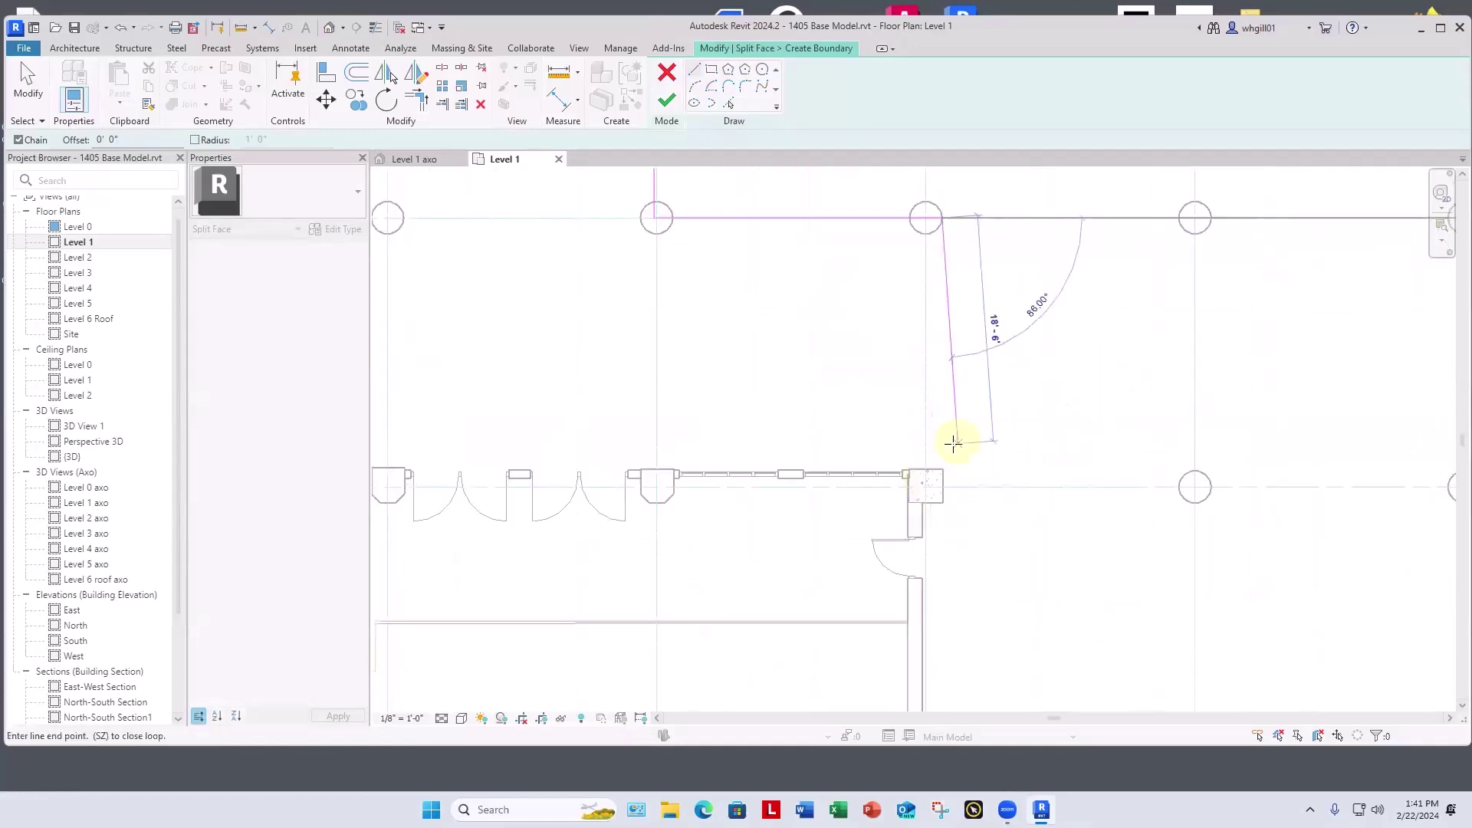
left_click(908, 621)
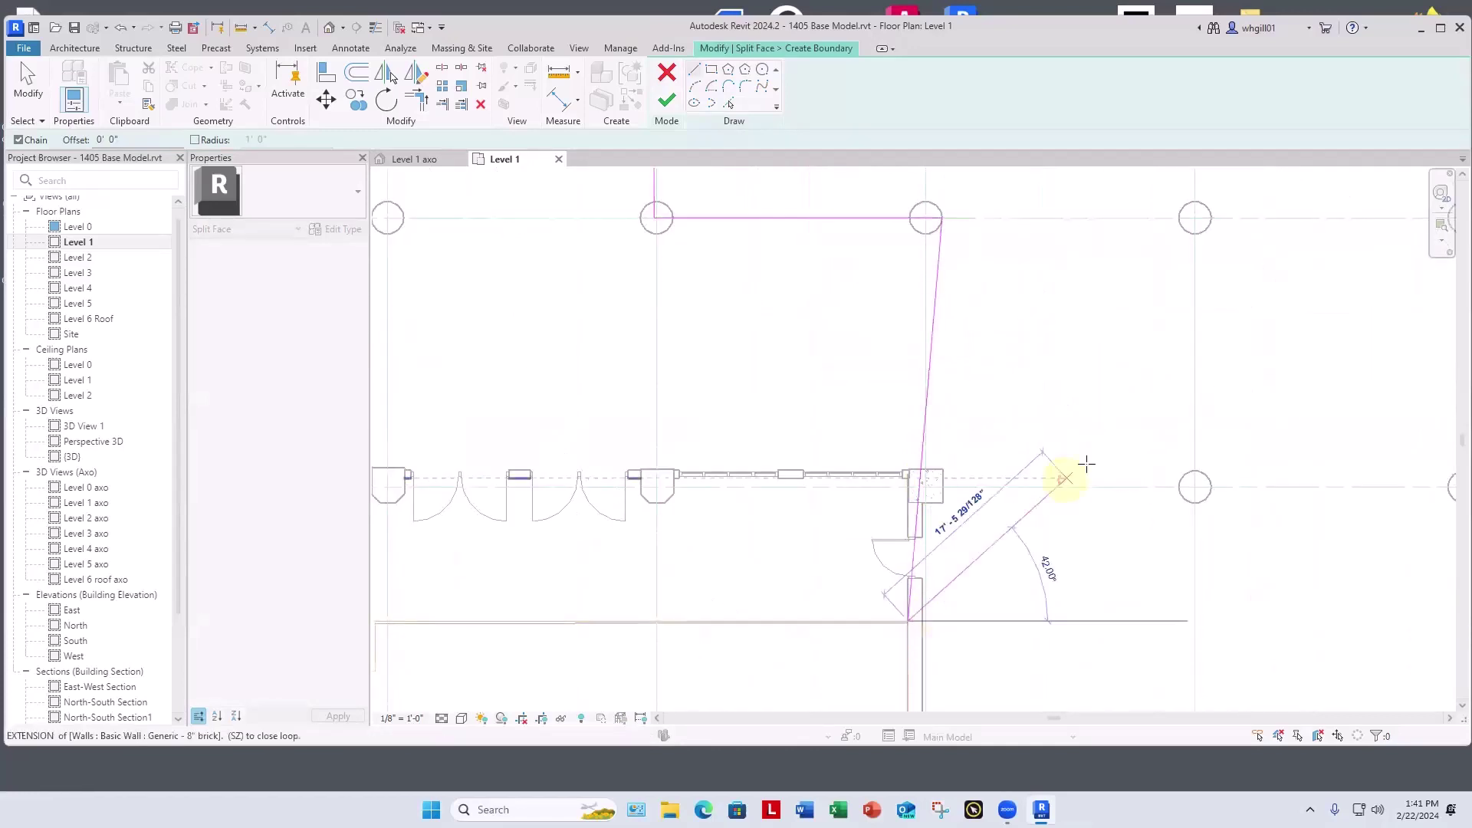
scroll(1097, 444, "down", 4)
key("Escape")
key("Escape")
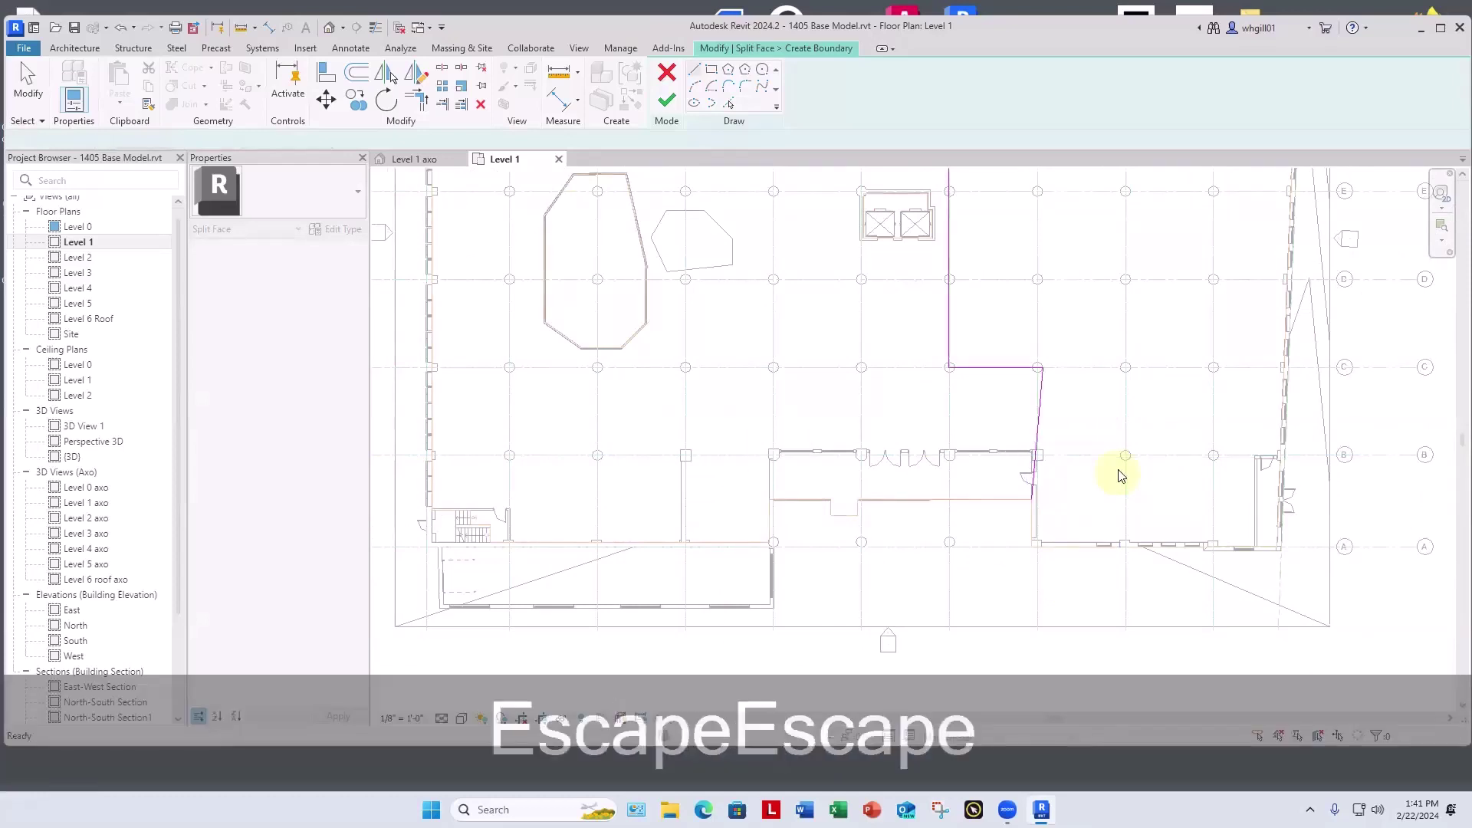
middle_click_drag(1128, 480, 858, 570)
scroll(870, 360, "down", 3)
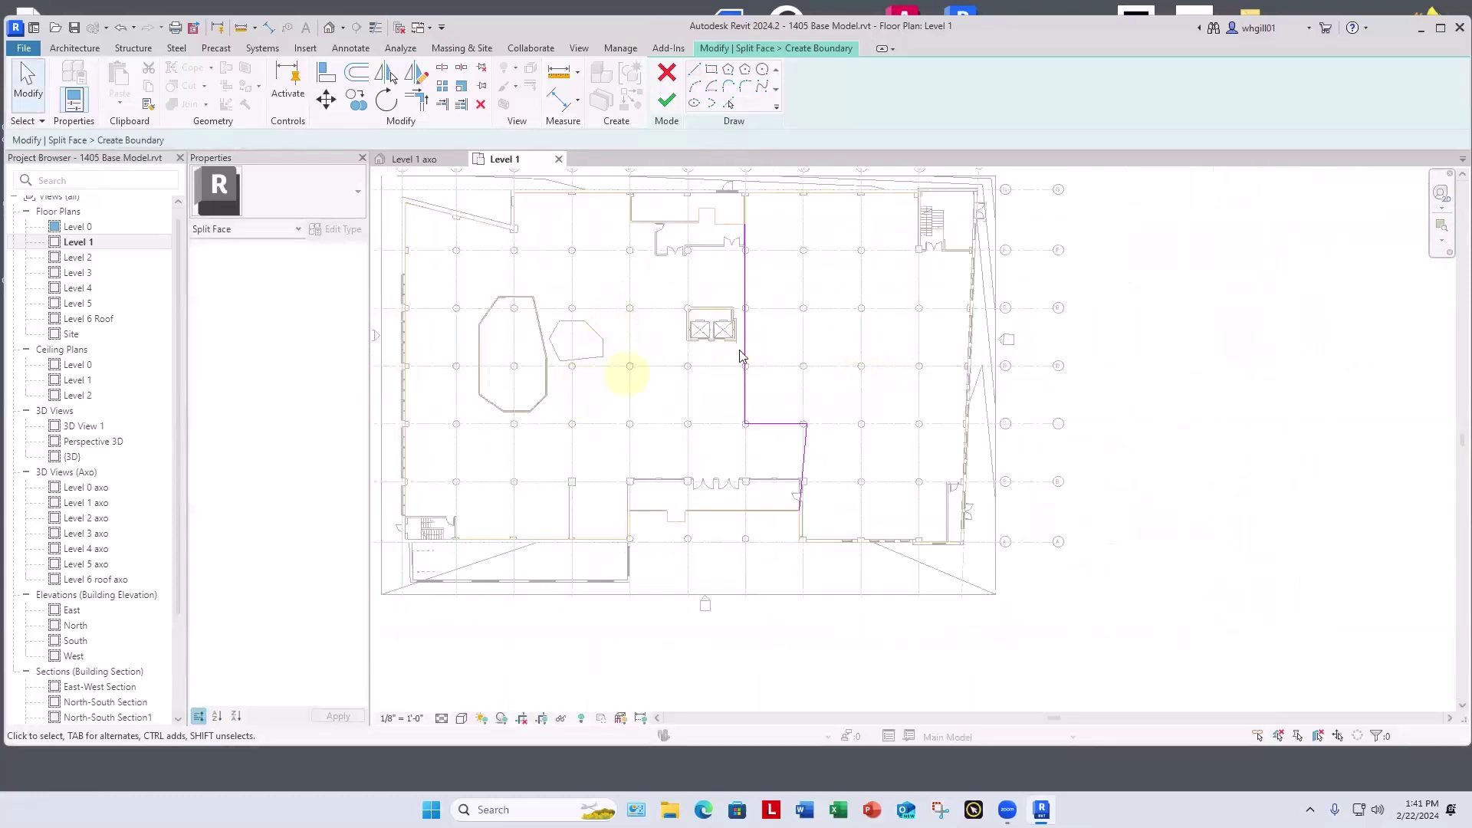
left_click(666, 100)
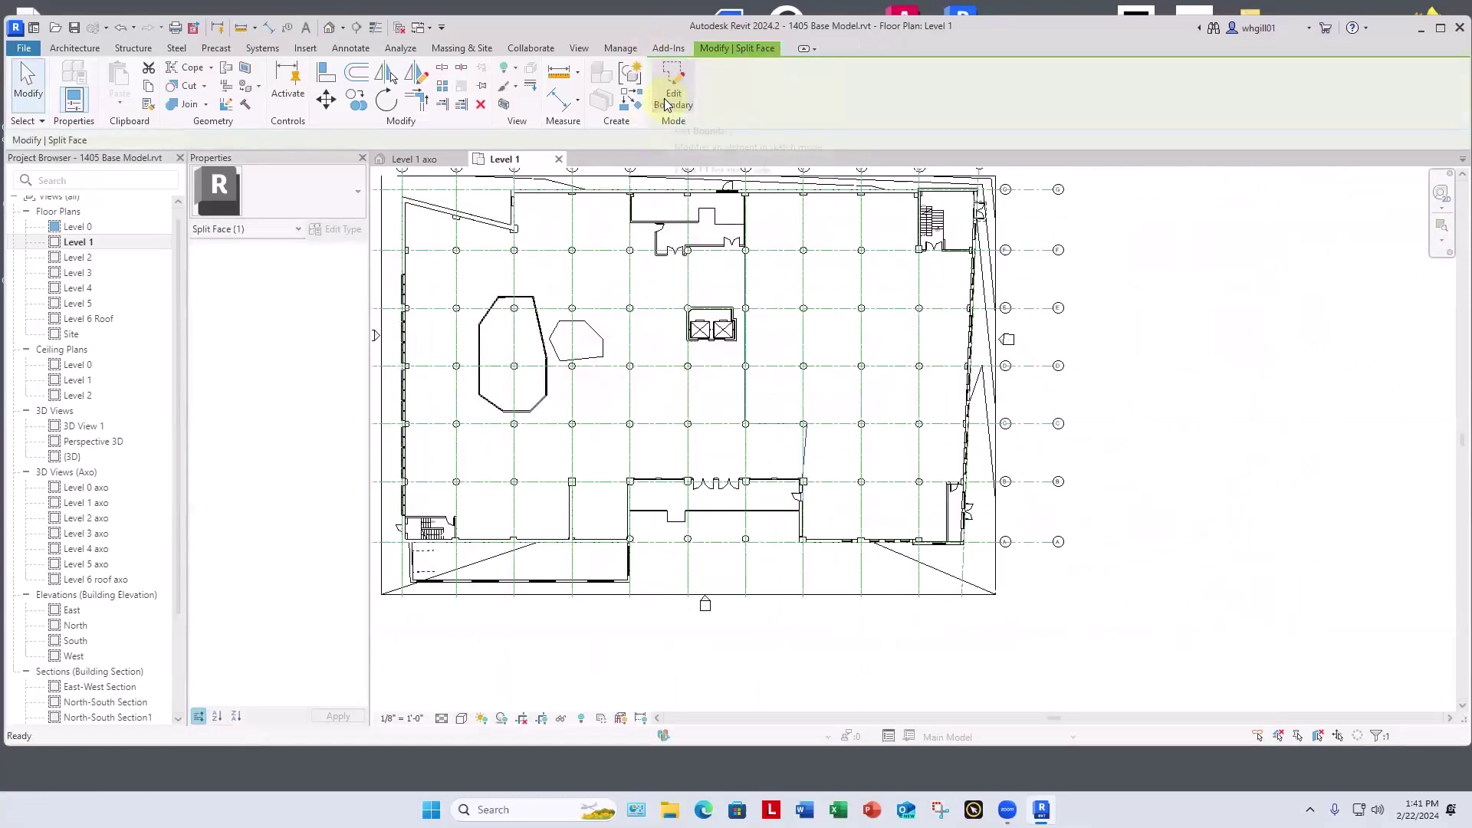
Step: Set the visual style to Realistic and paint the split east floor region with the Brick, Common material
left_click(462, 718)
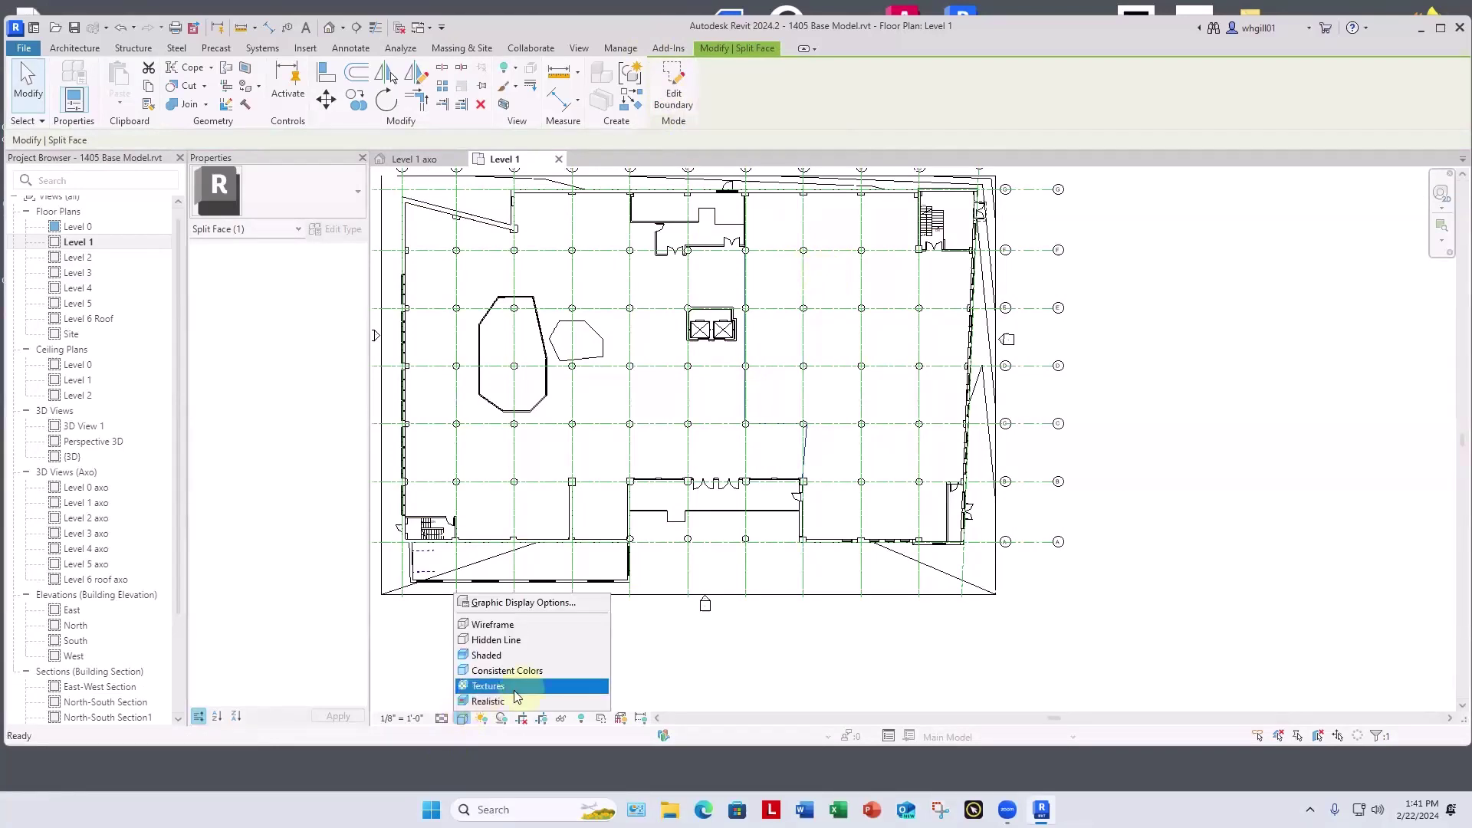
left_click(499, 701)
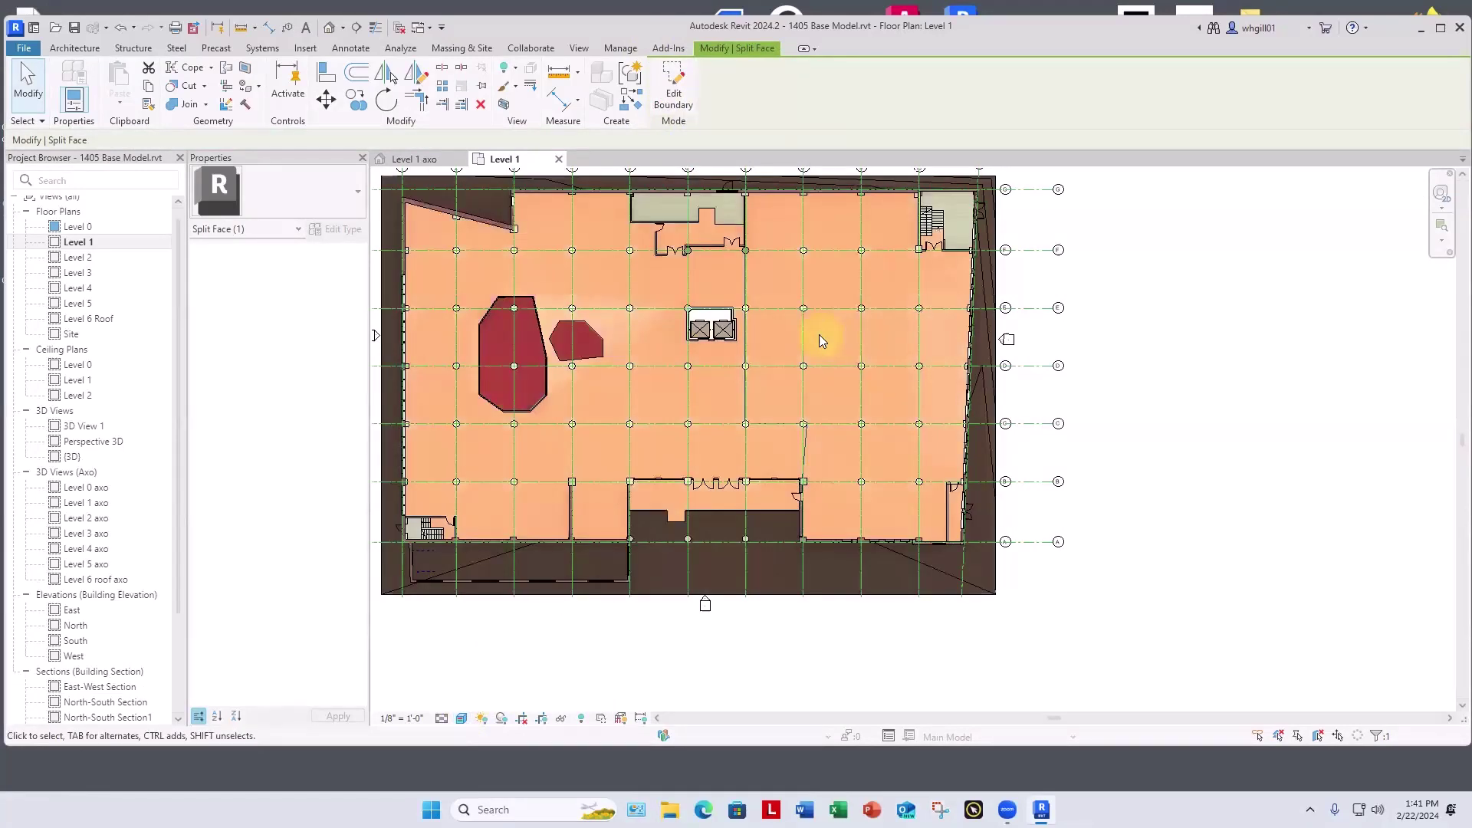
key("p")
key("t")
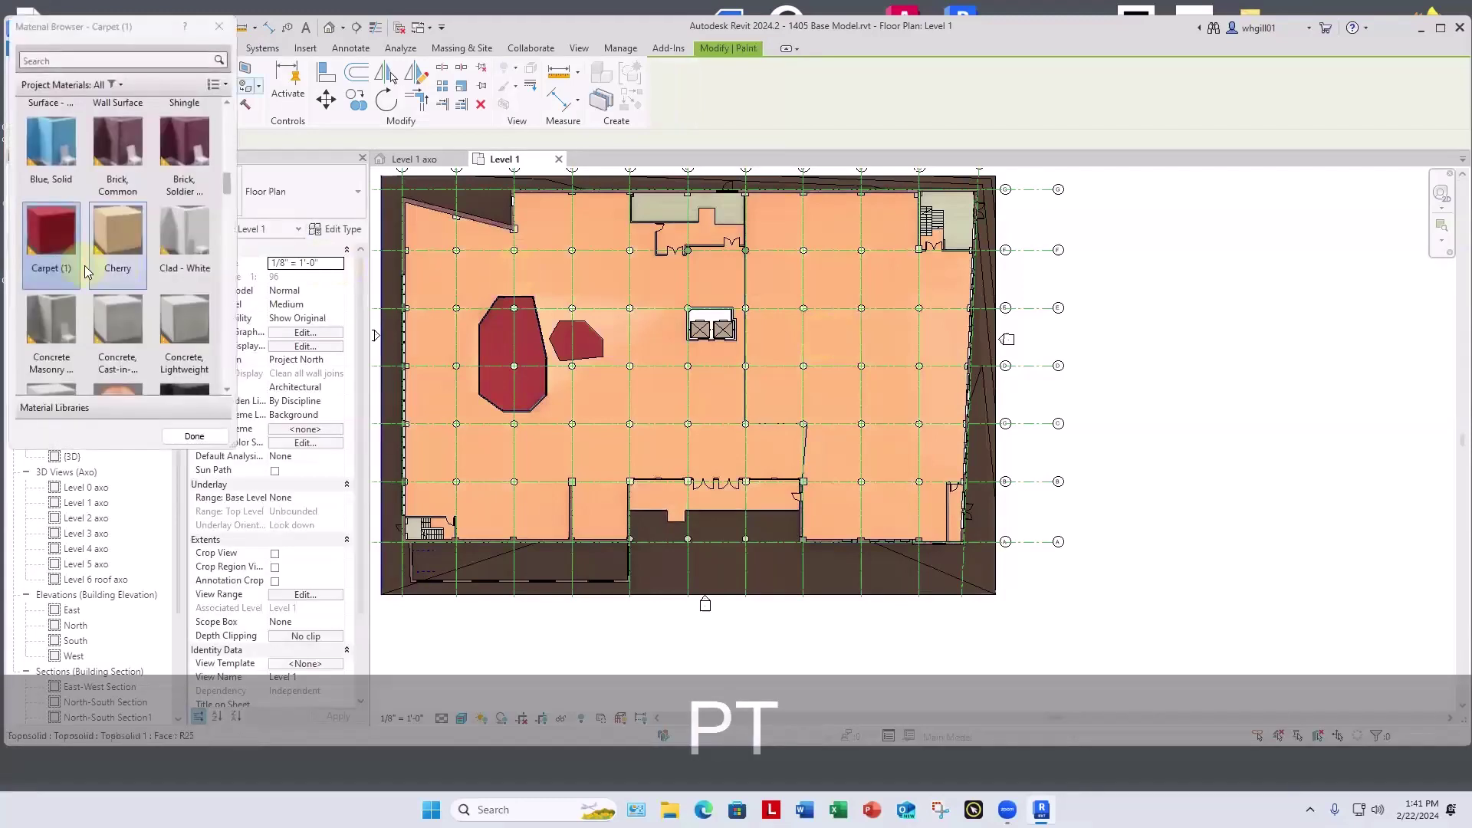
scroll(171, 192, "up", 2)
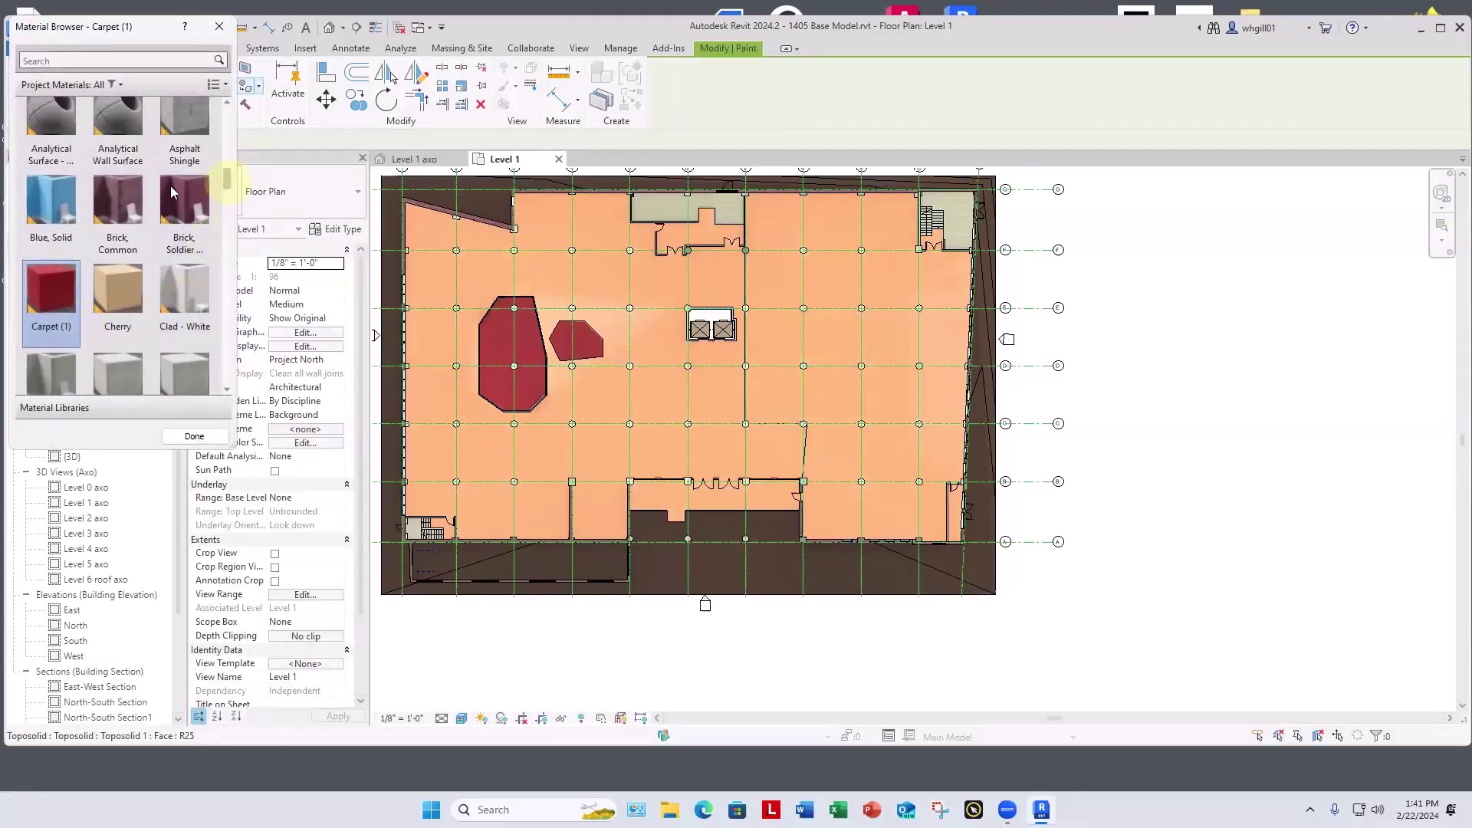
left_click(117, 201)
left_click(830, 351)
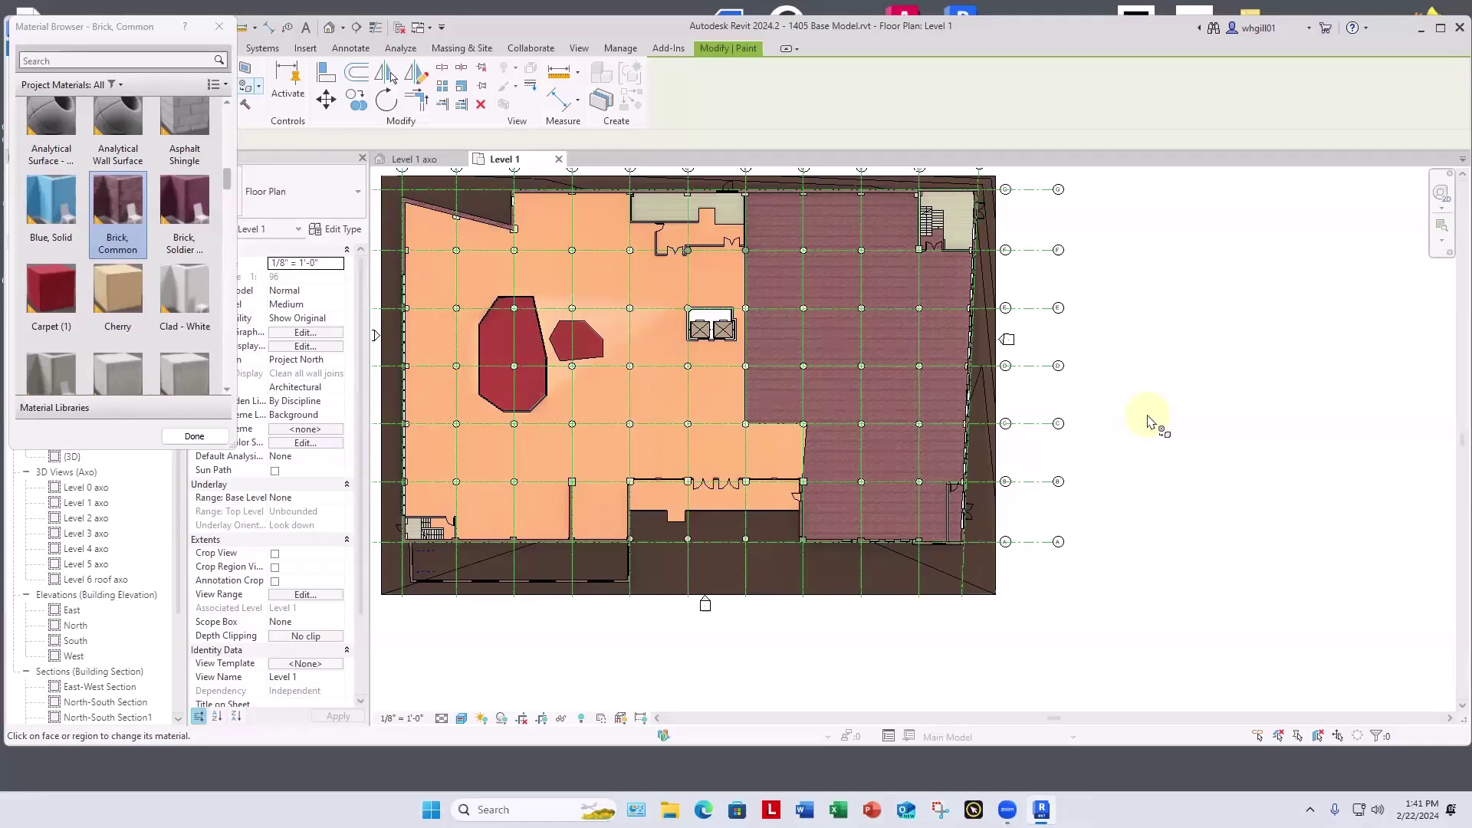
left_click(215, 28)
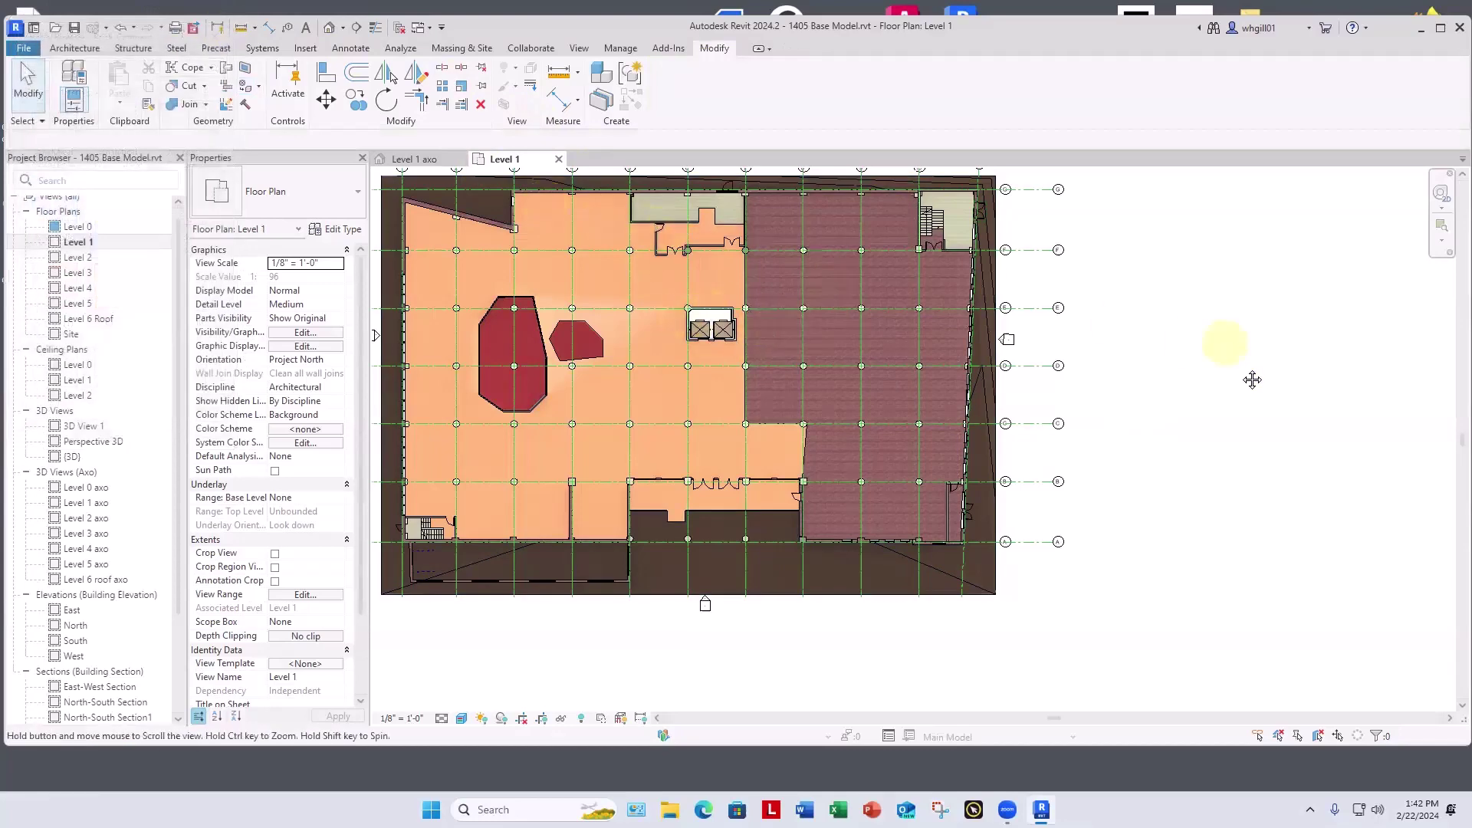
Step: Save the base model and close its Level 1 and Level 1 axo views
middle_click_drag(1249, 378, 1401, 404)
key("ctrl+s")
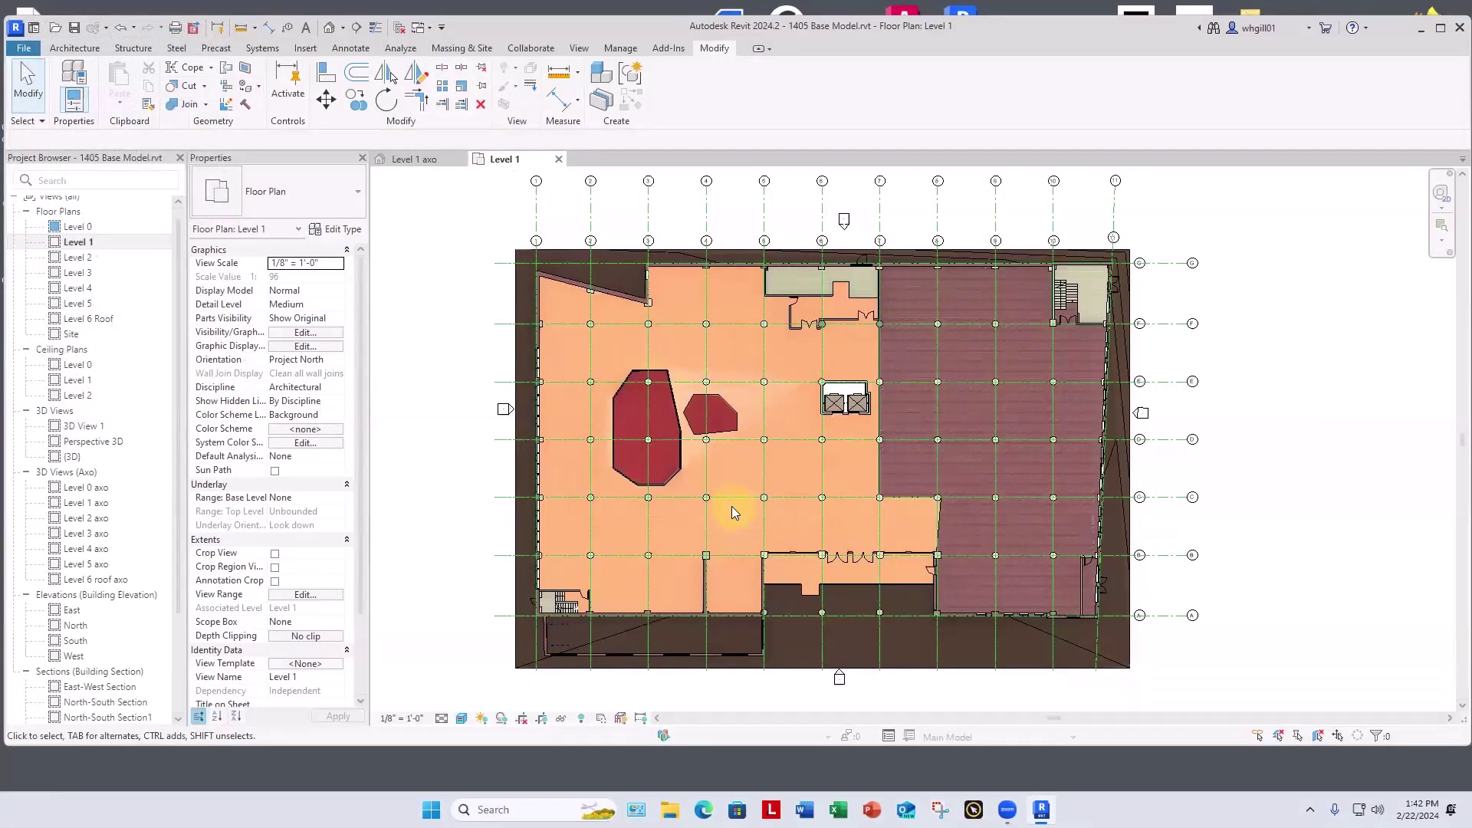
left_click(558, 159)
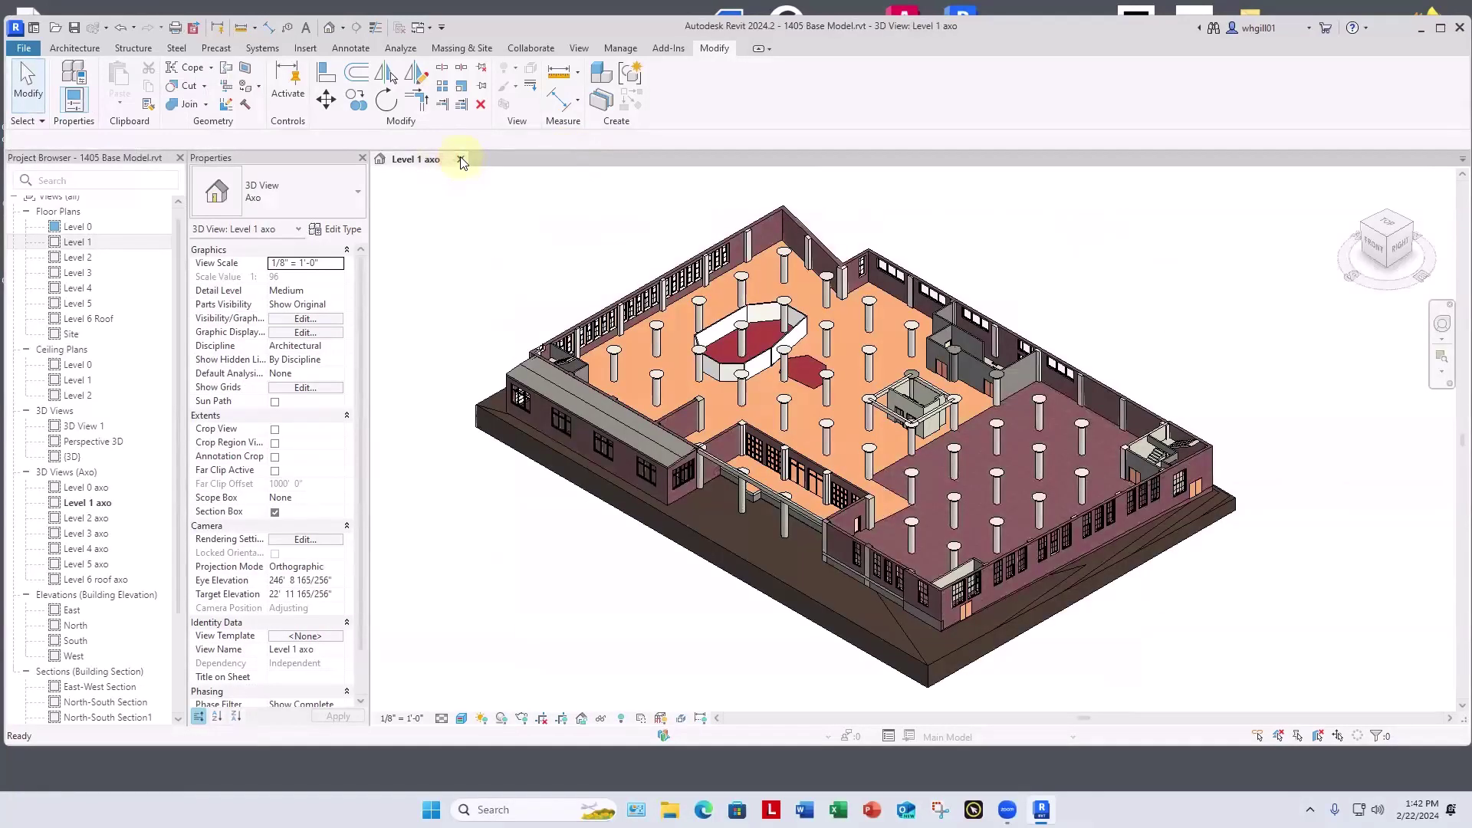
left_click(461, 160)
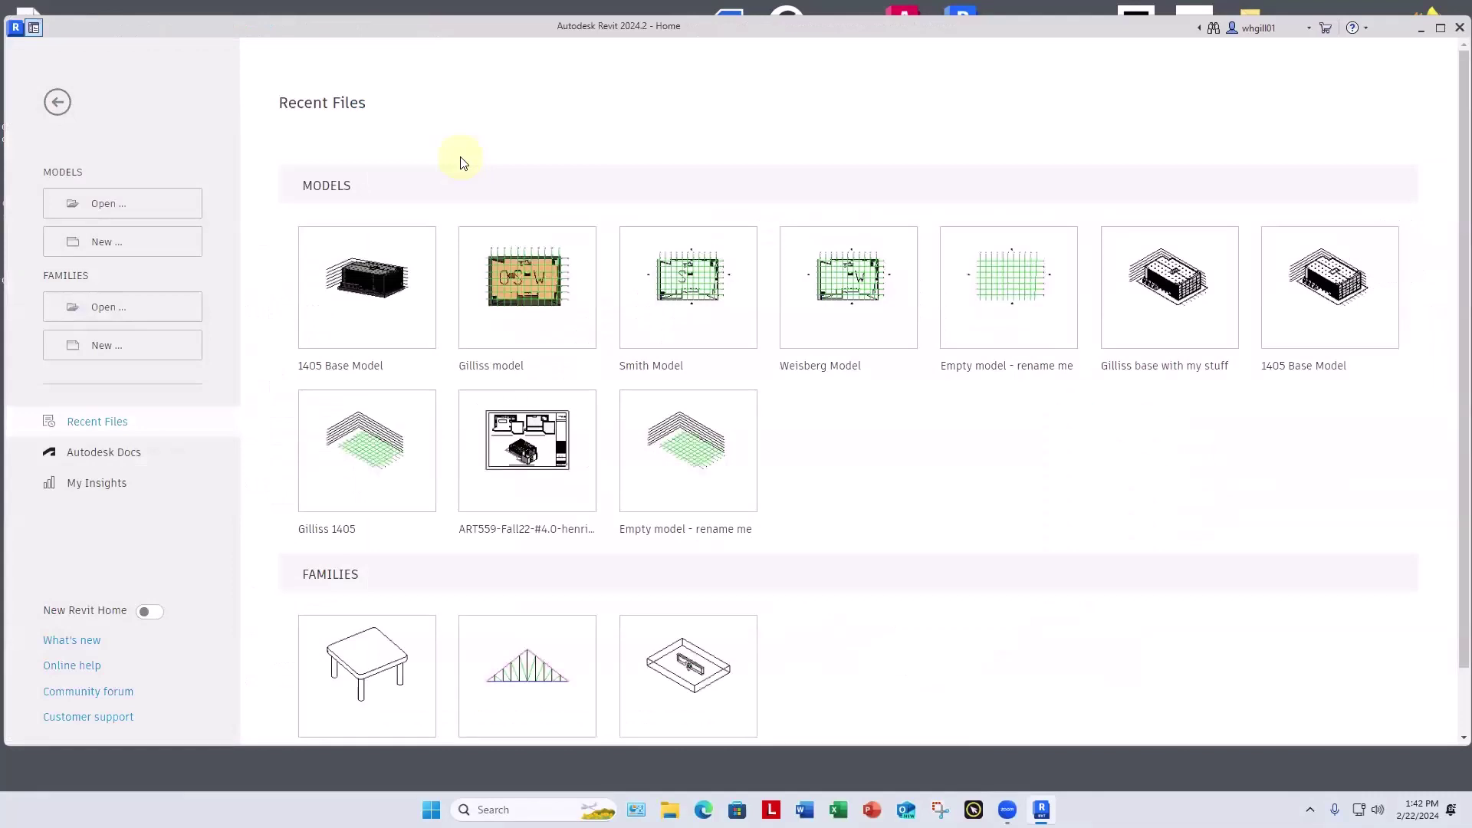
Step: Open the recent team model whose thumbnail shows the painted floor plan, and open its {3D} view
left_click(538, 290)
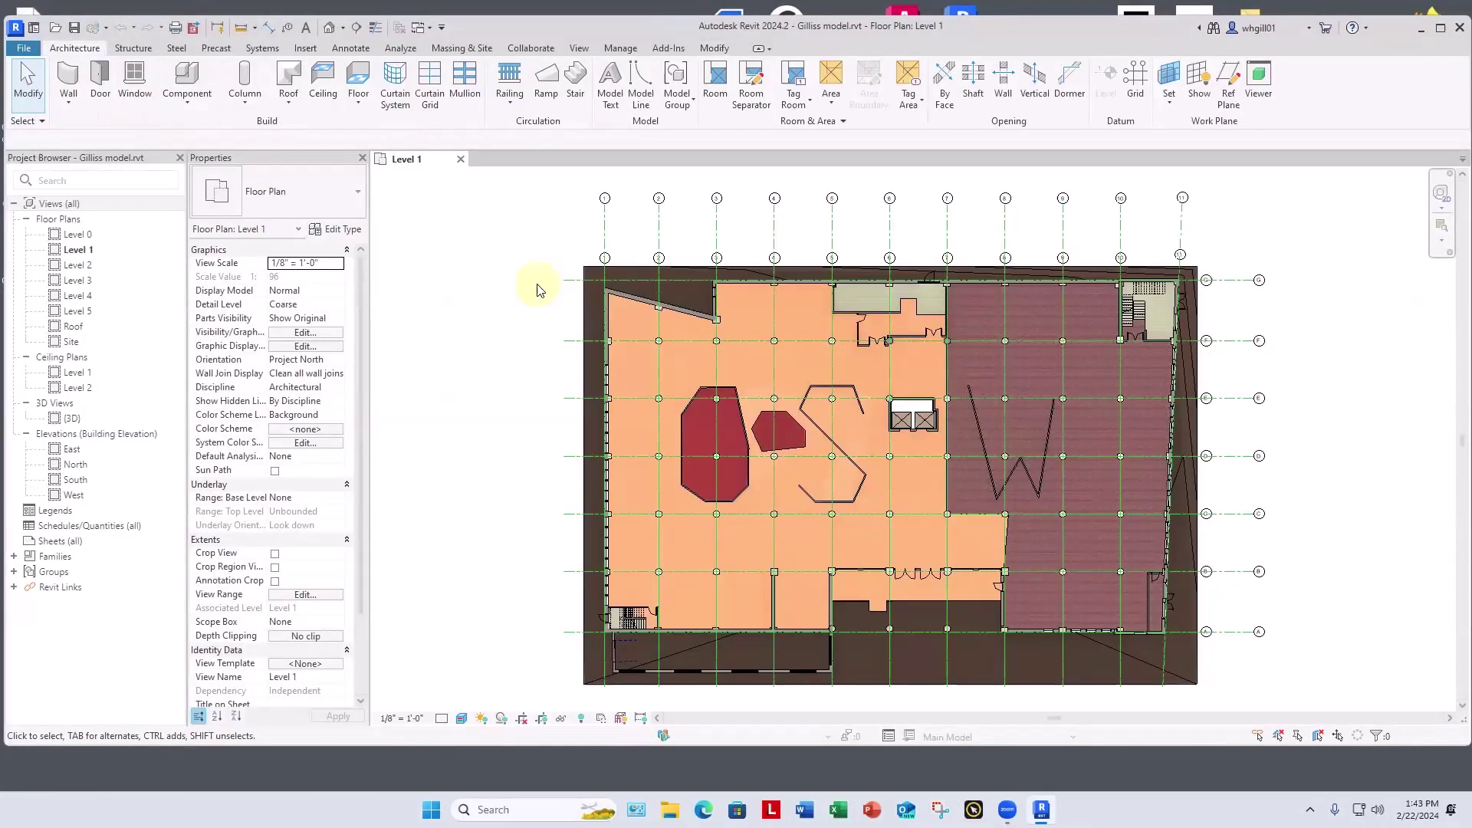
double_click(71, 418)
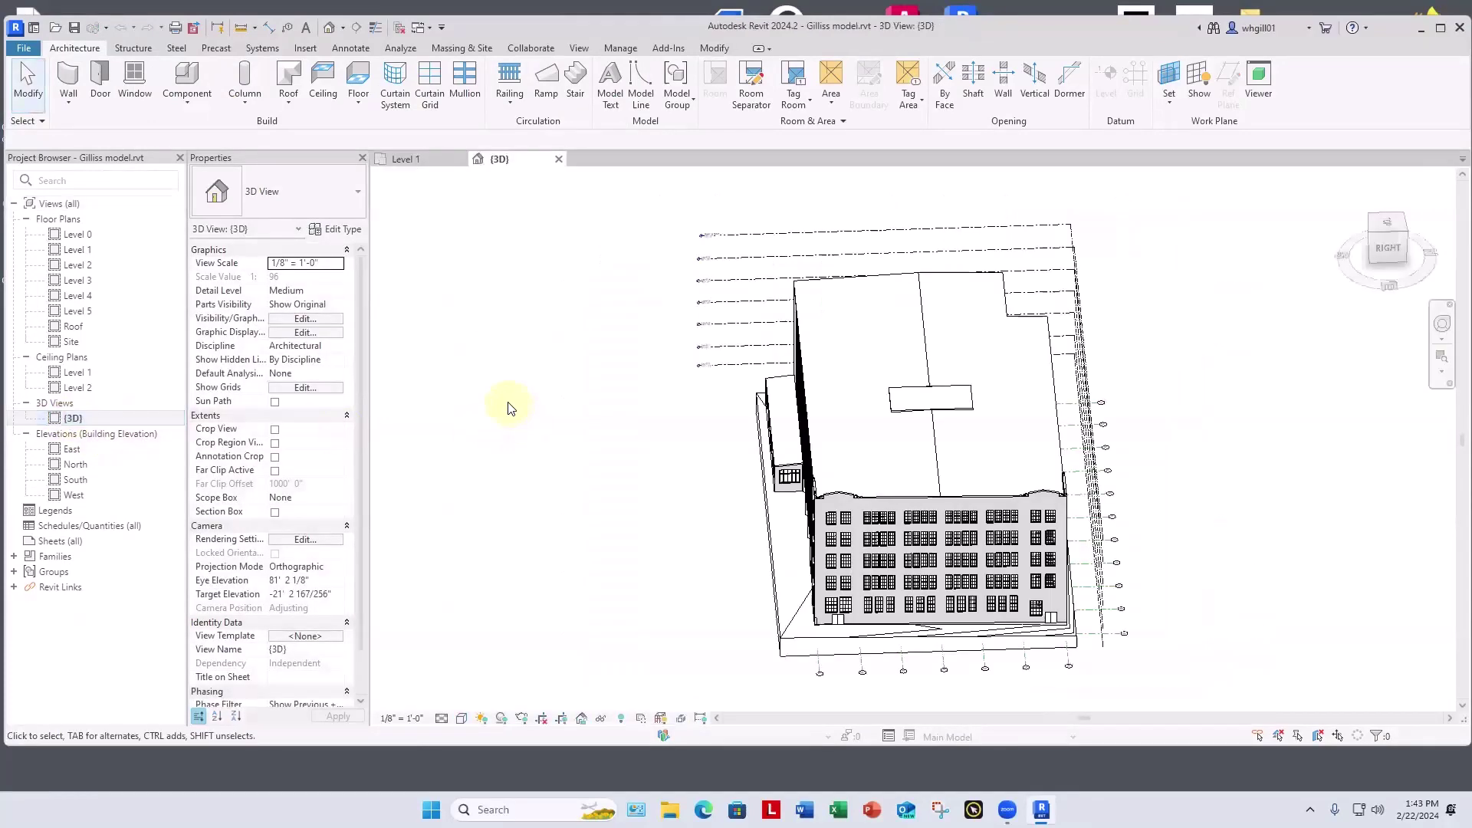
middle_click_drag(964, 454, 621, 587, "shift")
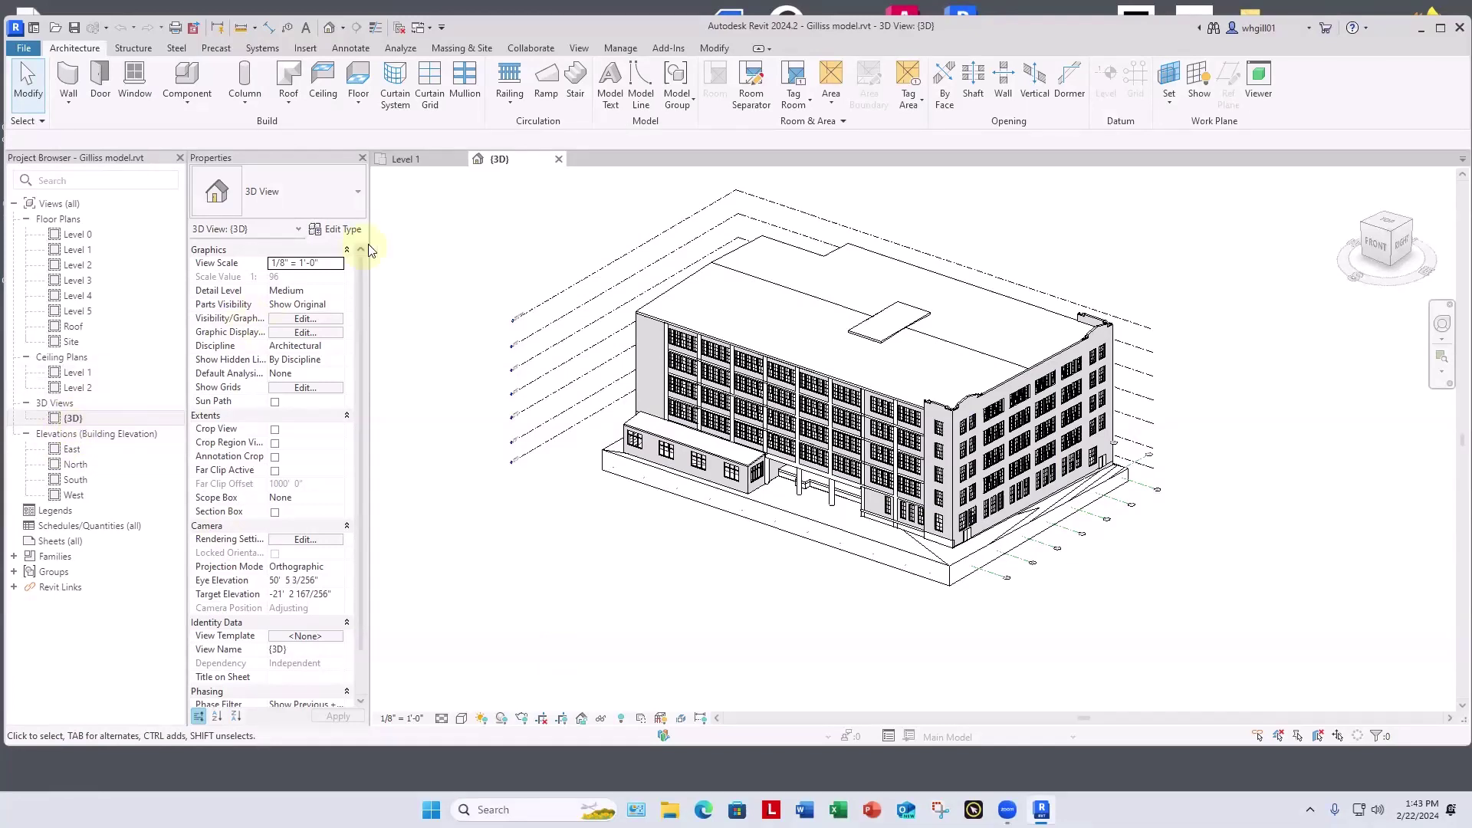
Step: Duplicate the {3D} view and rename the copy Level 1 axo
right_click(84, 420)
mouse_move(146, 559)
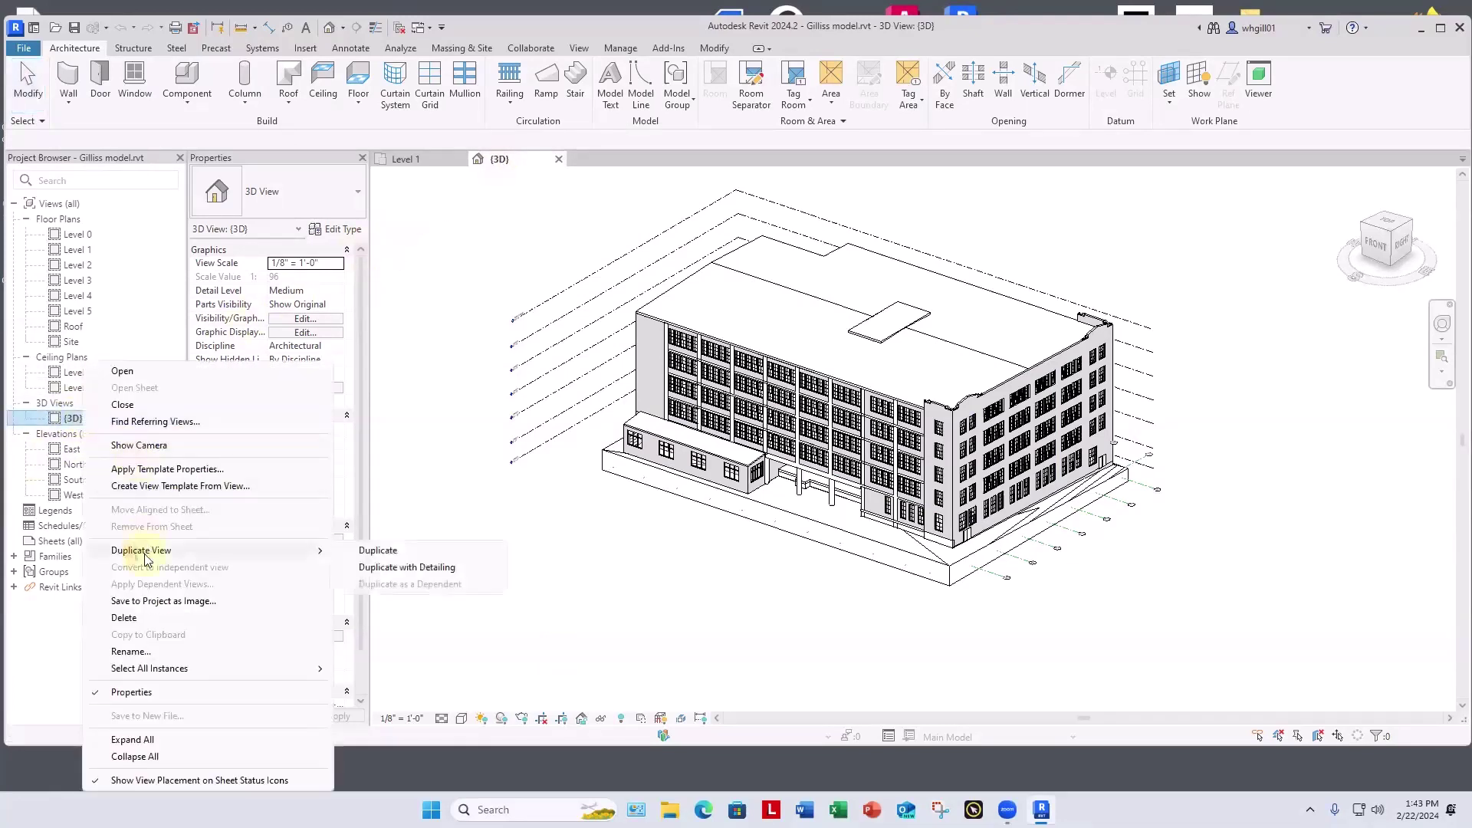
left_click(381, 554)
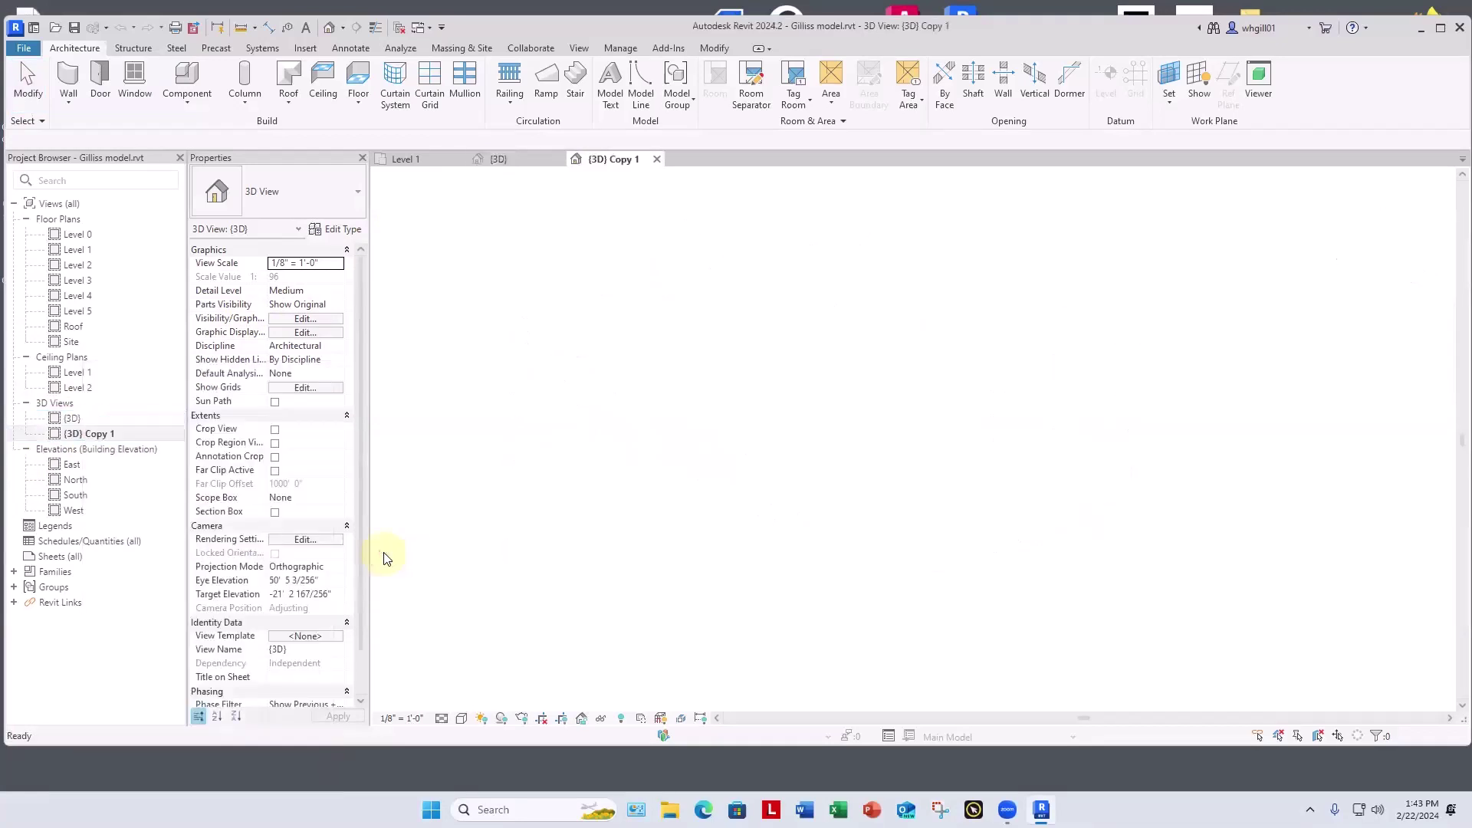
left_click(105, 435)
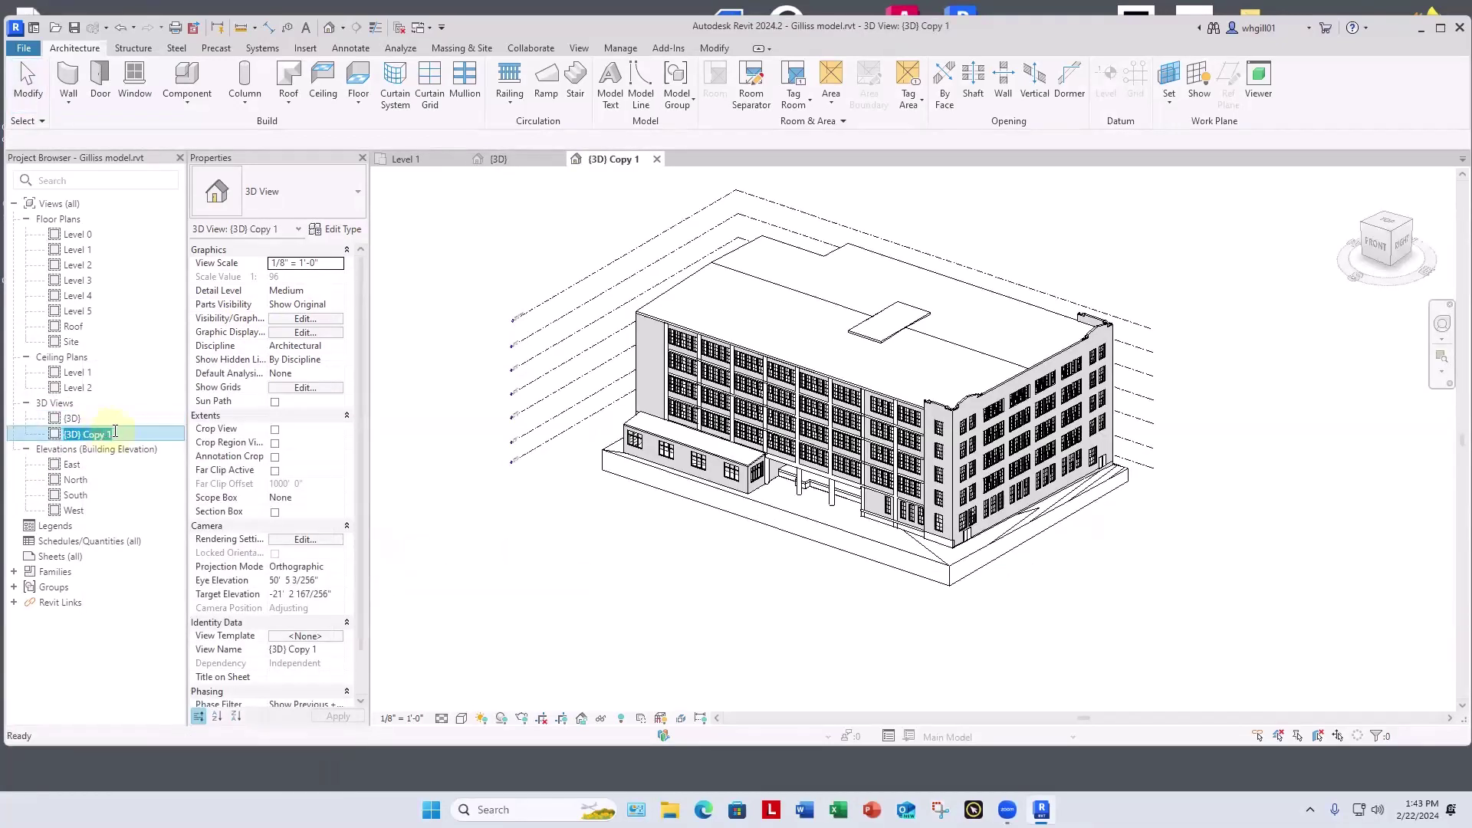
type("Level 1")
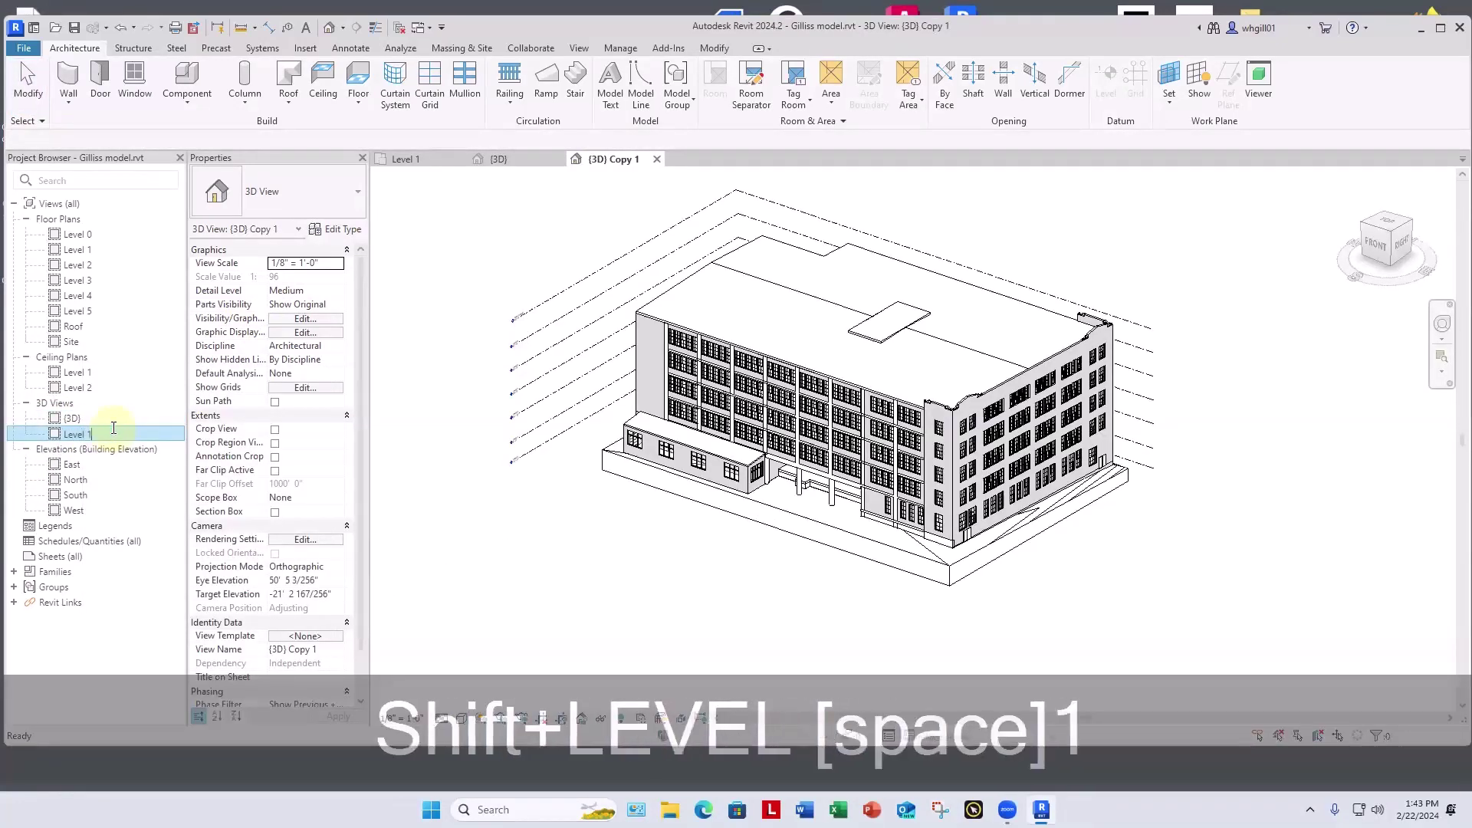
type(" axo")
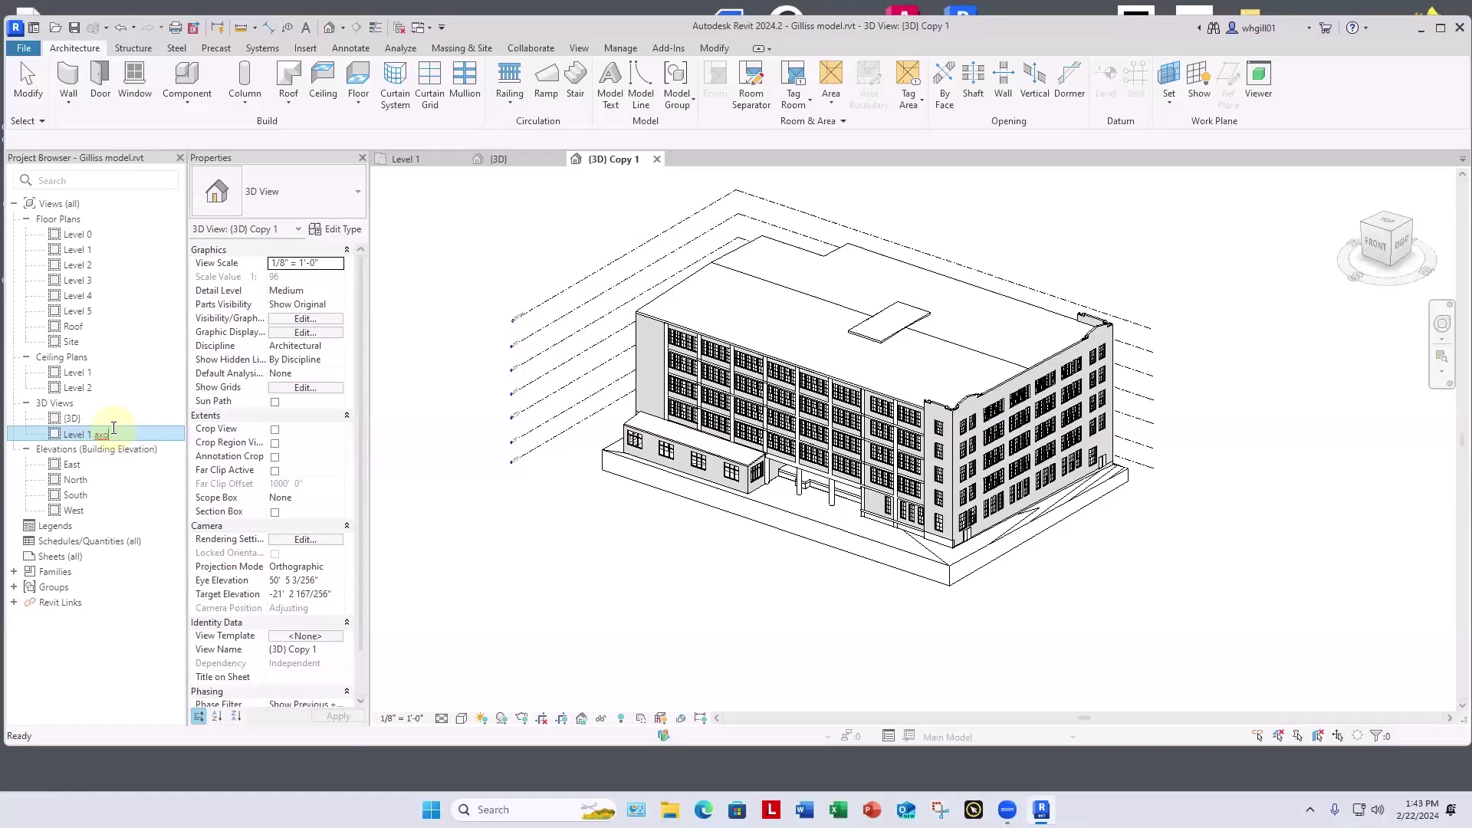
left_click(554, 587)
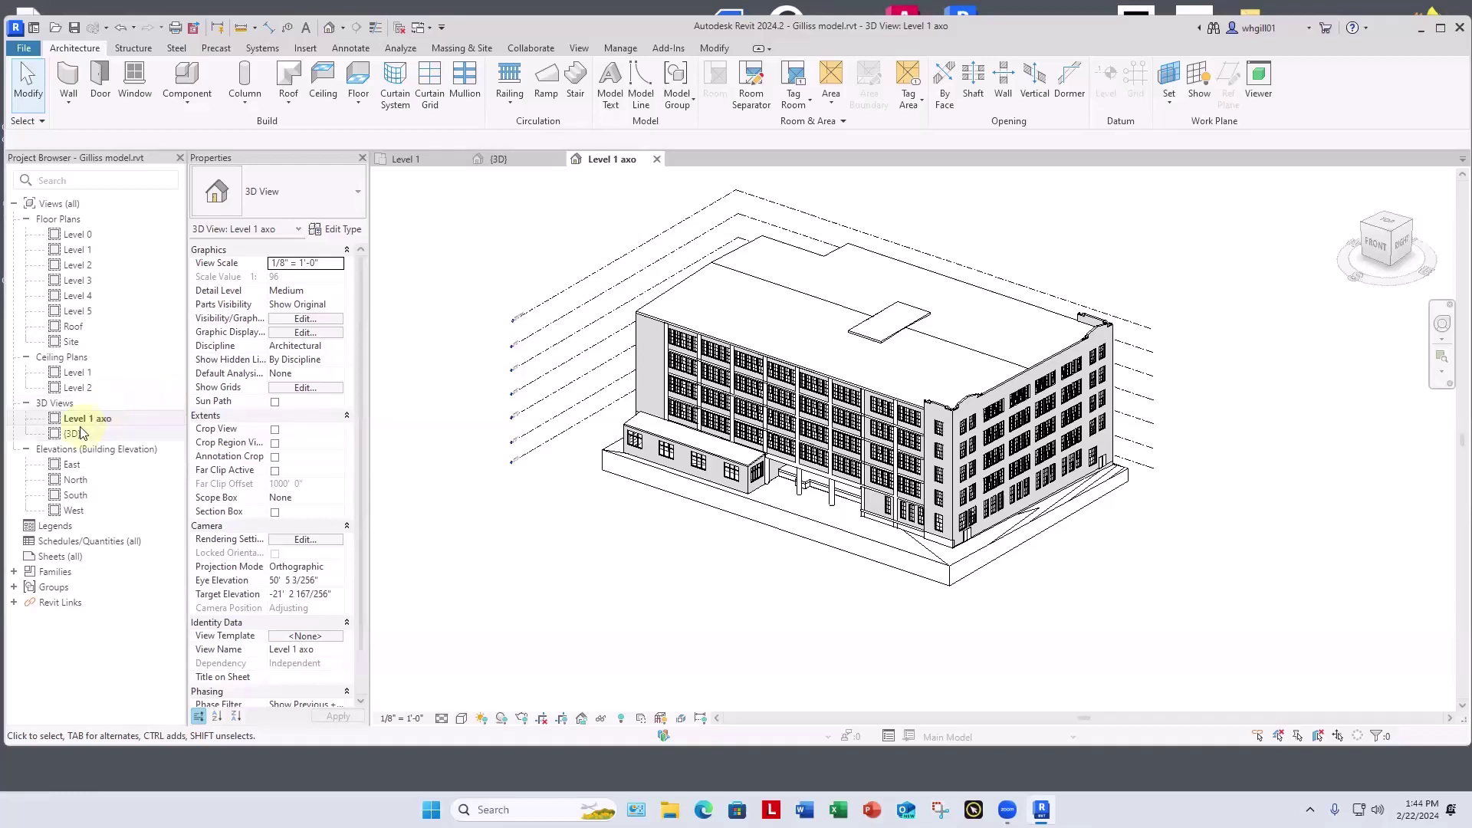
Step: Turn on the section box in the Level 1 axo view and lower its top face to cut the building through Level 1
left_click(274, 512)
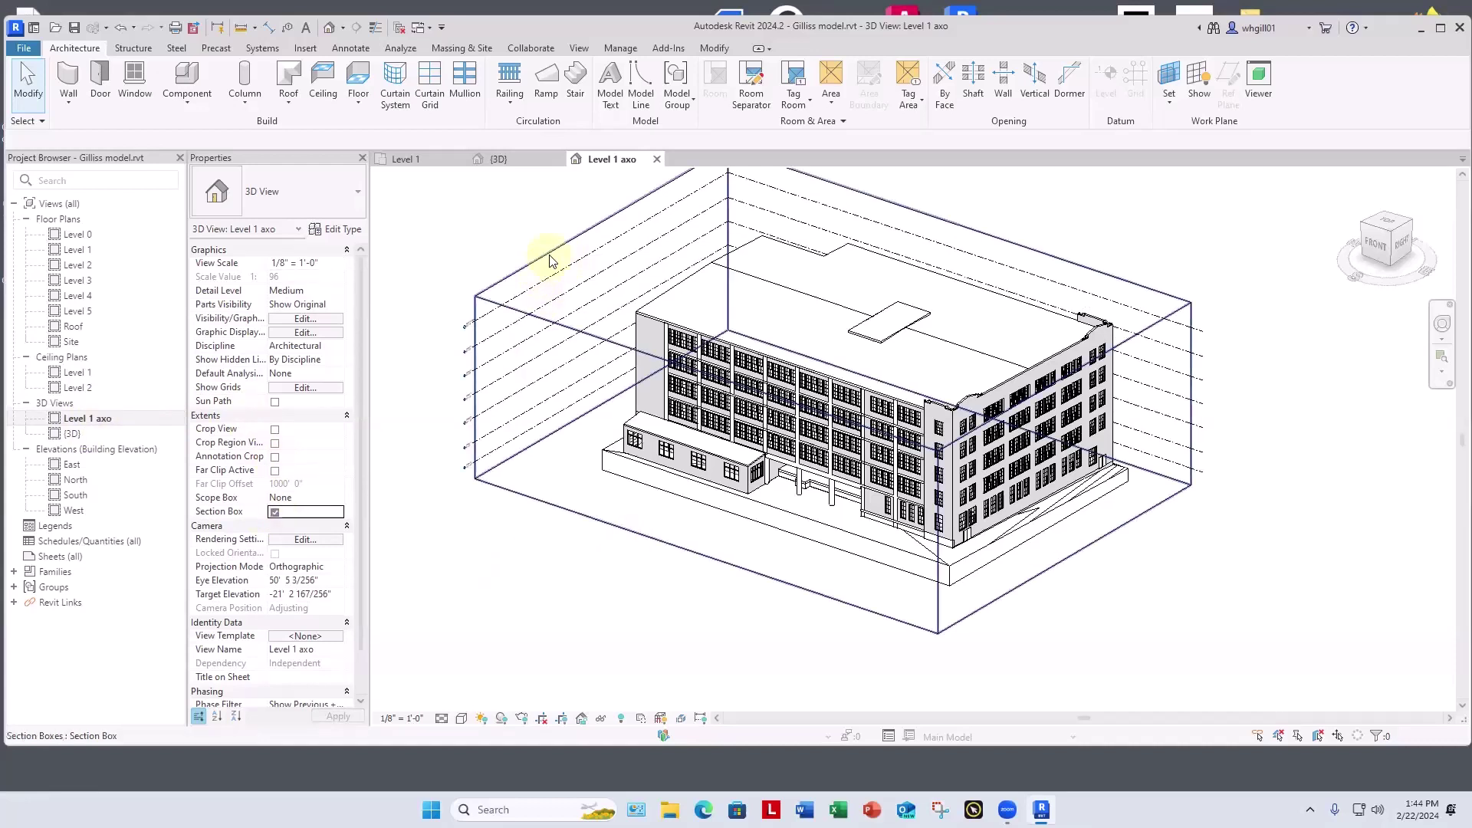
left_click(549, 260)
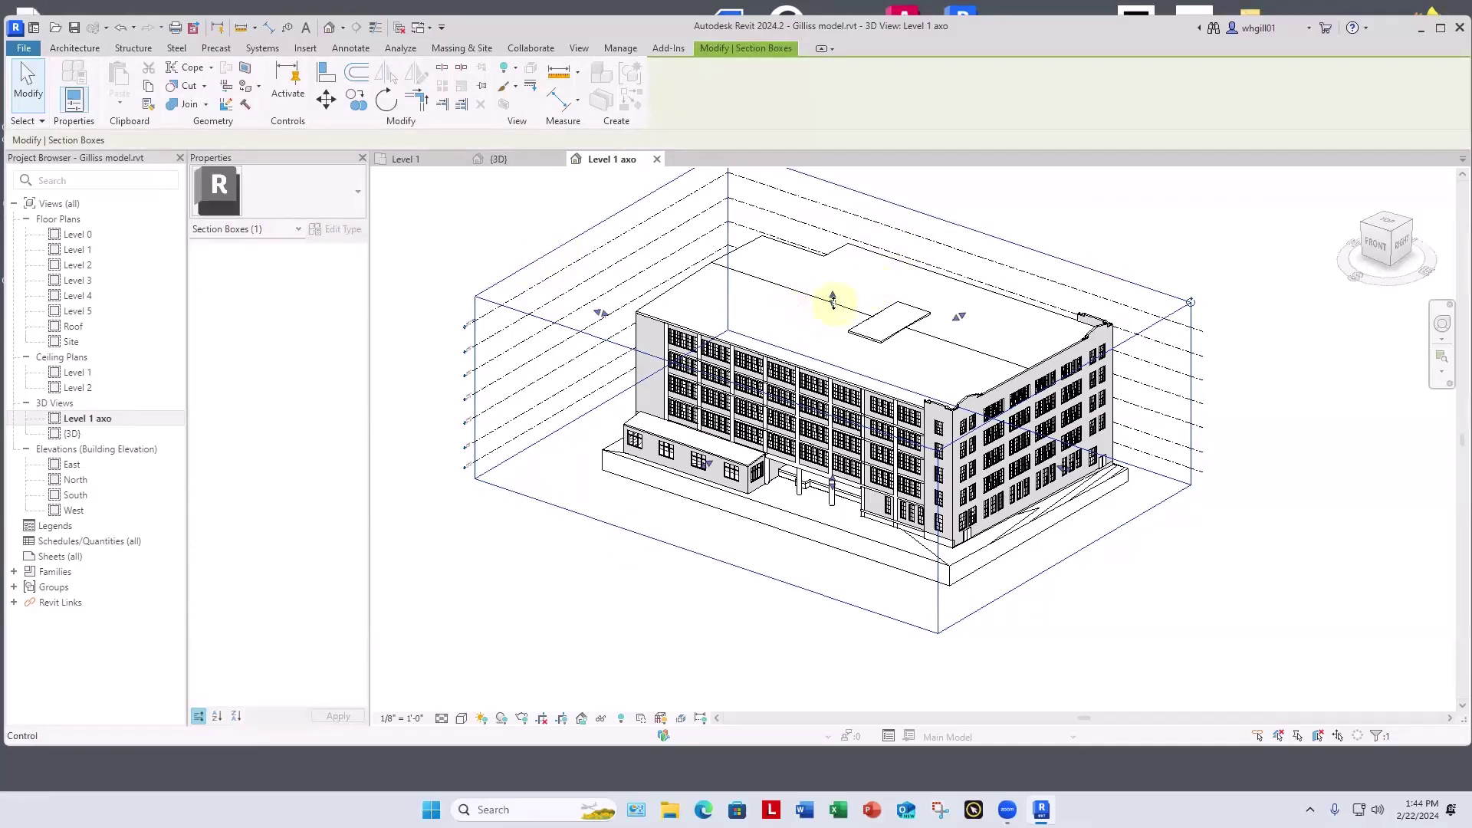
left_click_drag(834, 302, 822, 414)
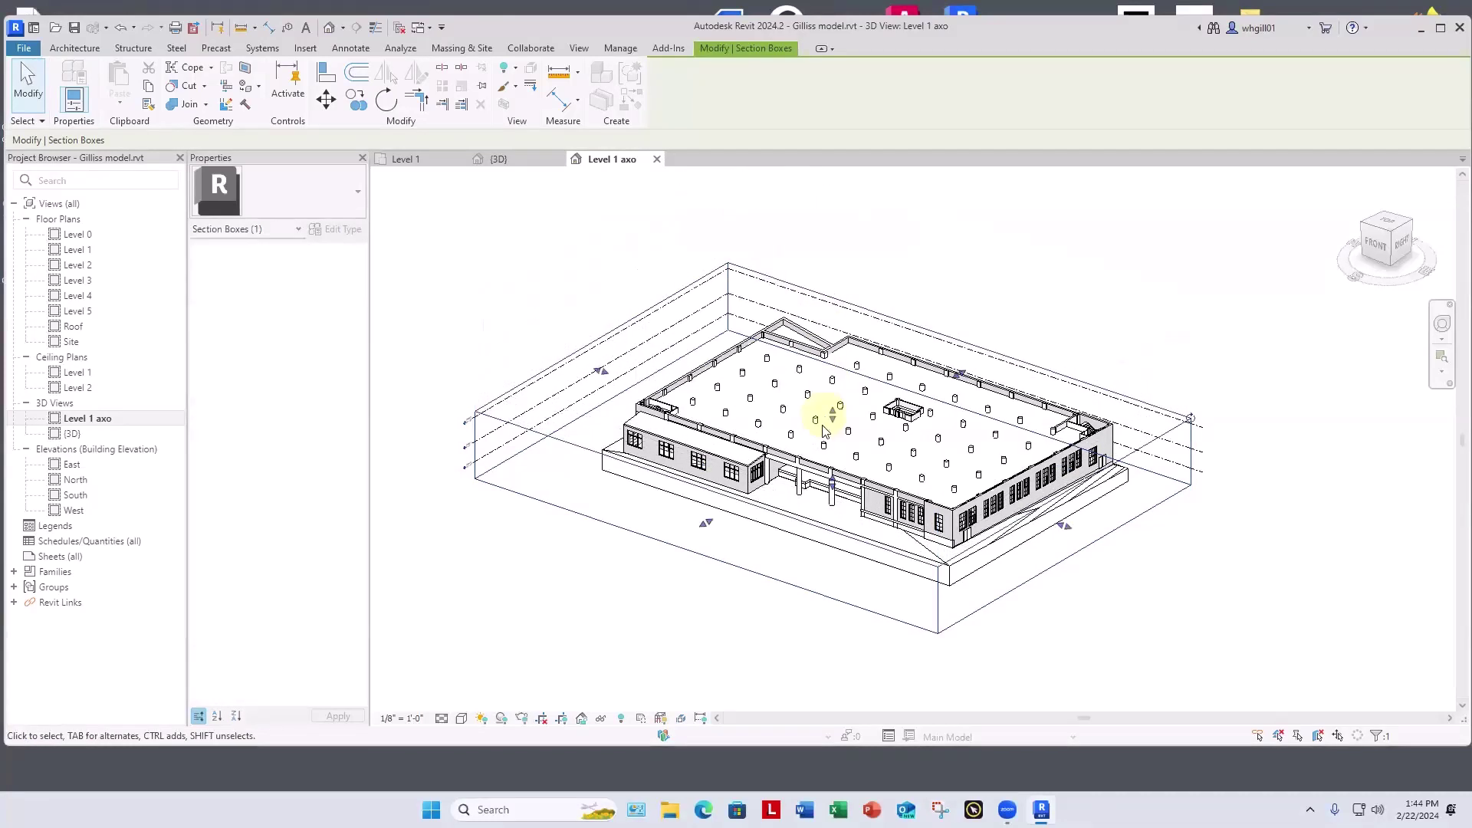
left_click(794, 629)
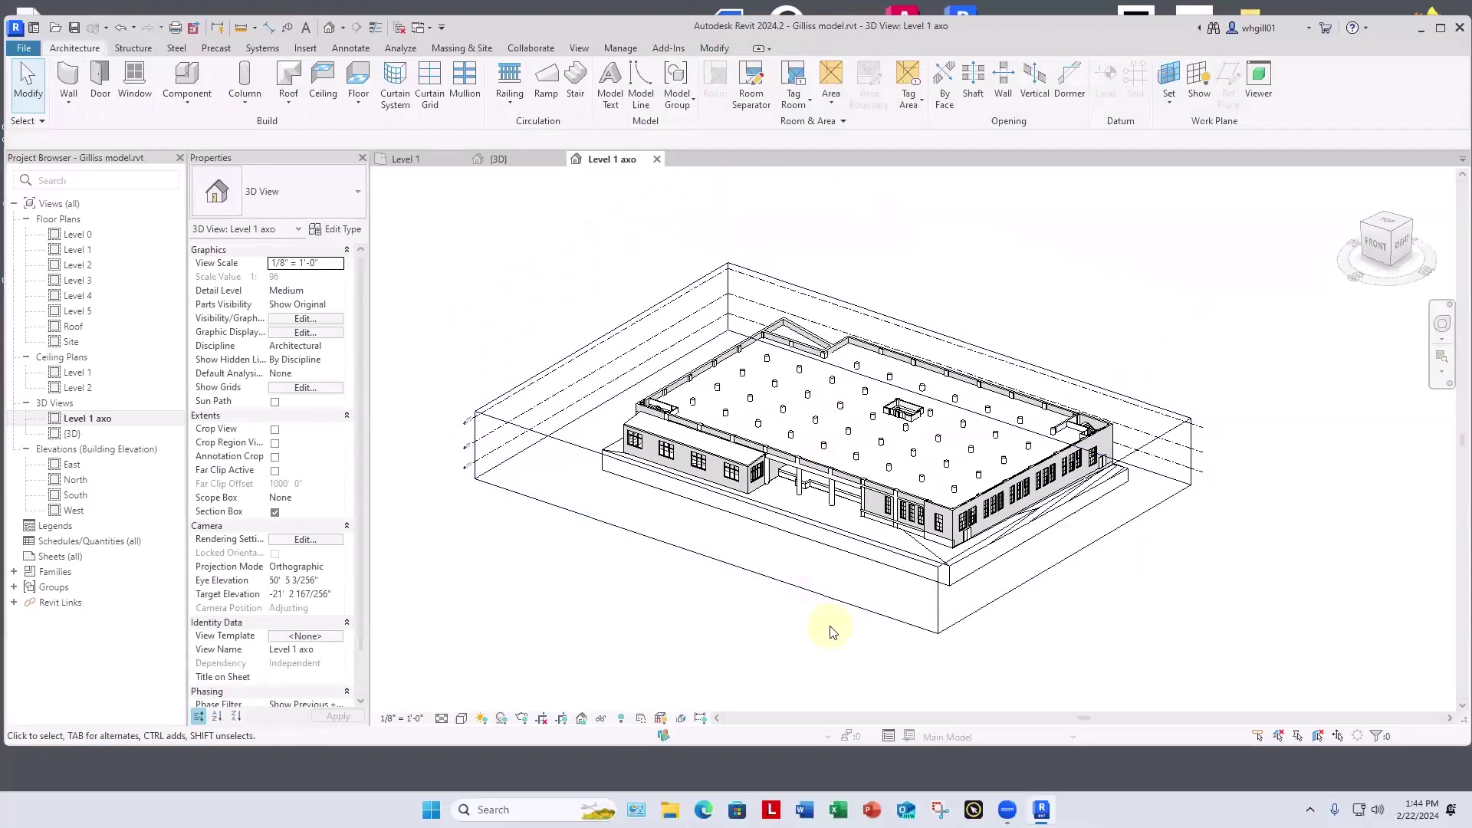
scroll(805, 427, "up", 3)
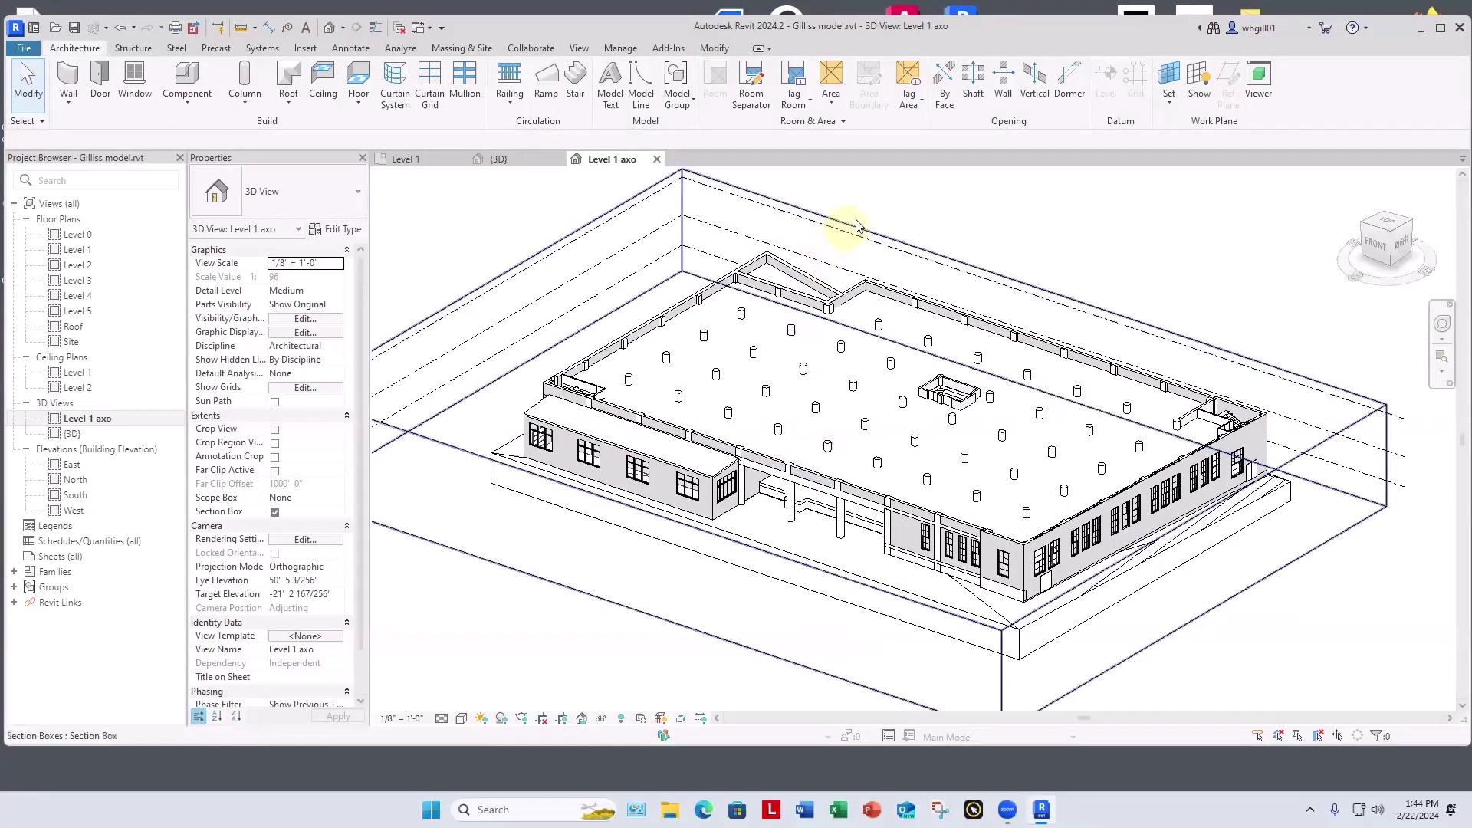
Step: Lower the section box's top face below the upper floor slab so the cut exposes the Level 1 interior
left_click(857, 226)
scroll(880, 421, "up", 3)
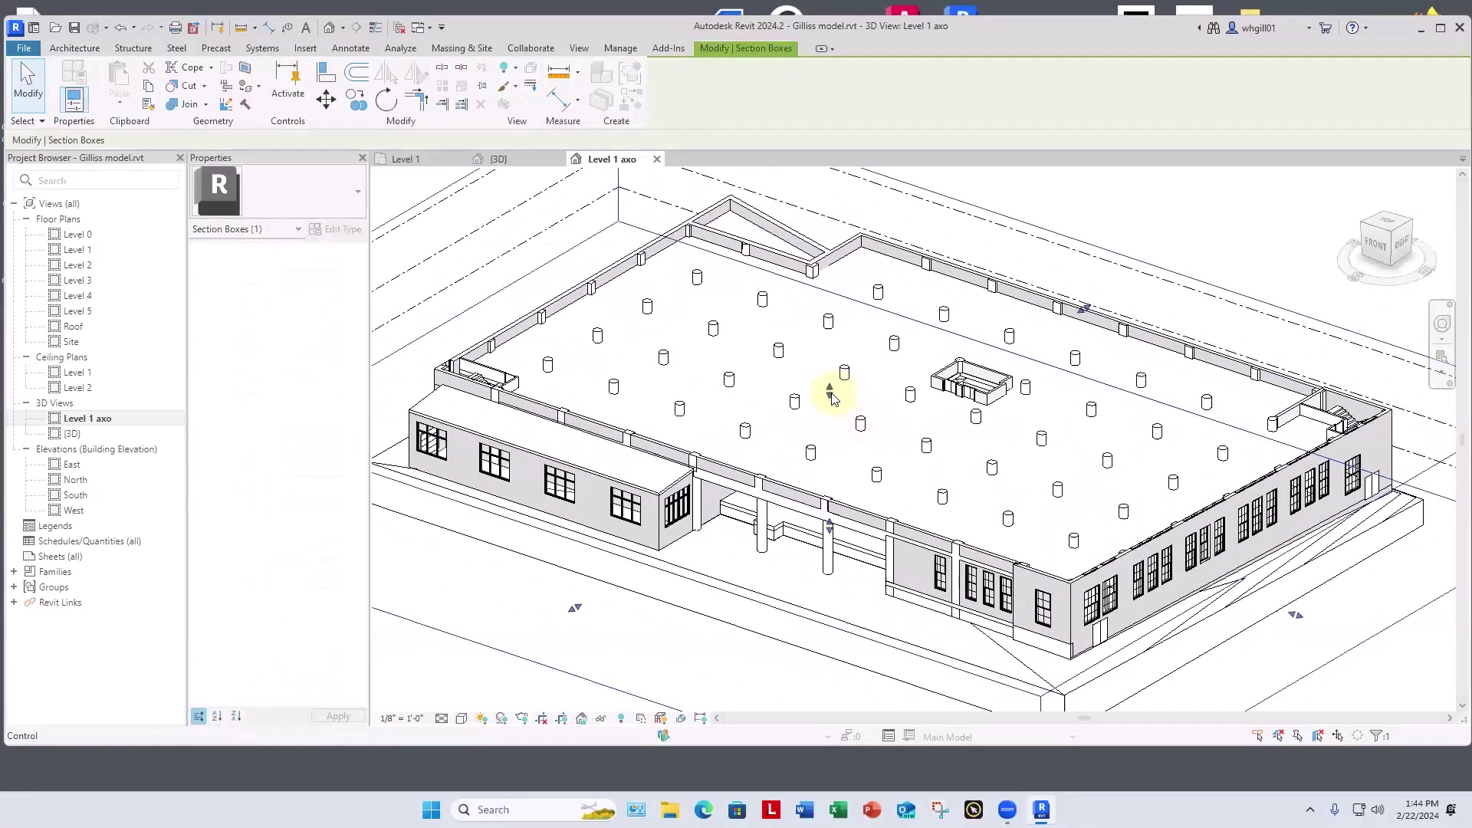
left_click_drag(833, 397, 830, 408)
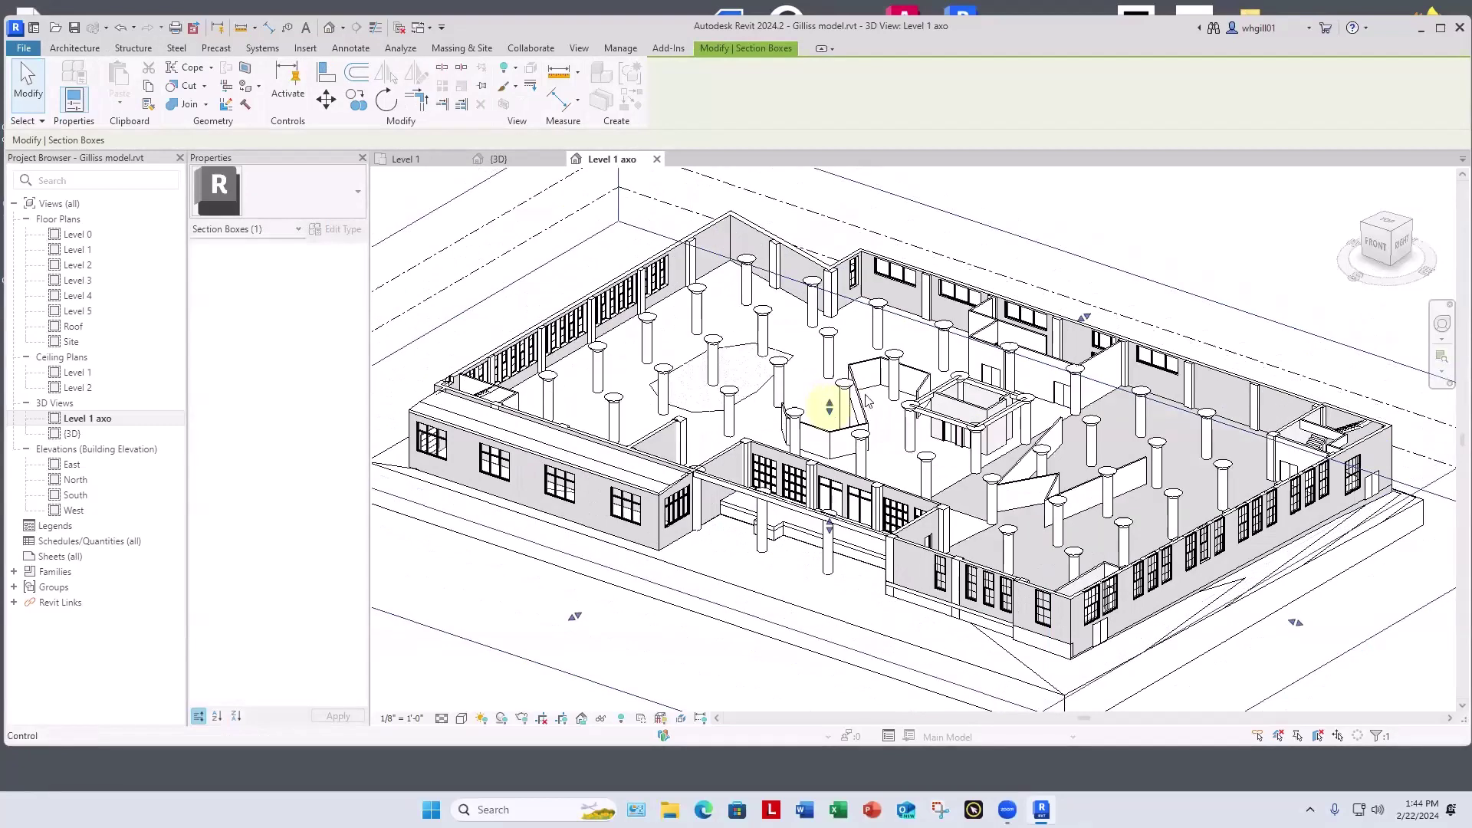
Step: Working from the front view, lower the section box's top face to the front wing's roofline, and restore the home axonometric view
left_click(1377, 248)
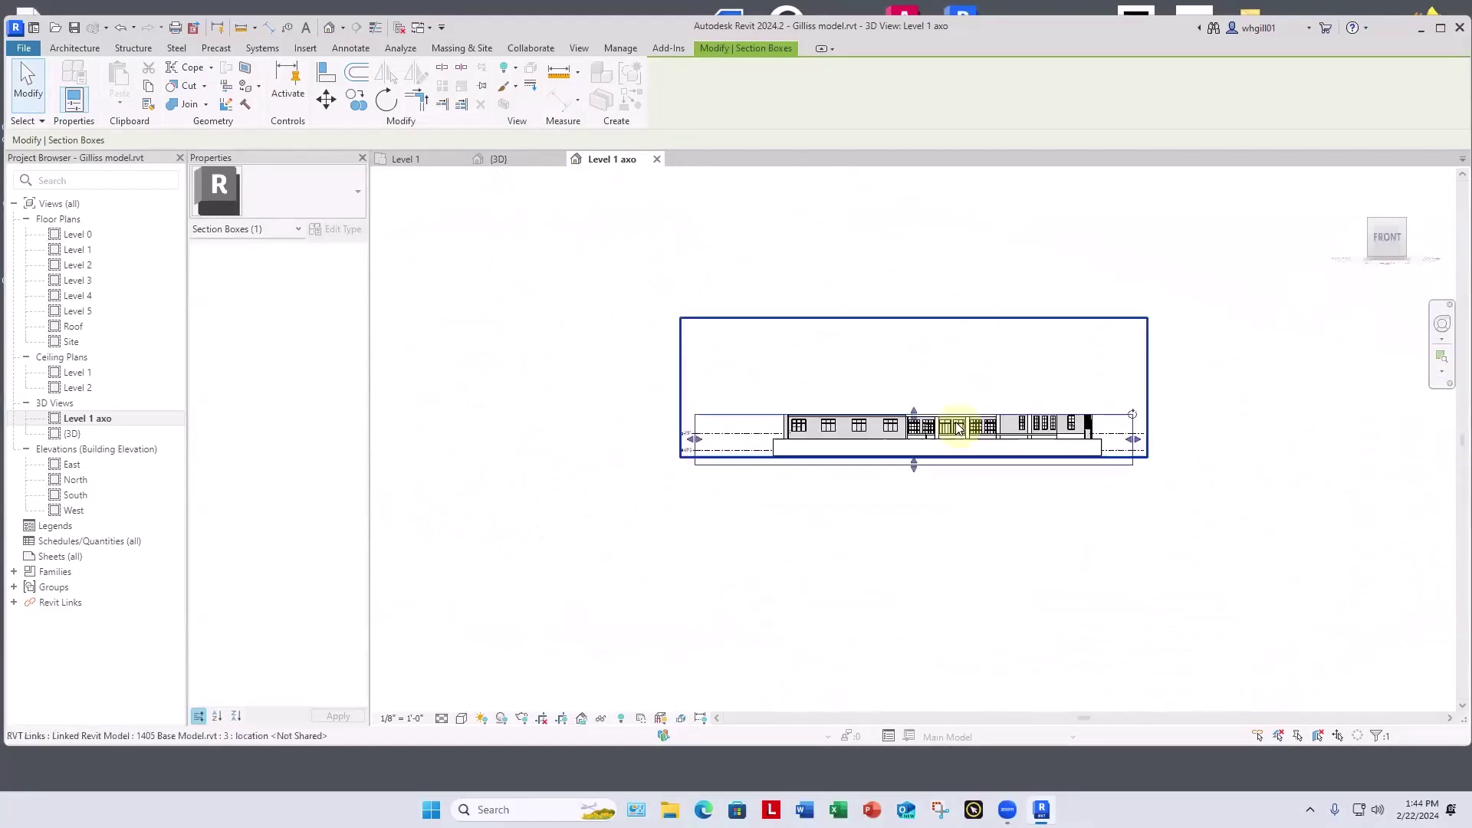
scroll(907, 411, "up", 10)
middle_click_drag(913, 415, 797, 253)
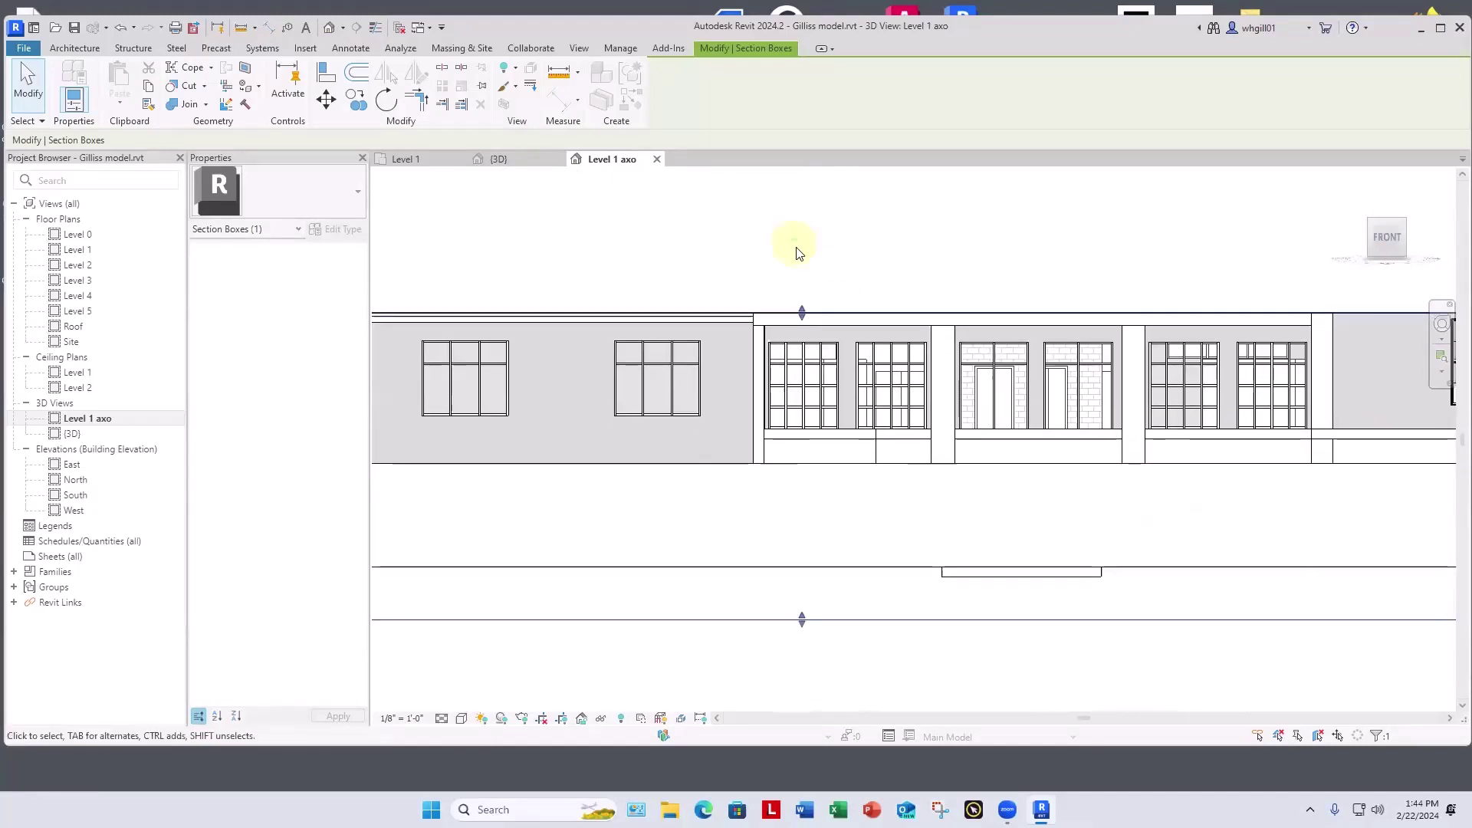
scroll(798, 253, "up", 2)
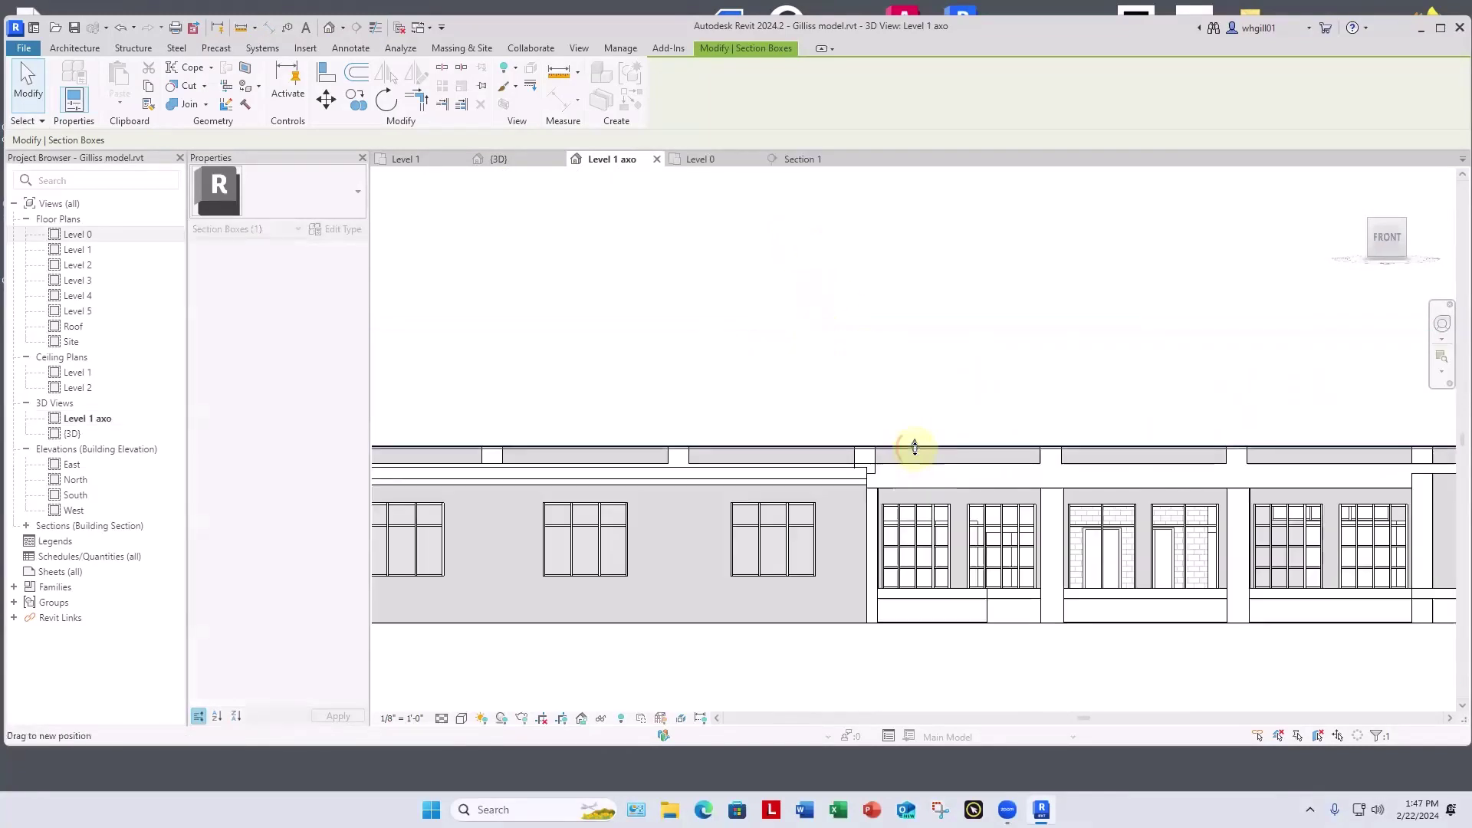
left_click_drag(912, 449, 913, 476)
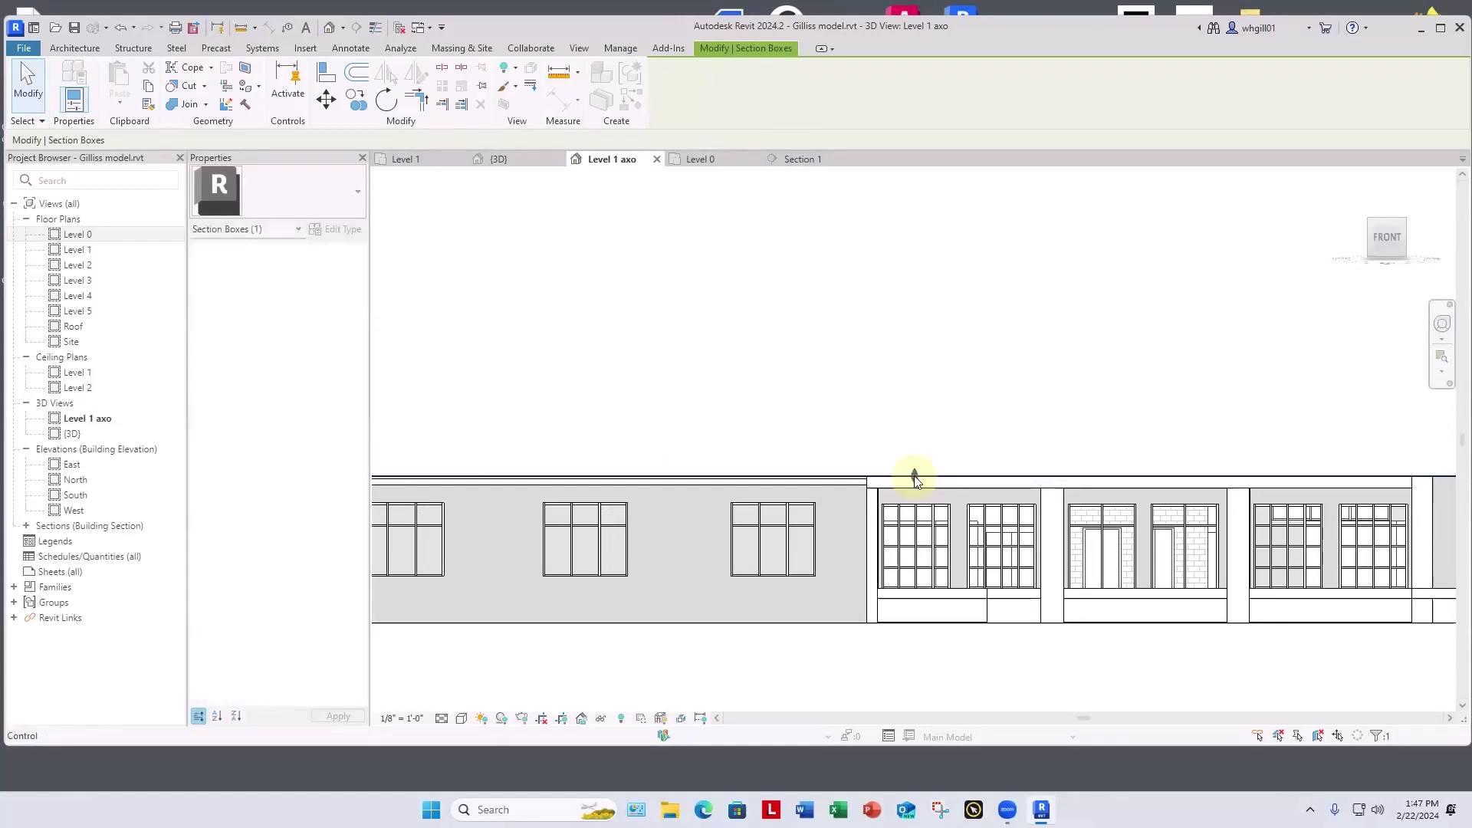
left_click(1352, 182)
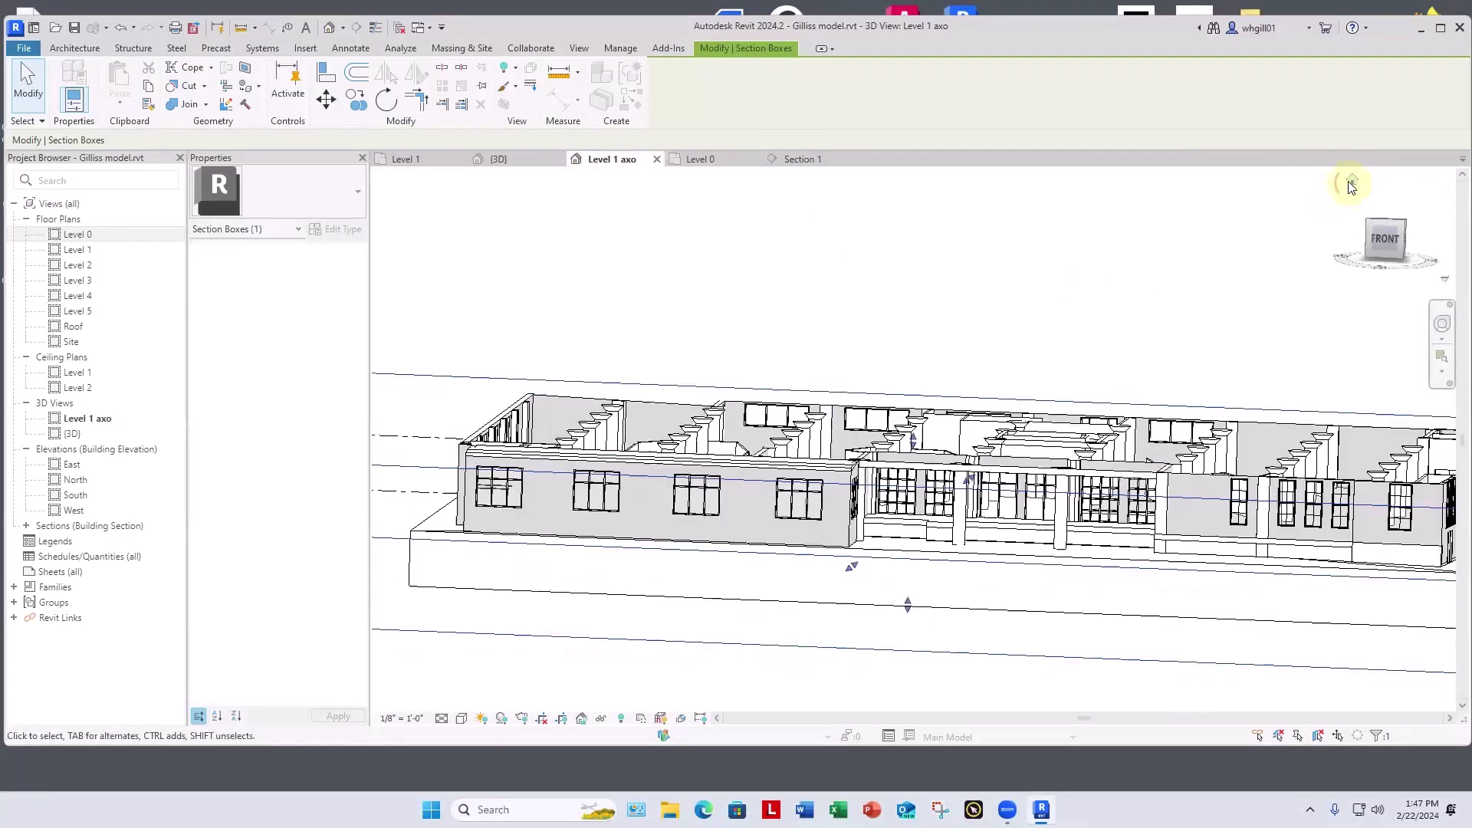
scroll(928, 396, "up", 5)
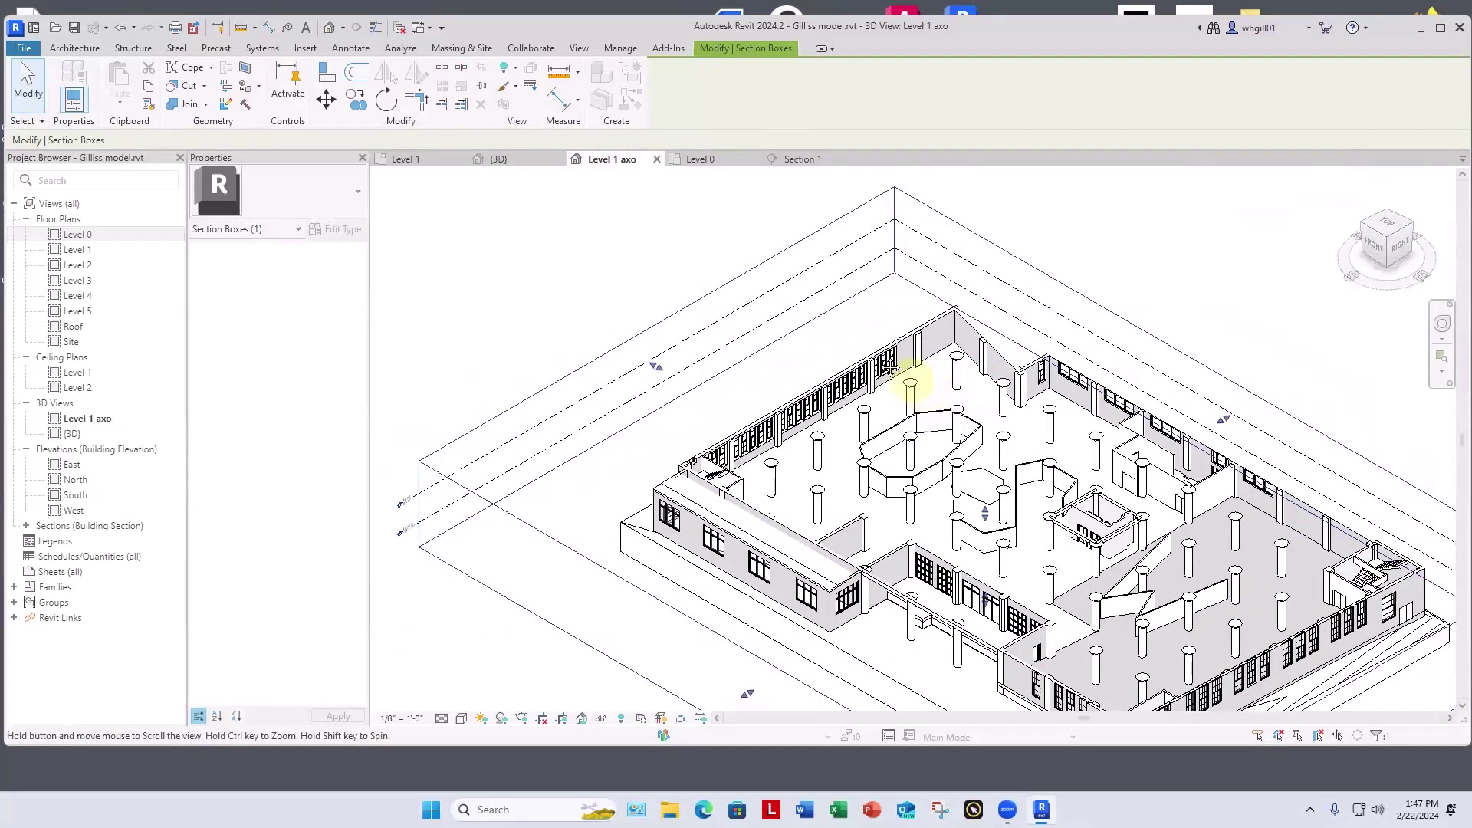
scroll(932, 402, "up", 3)
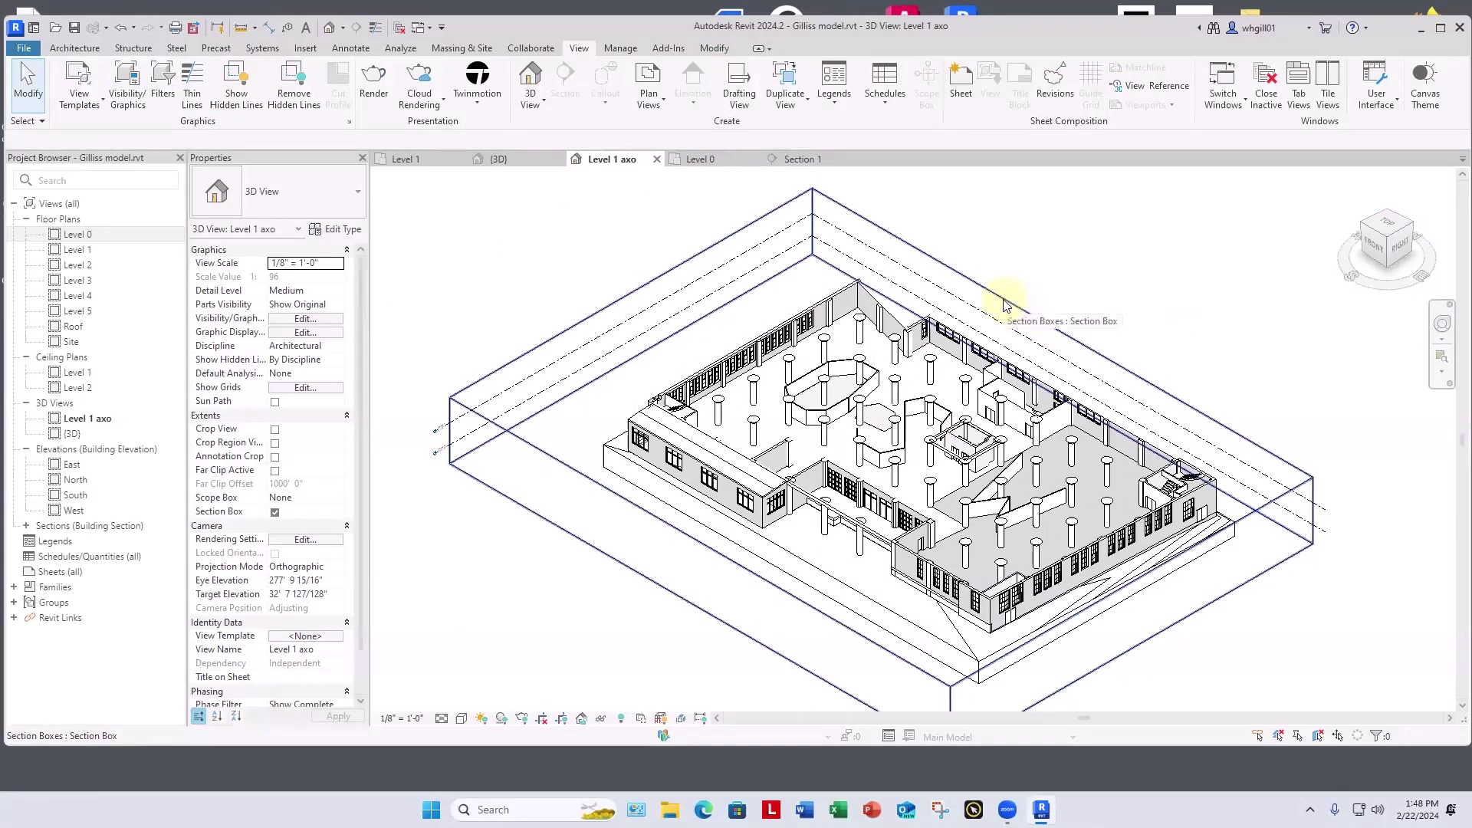
Step: Hide the section box element in the Level 1 axo view
middle_click_drag(1088, 286, 1019, 263)
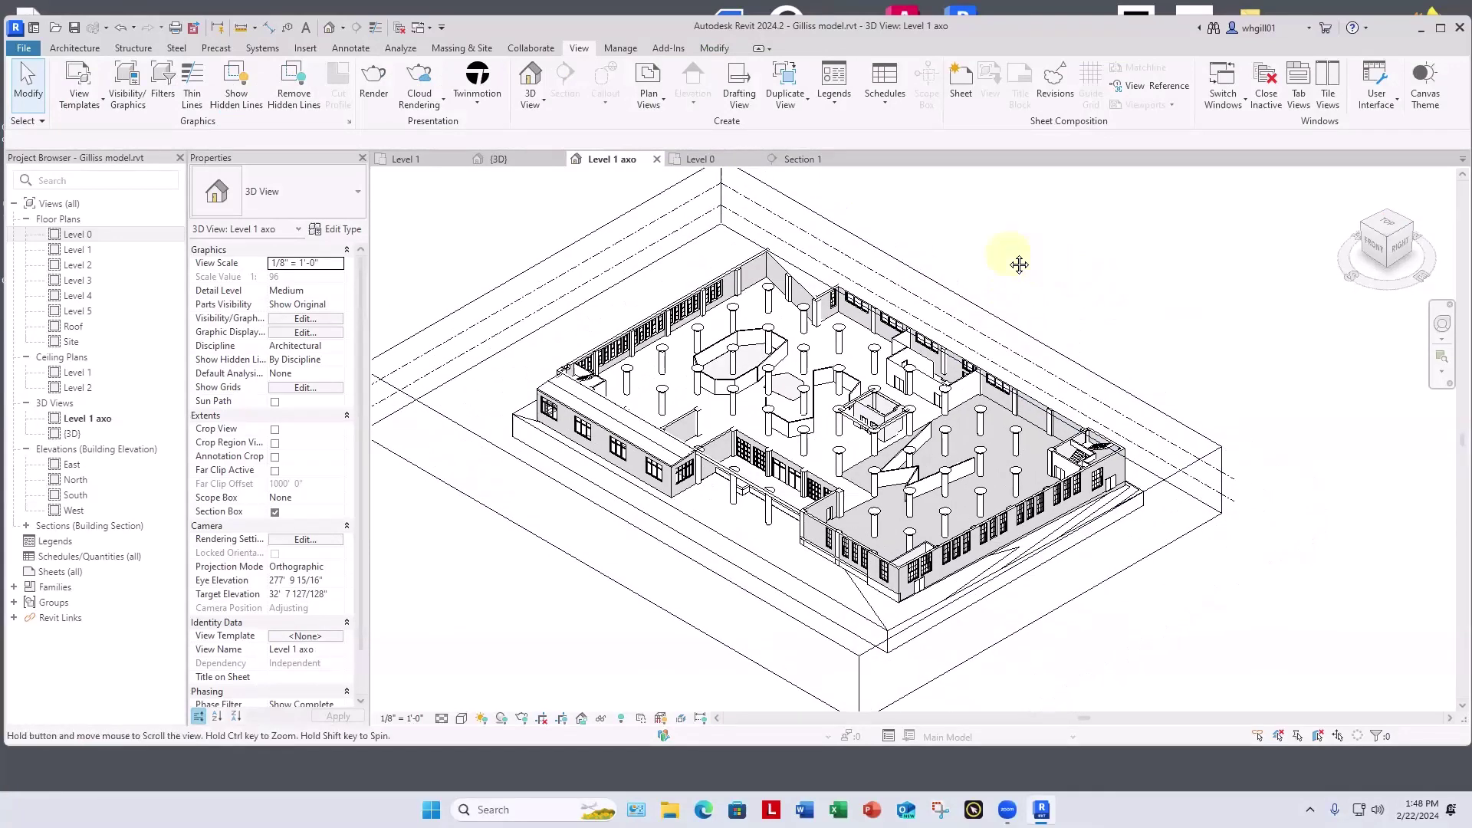
left_click(957, 302)
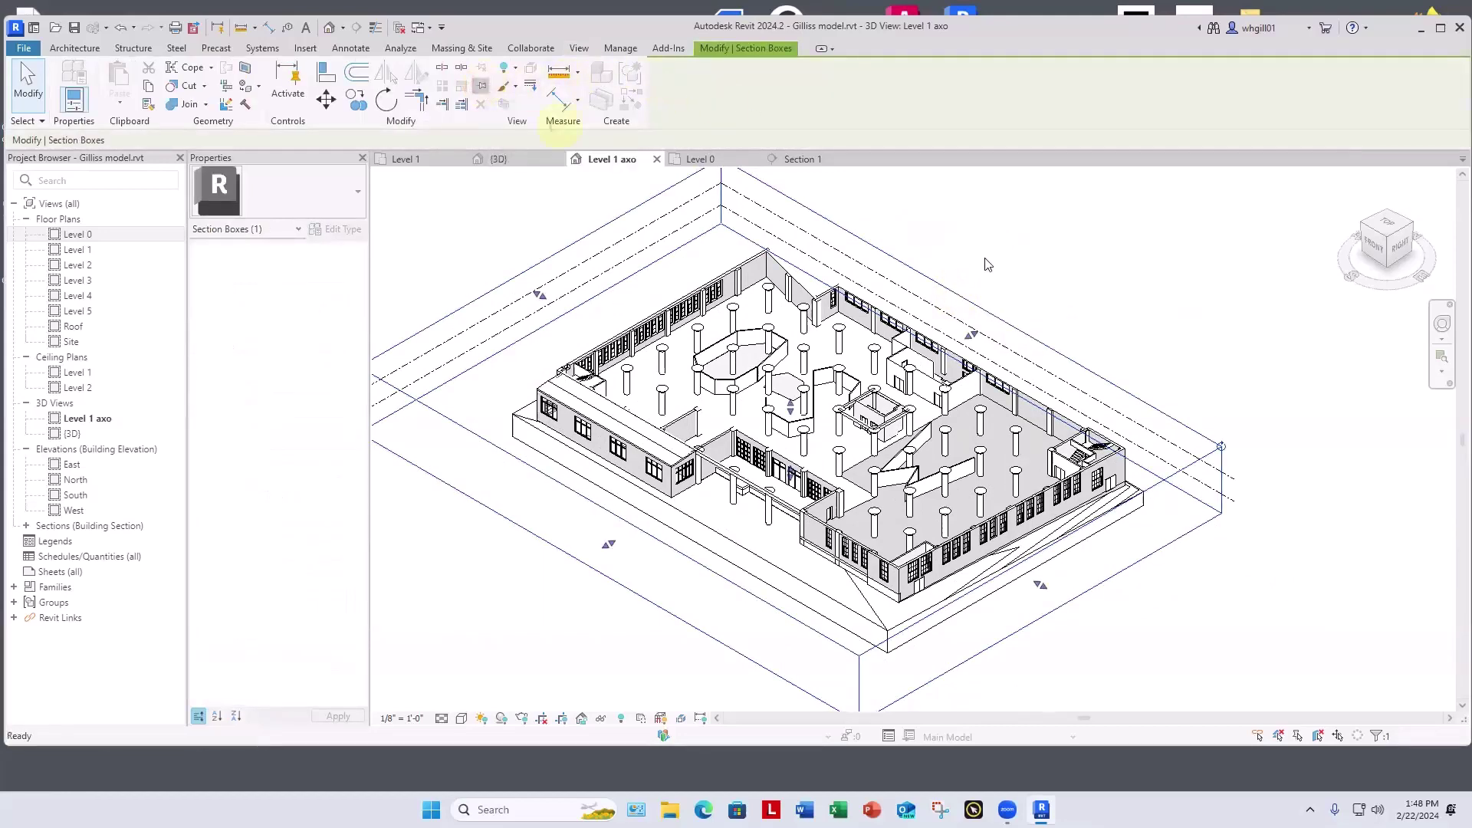
left_click(1069, 273)
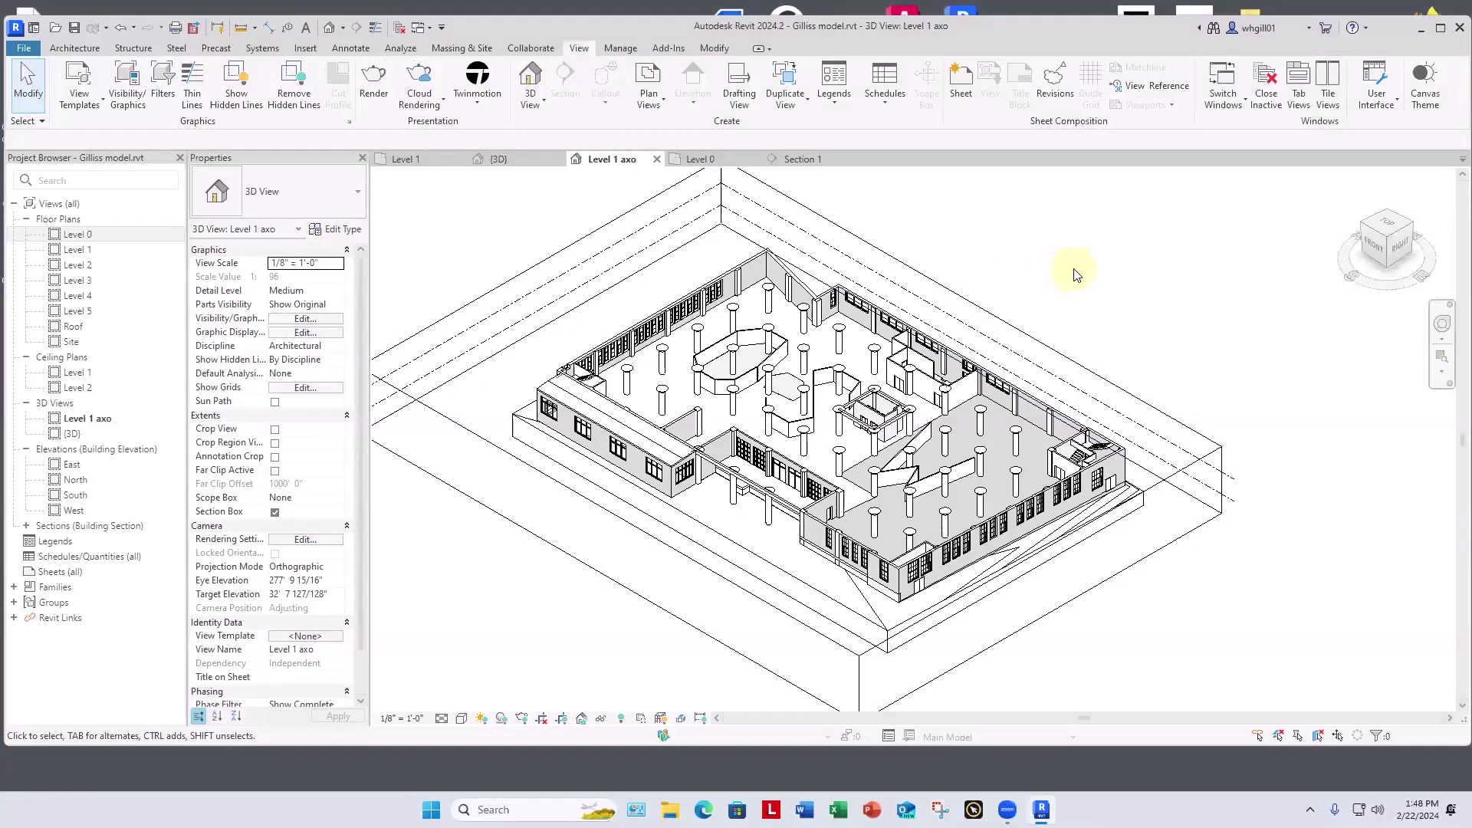
right_click(1024, 337)
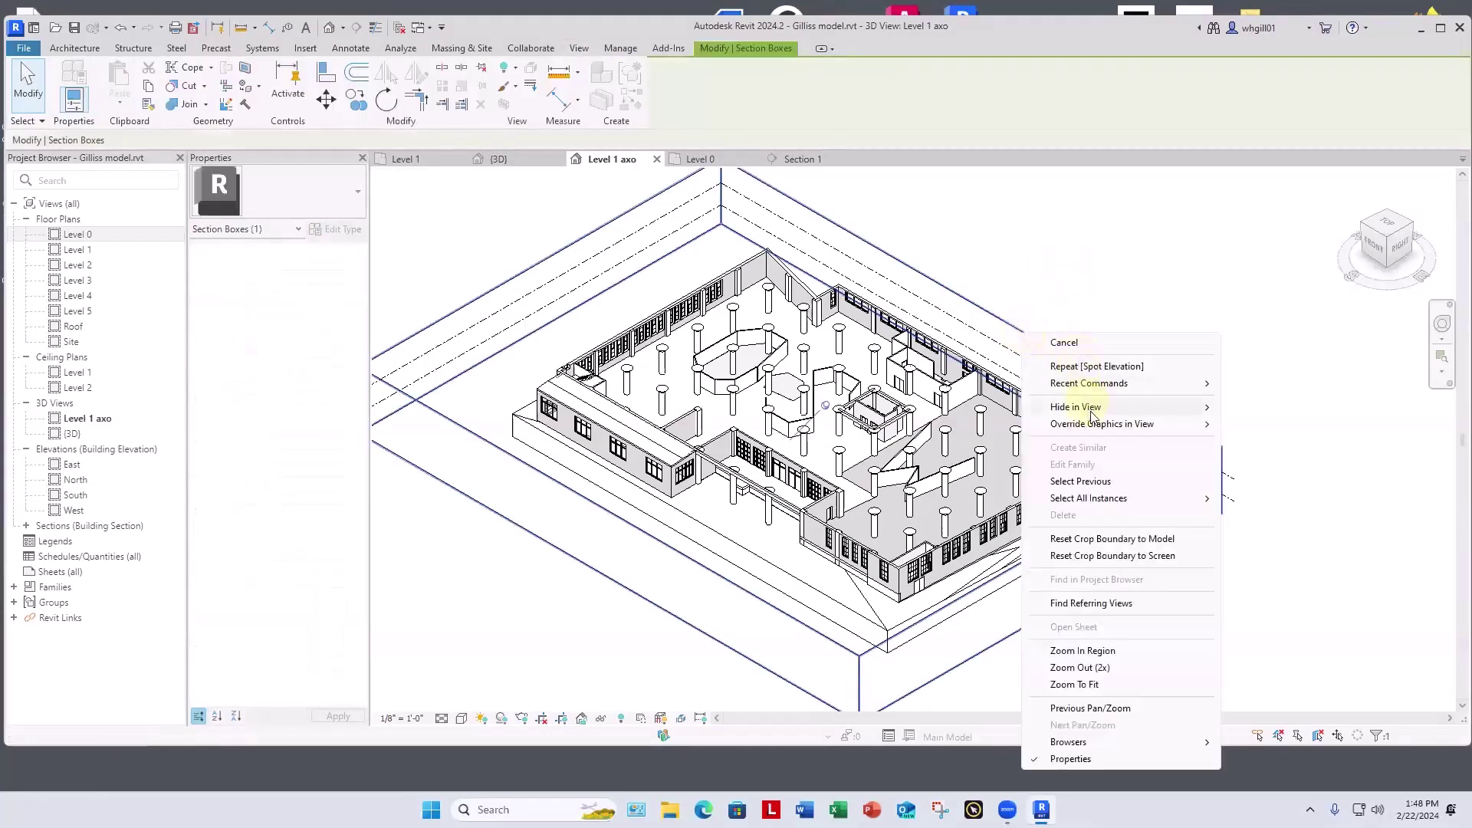
mouse_move(1093, 407)
left_click(1263, 408)
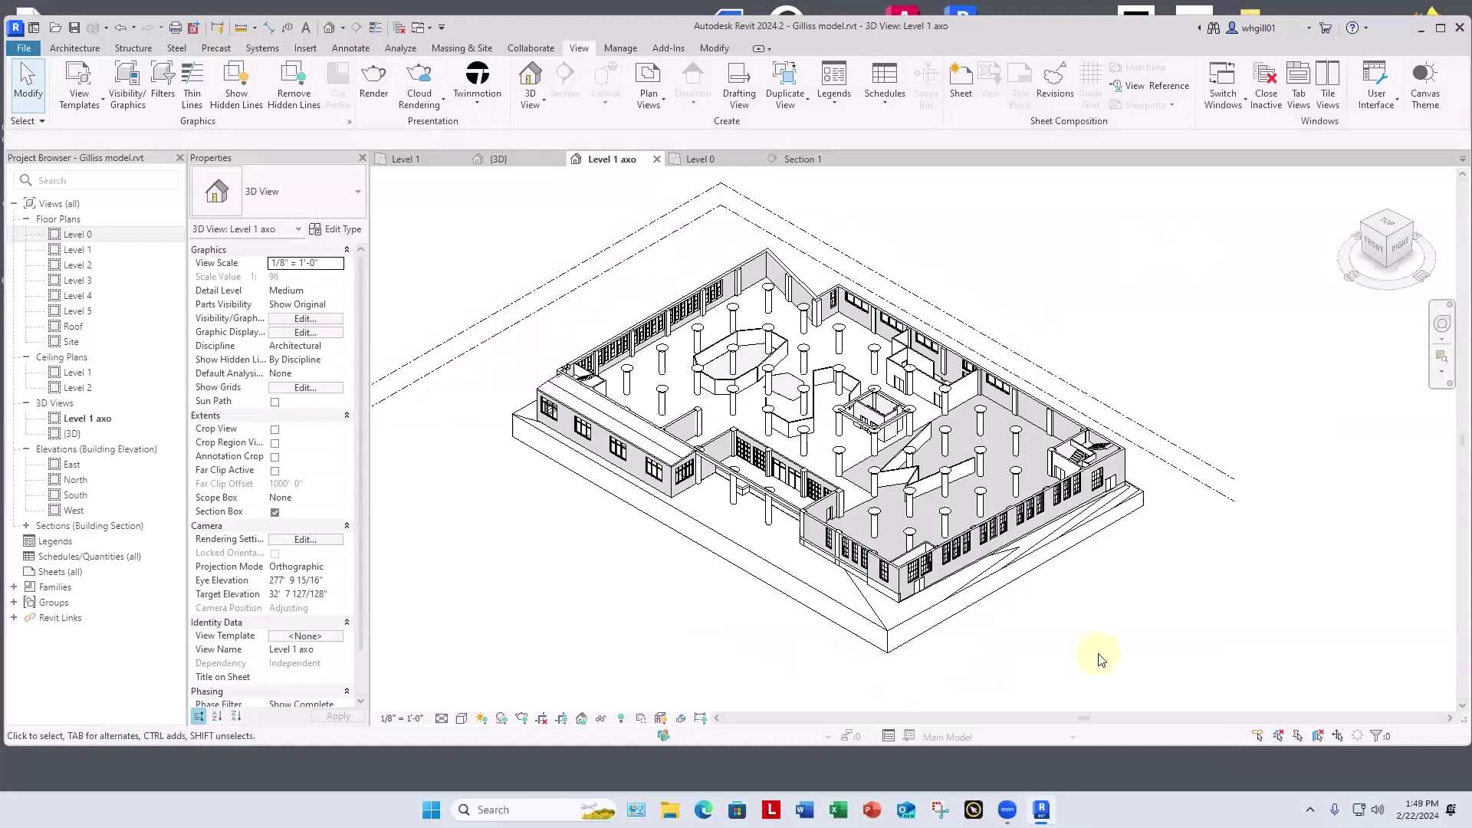
Step: Turn off the selection of links so the linked base model cannot be picked
scroll(986, 634, "up", 3)
scroll(899, 575, "down", 2)
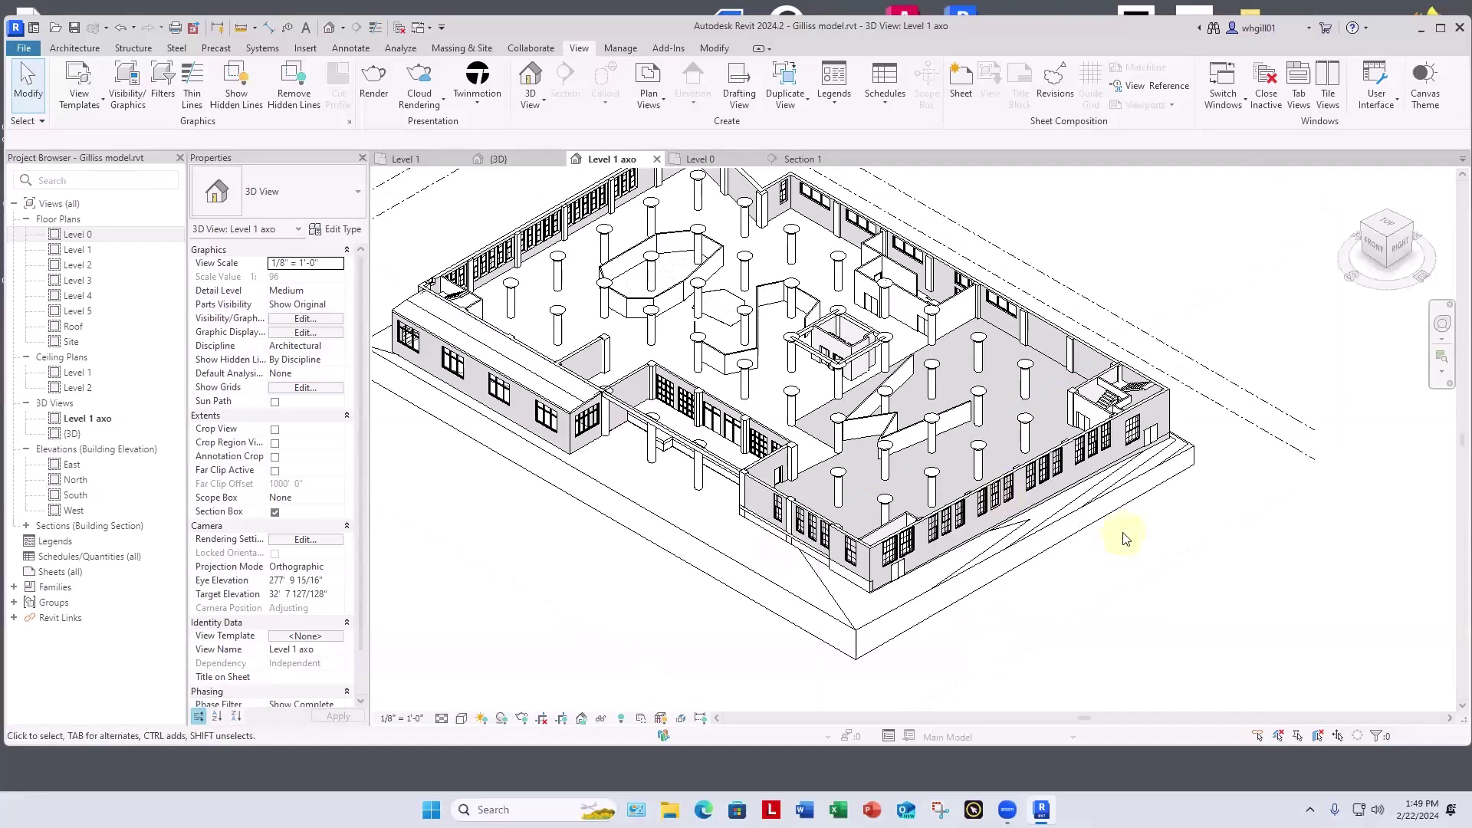
scroll(605, 336, "down", 2)
scroll(695, 532, "down", 2)
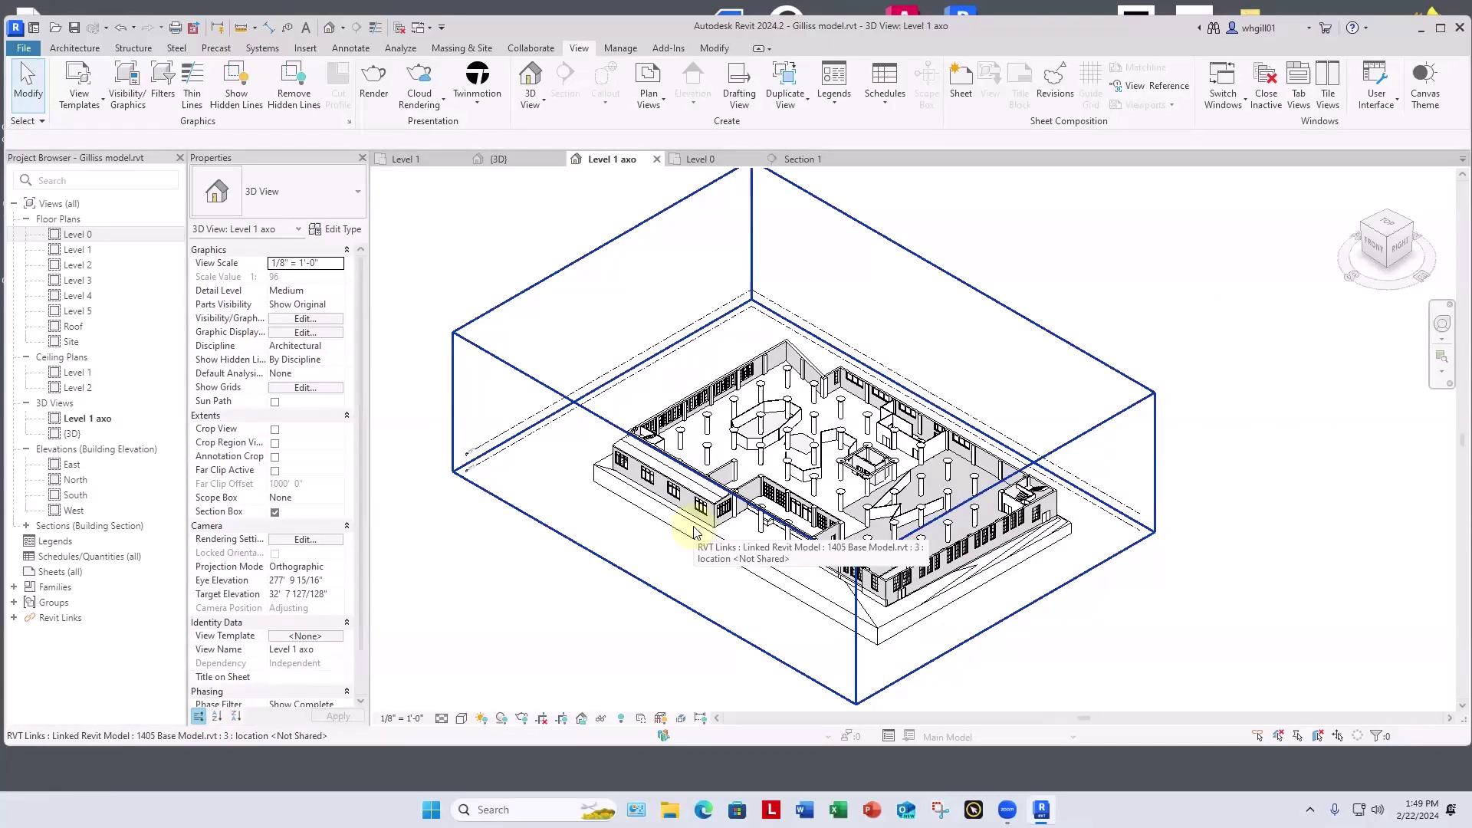
left_click(23, 121)
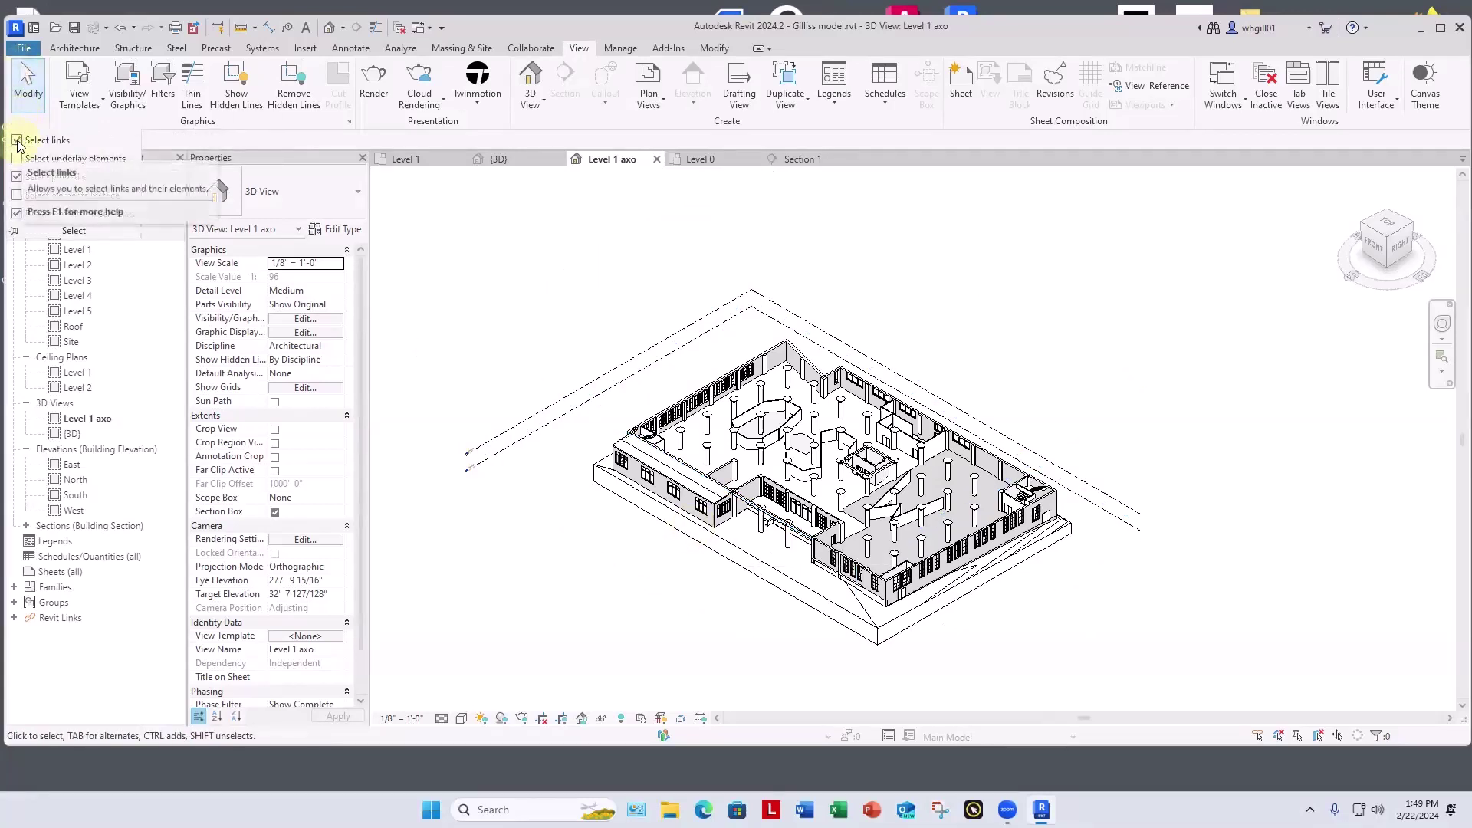
left_click(18, 141)
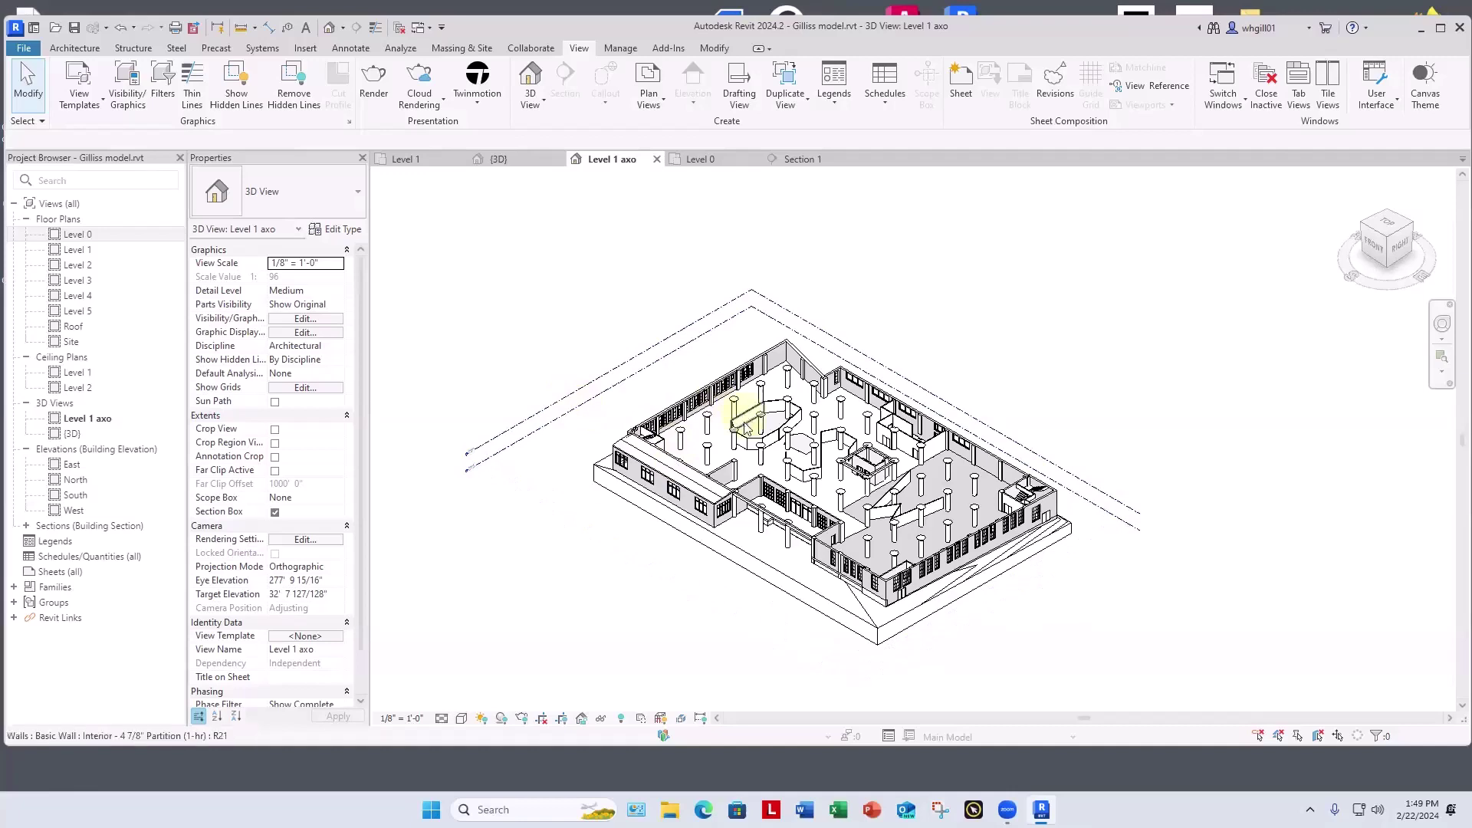
Step: Move the short back wall of the polygonal enclosure outward, away from the edge of its stippled floor region
scroll(786, 394, "up", 4)
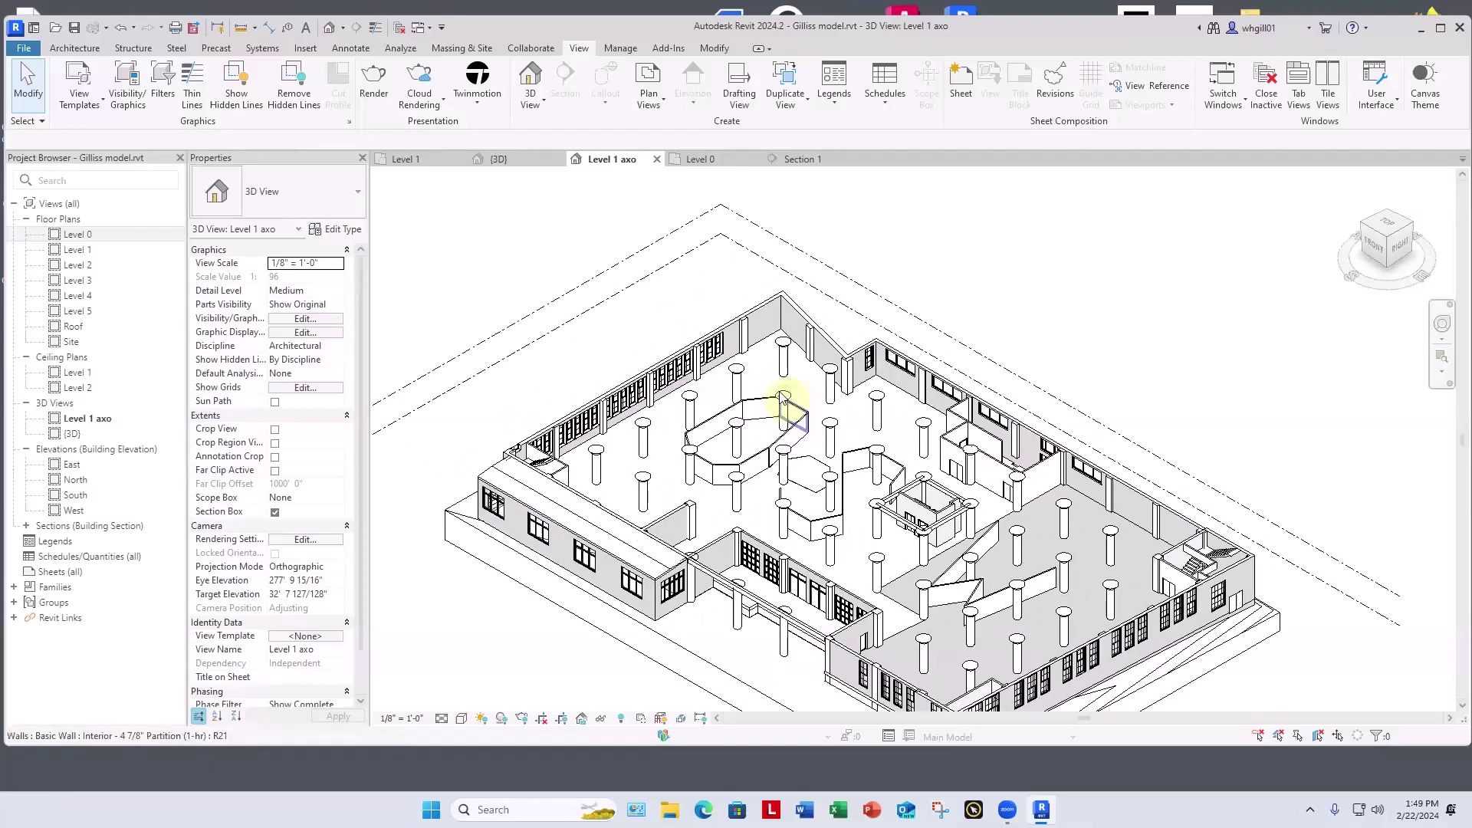
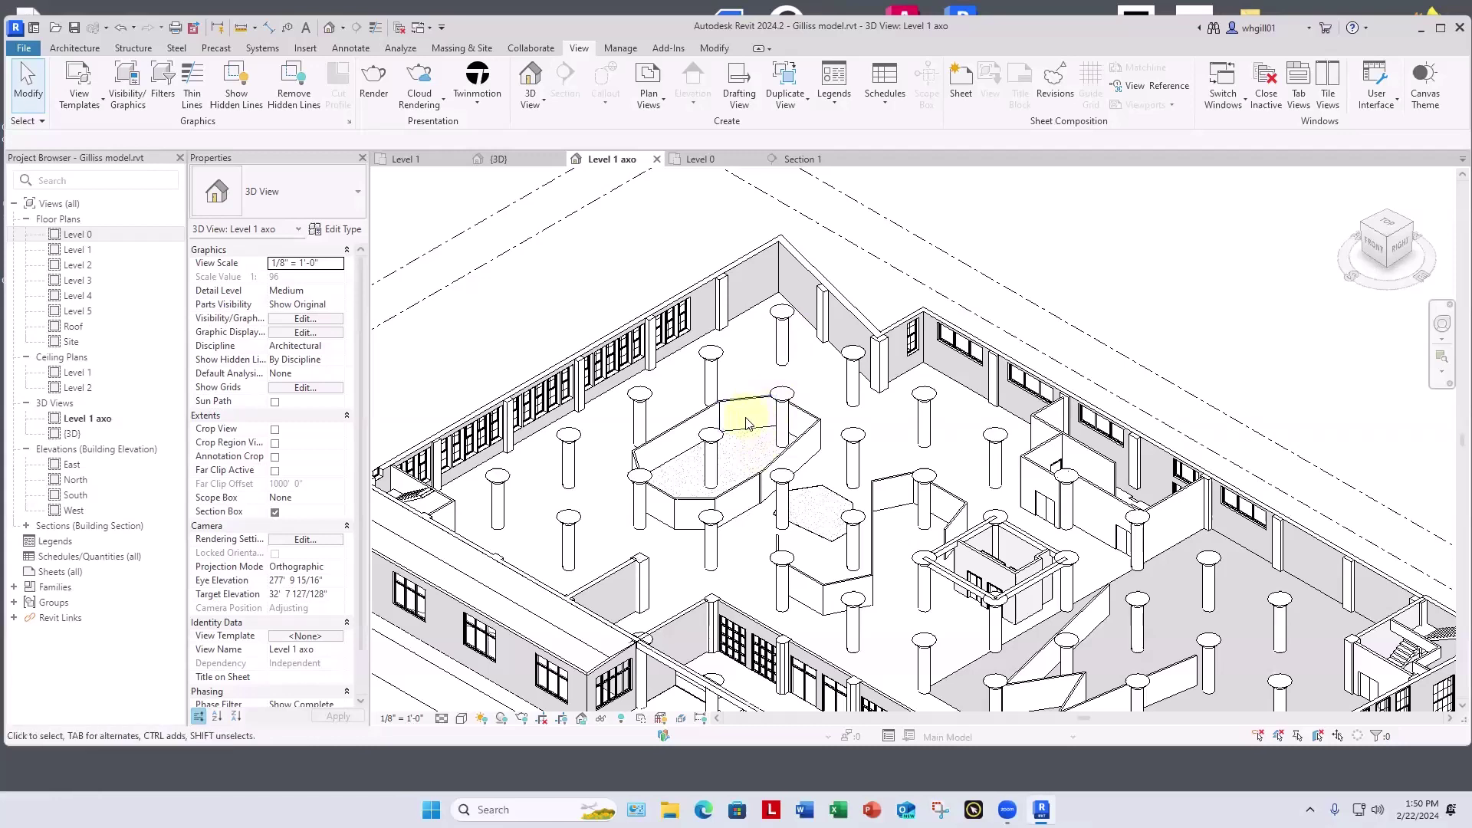
scroll(747, 422, "up", 5)
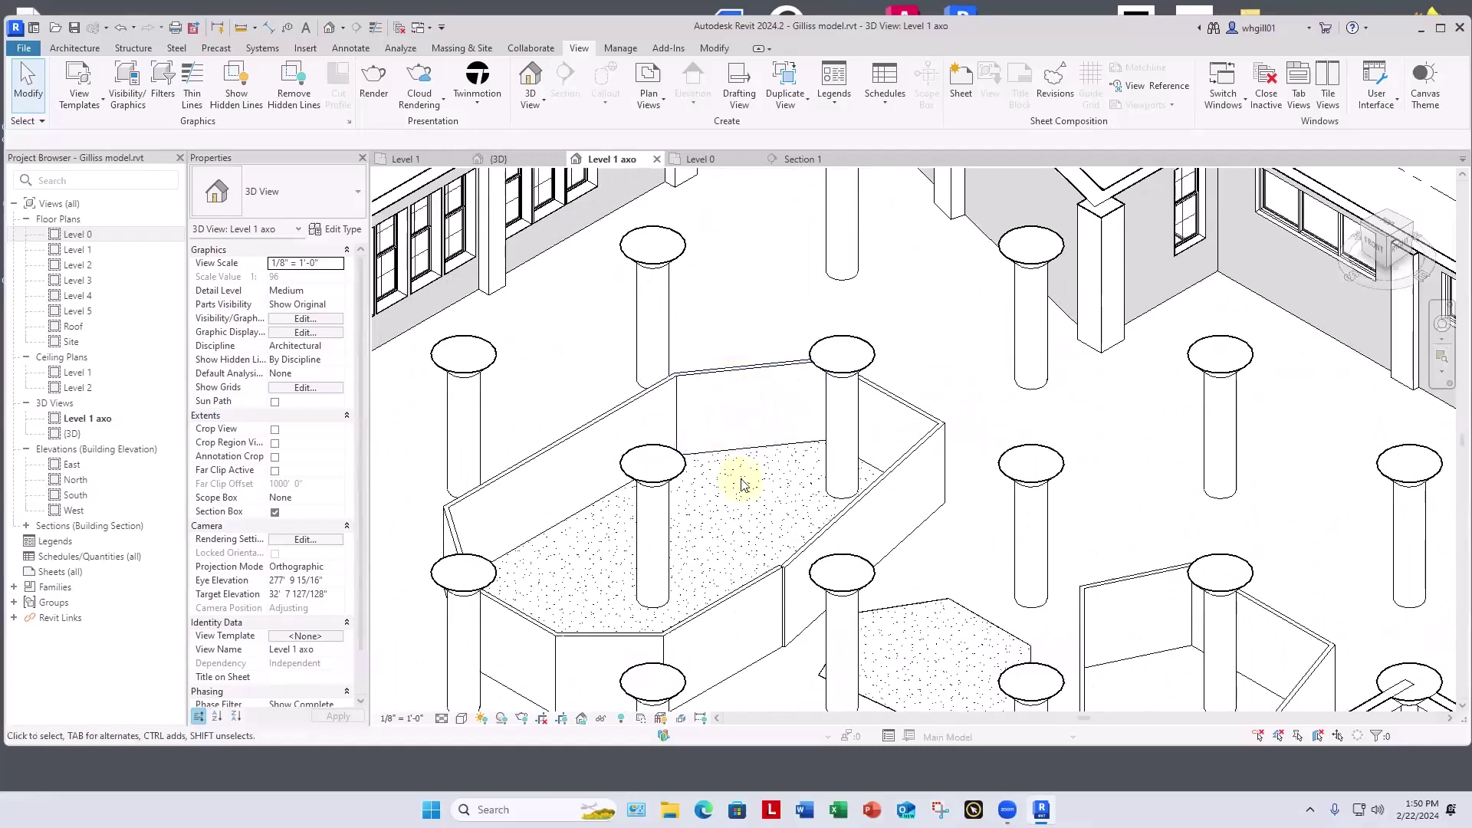
left_click(758, 372)
key("Delete")
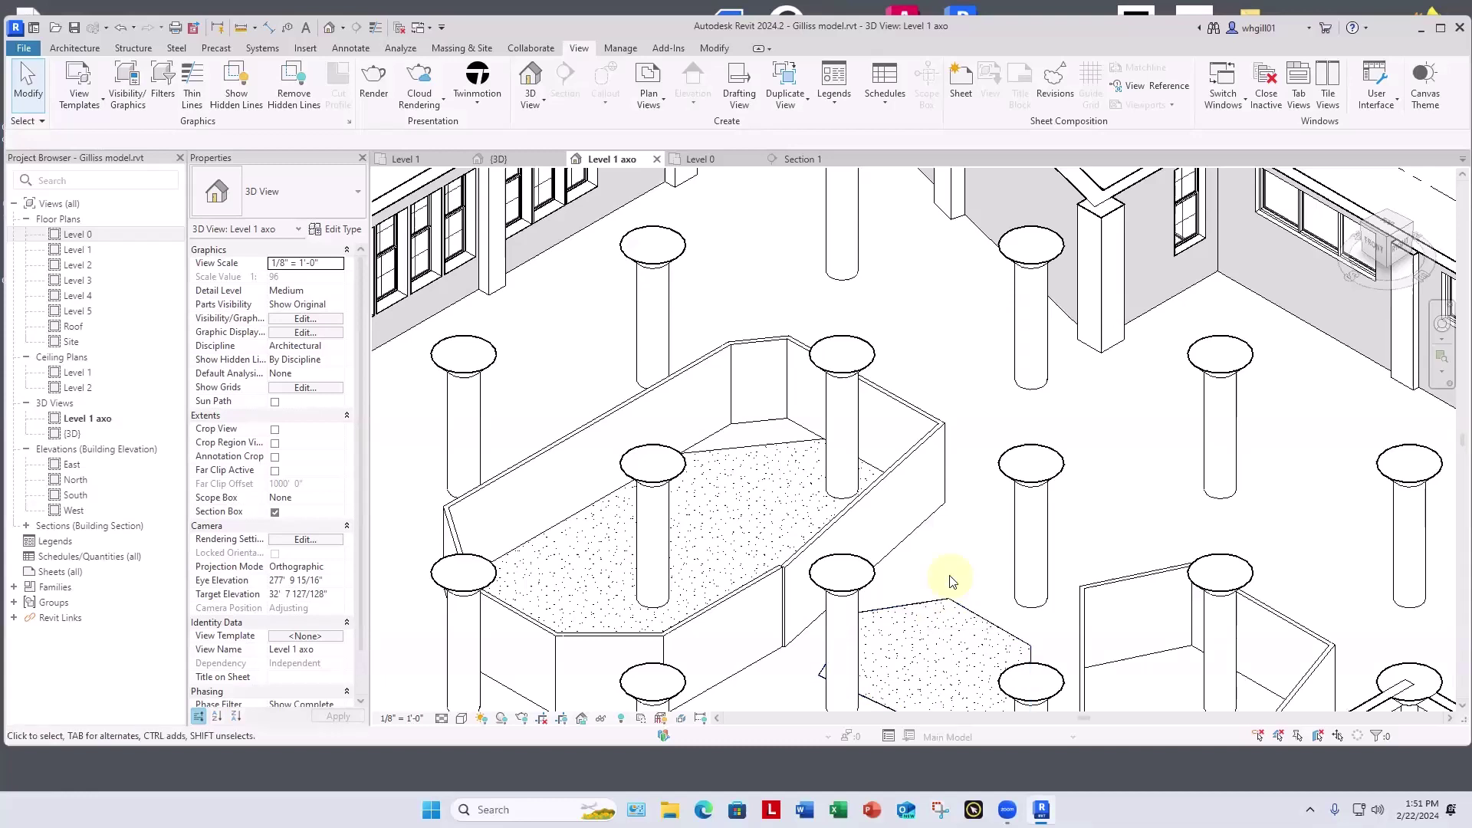
Step: Switch the Level 1 axo view of the whole floor from hidden line to a shaded, coloured visual style
scroll(844, 403, "down", 5)
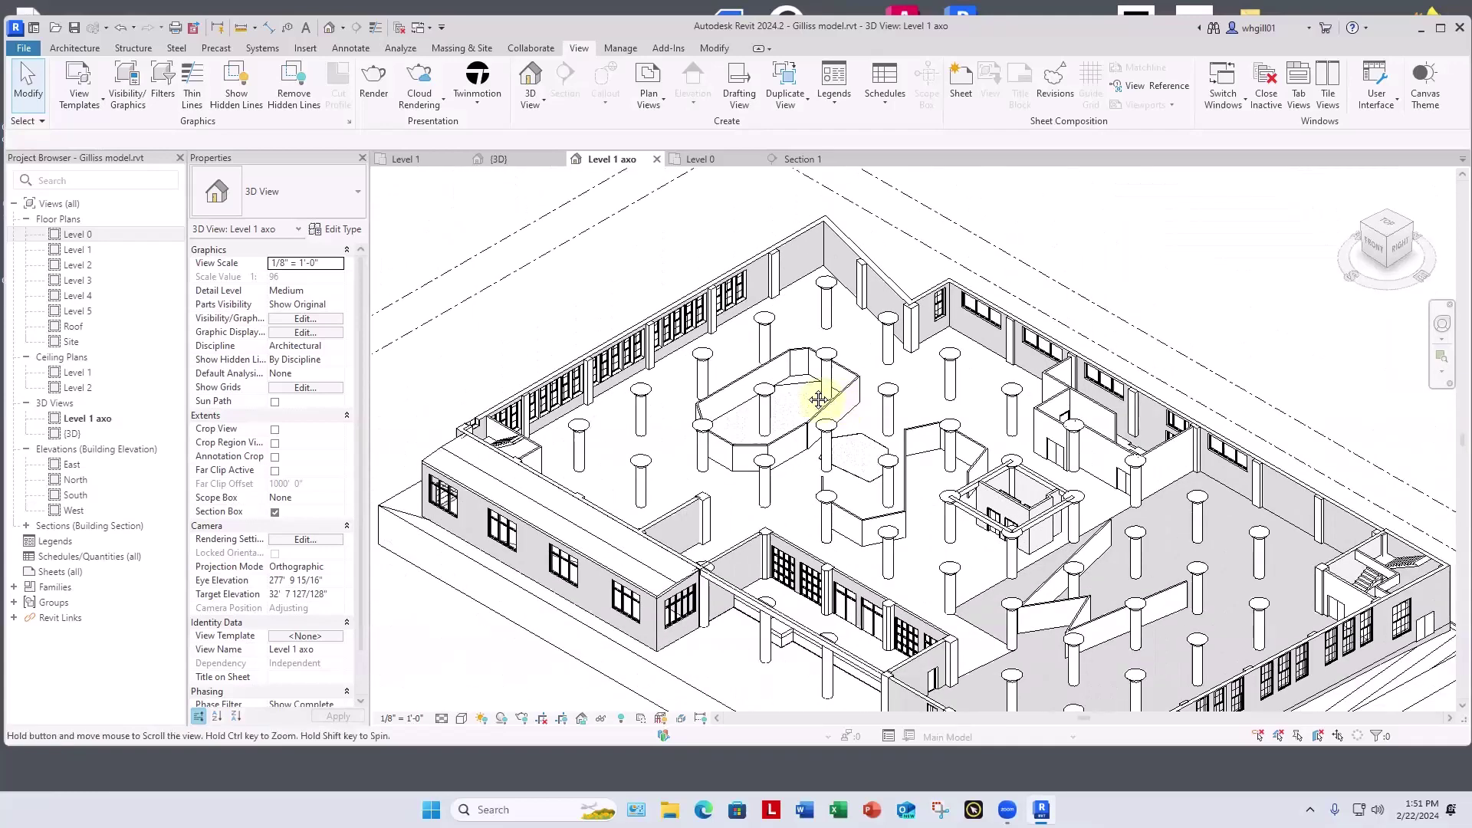
middle_click_drag(792, 386, 770, 354)
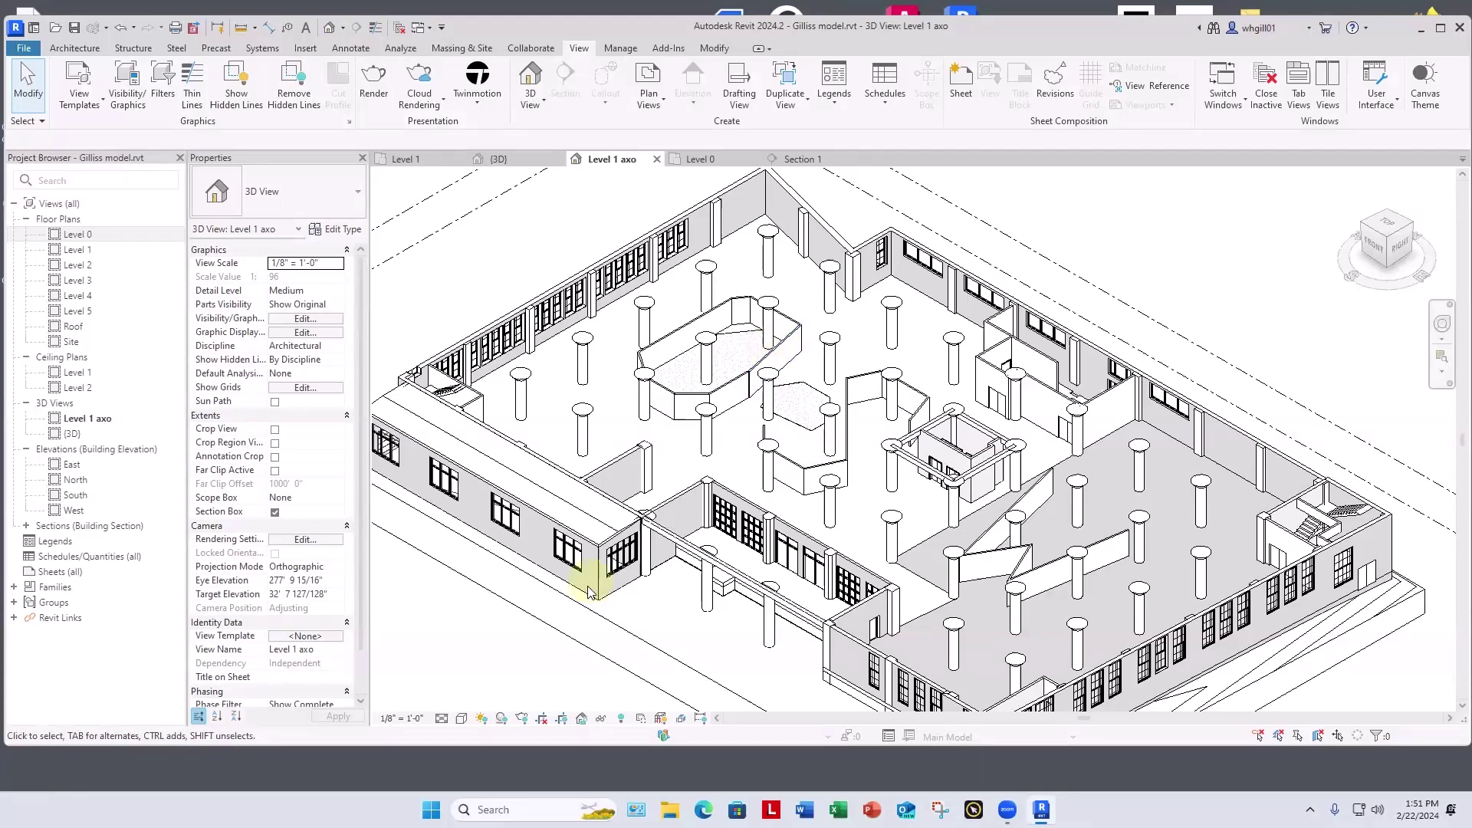
left_click(462, 719)
left_click(478, 702)
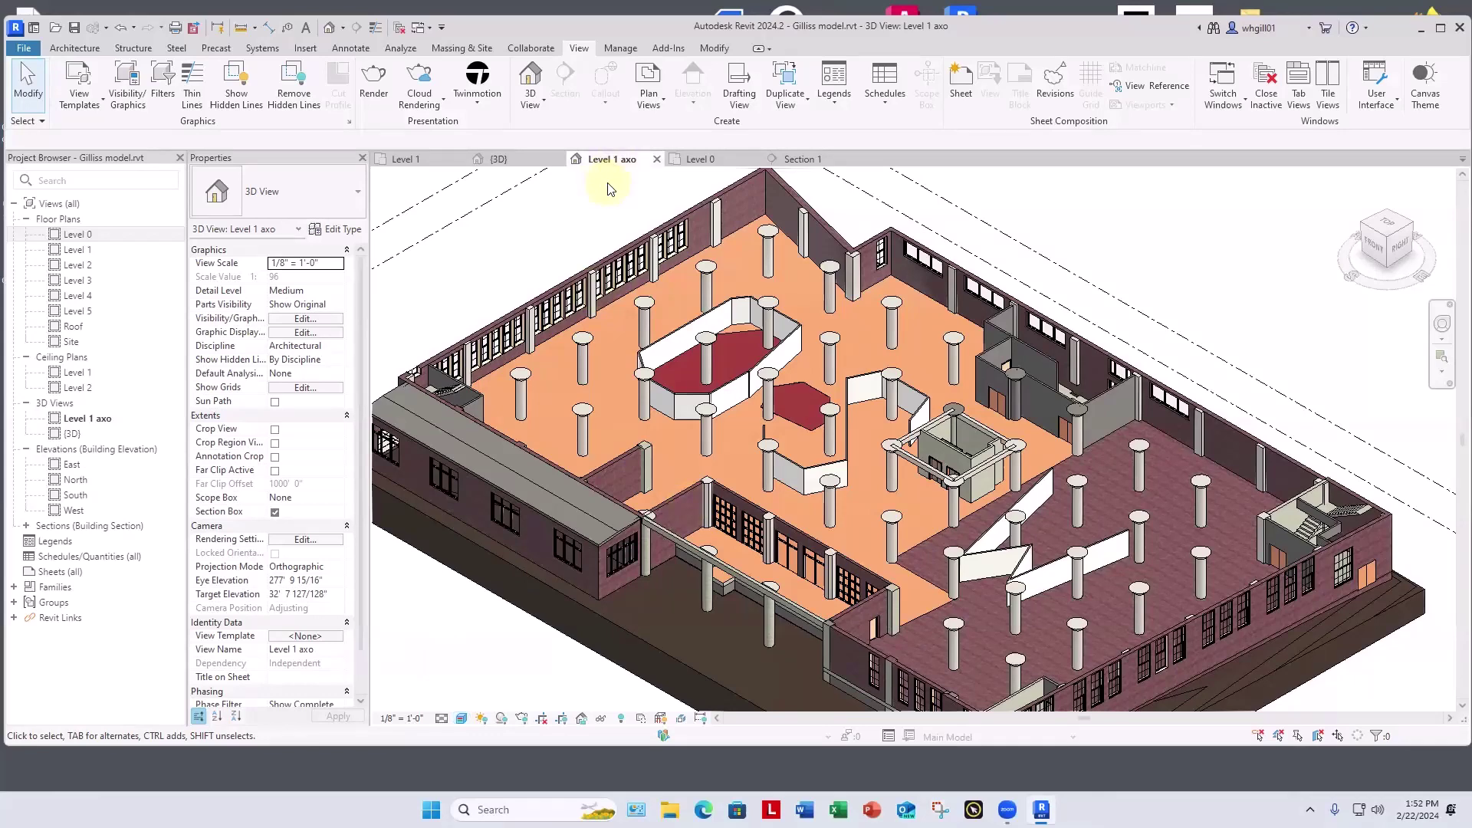
Step: Save and close the current model, and open the recent model 1405 Base Model
key("ctrl+s")
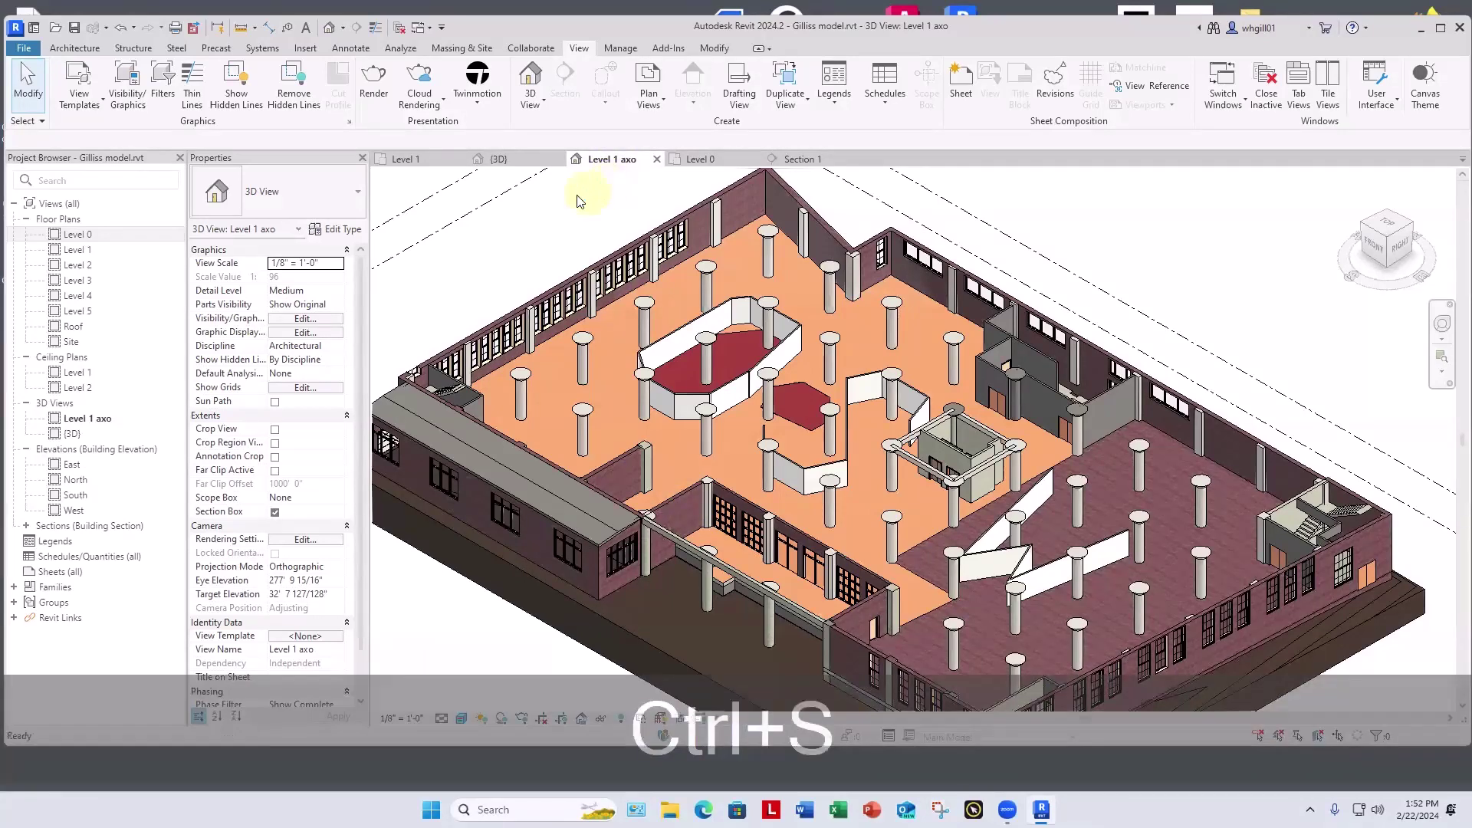
left_click(400, 27)
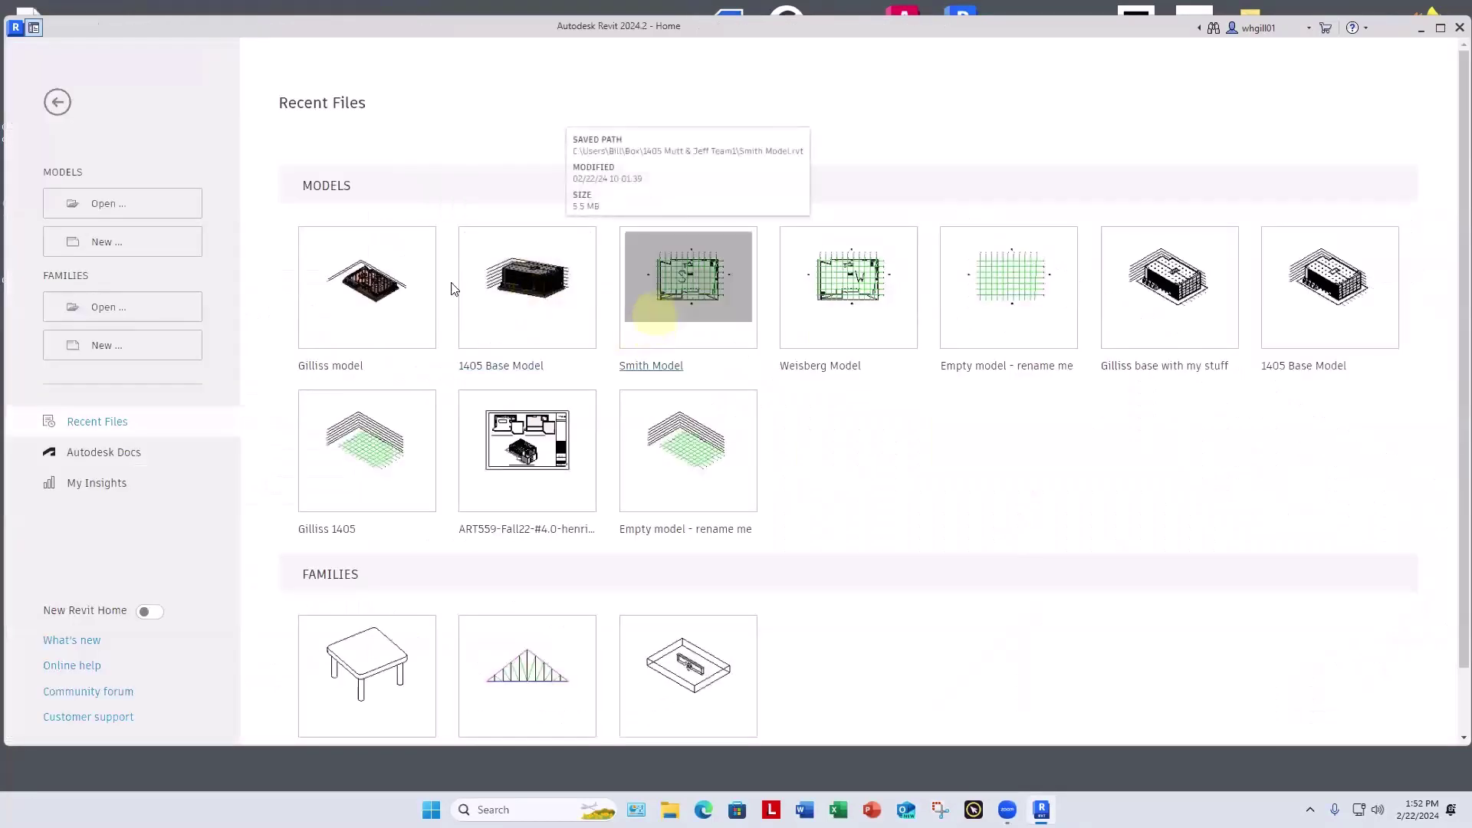
left_click(515, 285)
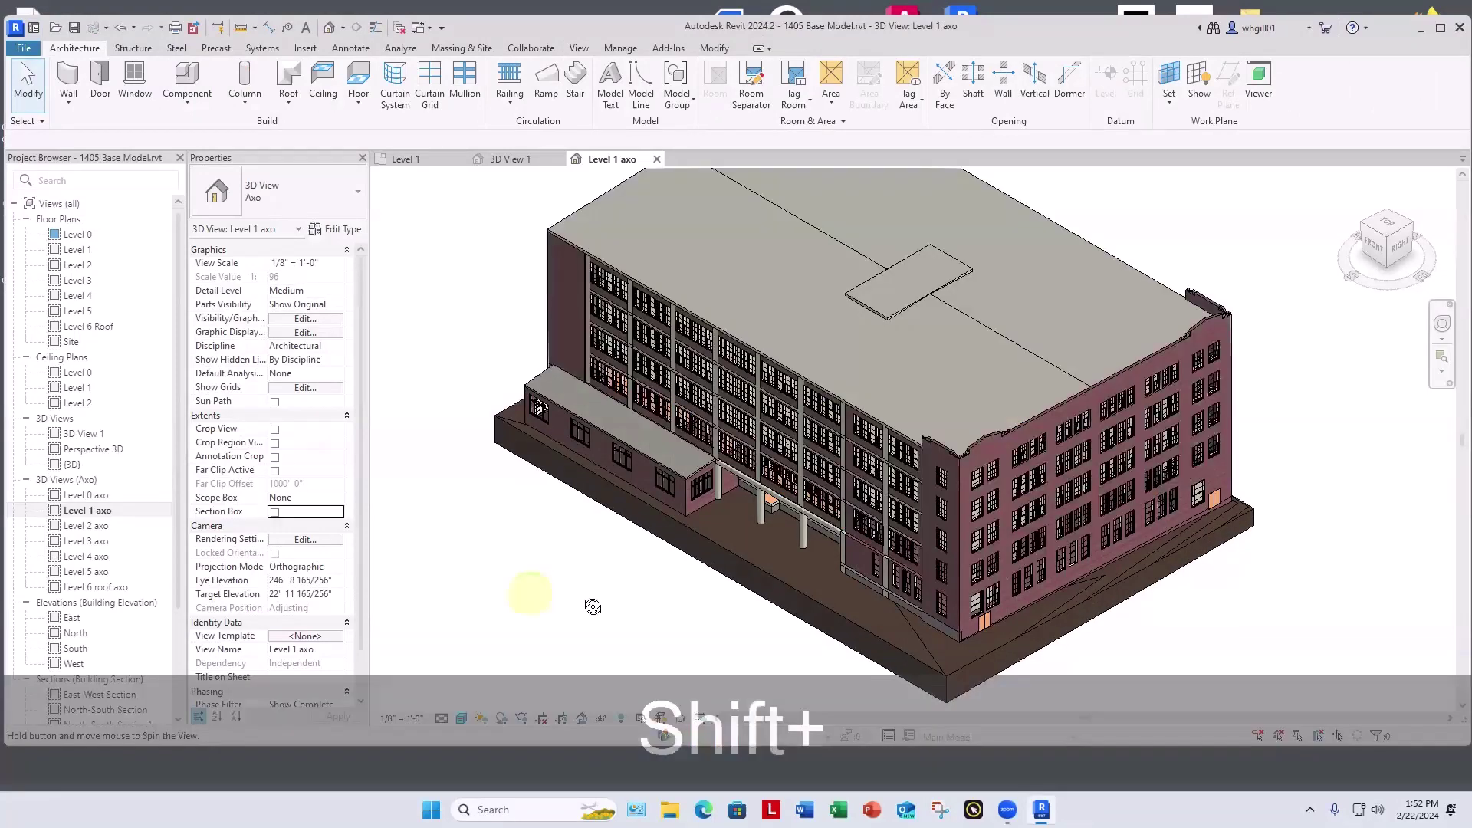
Step: Examine the 1405 building's exterior walls, windows and roof from several angles in the Level 1 axo view
middle_click_drag(592, 605, 609, 460, "shift")
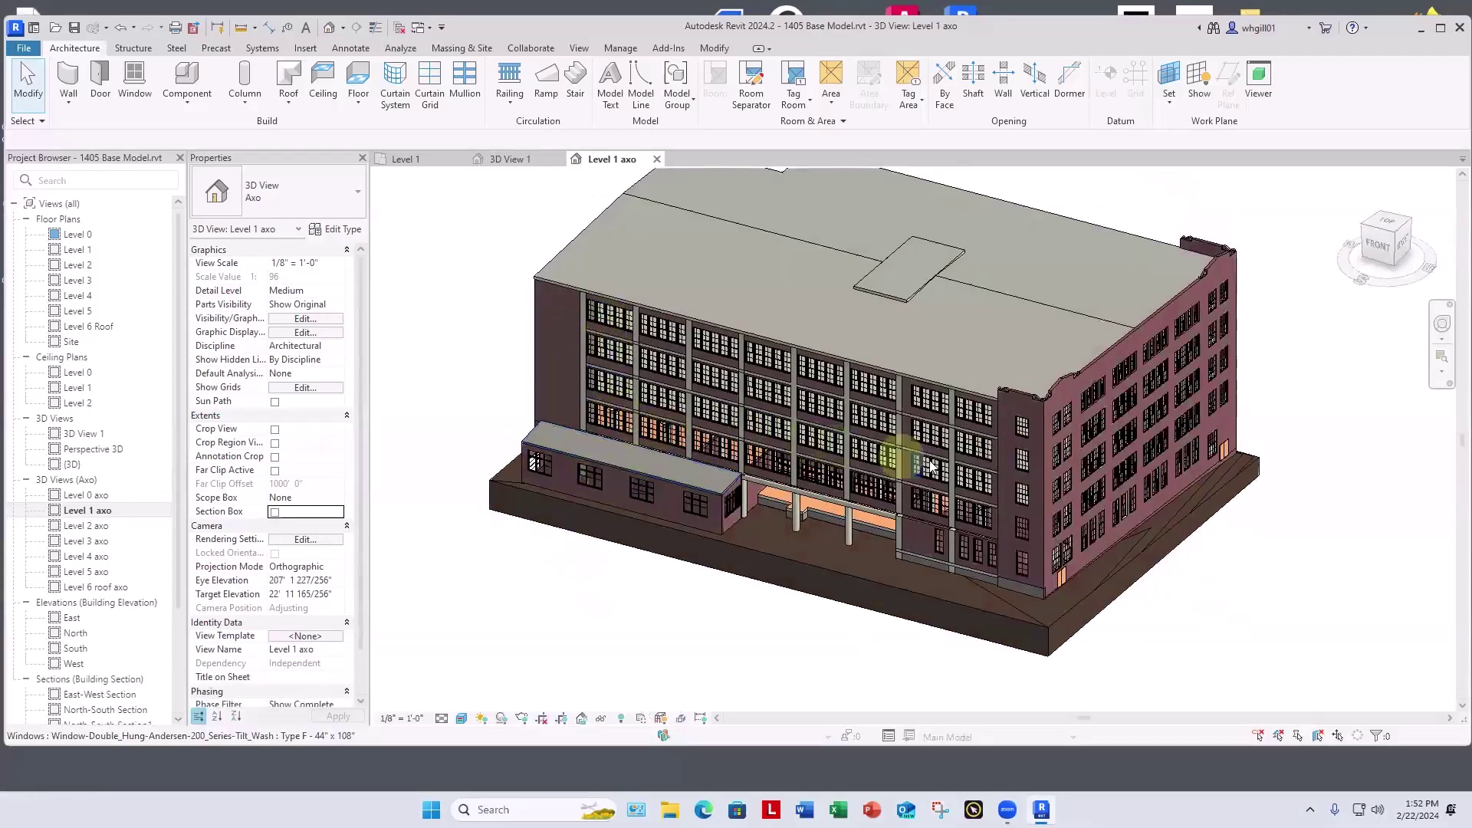
scroll(866, 395, "up", 5)
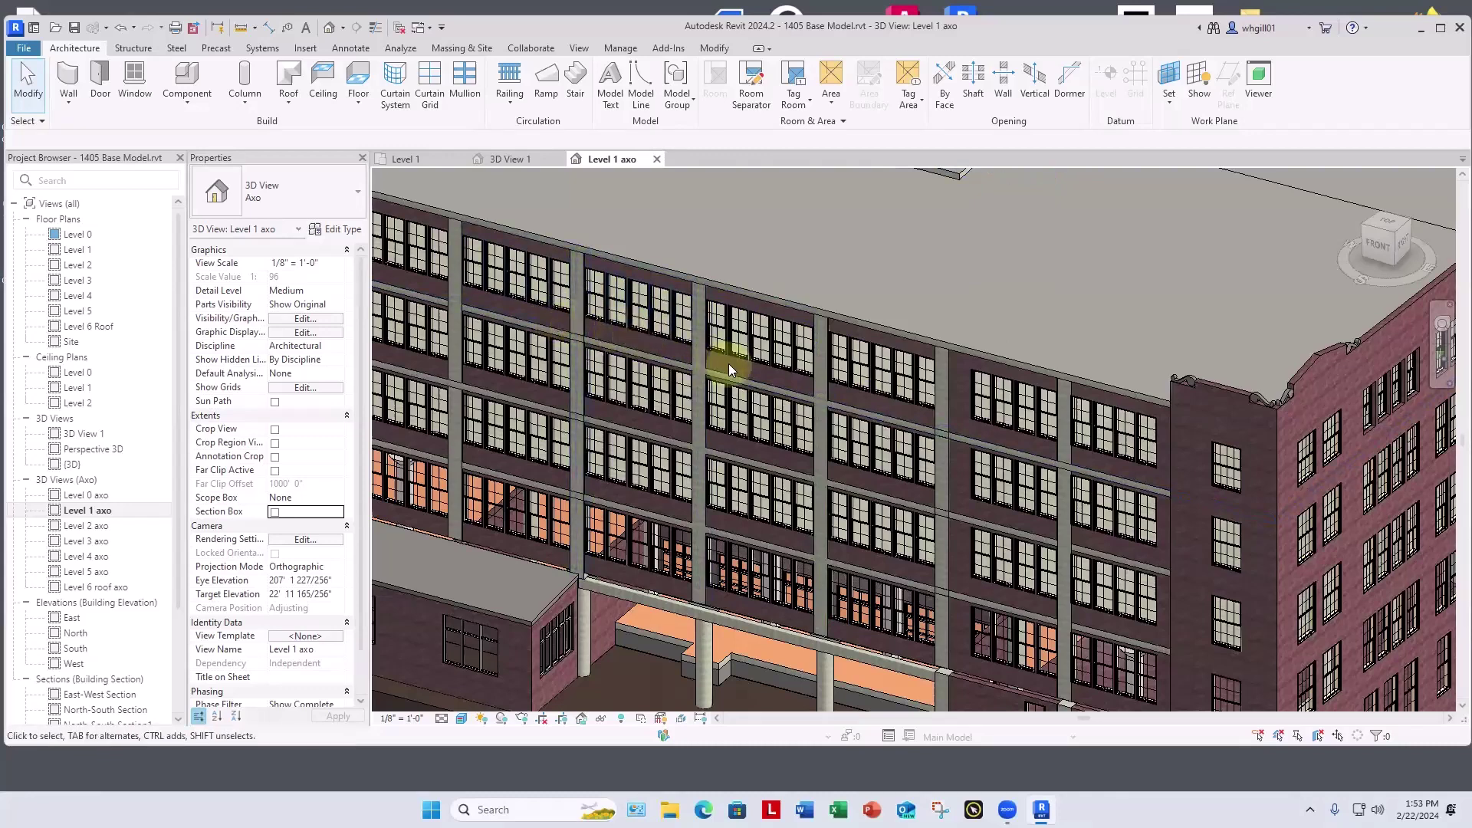
scroll(663, 454, "down", 5)
middle_click_drag(663, 454, 1013, 422, "shift")
scroll(748, 469, "up", 2)
scroll(656, 417, "up", 3)
scroll(657, 417, "down", 1)
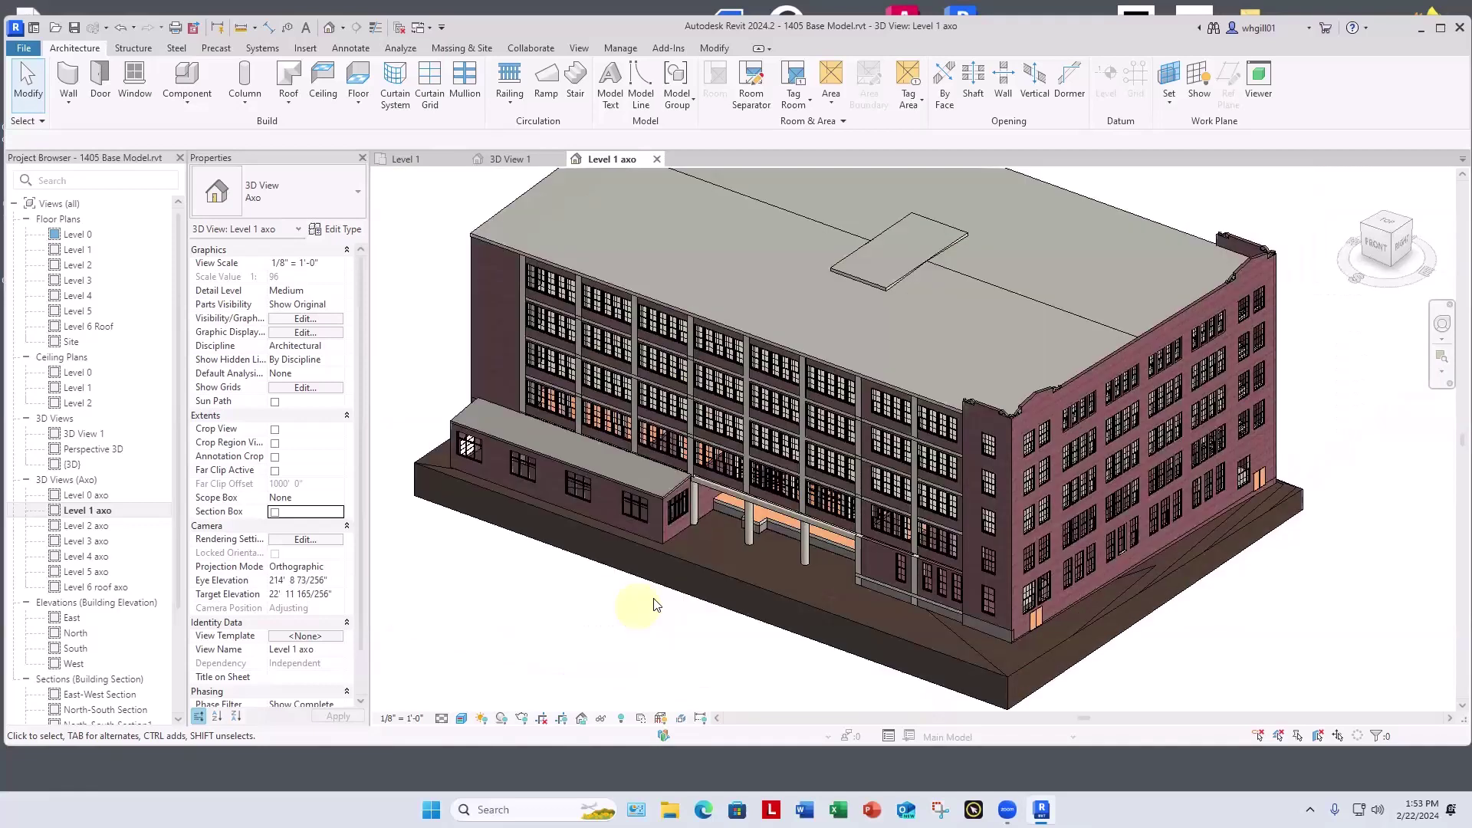
scroll(651, 599, "down", 2)
middle_click_drag(652, 599, 628, 638)
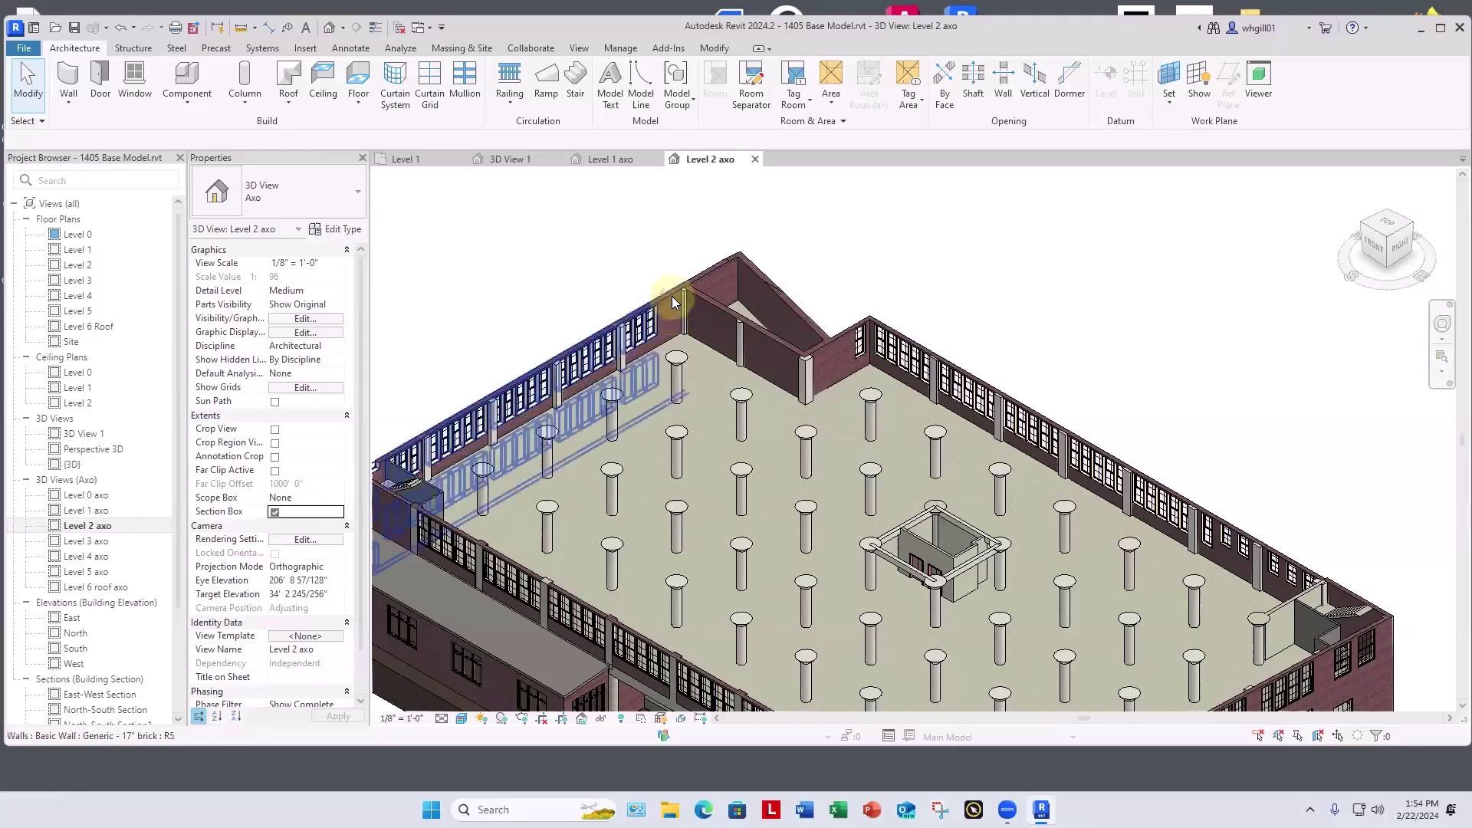
Step: Inspect the layer structure of the Generic - 17" brick exterior wall in the Level 2 axo view, leaving it unedited
left_click(672, 296)
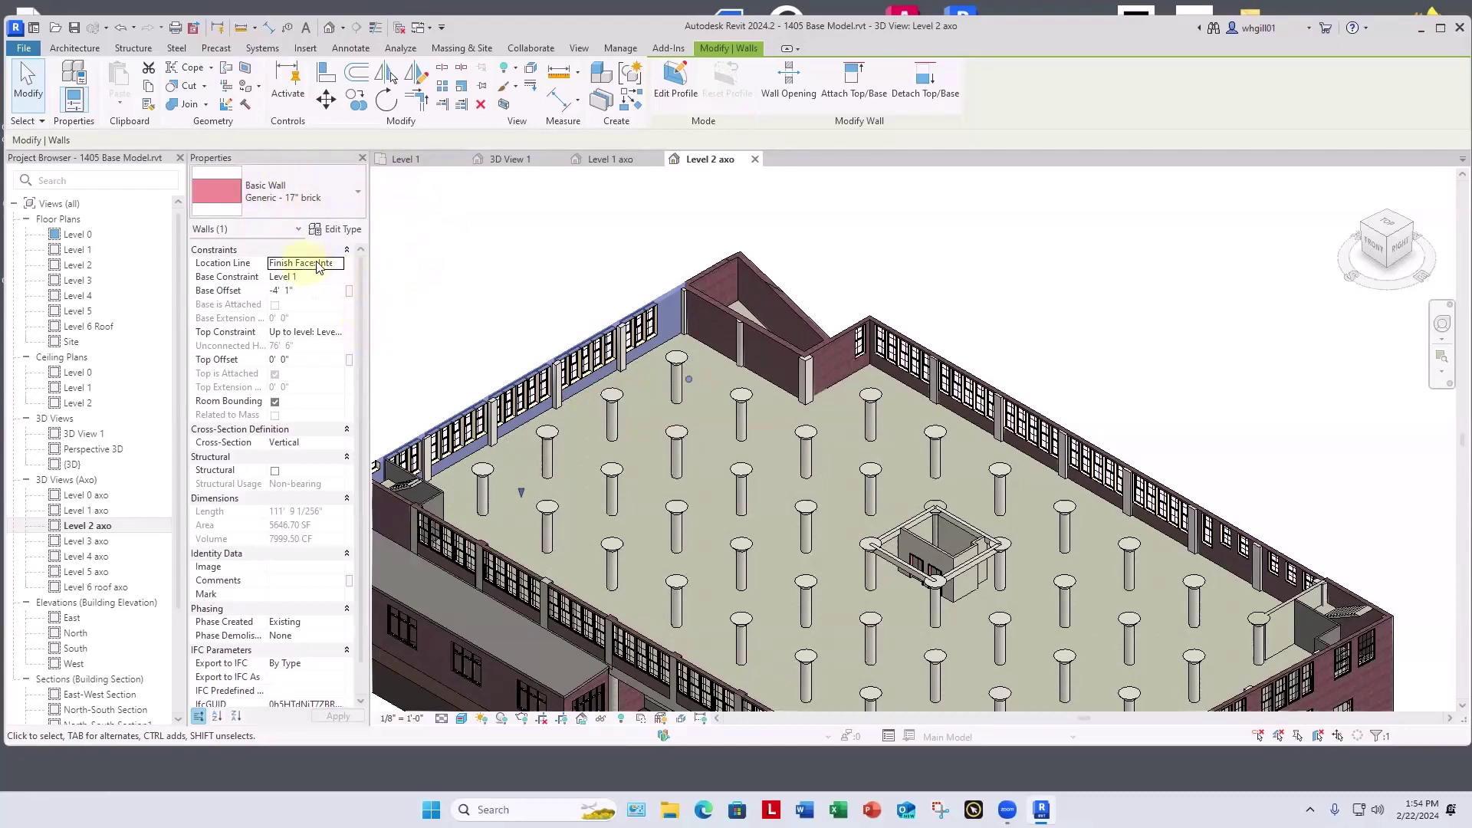
left_click(342, 230)
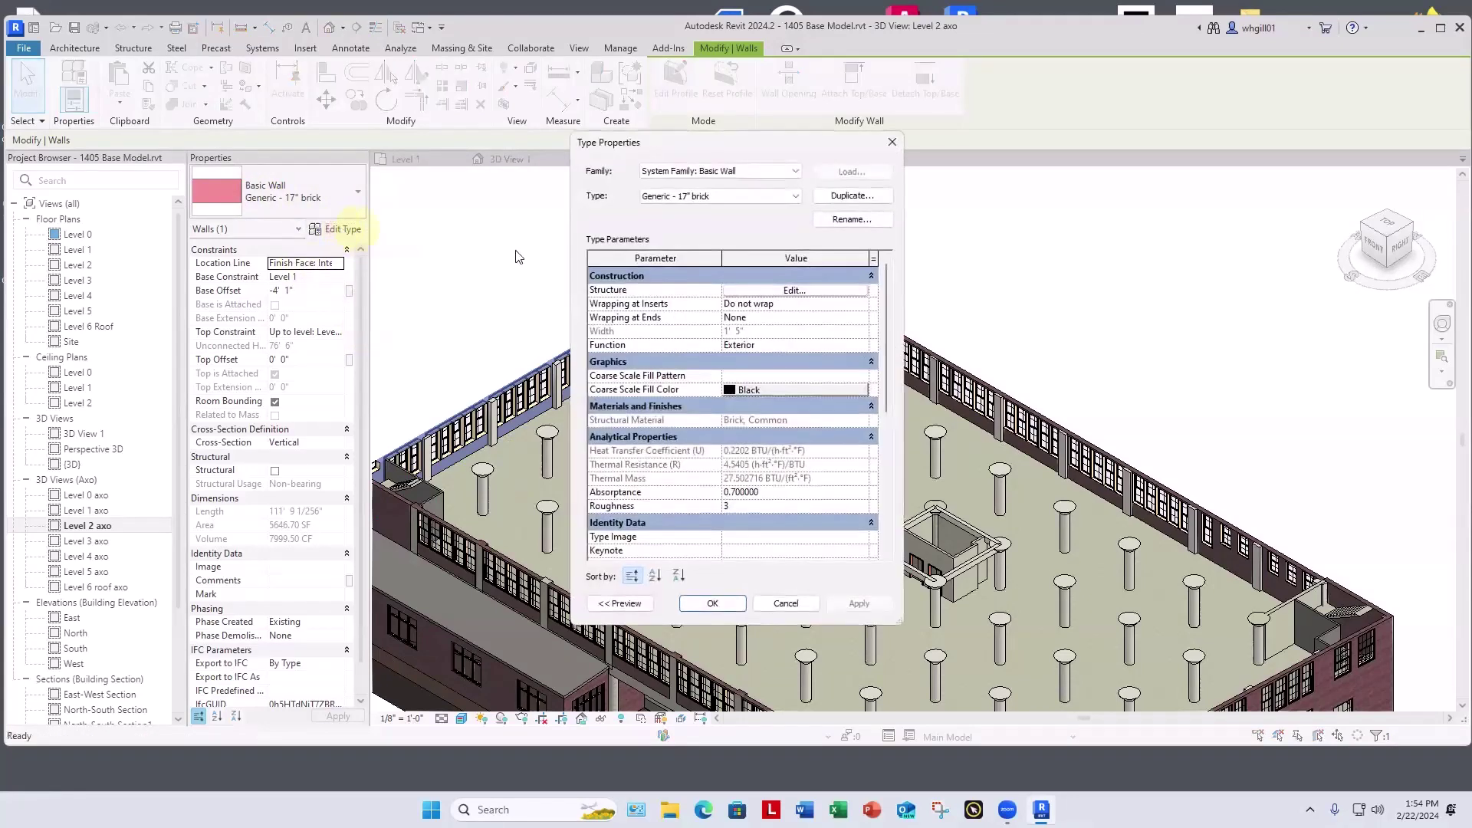
left_click(747, 291)
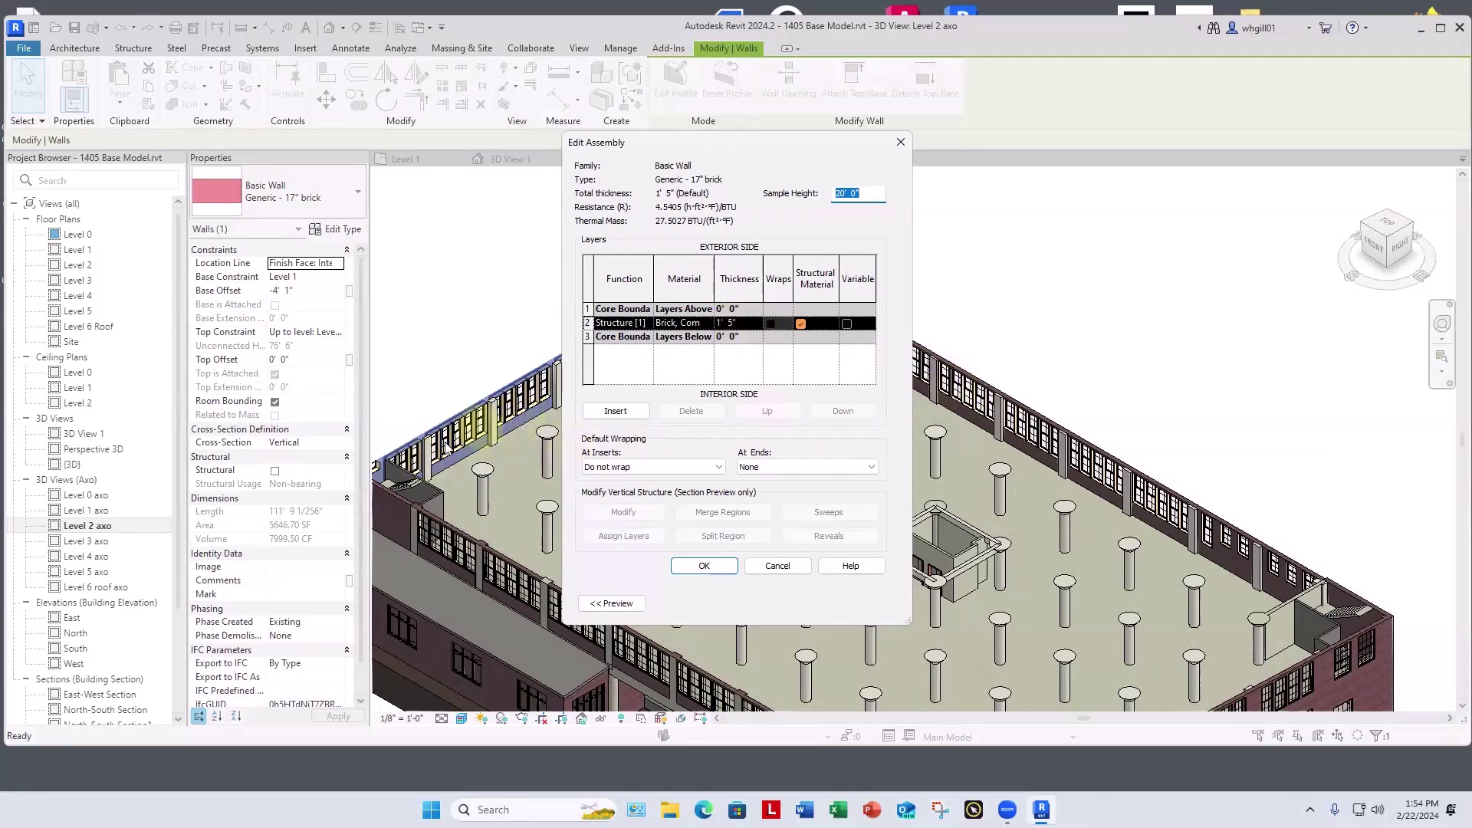
left_click(902, 144)
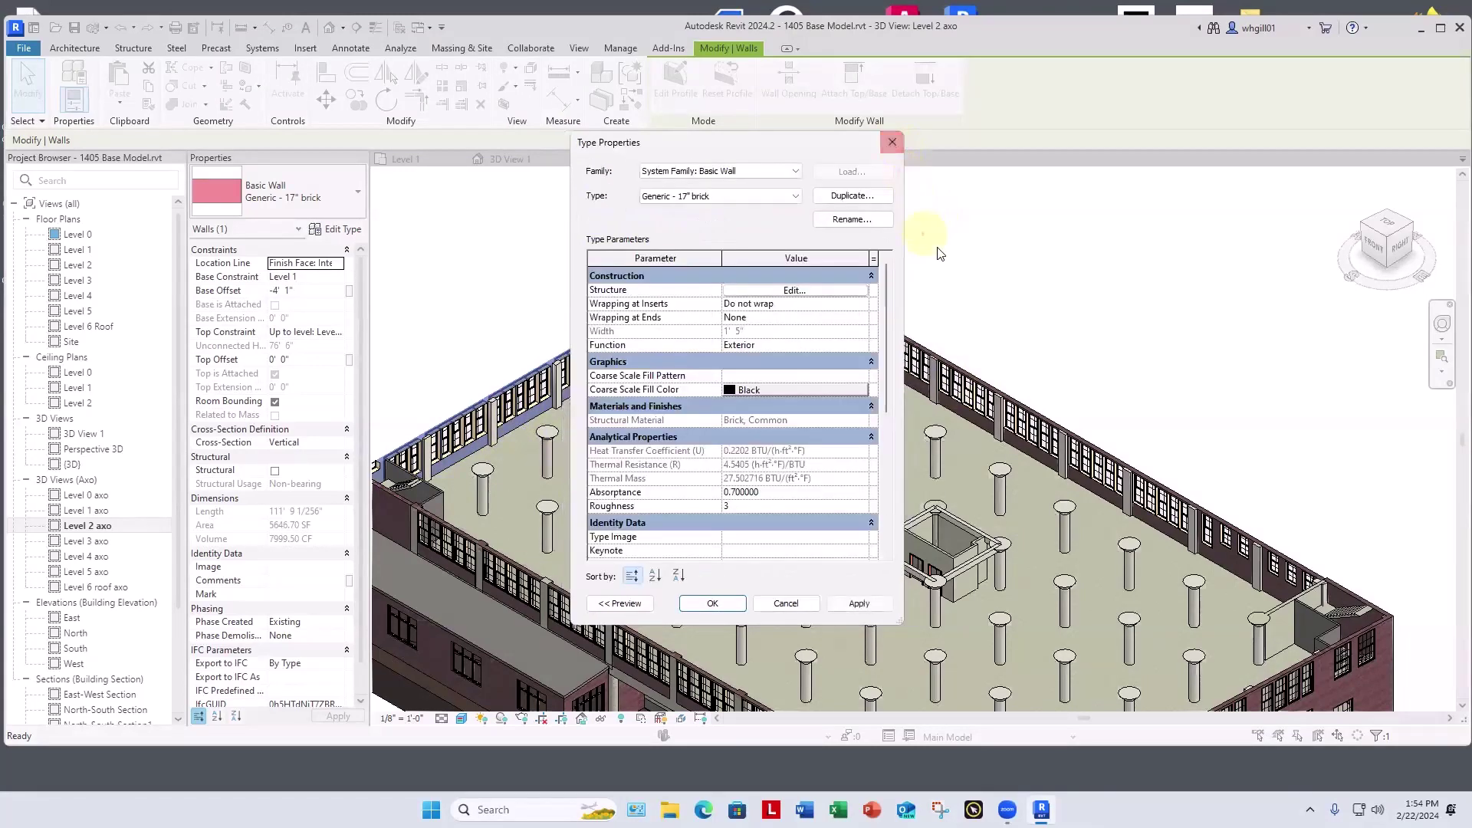
left_click(893, 144)
left_click(966, 231)
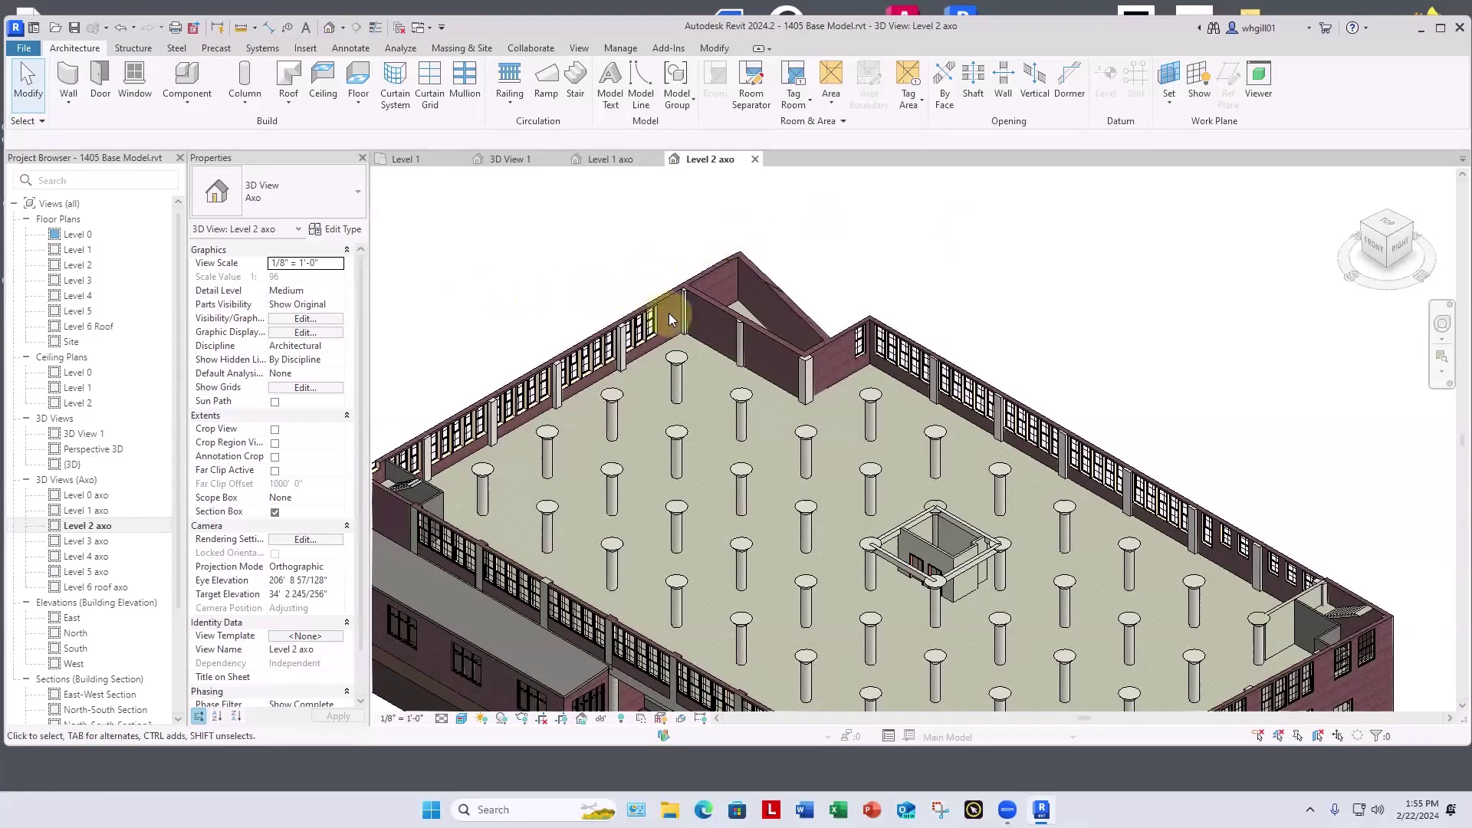
Step: Paint the interior face of the 17" brick exterior wall with the Gypsum Wall Board material
key("p")
key("t")
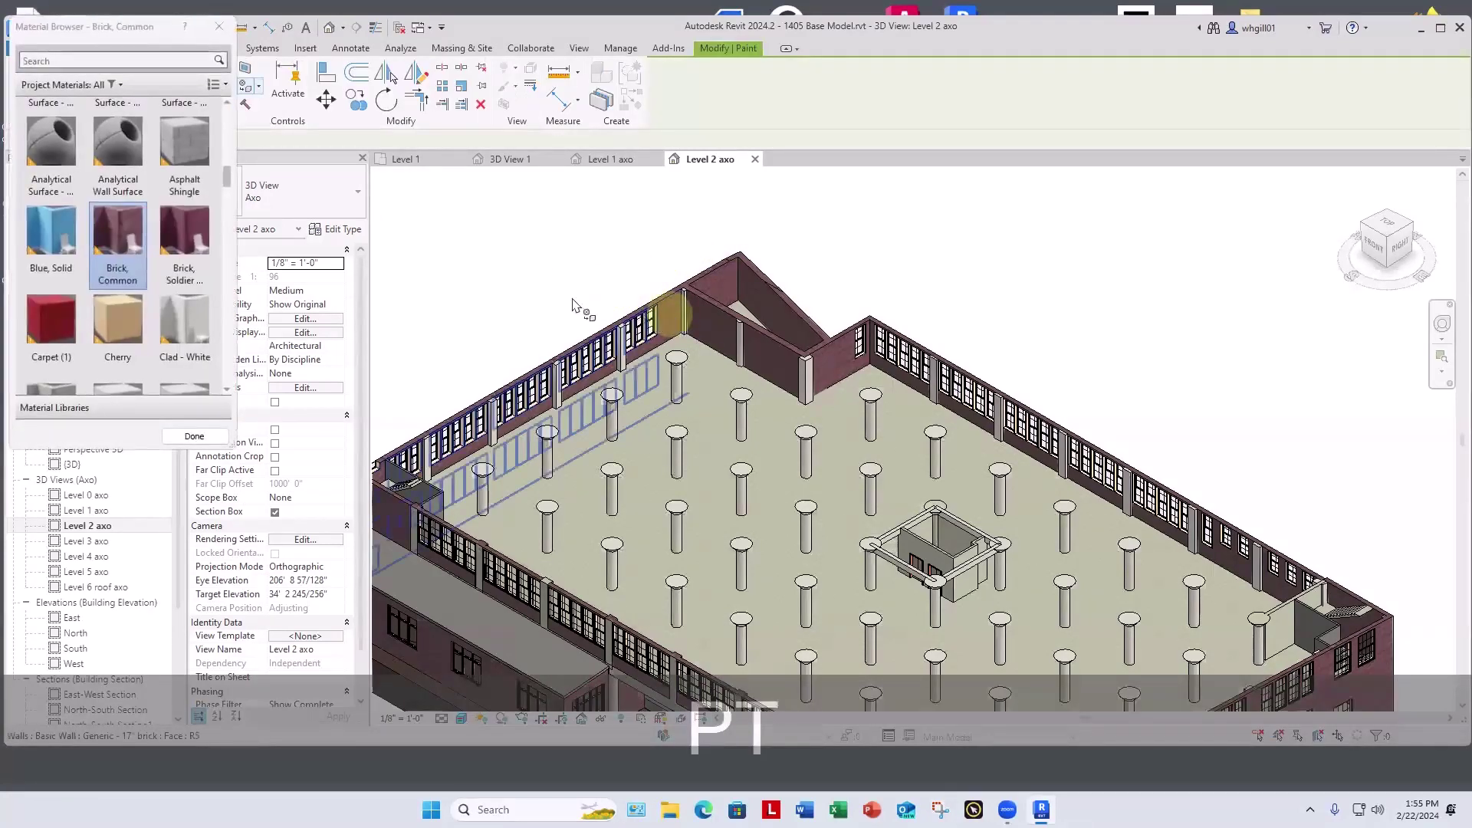
scroll(230, 188, "down", 2)
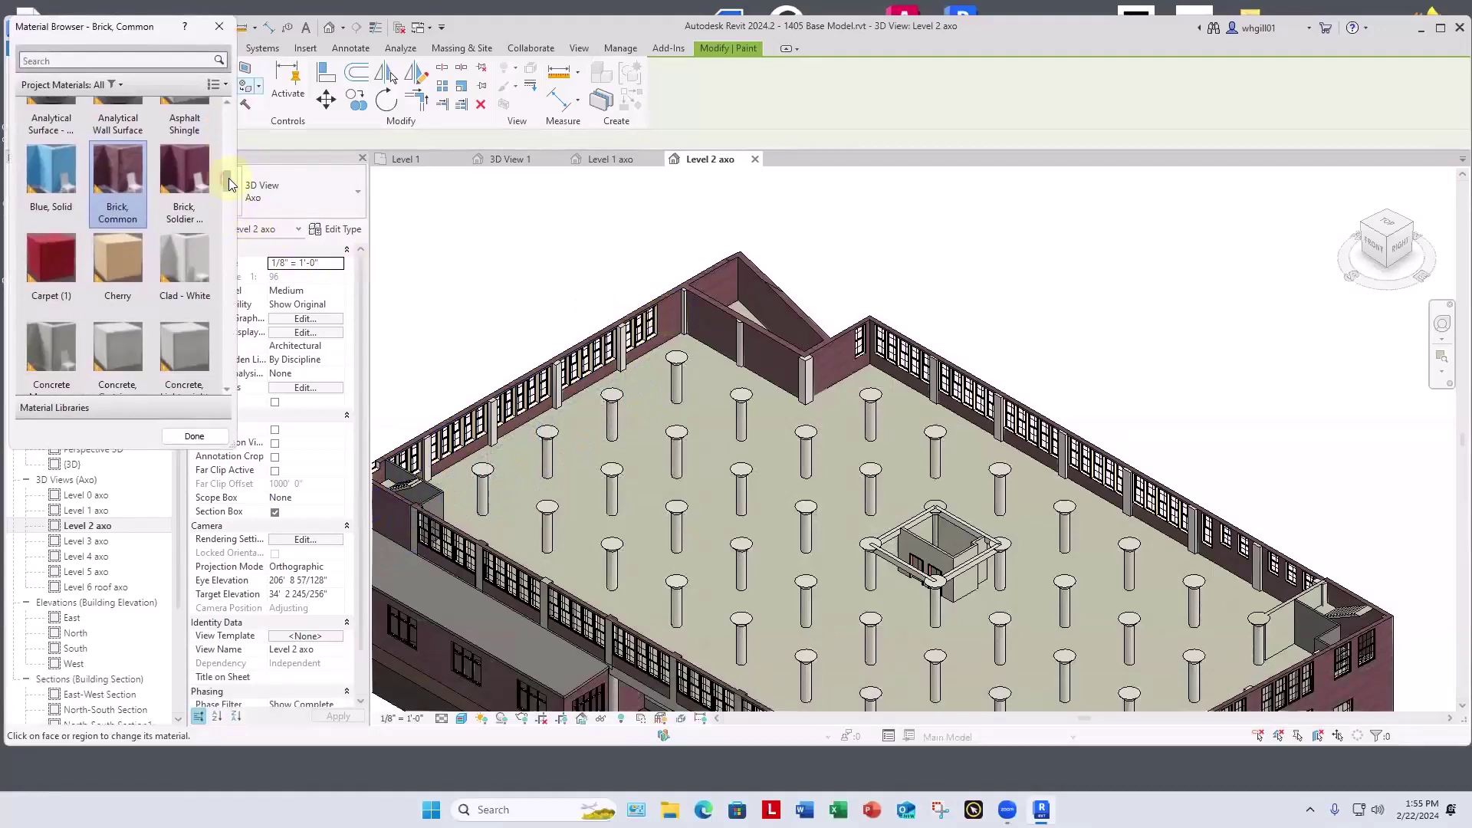
left_click_drag(230, 187, 230, 279)
left_click(185, 215)
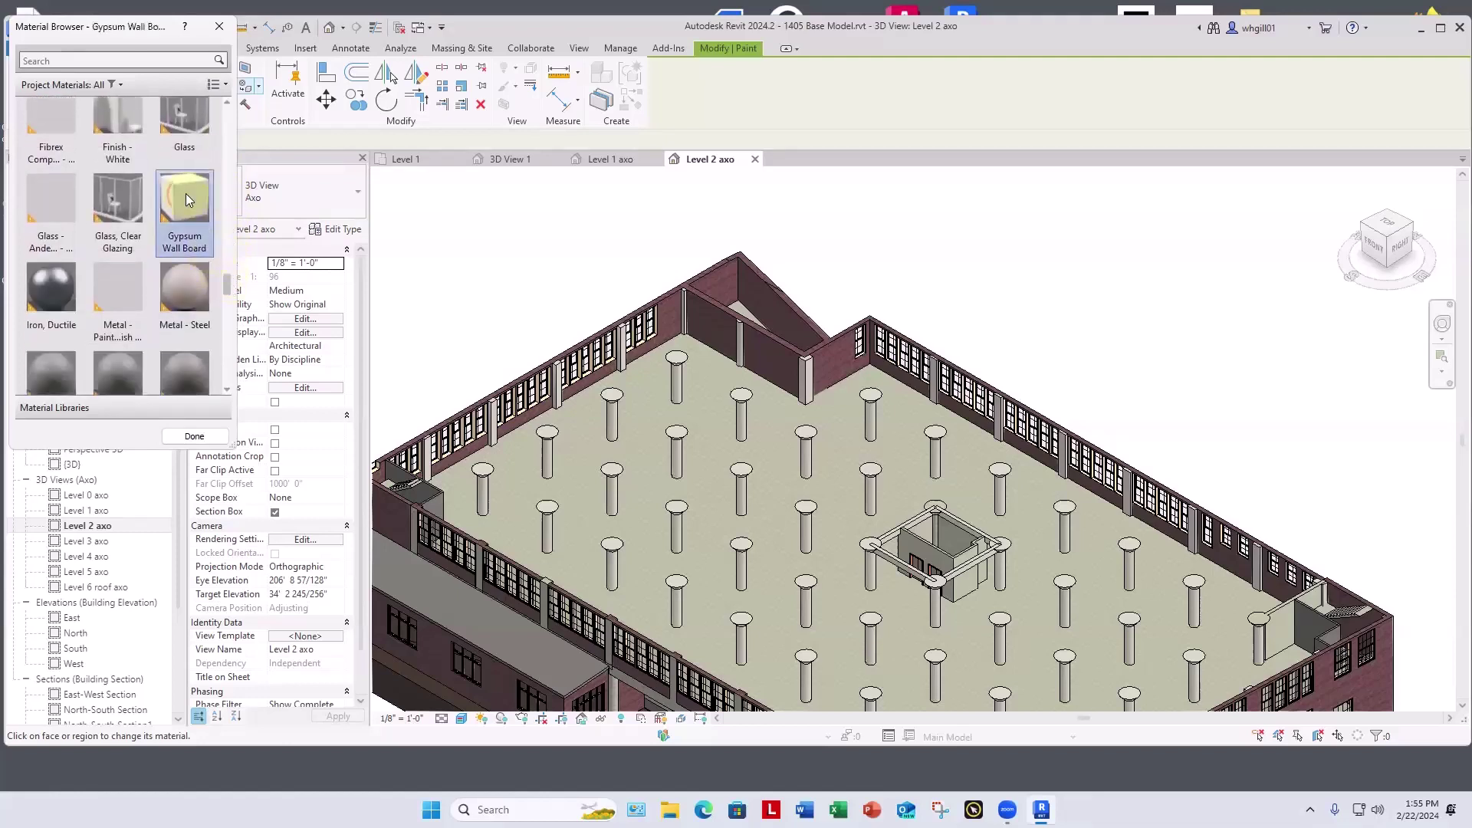
left_click(671, 326)
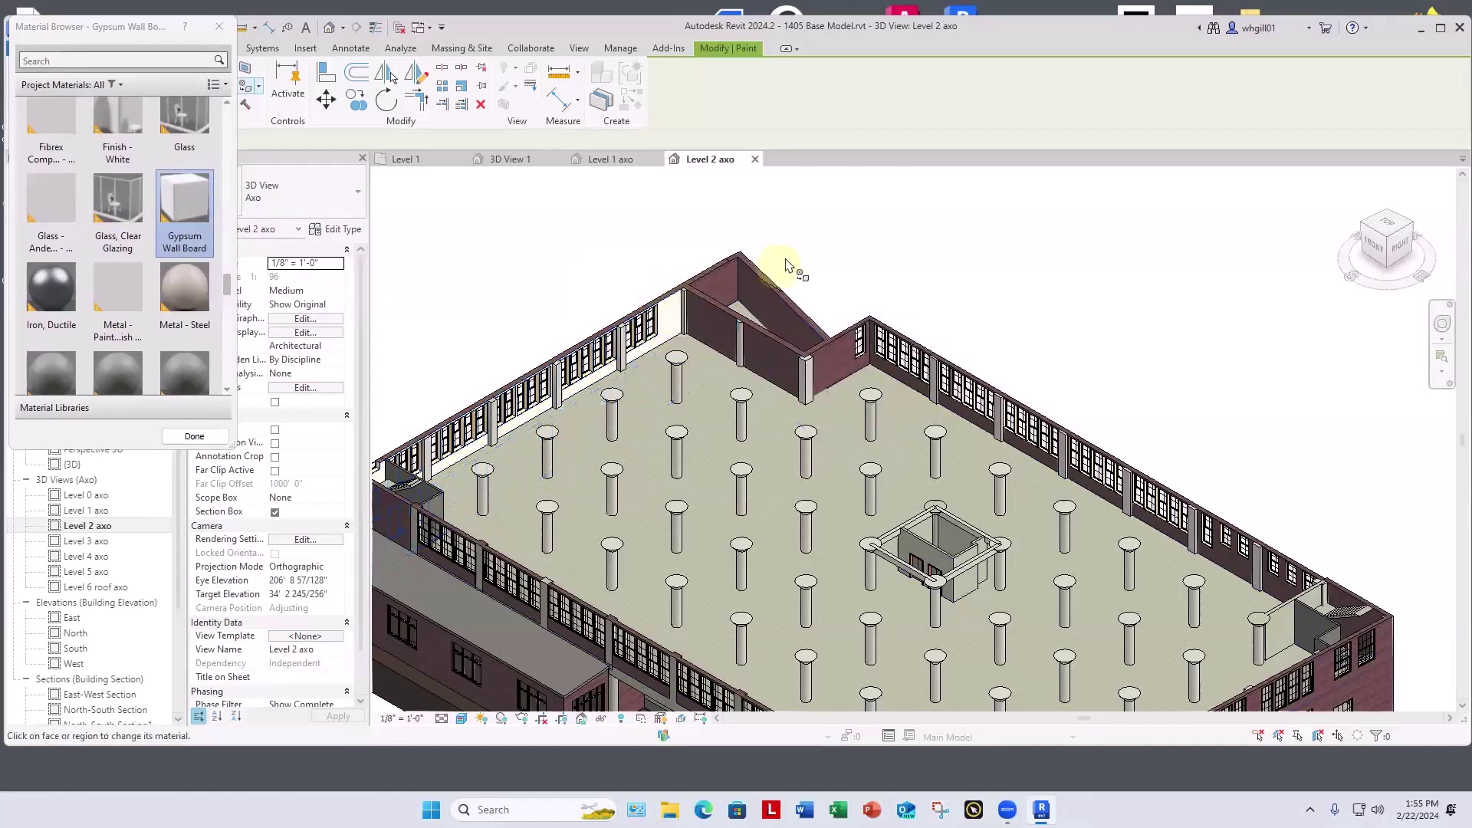
Step: Paint both wall faces at the notched corner and the adjoining long window wall's interior face with Gypsum Wall Board
middle_click_drag(624, 421, 740, 644)
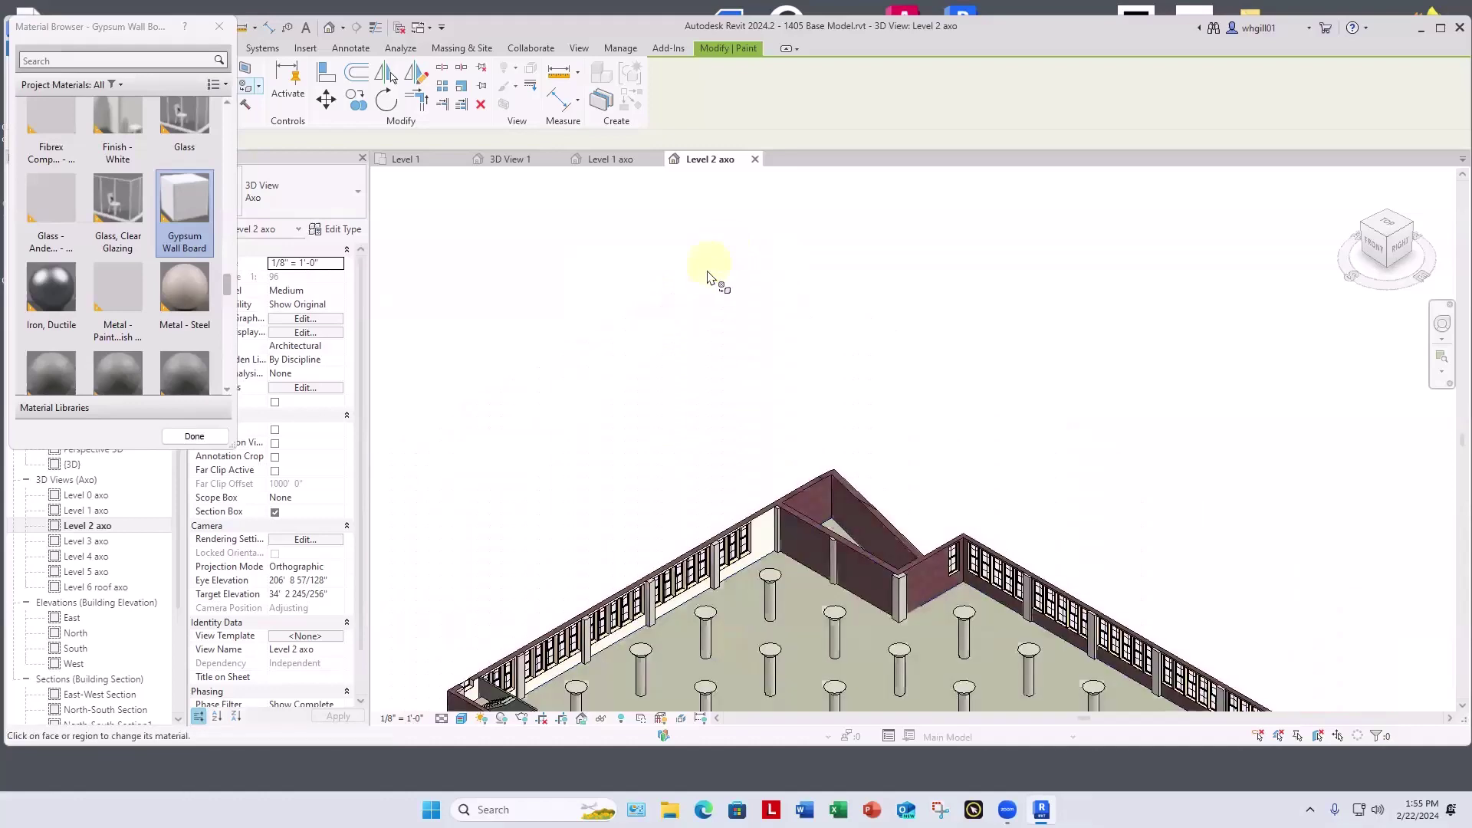
scroll(708, 277, "down", 3)
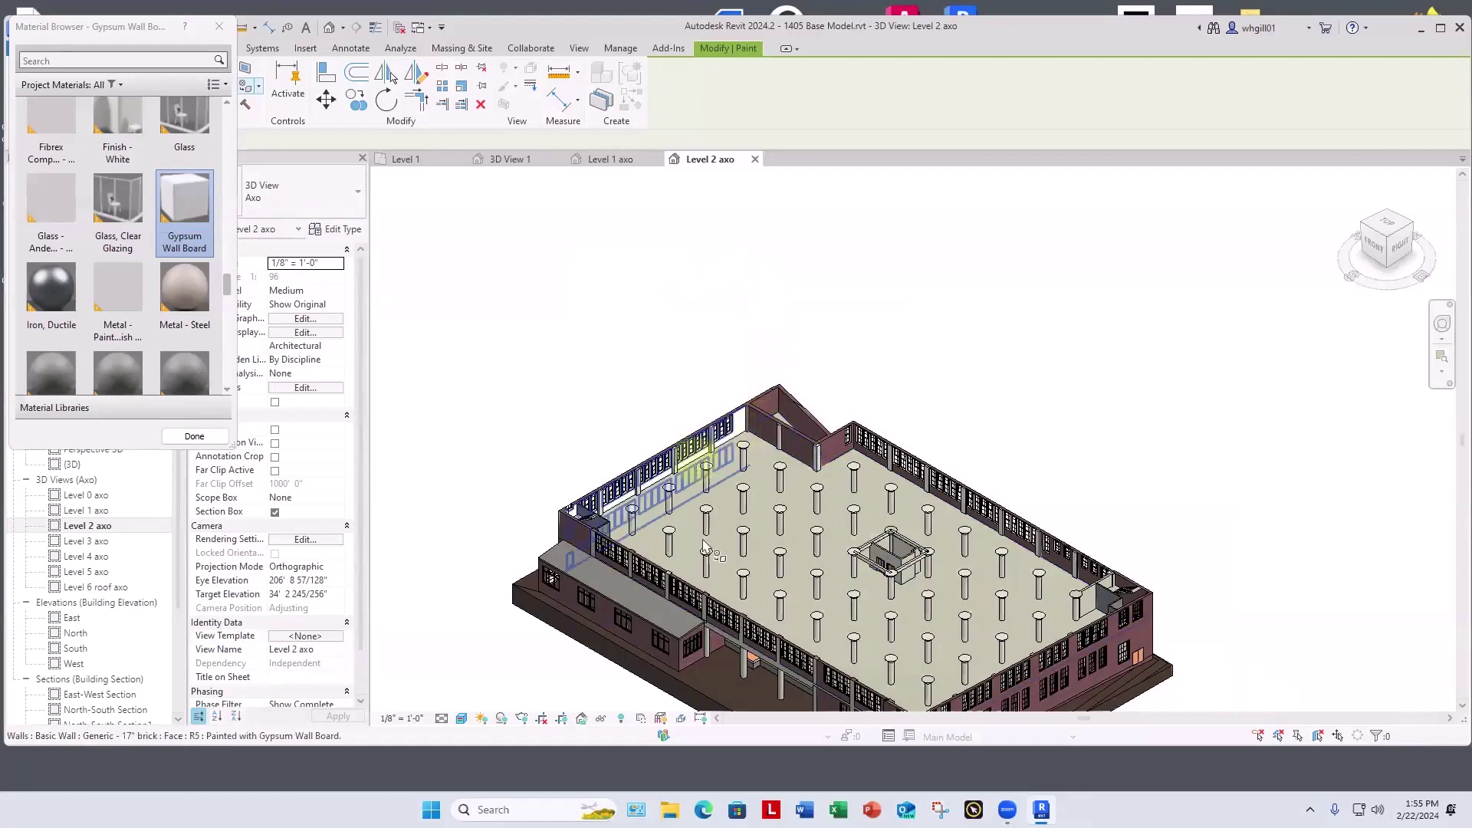
middle_click_drag(928, 591, 757, 451, "ctrl")
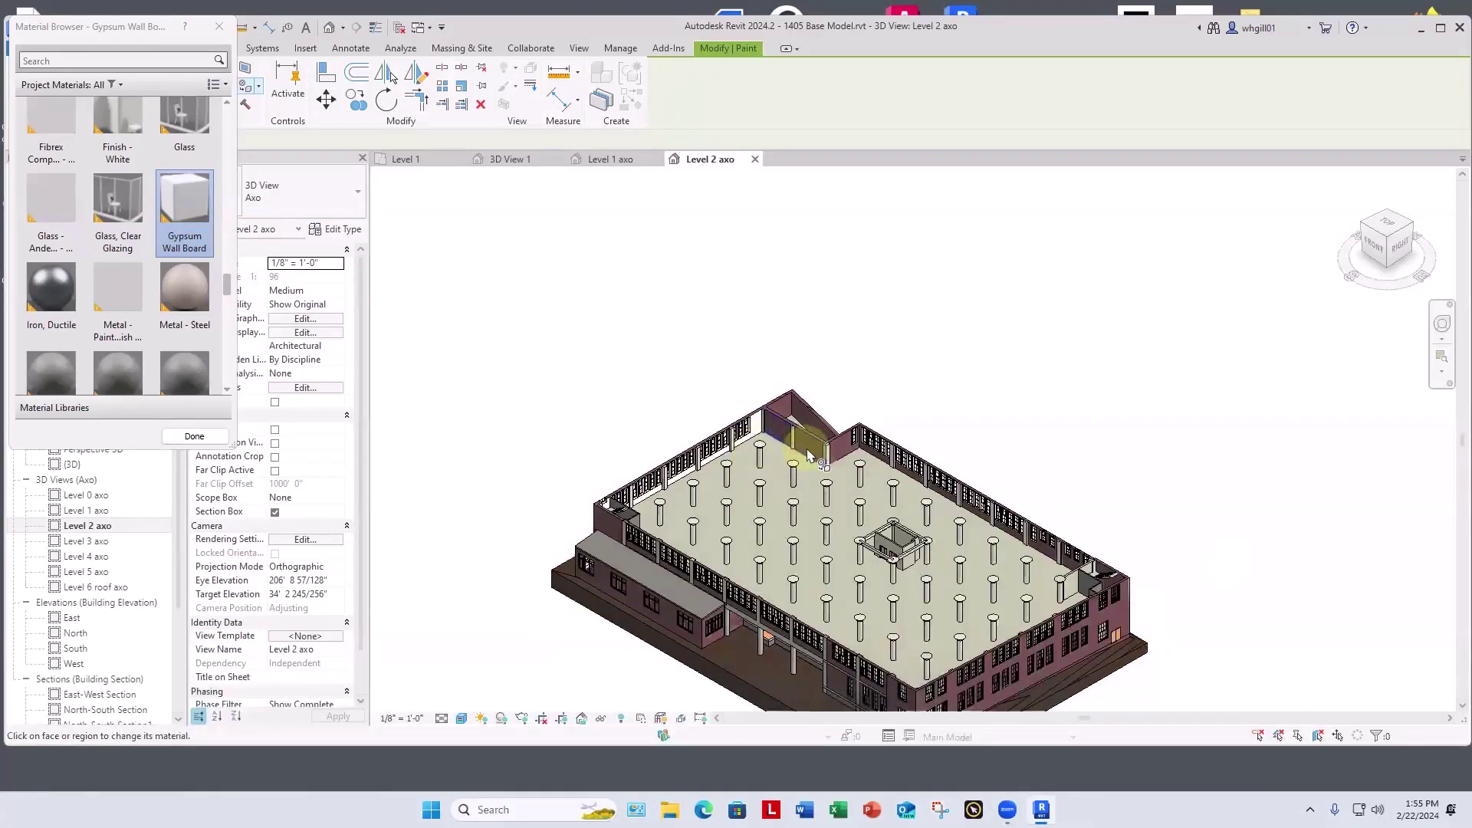
left_click(809, 453)
left_click(842, 445)
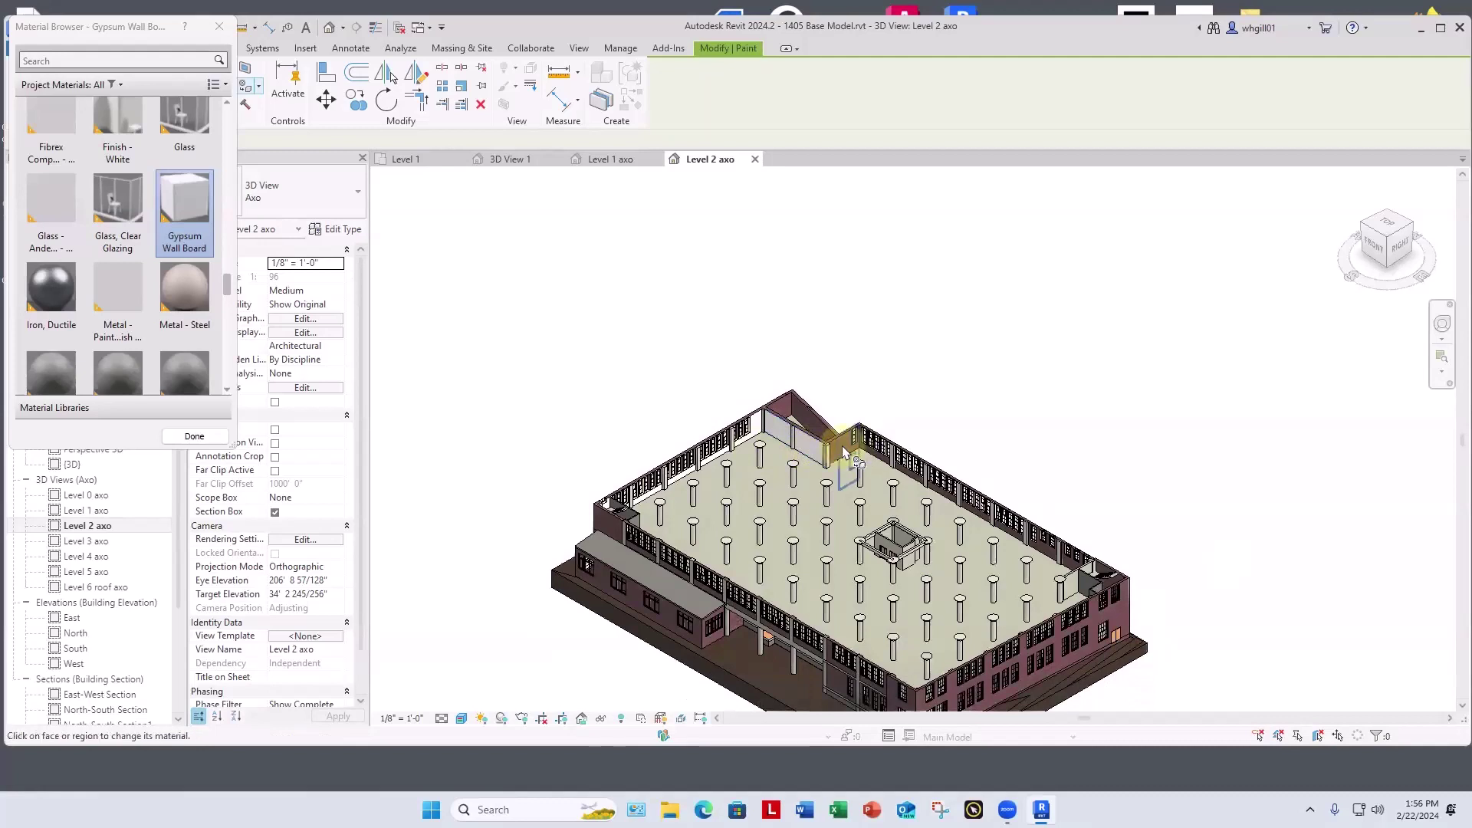
scroll(843, 451, "up", 5)
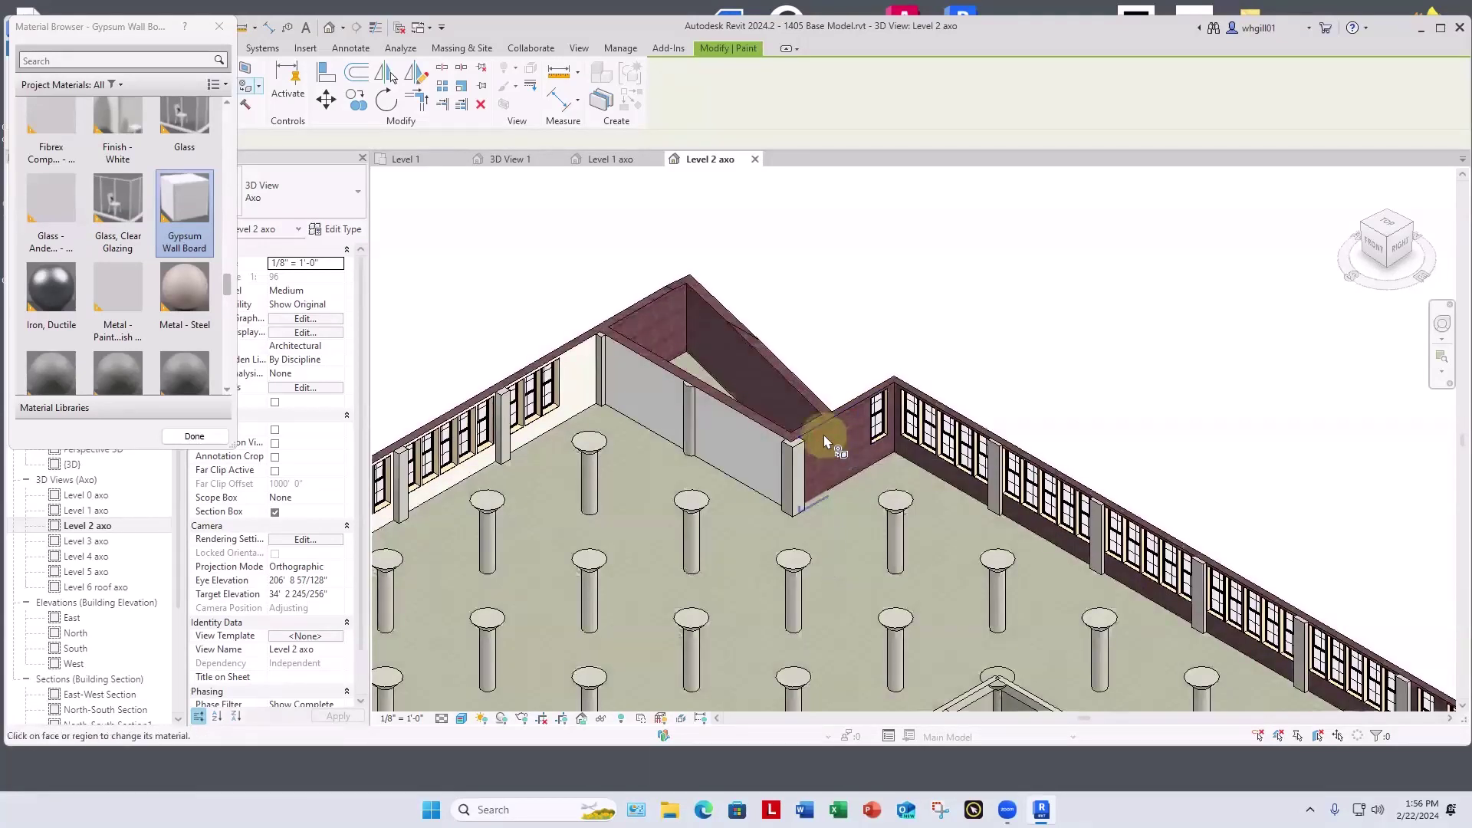
left_click(824, 435)
left_click(844, 430)
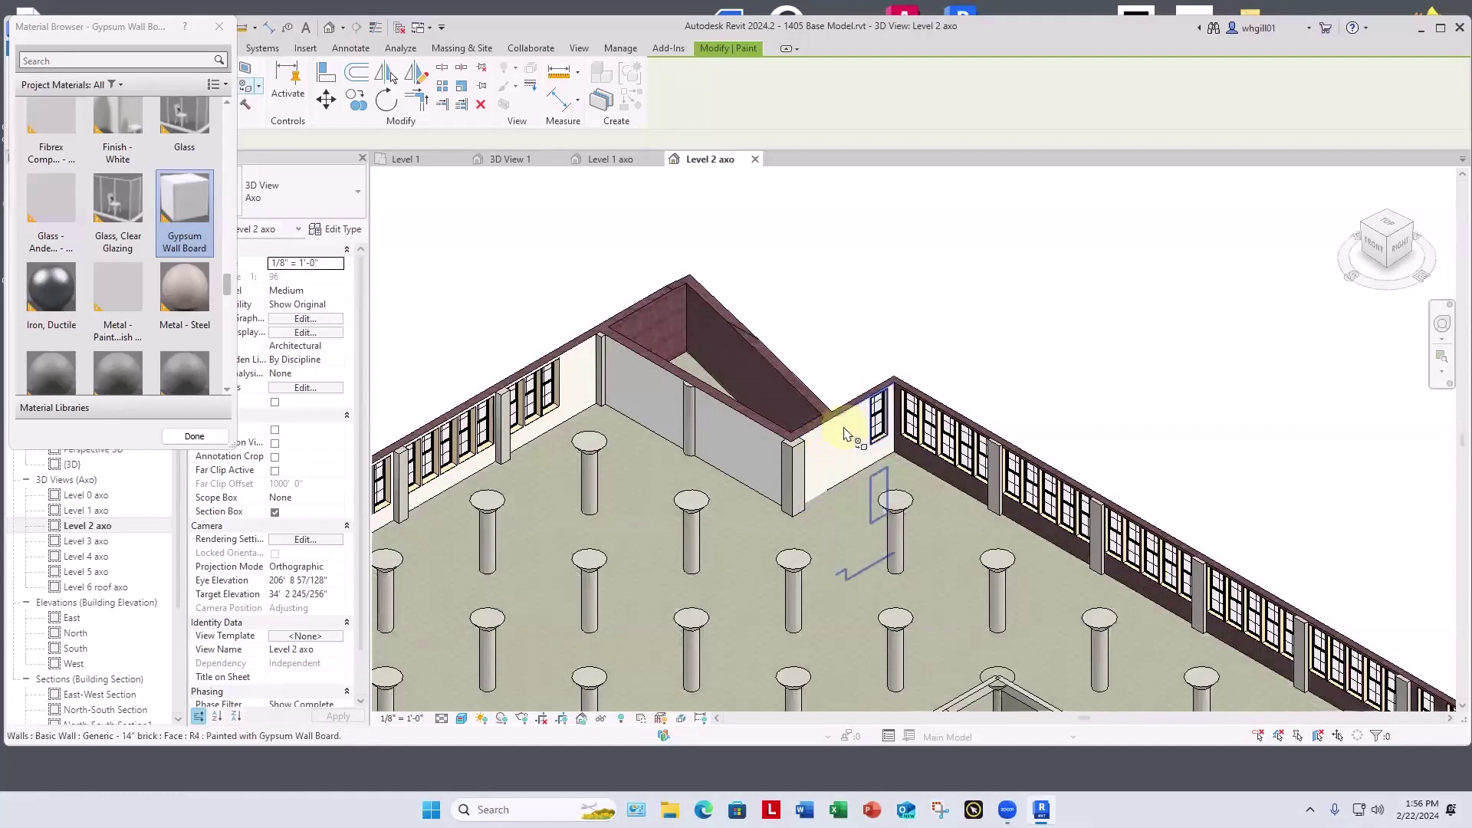
left_click(951, 472)
Step: Paint the interior brick faces below the windows in three adjacent front wall bays with Gypsum Wall Board, and end painting
scroll(803, 298, "down", 3)
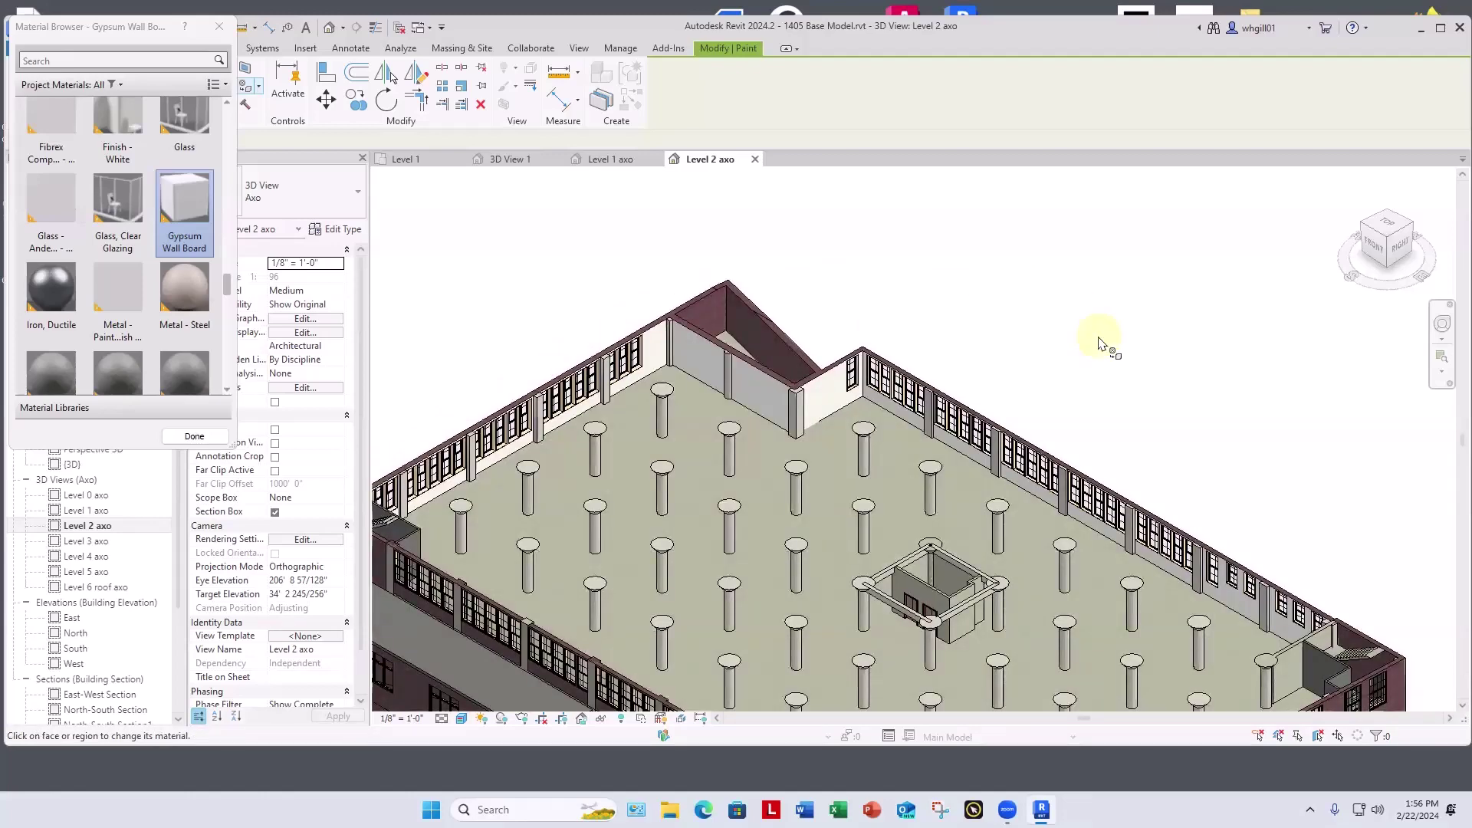
middle_click_drag(1099, 343, 752, 329, "shift")
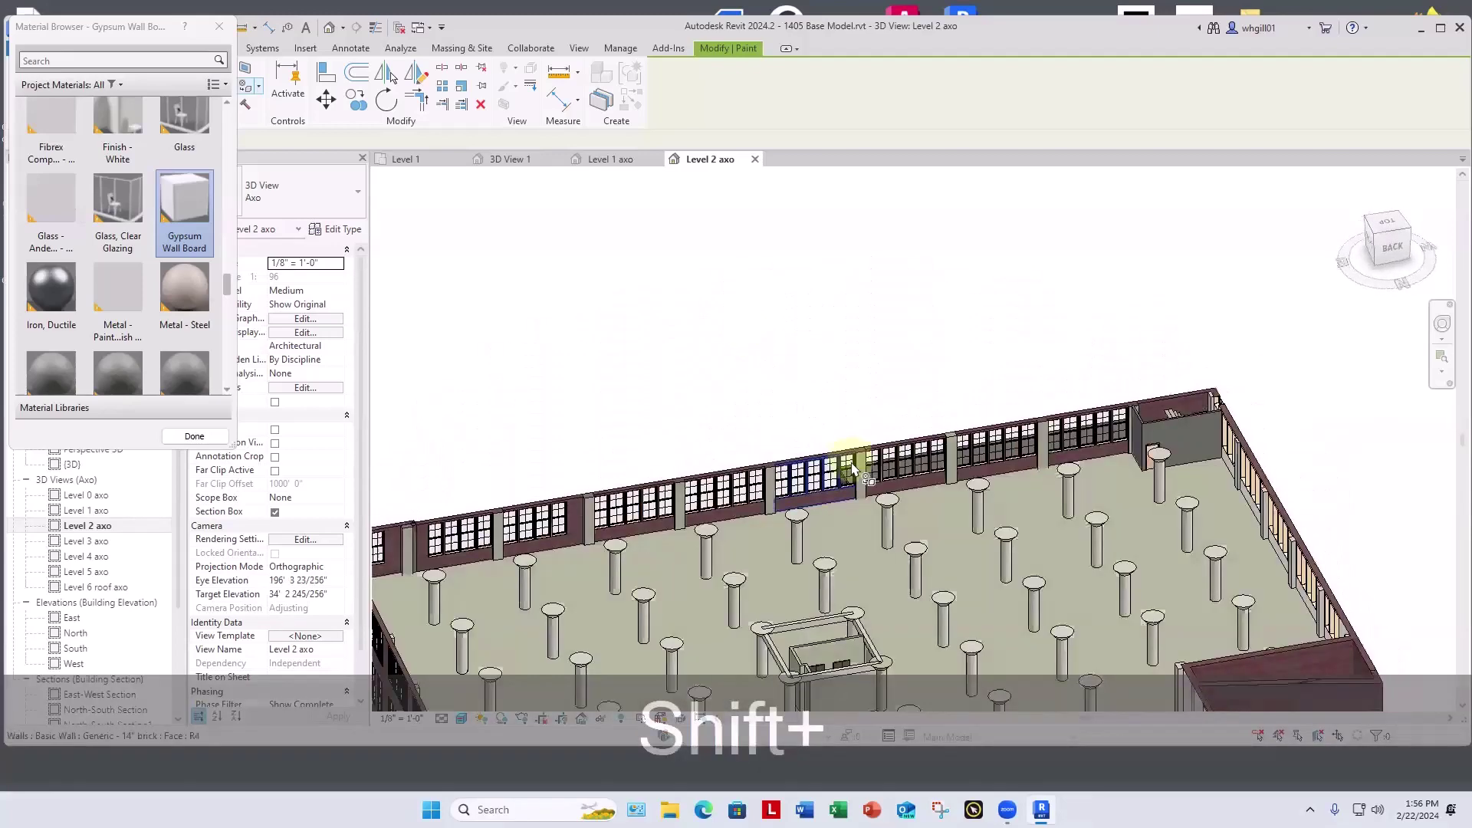
scroll(820, 491, "up", 4)
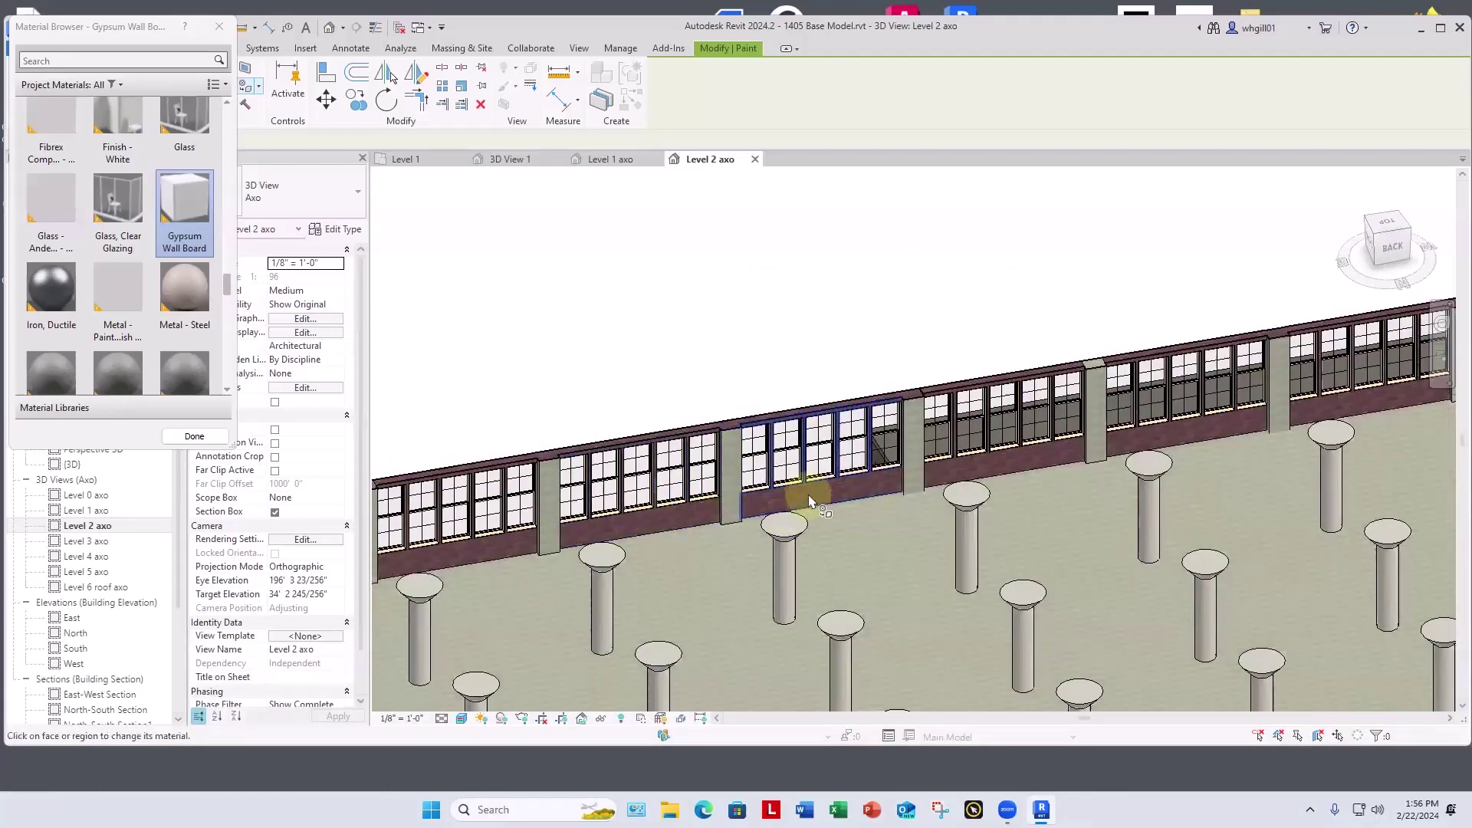
left_click(810, 501)
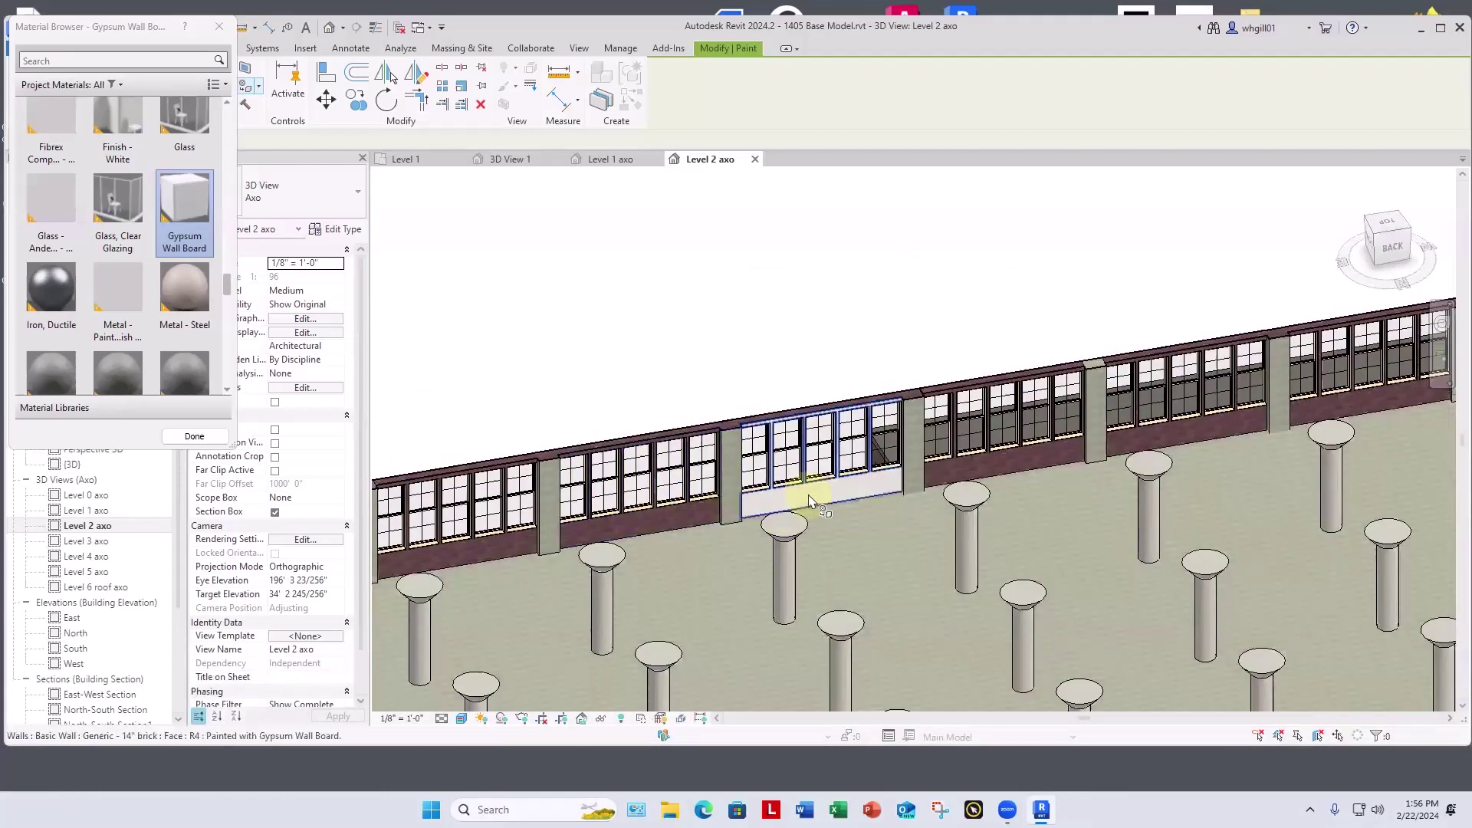
left_click(982, 477)
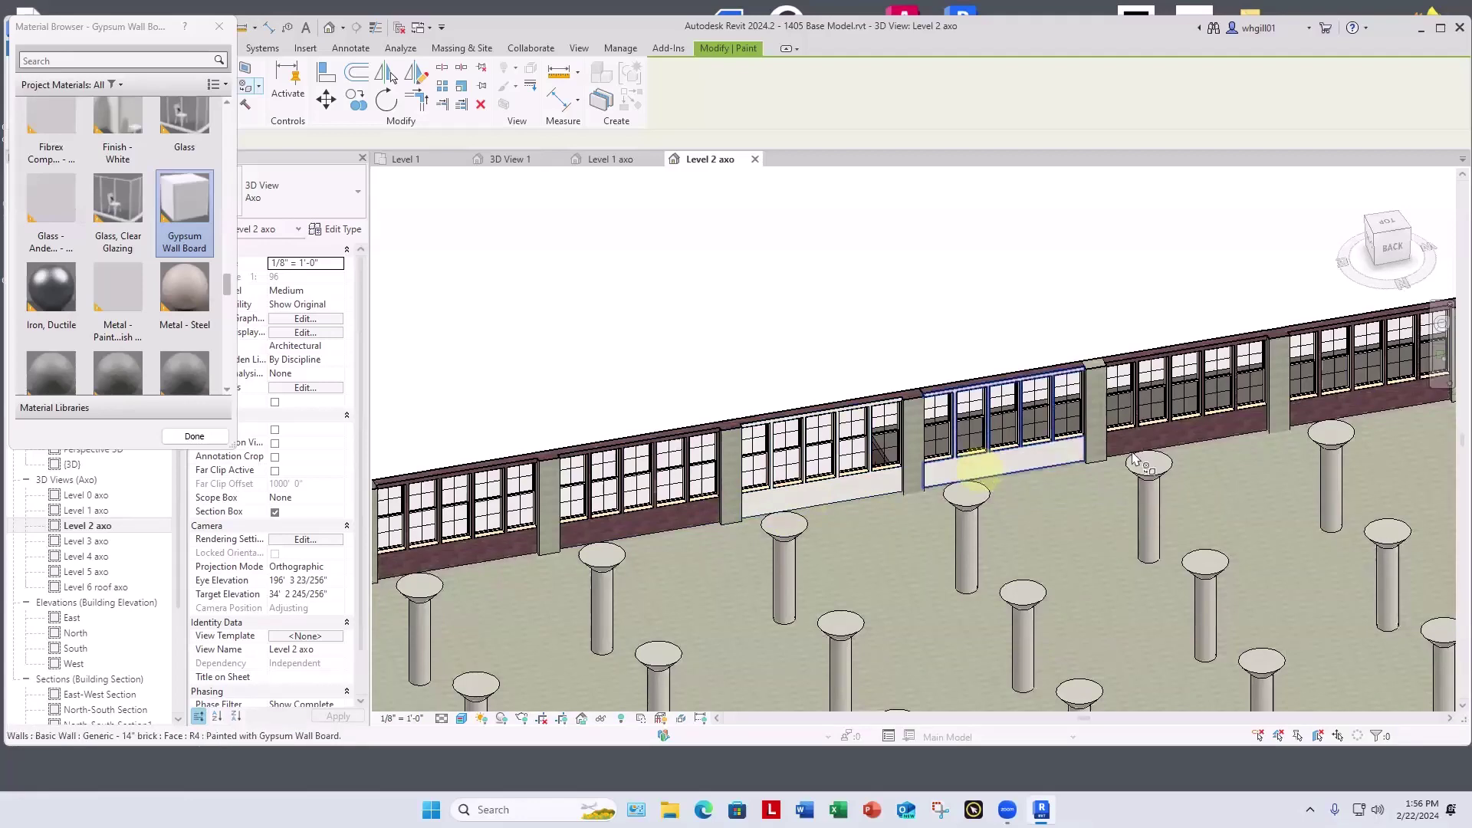
left_click(1179, 443)
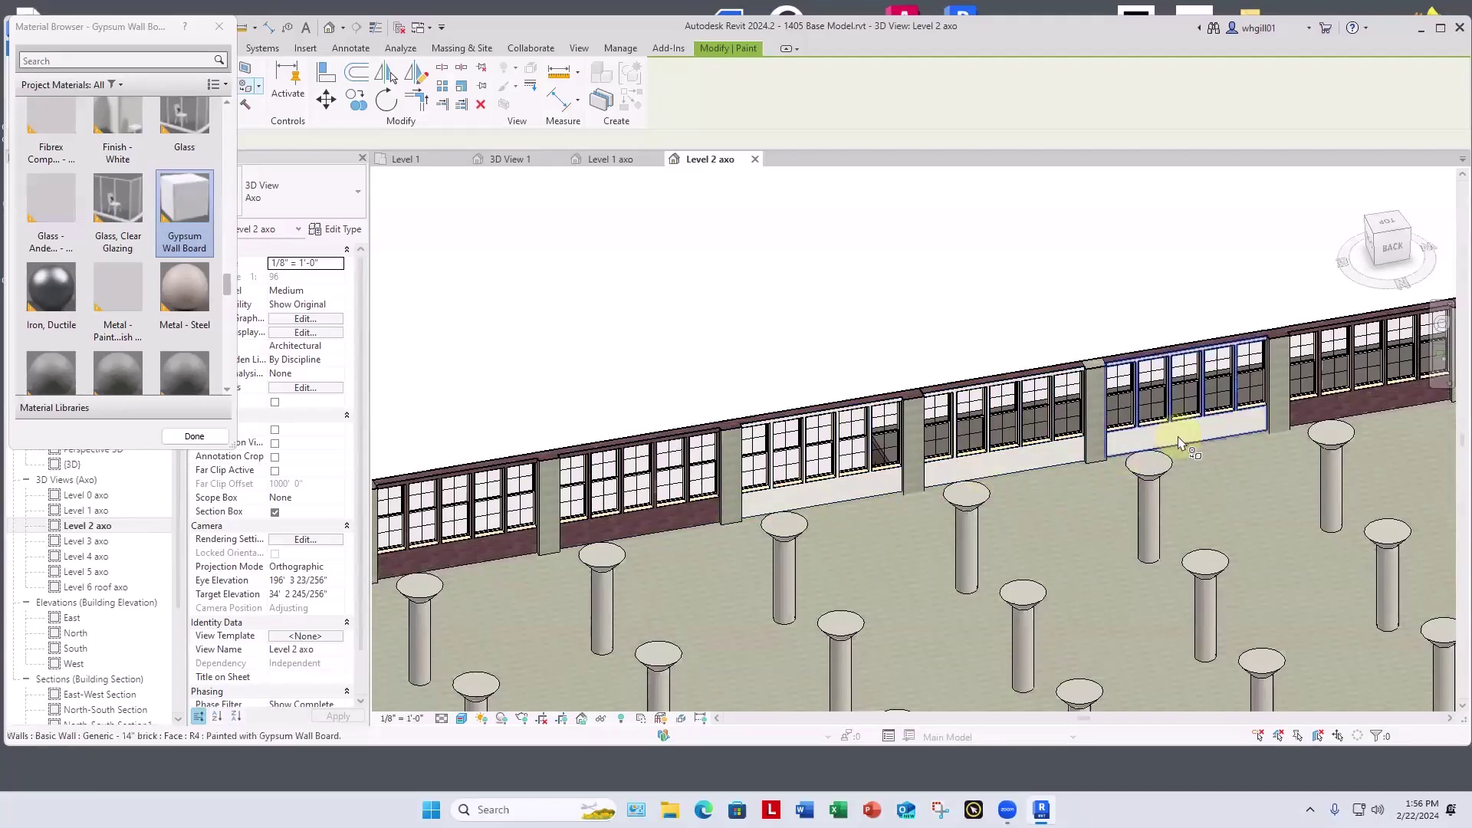
scroll(1179, 443, "down", 2)
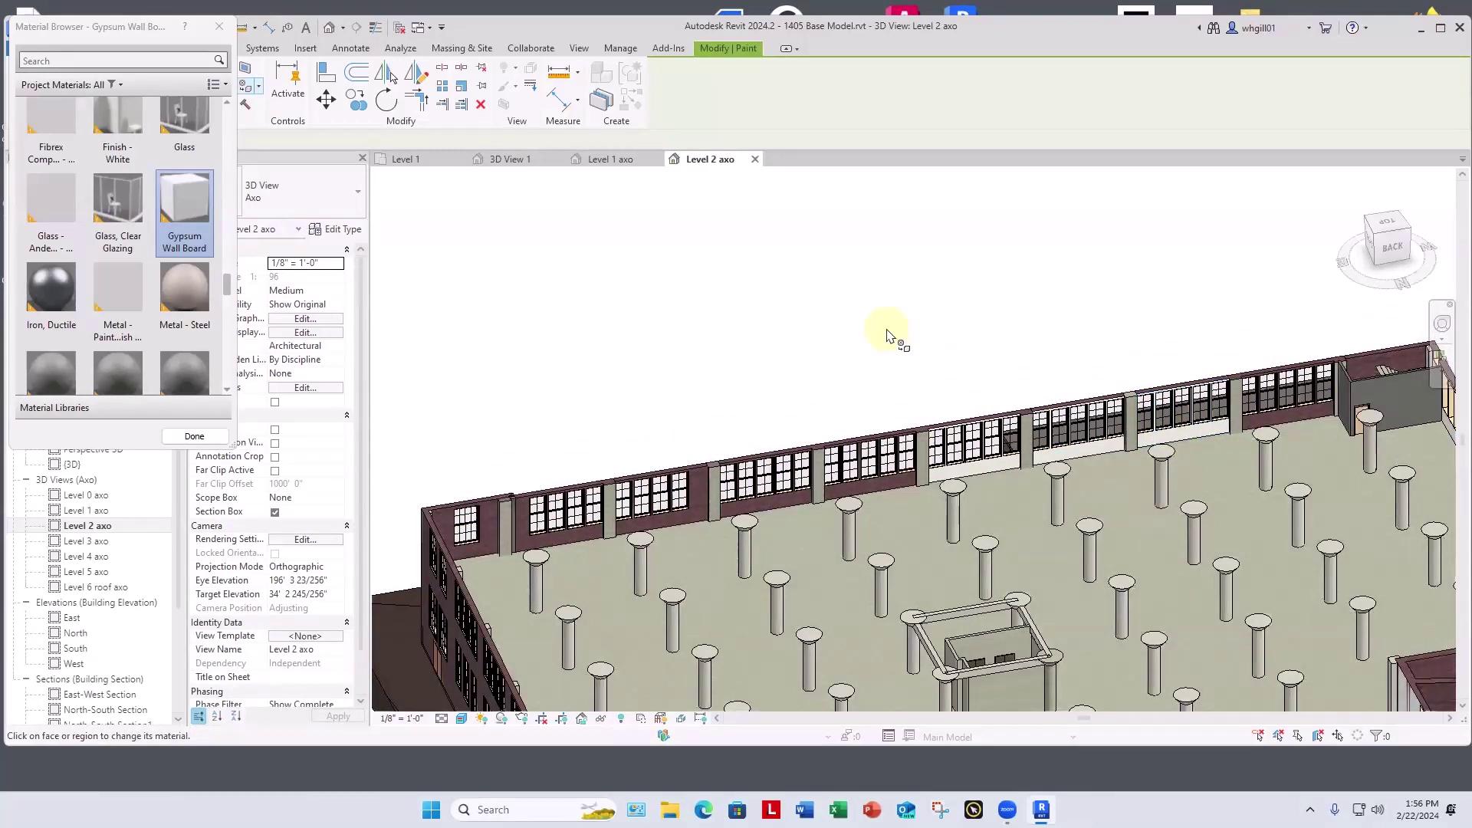
left_click(220, 26)
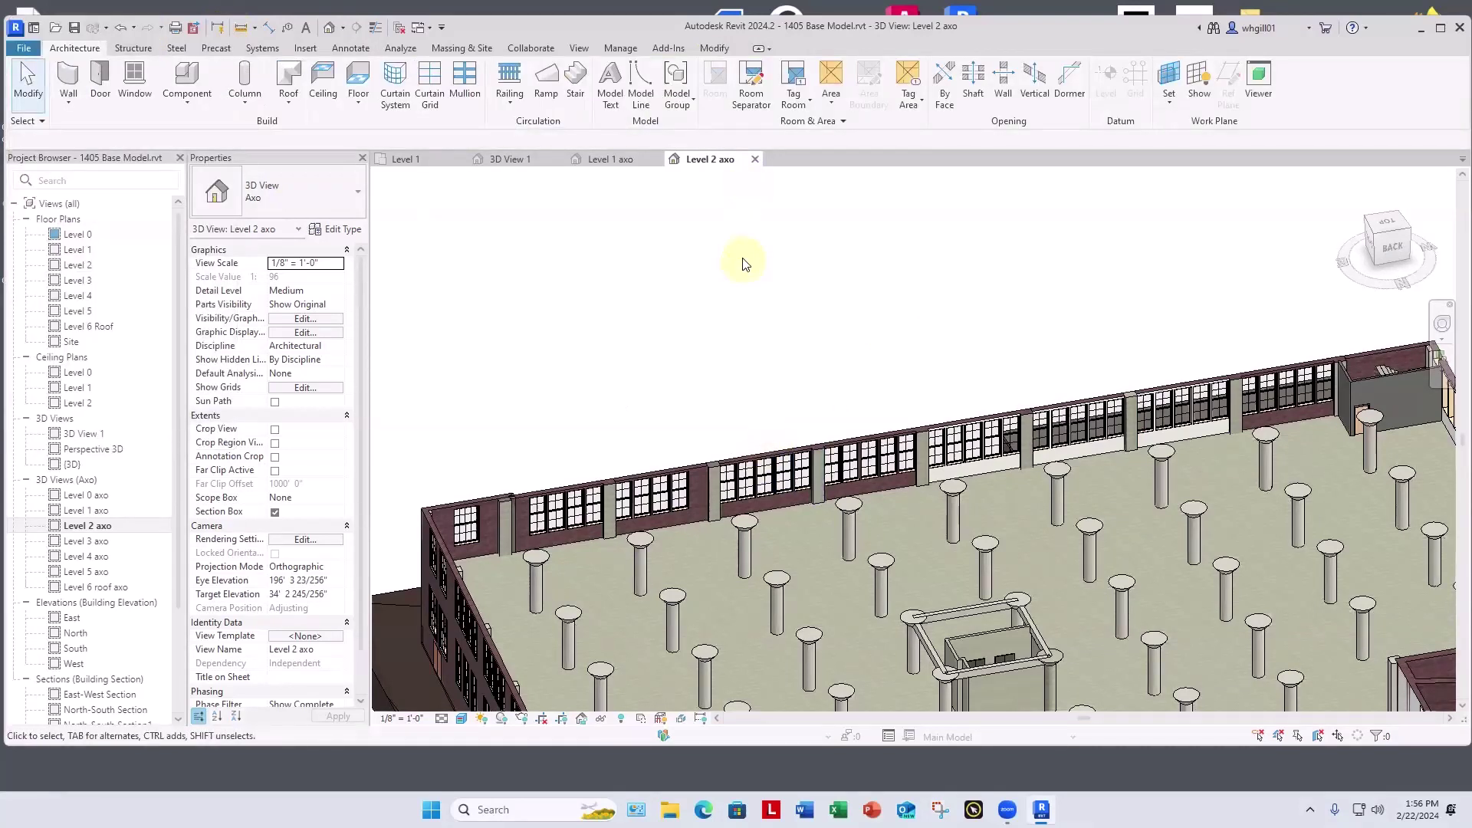
Step: Save 1405 Base Model, close its inactive views and close the model
key("ctrl+s")
left_click(400, 29)
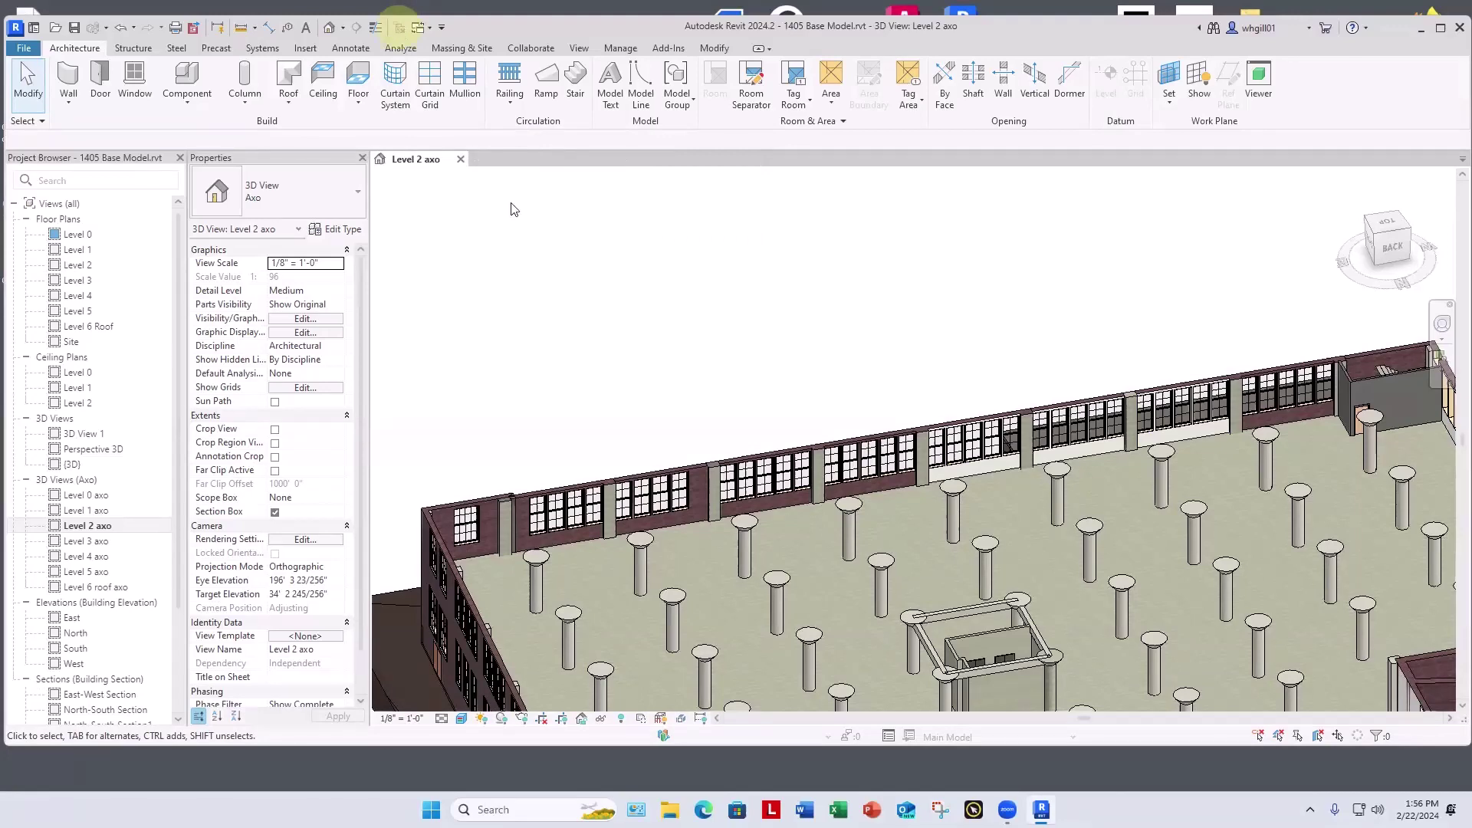
left_click(461, 161)
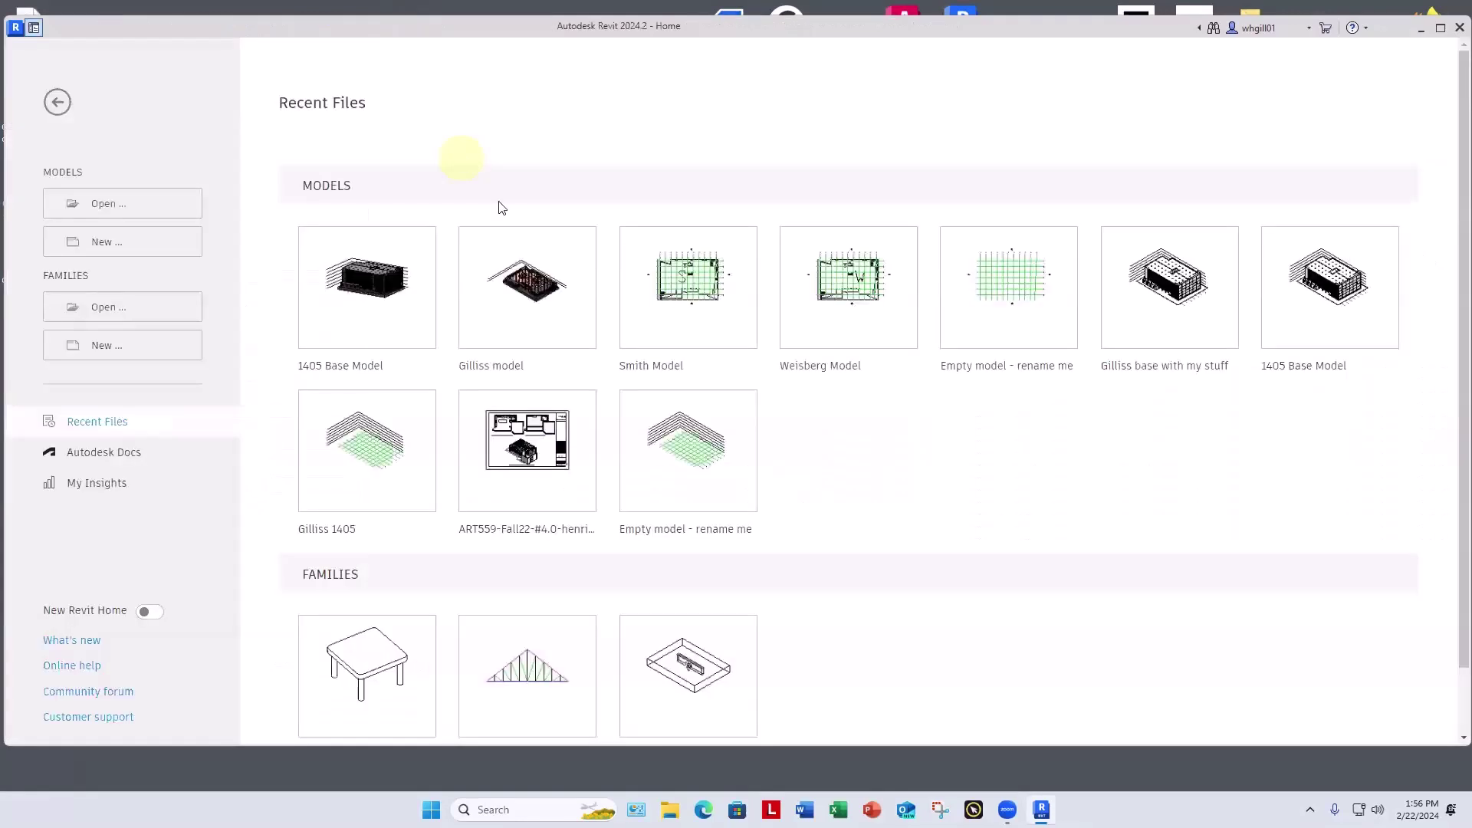
Step: Open the Gilliss model, expand its building sections and display the Level 1 floor plan
left_click(531, 288)
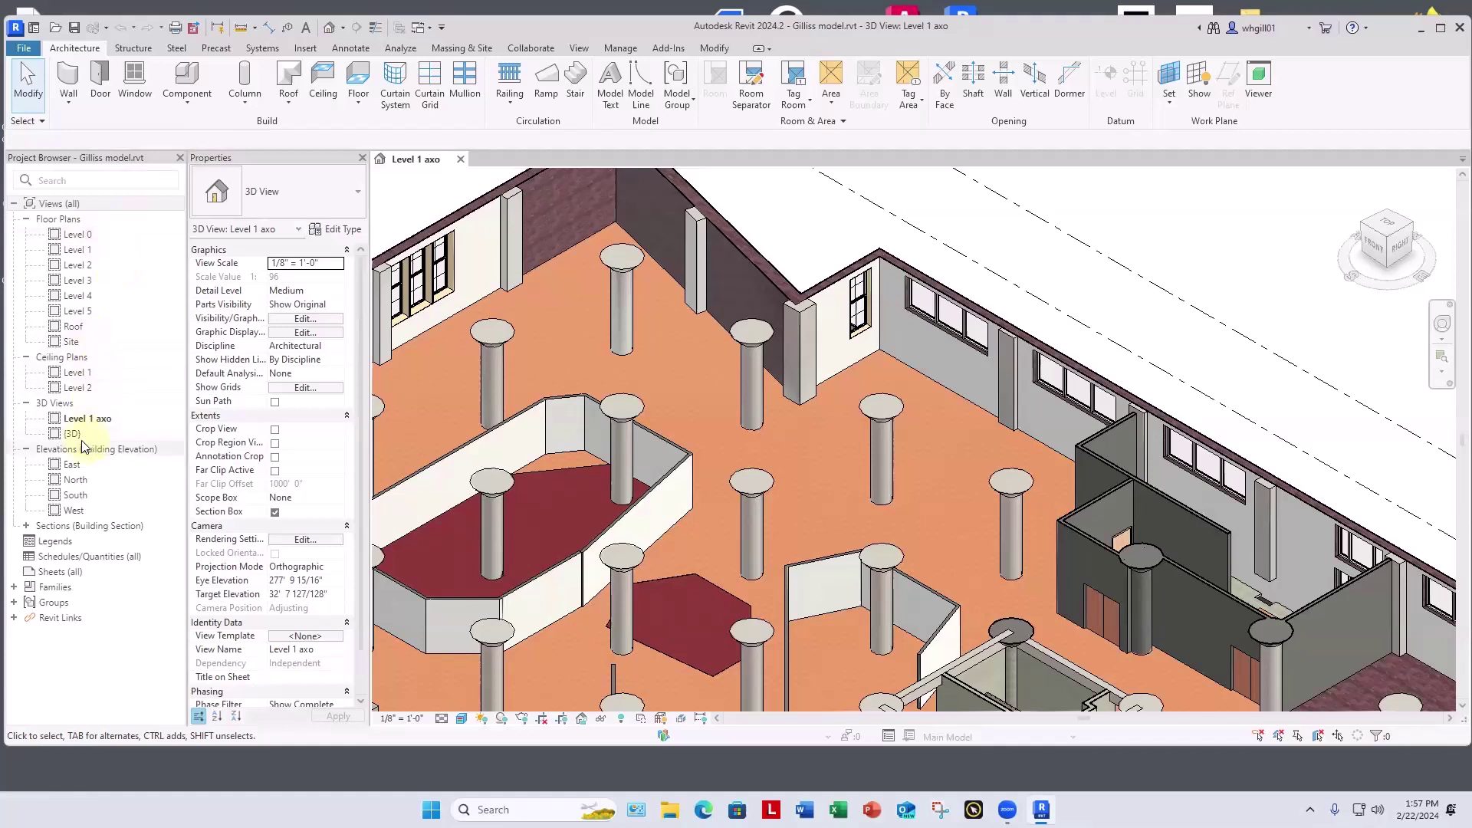
left_click(26, 526)
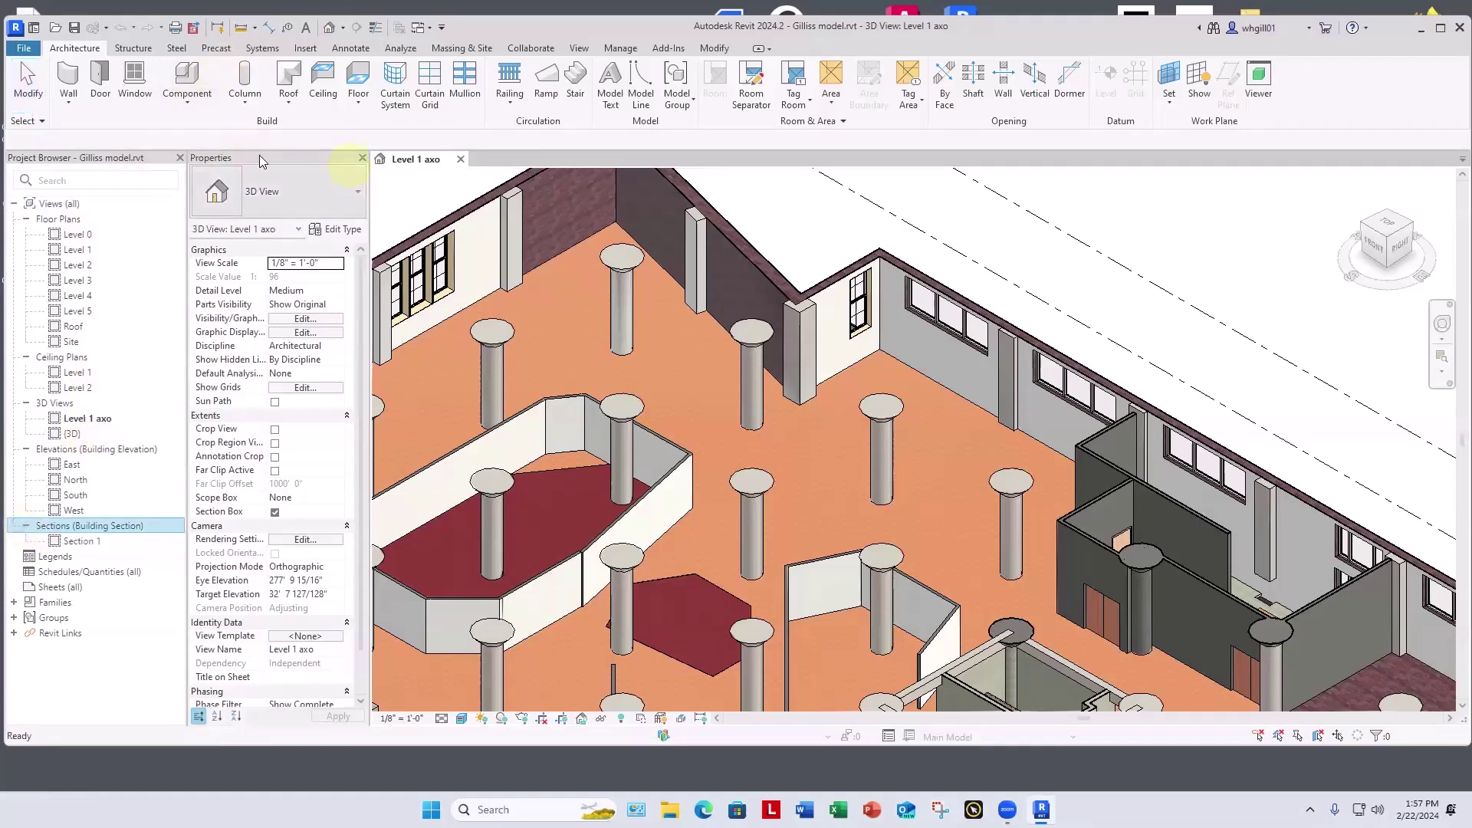
double_click(82, 239)
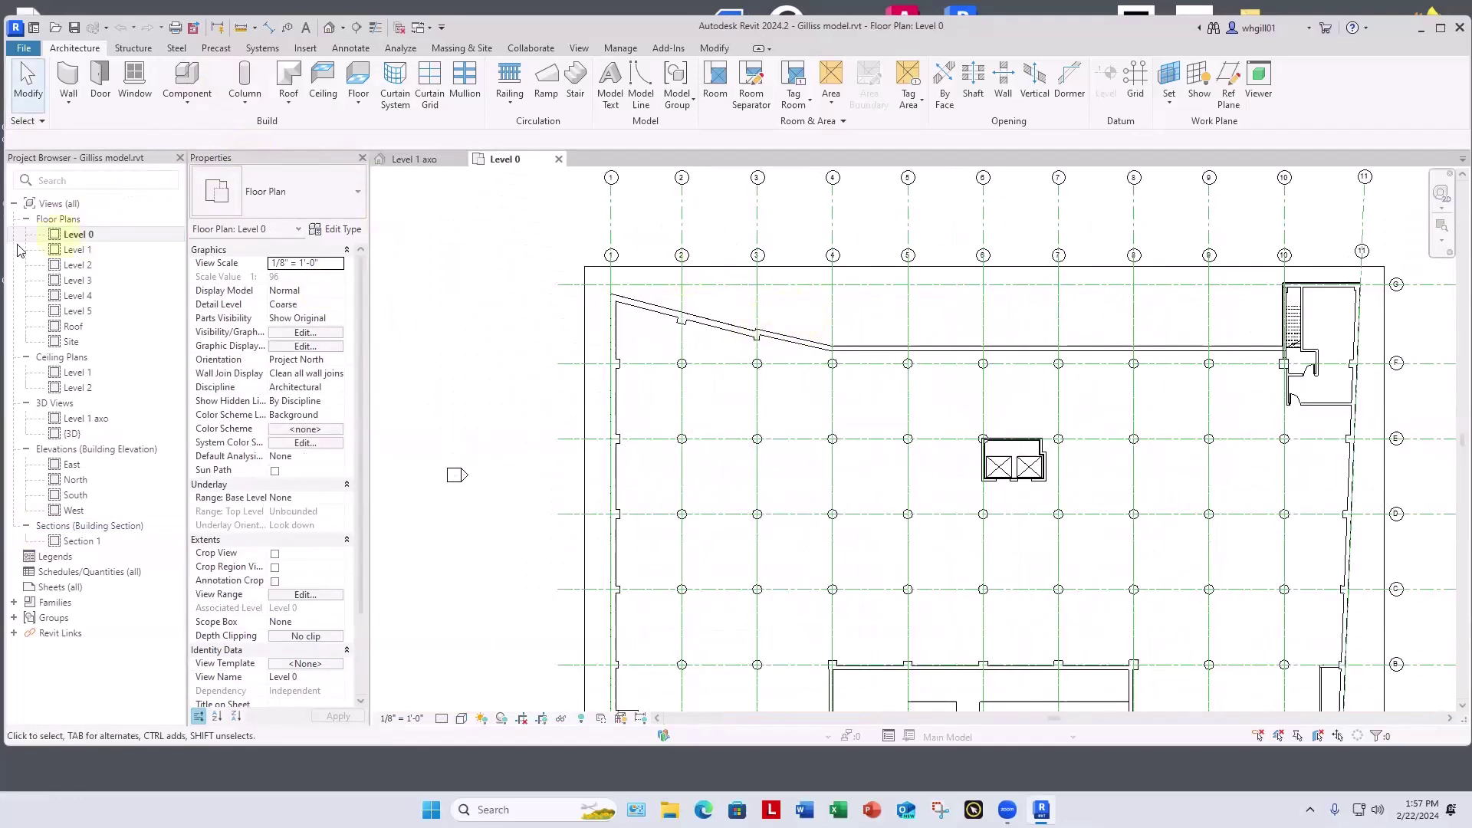
double_click(77, 251)
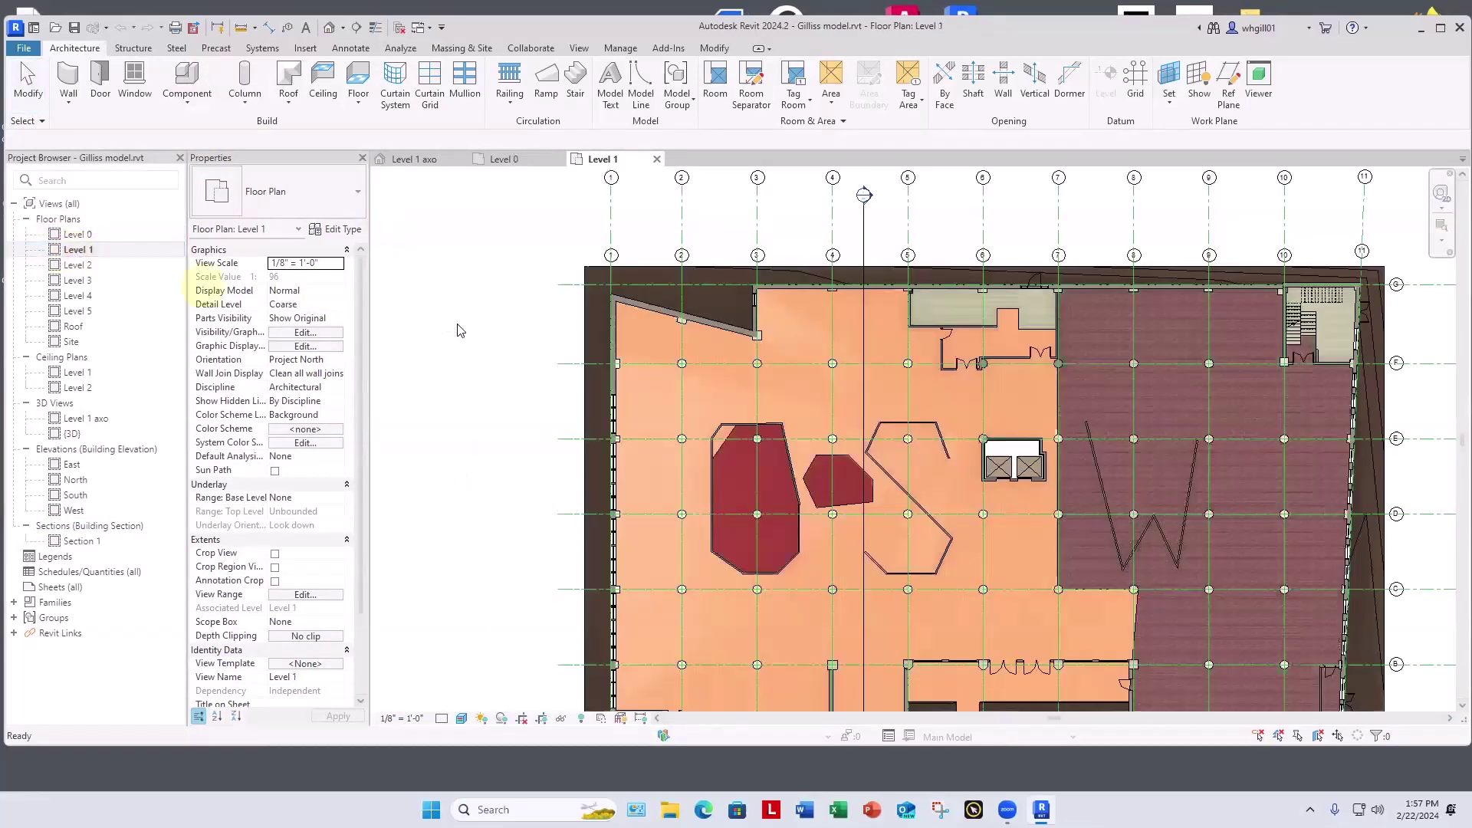
scroll(801, 278, "up", 2)
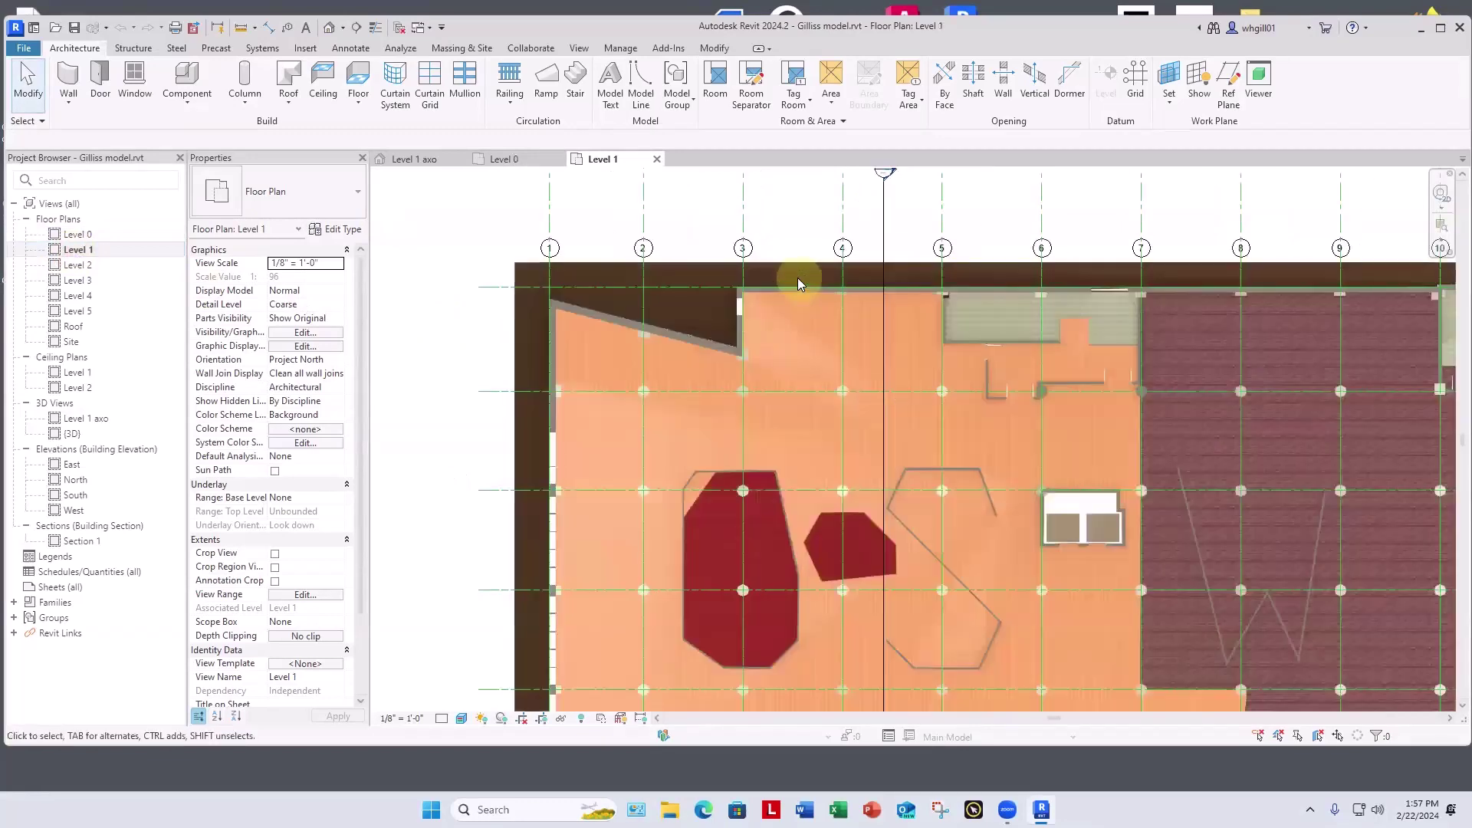
Step: Draw a horizontal building section just inside the upper exterior wall, from outside grid 1 to just past grid 4, on the Level 1 plan
left_click(579, 48)
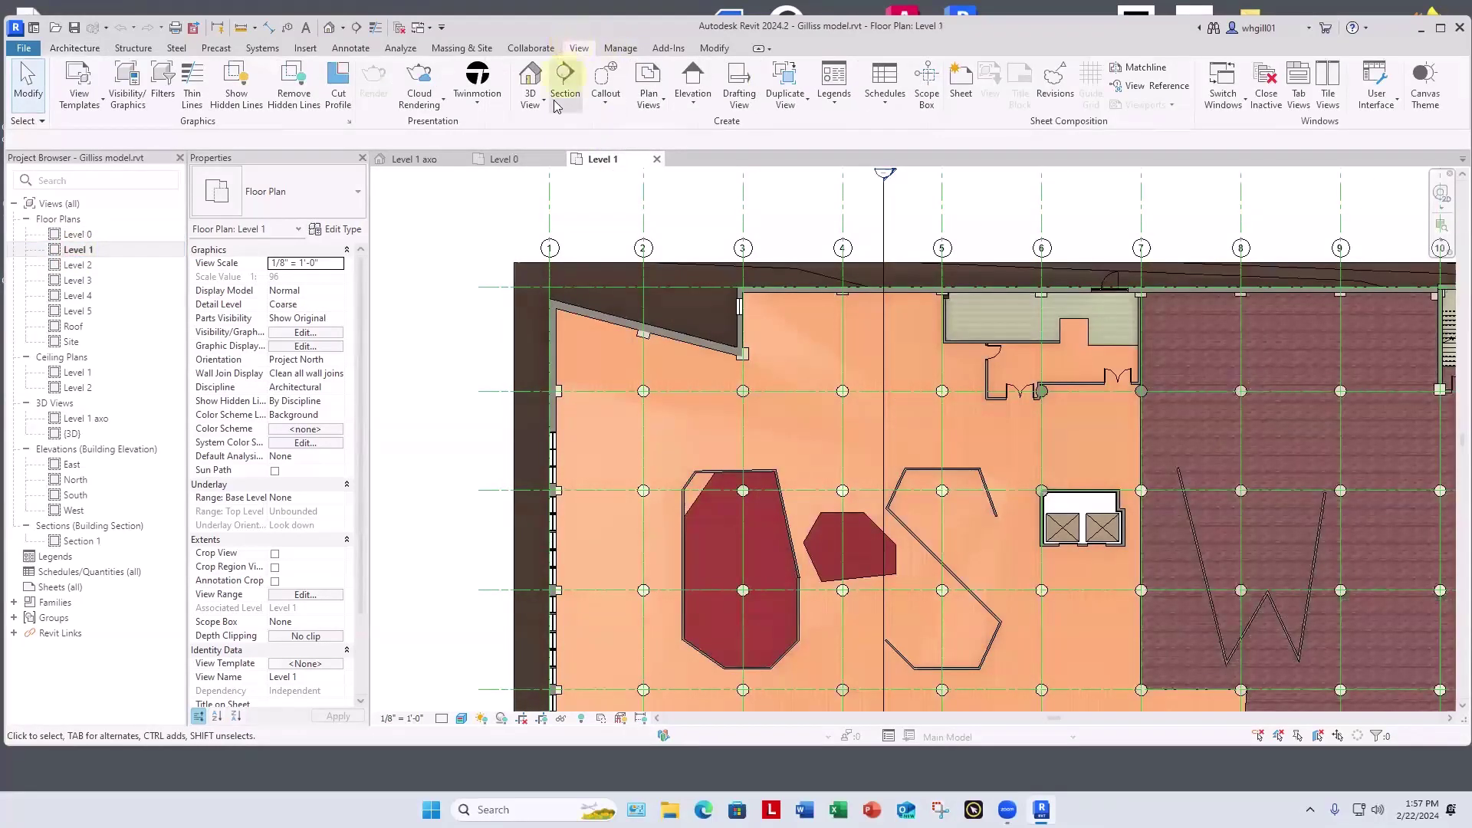
left_click(565, 83)
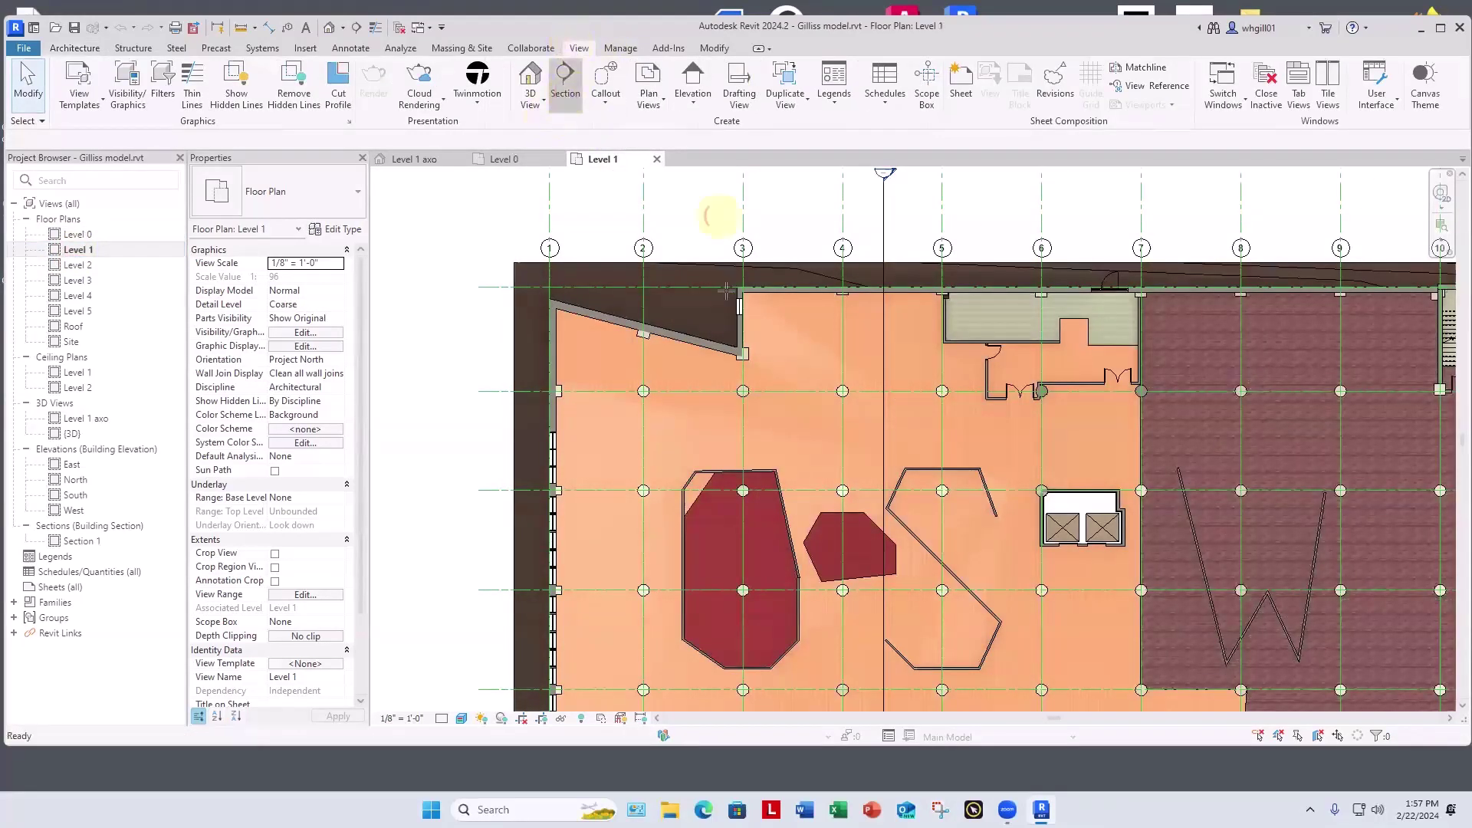
left_click(456, 301)
left_click(864, 303)
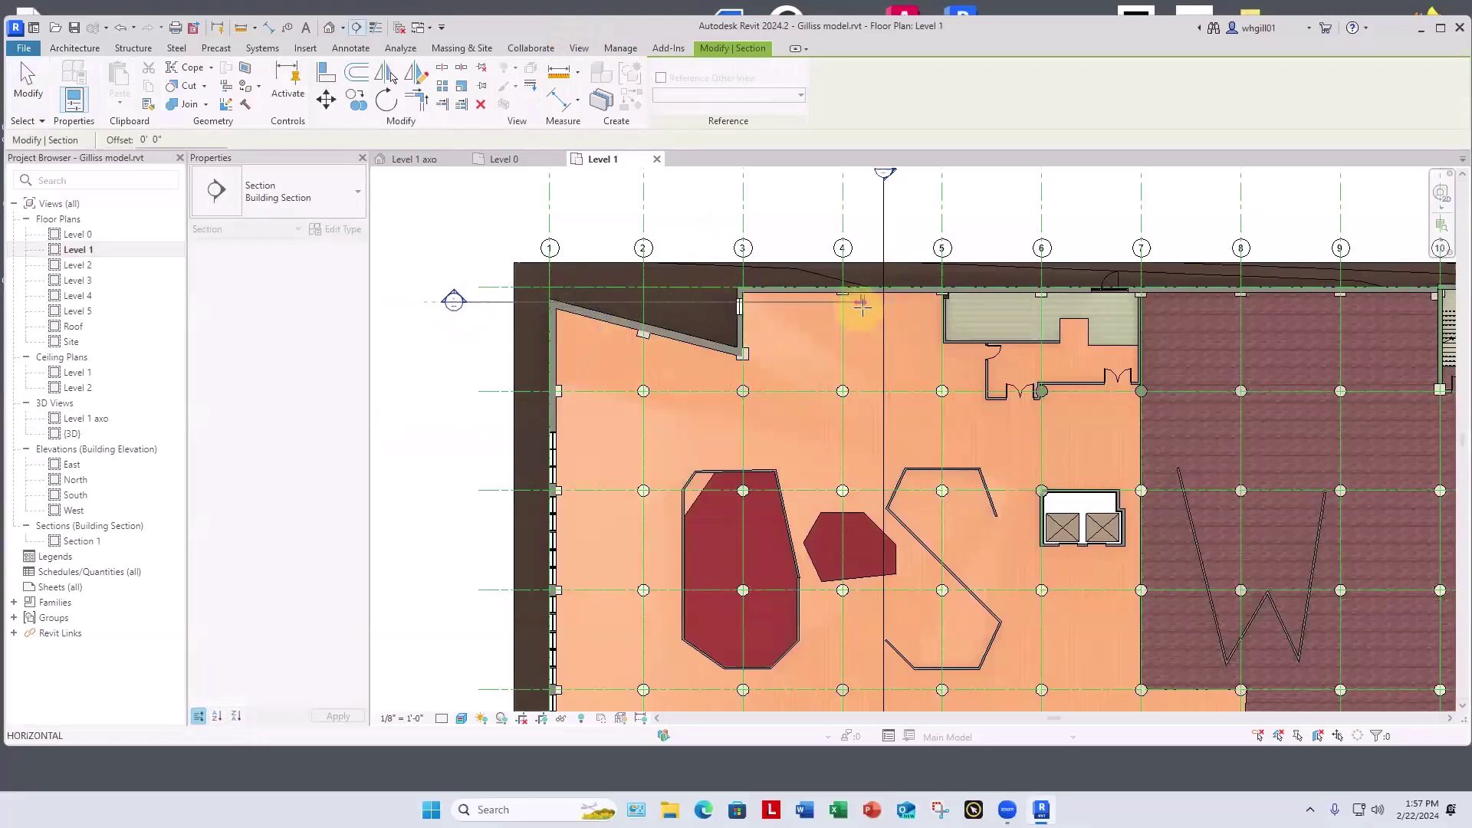
key("Escape")
key("Escape")
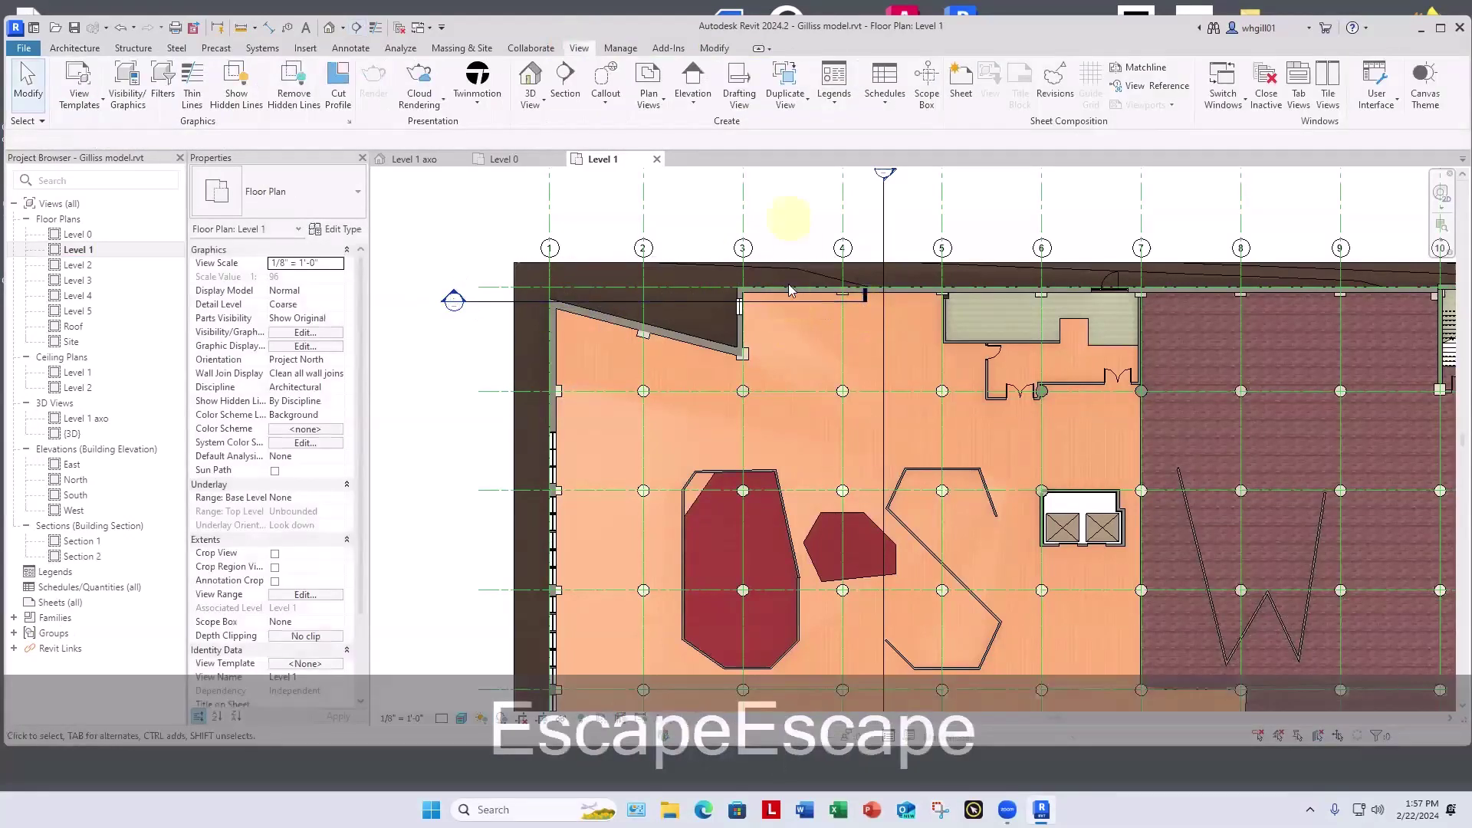
Step: Open the new section view and frame the wall bay with the three-pane window between Level 1 and Level 2
double_click(453, 299)
scroll(1073, 509, "up", 6)
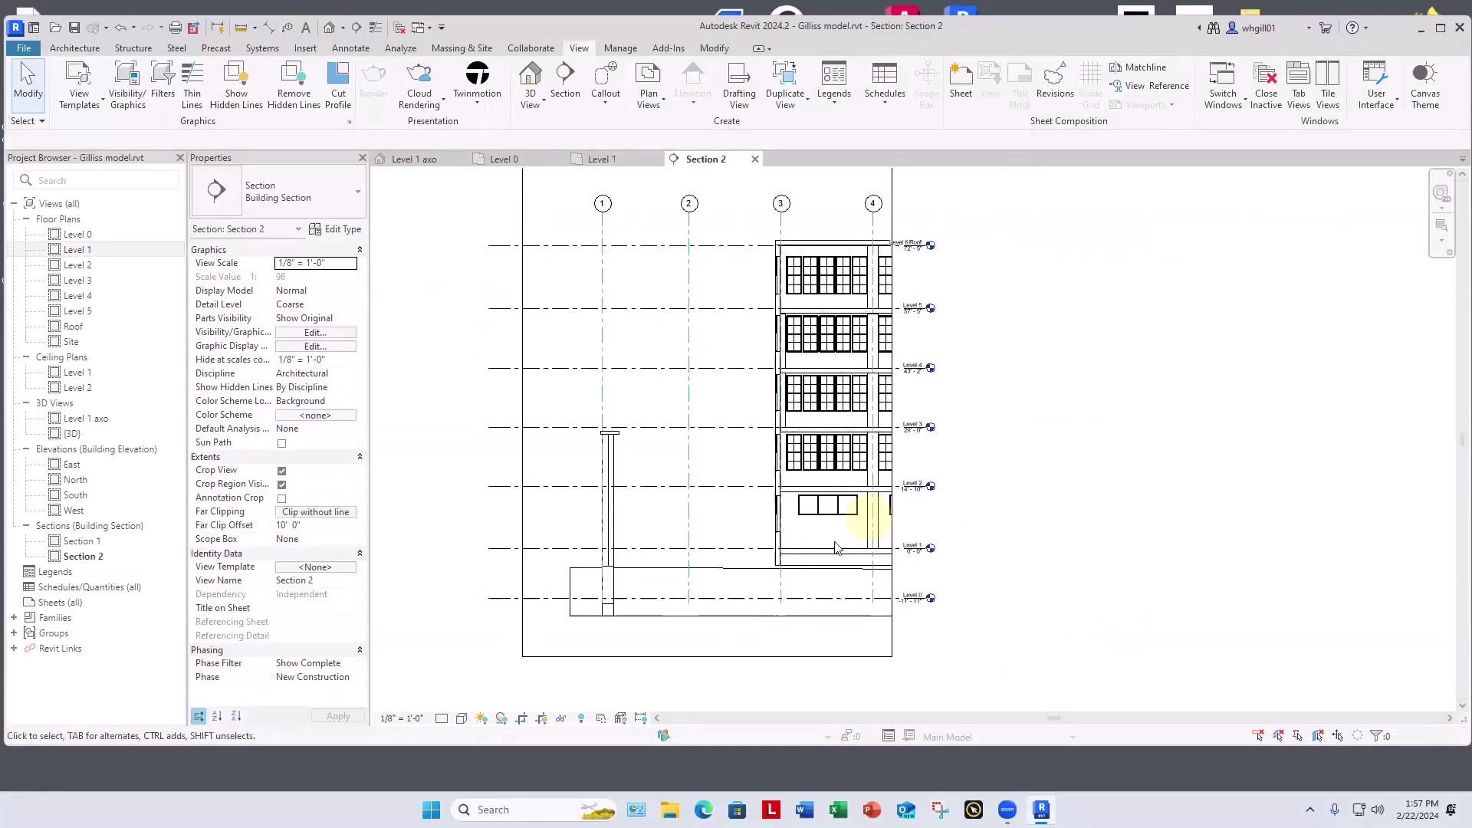
middle_click_drag(700, 412, 586, 427)
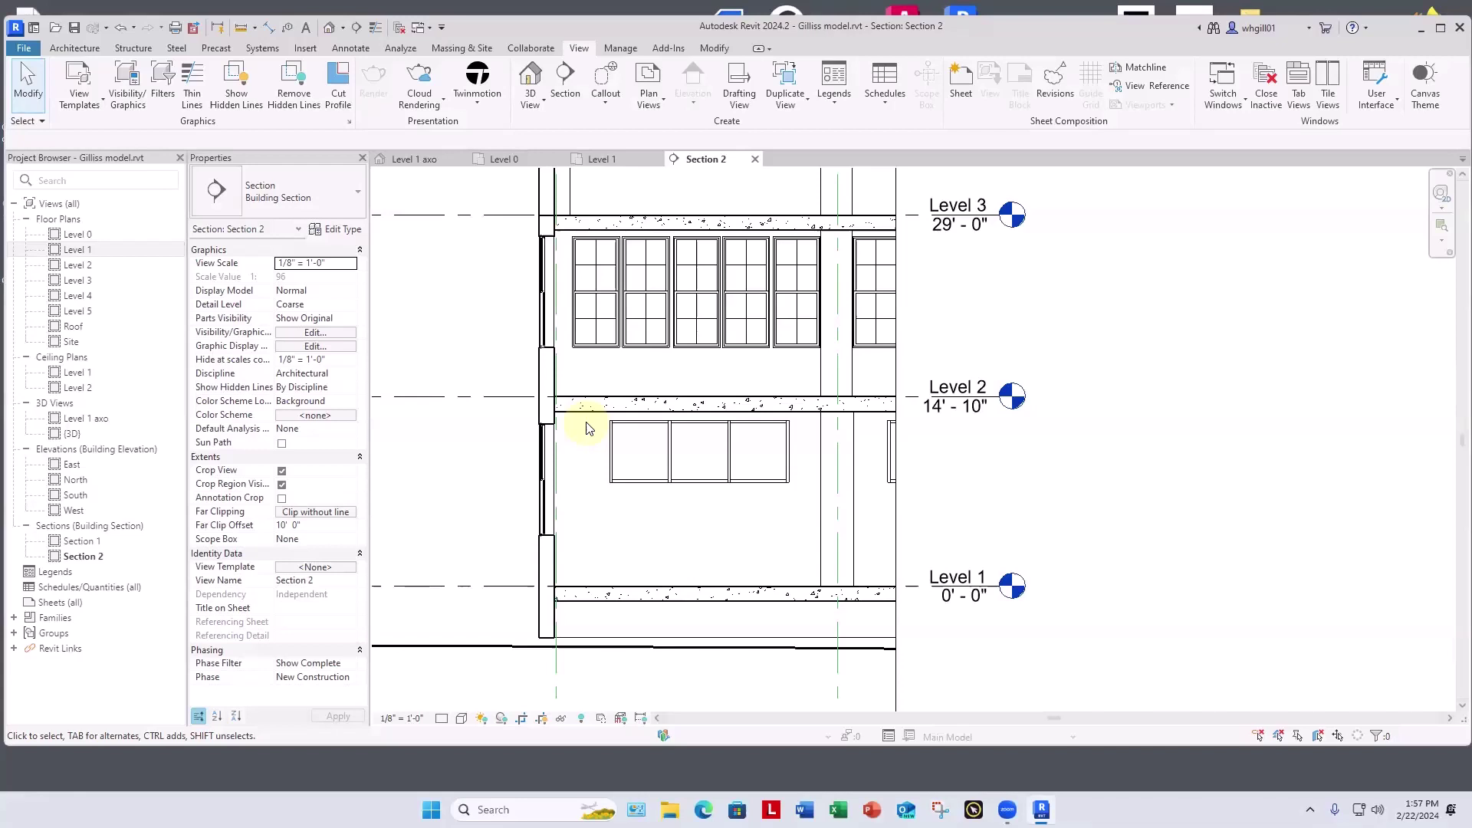
scroll(586, 428, "up", 2)
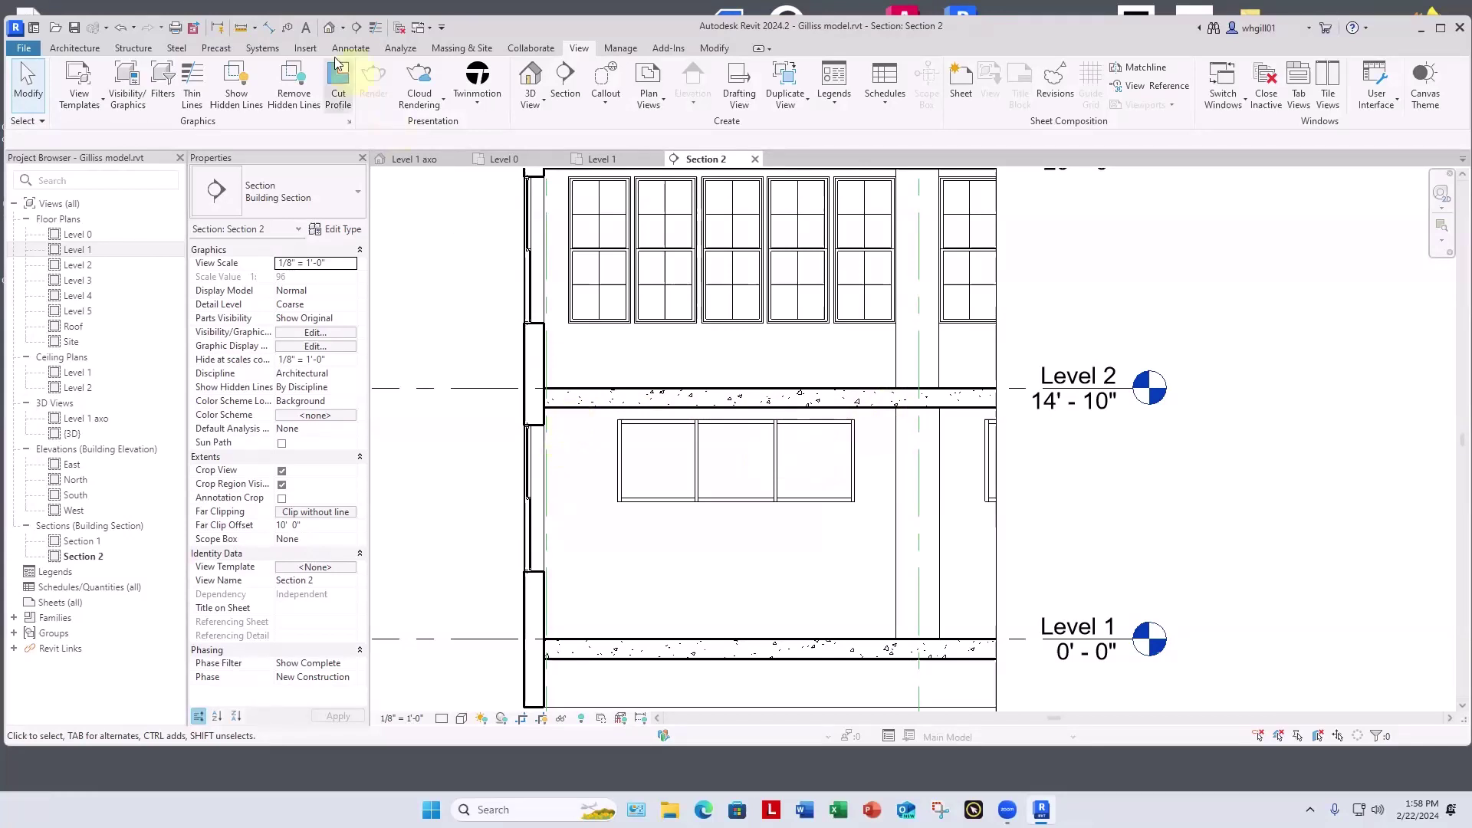
Step: Start a model in-place component in the Walls category, keeping the default name
left_click(73, 48)
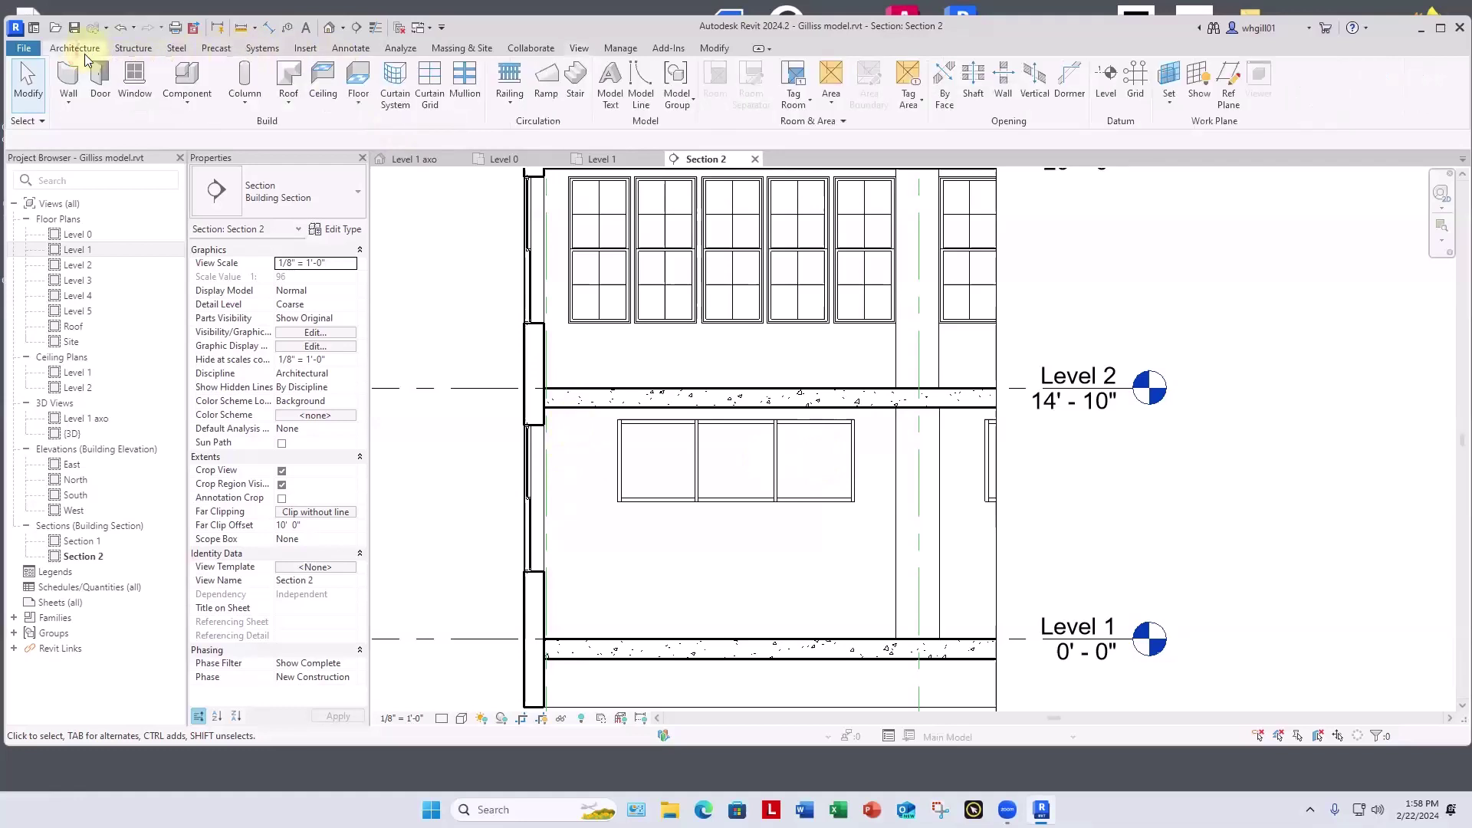
left_click(187, 103)
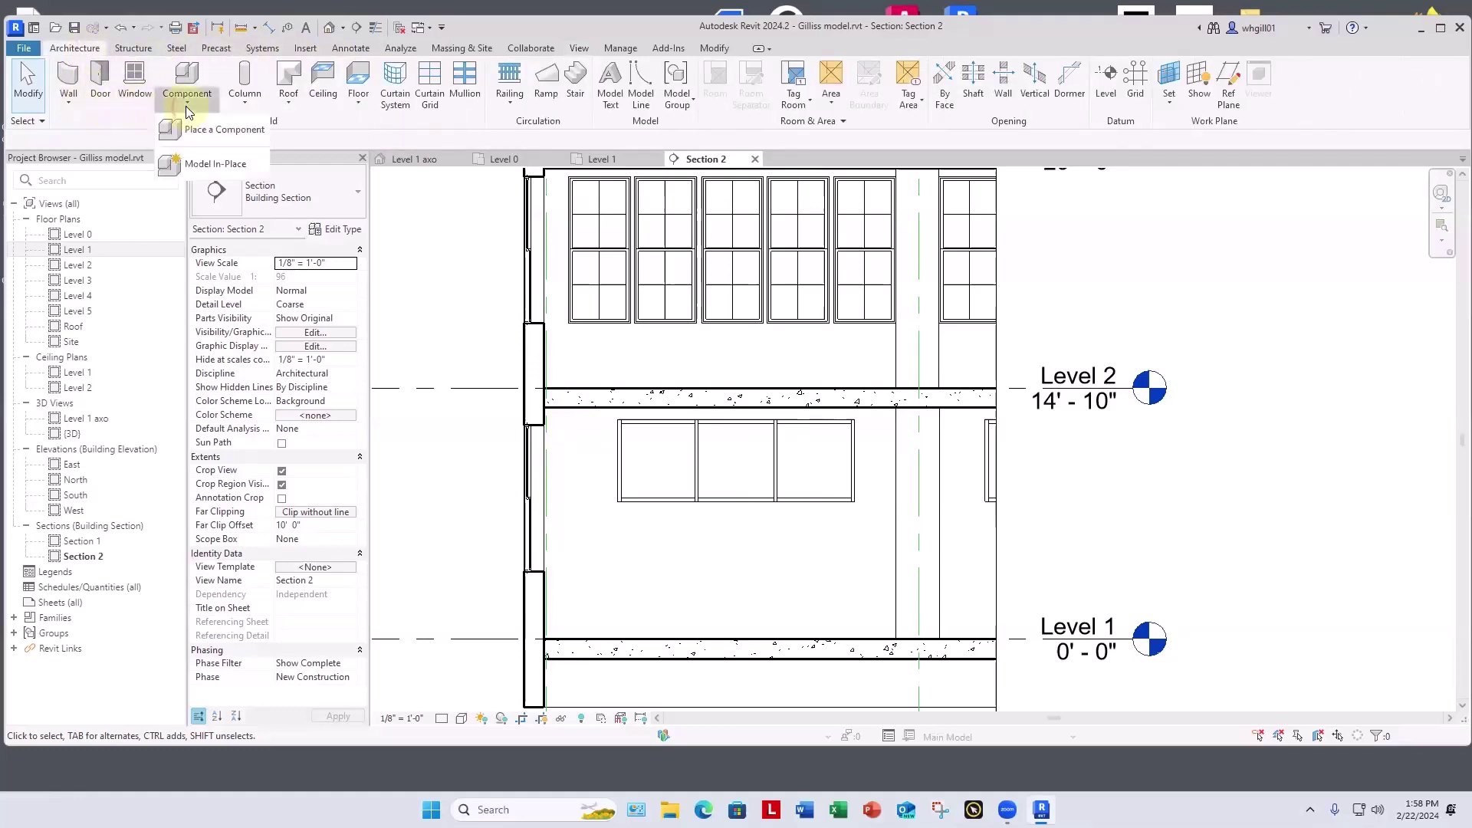
left_click(204, 165)
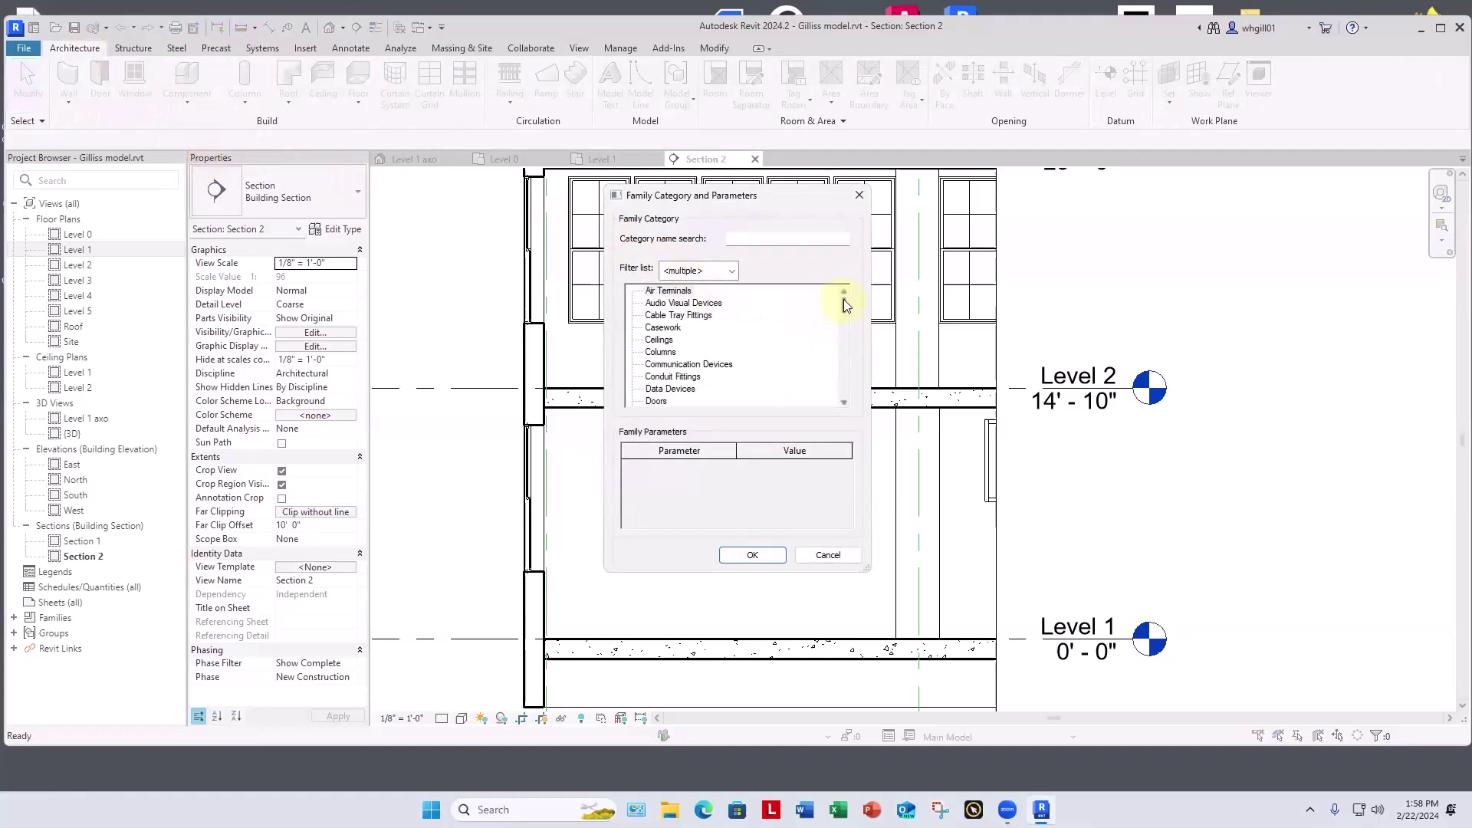
left_click_drag(843, 305, 843, 389)
left_click(657, 389)
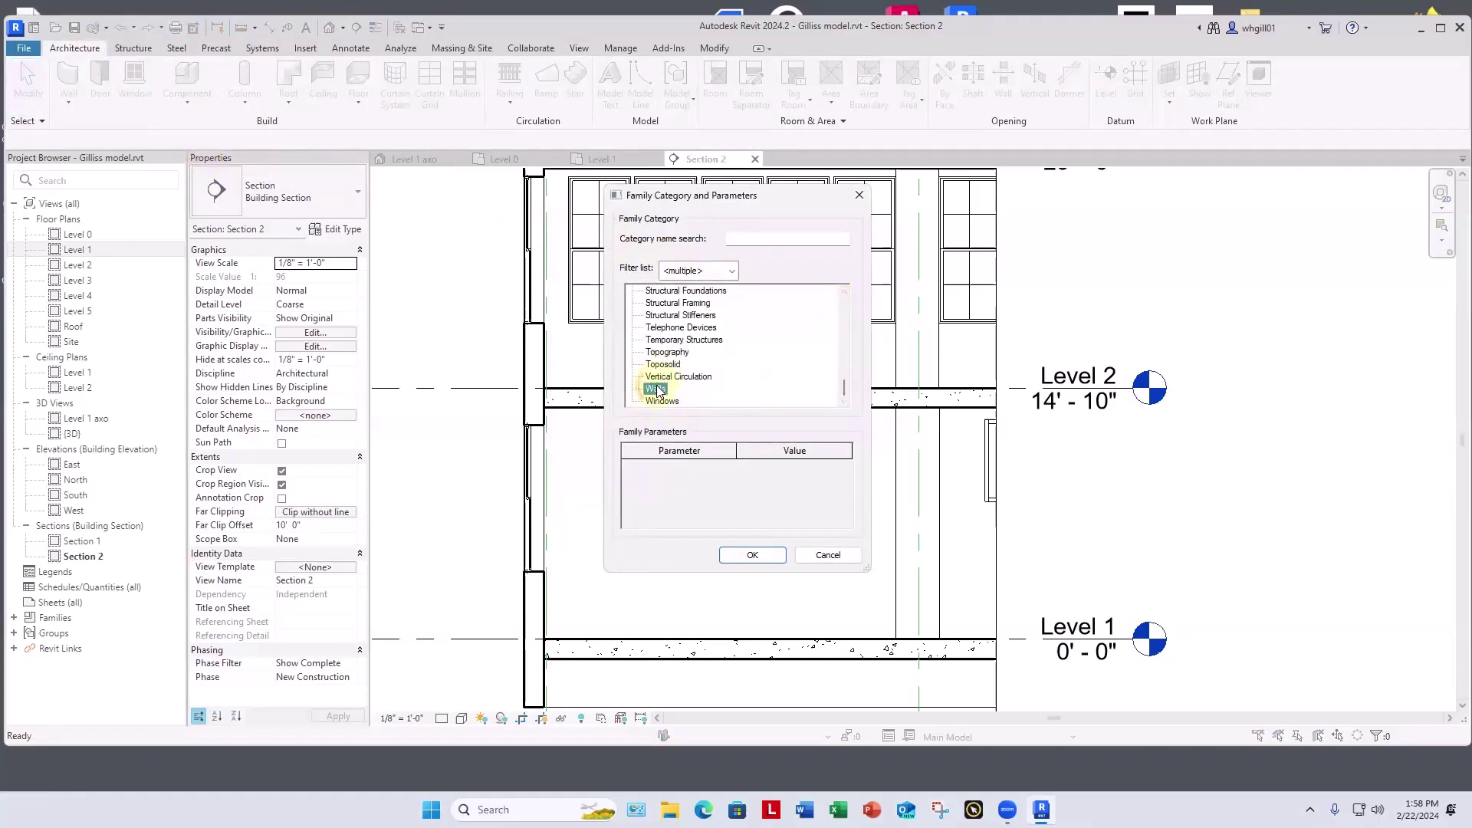
key("Return")
left_click(728, 410)
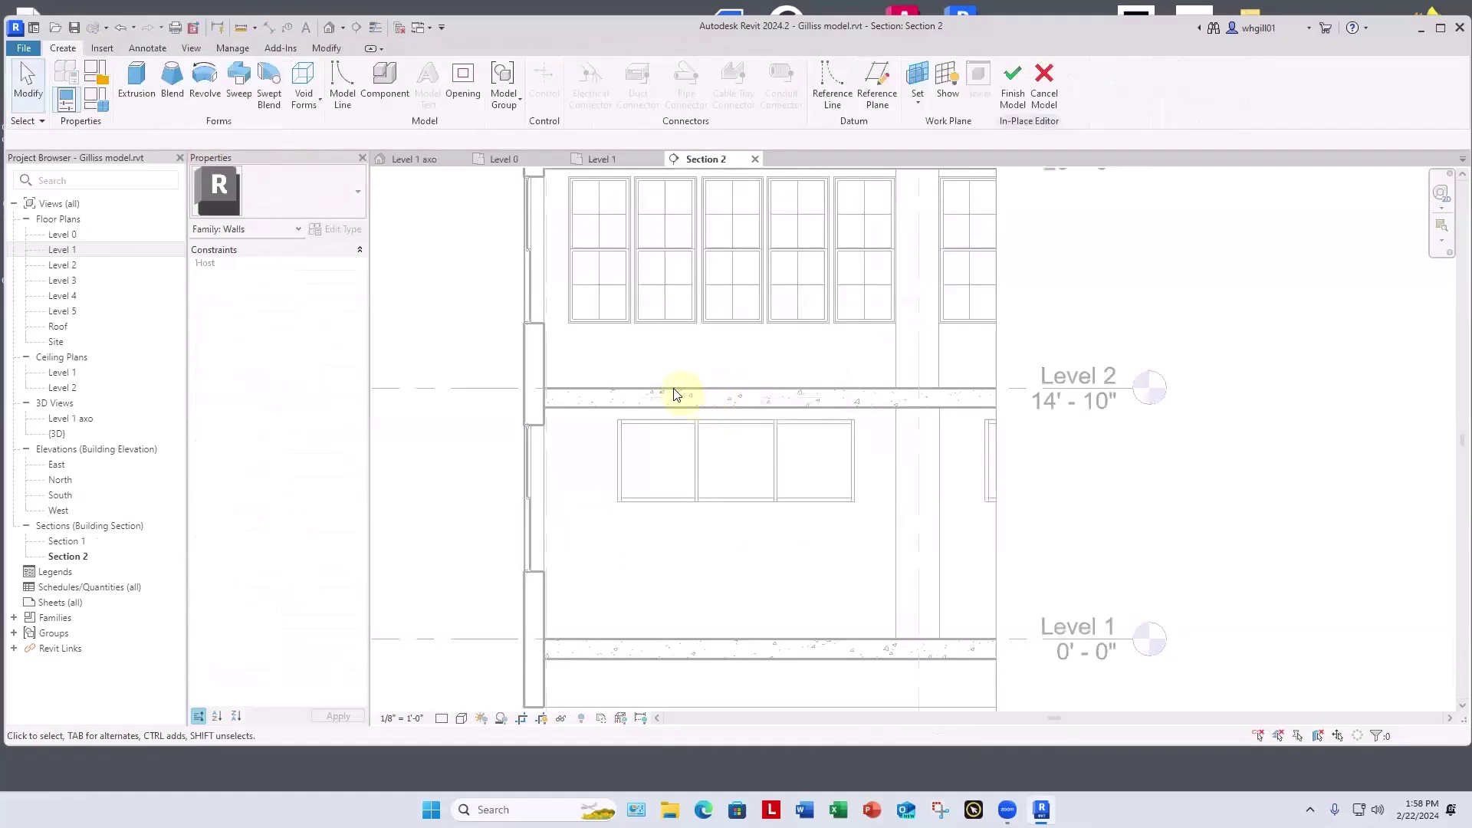
Step: Start an extrusion with its work plane picked on the linked Generic - 14" brick wall's face behind the three-pane window
left_click(136, 81)
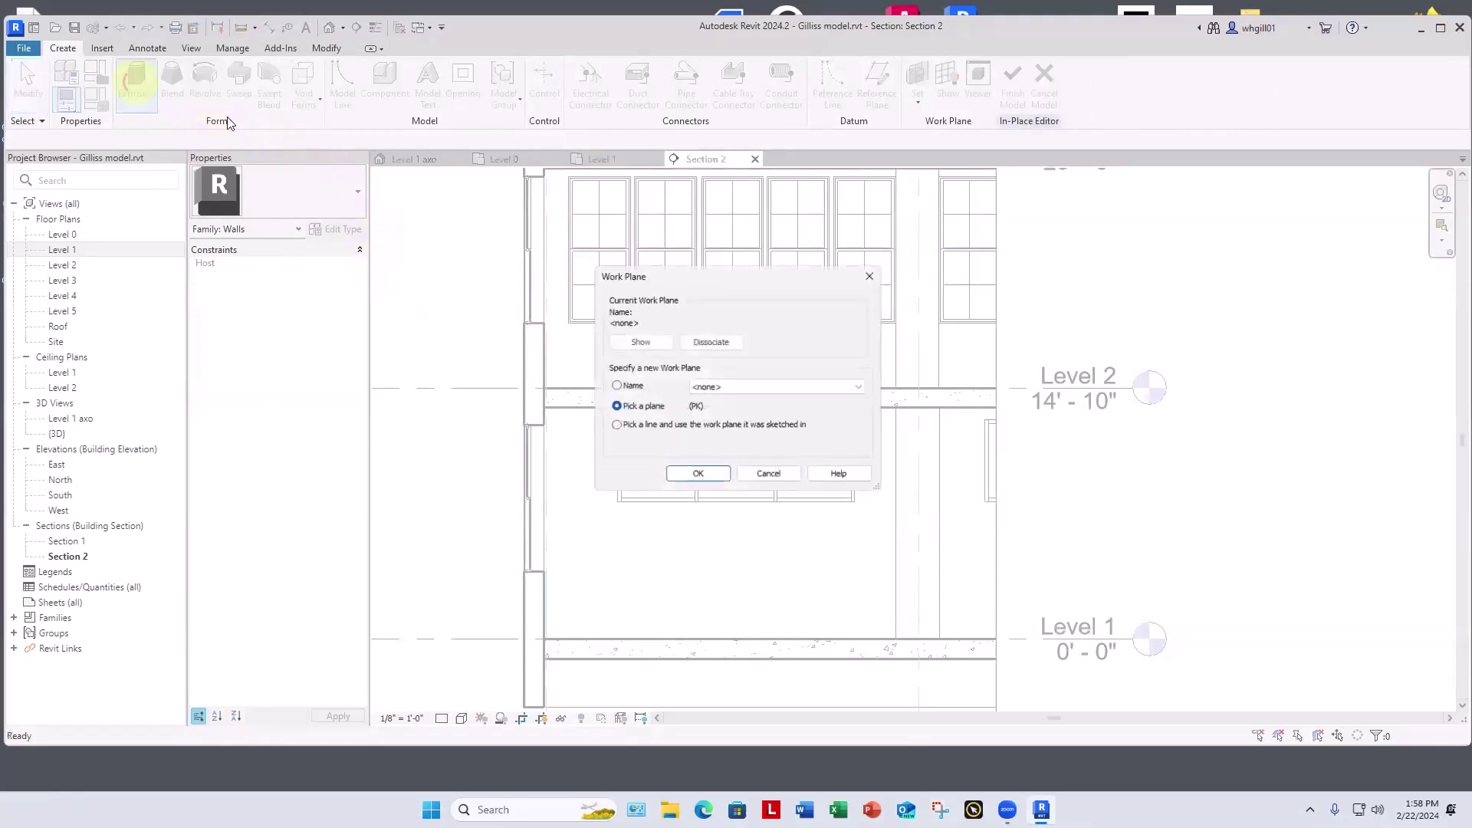
left_click(635, 412)
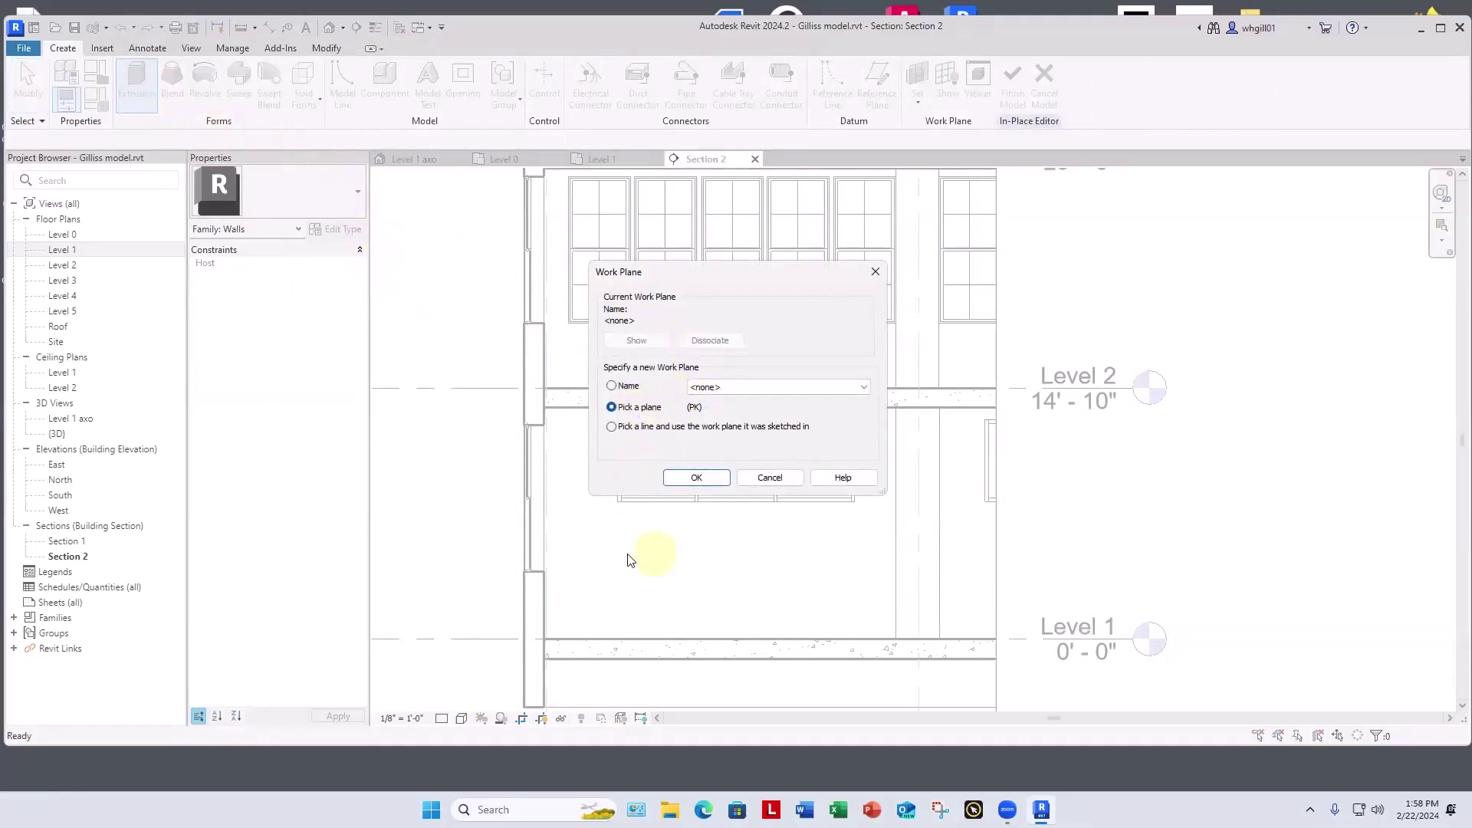
left_click(696, 477)
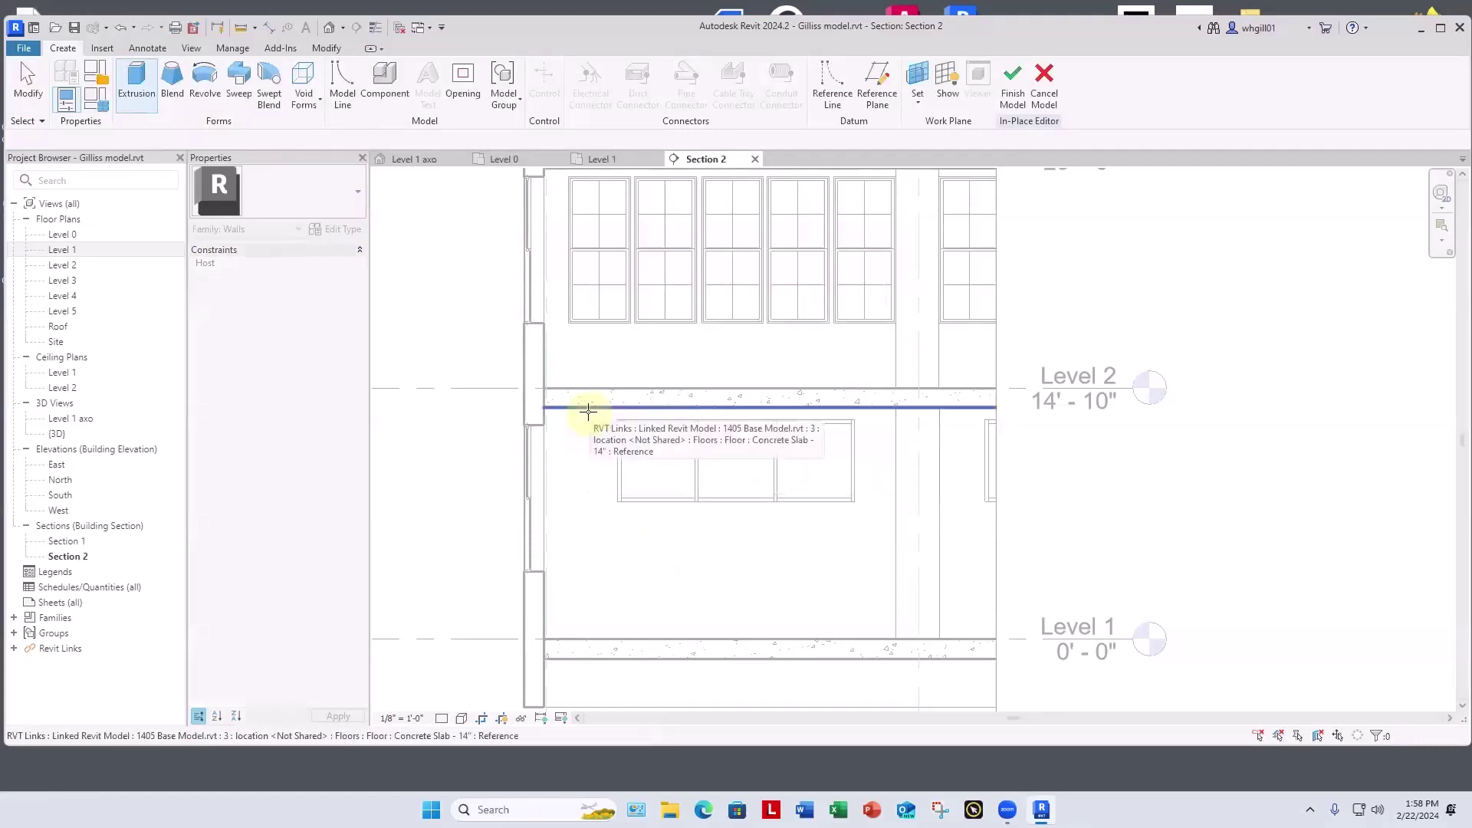
key("Tab")
key("Tab")
key("Tab")
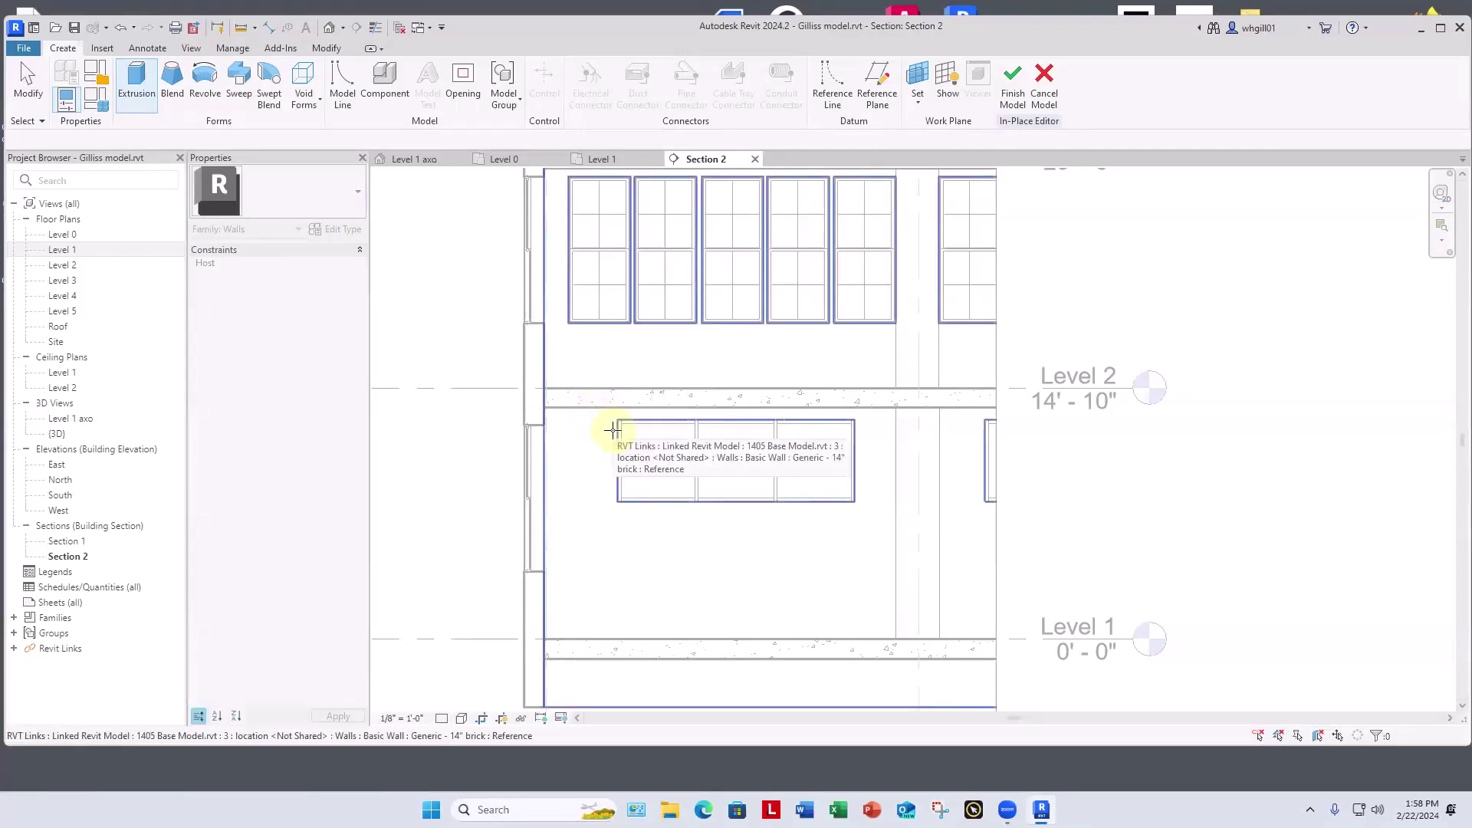
left_click(612, 430)
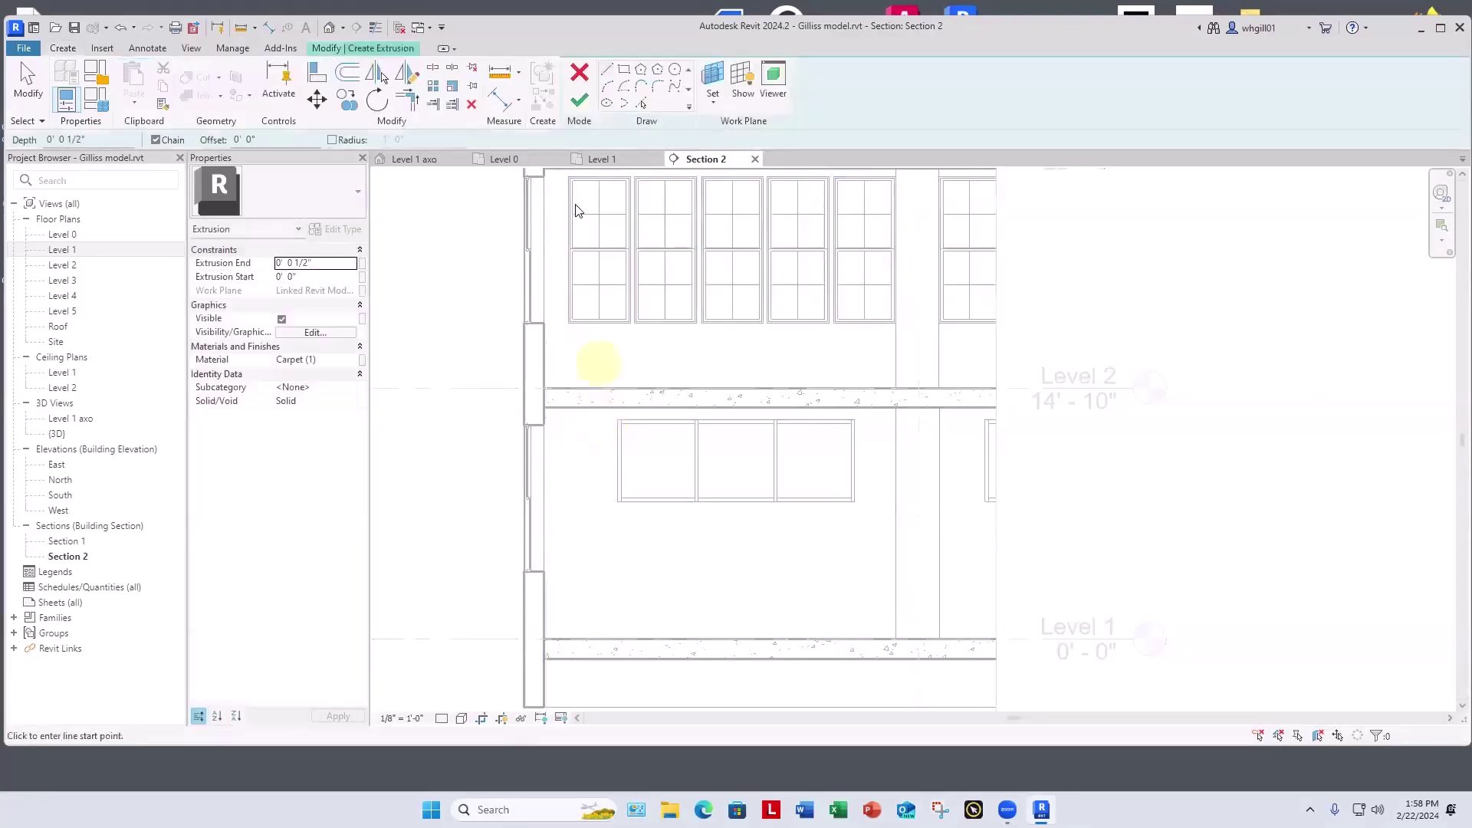
Step: Sketch a rectangle from the Level 2 slab's underside to the Level 1 floor, between wall corner and column, plus a rectangle around the three-pane window
left_click(623, 70)
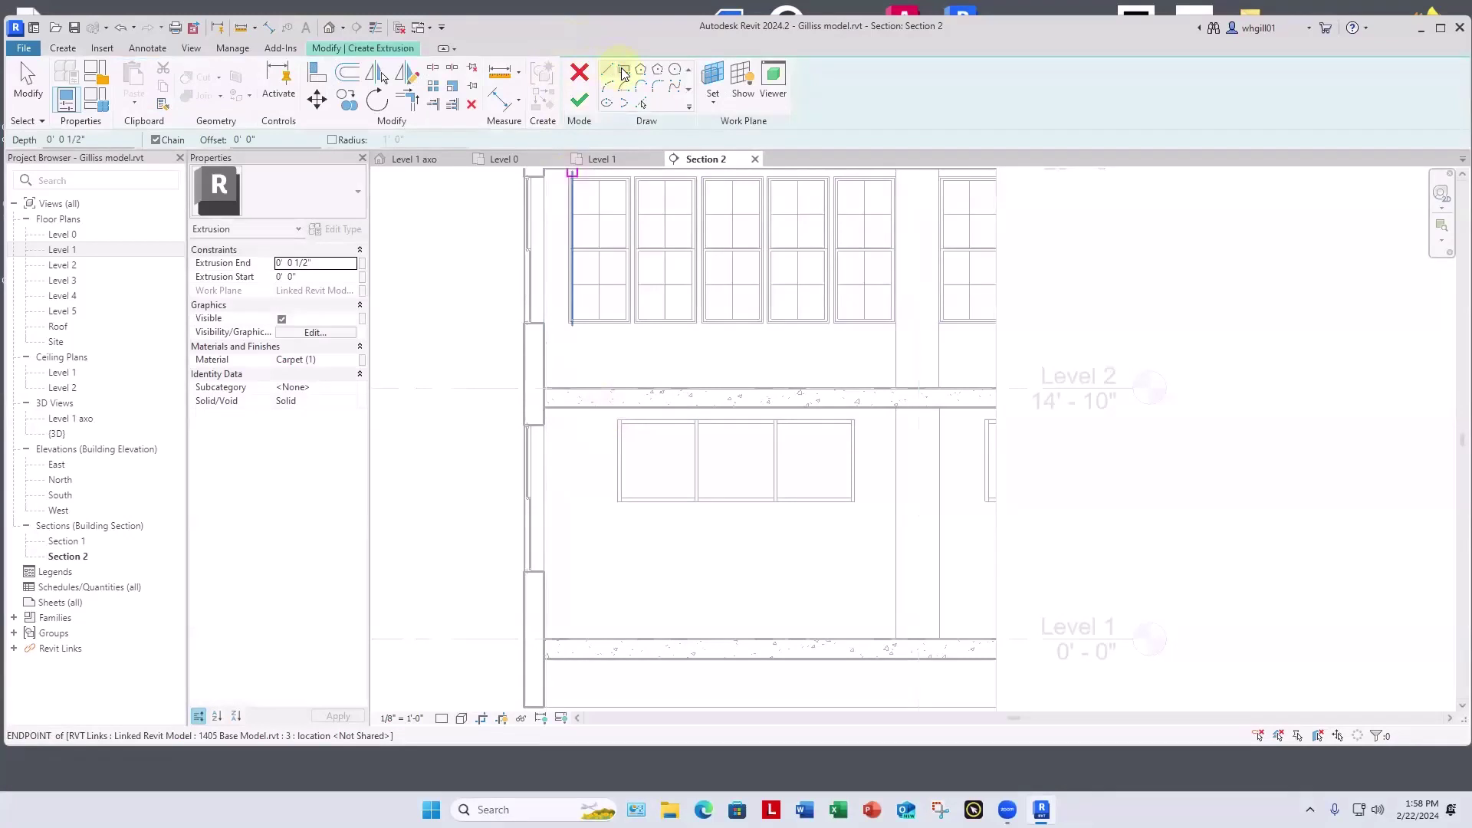
left_click(544, 408)
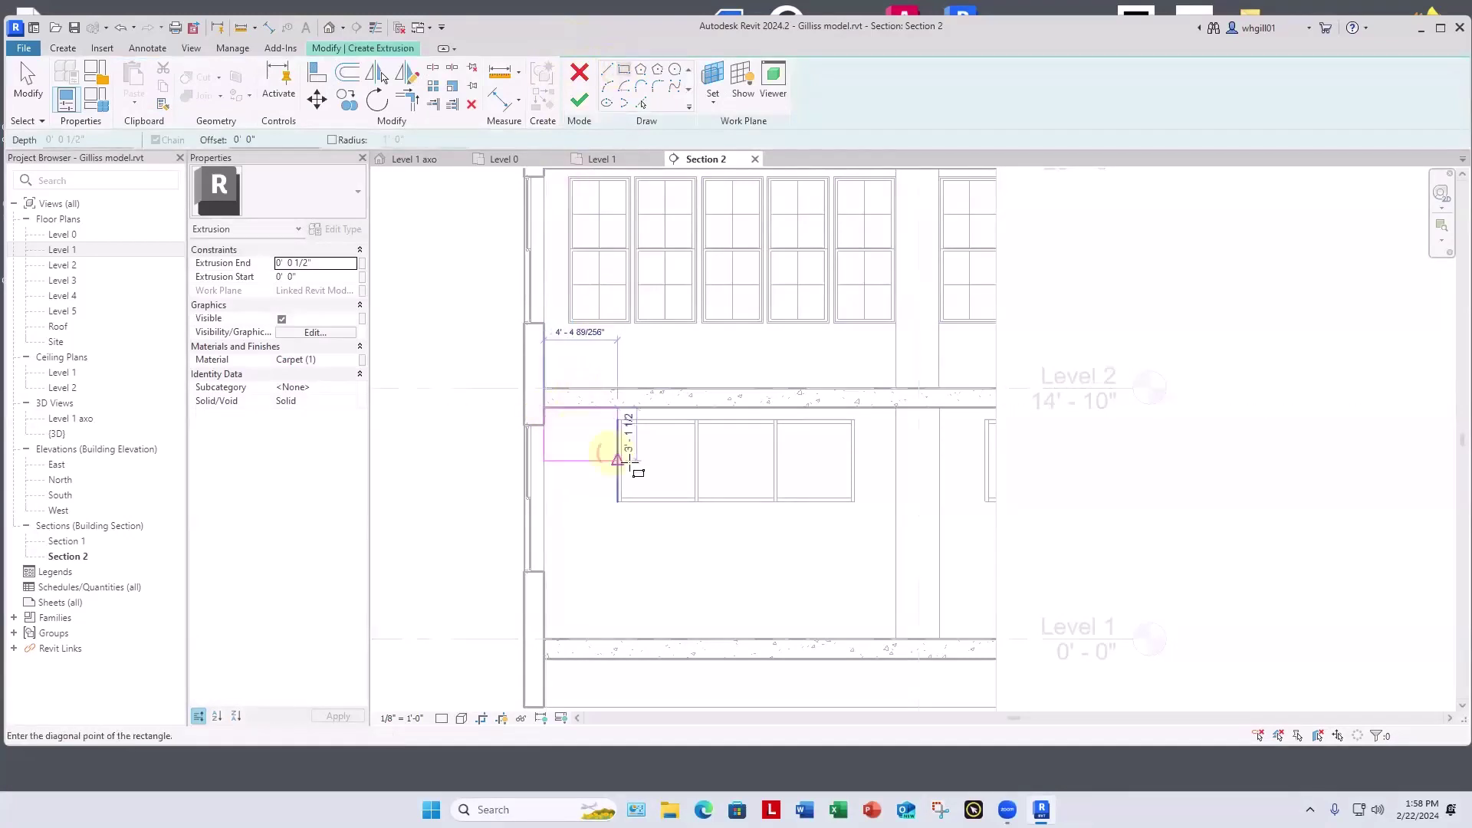
left_click(896, 639)
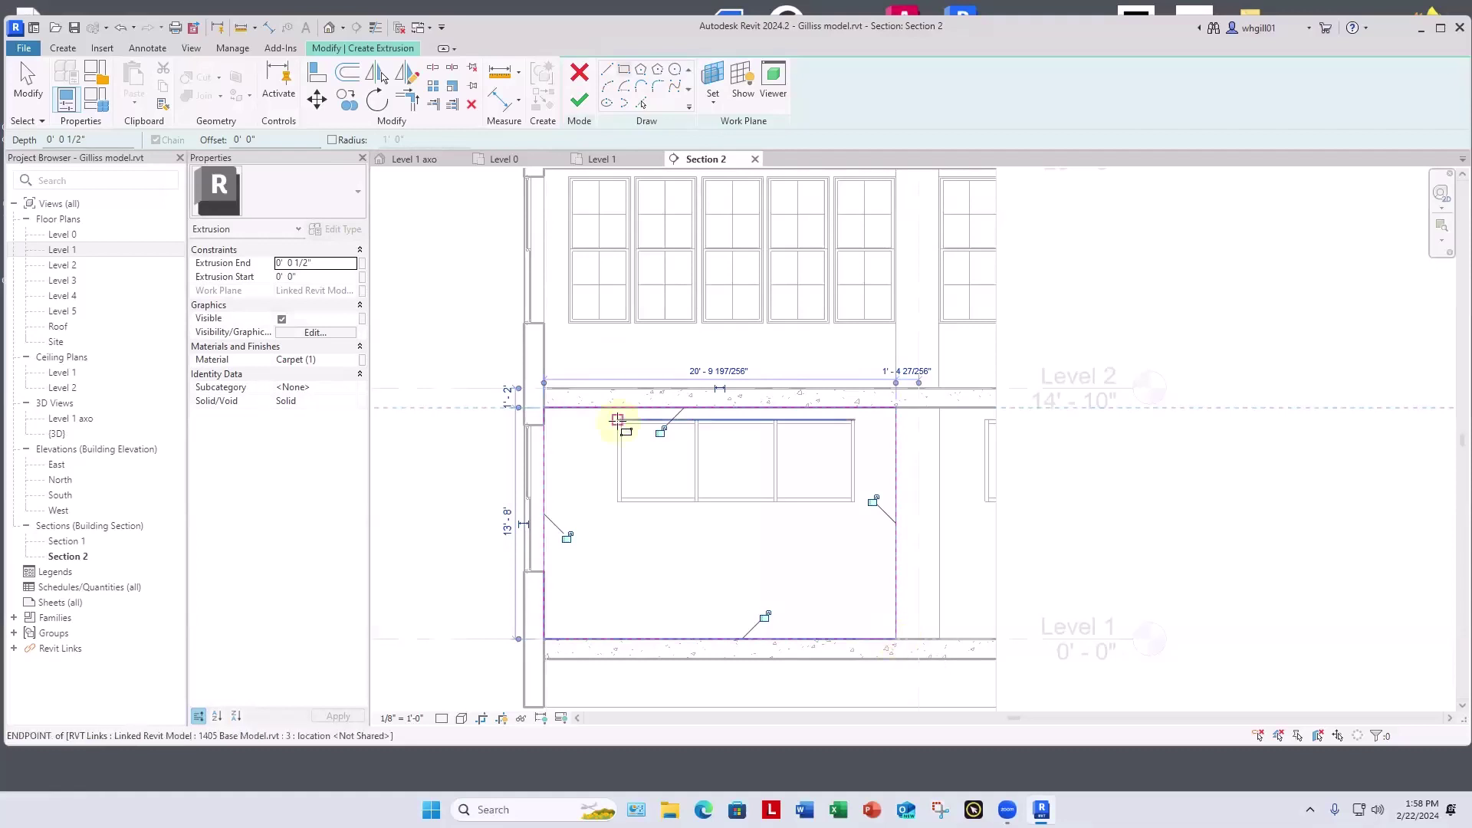
left_click(618, 421)
left_click(855, 502)
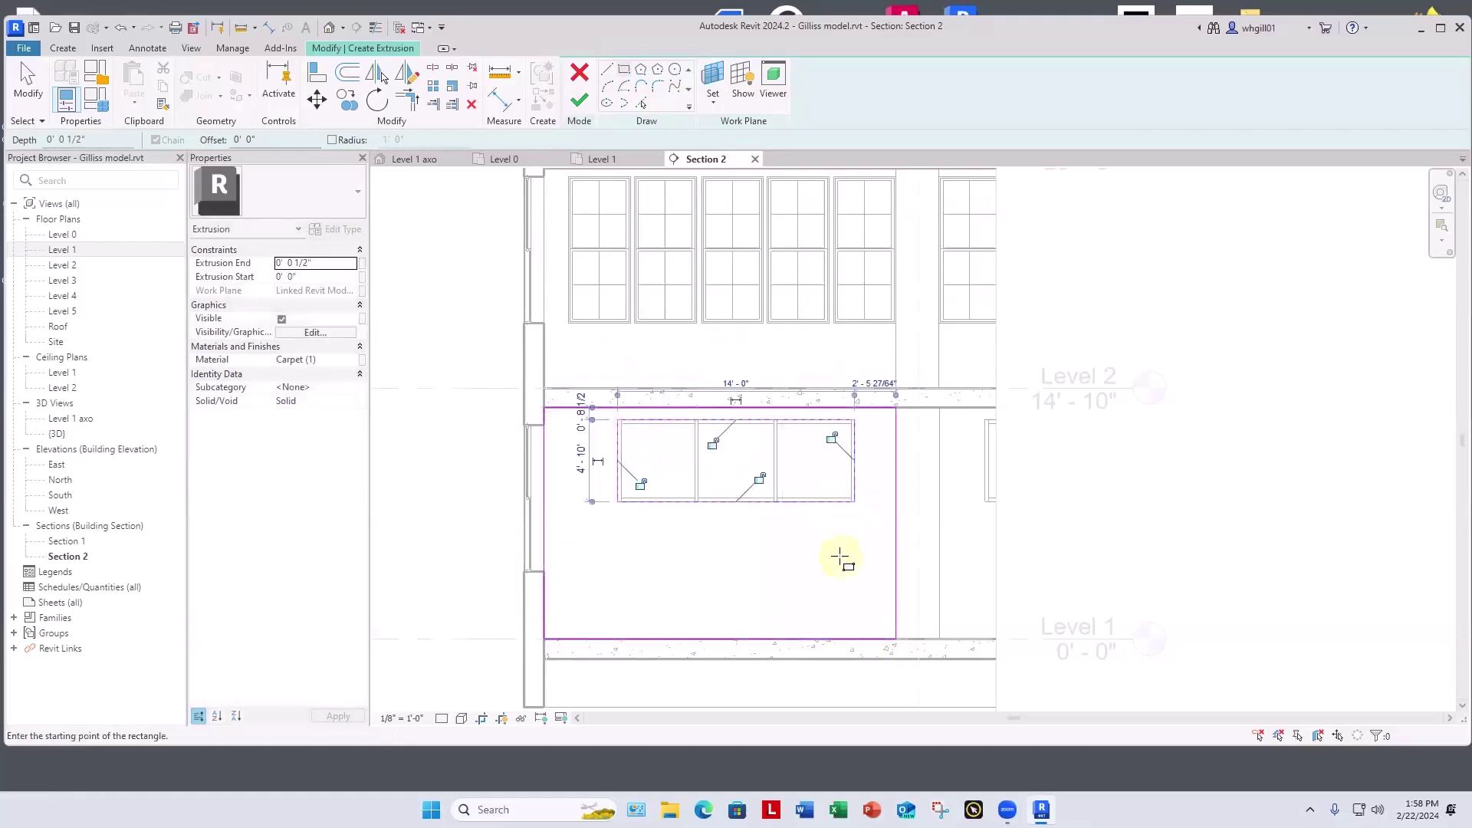
Step: Assign the Paint - Sienna material to the 1/2" extrusion, then finish the sketch and the in-place wall
left_click(336, 360)
left_click(354, 360)
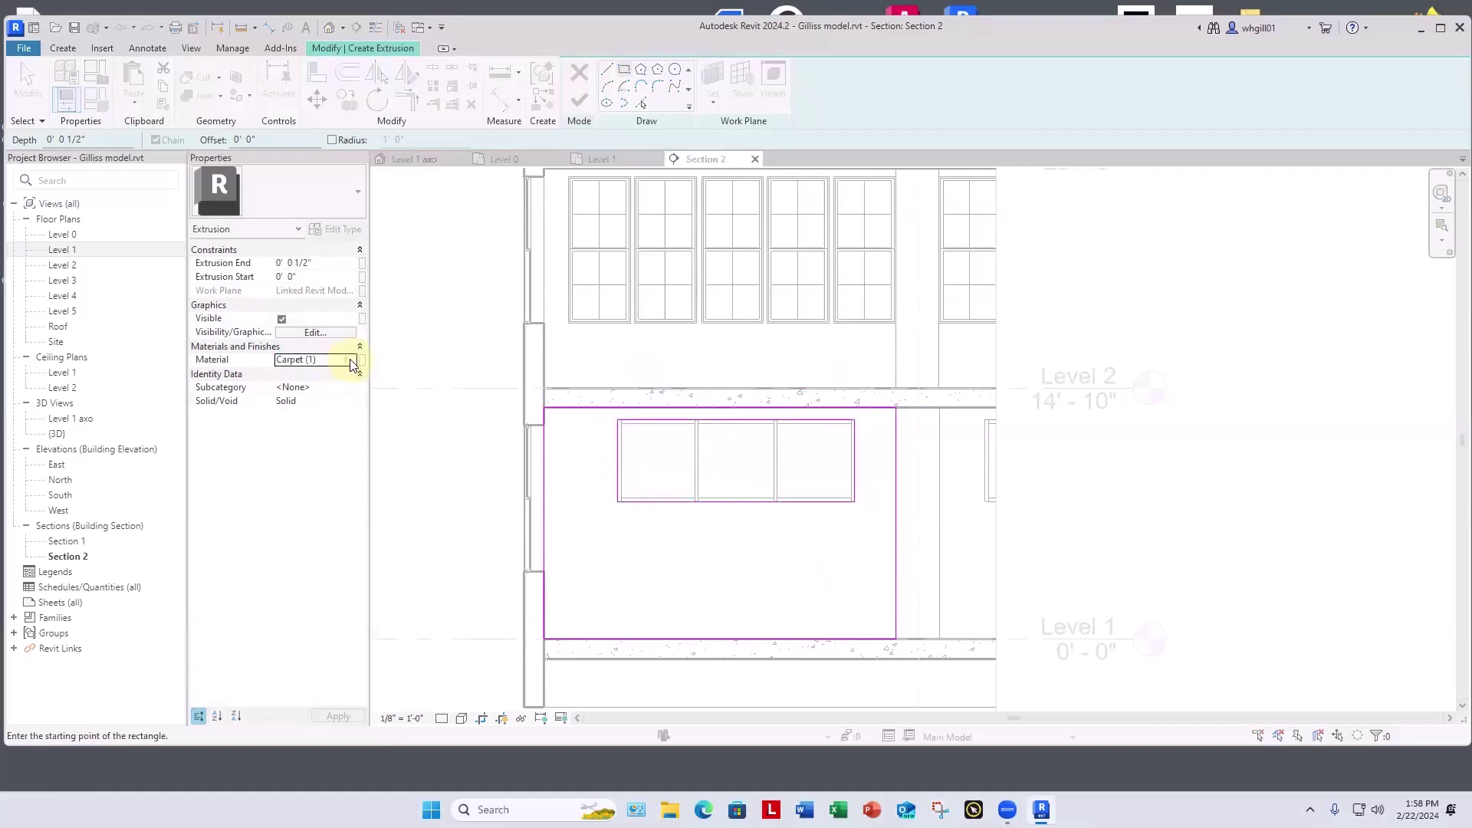
left_click_drag(744, 327, 750, 437)
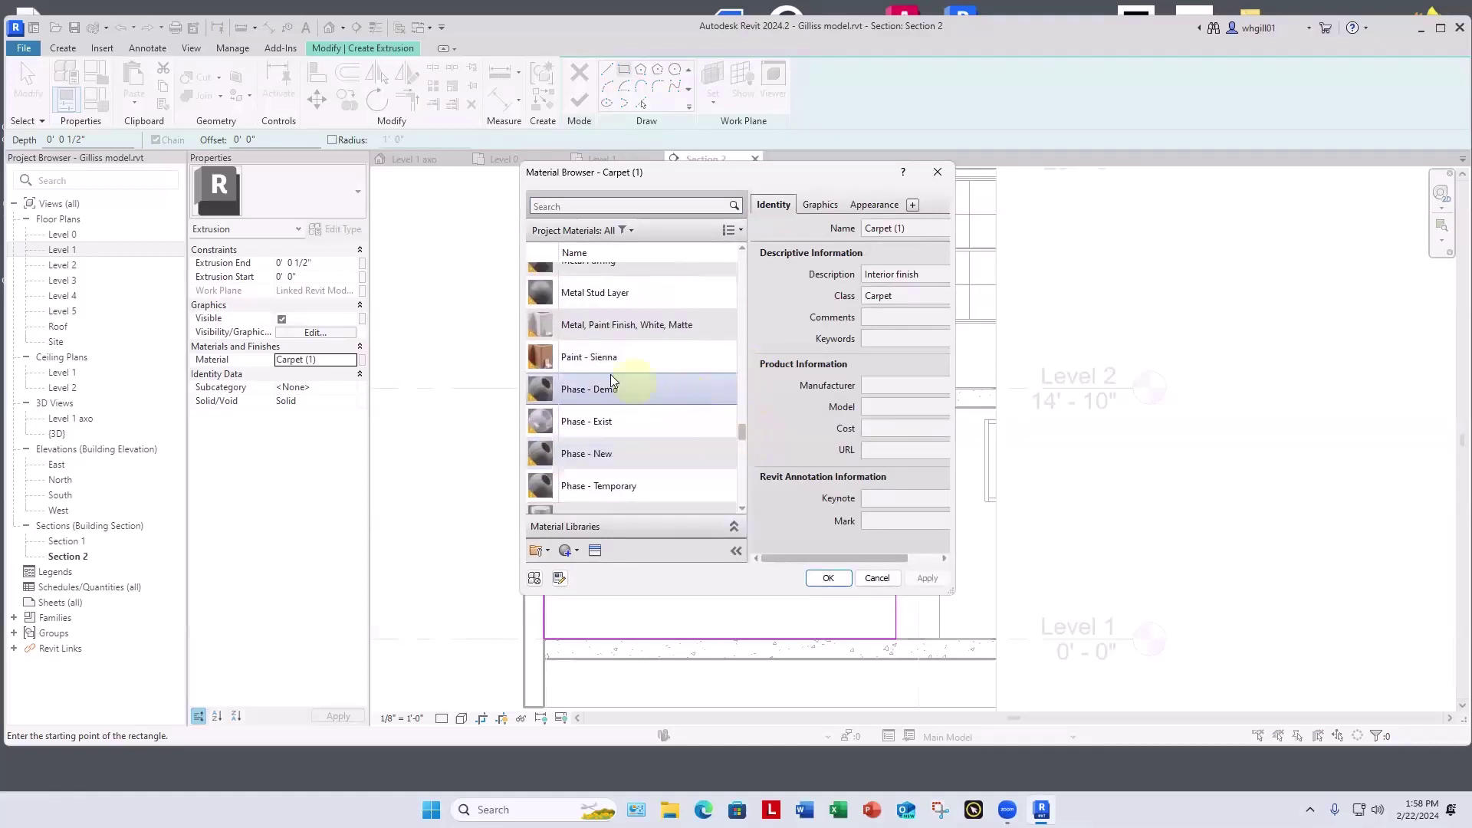
left_click(590, 357)
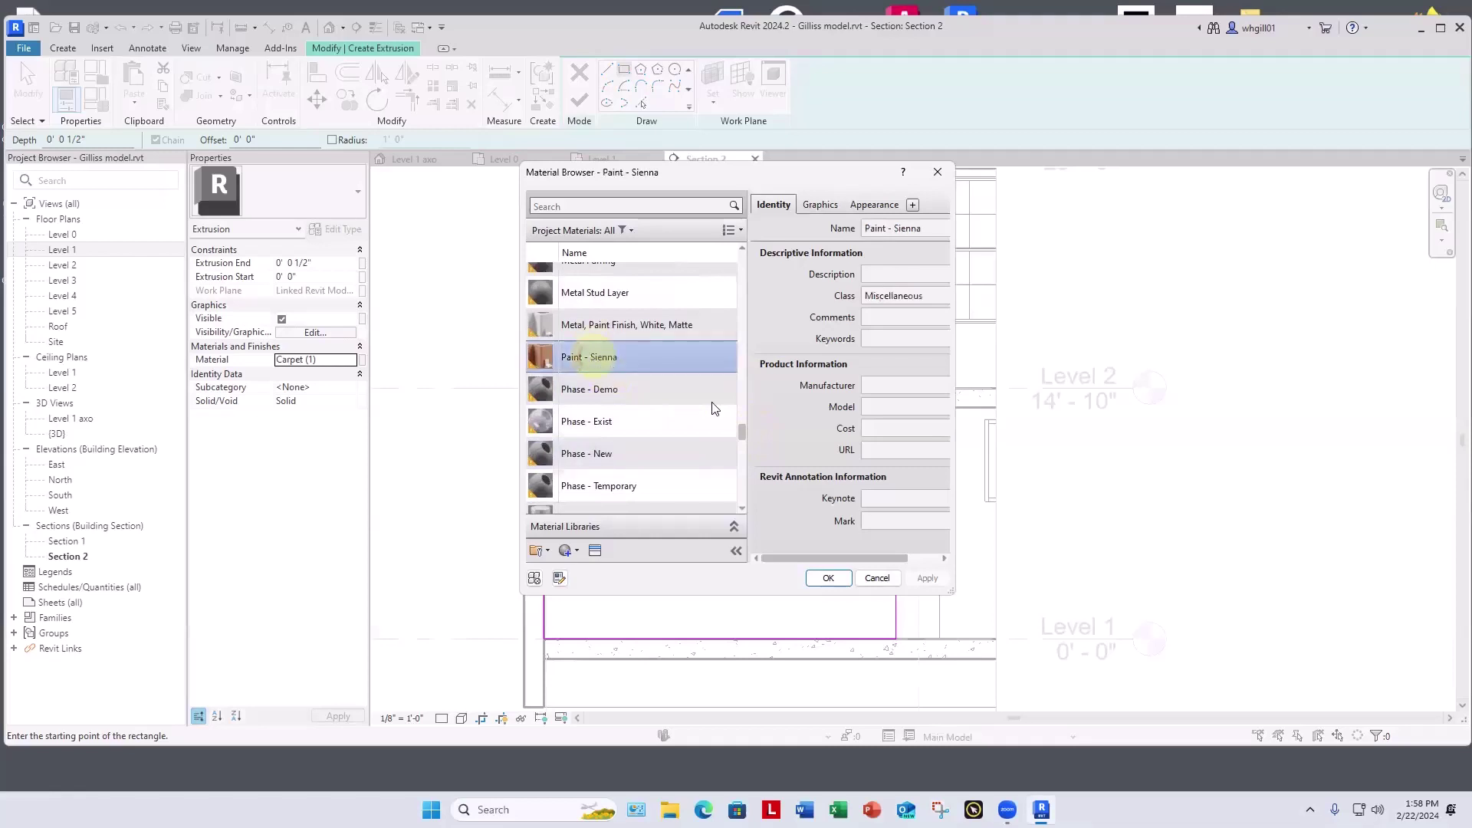
left_click(827, 578)
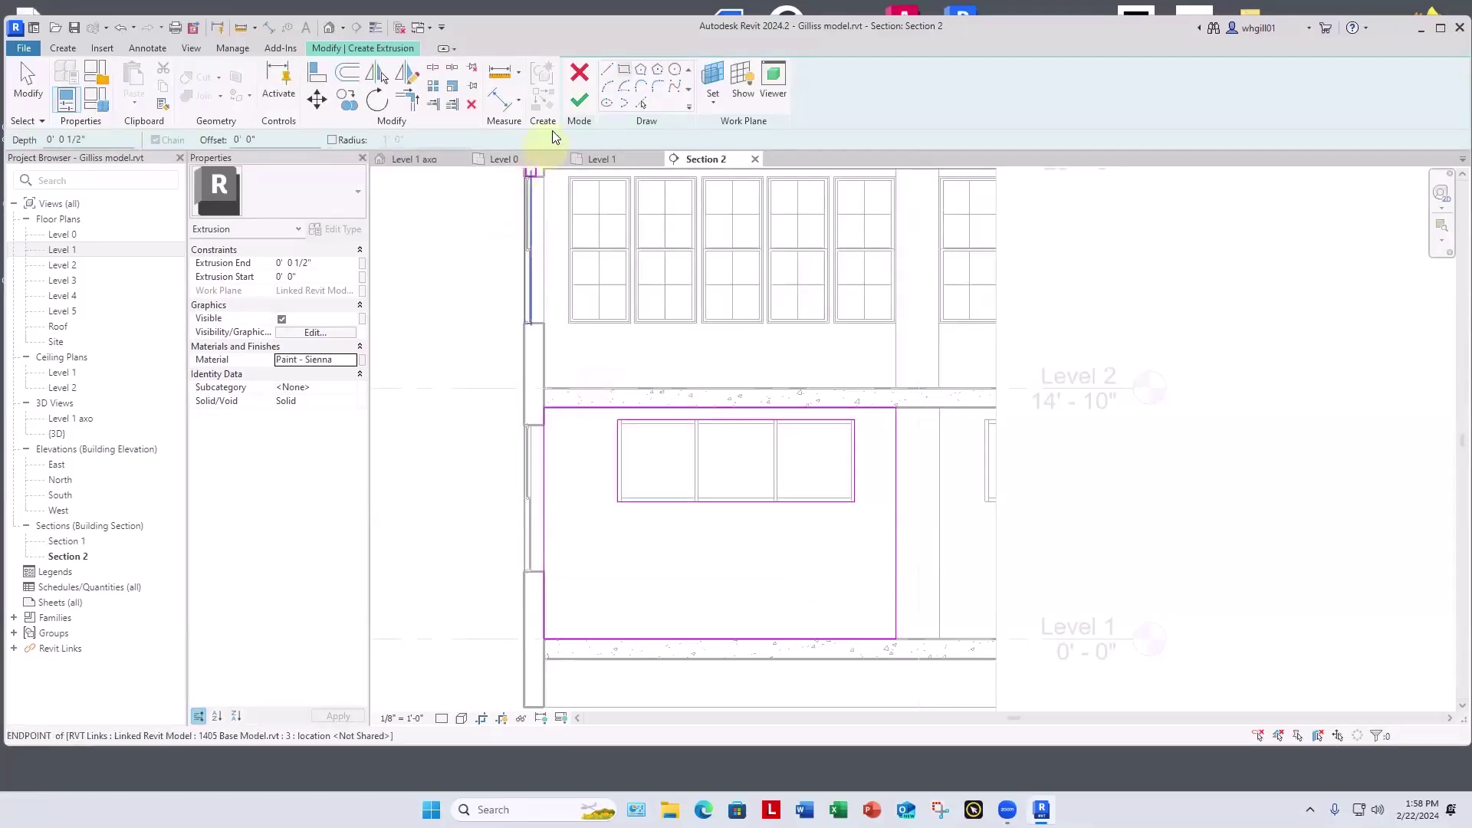
left_click(579, 103)
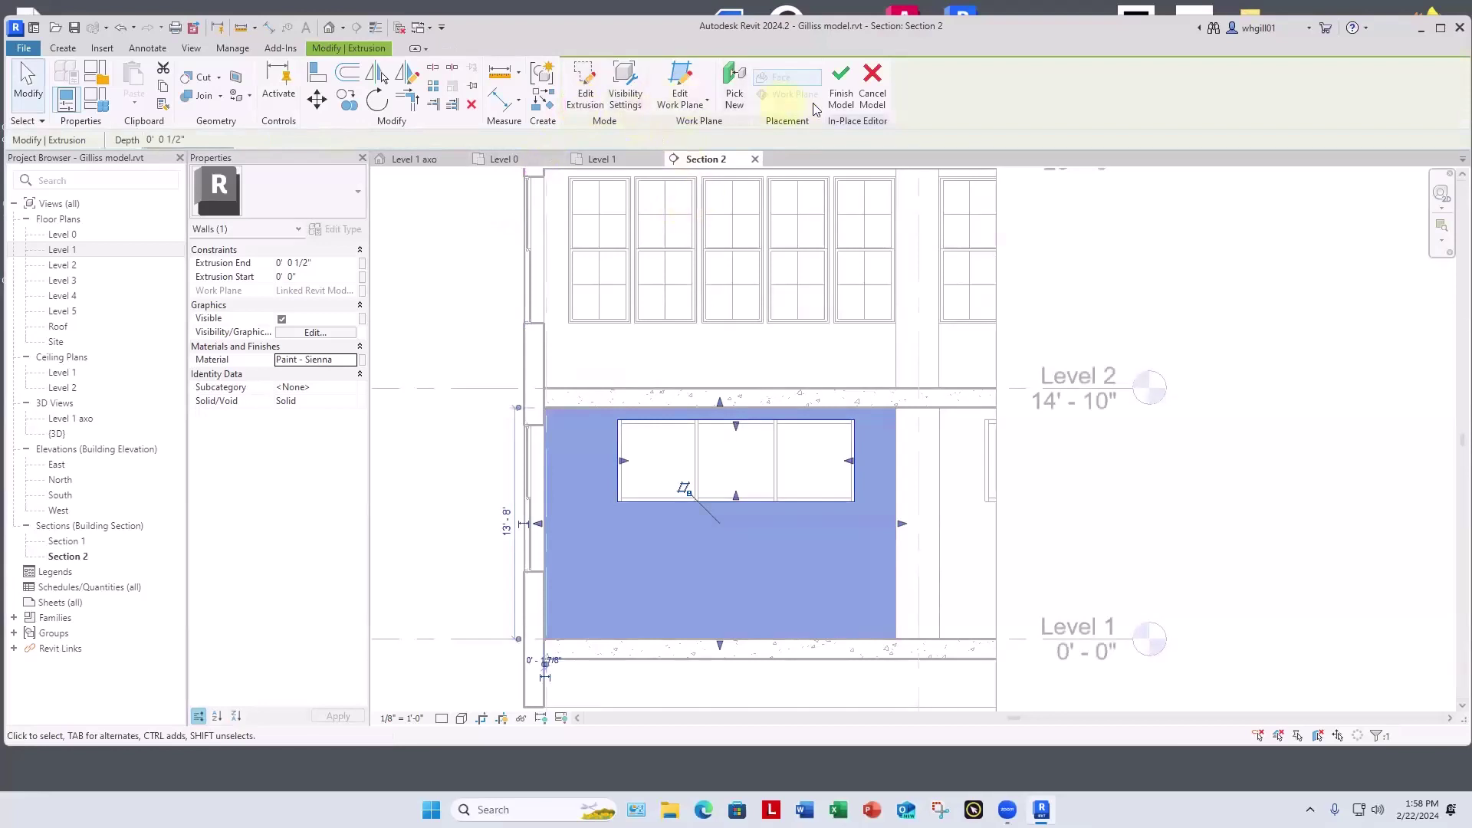
left_click(840, 98)
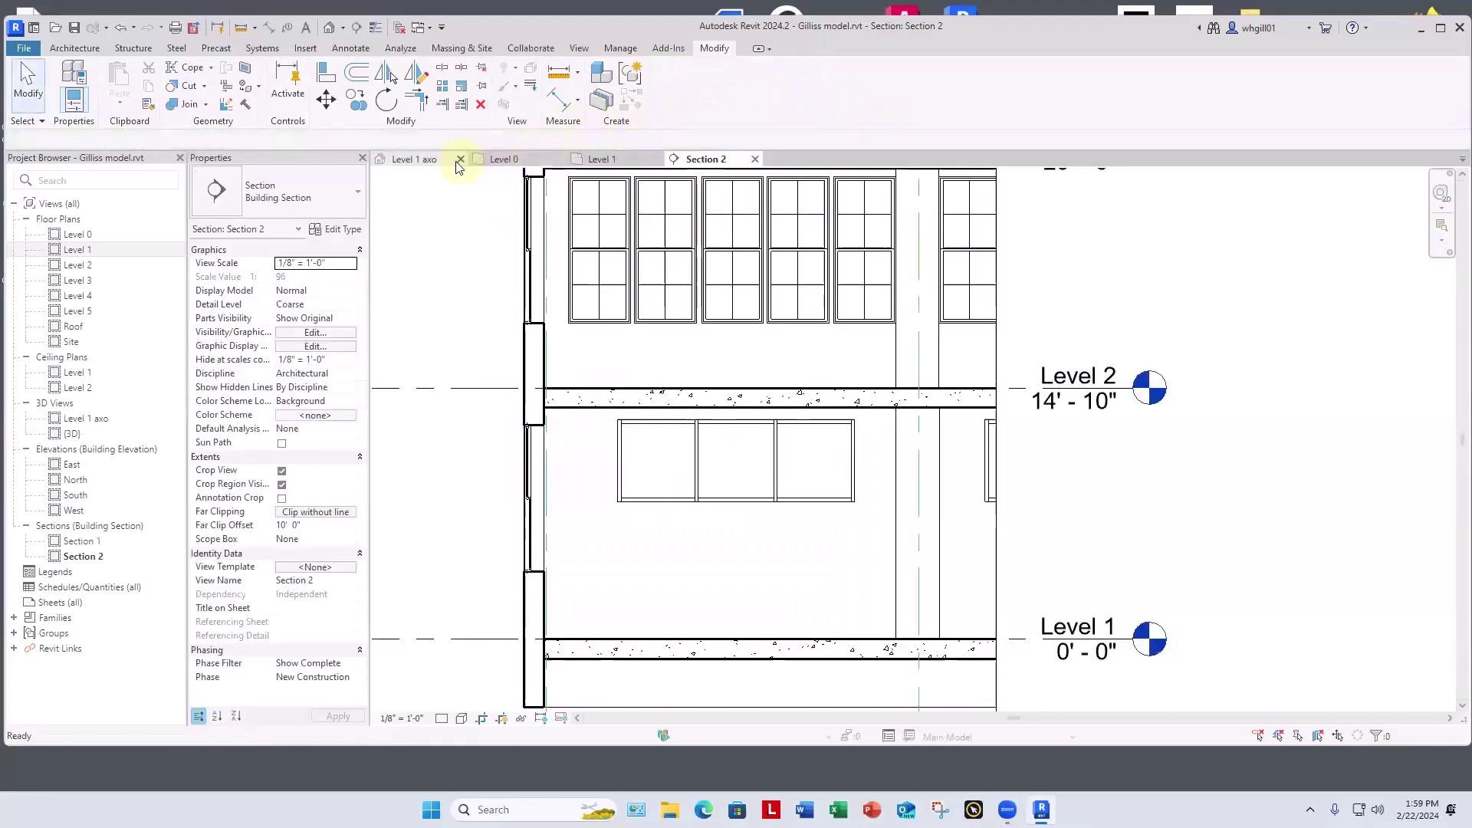
Step: Inspect the sienna wall panel and its window cutout in the Level 1 axo view
left_click(414, 159)
scroll(932, 345, "up", 5)
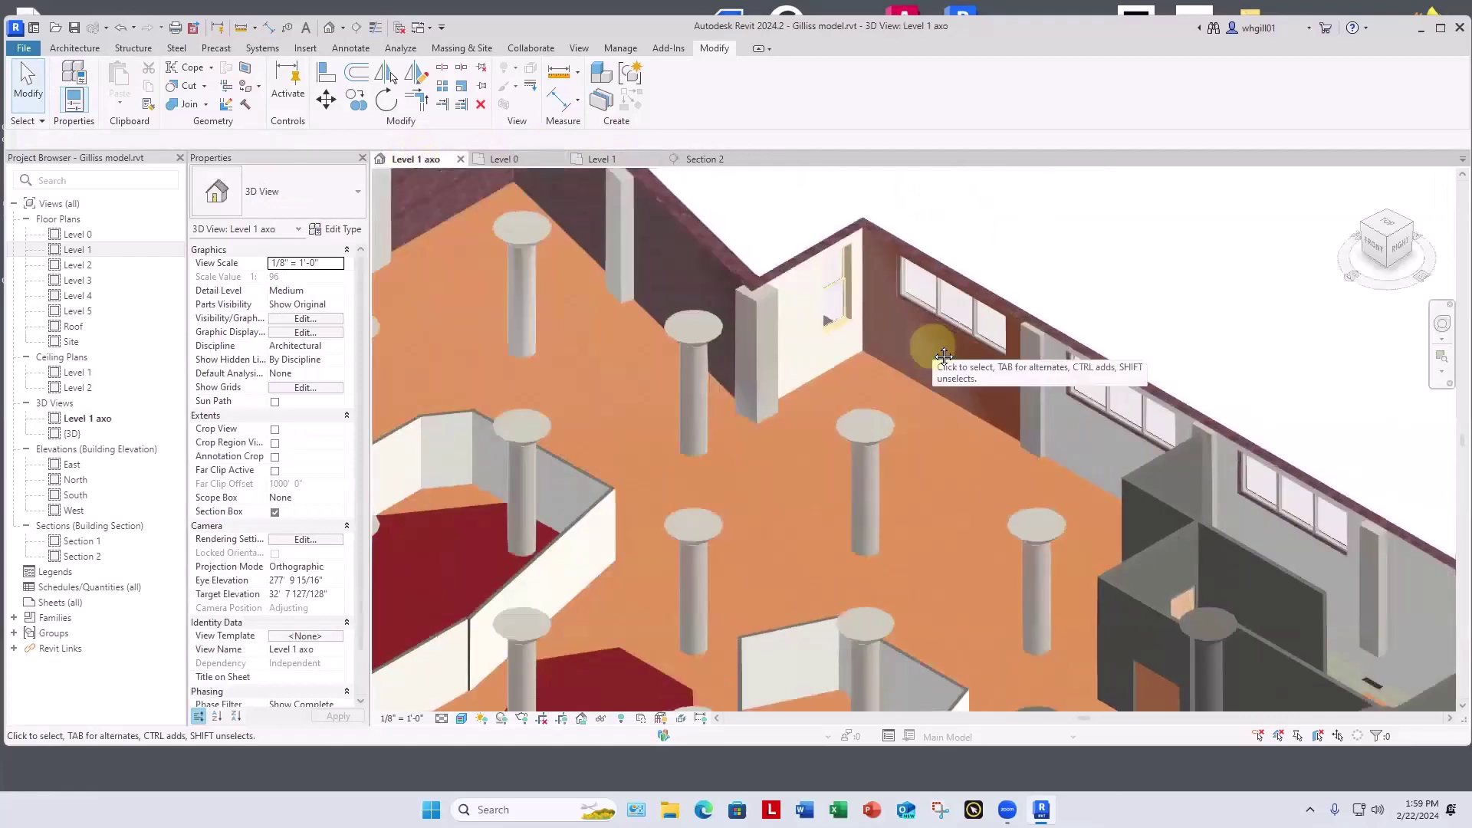
middle_click_drag(930, 346, 804, 672)
scroll(776, 569, "down", 2)
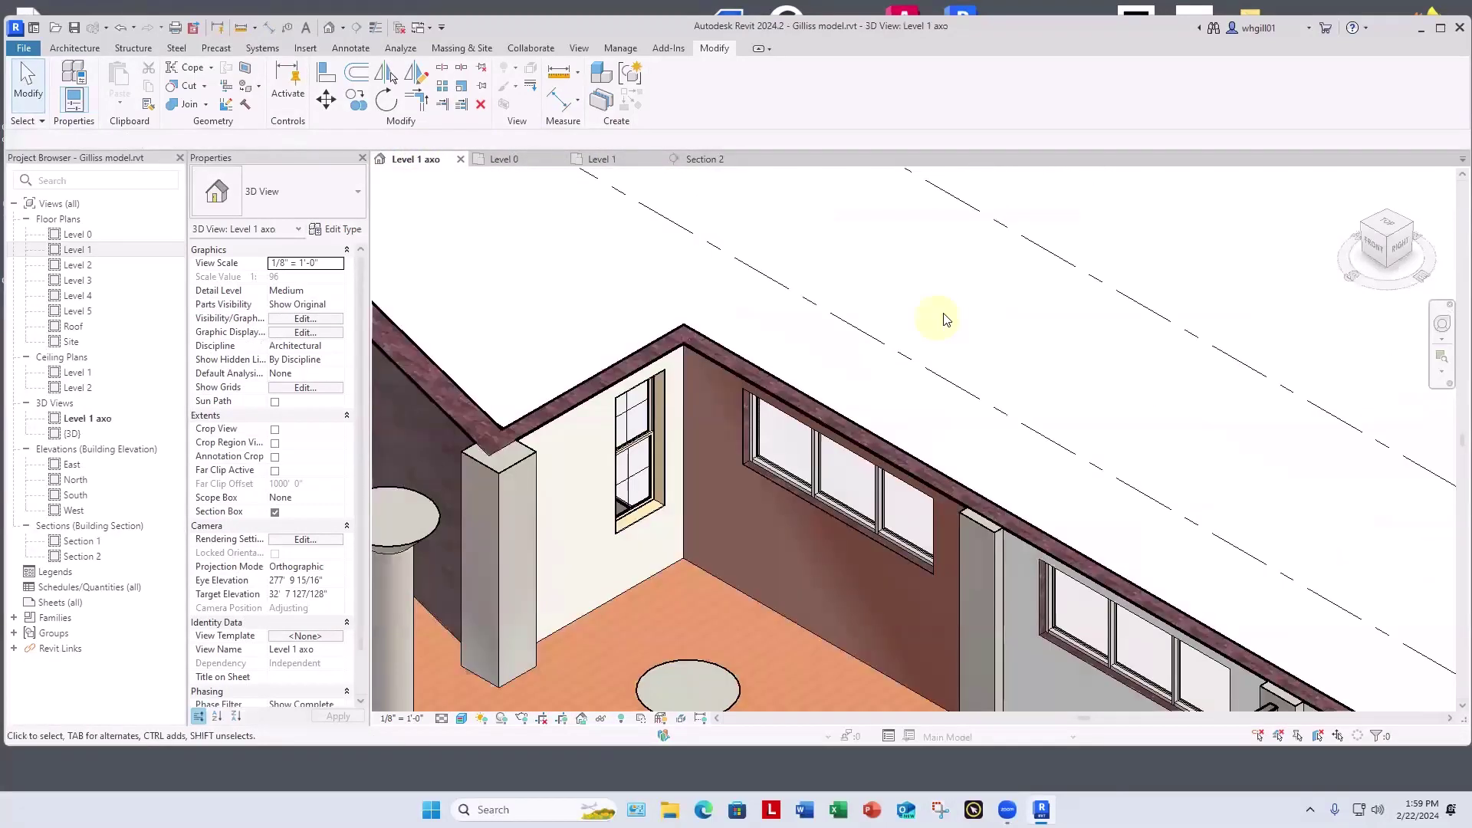
scroll(760, 441, "up", 4)
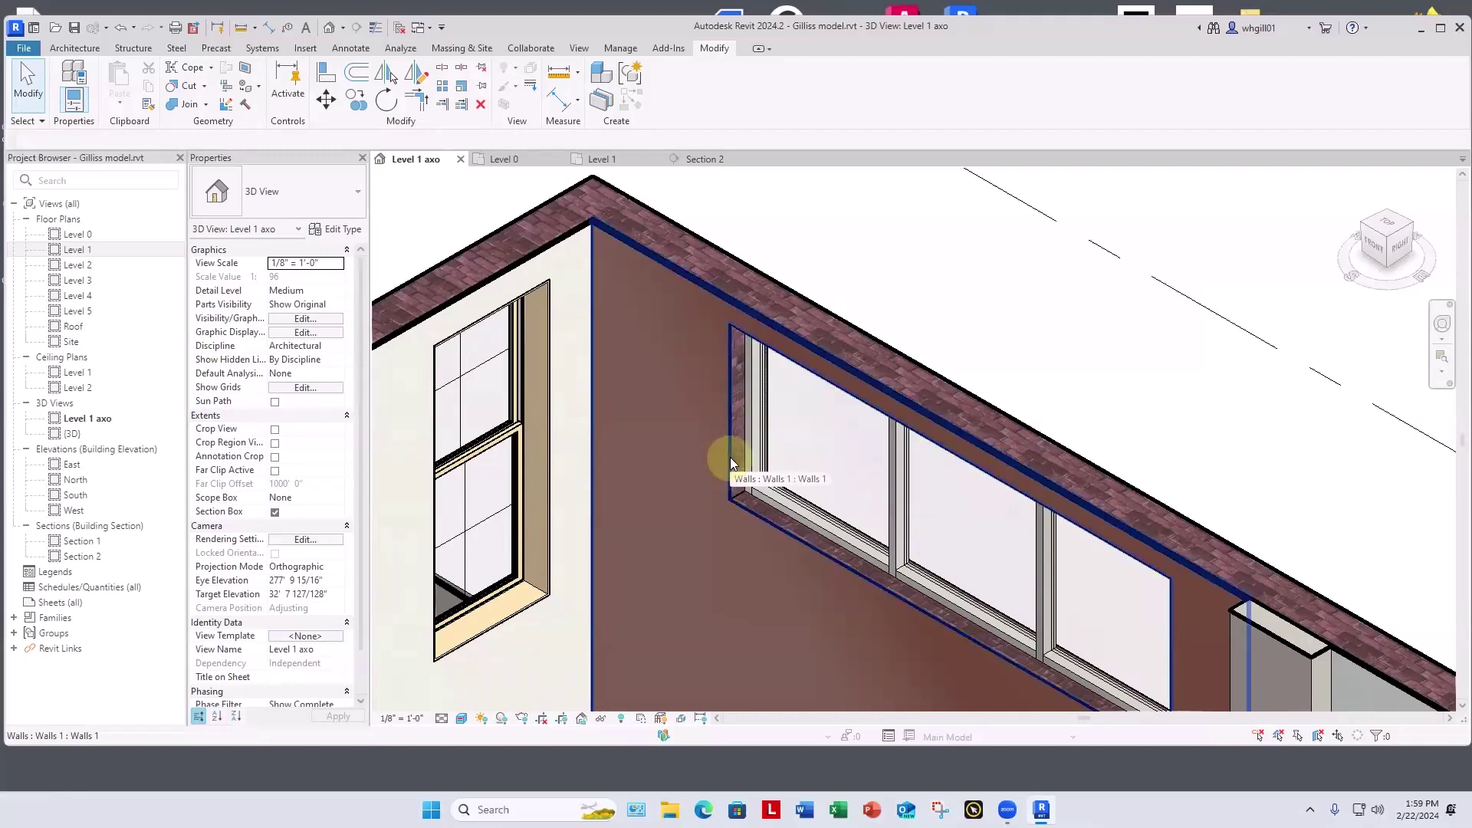
scroll(732, 455, "down", 2)
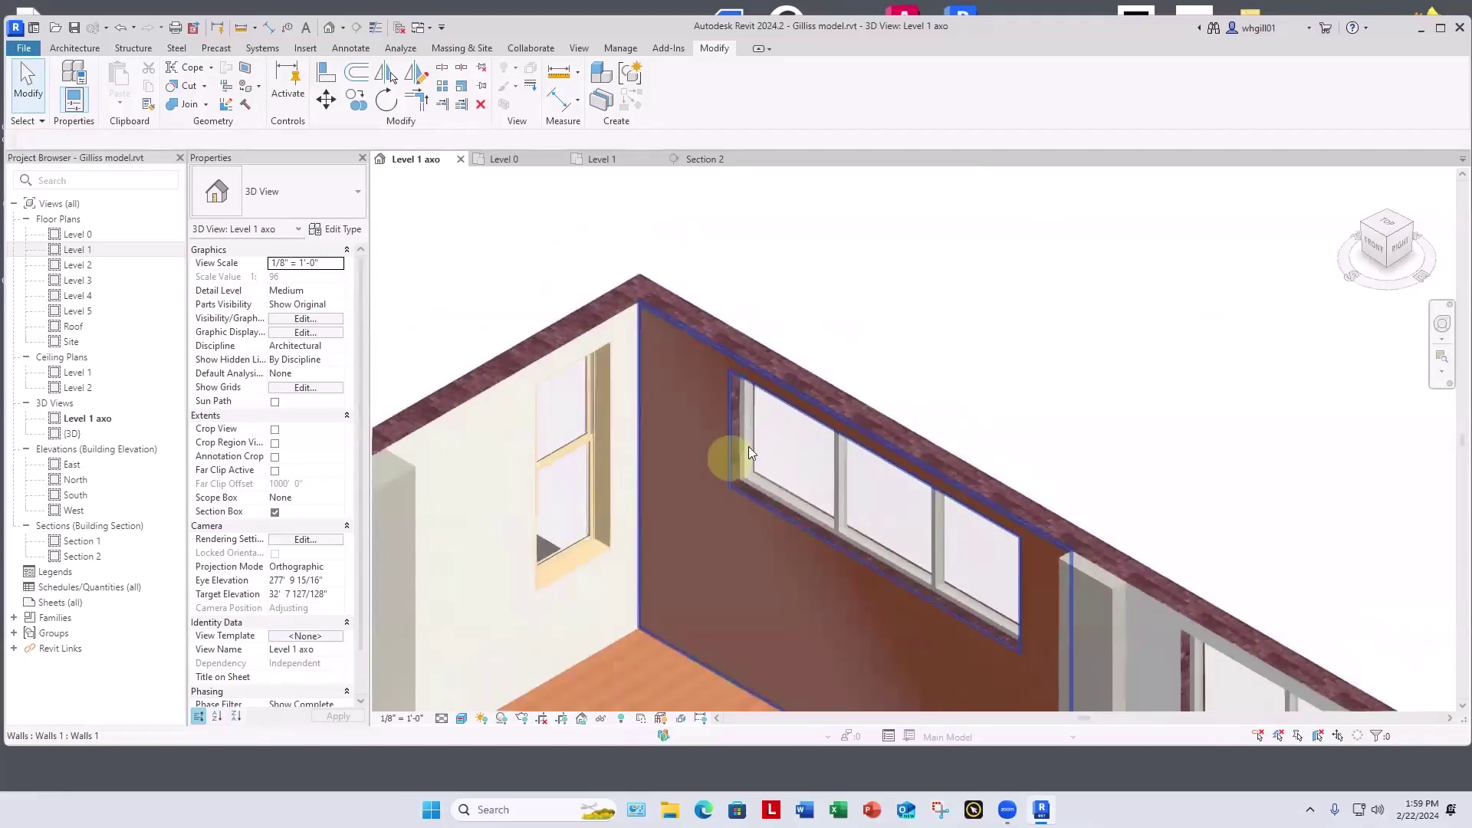
scroll(926, 324, "down", 2)
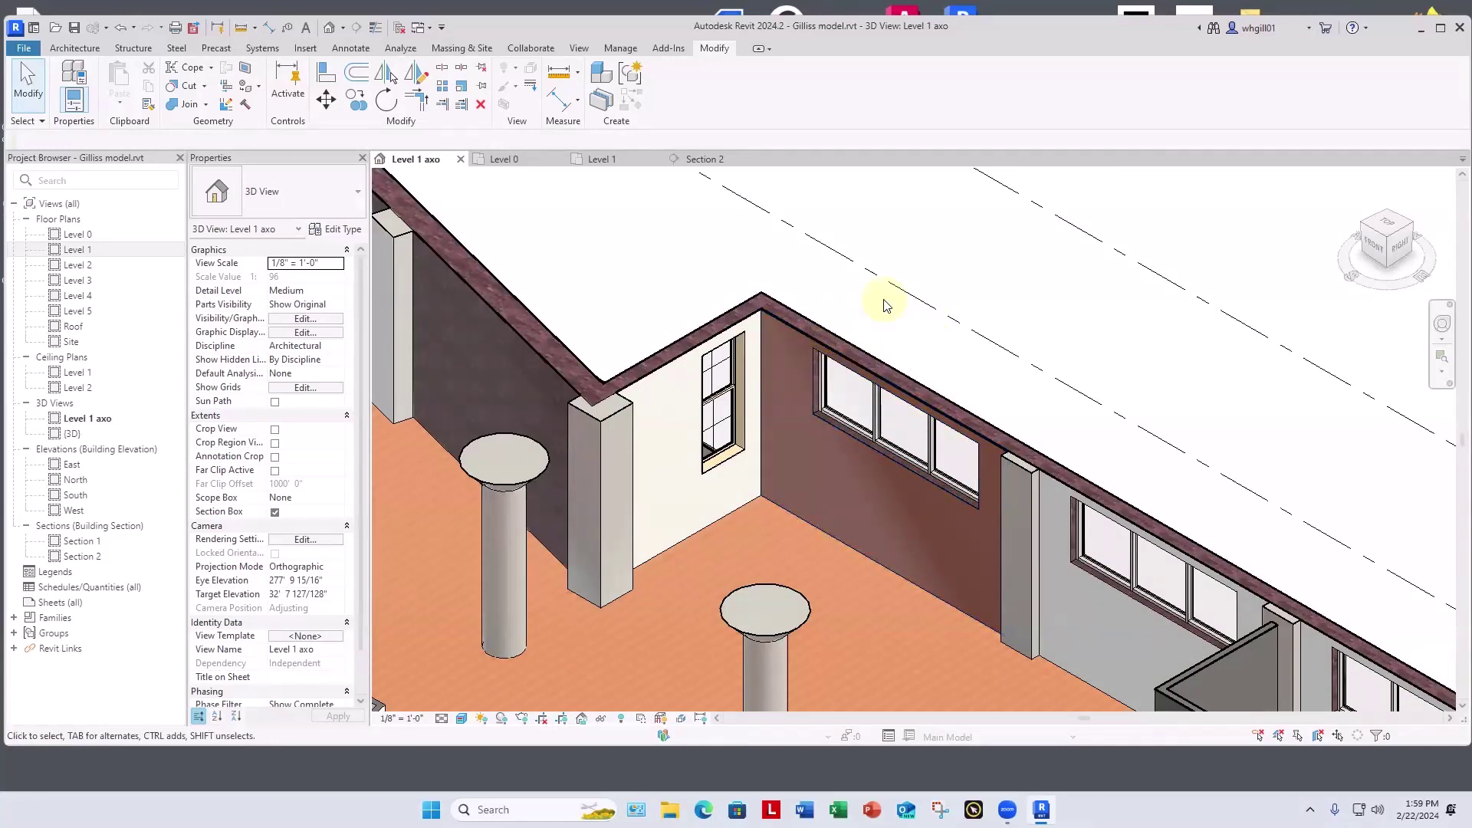
scroll(881, 439, "down", 2)
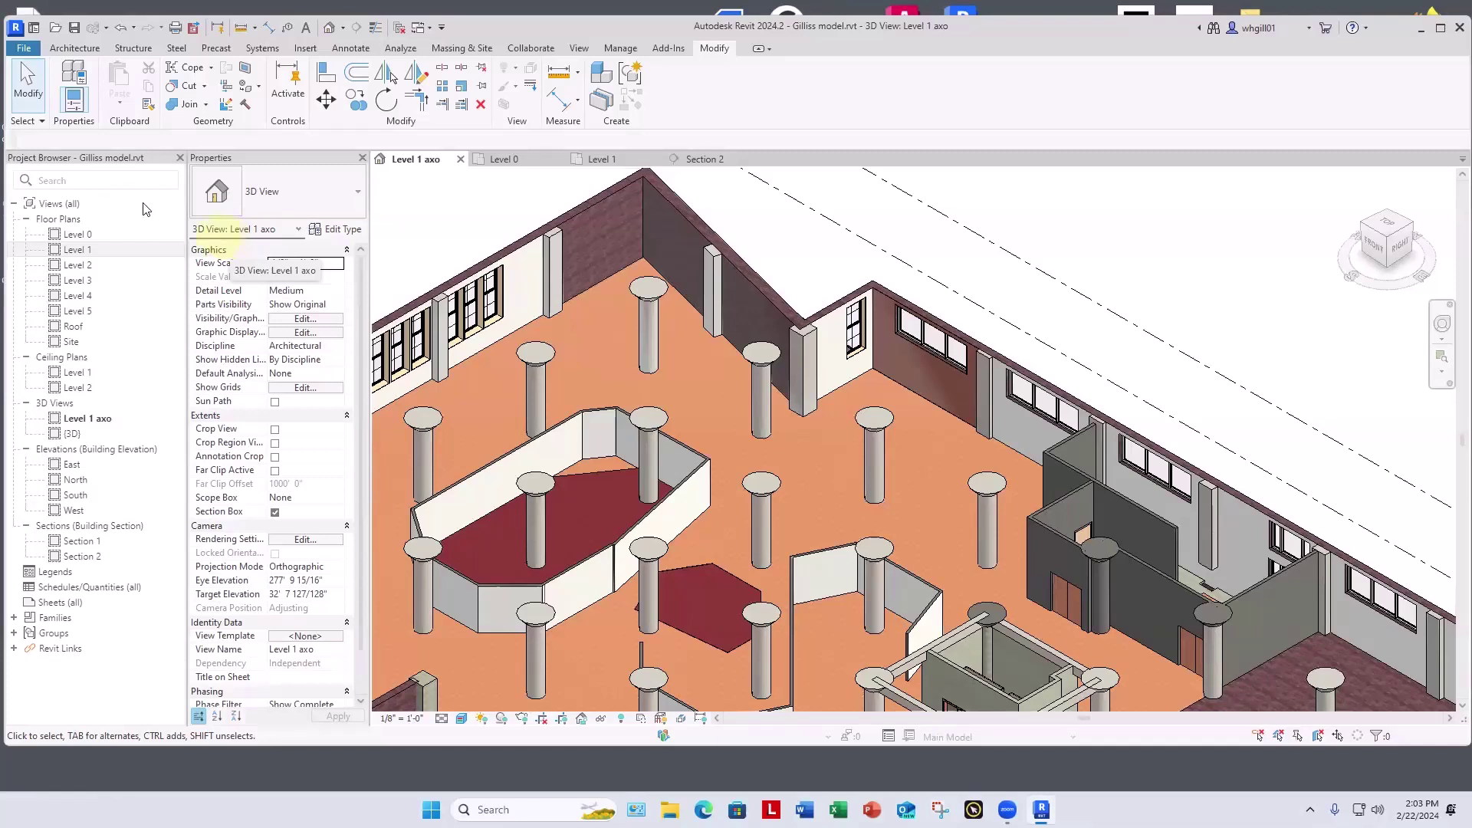
Step: Open the Level 1 floor plan and set its visual style to Hidden Line around the round column at grid 2
left_click(83, 249)
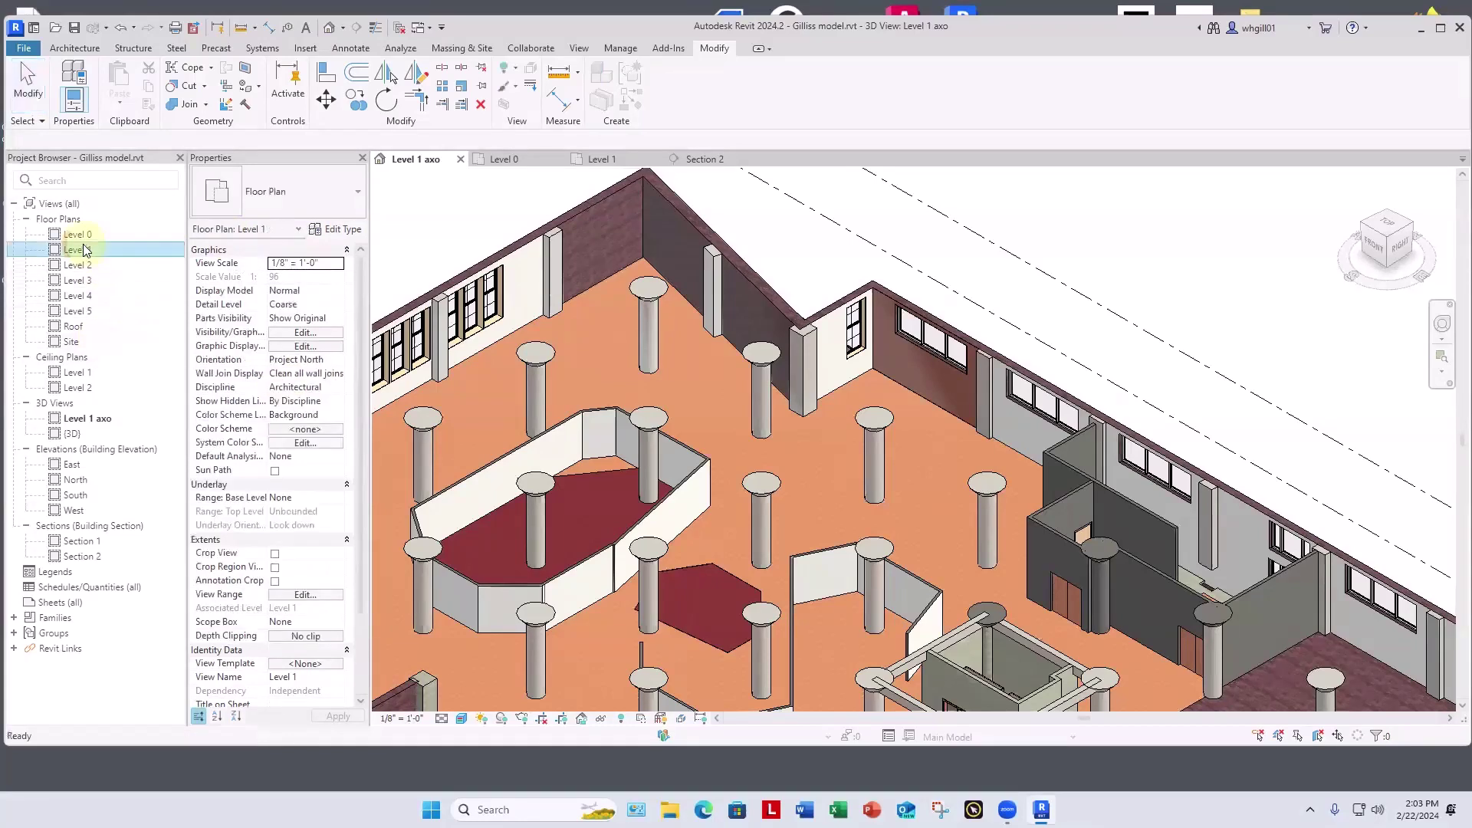
double_click(83, 249)
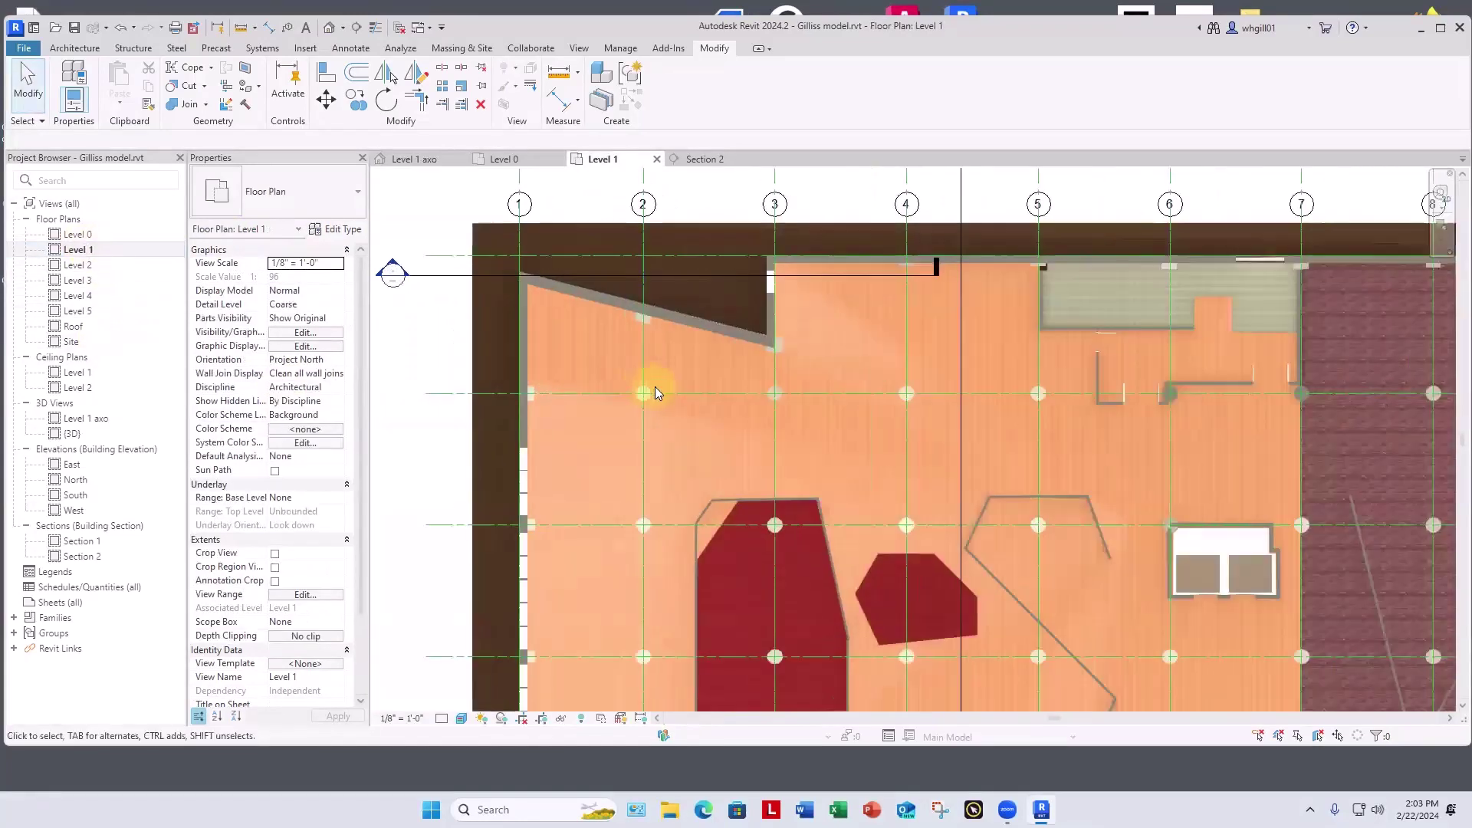
scroll(655, 387, "up", 6)
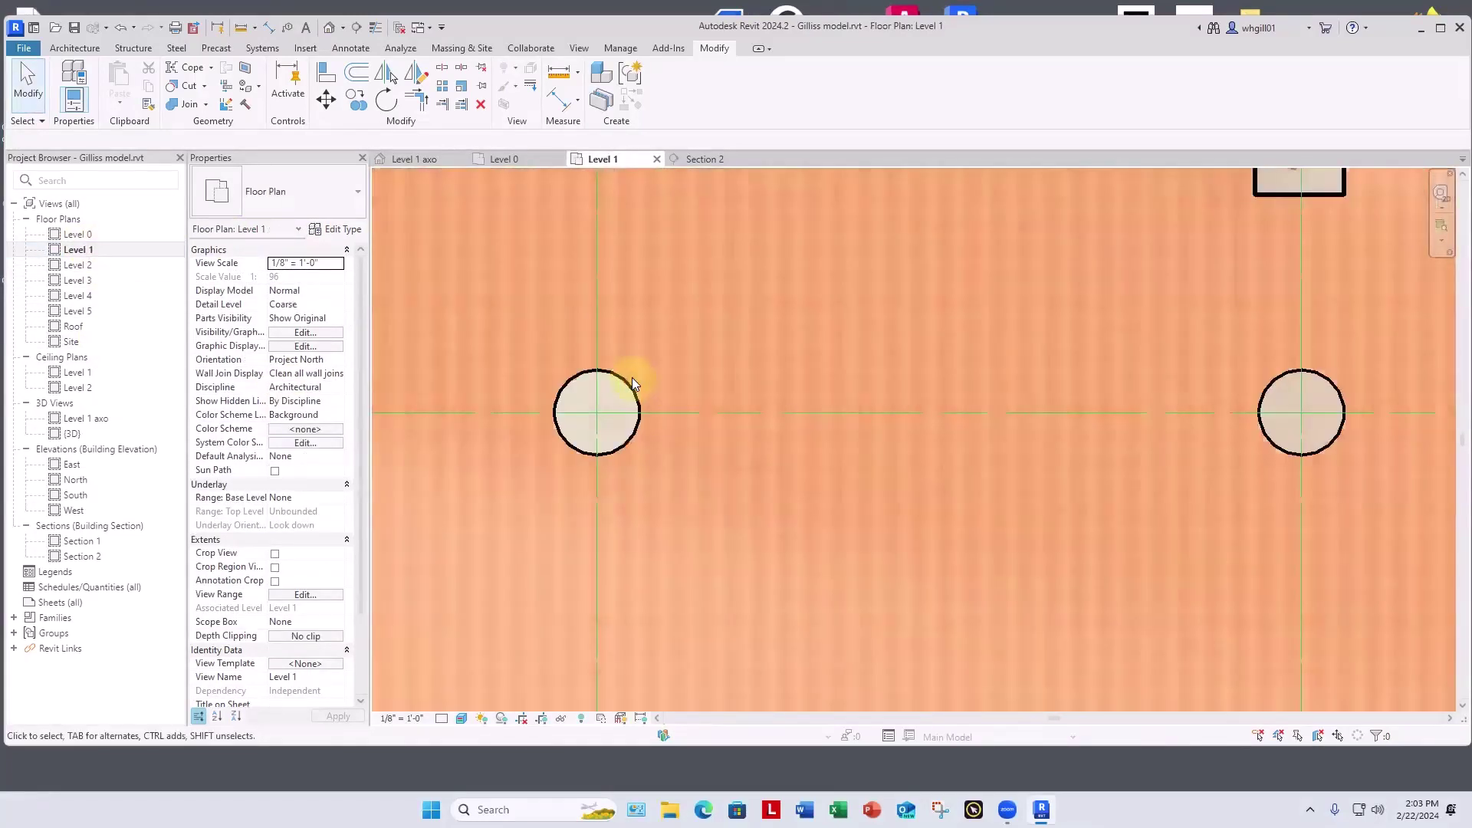
left_click(461, 718)
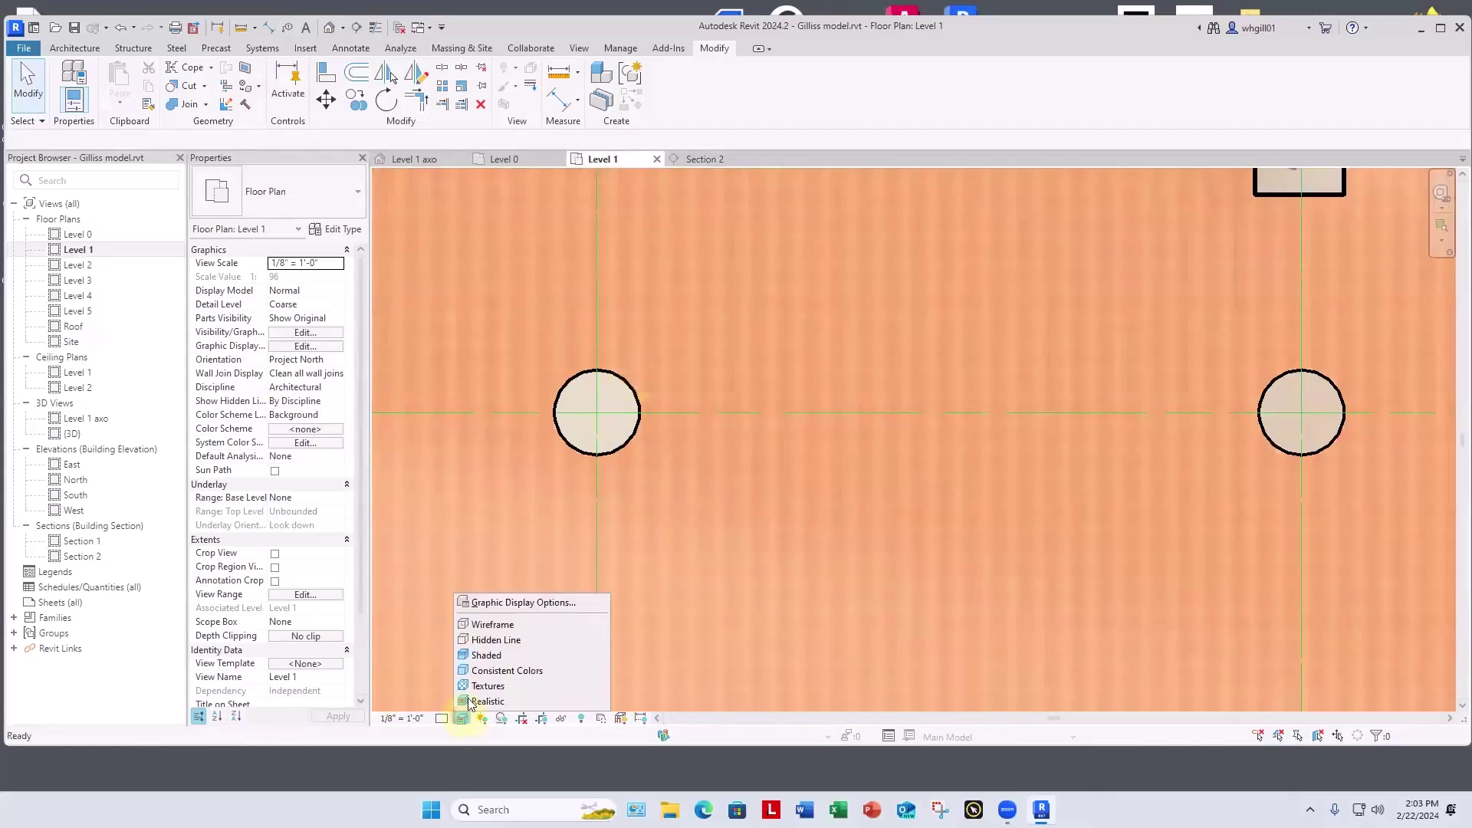
left_click(486, 641)
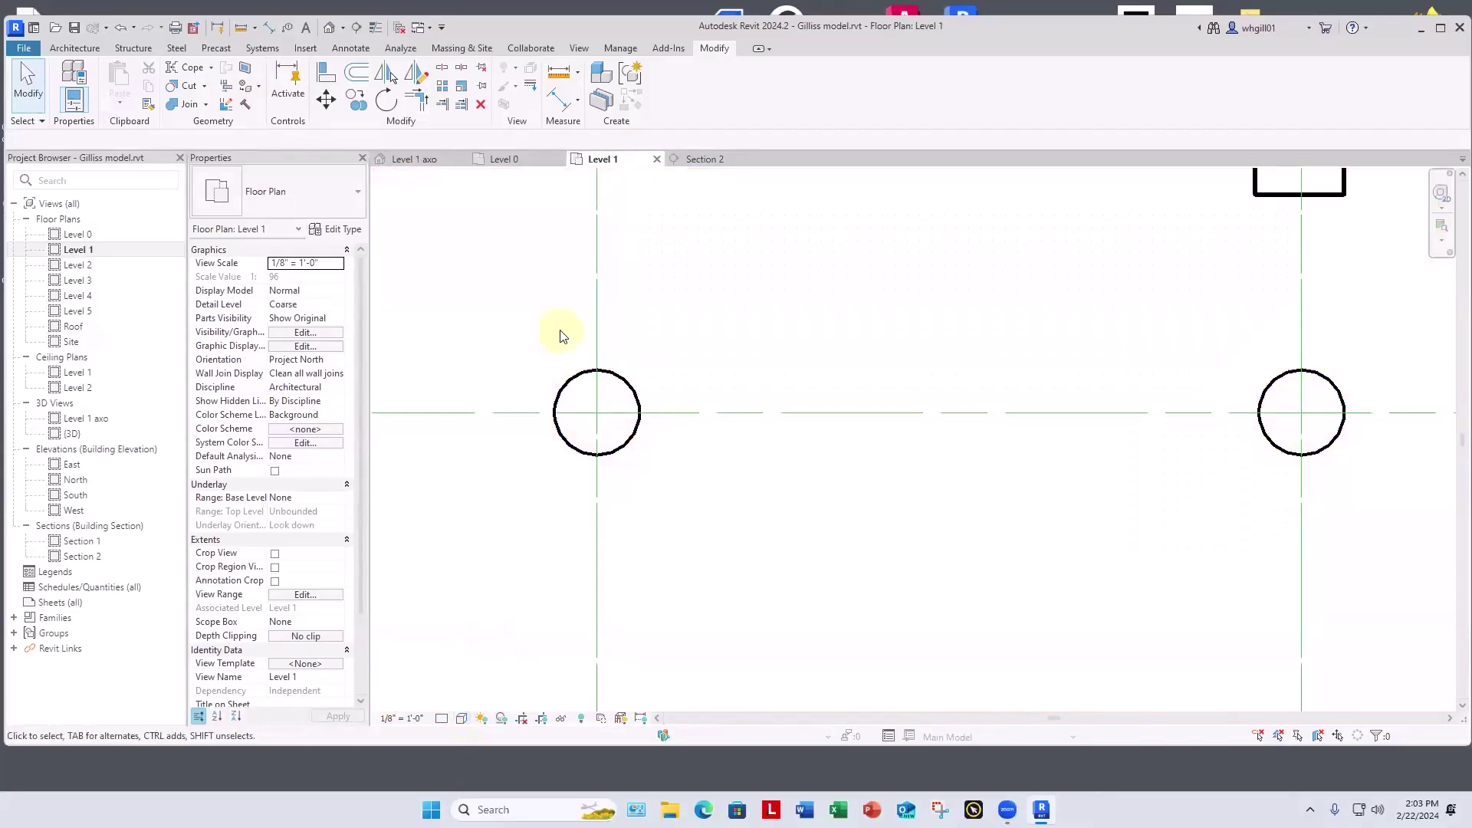
Step: Draw four Interior - 4 7/8" Partition (1-hr) walls as a closed rectangle around the round column at grid 2
key("w")
key("a")
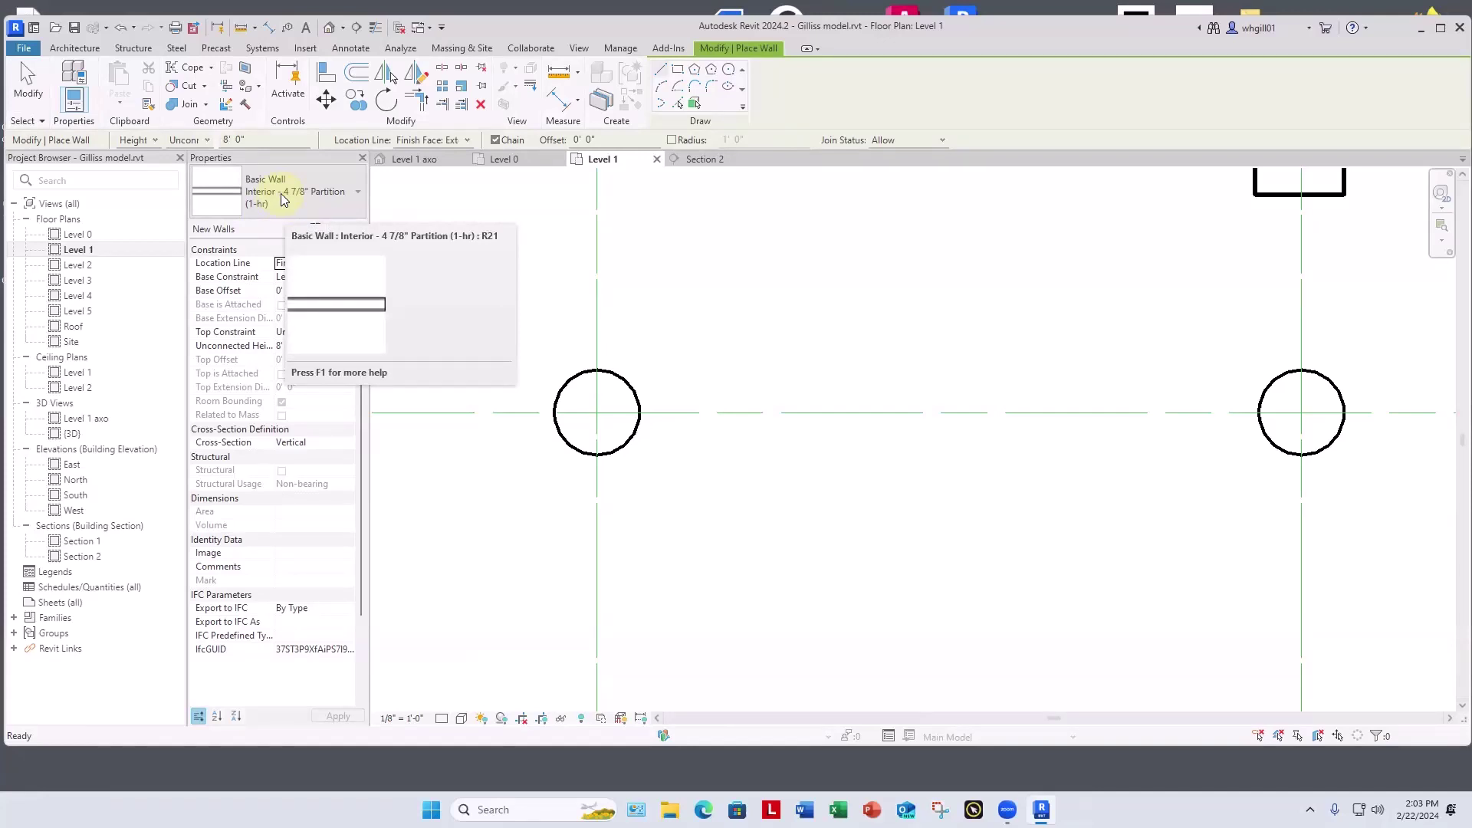
left_click(281, 193)
left_click(530, 361)
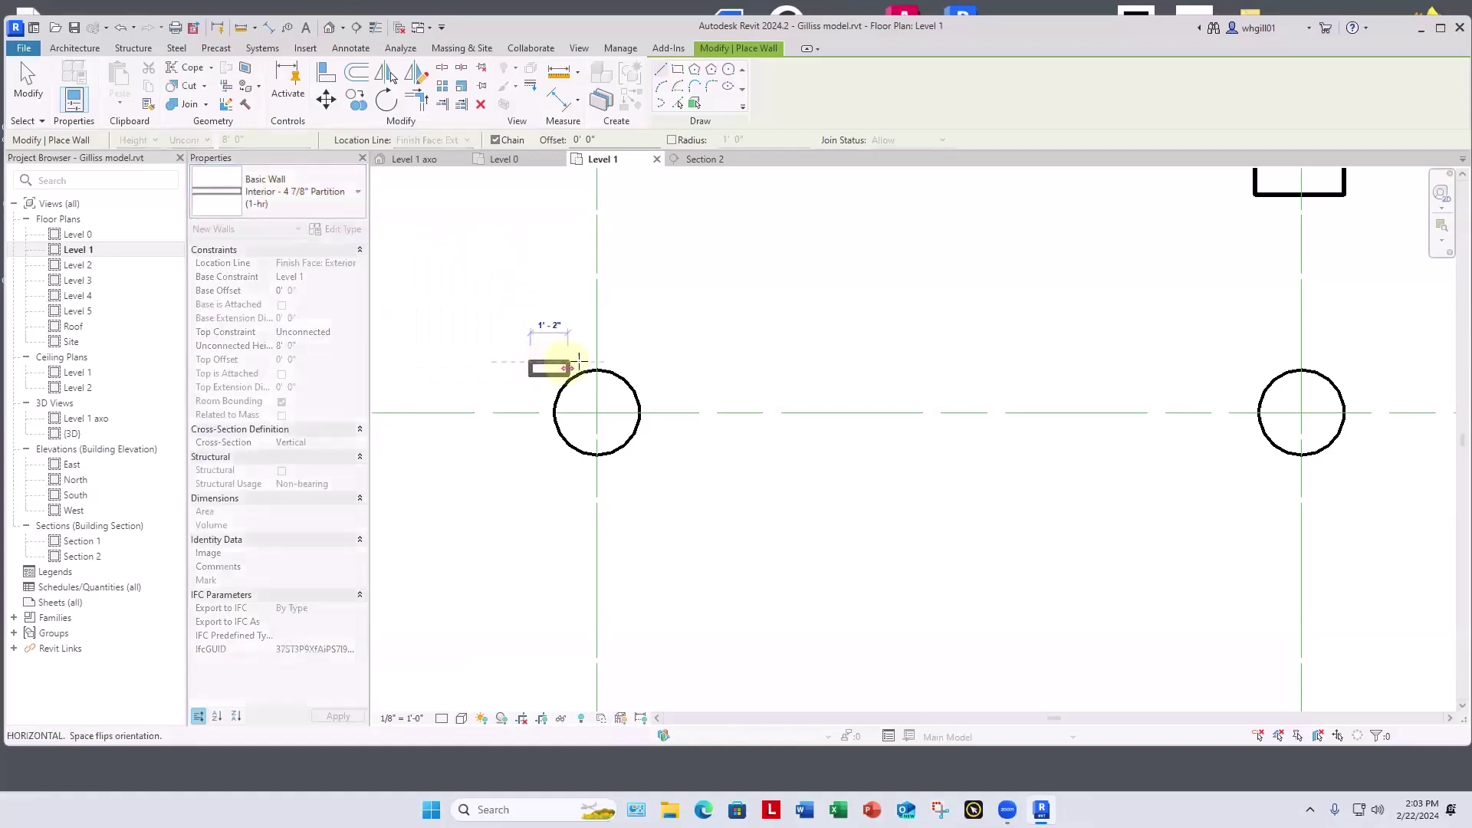
key("space")
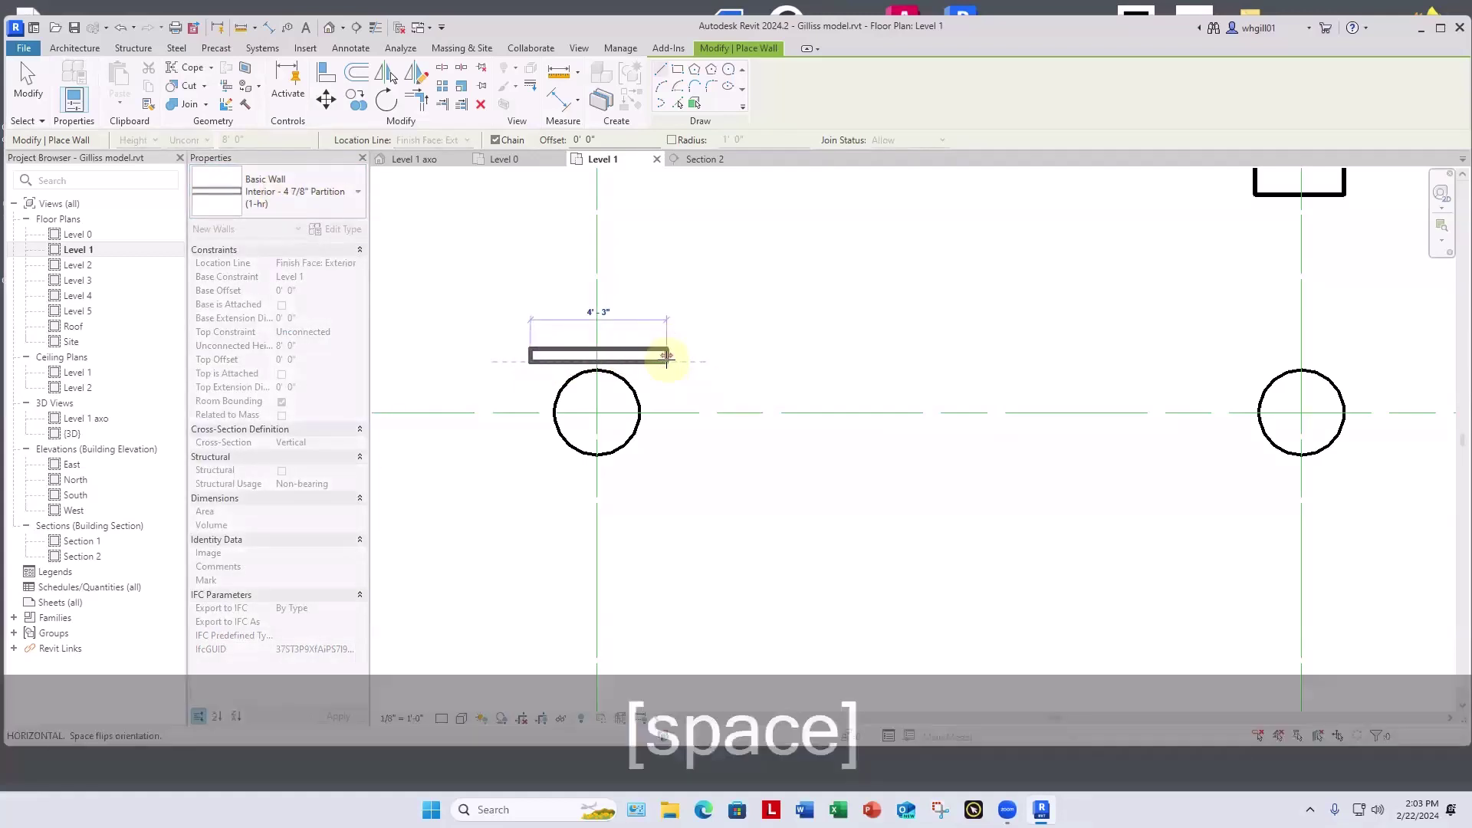
left_click(667, 361)
left_click(651, 479)
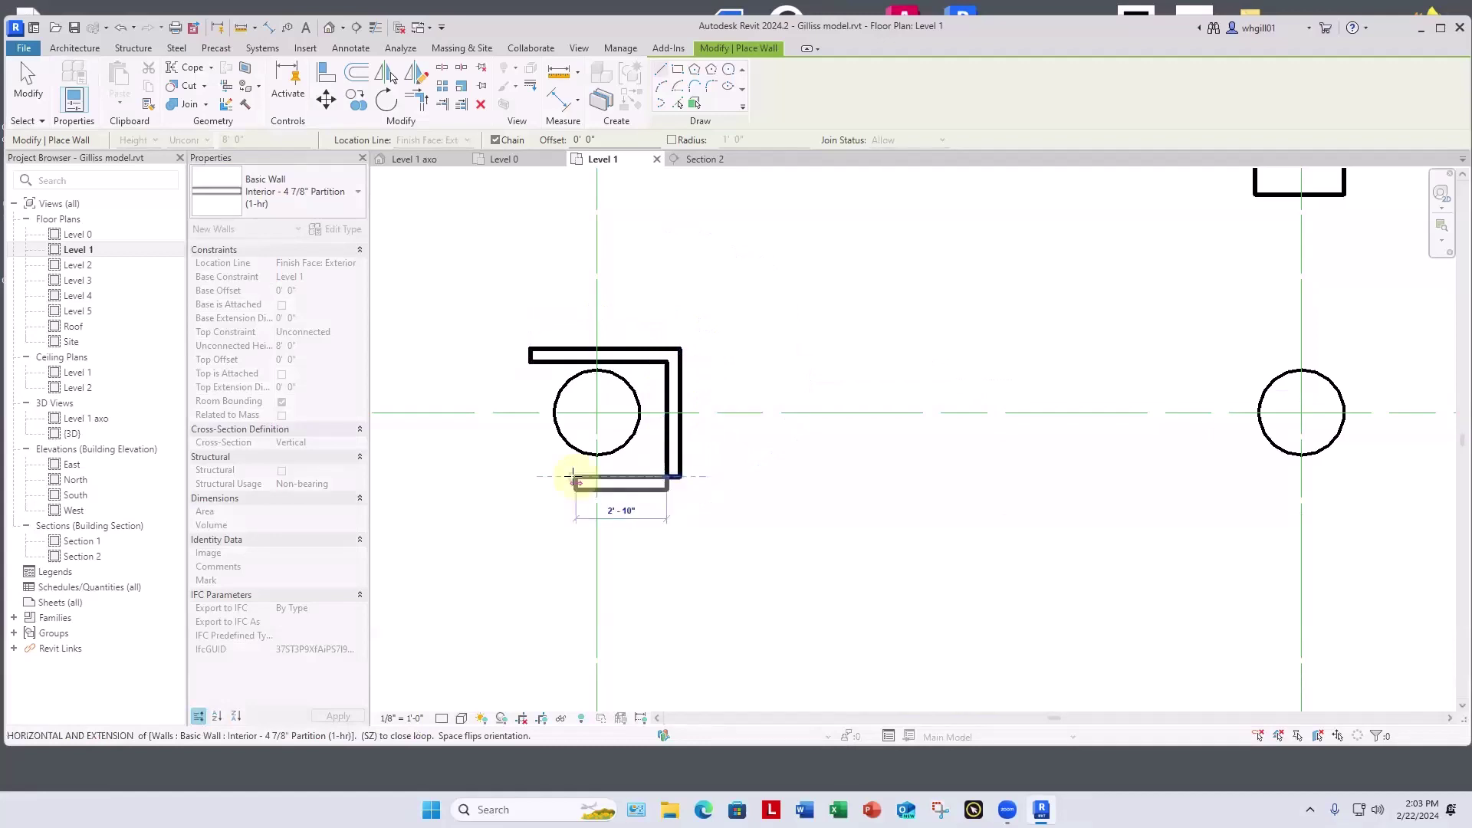
left_click(532, 476)
left_click(529, 349)
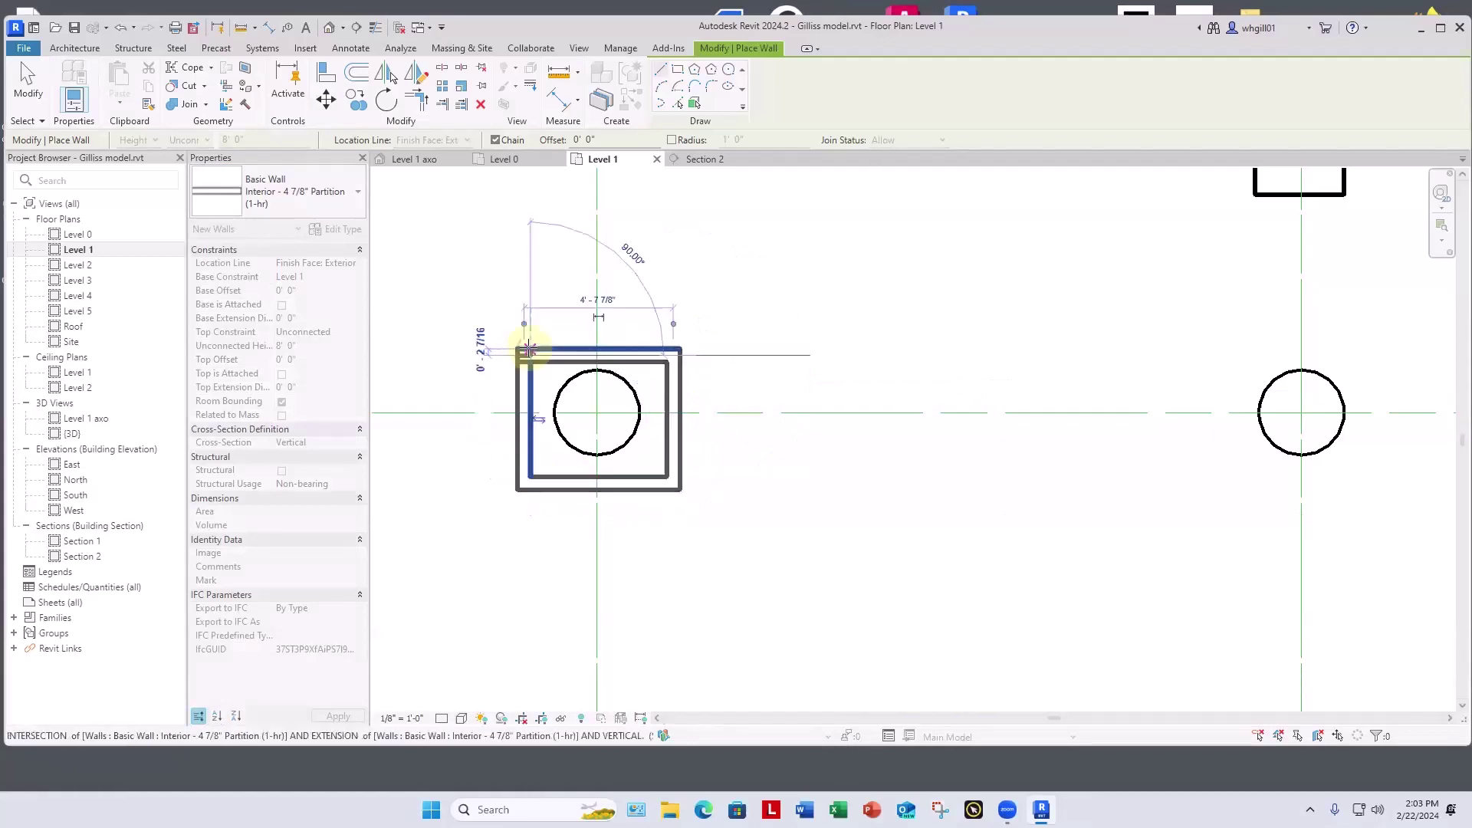
key("Escape")
key("Escape")
Step: Set the spacing between the opposite partition walls of the enclosure to 3' in both directions
left_click(622, 347)
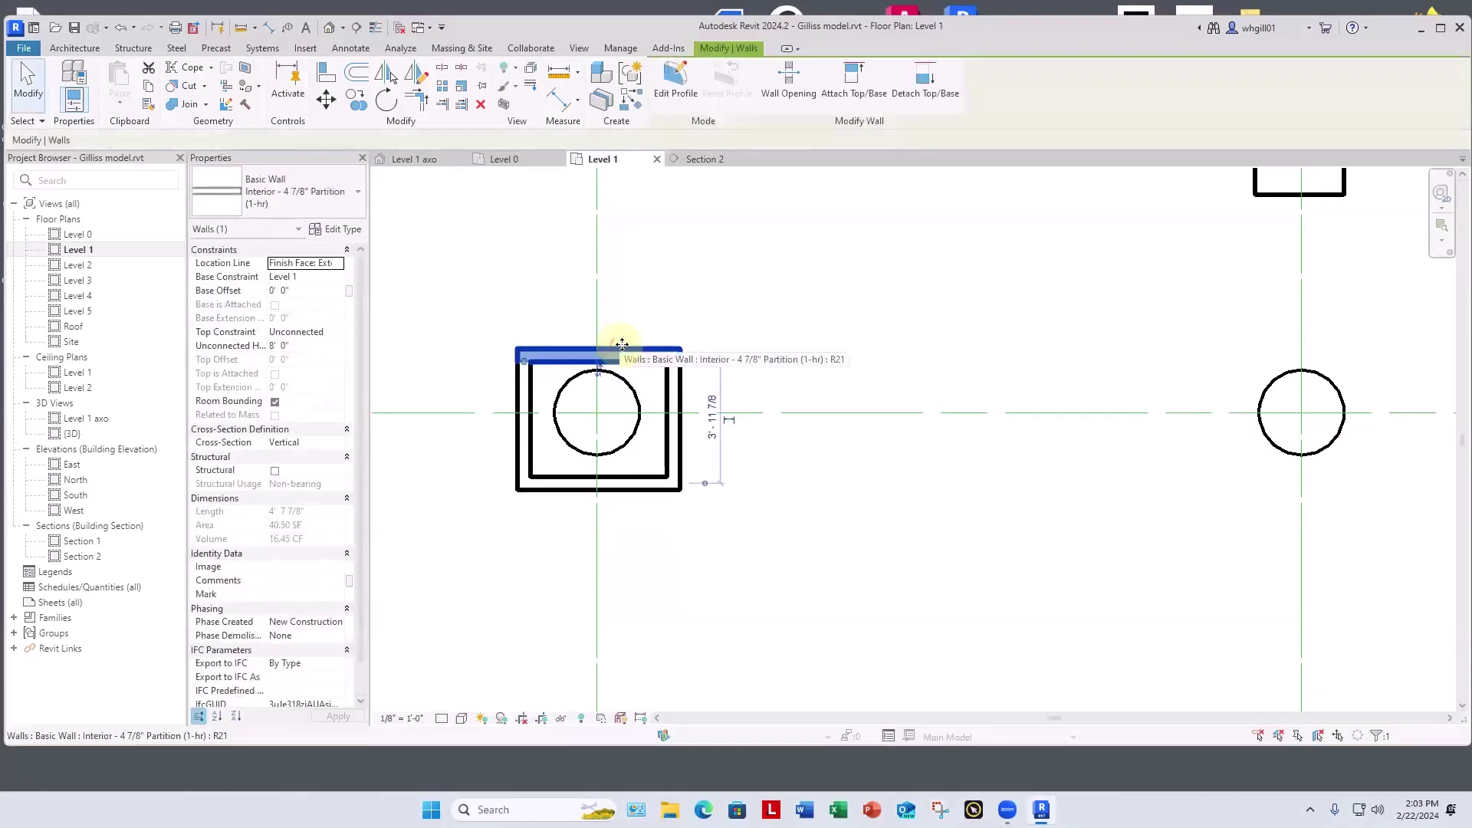
left_click(714, 425)
type("3")
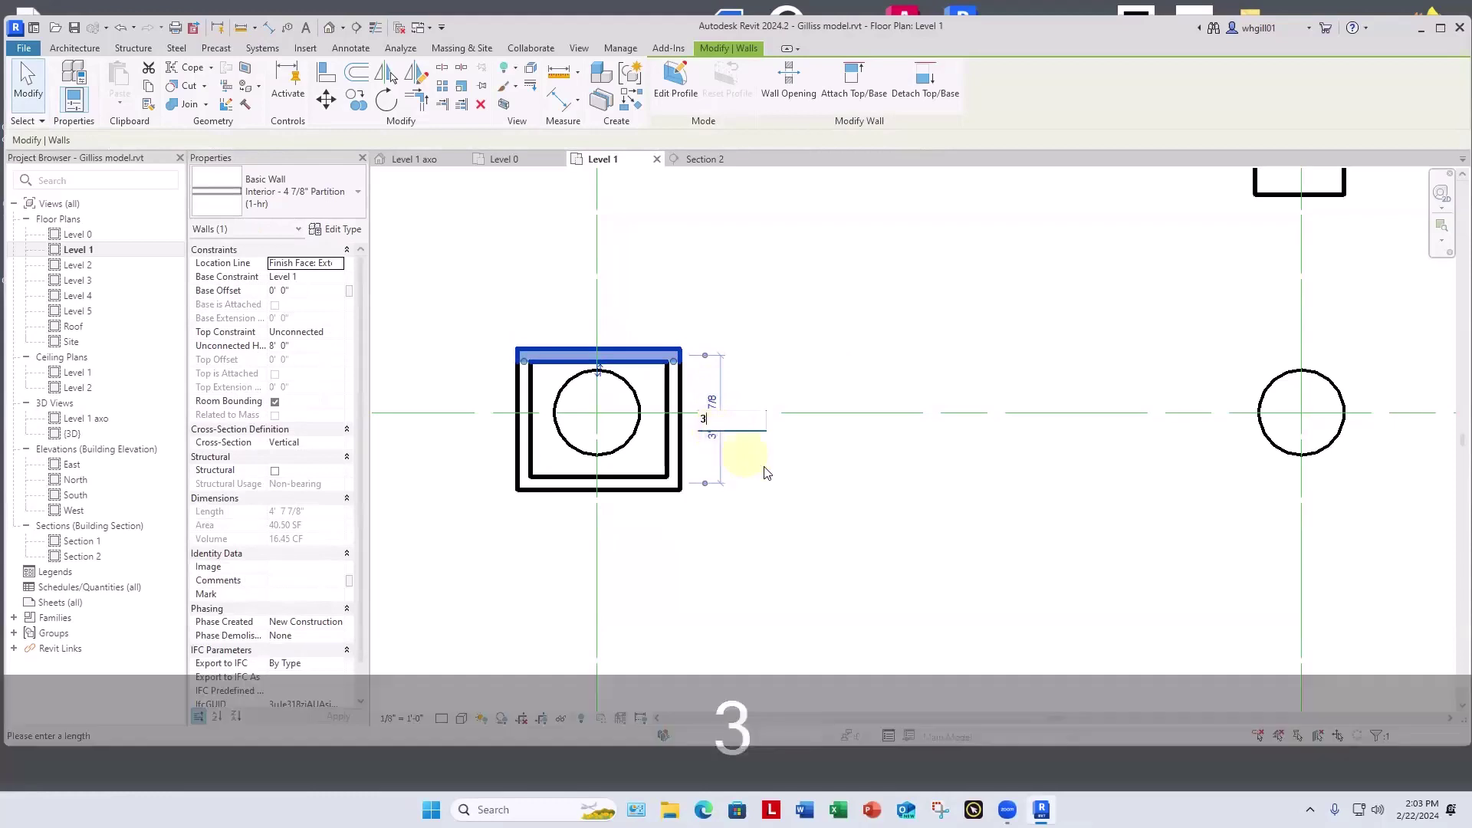
key("Return")
left_click(520, 442)
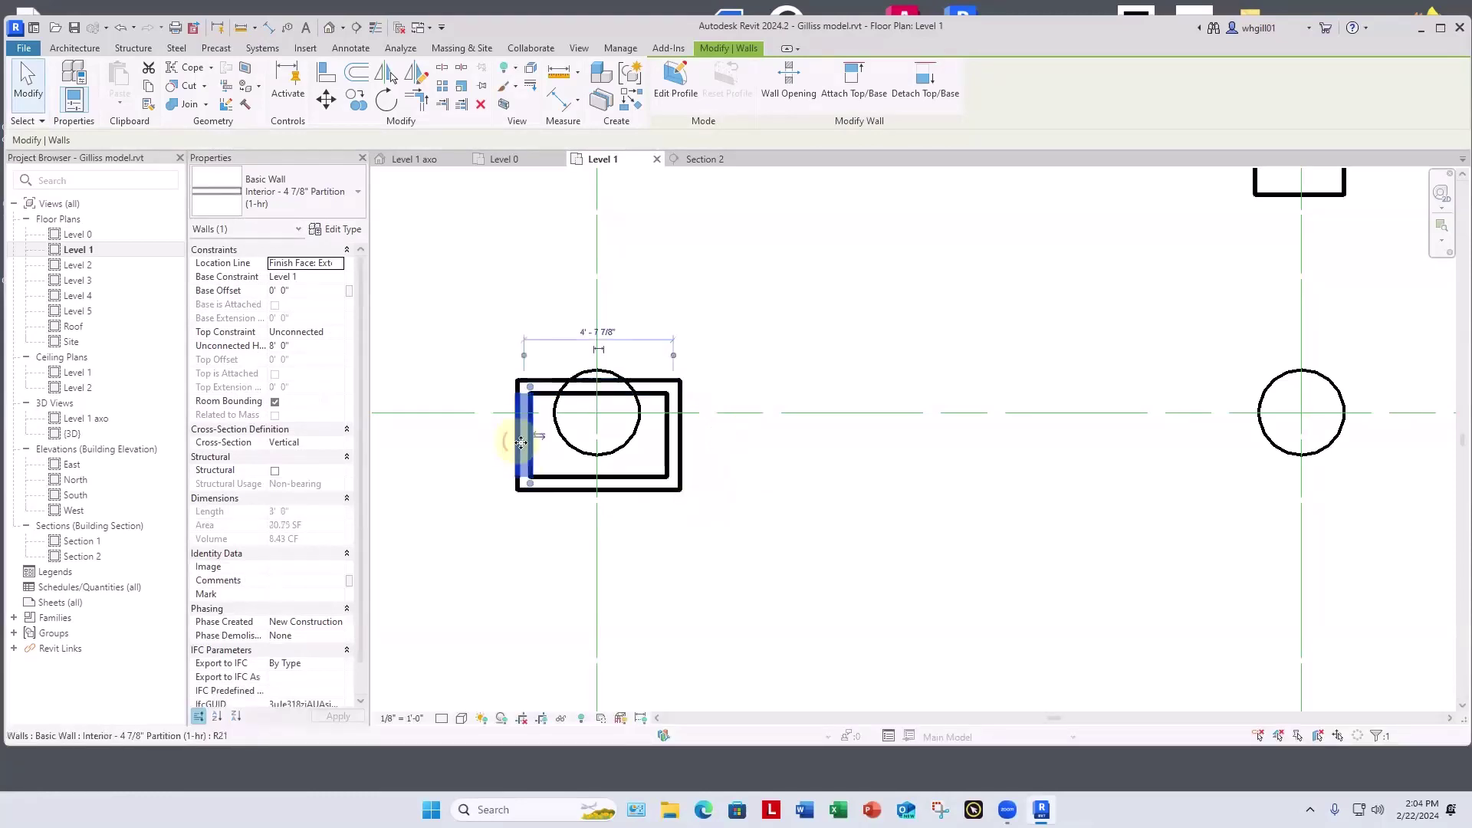
left_click(610, 330)
type("3")
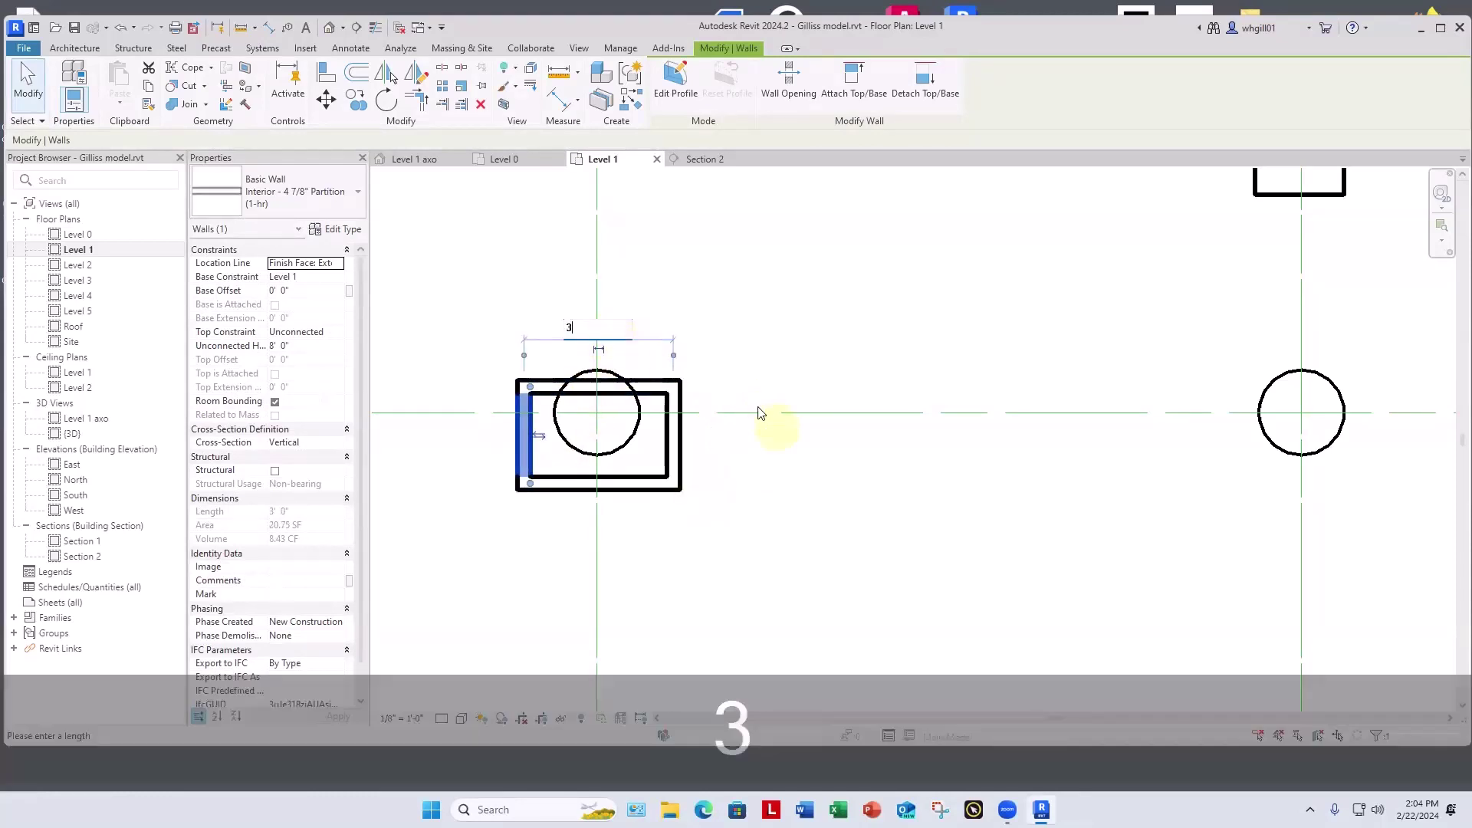
key("Return")
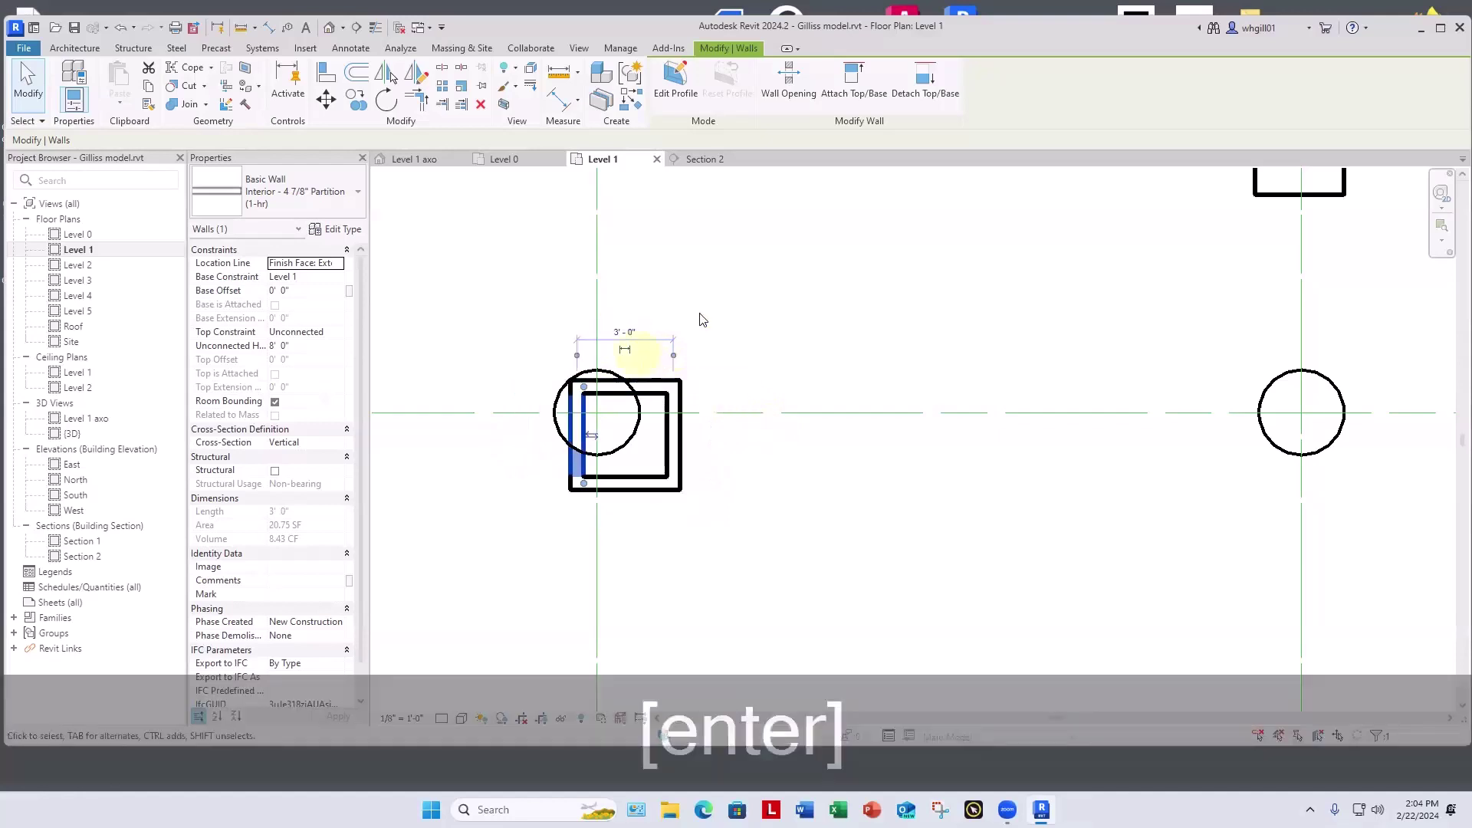
left_click(606, 349)
Step: Nudge all four partition walls together up and left until the square enclosure is centred on the round column
left_click_drag(549, 358, 726, 516)
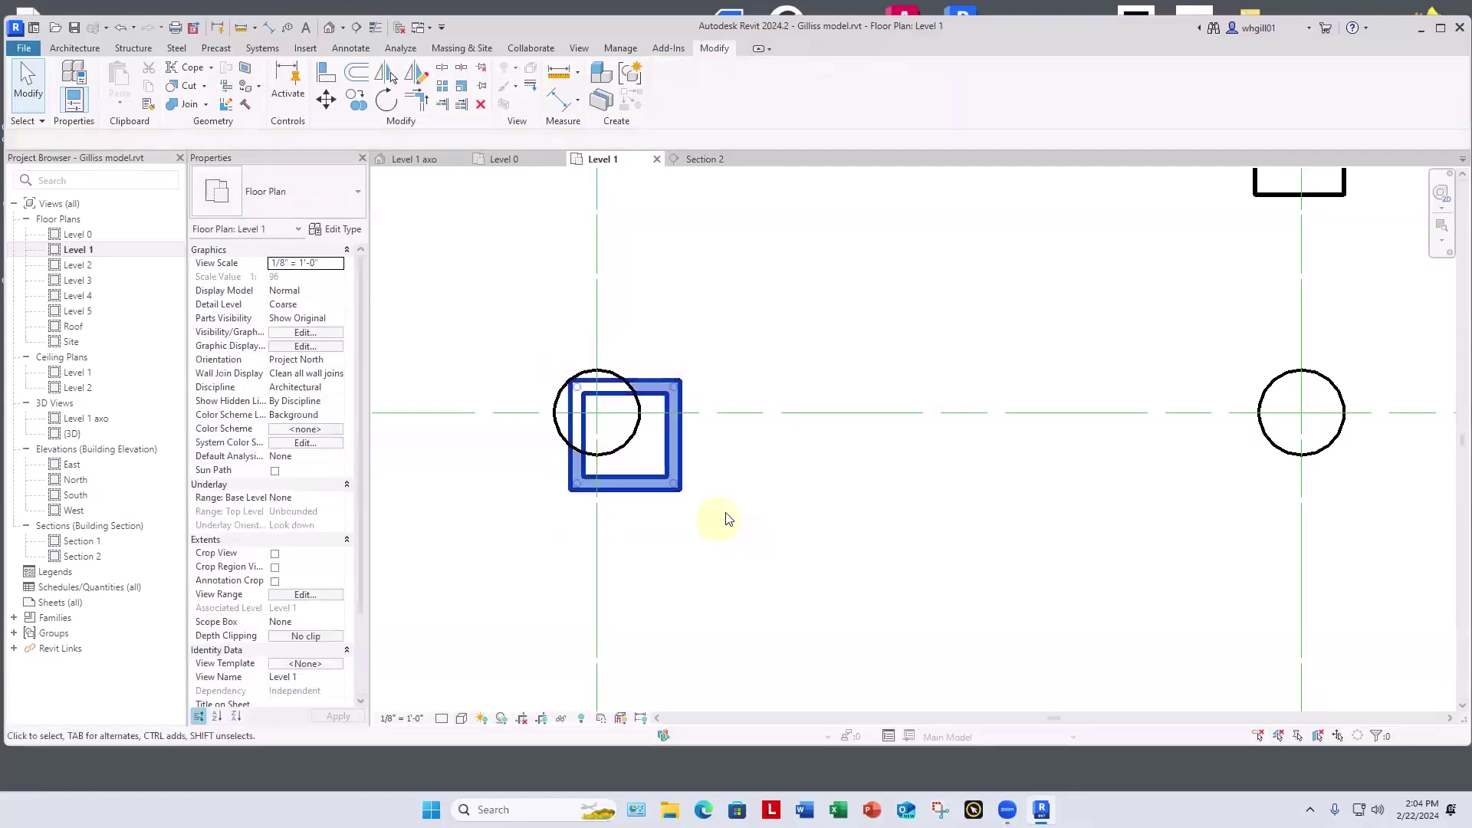
key("Up")
key("Up")
key("Up")
key("Up")
key("Up")
key("Left")
key("Left")
key("Left")
key("Left")
key("Left")
key("Left")
key("Left")
key("Left")
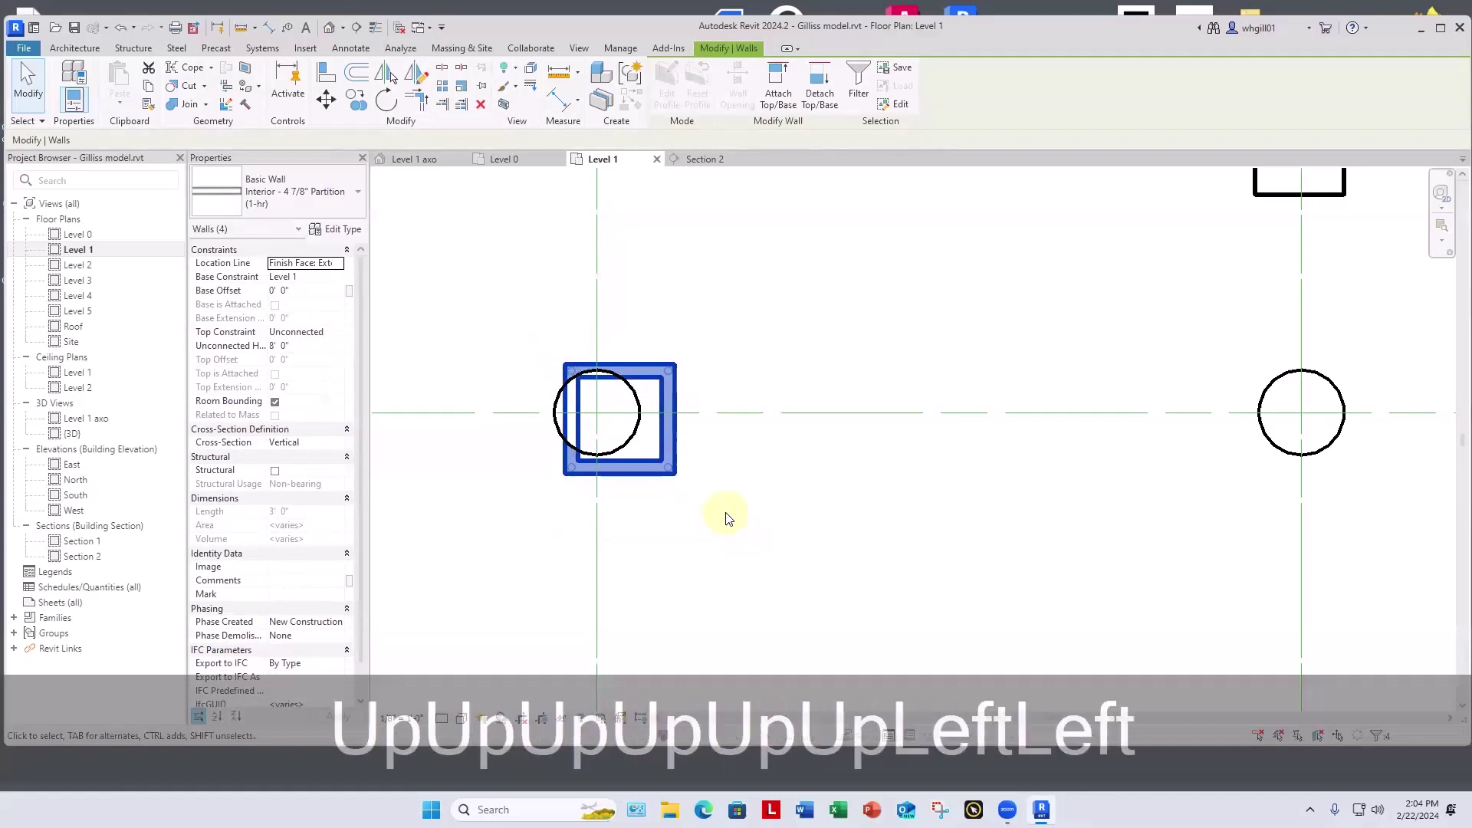
key("Left")
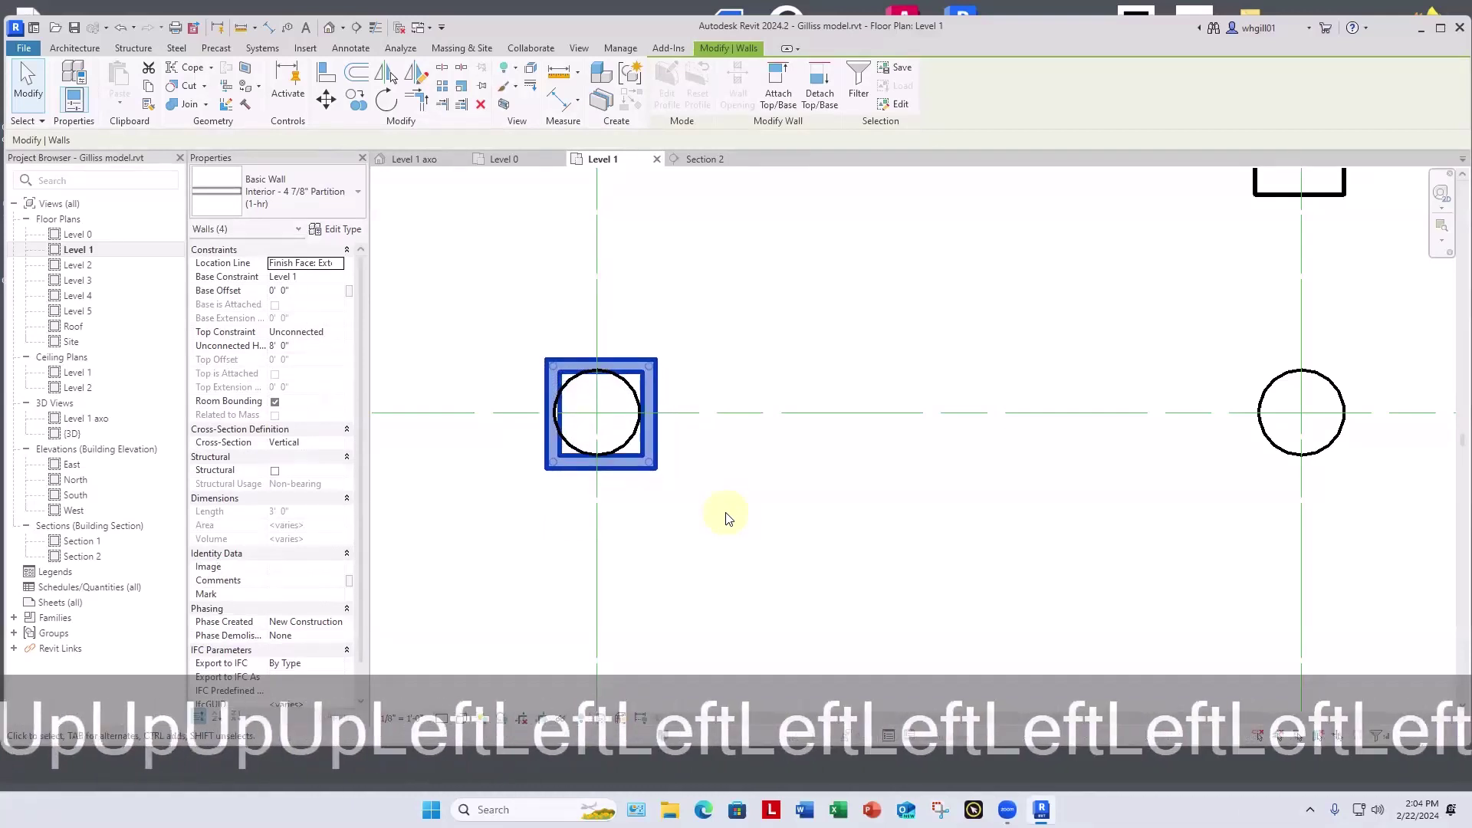
key("Up")
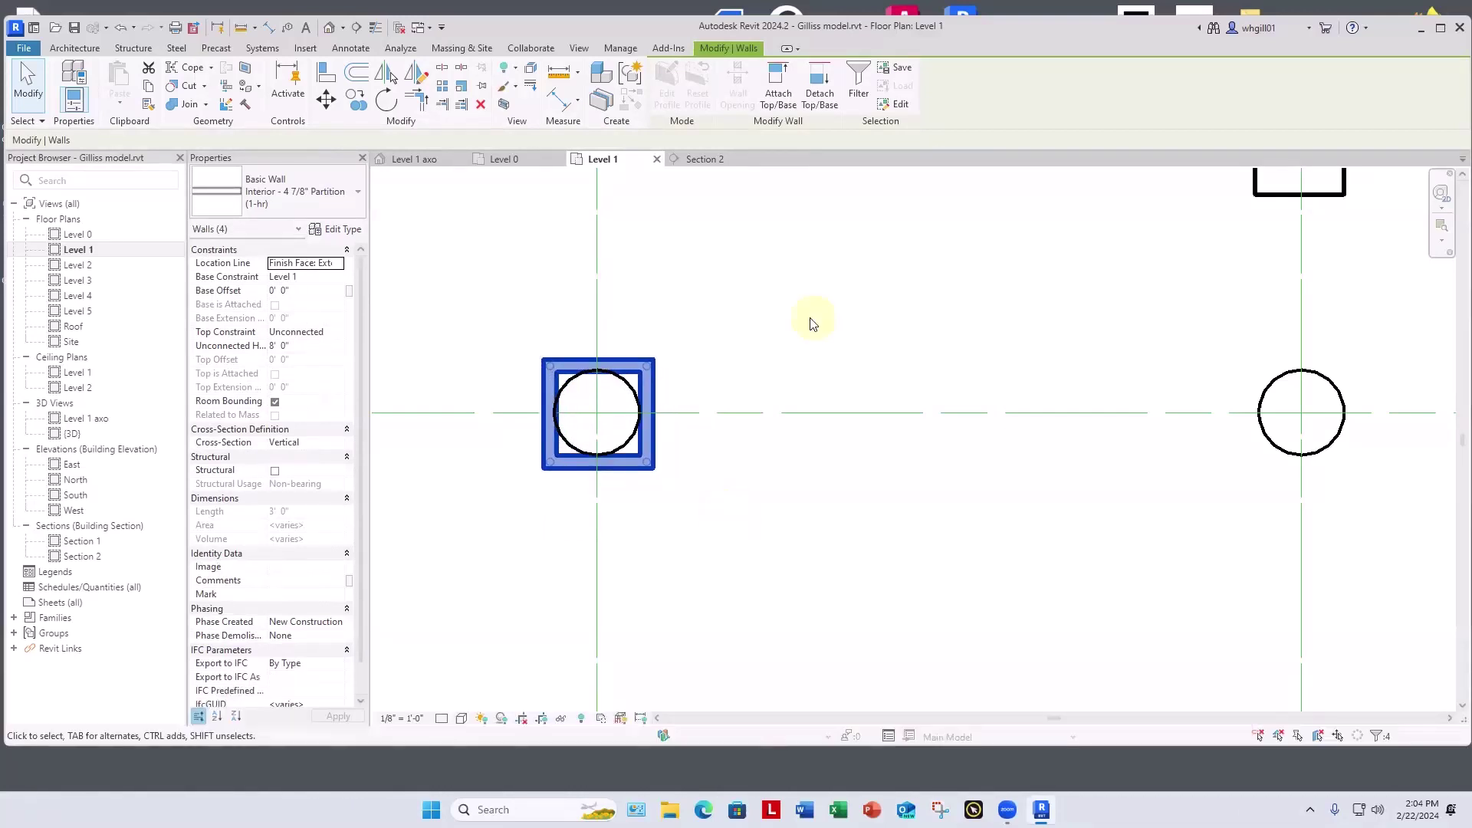
left_click(813, 323)
Step: Move the Section 2 line to just south of the enclosed column's row and open the Section 2 view
scroll(701, 345, "up", 2)
scroll(698, 351, "down", 1)
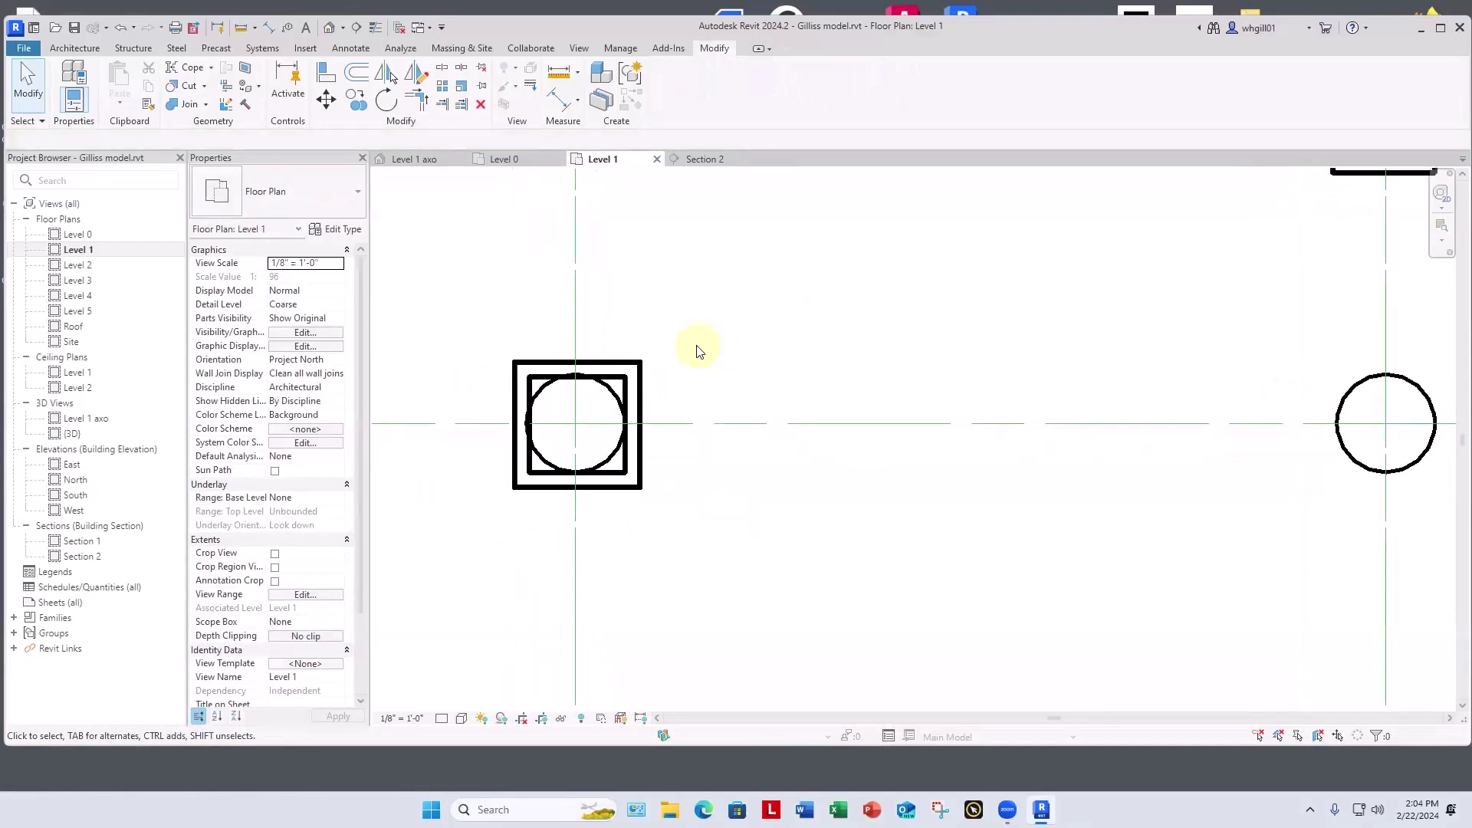
scroll(651, 348, "down", 3)
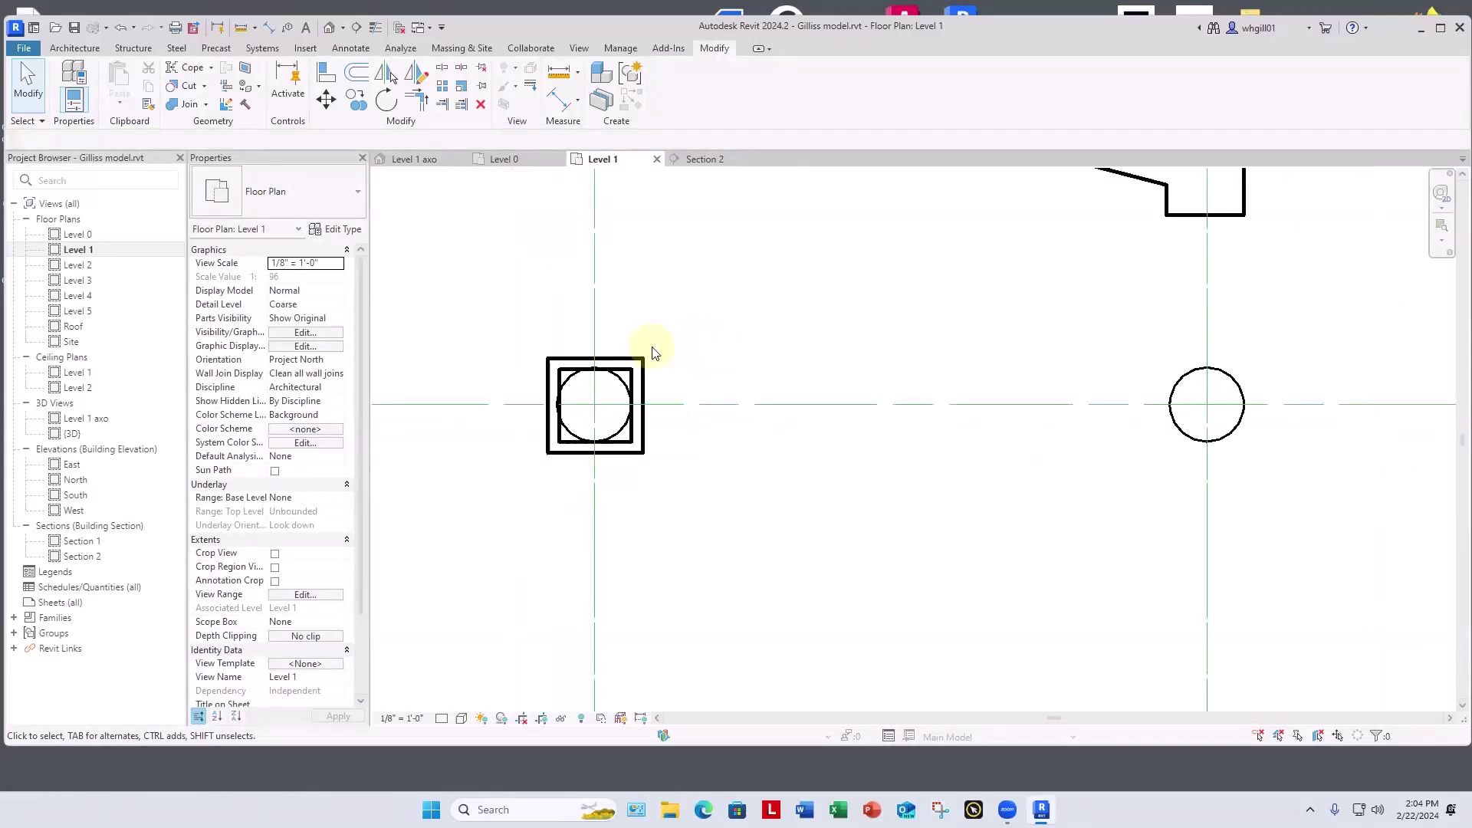
middle_click_drag(652, 348, 706, 354)
scroll(675, 414, "up", 3)
scroll(815, 363, "down", 5)
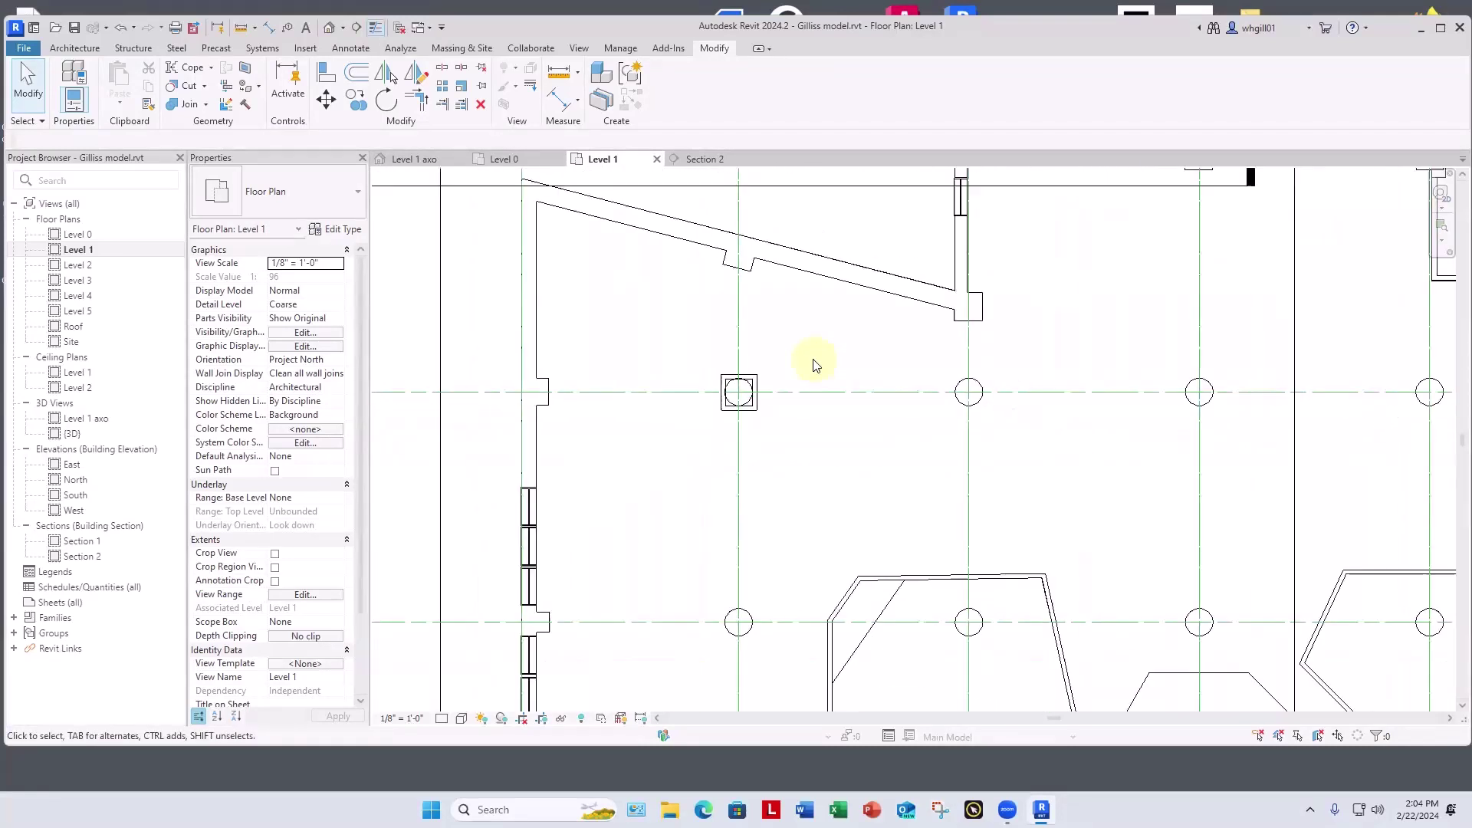
left_click_drag(483, 227, 479, 413)
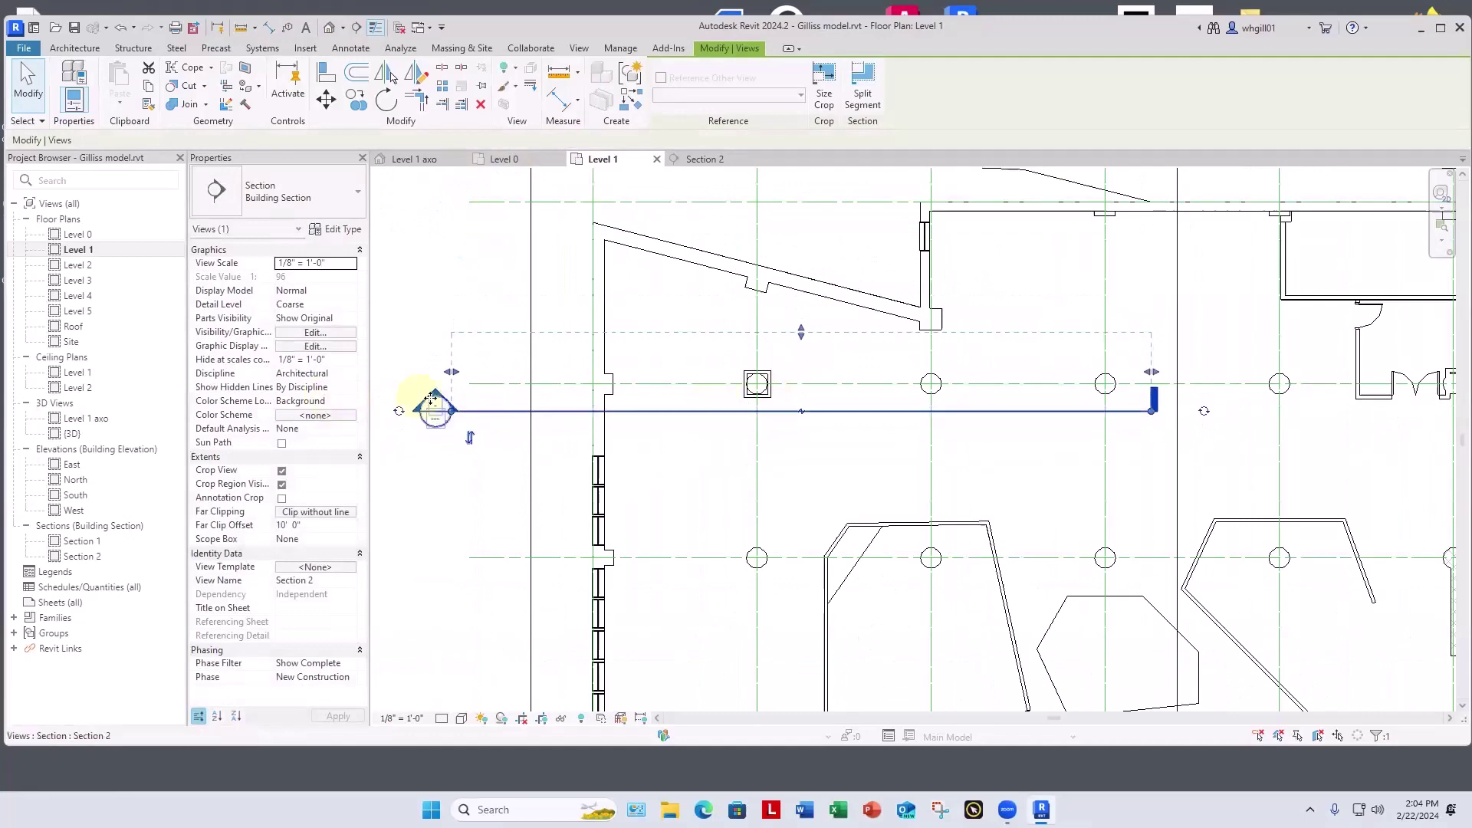
key("Escape")
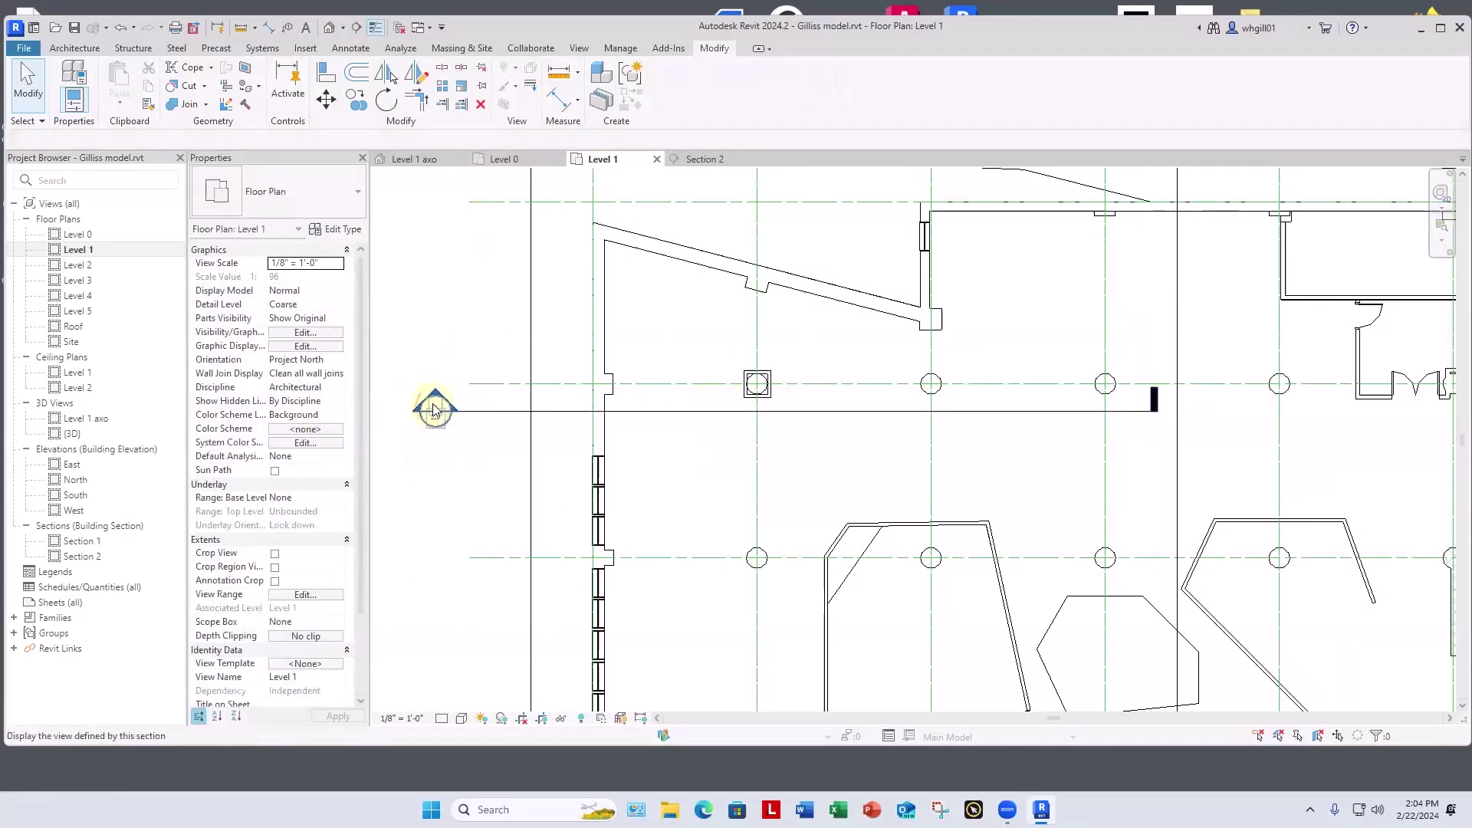
double_click(435, 409)
Step: Stretch the tops of the enclosure's left and right partition walls up to the underside of the Level 1 column's flared capital
scroll(658, 477, "down", 3)
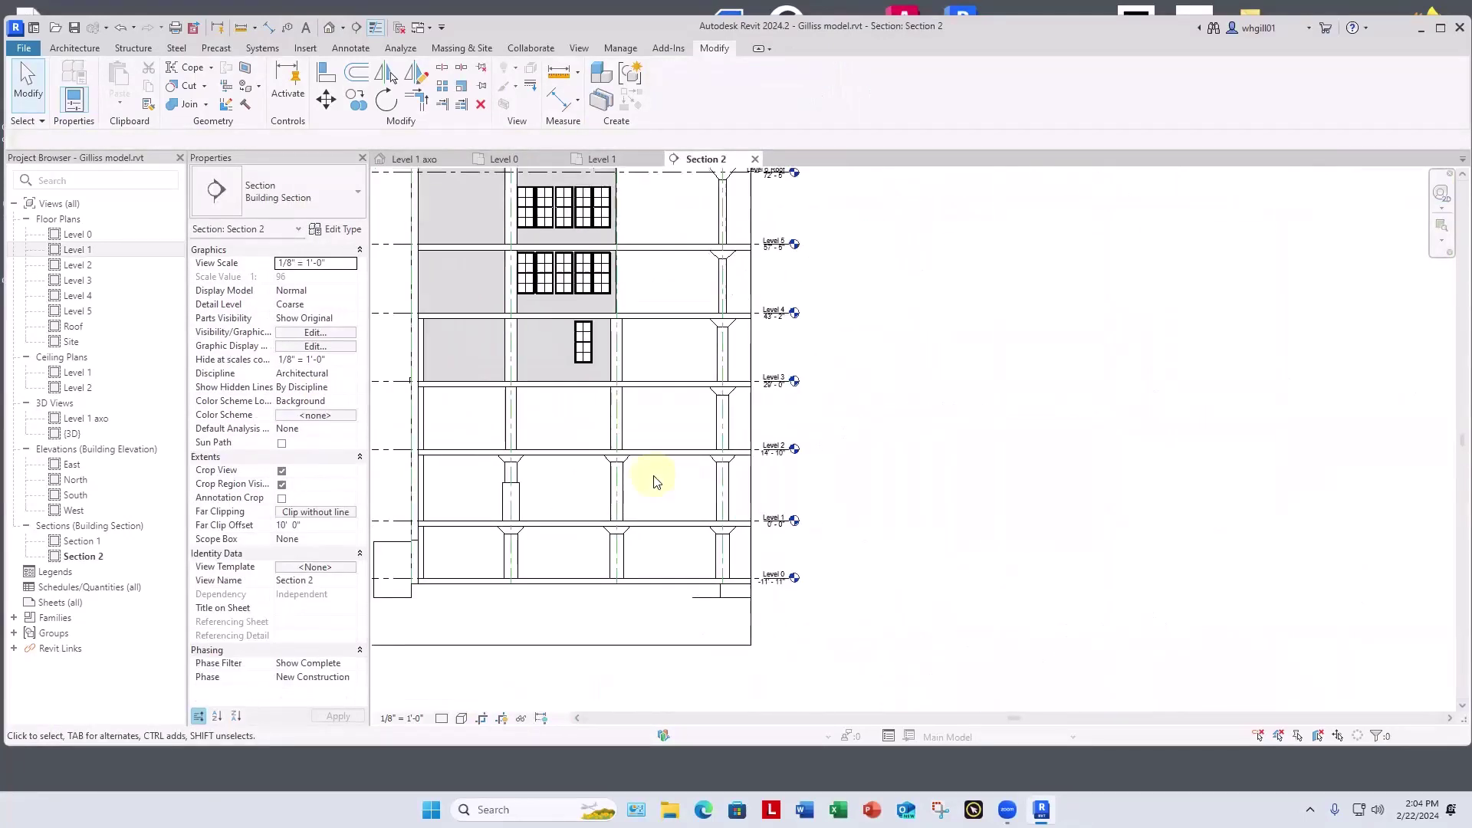
scroll(657, 482, "up", 8)
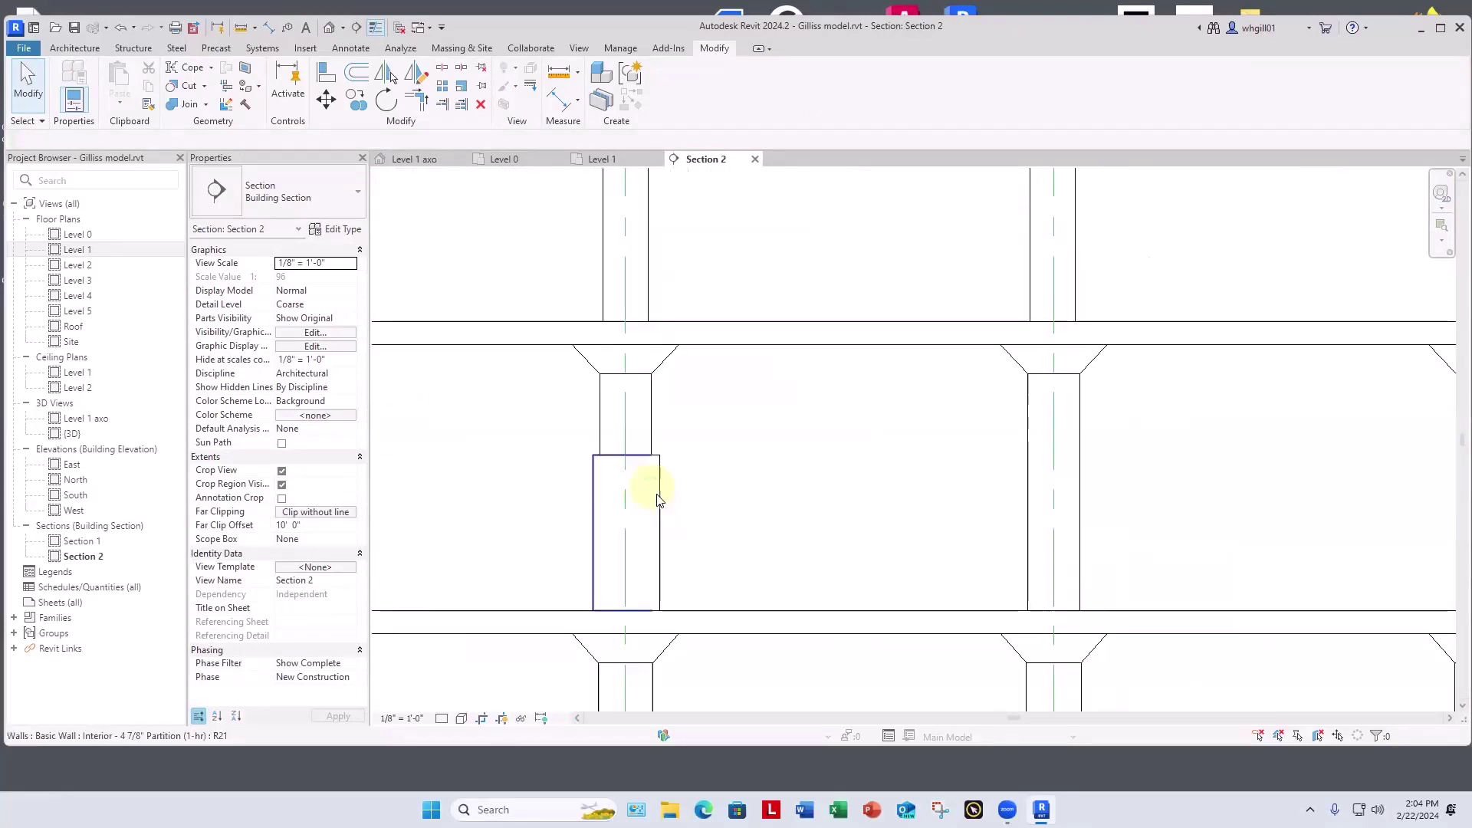
scroll(648, 462, "up", 3)
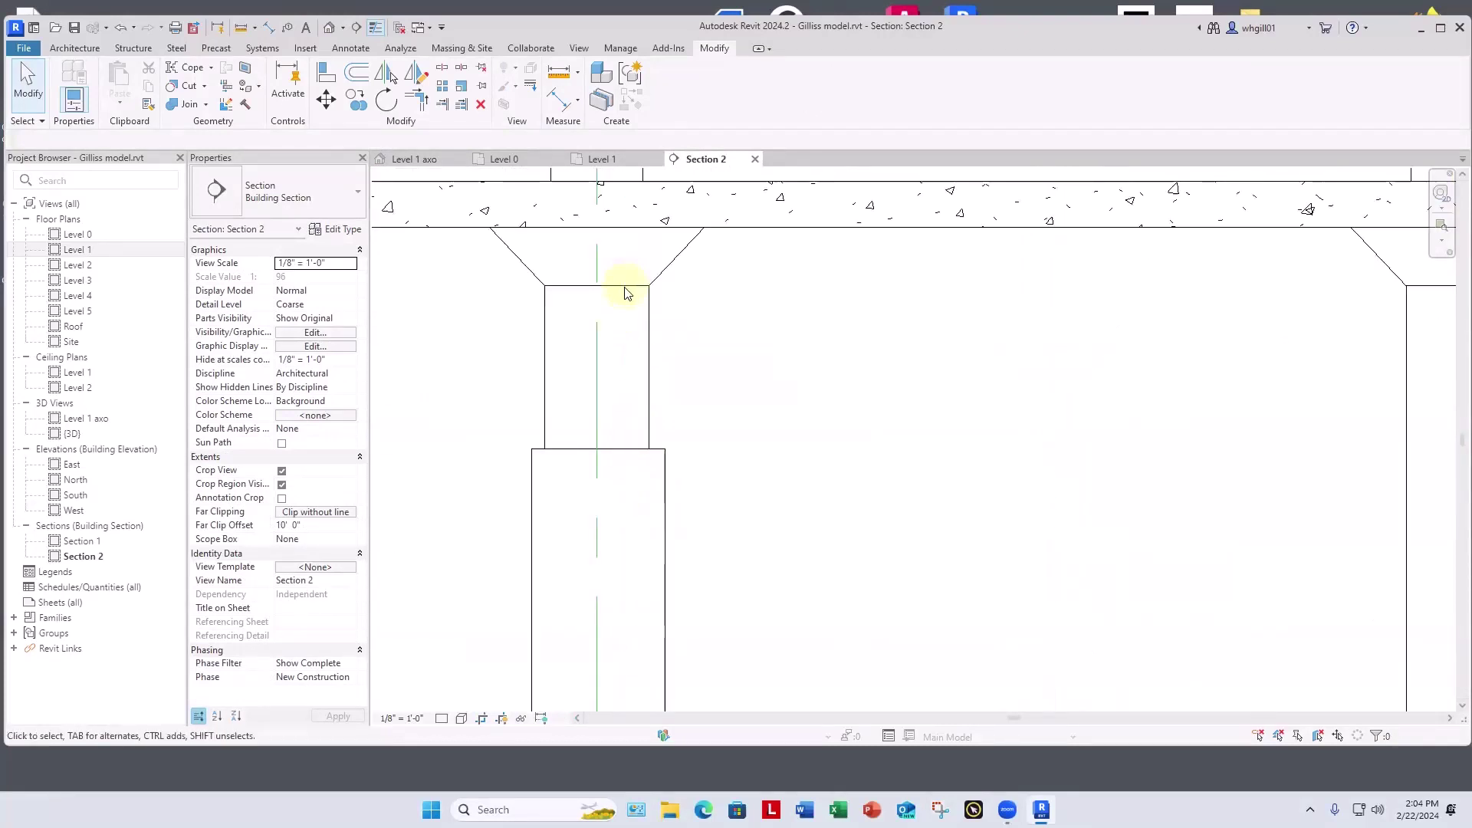
scroll(661, 368, "down", 2)
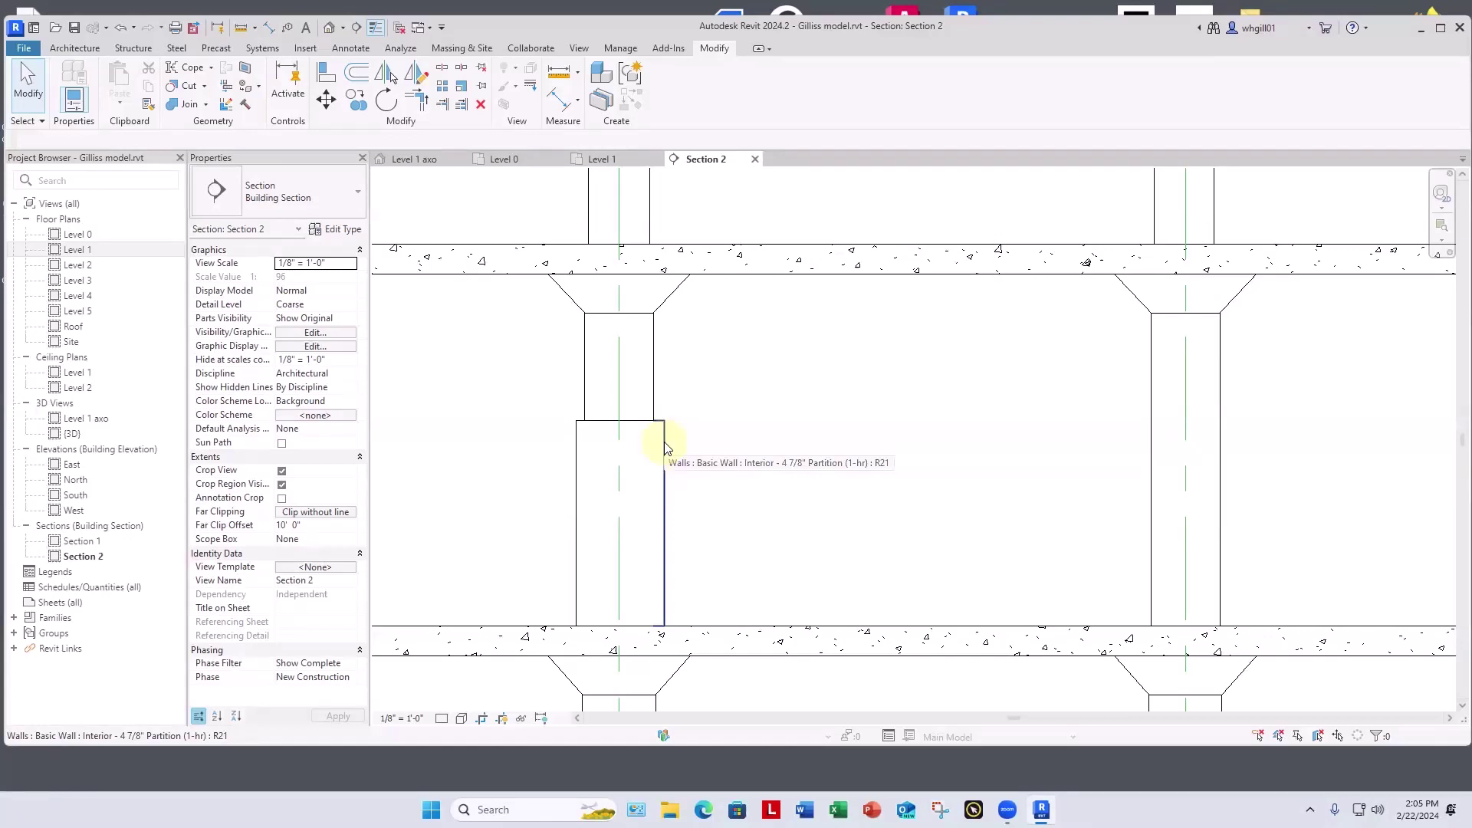
key("Tab")
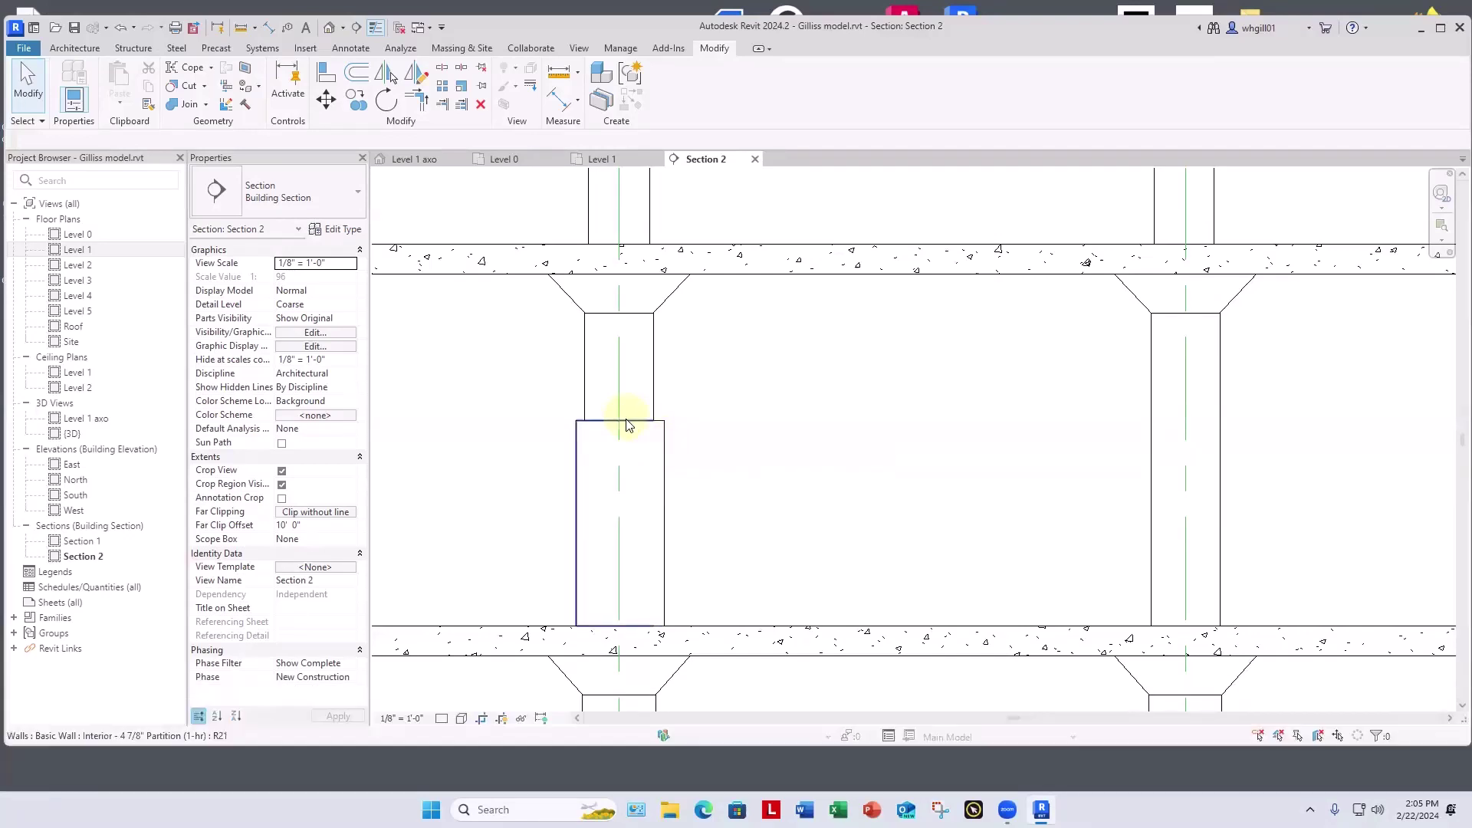
left_click(627, 422)
left_click_drag(615, 419, 607, 314)
left_click(755, 386)
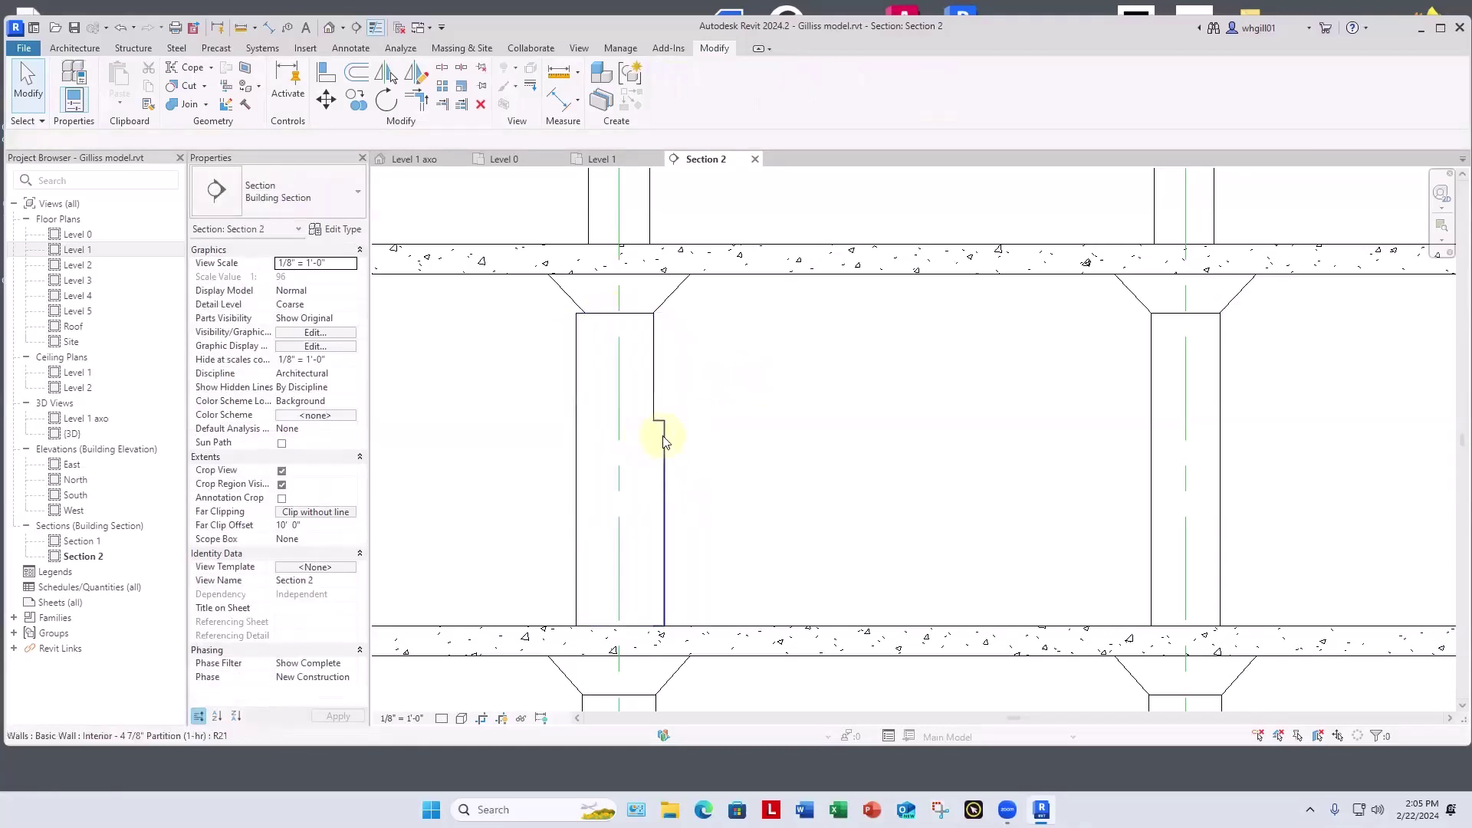
left_click(665, 438)
left_click_drag(663, 427, 664, 311)
left_click(712, 389)
middle_click_drag(716, 365, 736, 411)
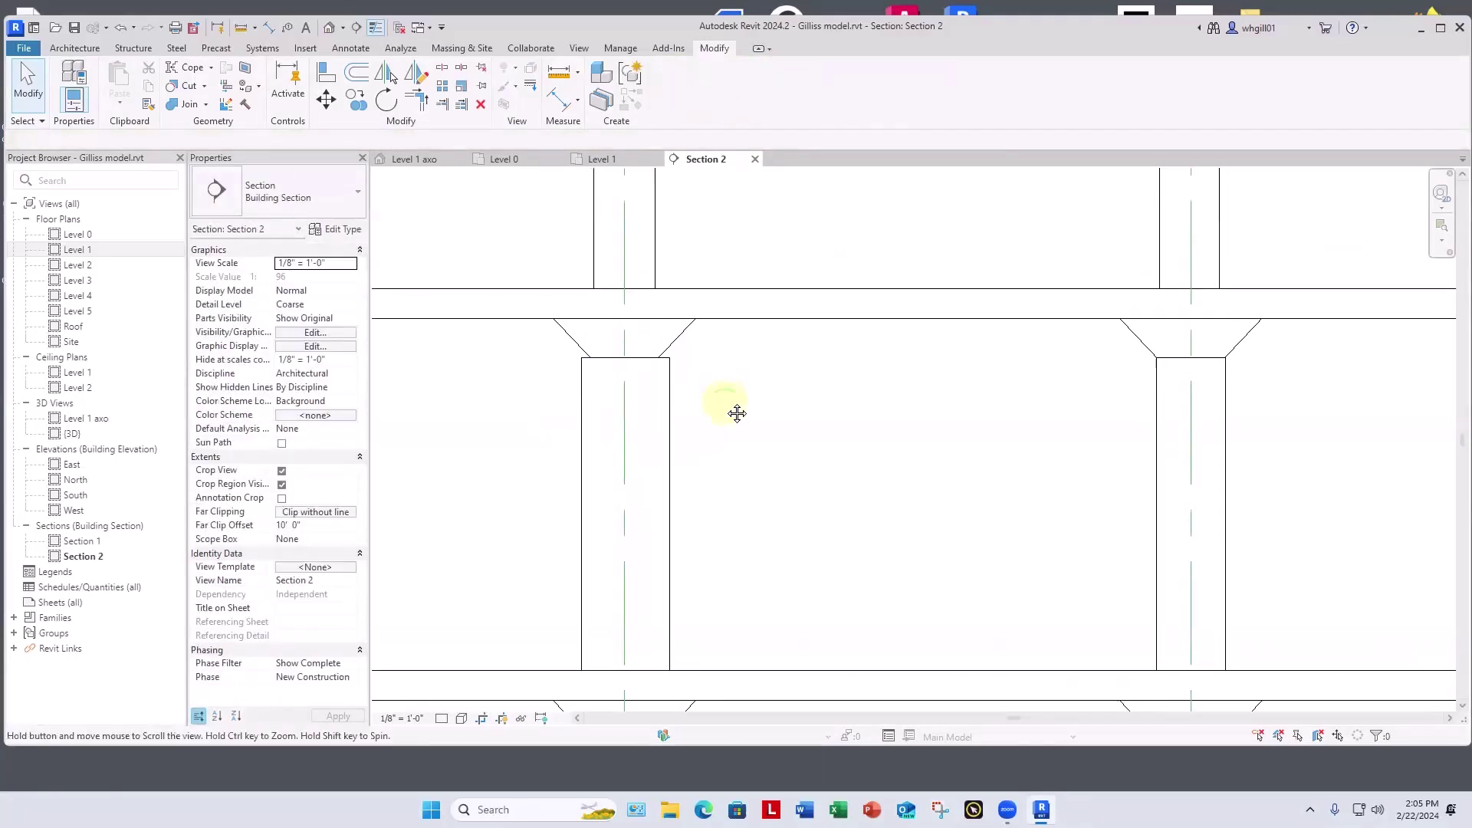
Step: Set the Section 2 view's visual style to Wireframe to expose the enclosure walls hidden behind the front ones
left_click(461, 718)
left_click(506, 627)
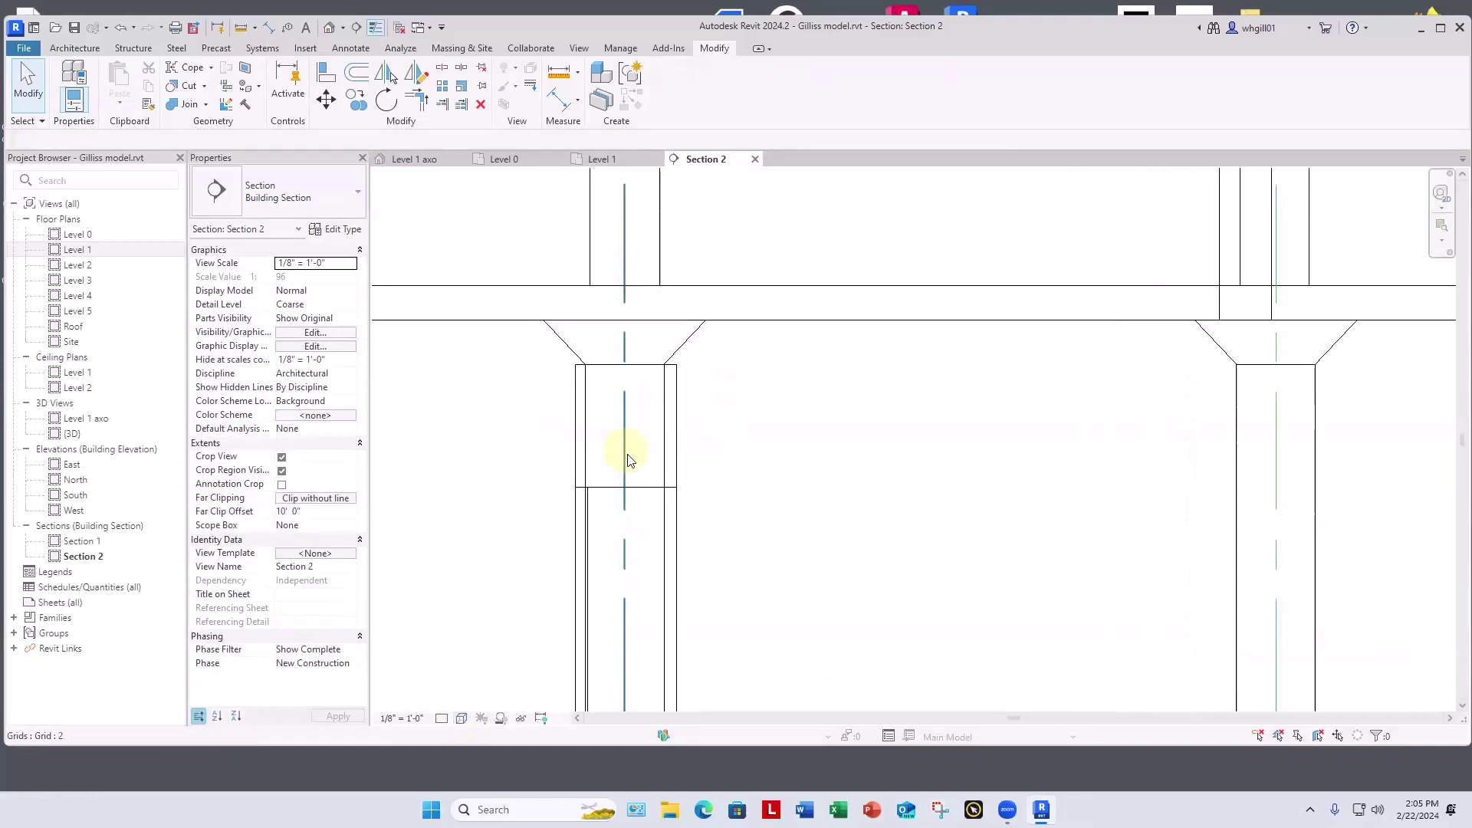
Step: Stretch the remaining enclosure walls in the Section 2 view up to the underside of the column's flared capital
left_click(612, 491)
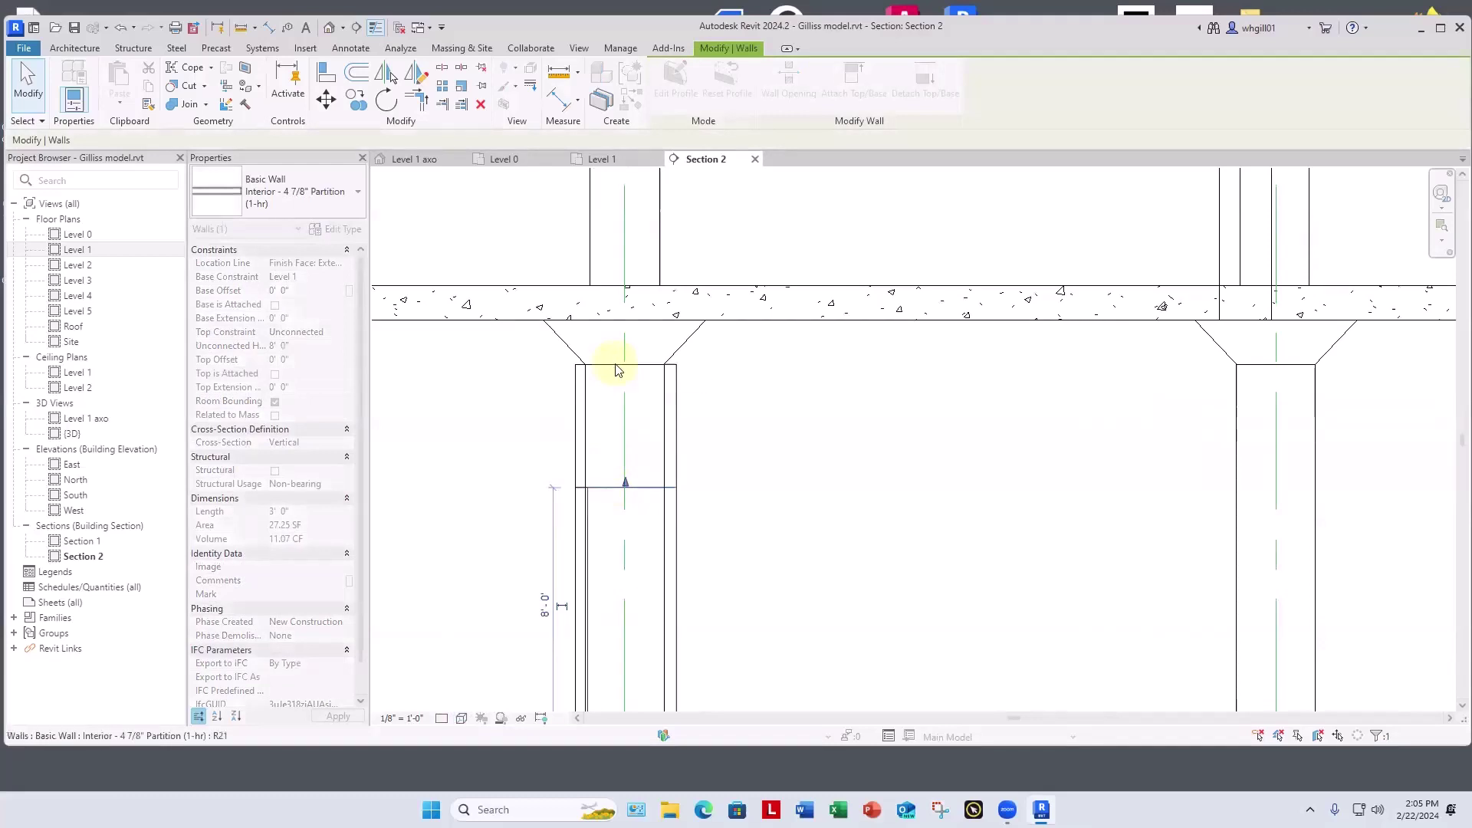
left_click_drag(626, 482, 628, 367)
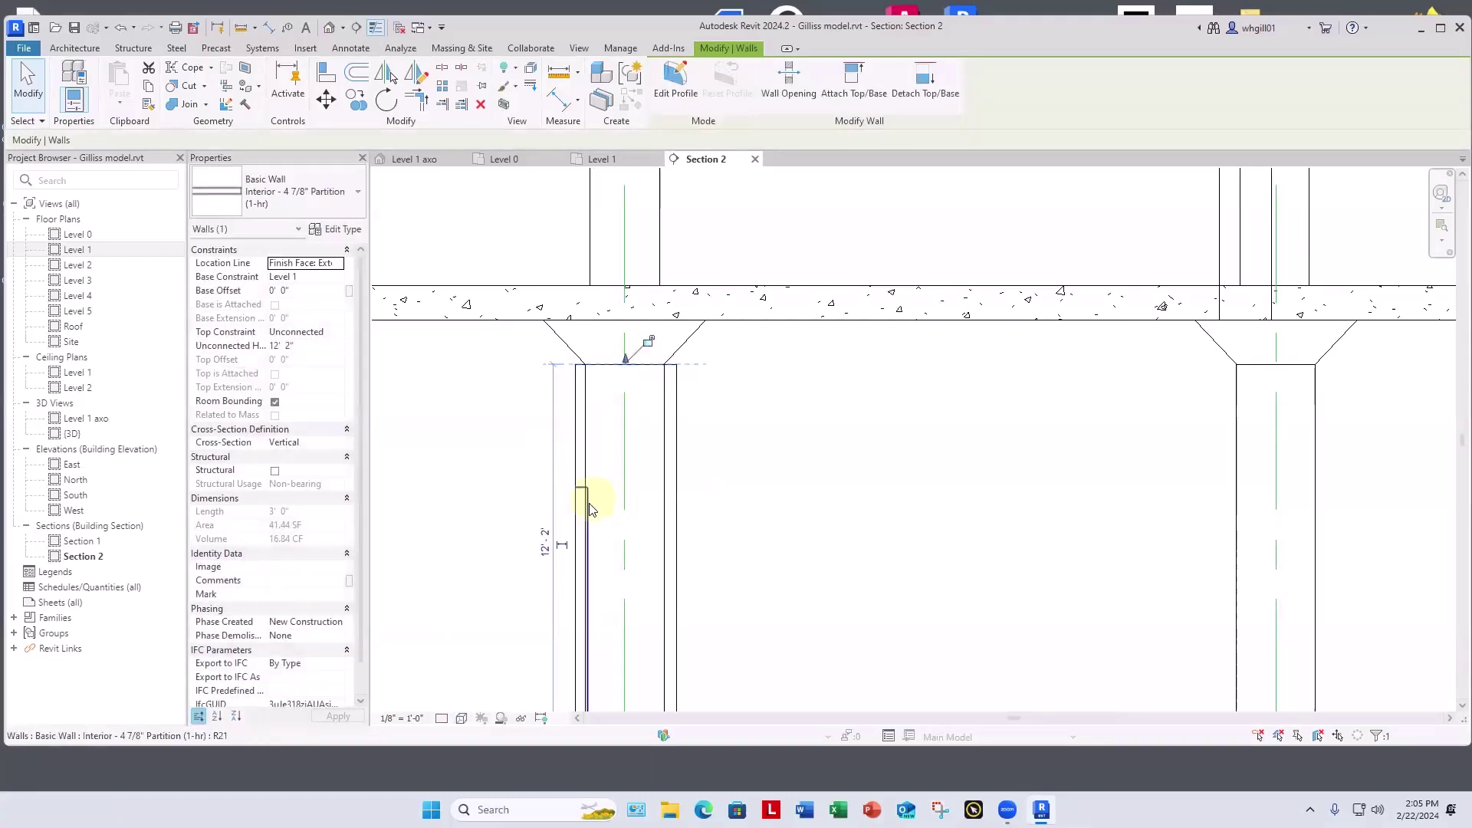
left_click(819, 422)
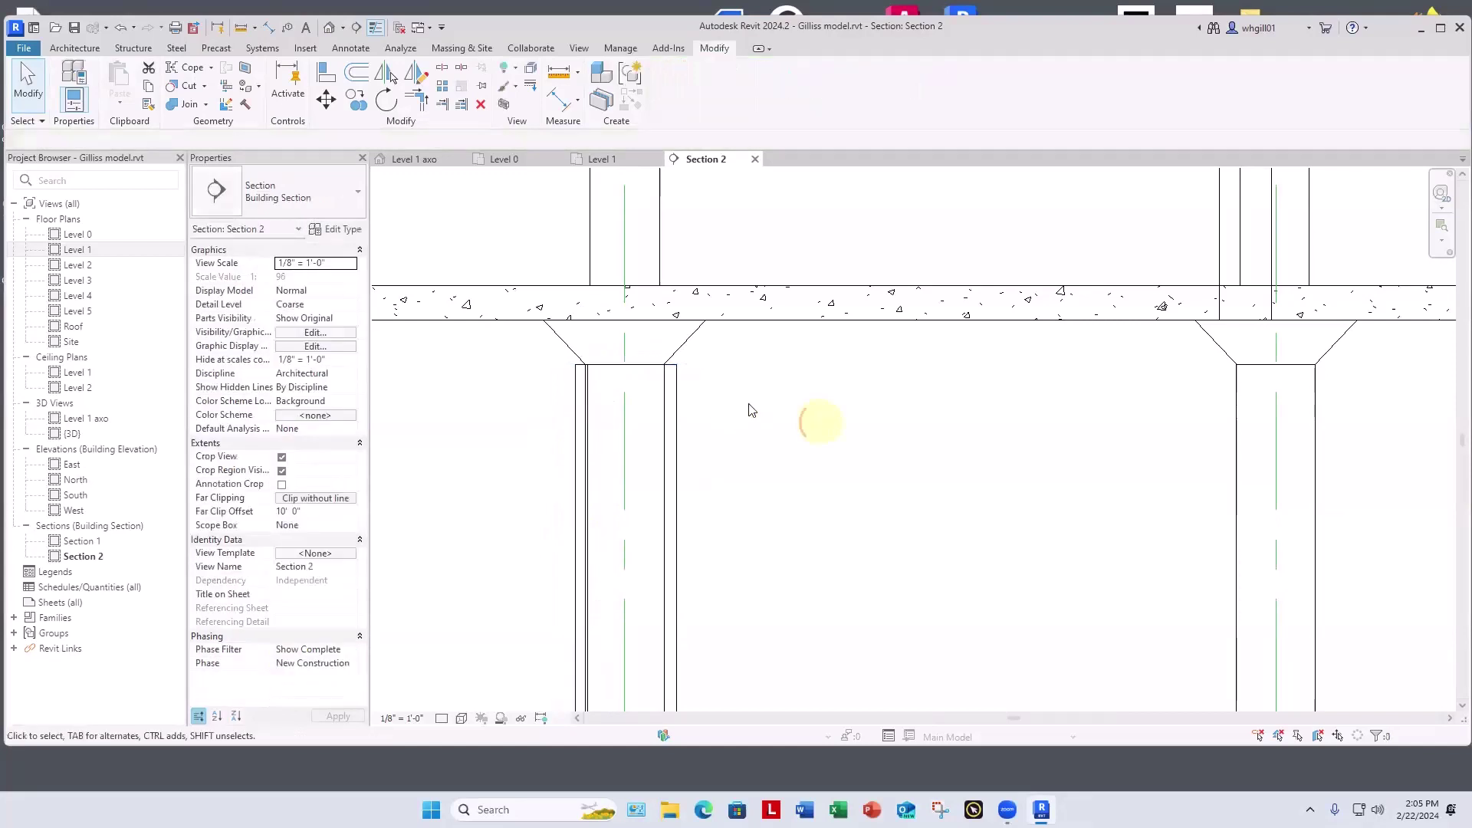
scroll(667, 383, "up", 3)
left_click(603, 329)
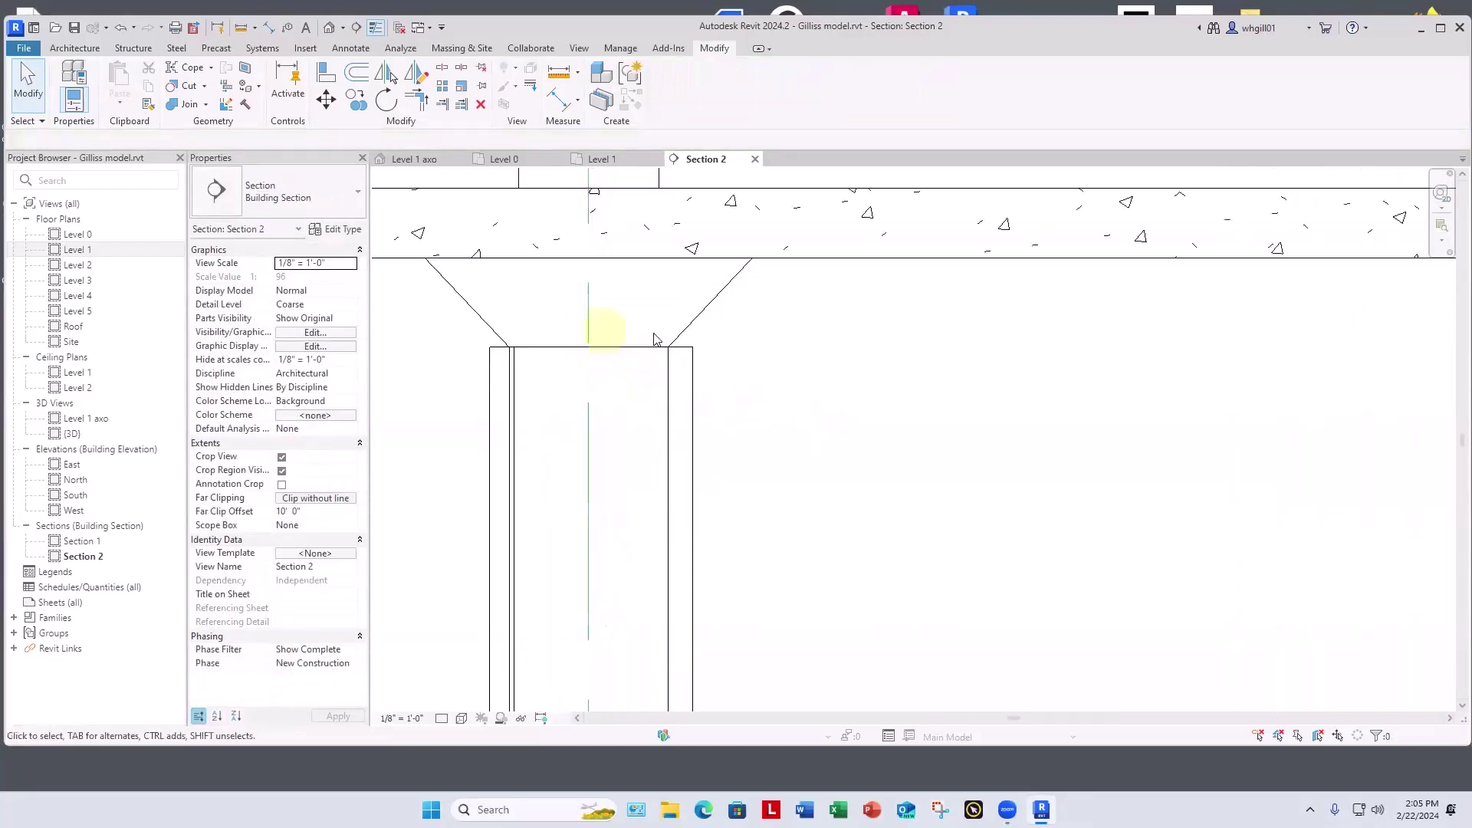
scroll(736, 342, "down", 4)
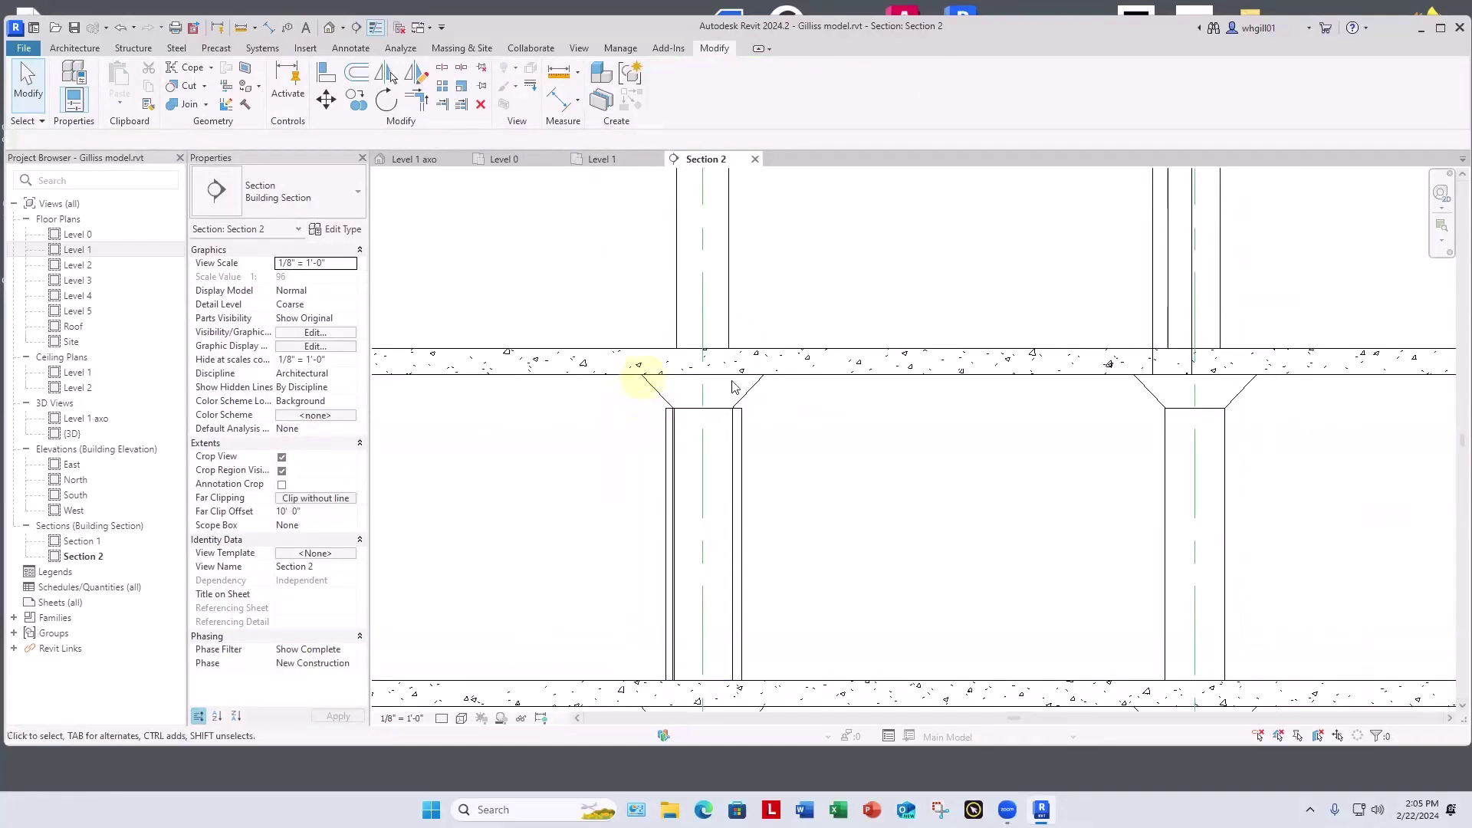
Step: In the Level 1 floor plan, start an in-place model in the Walls category named "top of column"
left_click(74, 243)
double_click(78, 250)
scroll(791, 388, "up", 4)
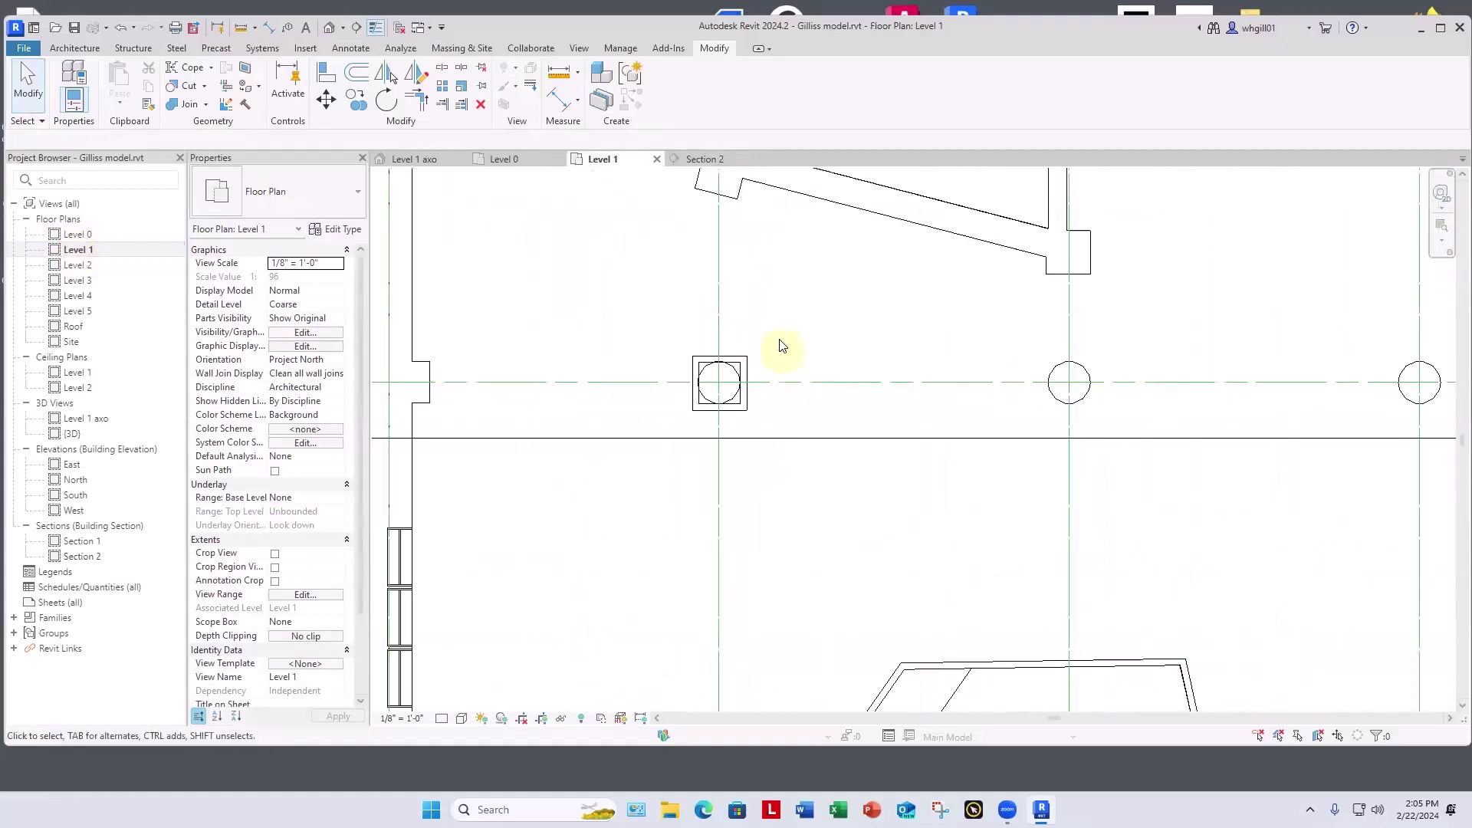
left_click(82, 48)
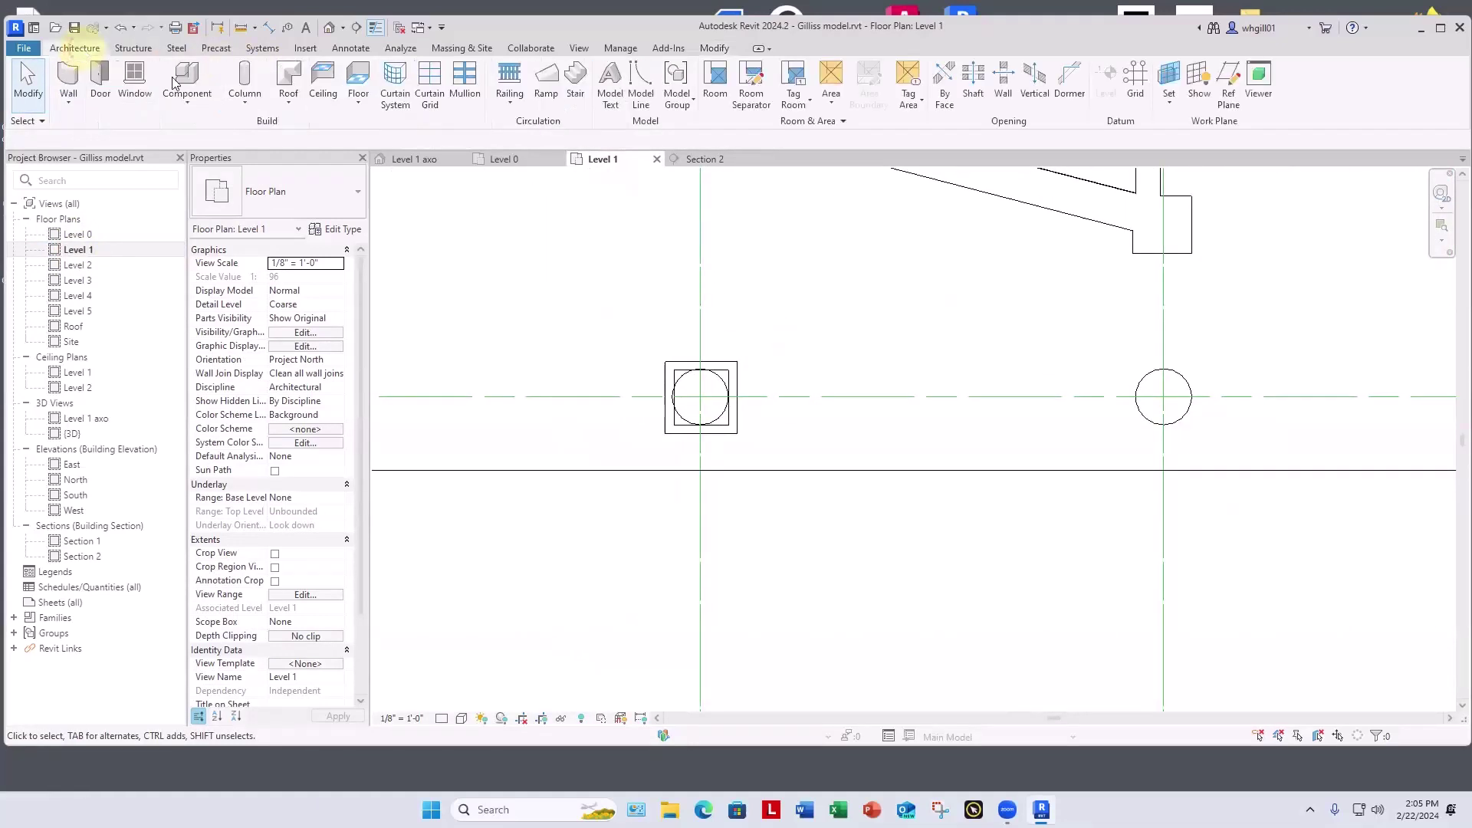
left_click(192, 104)
left_click(212, 165)
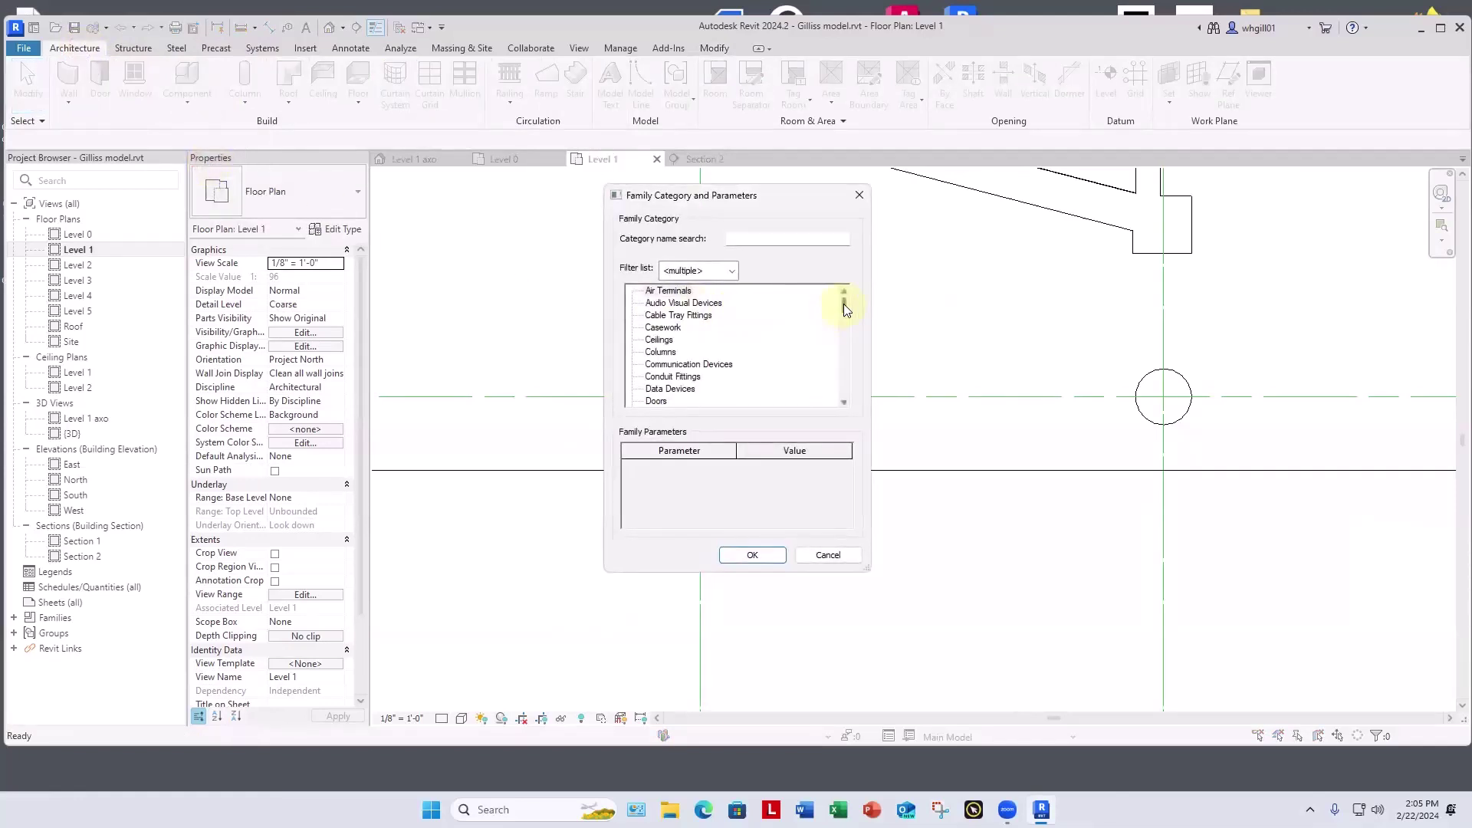
left_click_drag(844, 309, 845, 388)
left_click(656, 389)
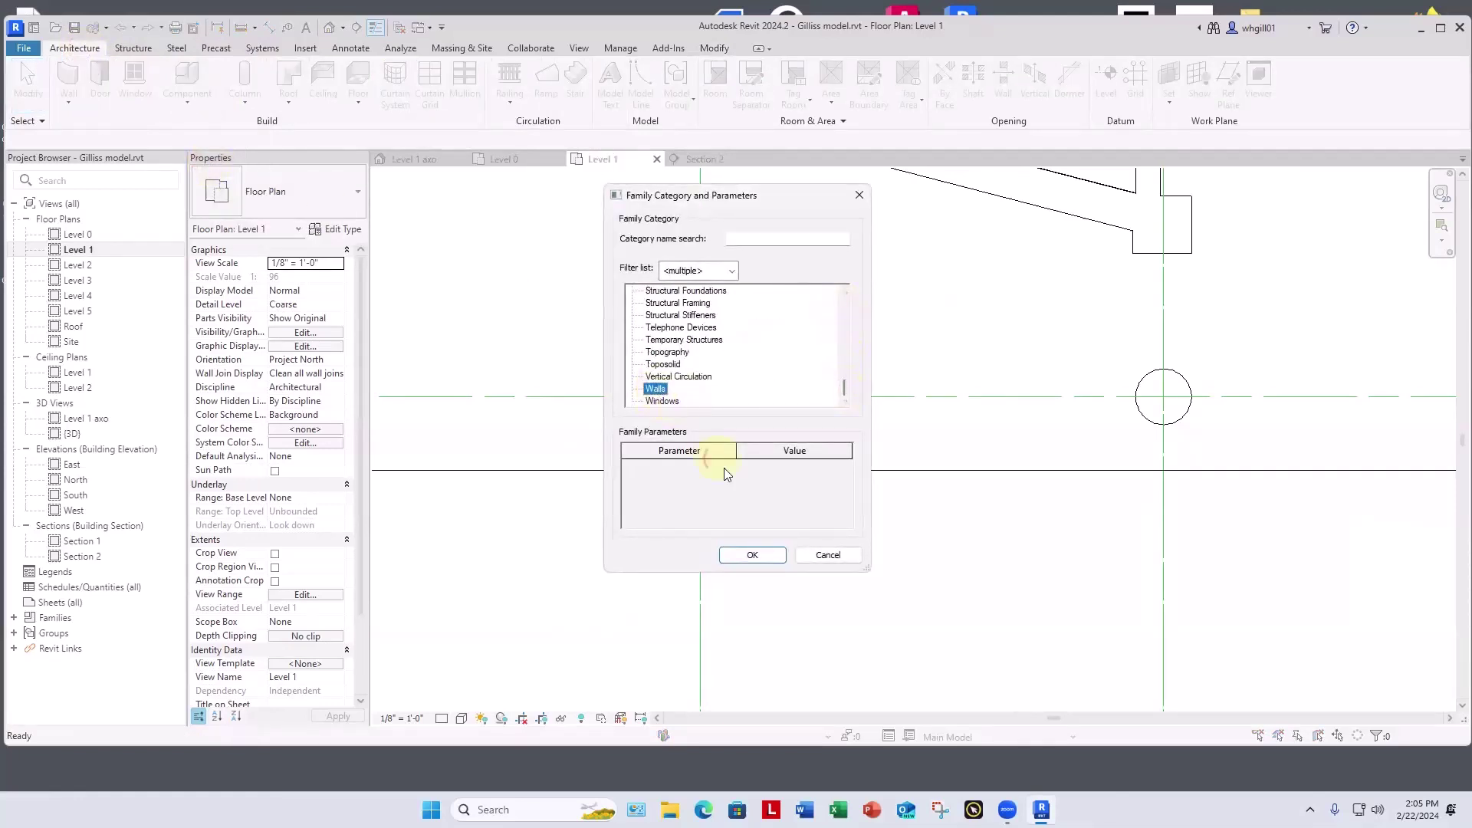
left_click(752, 555)
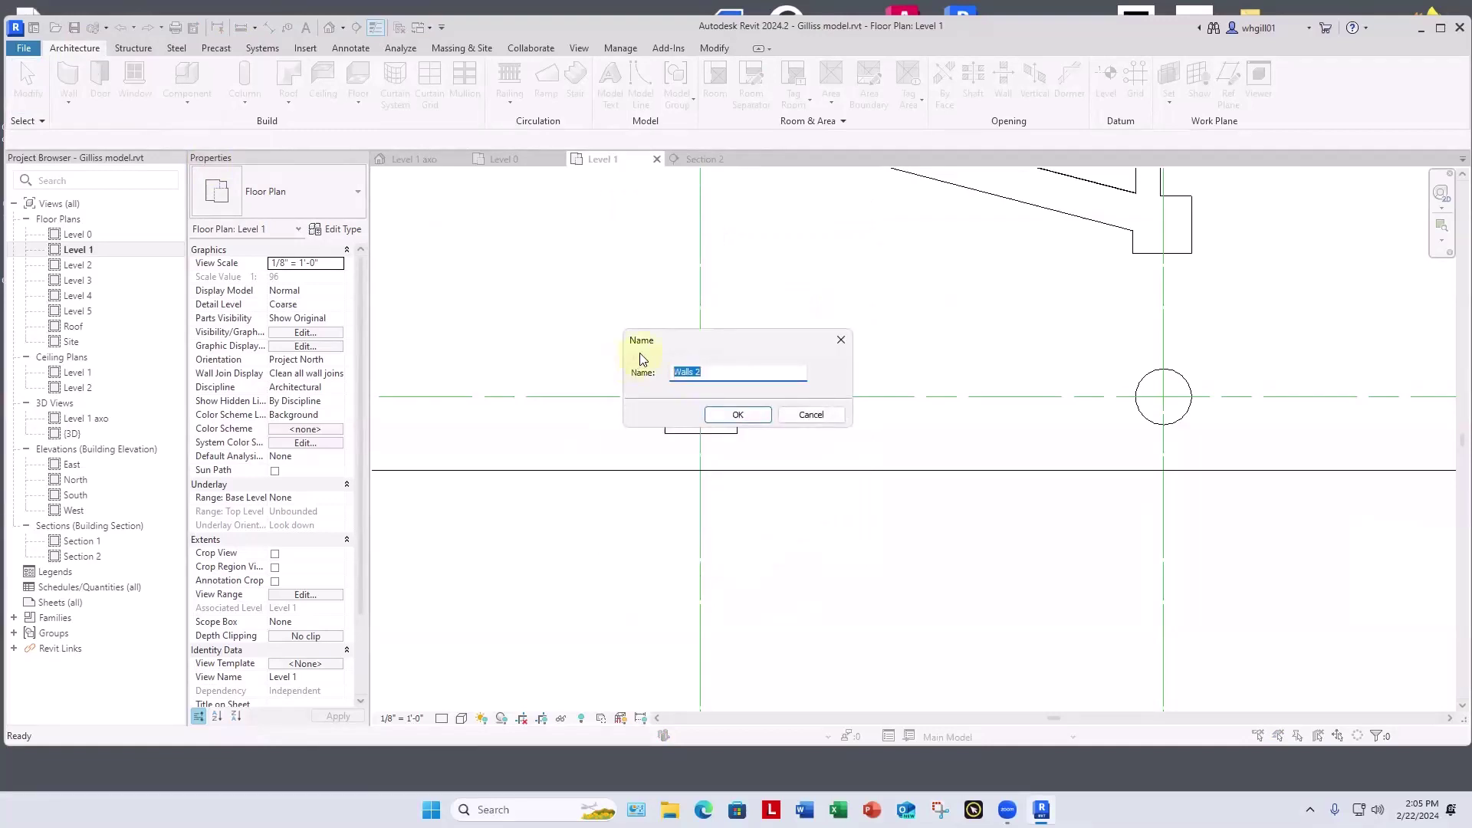
type("top of")
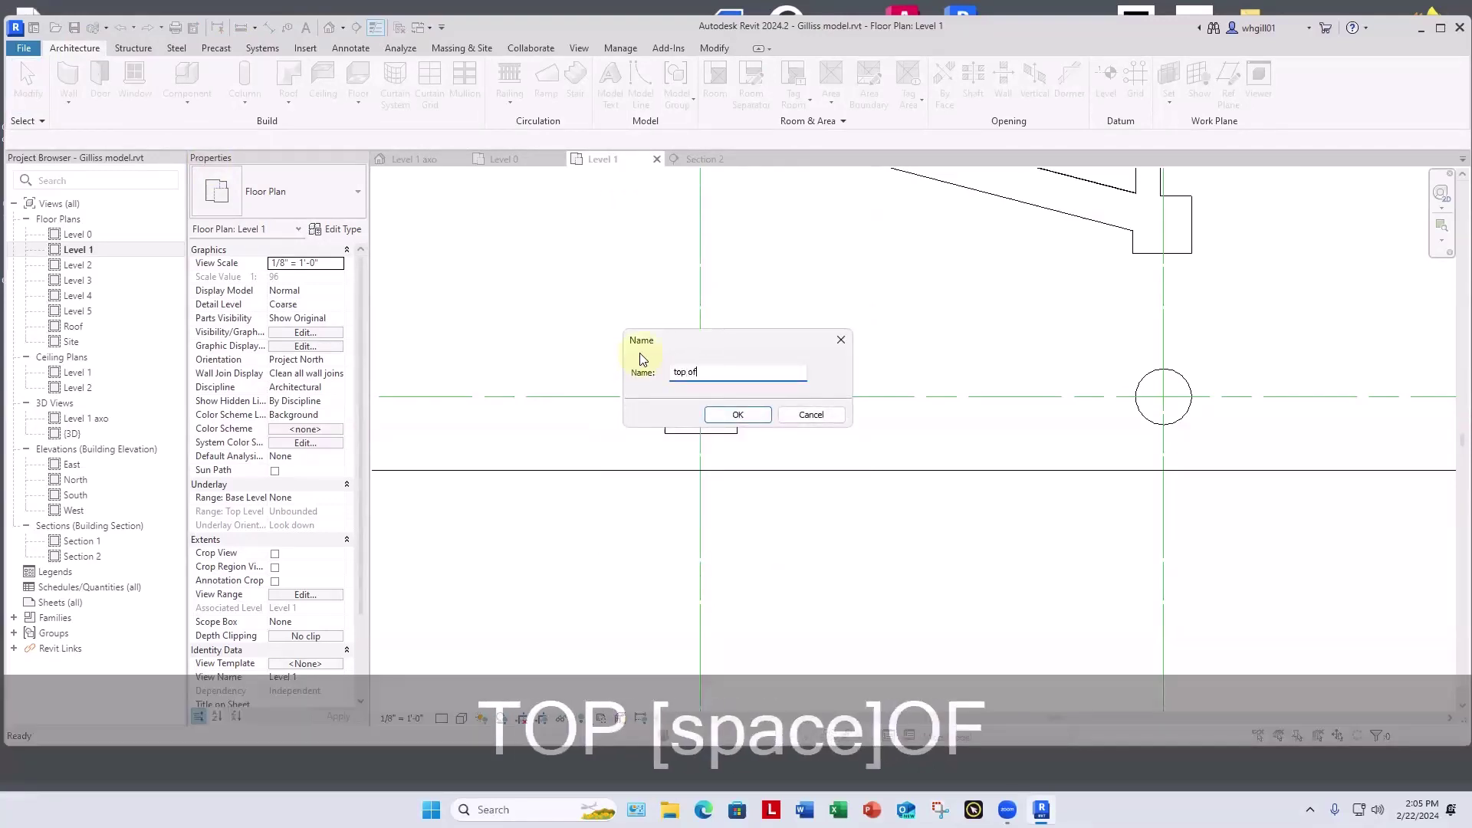
type(" column")
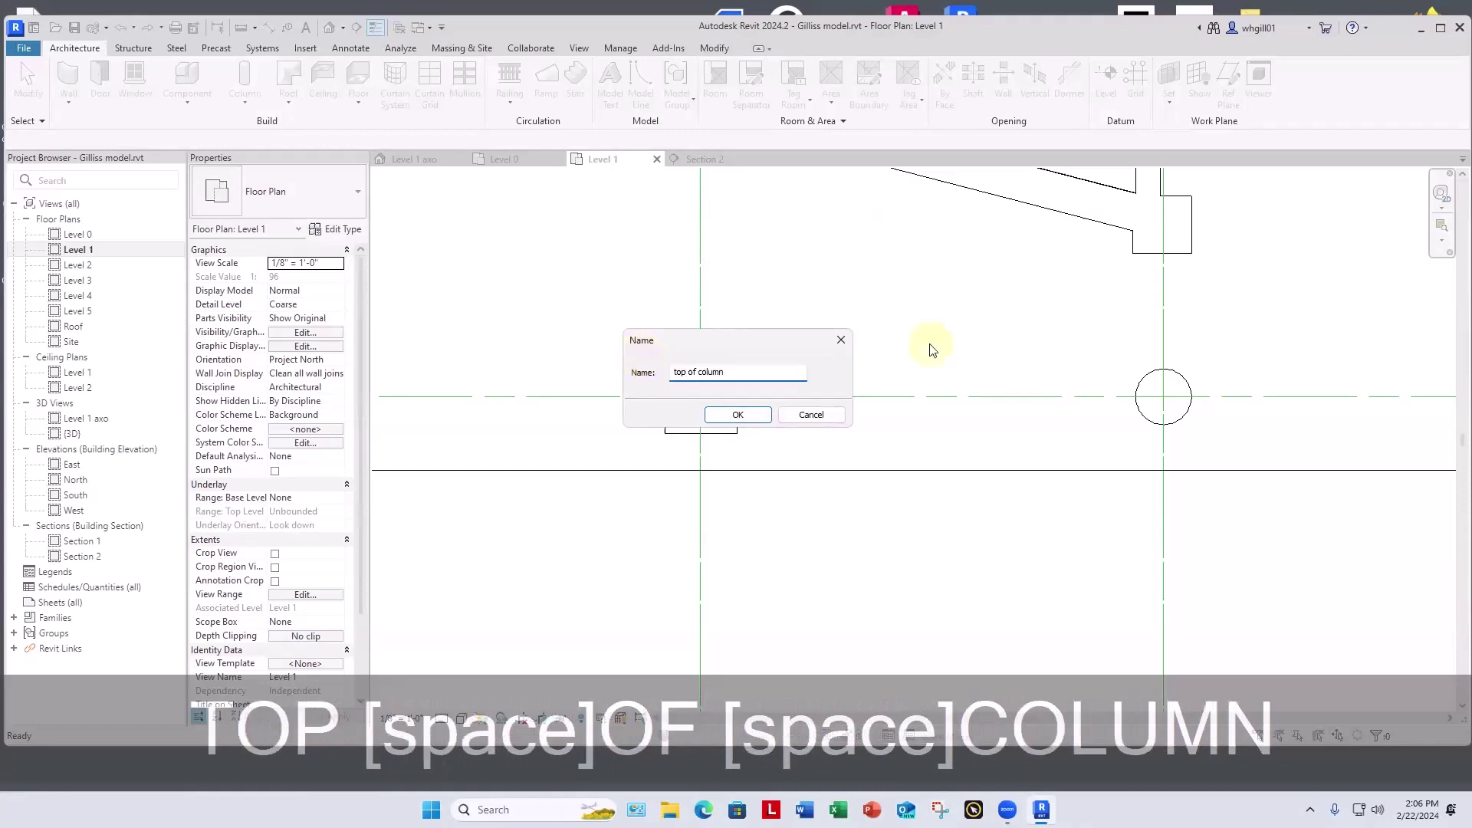
left_click(736, 417)
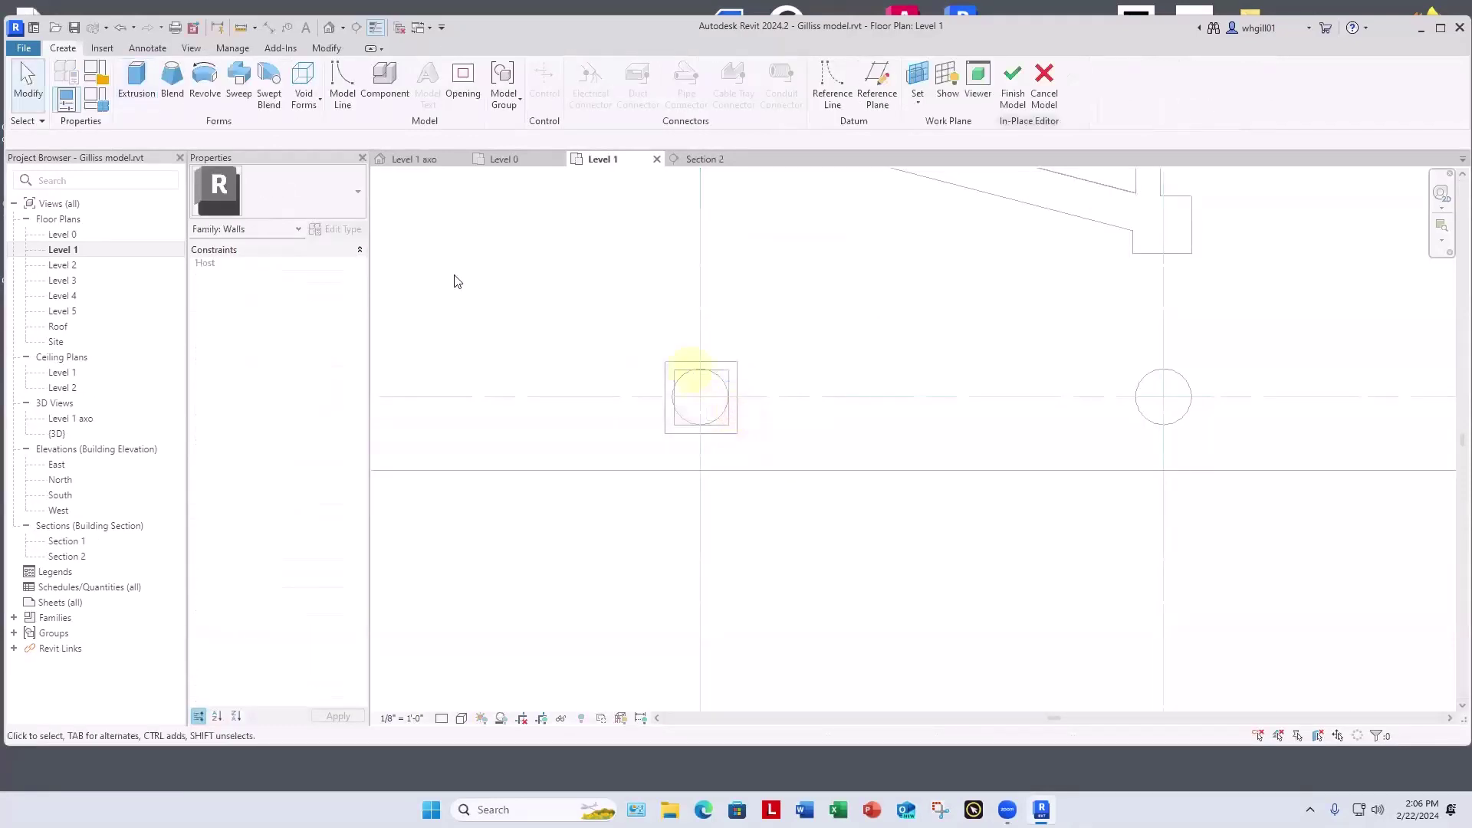
Step: Start a solid blend and sketch its rectangular base along the outer faces of the column enclosure
left_click(173, 90)
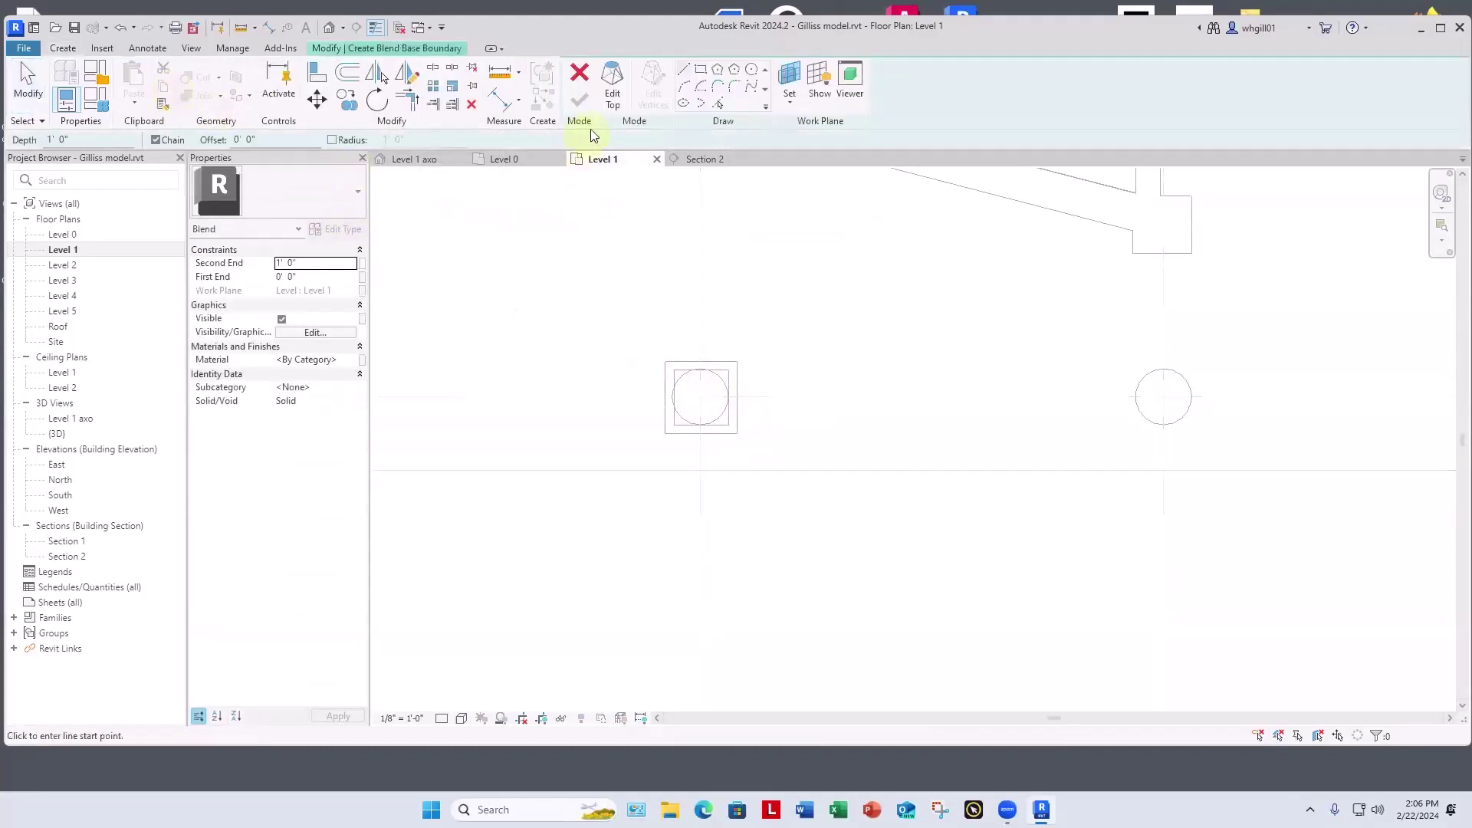
left_click(701, 70)
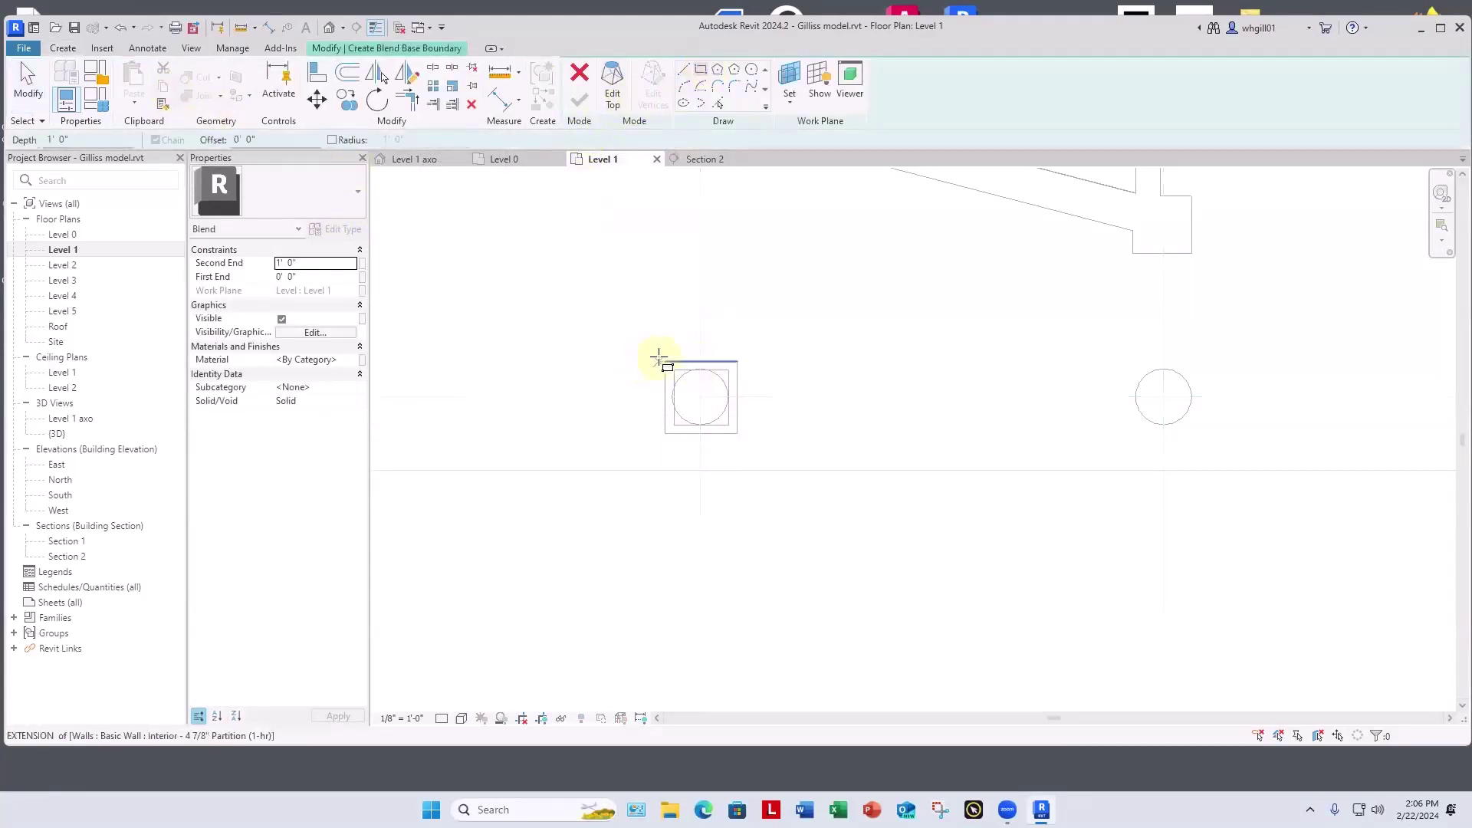
left_click(665, 361)
left_click(734, 431)
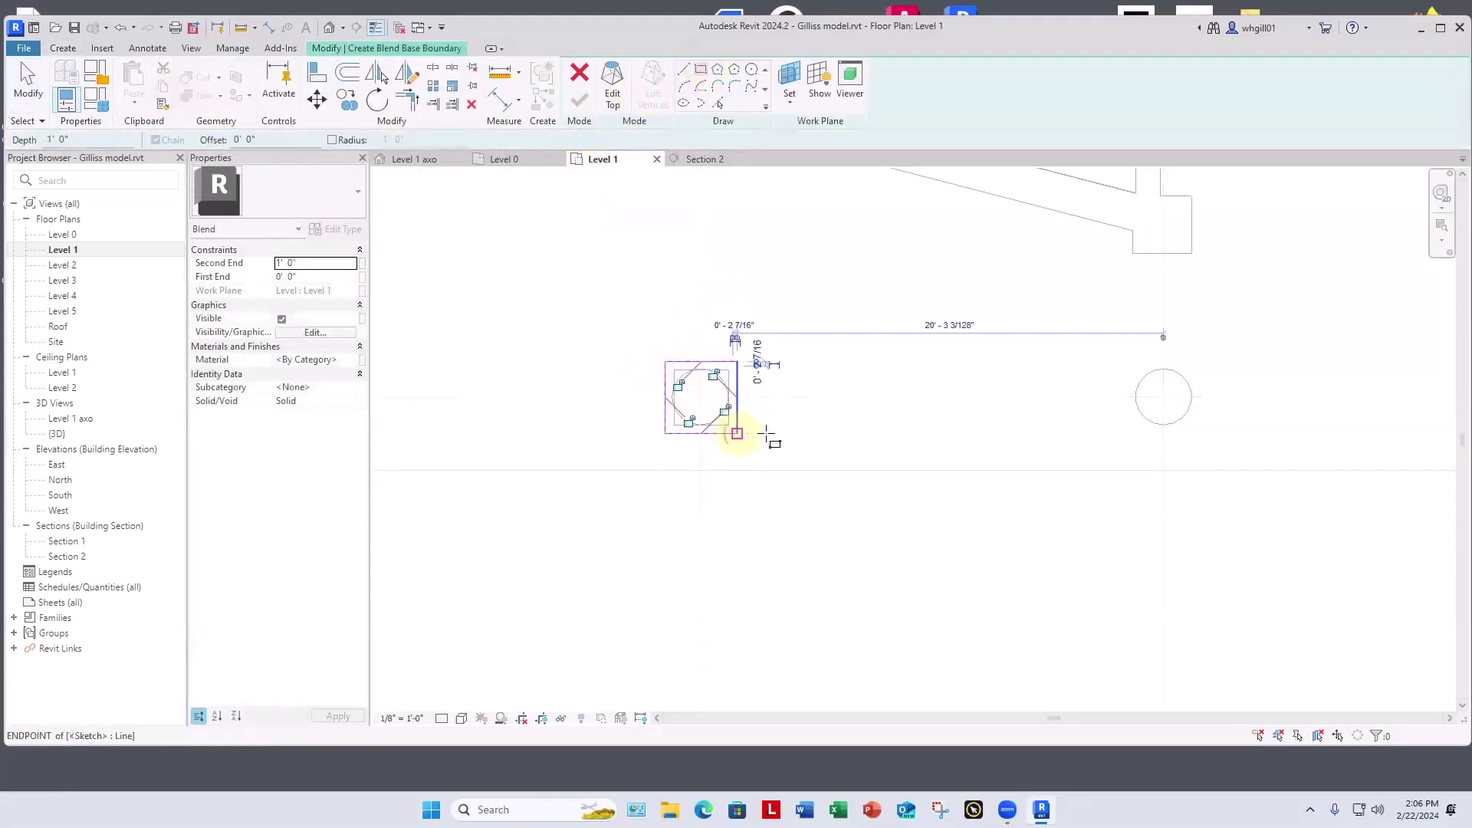
key("Escape")
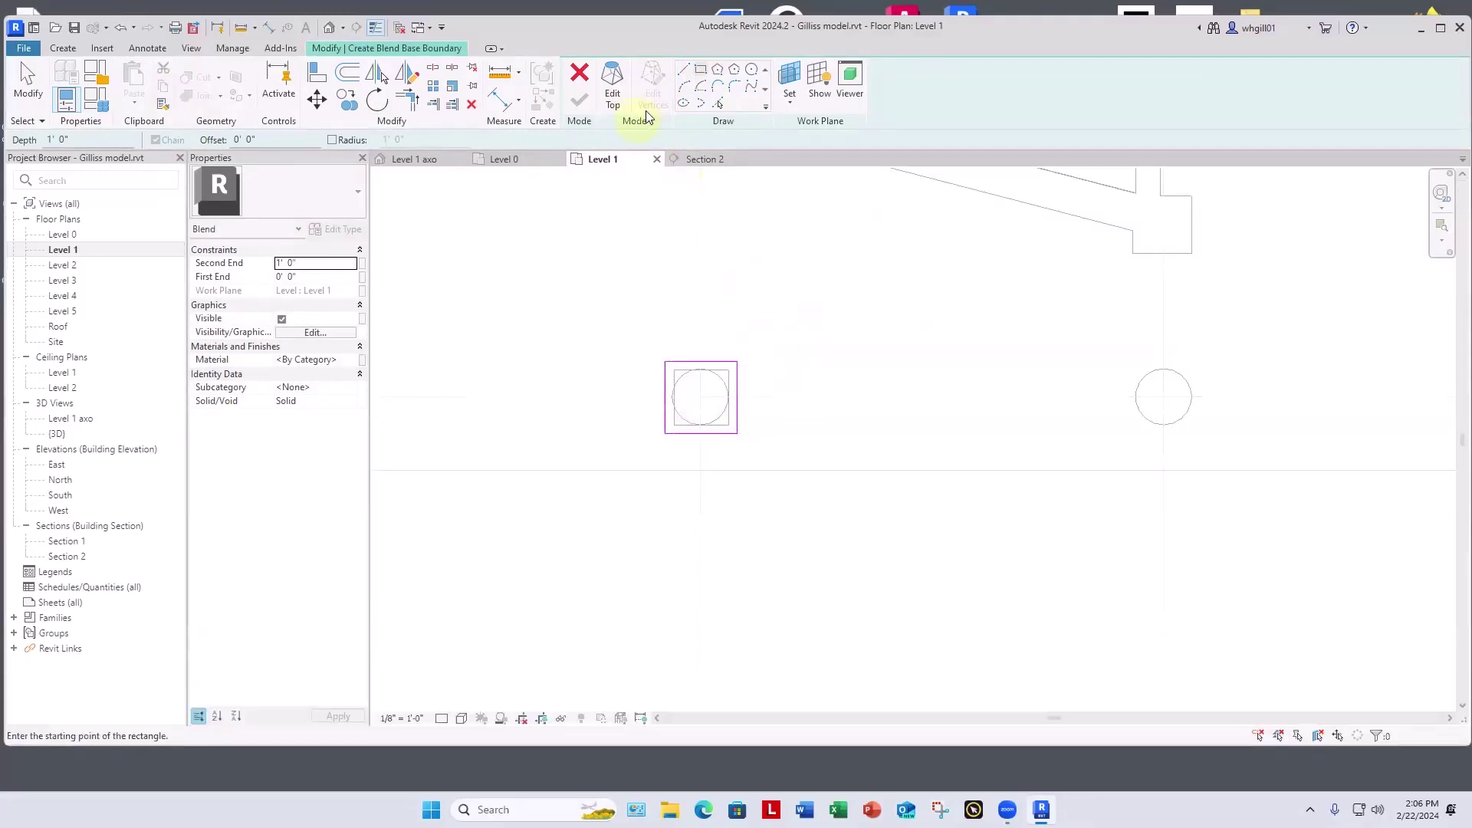
Step: Sketch the blend's top boundary offset 1' outward from the enclosure's four outer wall faces, and finish the in-place model
left_click(613, 82)
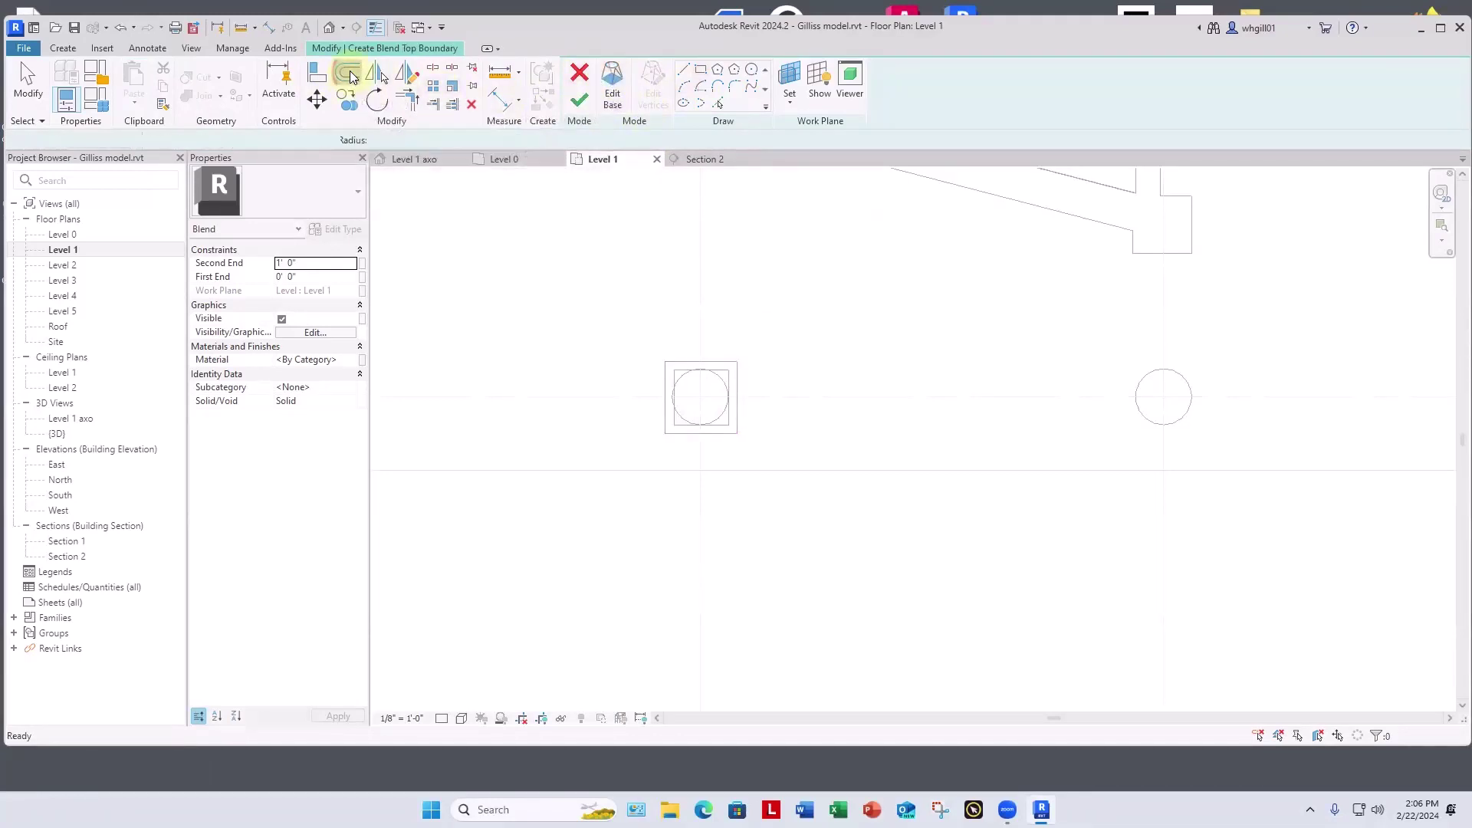
left_click(349, 74)
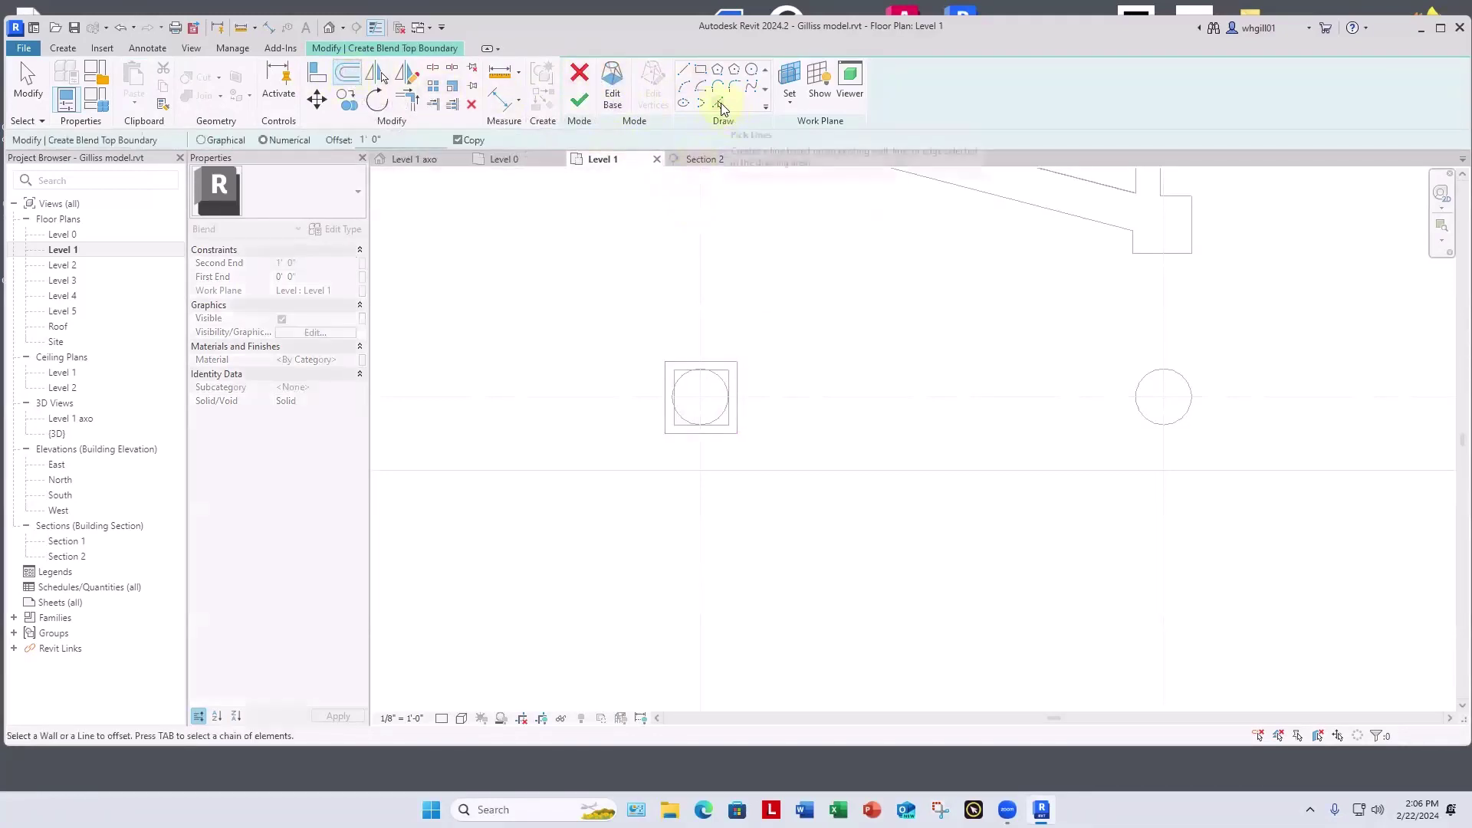
left_click(721, 105)
left_click(169, 139)
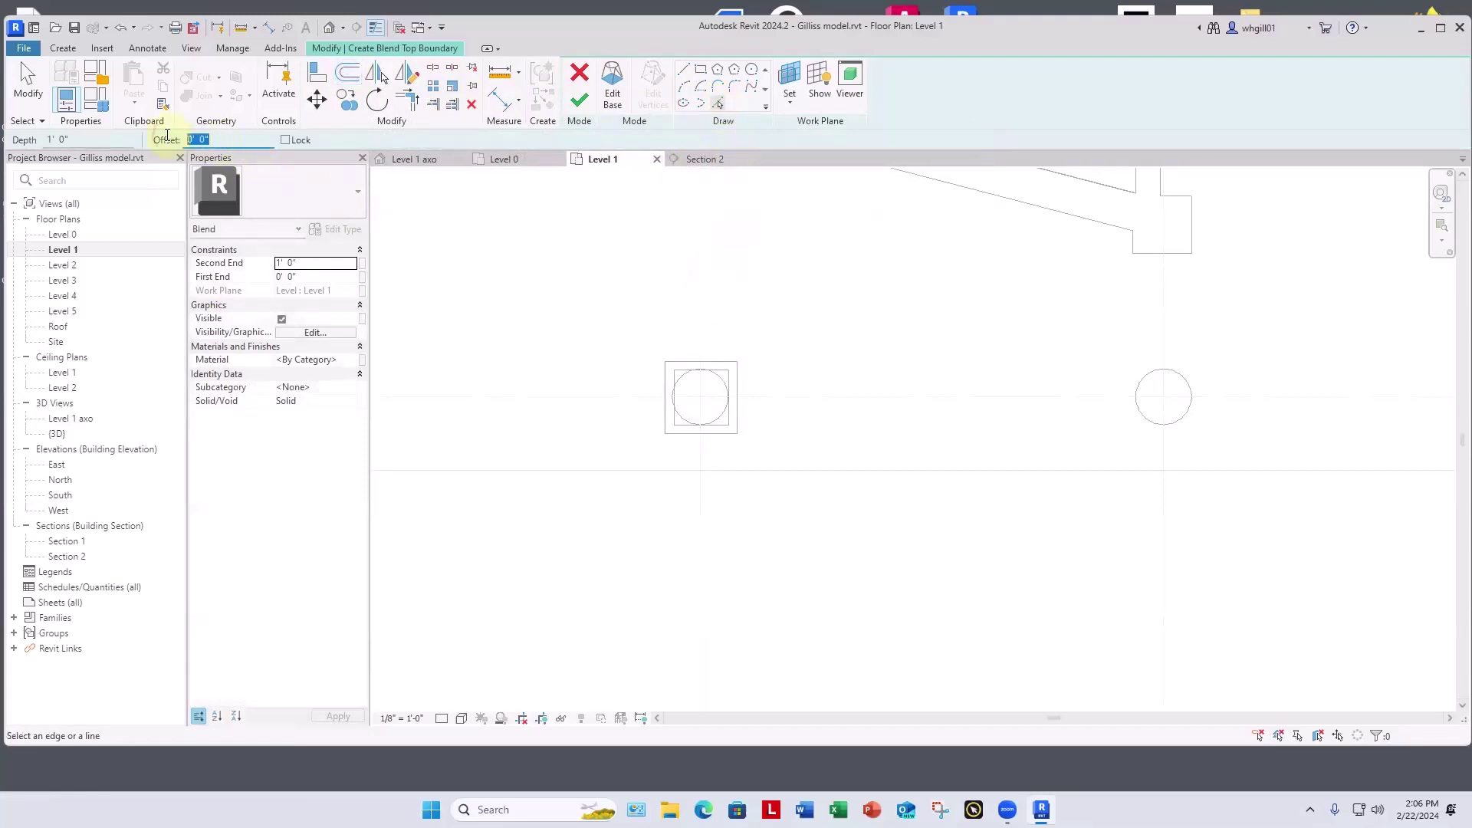
type("1")
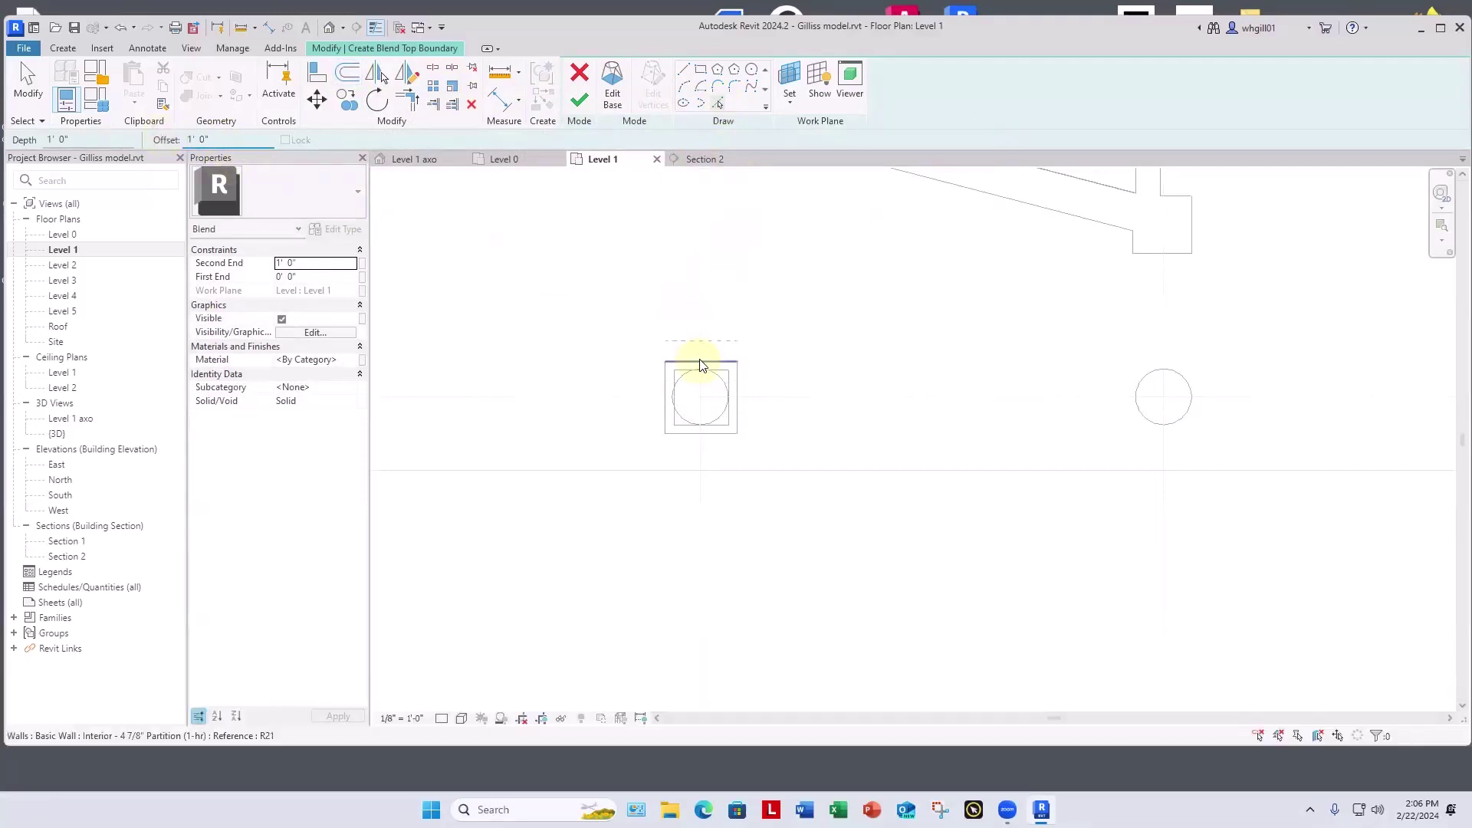
left_click(701, 361)
left_click(737, 389)
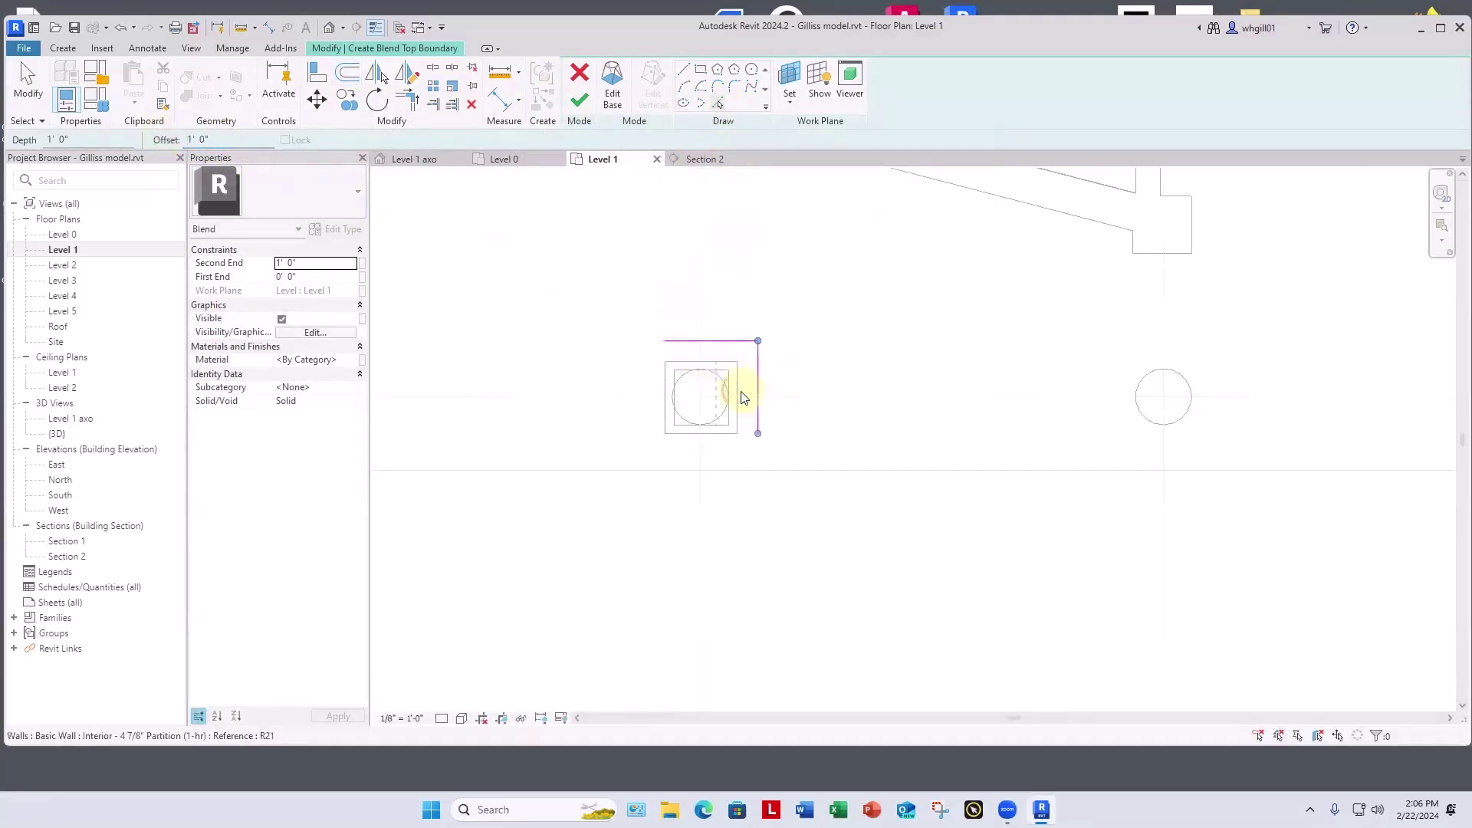
left_click(706, 437)
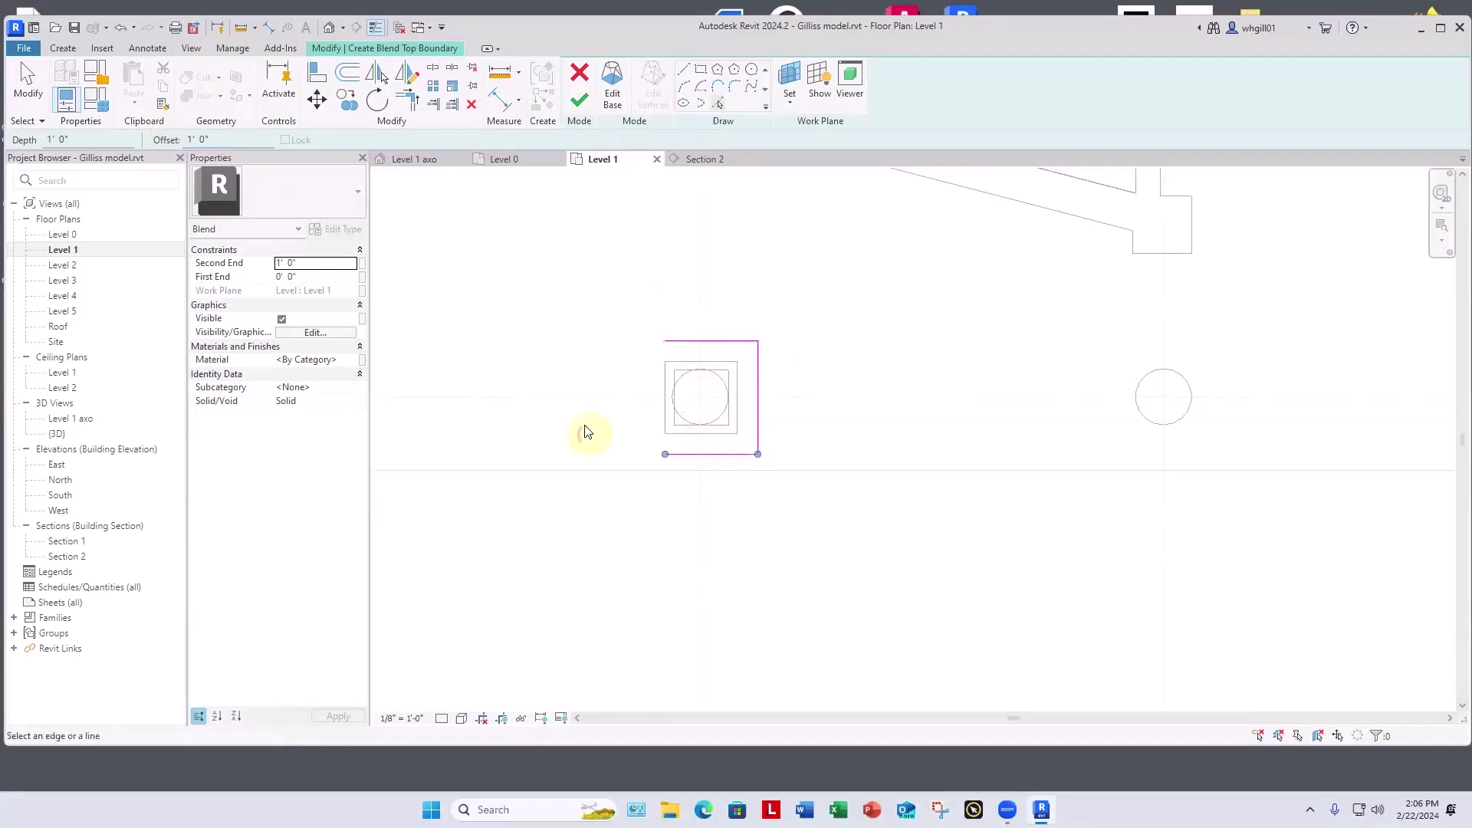
left_click(666, 404)
left_click(581, 102)
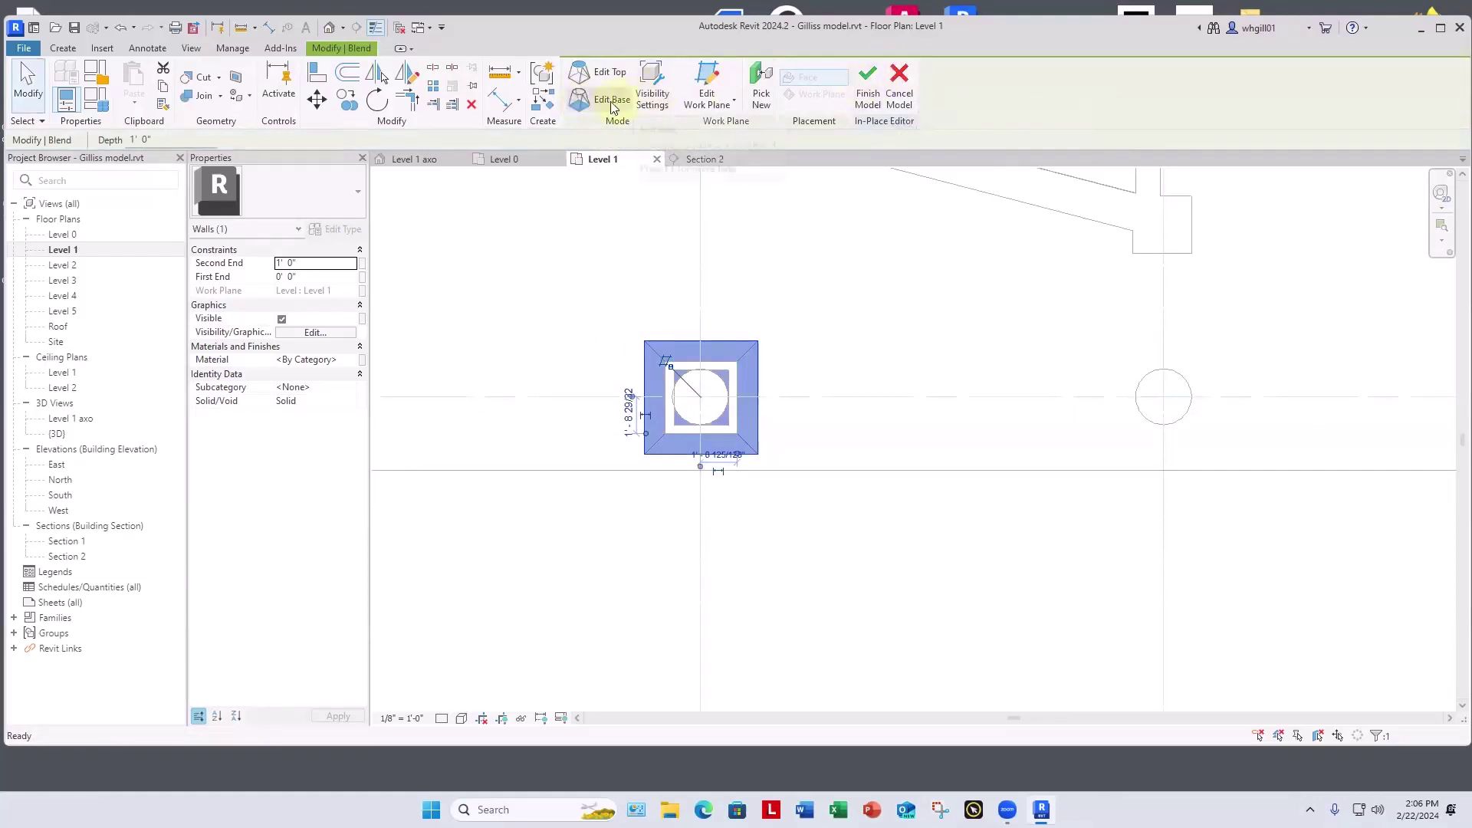
left_click(869, 97)
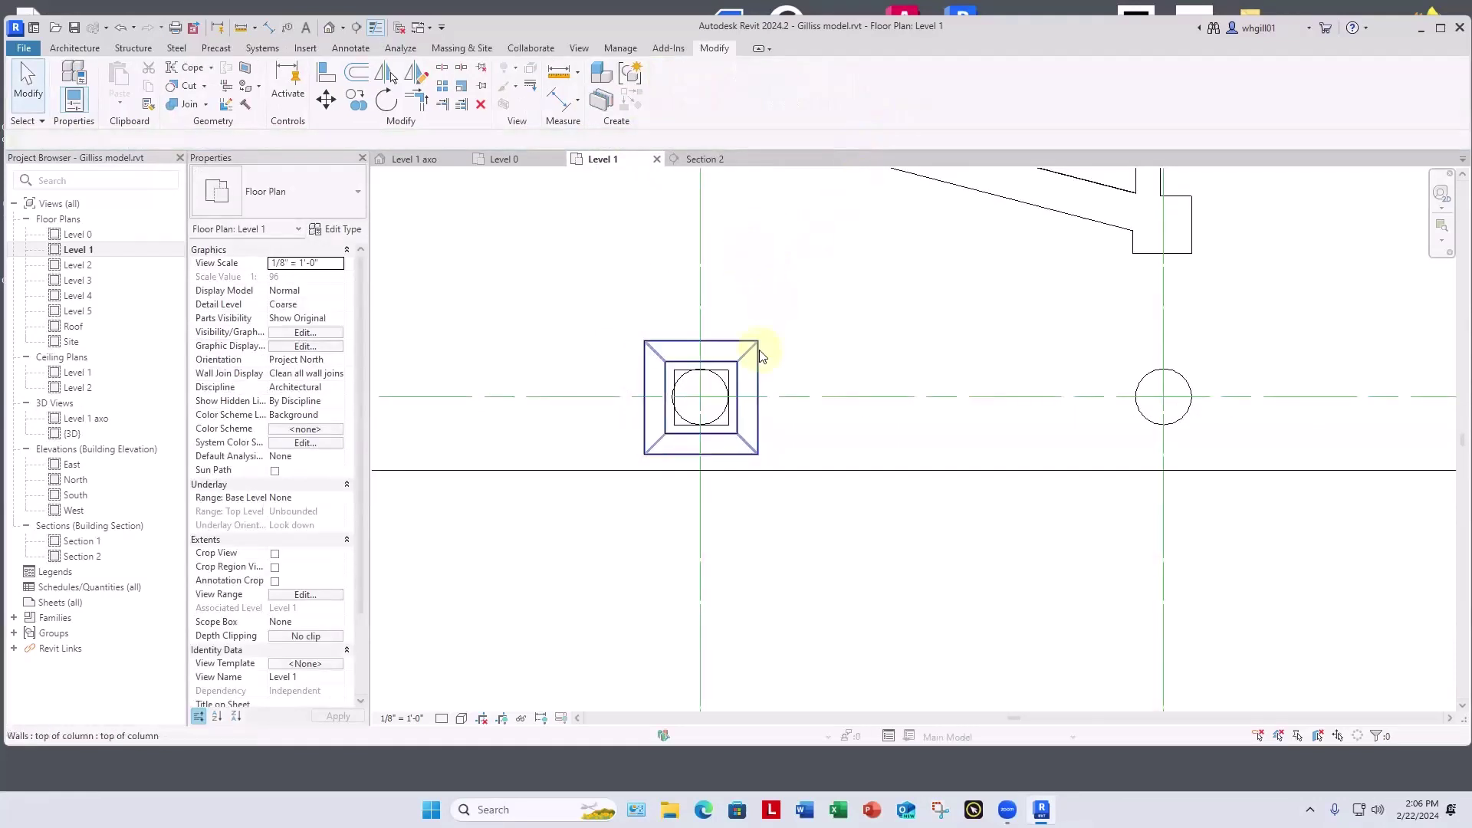
Step: In Section 2, stretch the blend's top up to the slab's underside and raise its base to the top of the enclosure walls
left_click(700, 159)
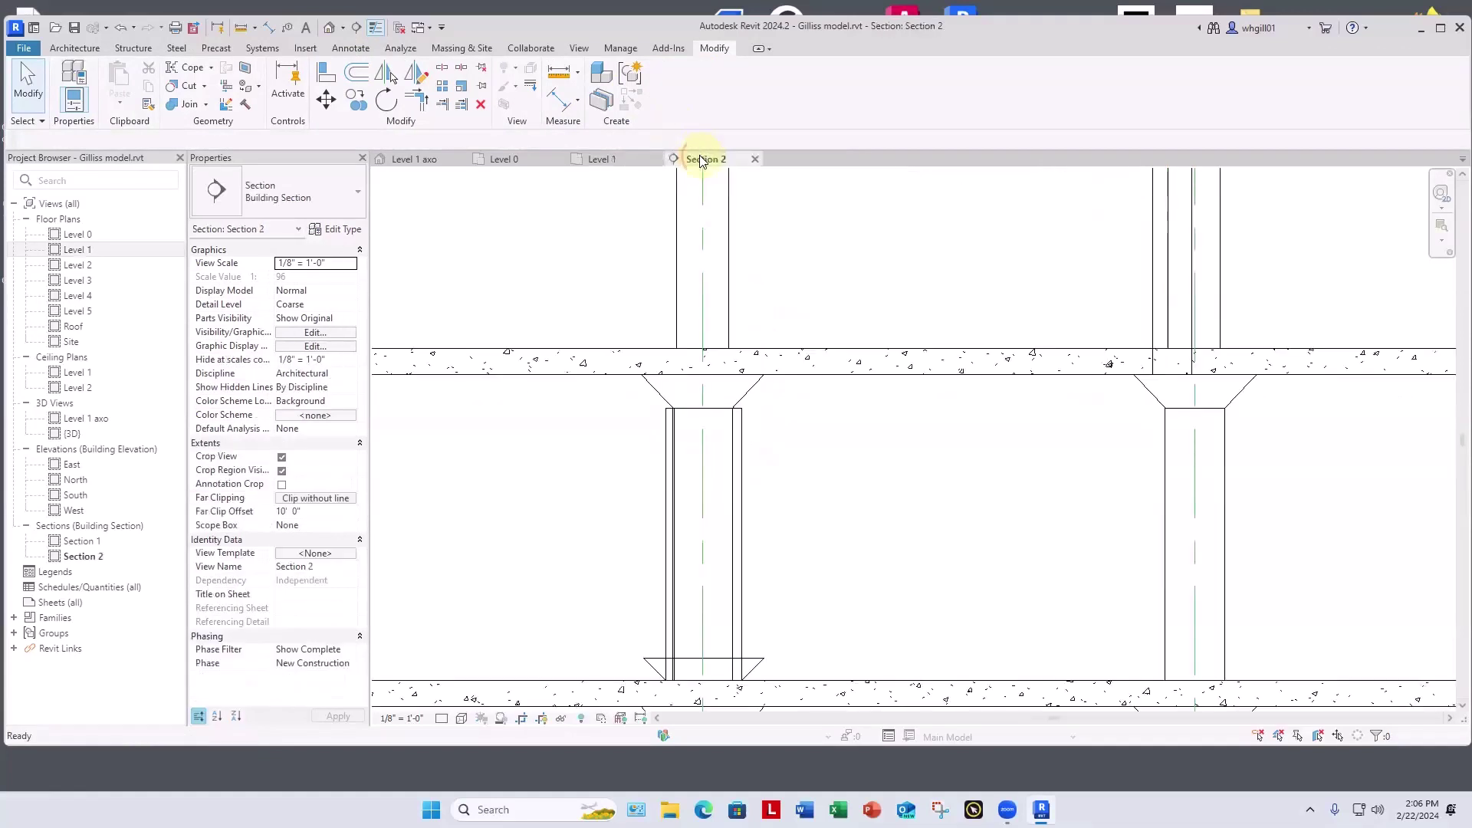
left_click(709, 661)
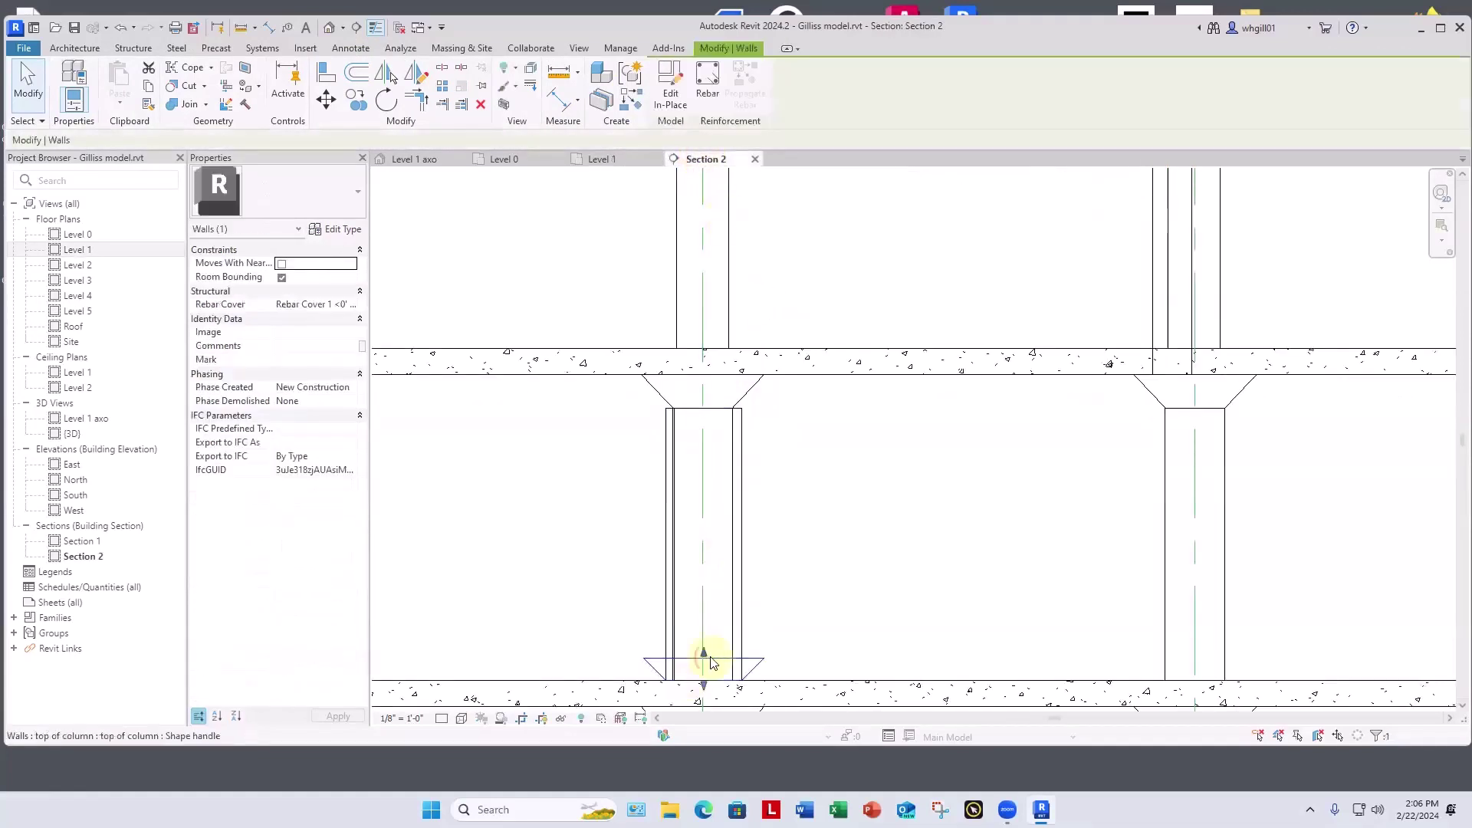
left_click_drag(703, 652, 704, 373)
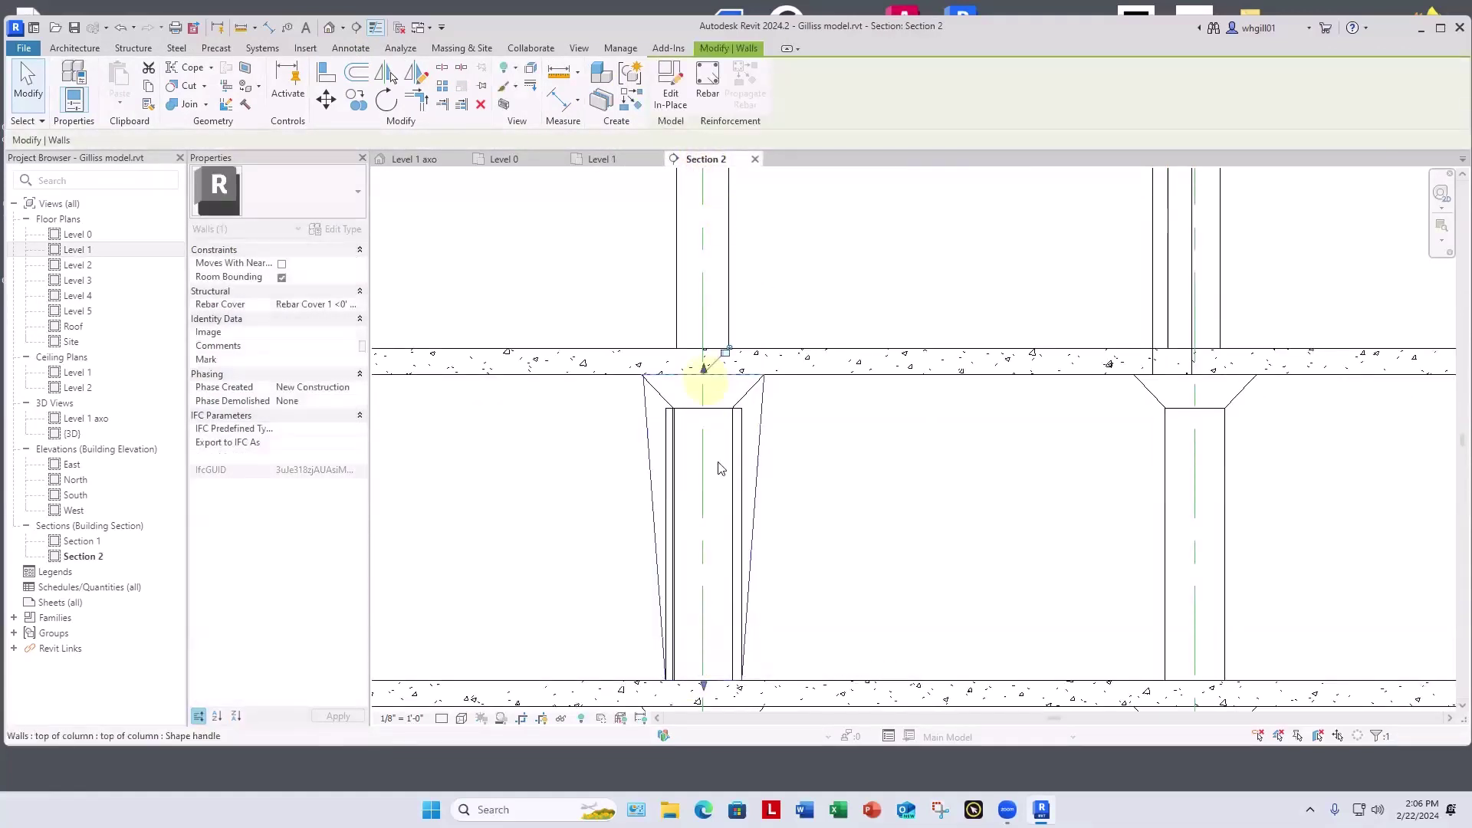
left_click_drag(703, 683, 706, 411)
left_click(859, 478)
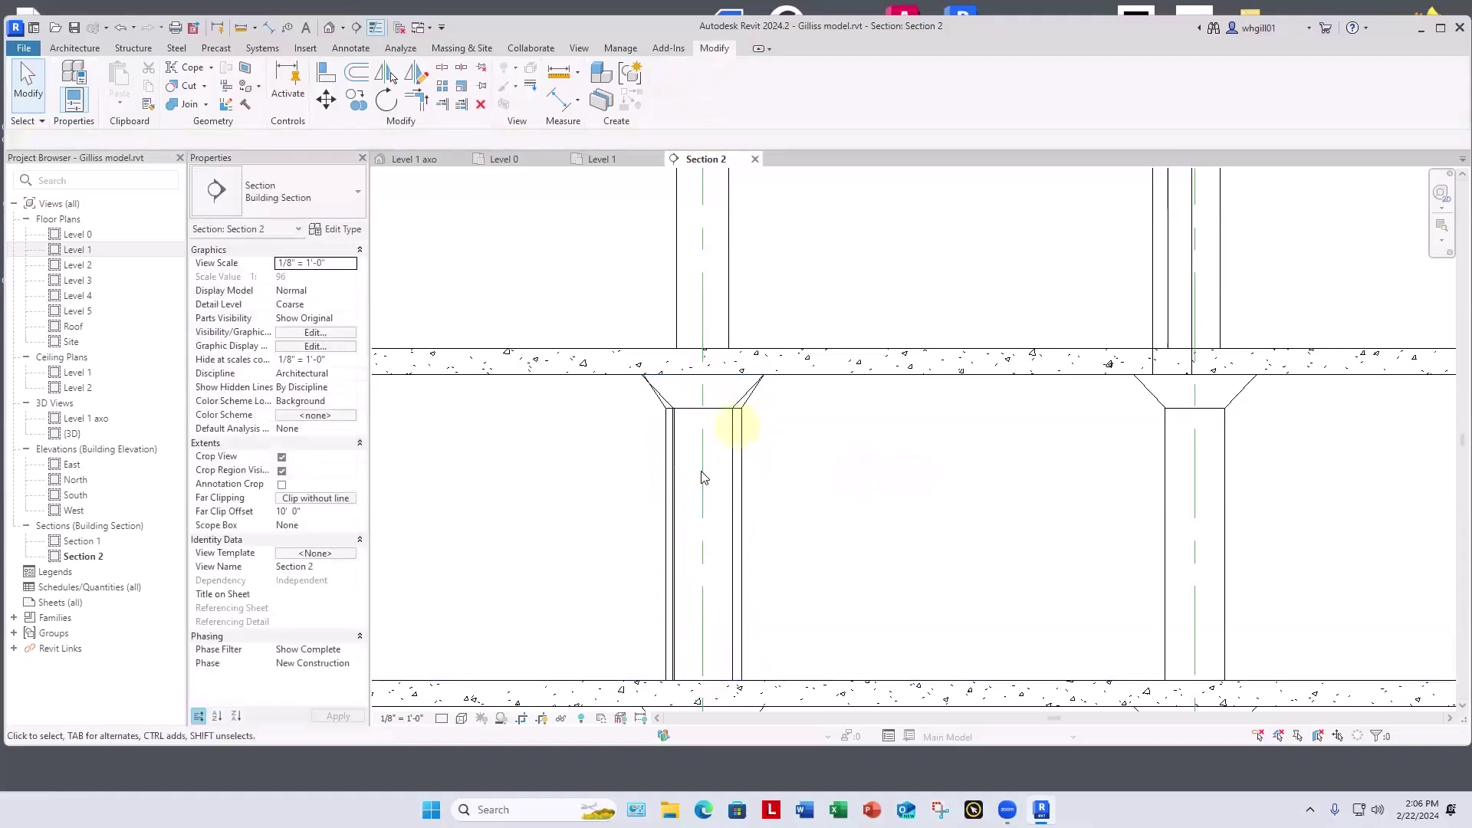
Step: Set the Section 2 view's visual style to Hidden Line and check the boxed column against the neighbouring columns
left_click(441, 719)
left_click(526, 641)
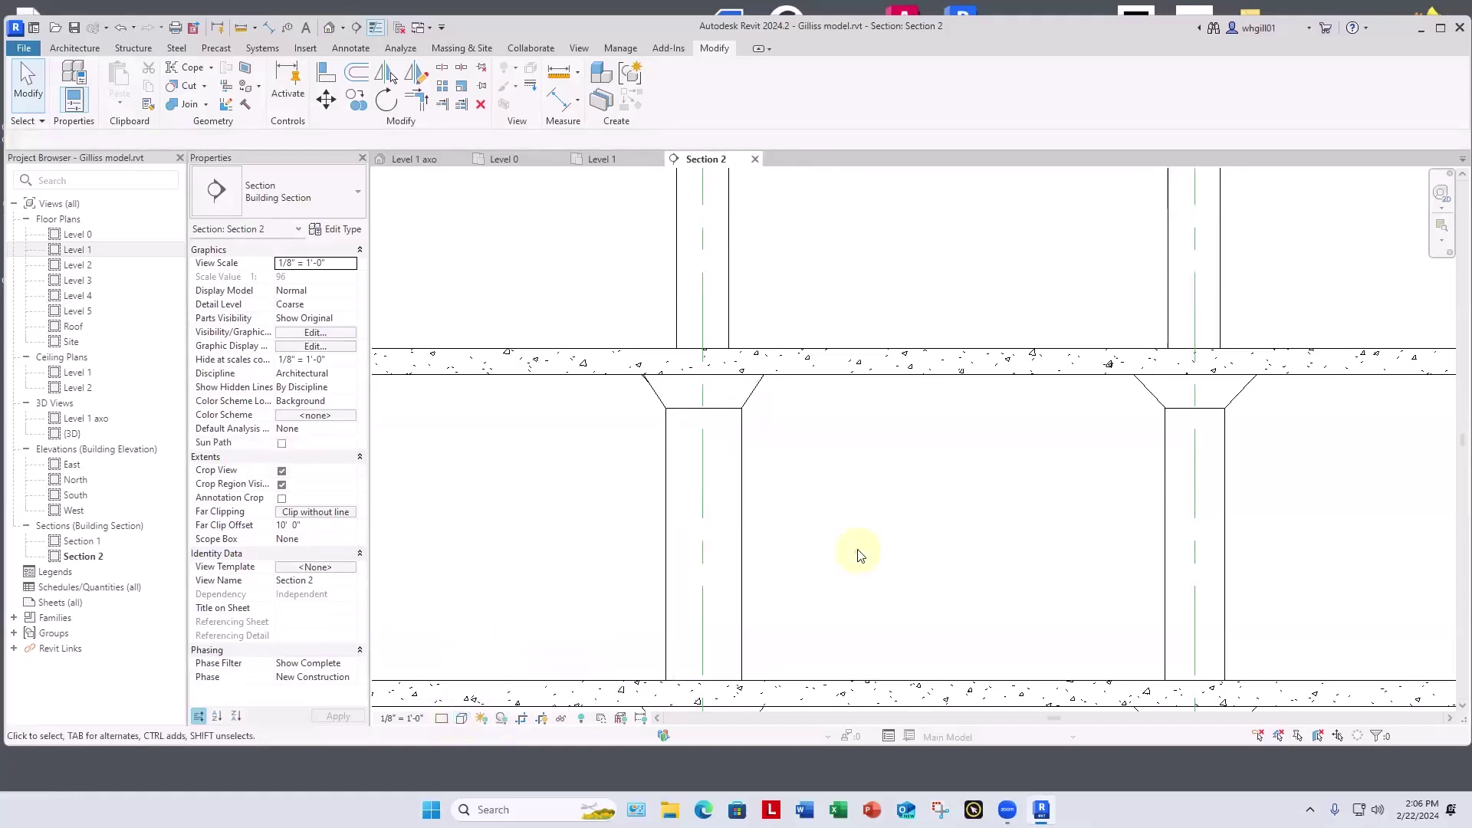
scroll(855, 552, "down", 3)
scroll(815, 505, "up", 1)
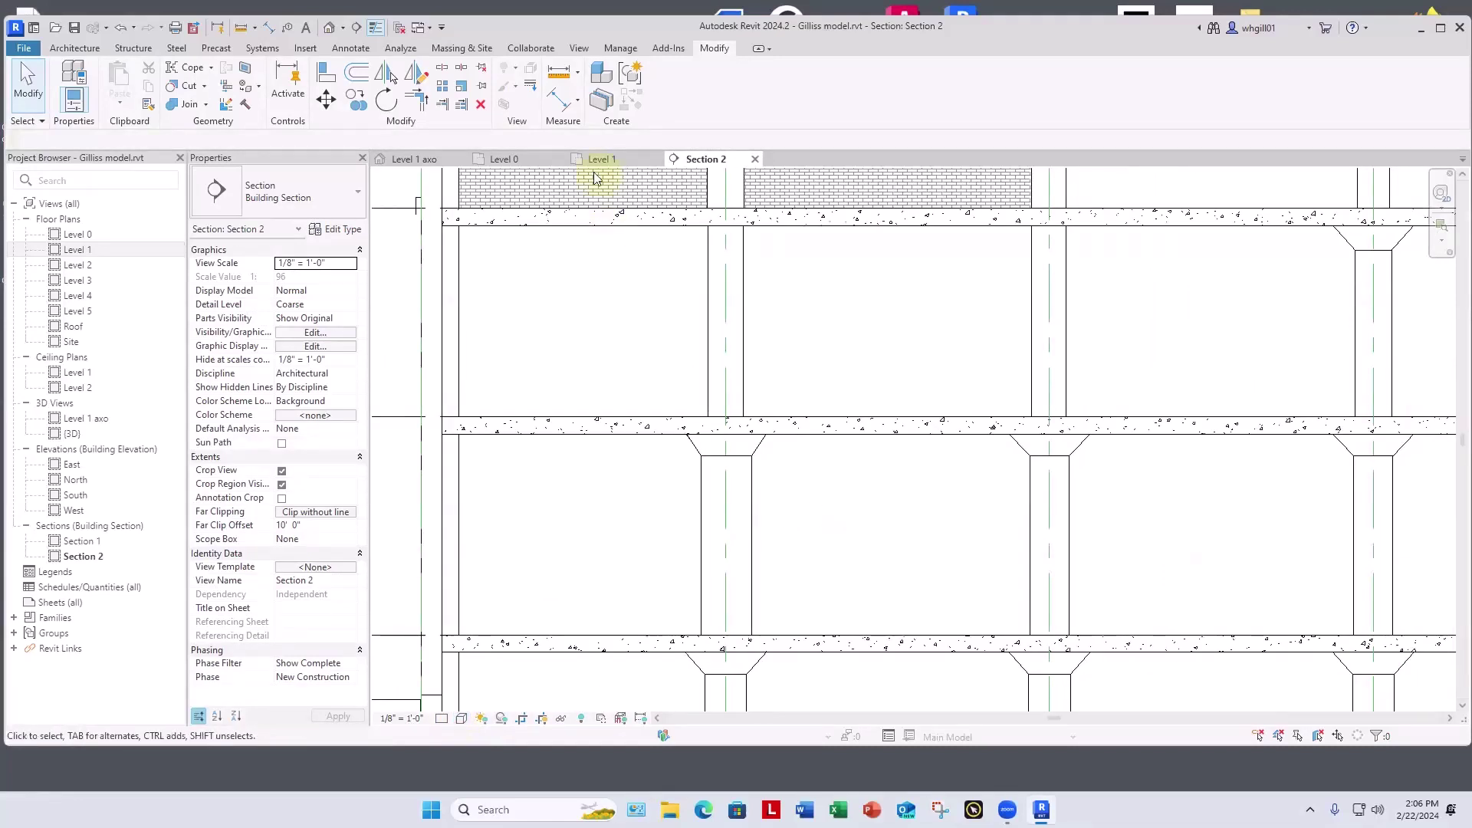
Step: In the Level 1 axo view, open the boxed column's flared top for in-place editing and select its blend
left_click(411, 160)
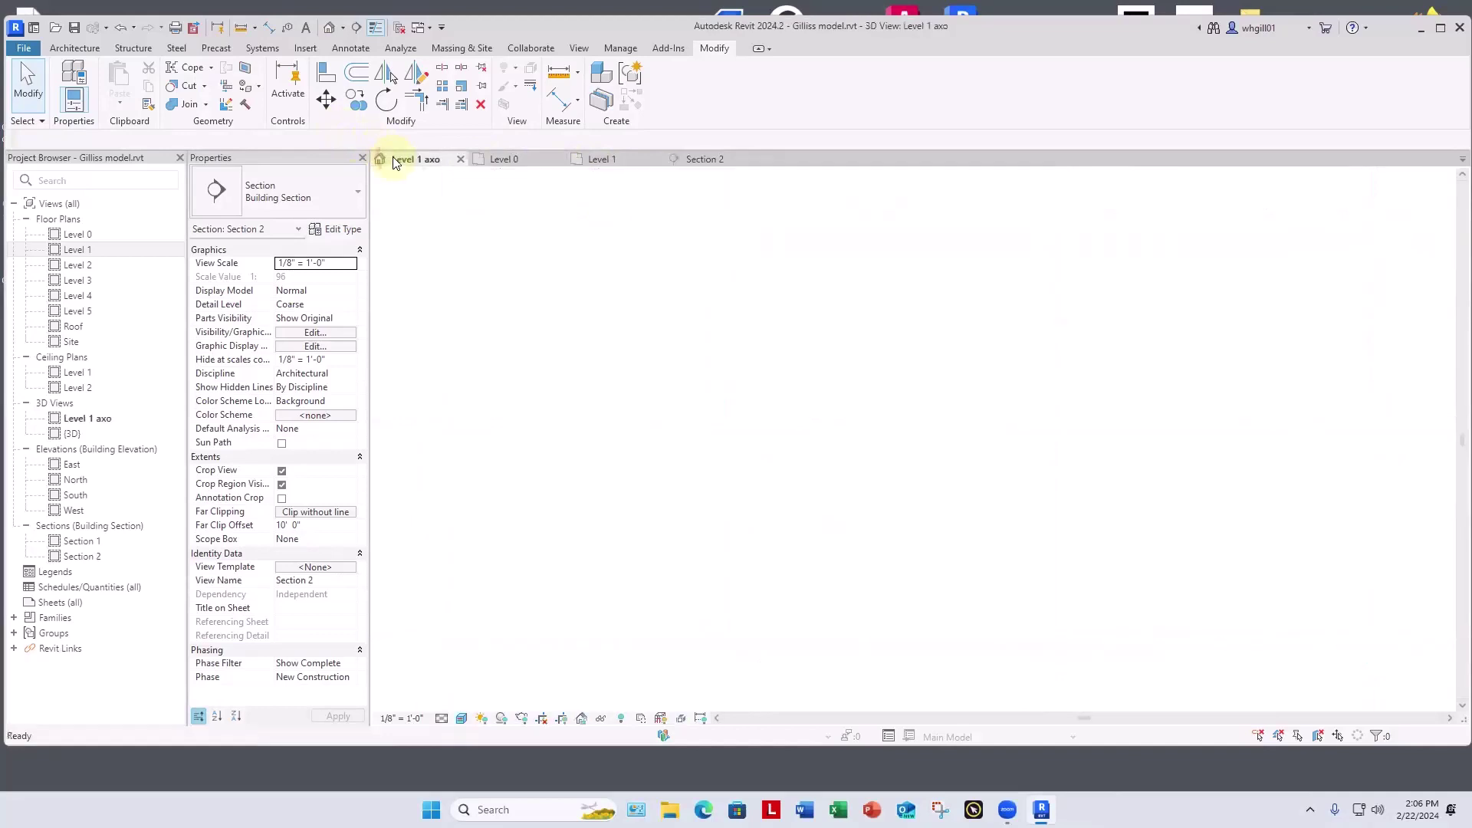
scroll(710, 464, "up", 2)
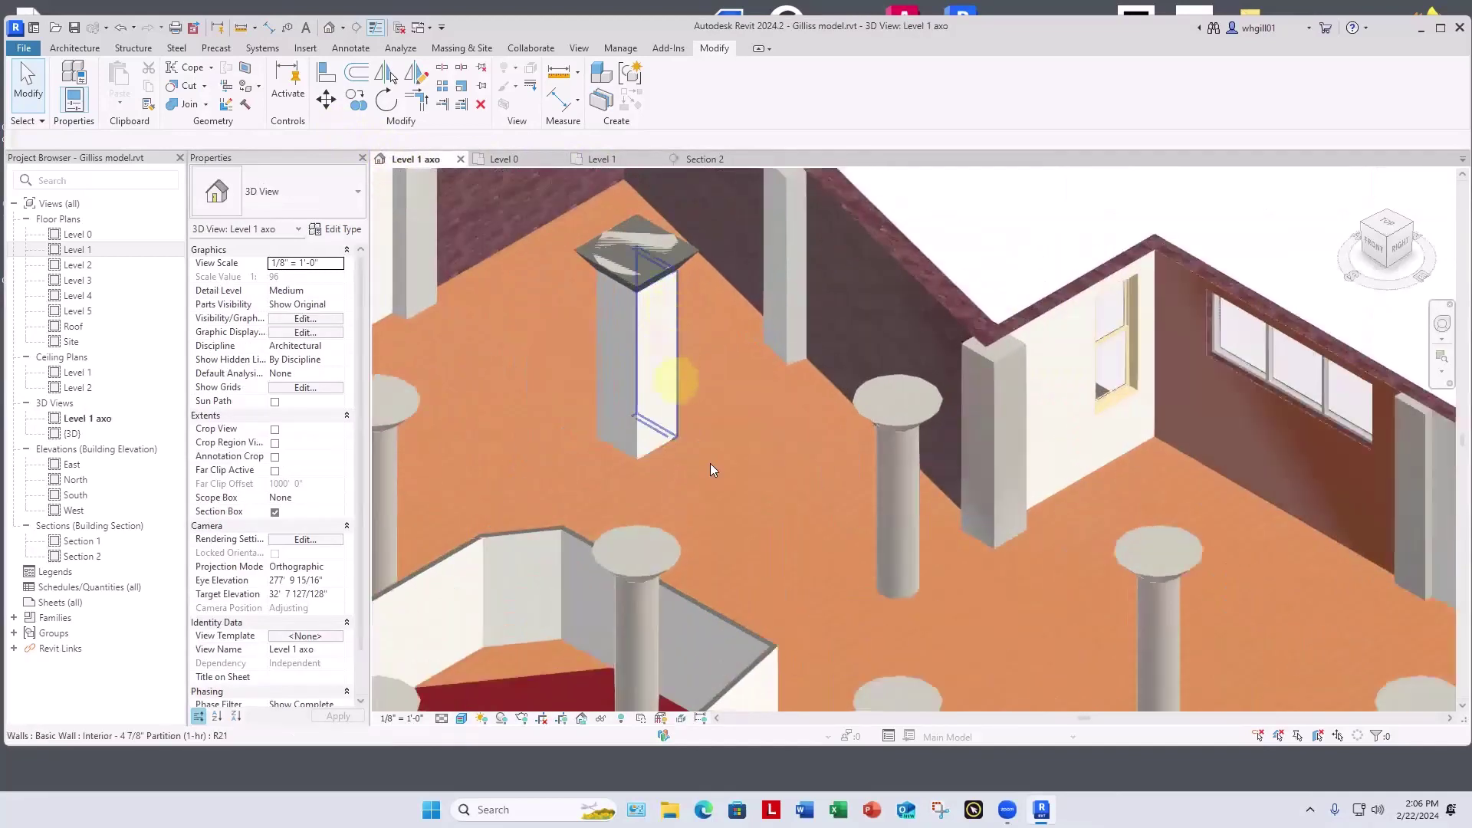
middle_click_drag(711, 463, 715, 345, "shift")
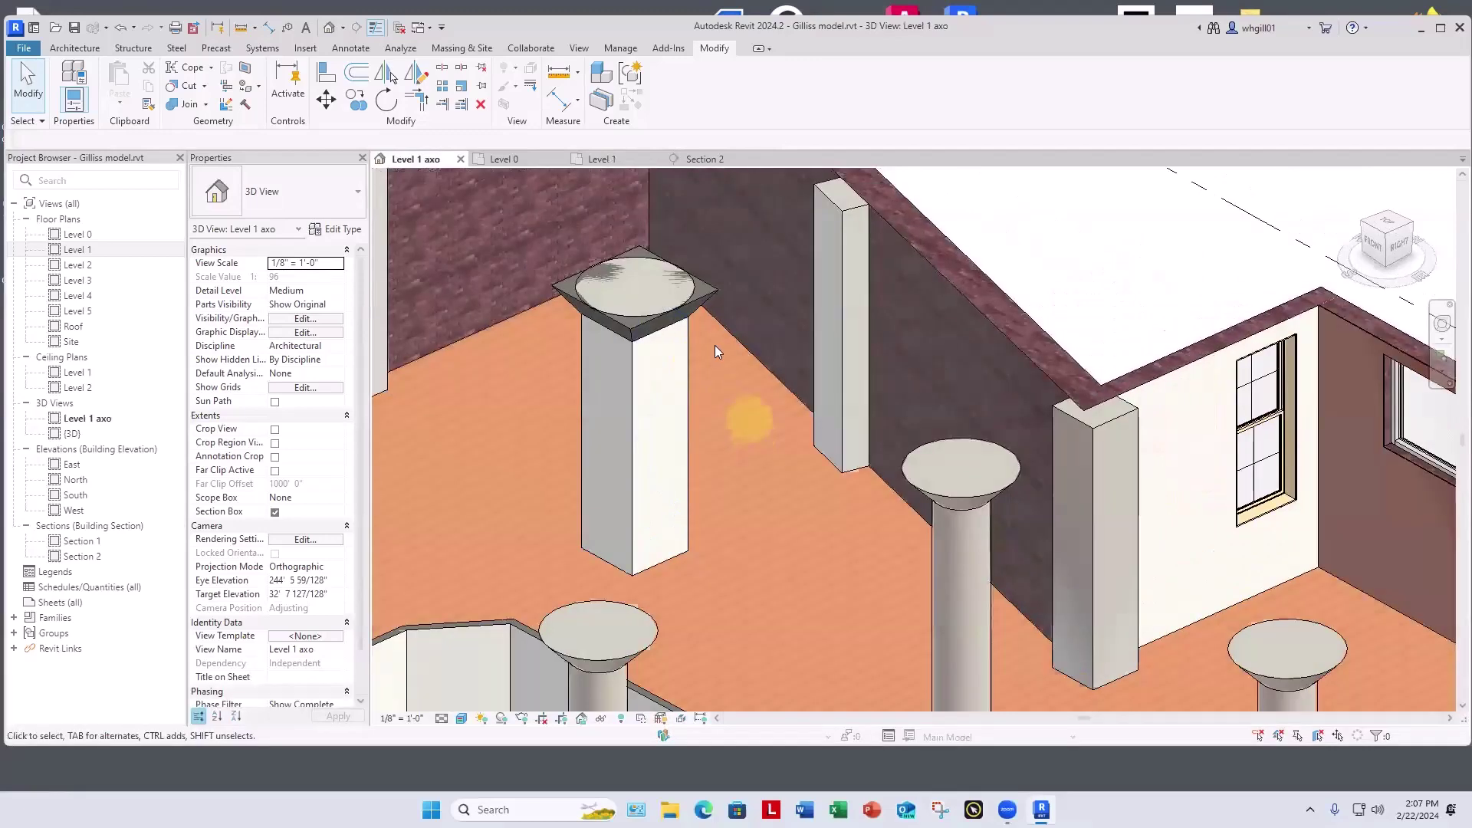
left_click(687, 381)
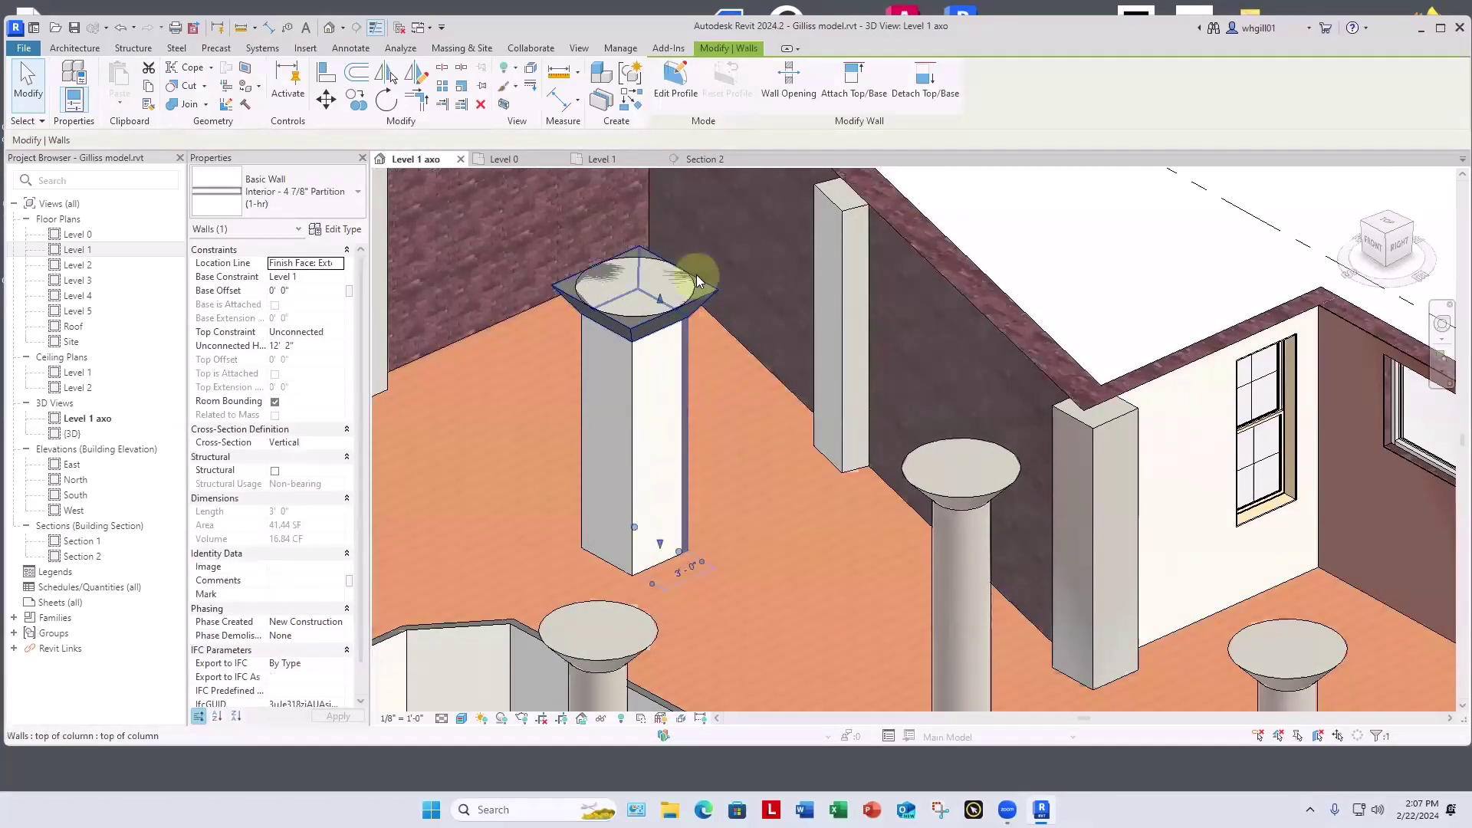
left_click(699, 300)
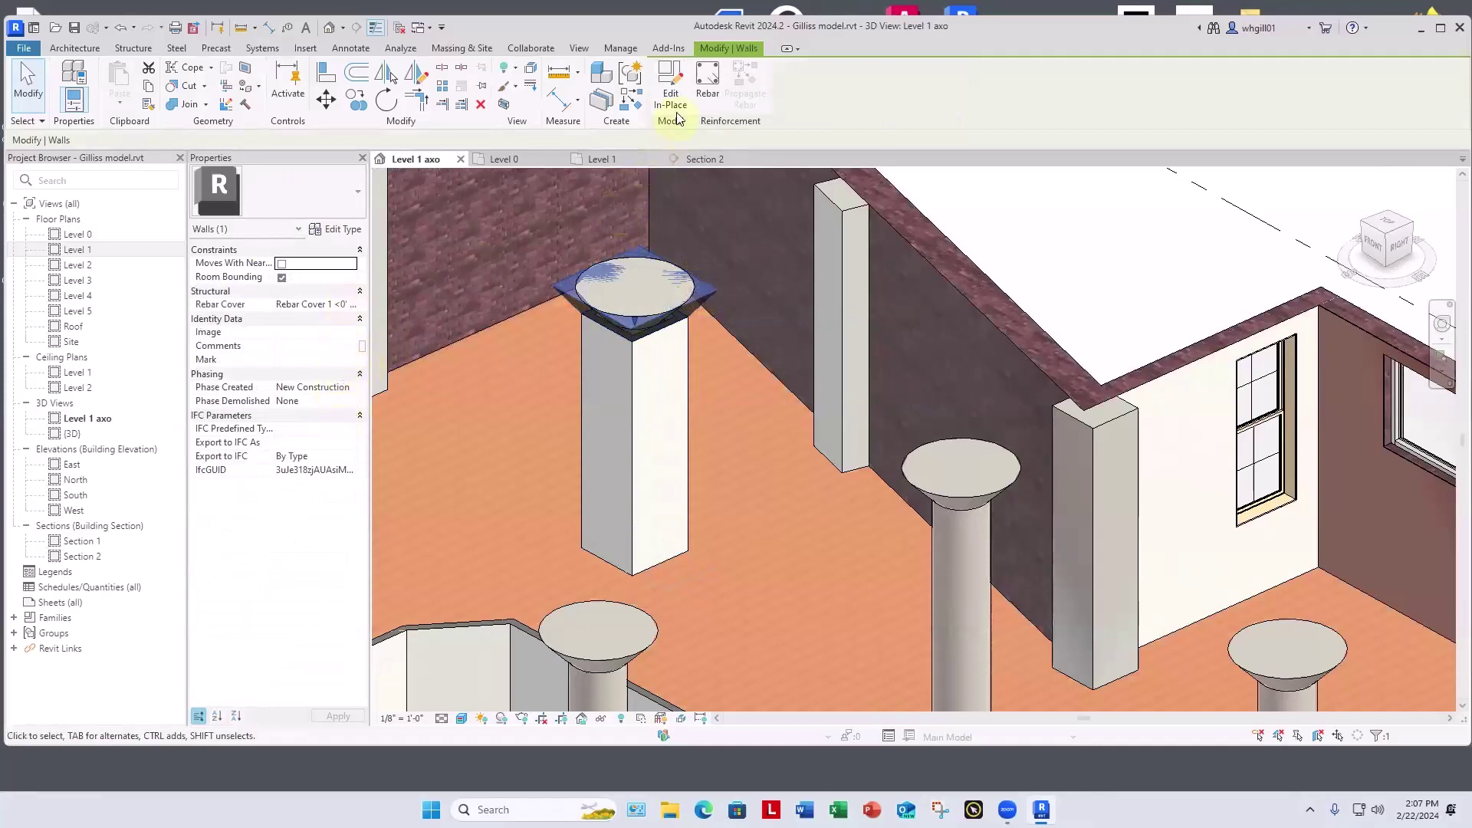
left_click(670, 84)
left_click(706, 295)
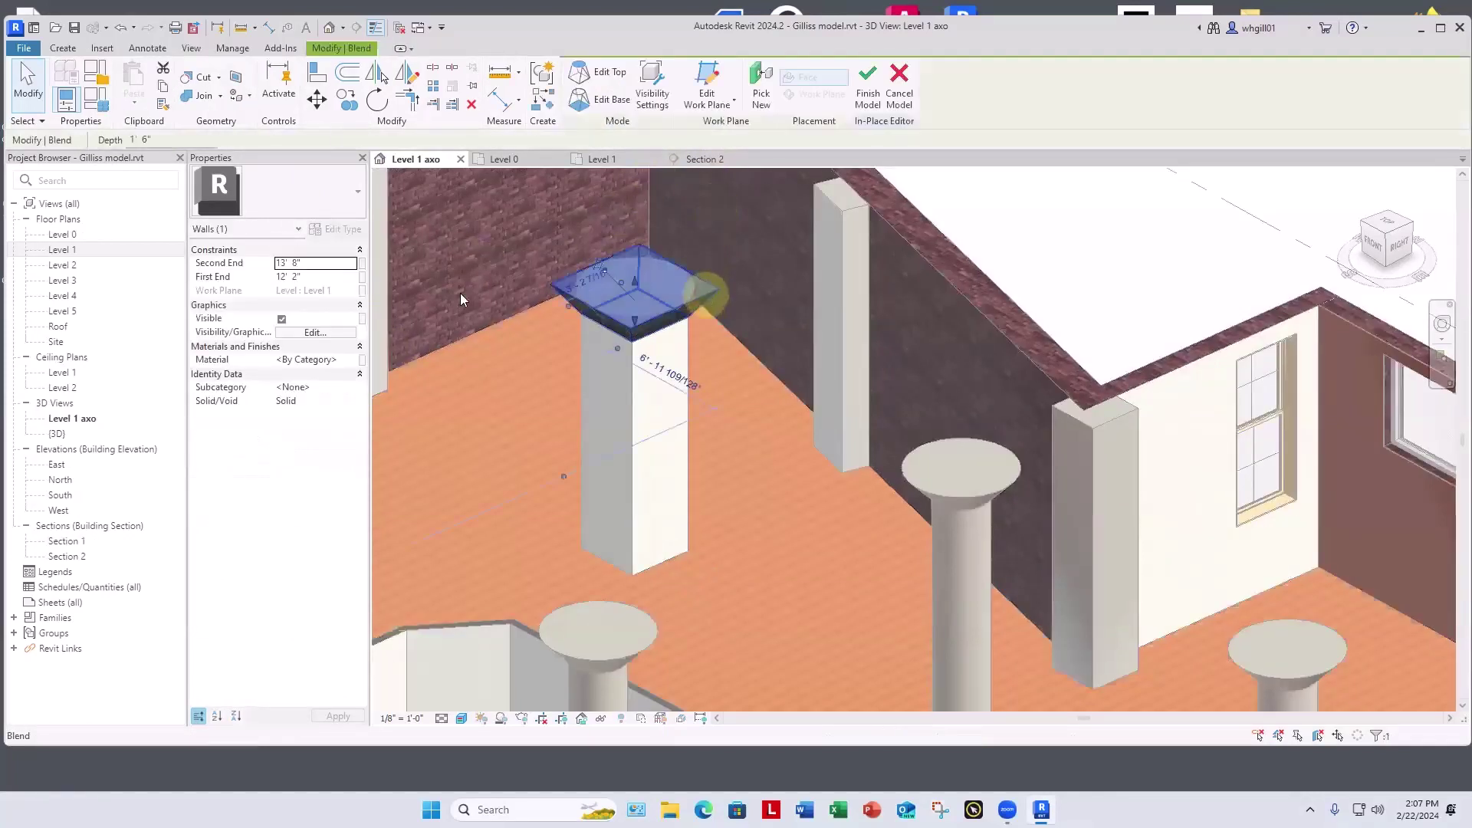
Step: Assign the Gypsum Wall Board material to the blend and finish the in-place model
left_click(344, 359)
left_click(352, 359)
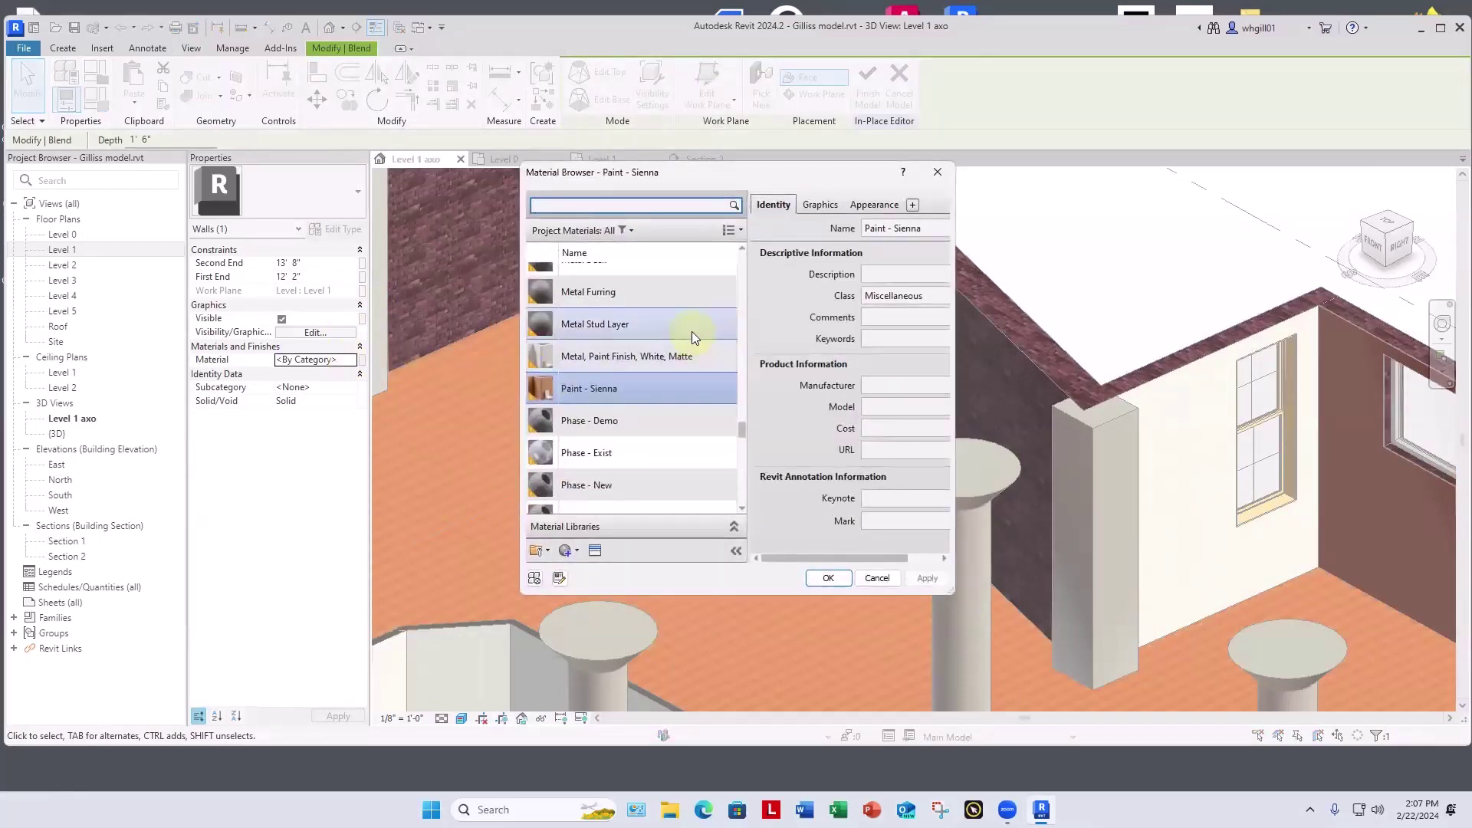
type("gyp")
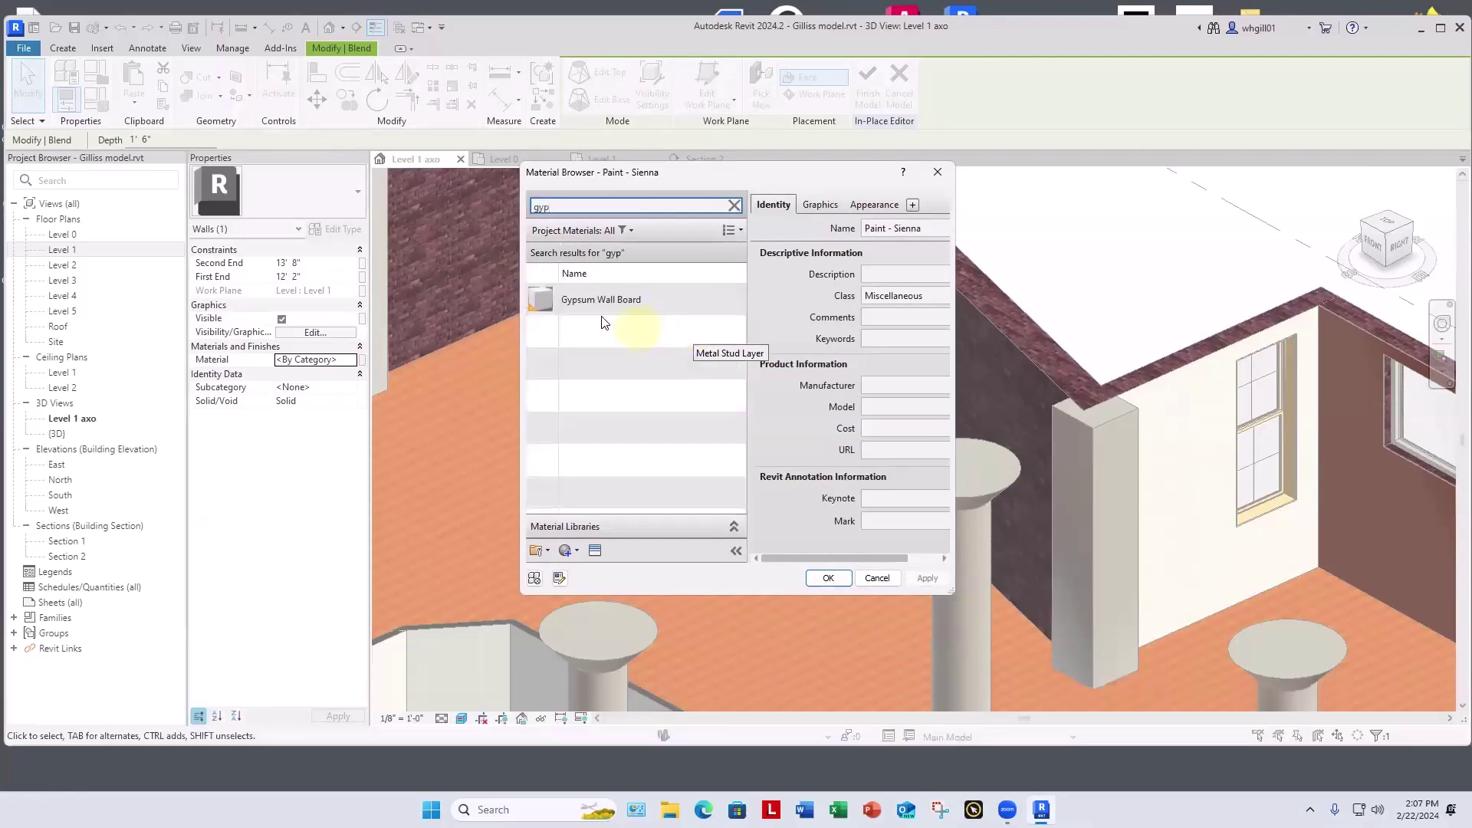
left_click(601, 300)
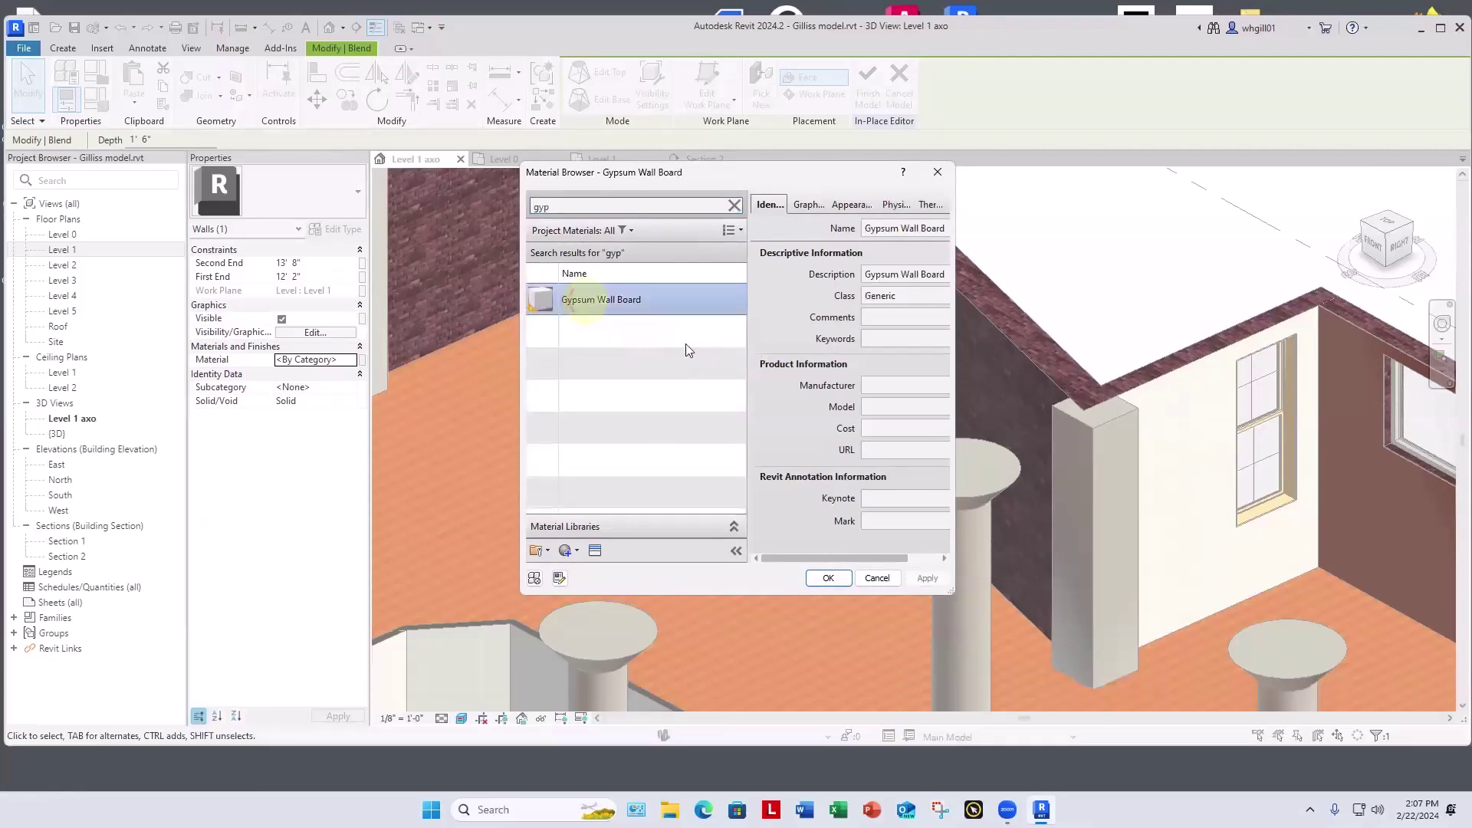
left_click(829, 578)
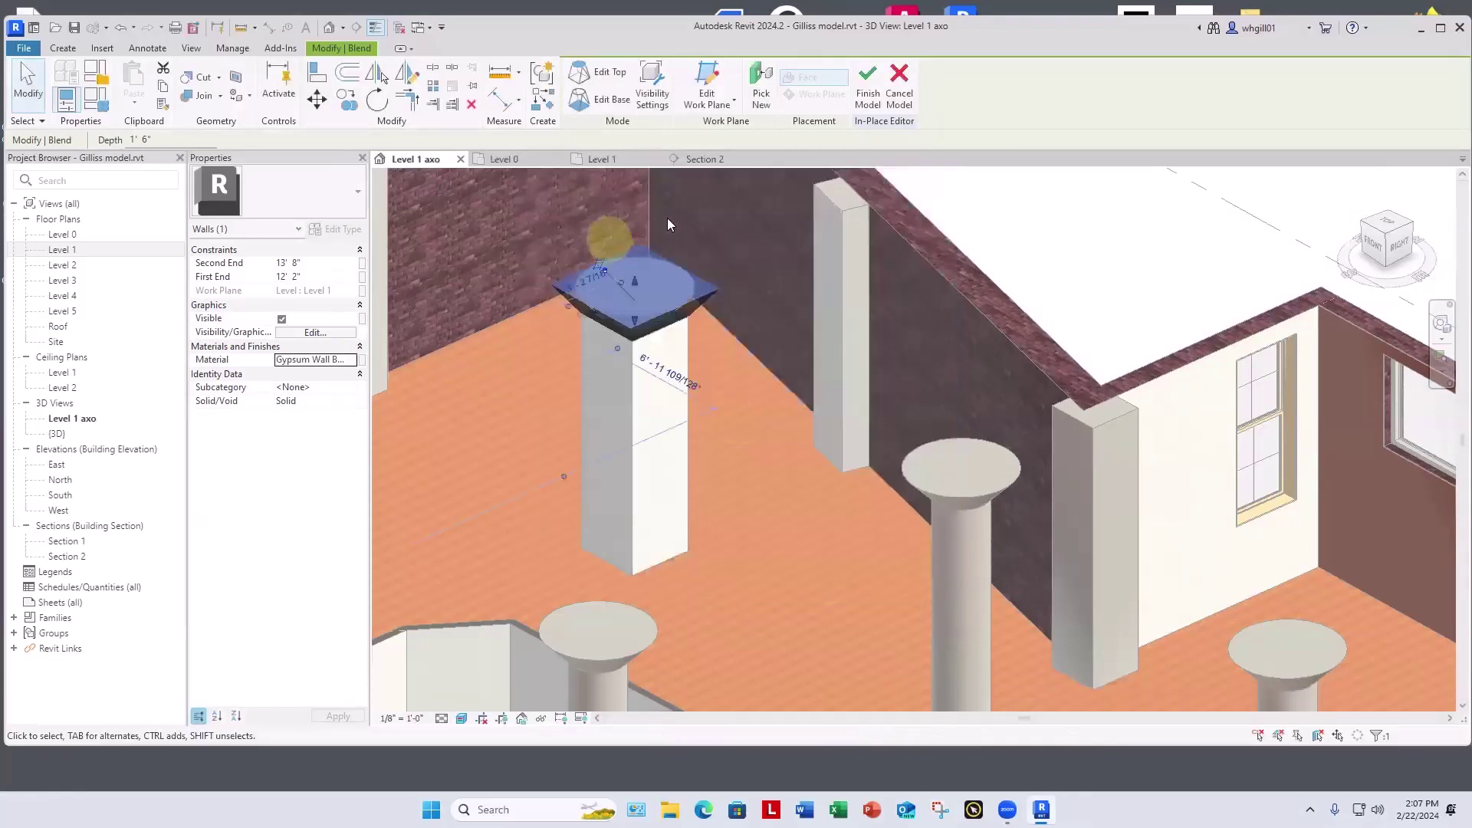
left_click(869, 98)
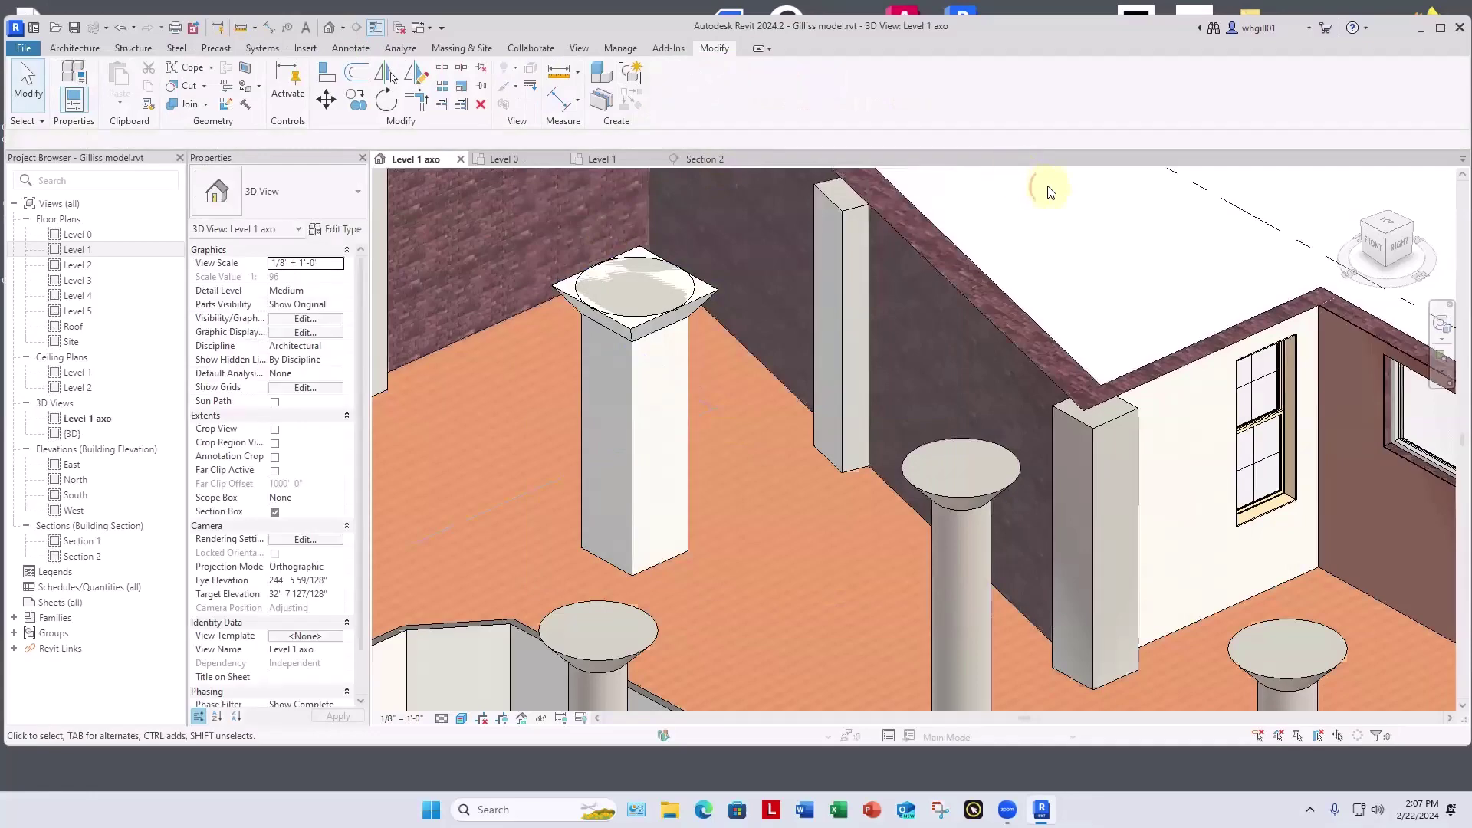
Step: Group the column box's flared top and east wall as a model group named "first floor column box"
scroll(647, 362, "down", 5)
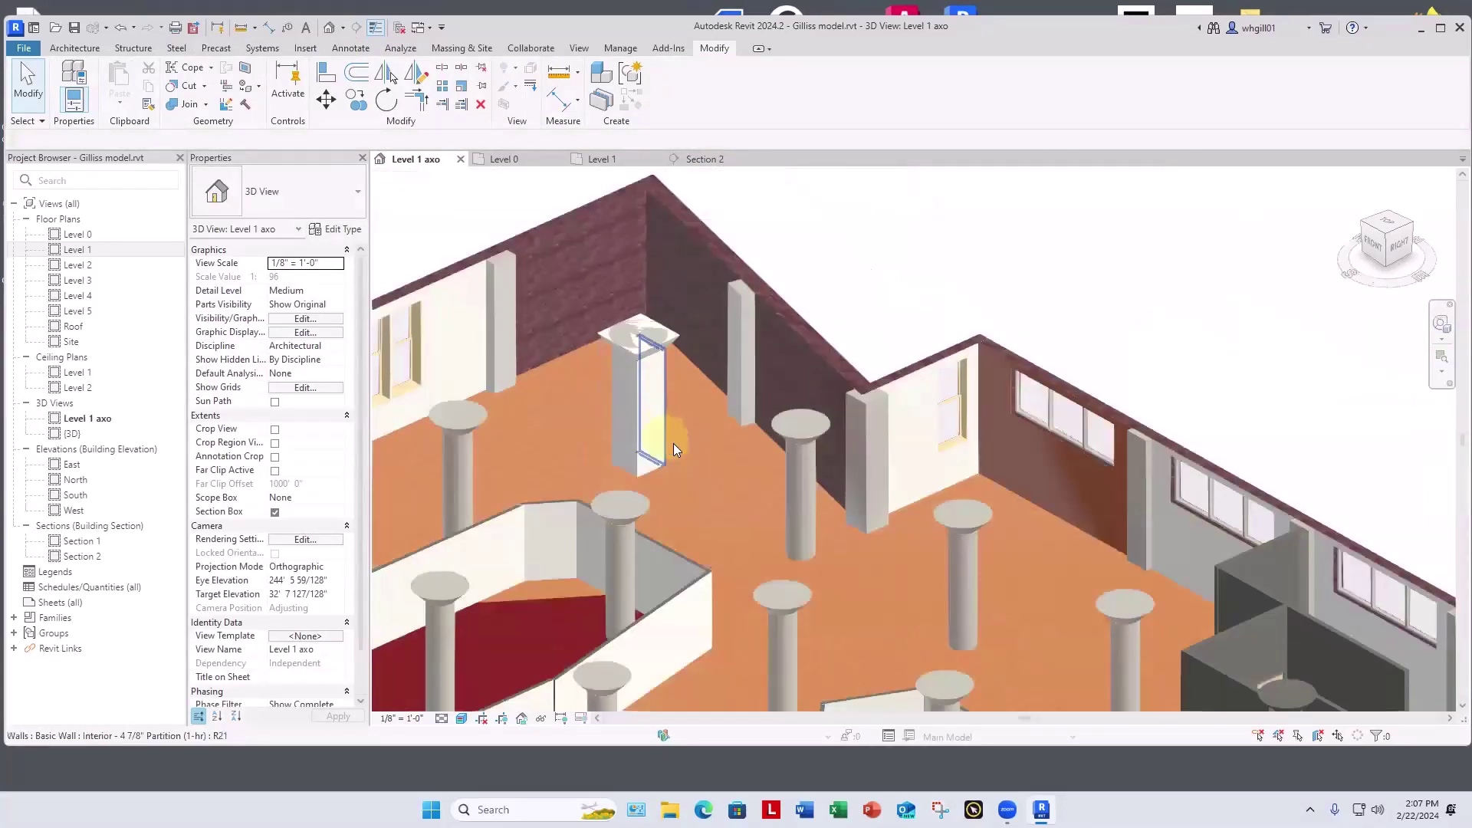
scroll(781, 404, "down", 2)
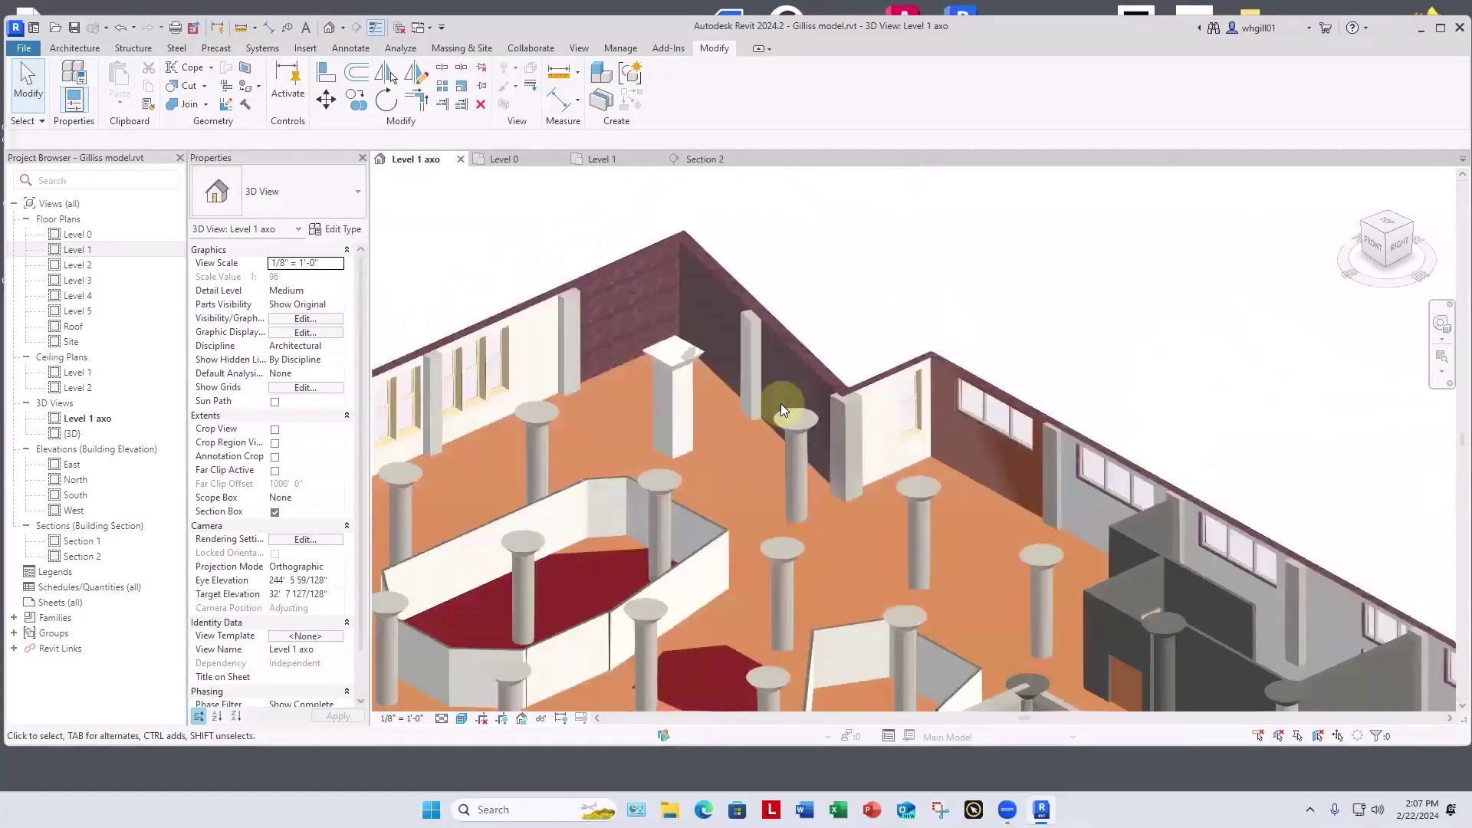
scroll(693, 399, "up", 5)
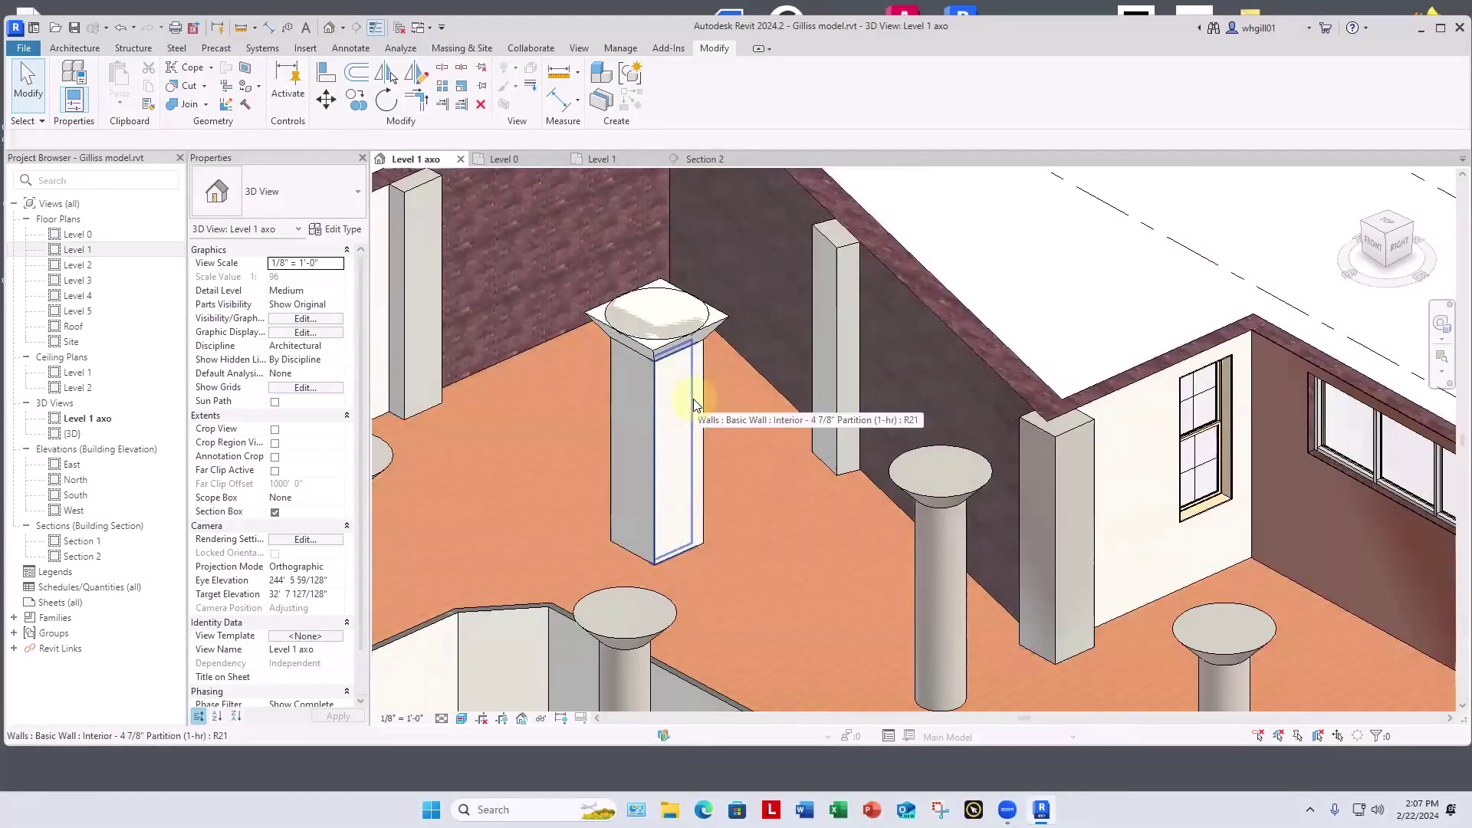
left_click(704, 372)
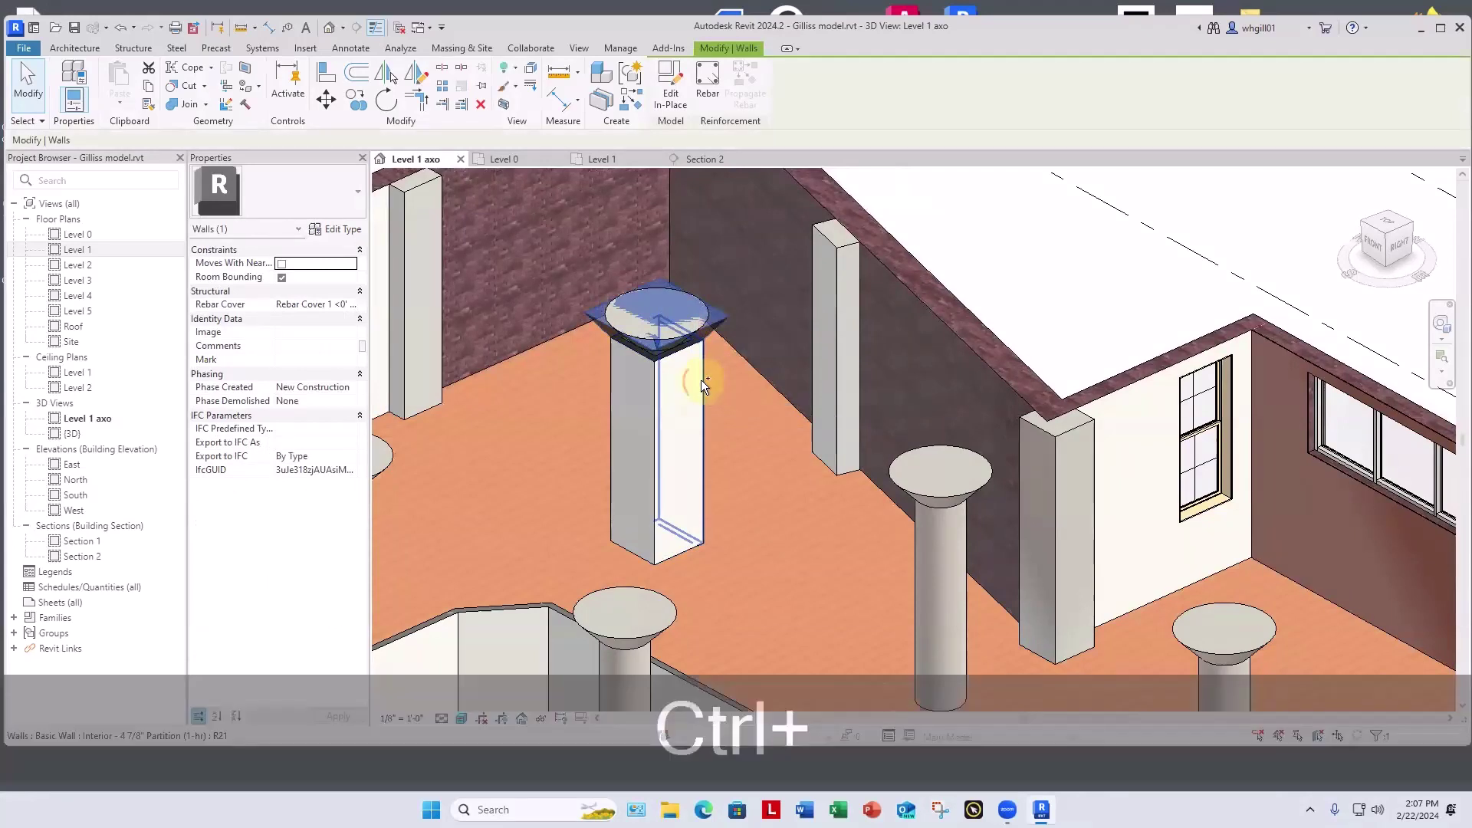
left_click(701, 381, "ctrl")
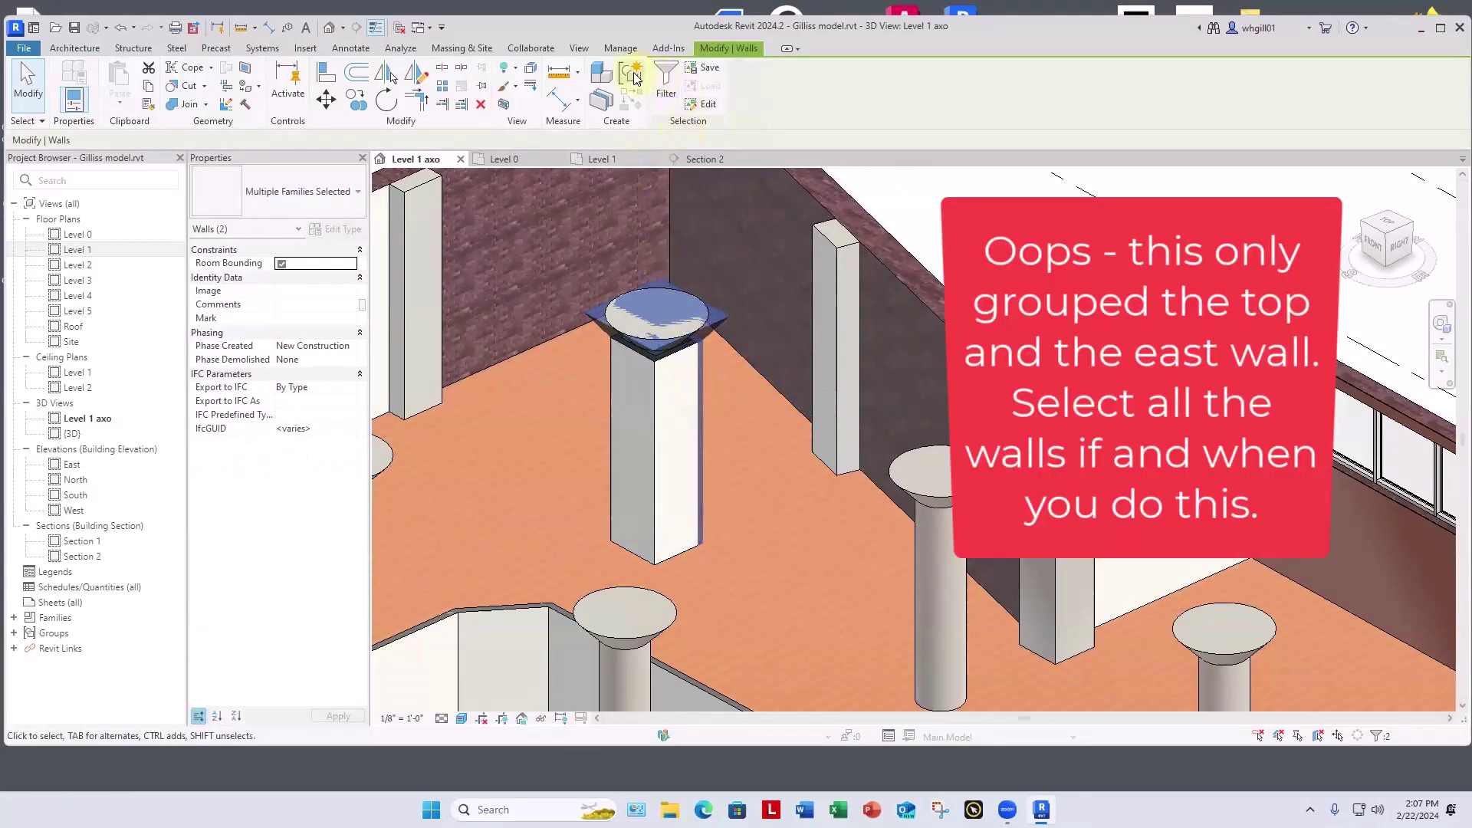
left_click(632, 75)
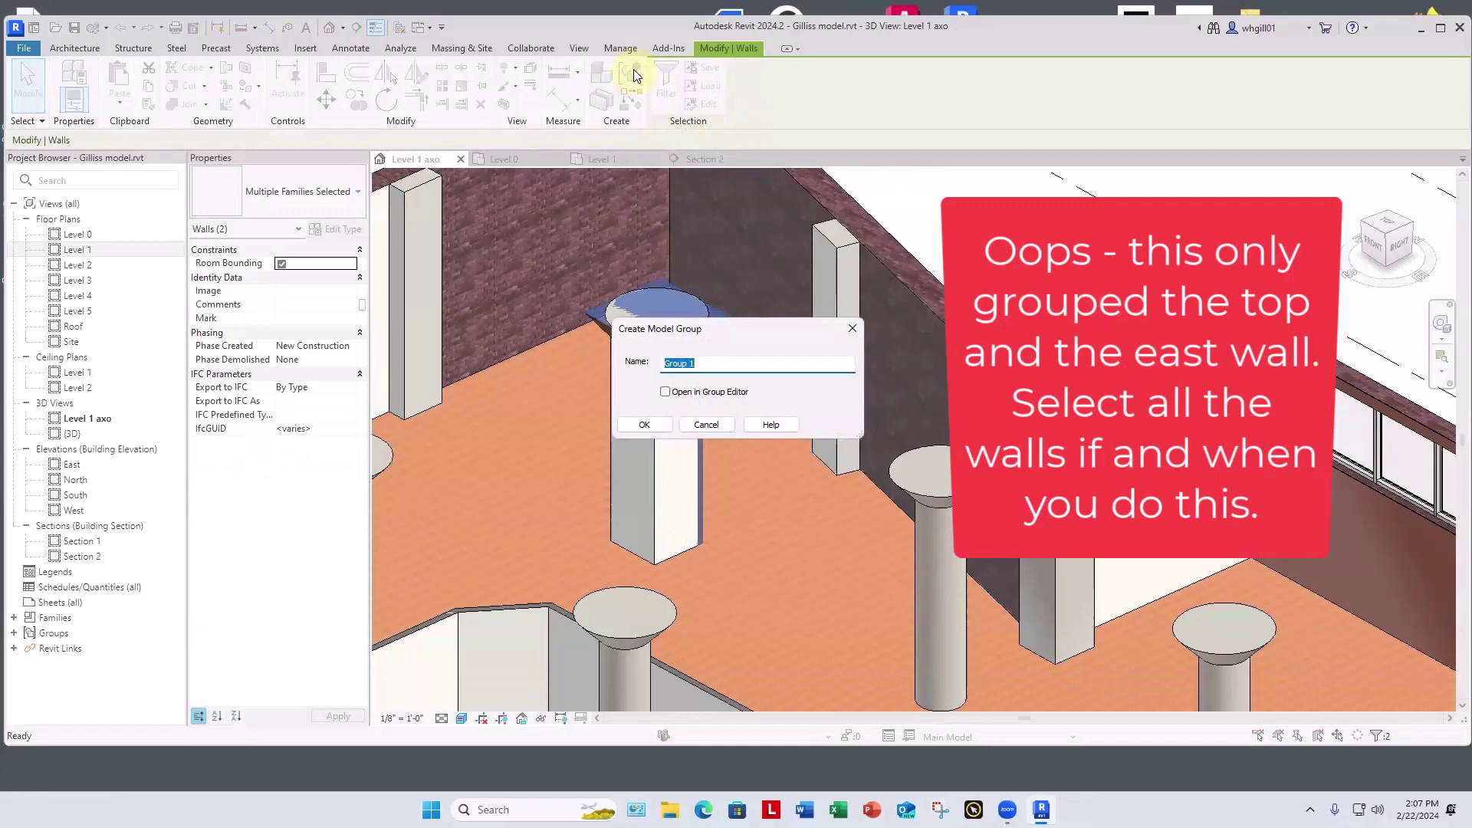
type("first flo")
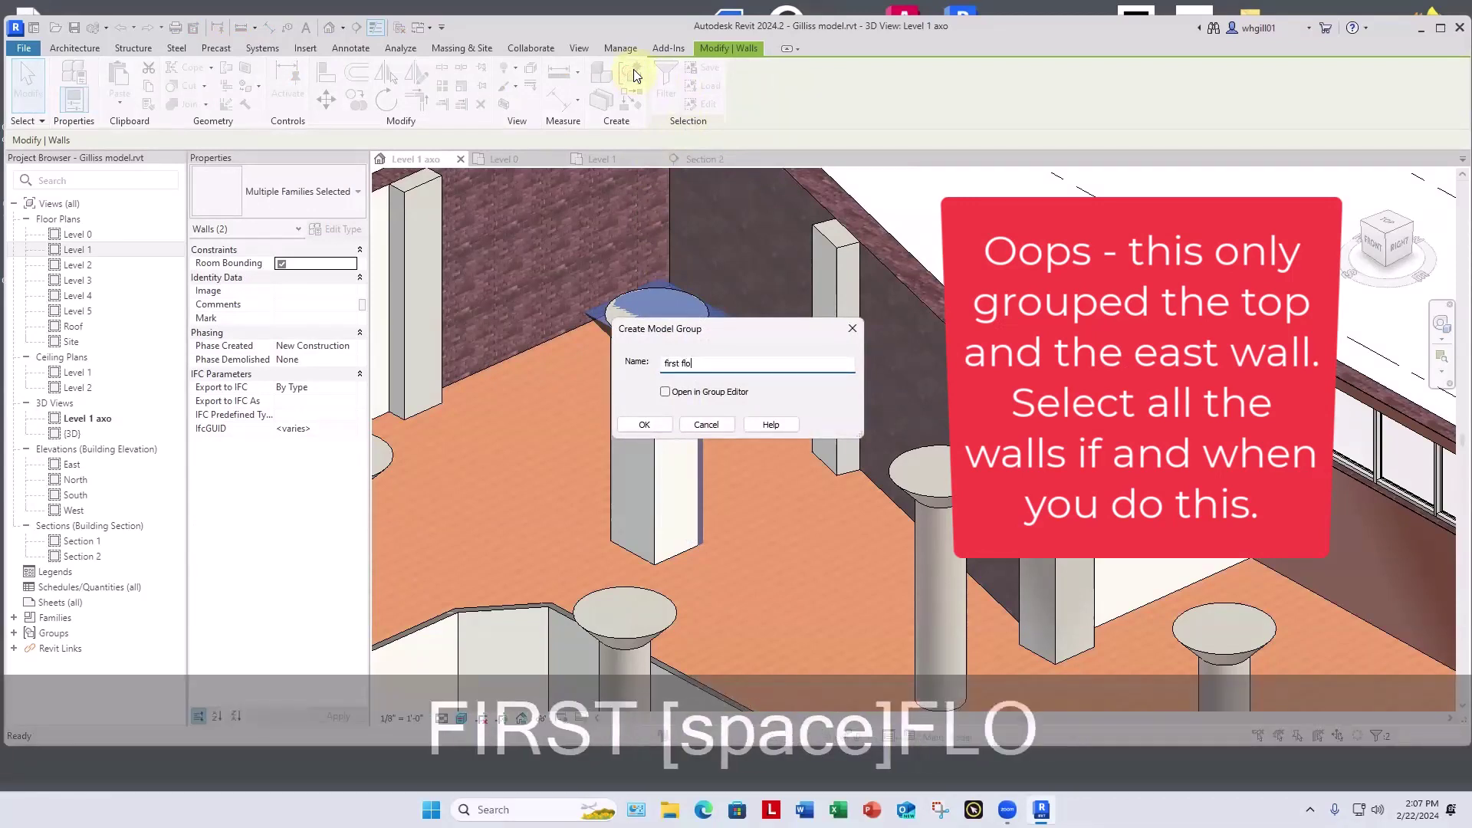
type("or column")
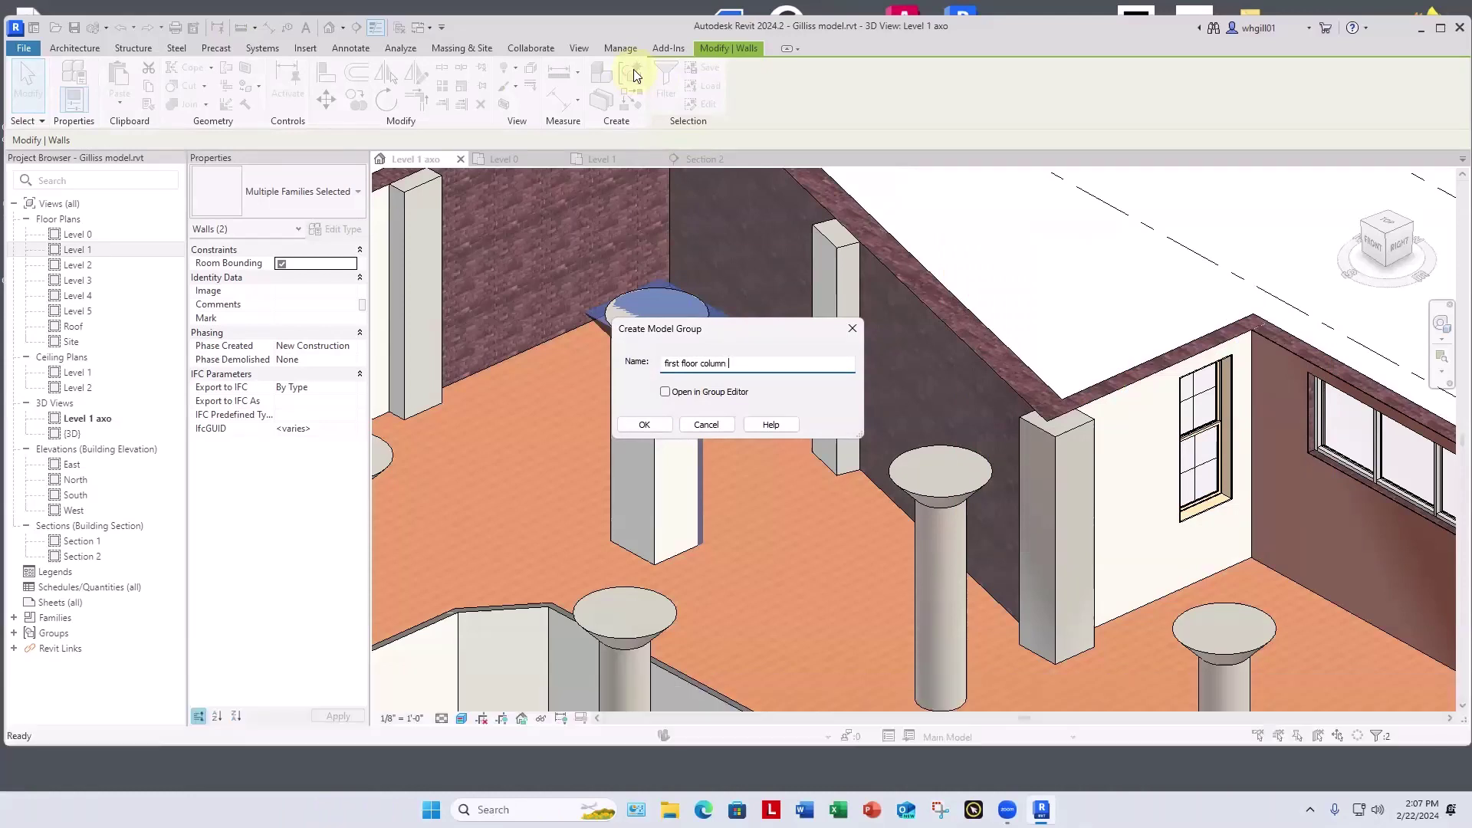
type(" box")
key("Return")
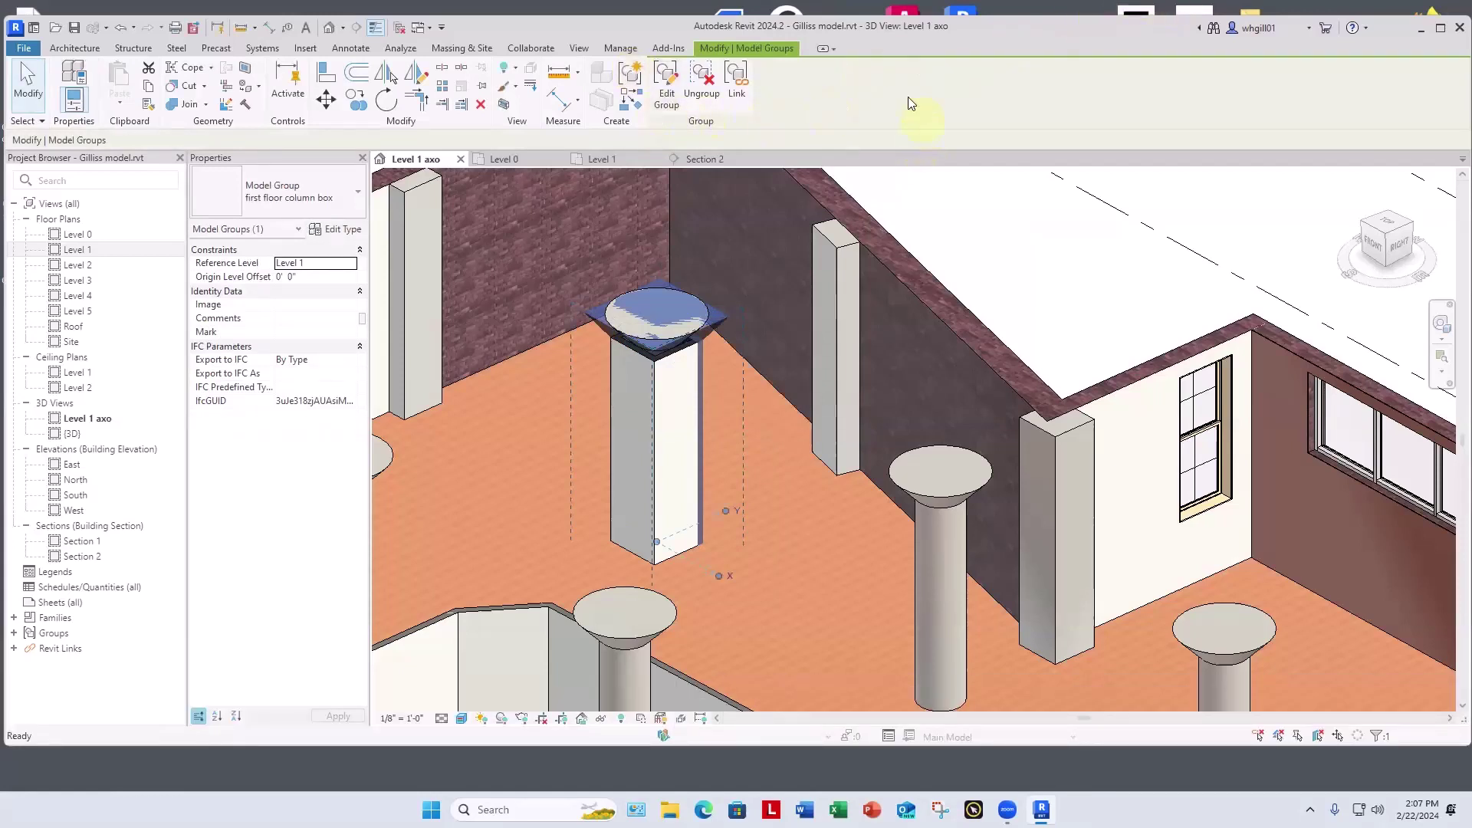
key("Escape")
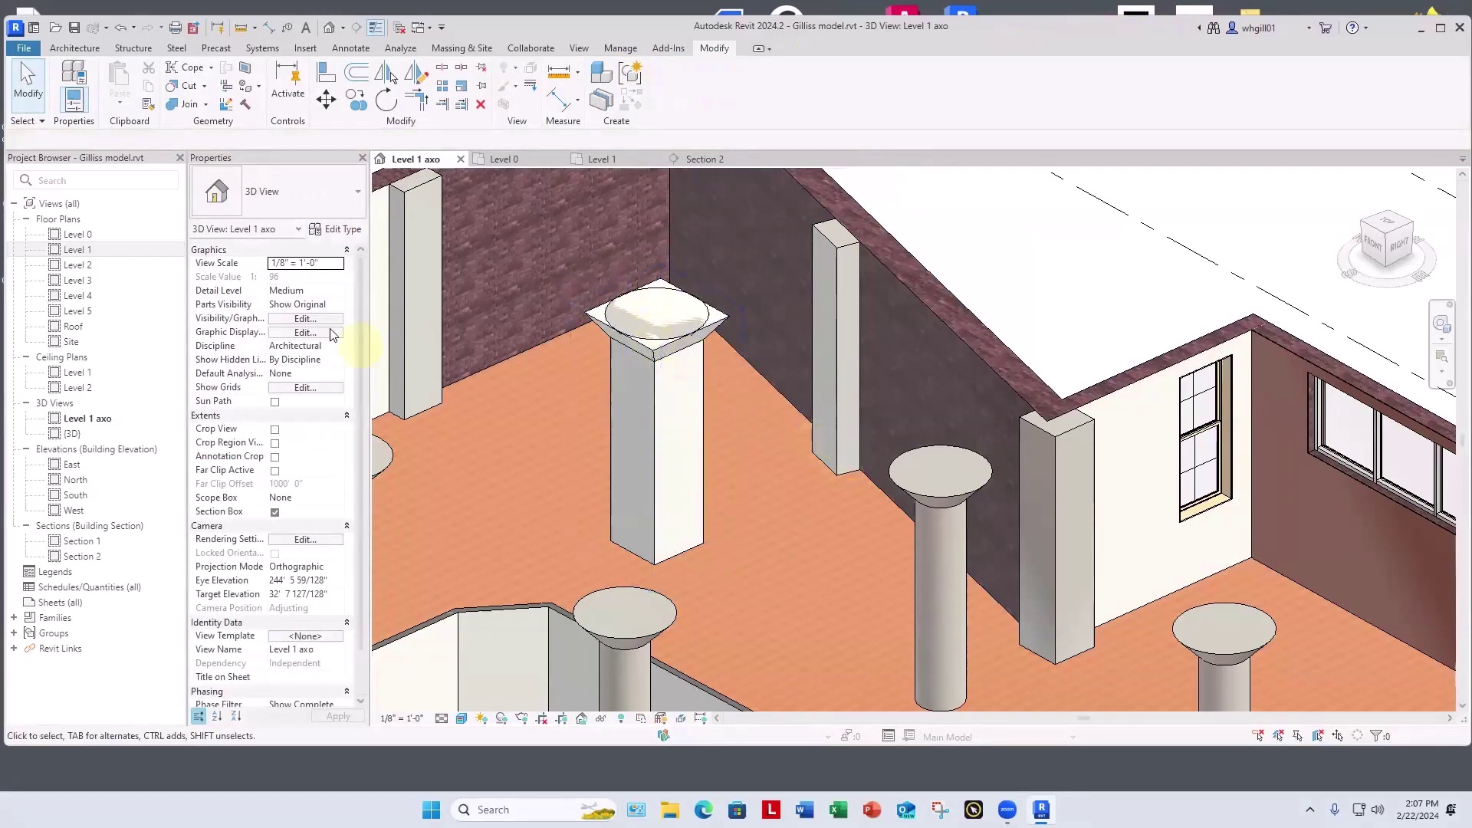
Step: In the Level 1 floor plan, copy the column enclosure with its flared top onto the next two columns east along the same grid line
double_click(76, 249)
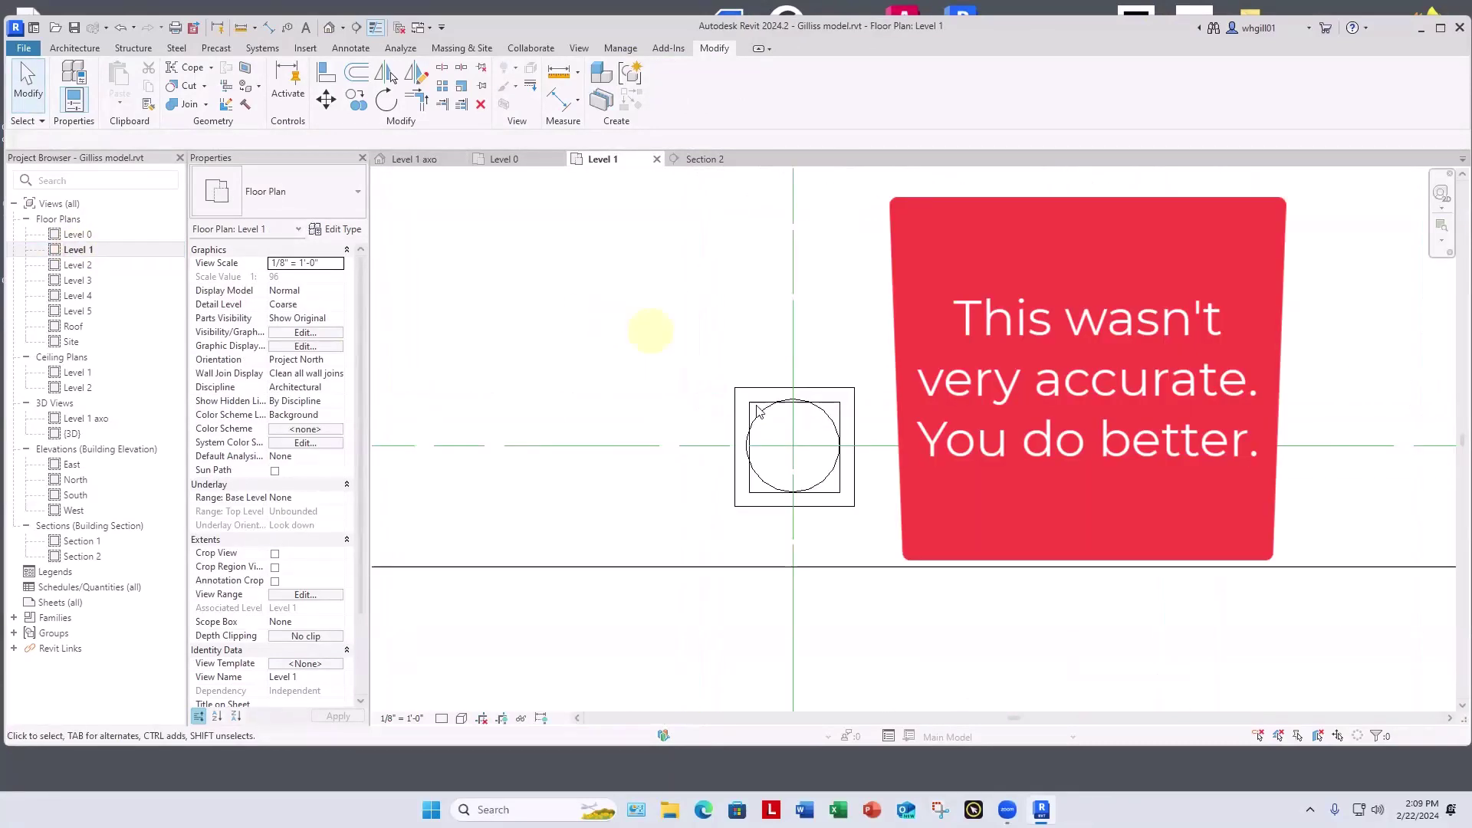
left_click_drag(658, 336, 892, 542)
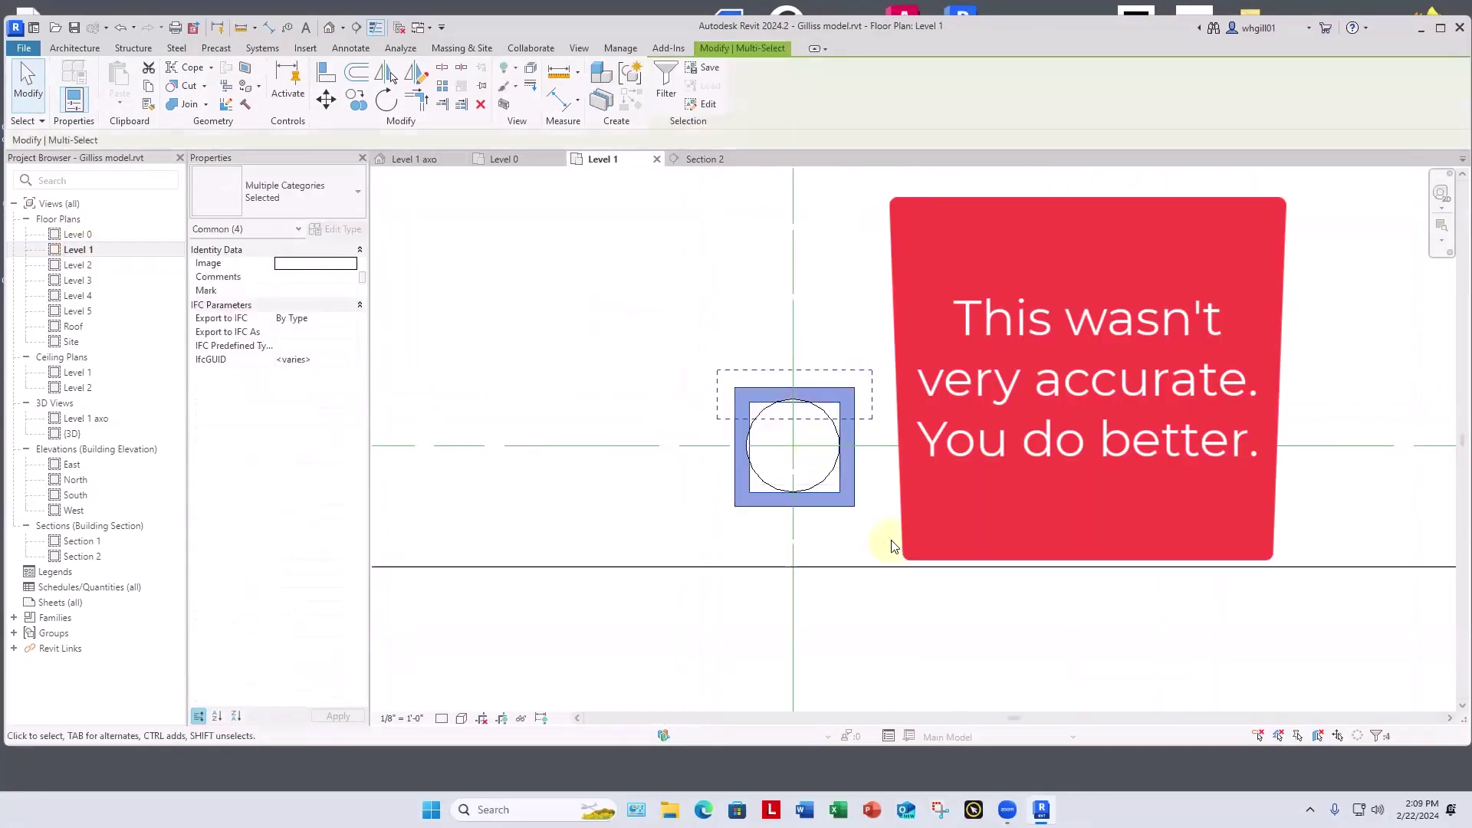
scroll(680, 312, "down", 4)
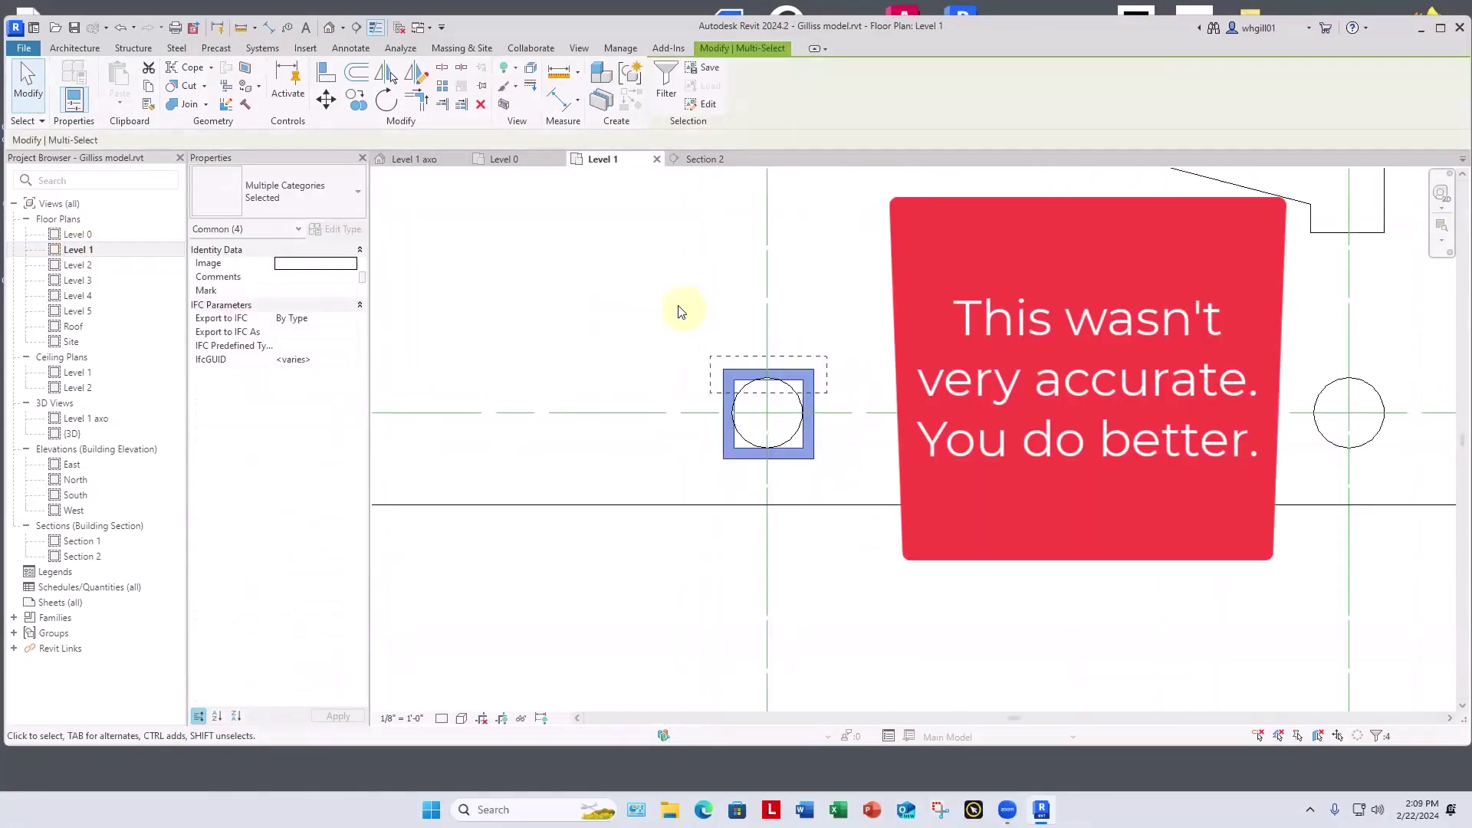
left_click(356, 100)
scroll(568, 292, "down", 2)
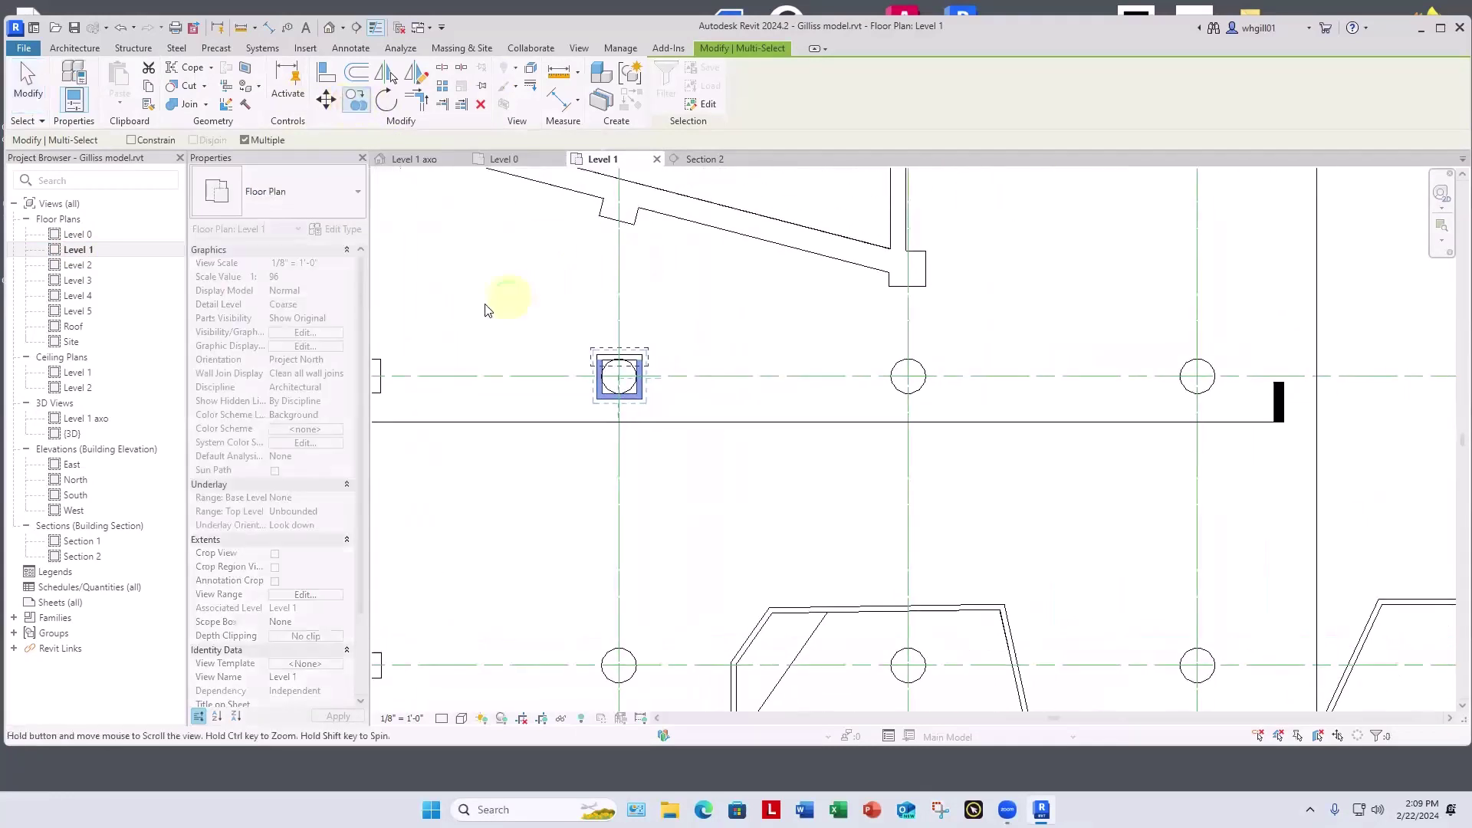
left_click(586, 332)
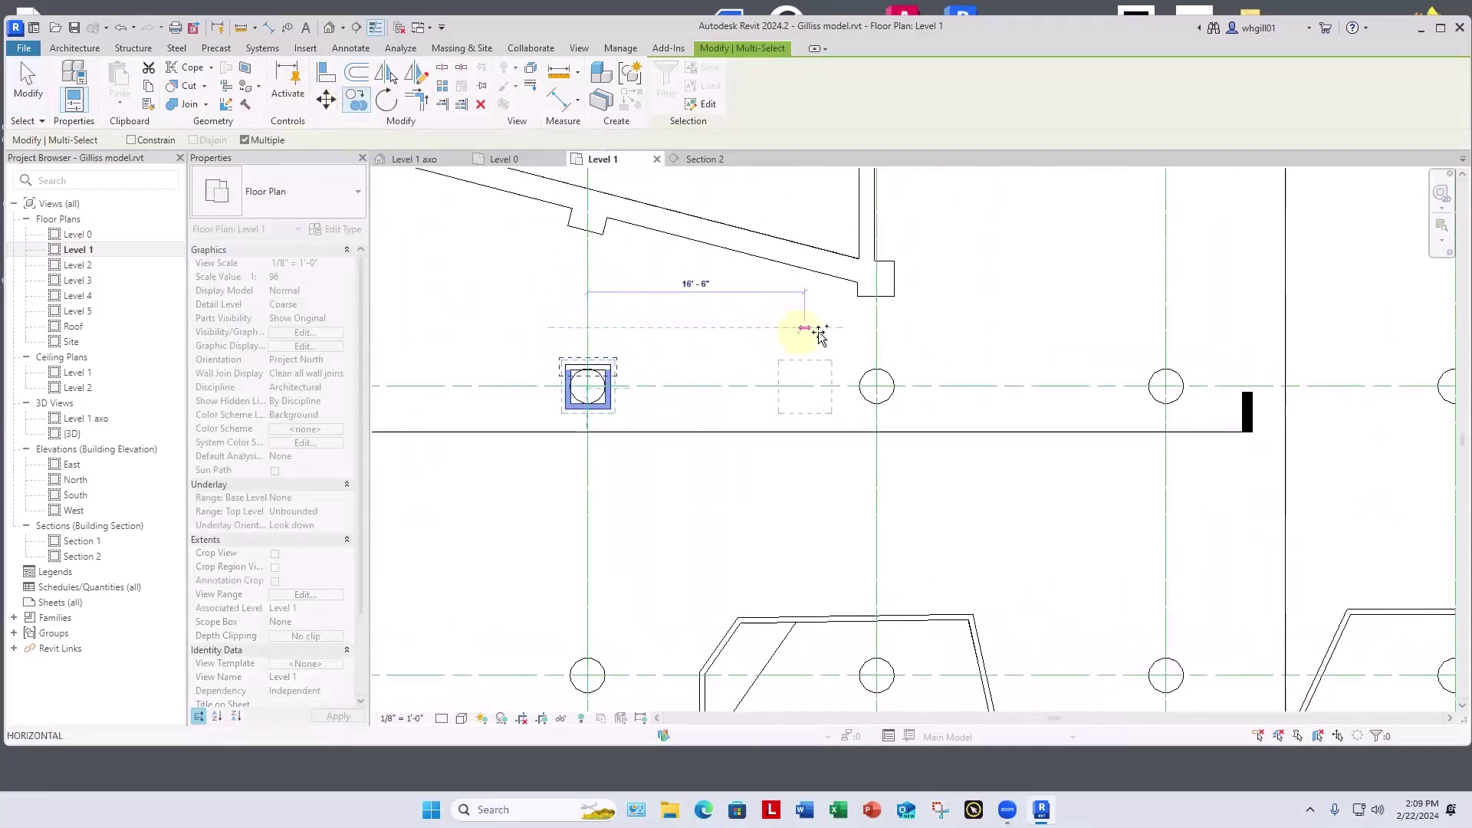
left_click(876, 329)
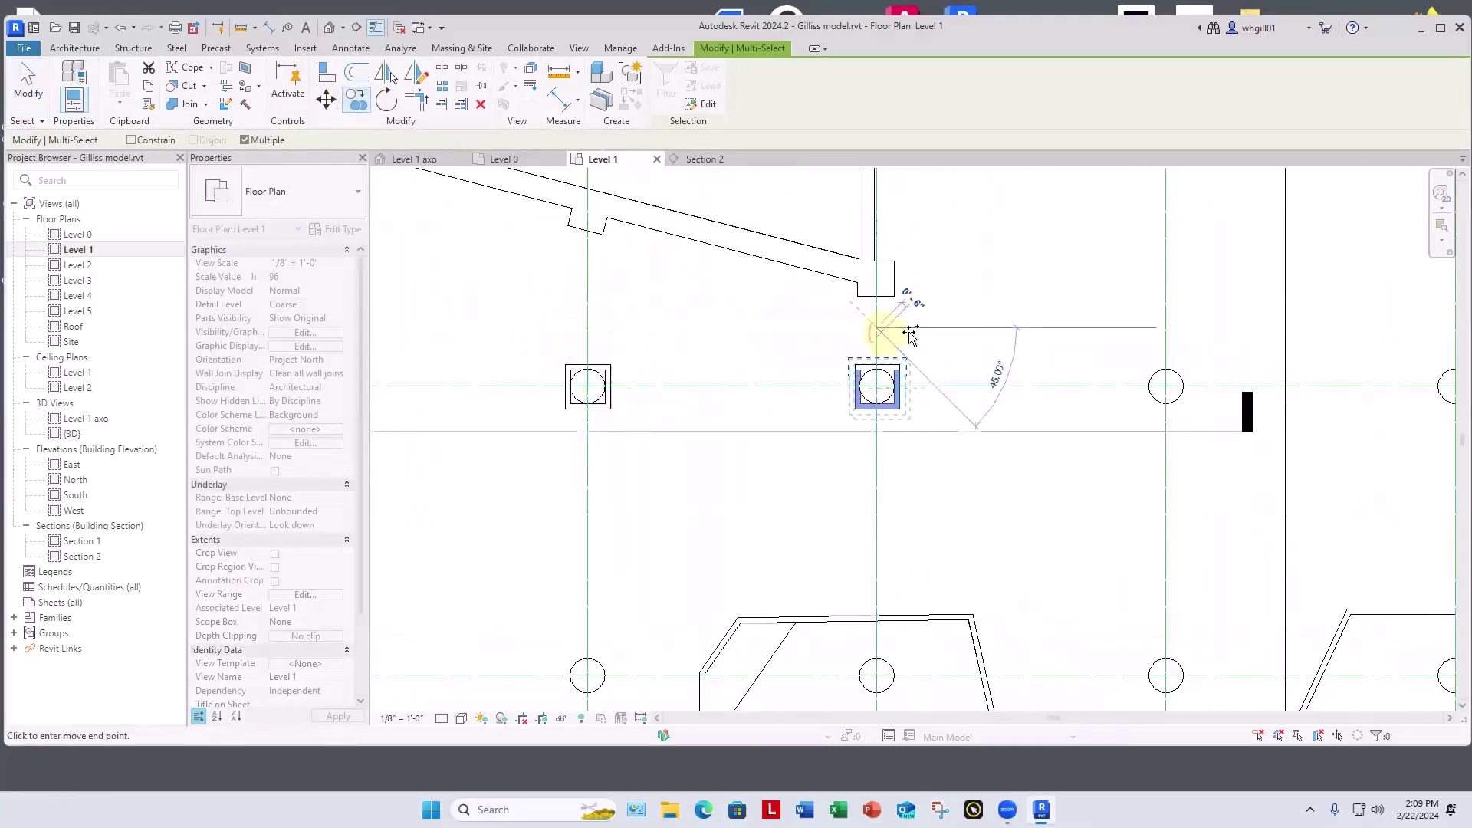
left_click(1166, 331)
middle_click_drag(1029, 371, 987, 257)
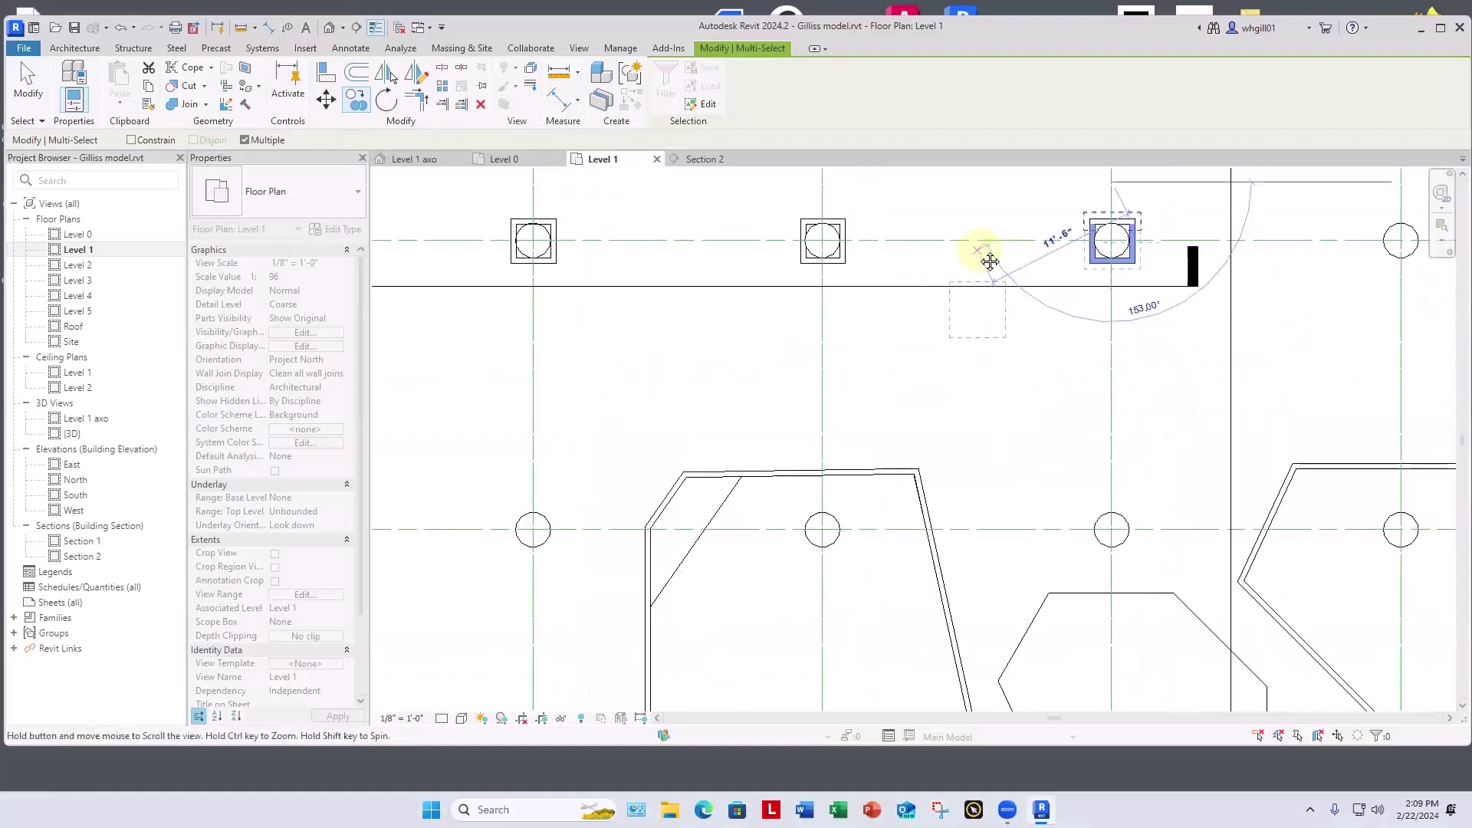
key("Escape")
key("Escape")
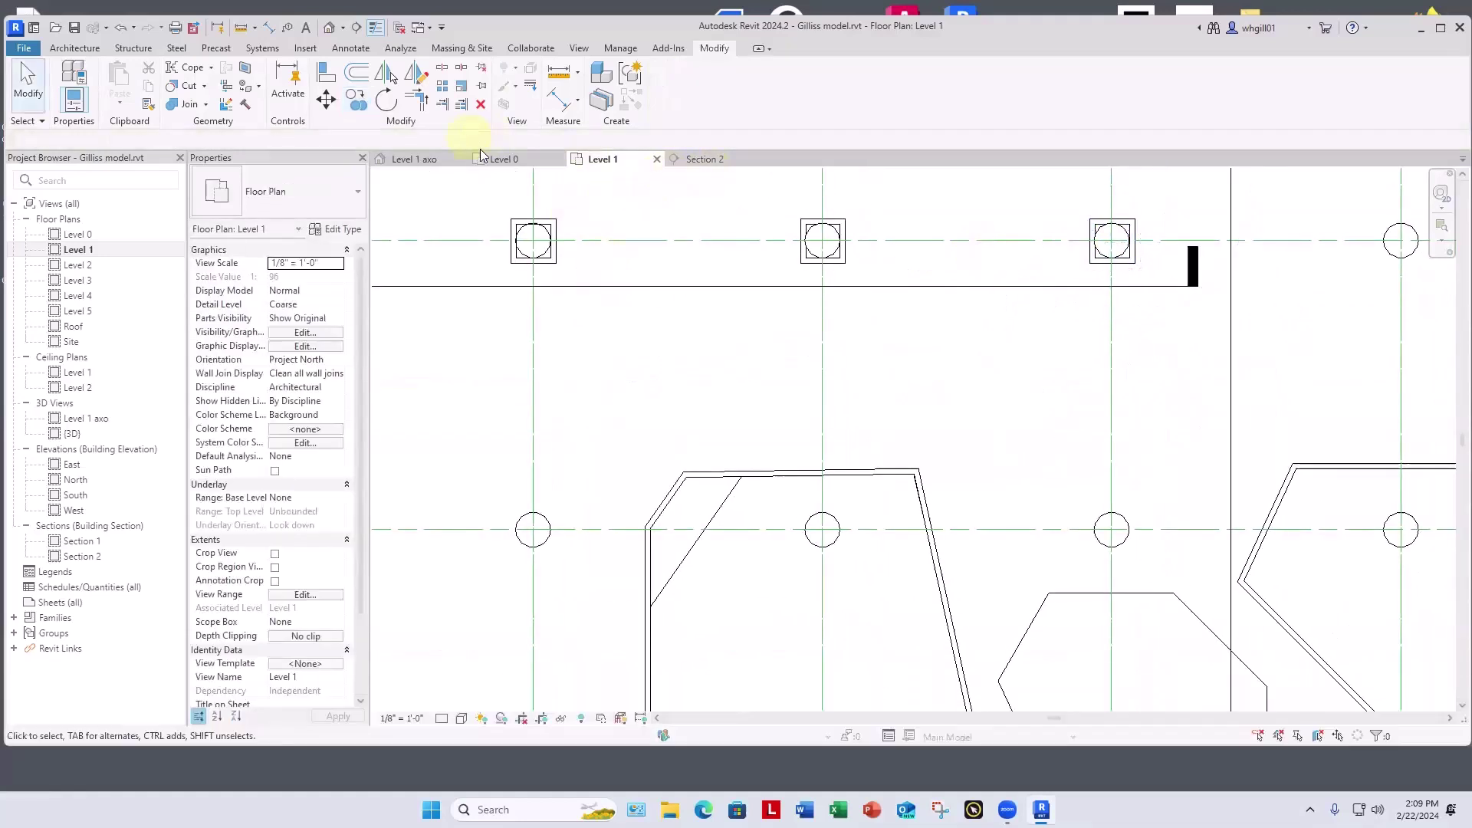
Step: Check the three boxed columns against the rest of the floor in the Level 1 axo view
left_click(441, 155)
scroll(804, 459, "down", 5)
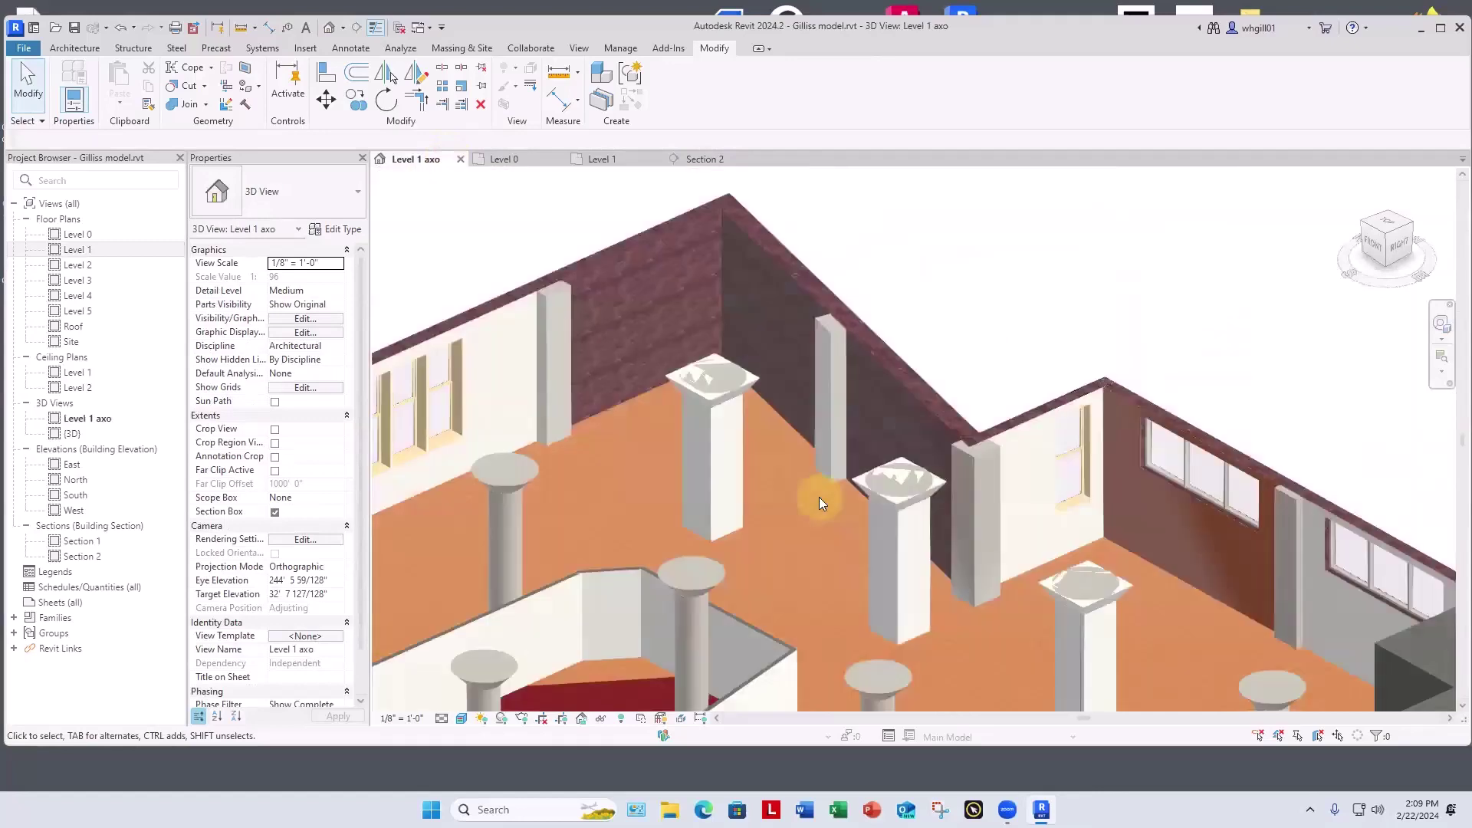
scroll(1079, 441, "down", 2)
middle_click_drag(1080, 440, 848, 335)
scroll(766, 329, "up", 1)
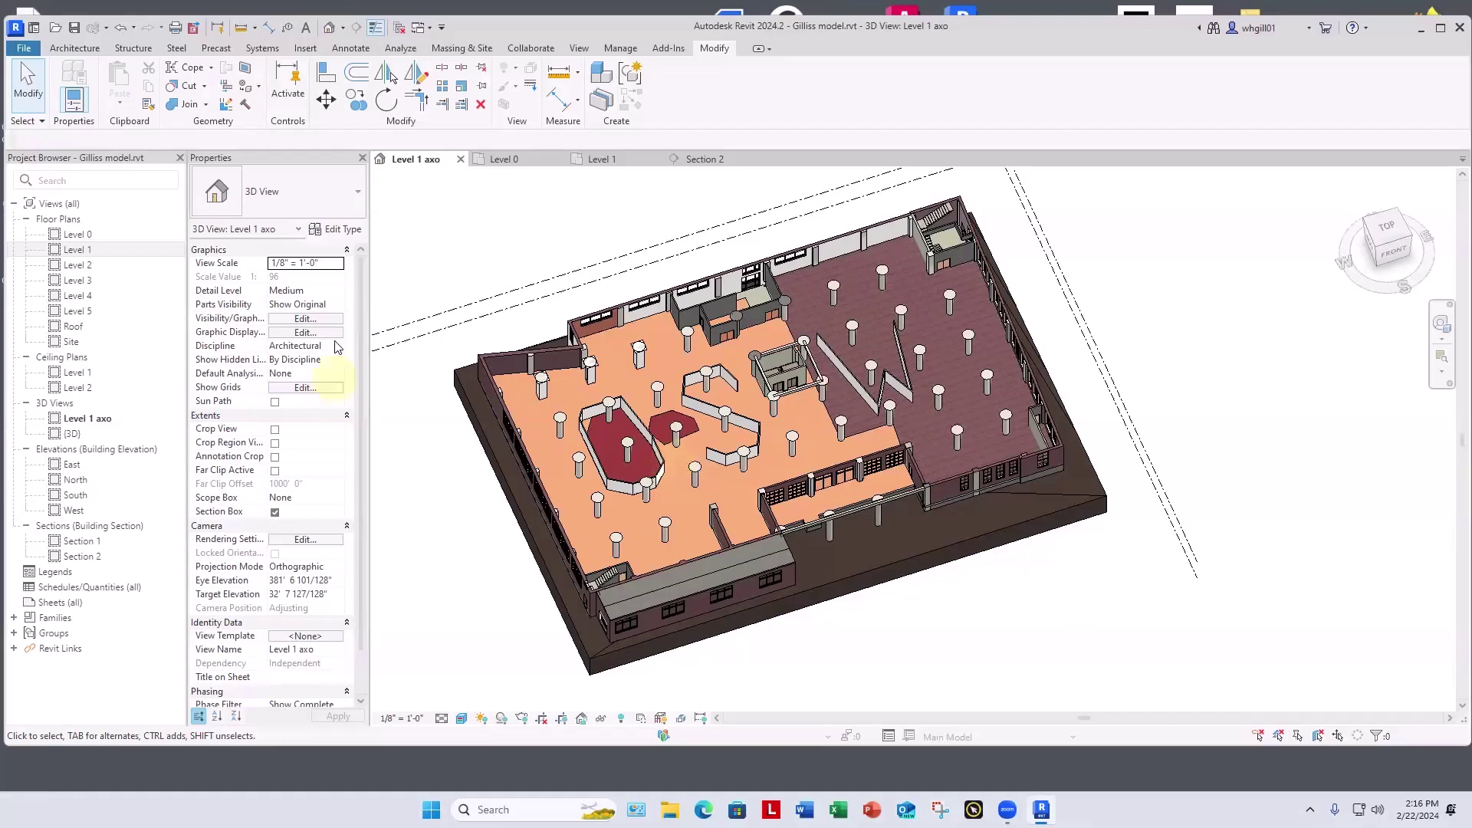
Step: Open the Level 1 floor plan and switch the drawing canvas to the dark theme
double_click(77, 249)
scroll(907, 513, "down", 3)
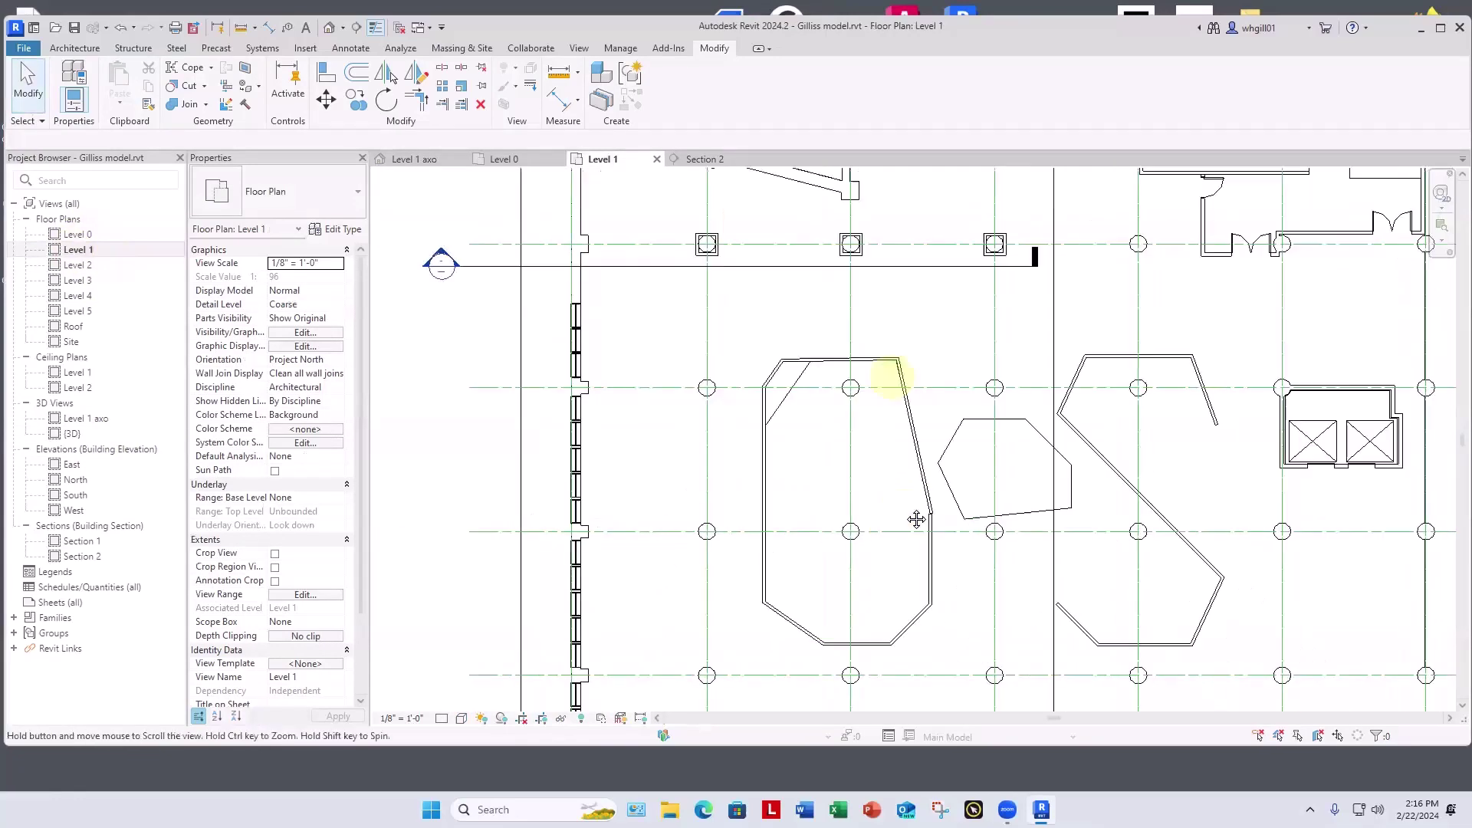
middle_click_drag(944, 654, 859, 535)
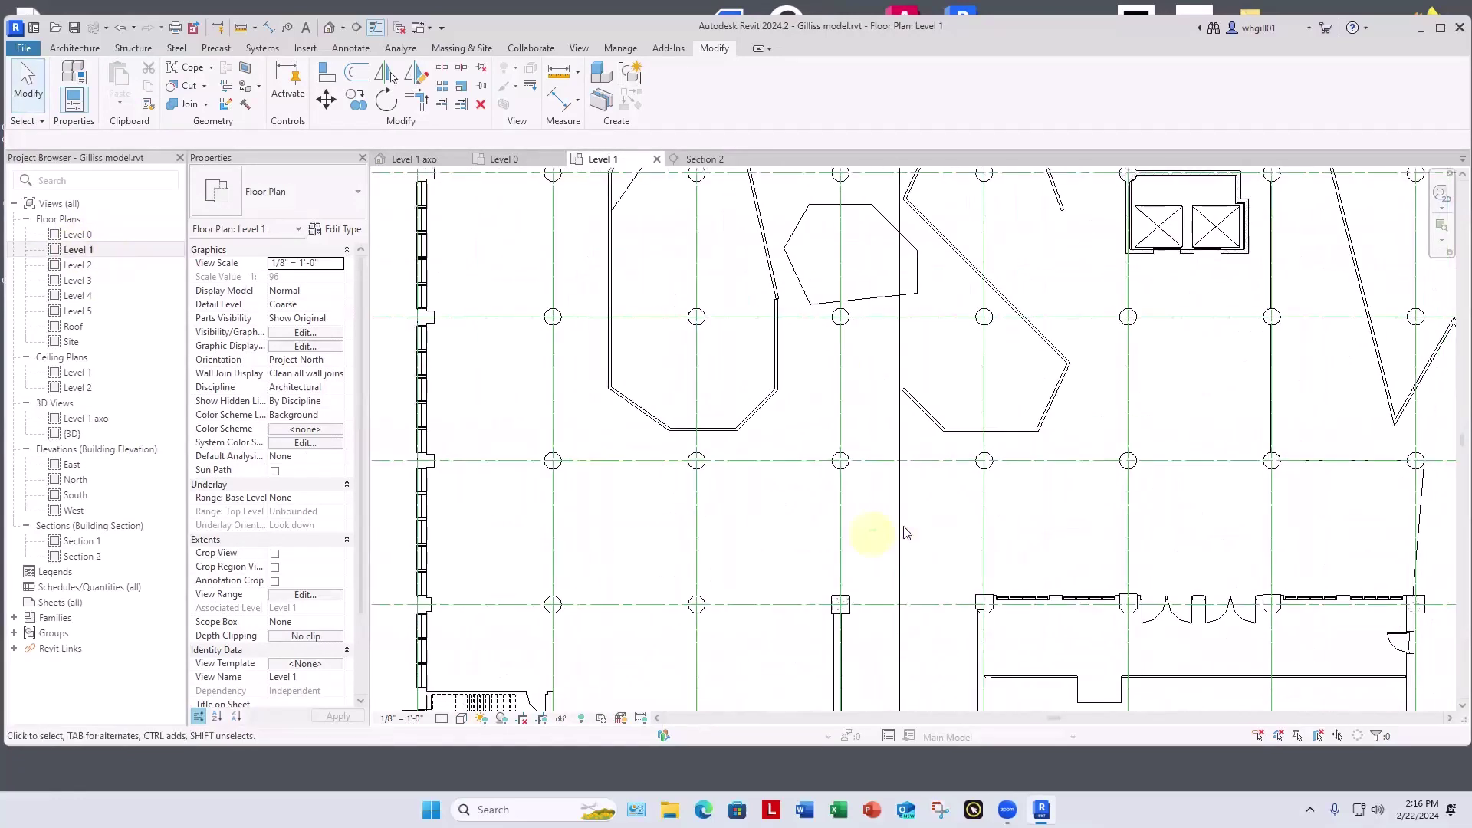
key("c")
key("a")
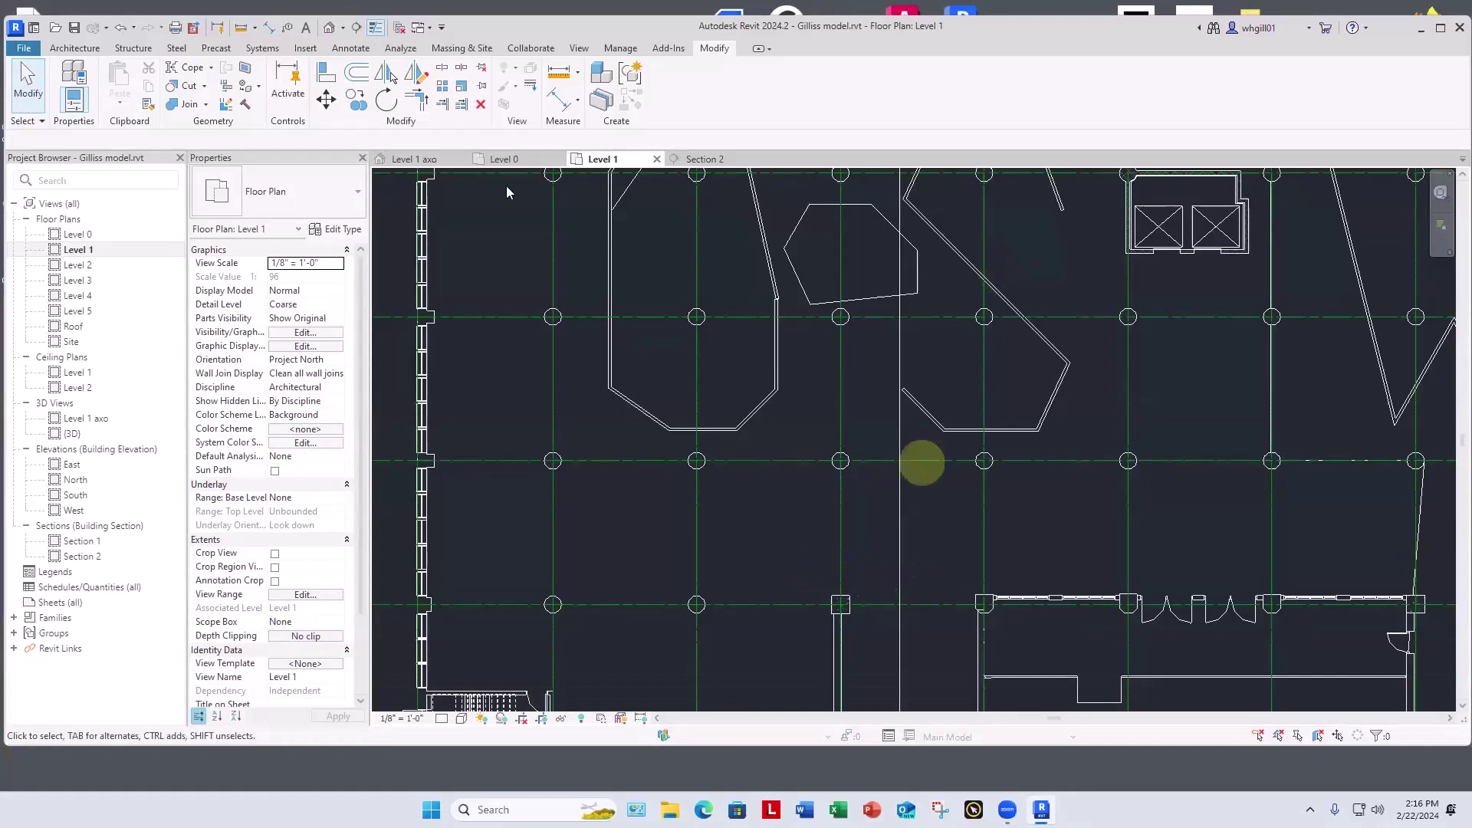
Step: Place a perspective camera just north of the square column south of the octagonal enclosure, aimed northeast toward the S-shaped wall
left_click(579, 48)
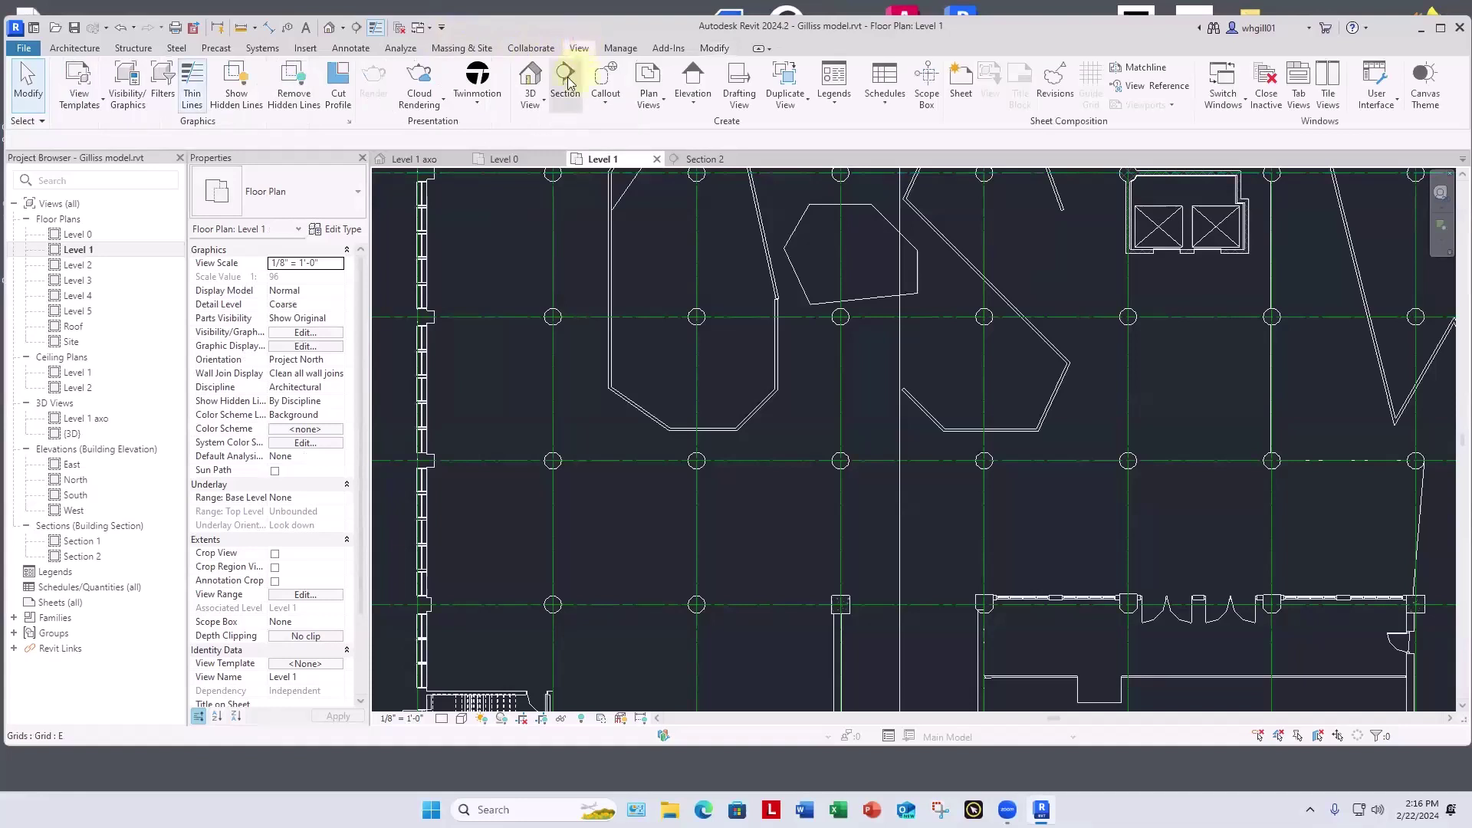
left_click(525, 106)
left_click(556, 161)
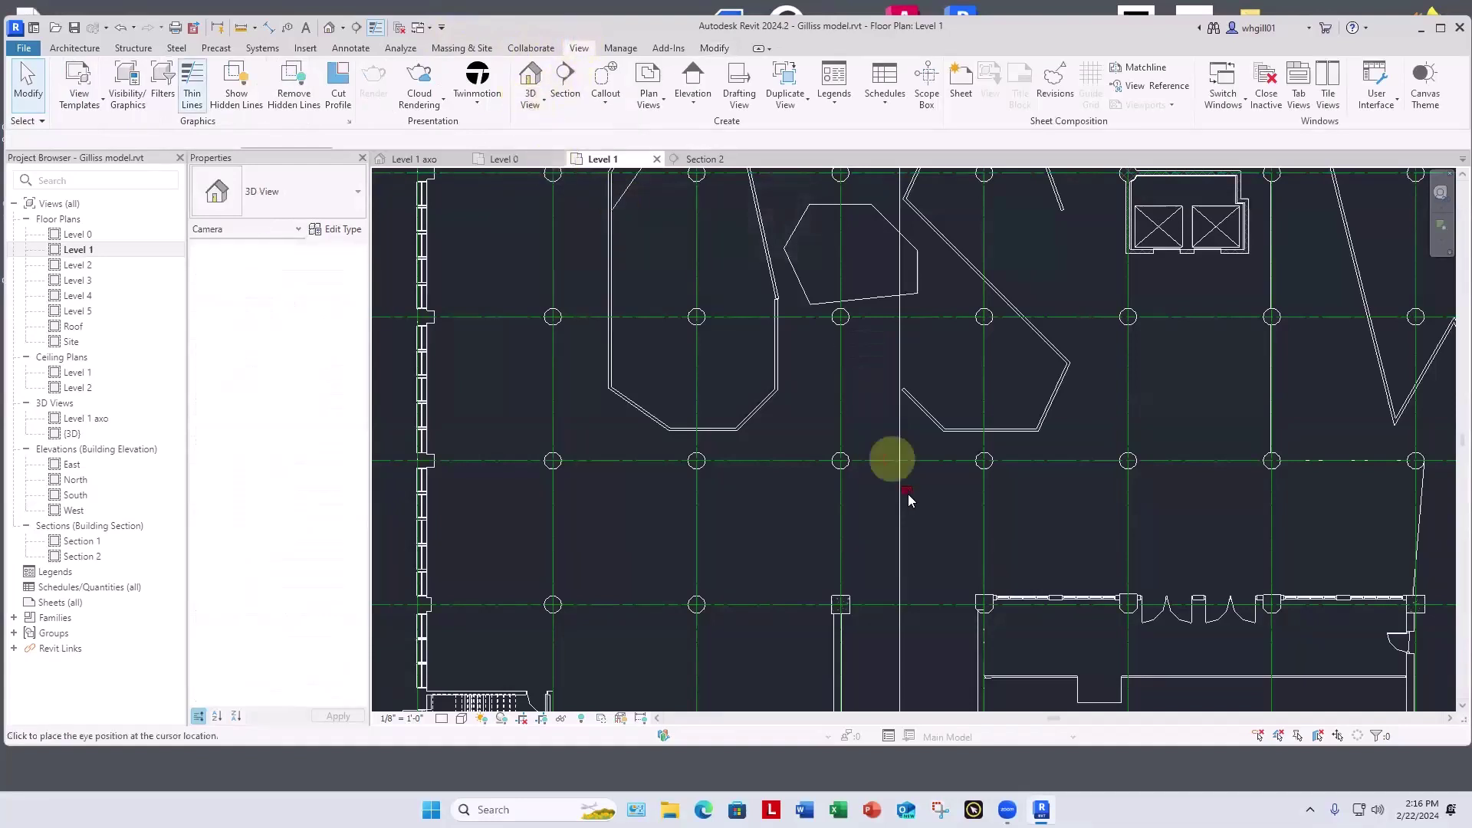
left_click(843, 570)
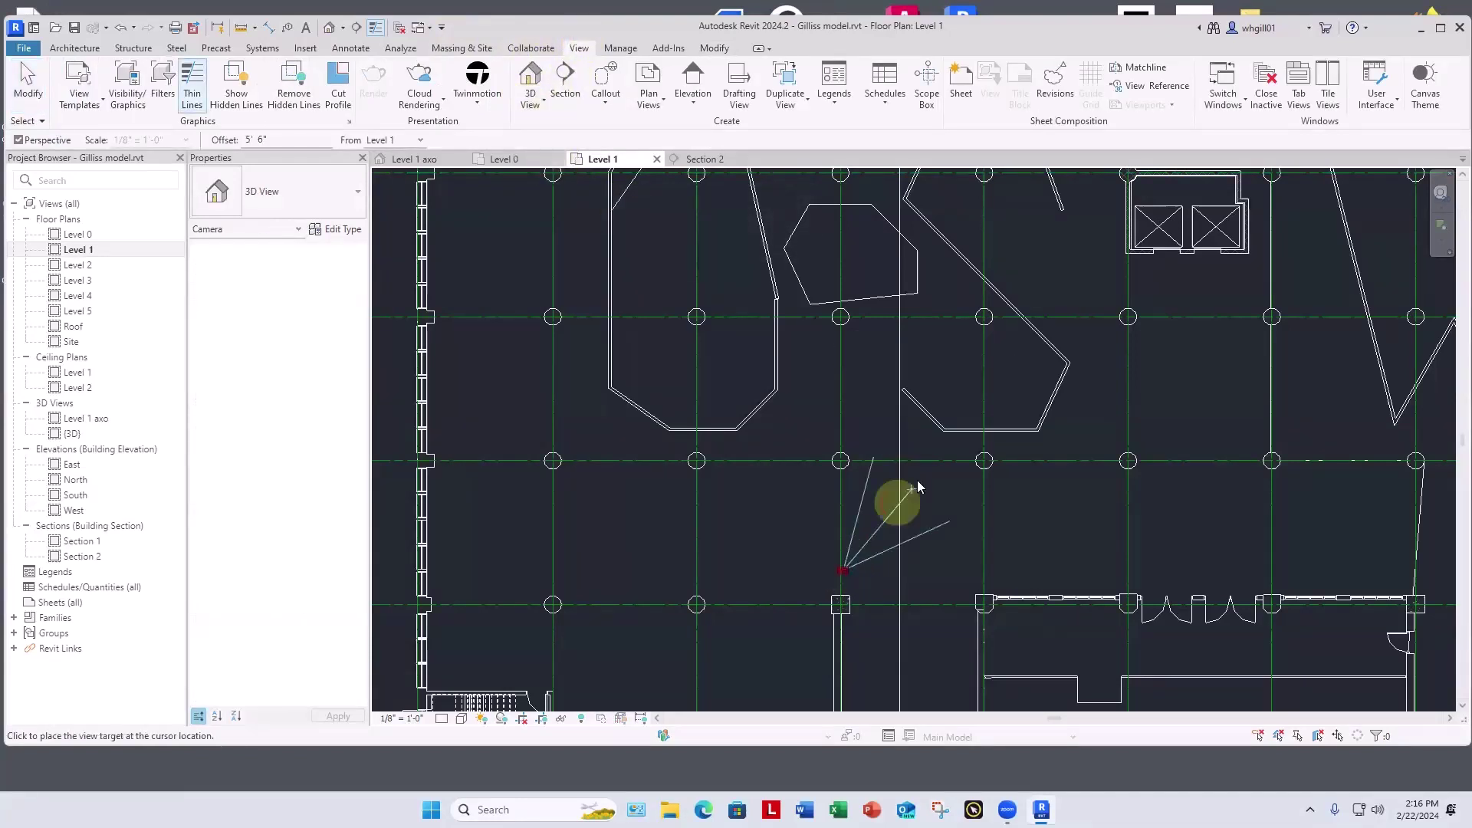
left_click(1009, 364)
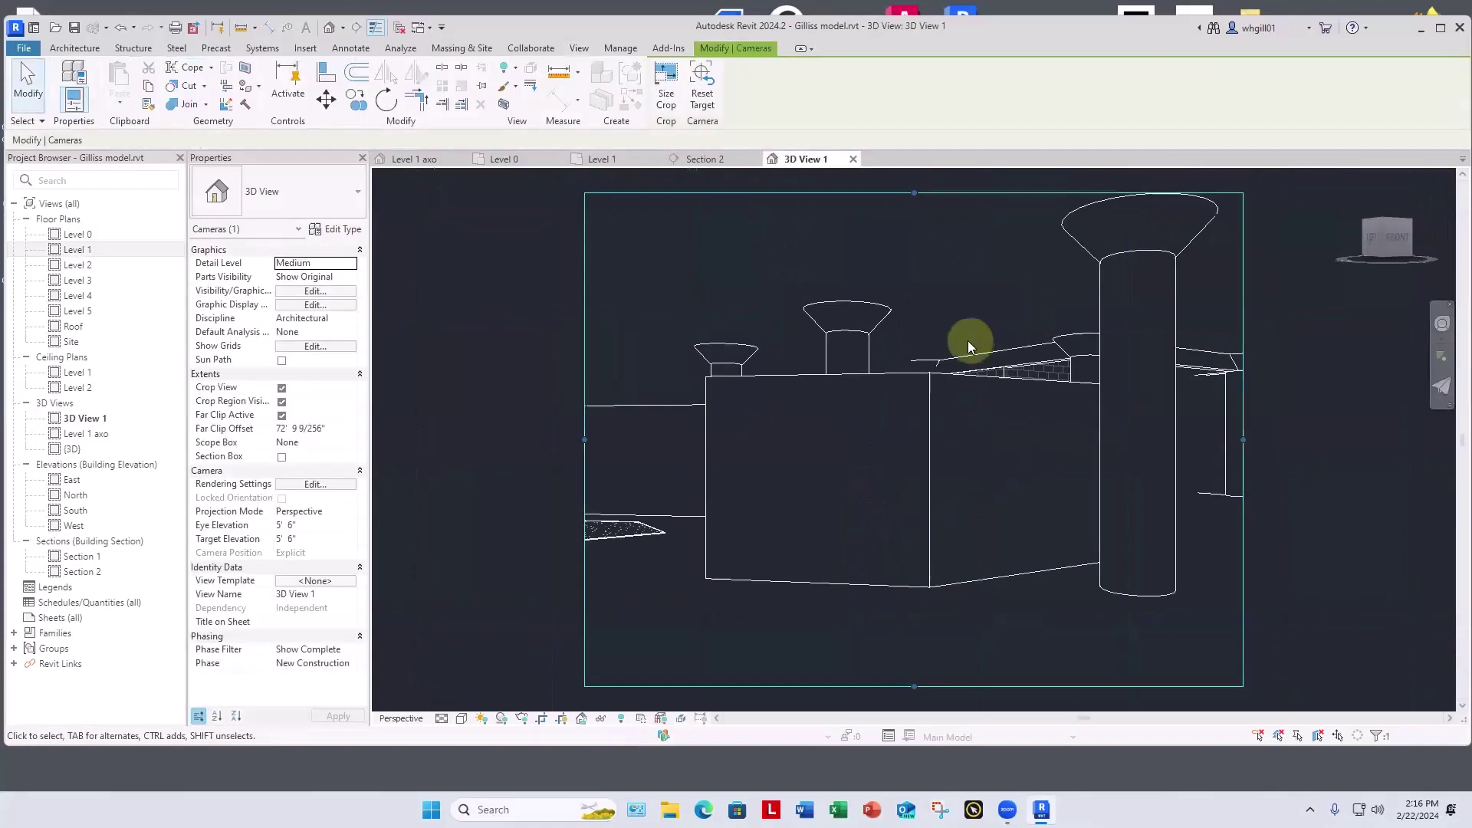
Step: Widen the camera view's crop region by extending its left edge outward
left_click(891, 406)
left_click(583, 473)
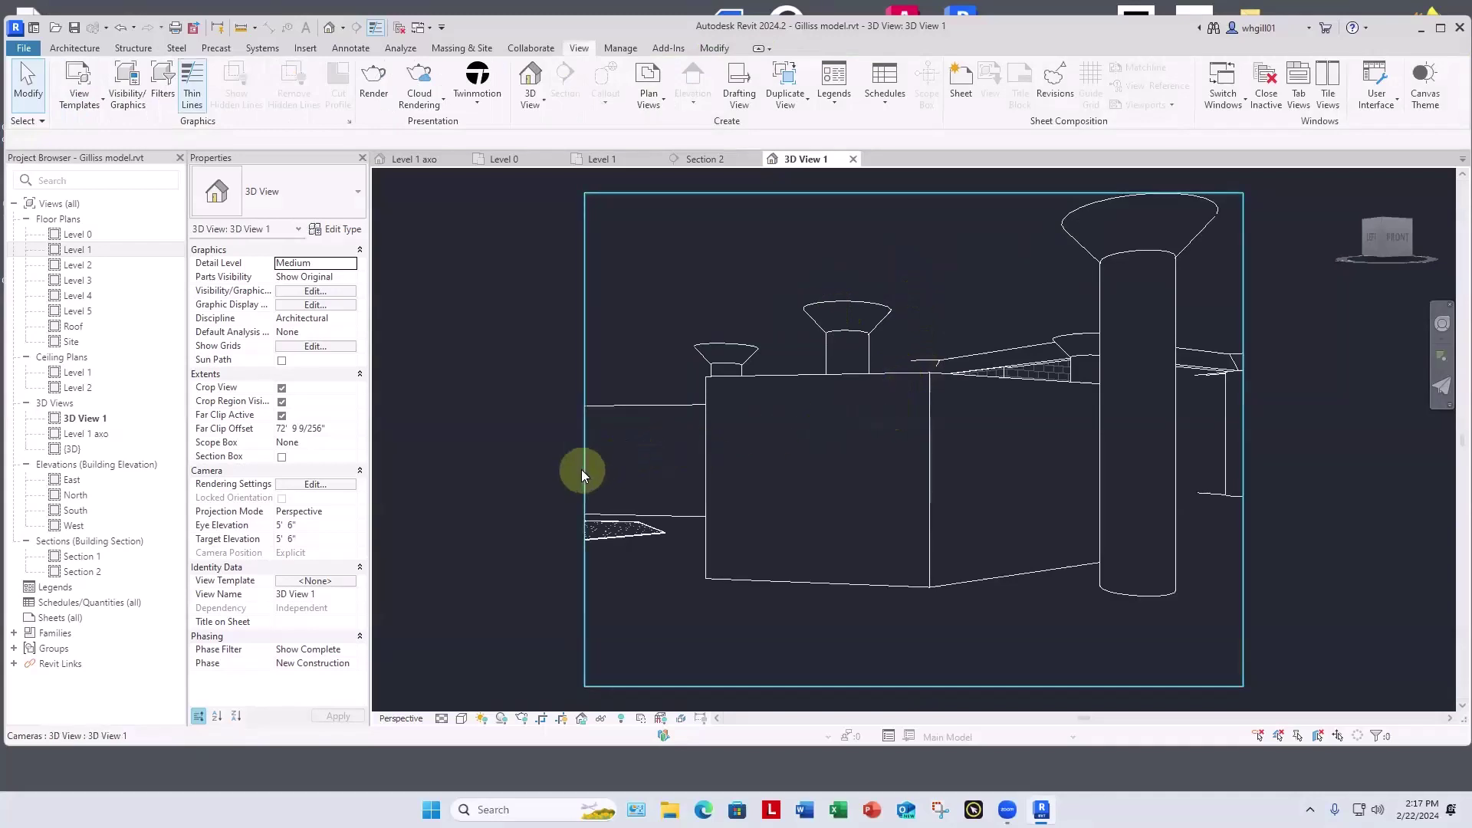
left_click_drag(584, 440, 417, 443)
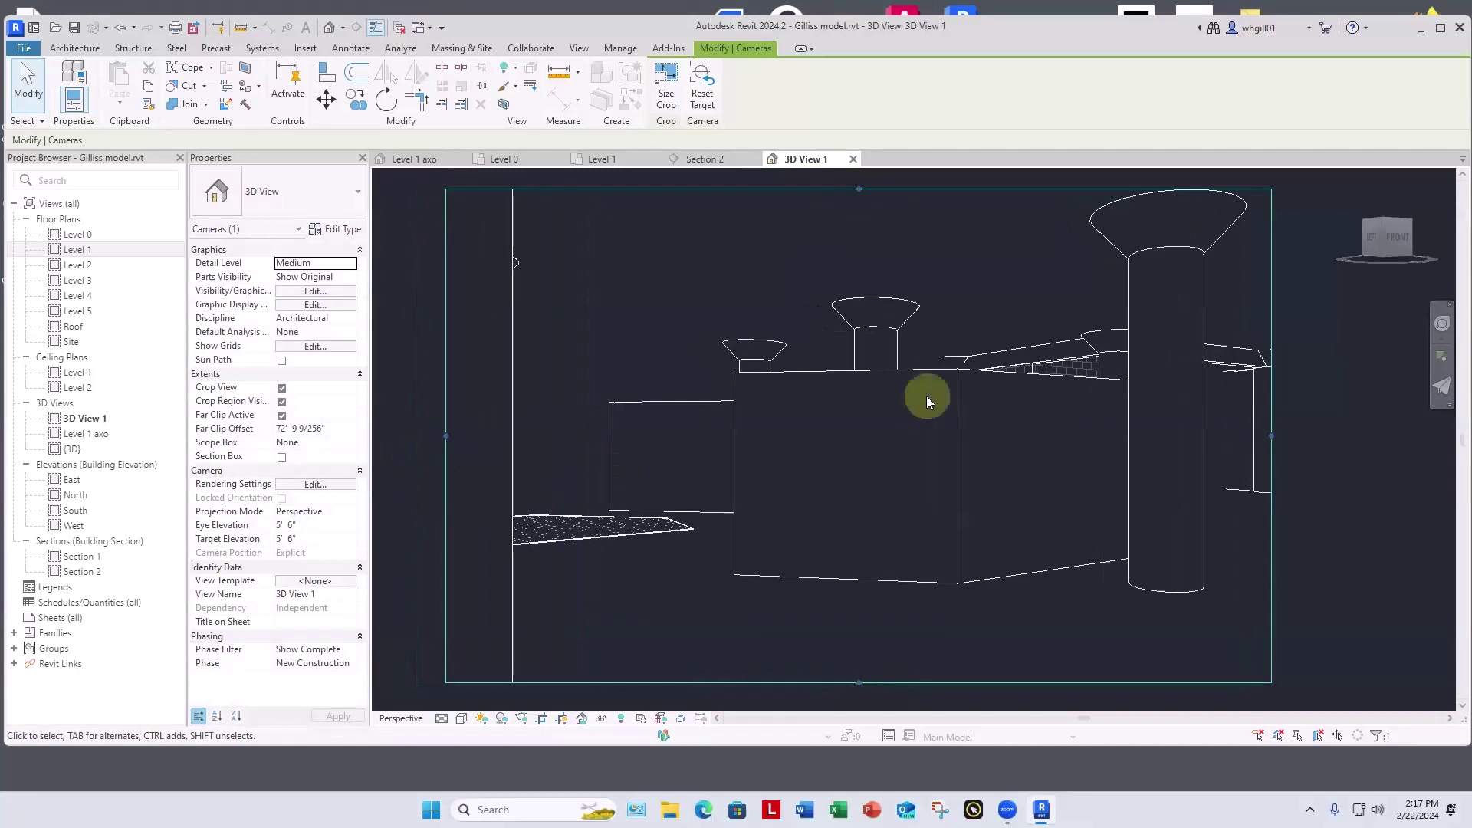
middle_click_drag(927, 396, 876, 488)
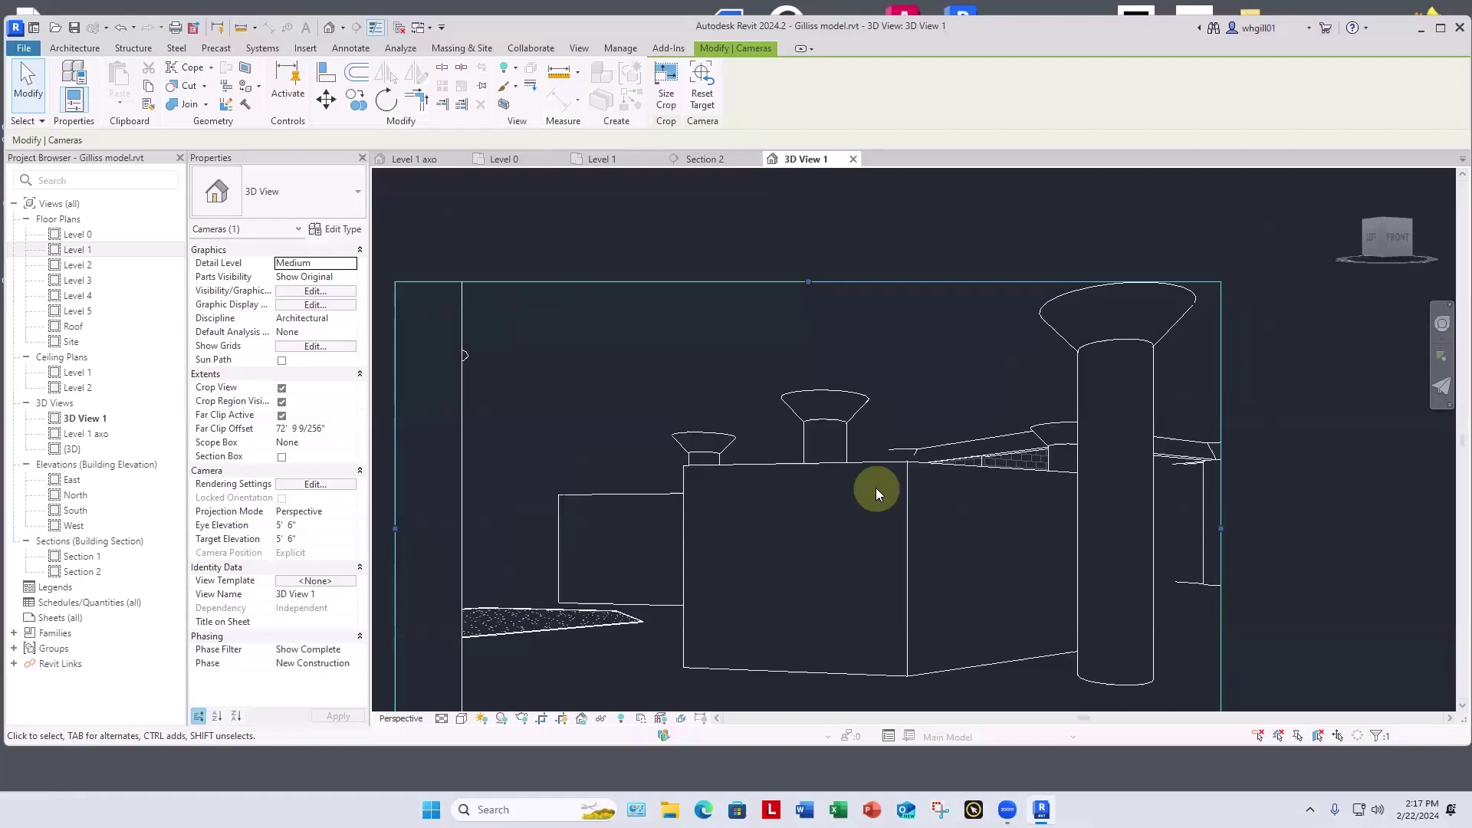
scroll(876, 488, "down", 1)
middle_click_drag(843, 484, 847, 405)
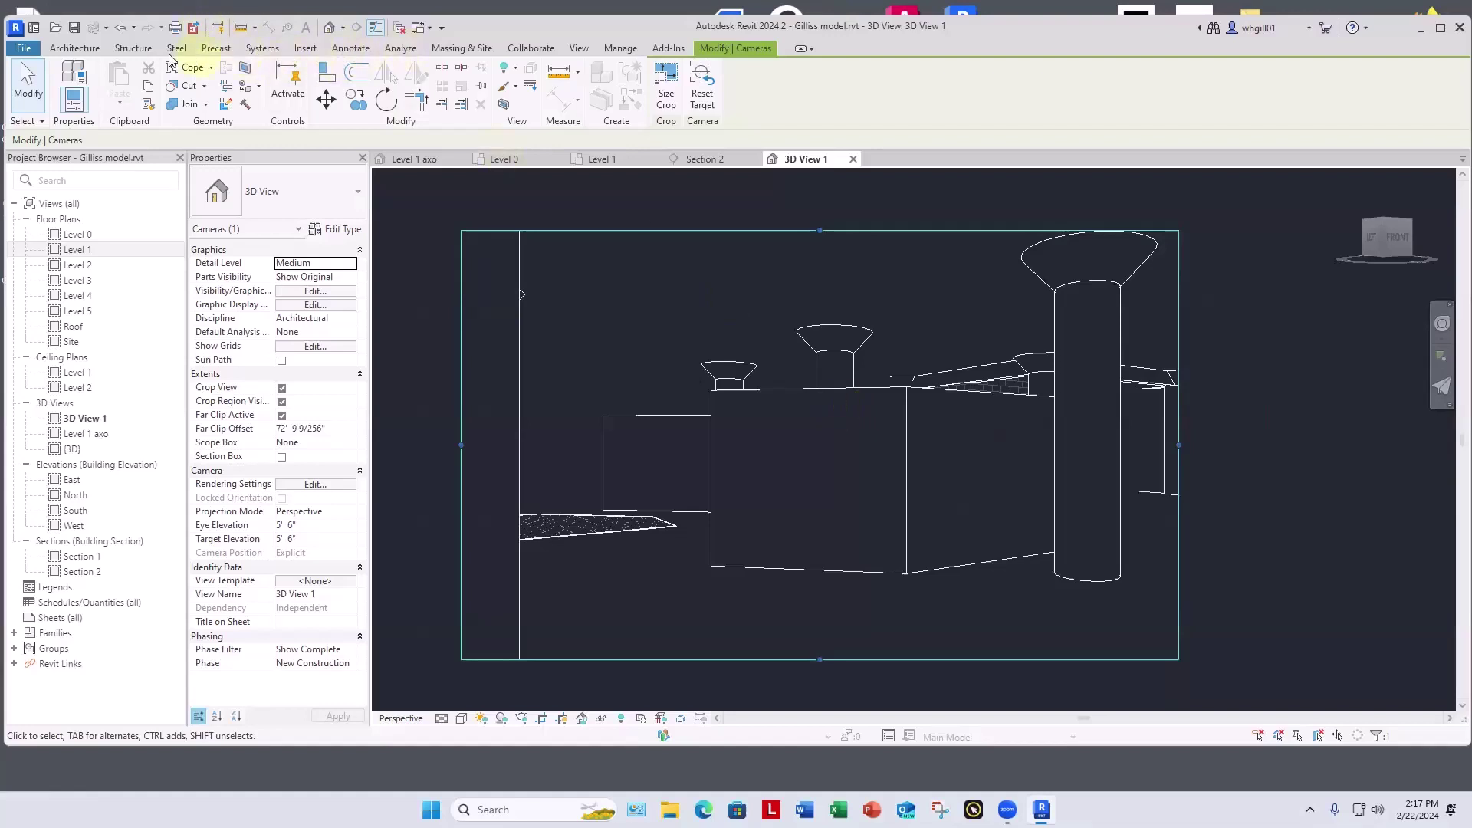
Step: Load the Ceiling Light - Flat Round family from the architectural internal lighting library as a component
left_click(75, 48)
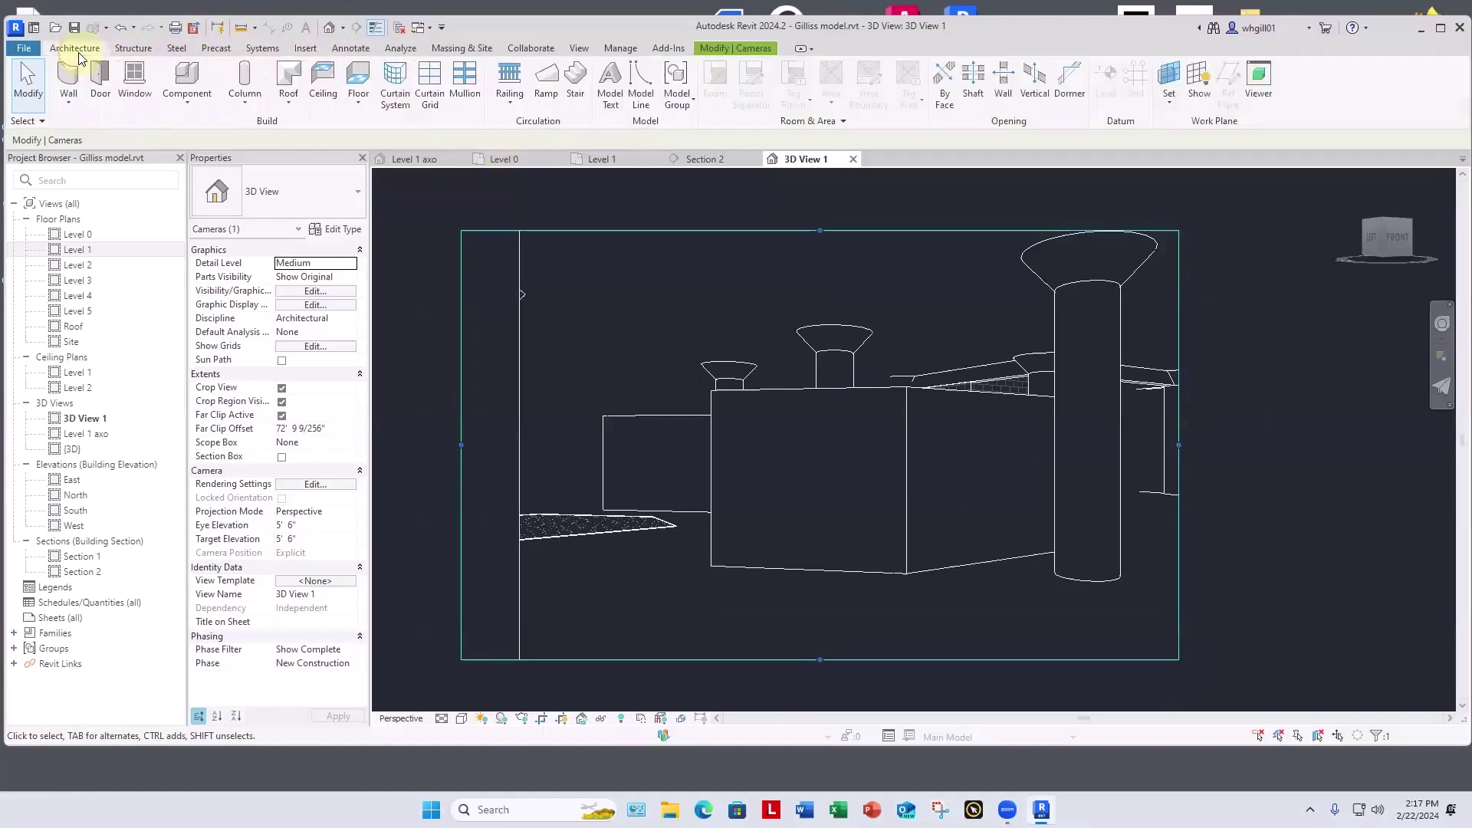
left_click(187, 100)
left_click(209, 131)
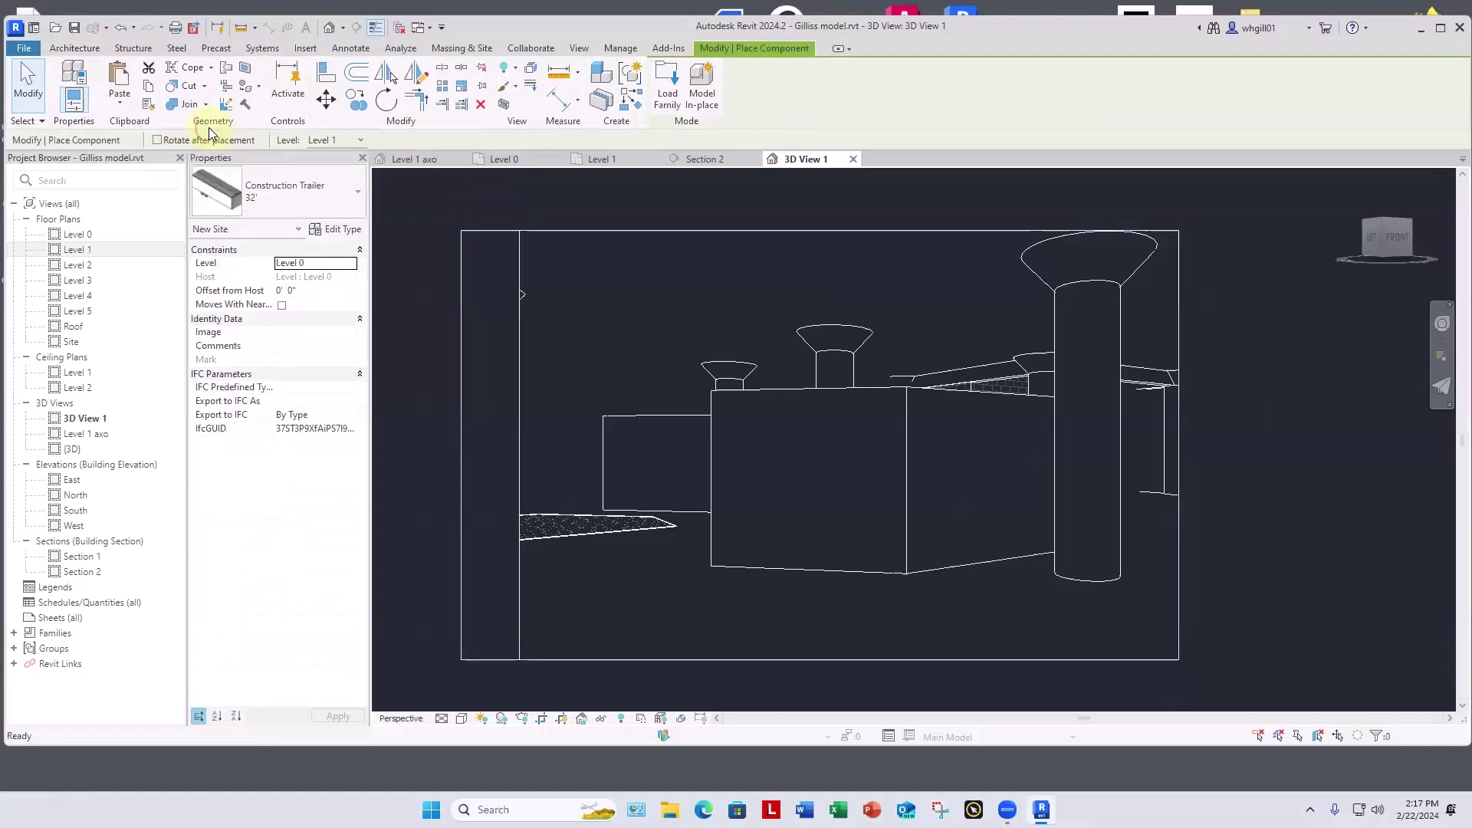
left_click(667, 88)
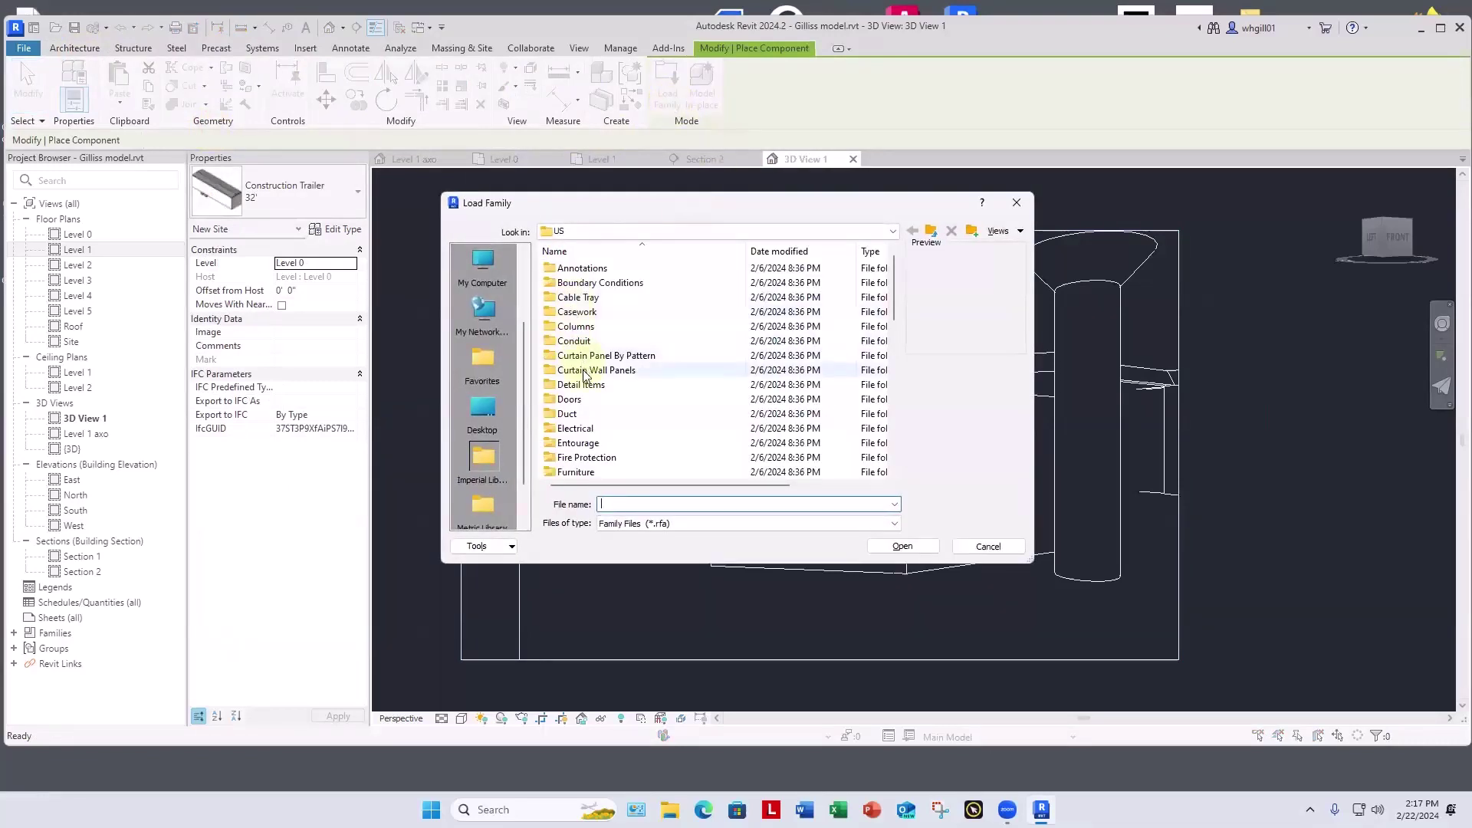
scroll(582, 353, "down", 3)
double_click(576, 414)
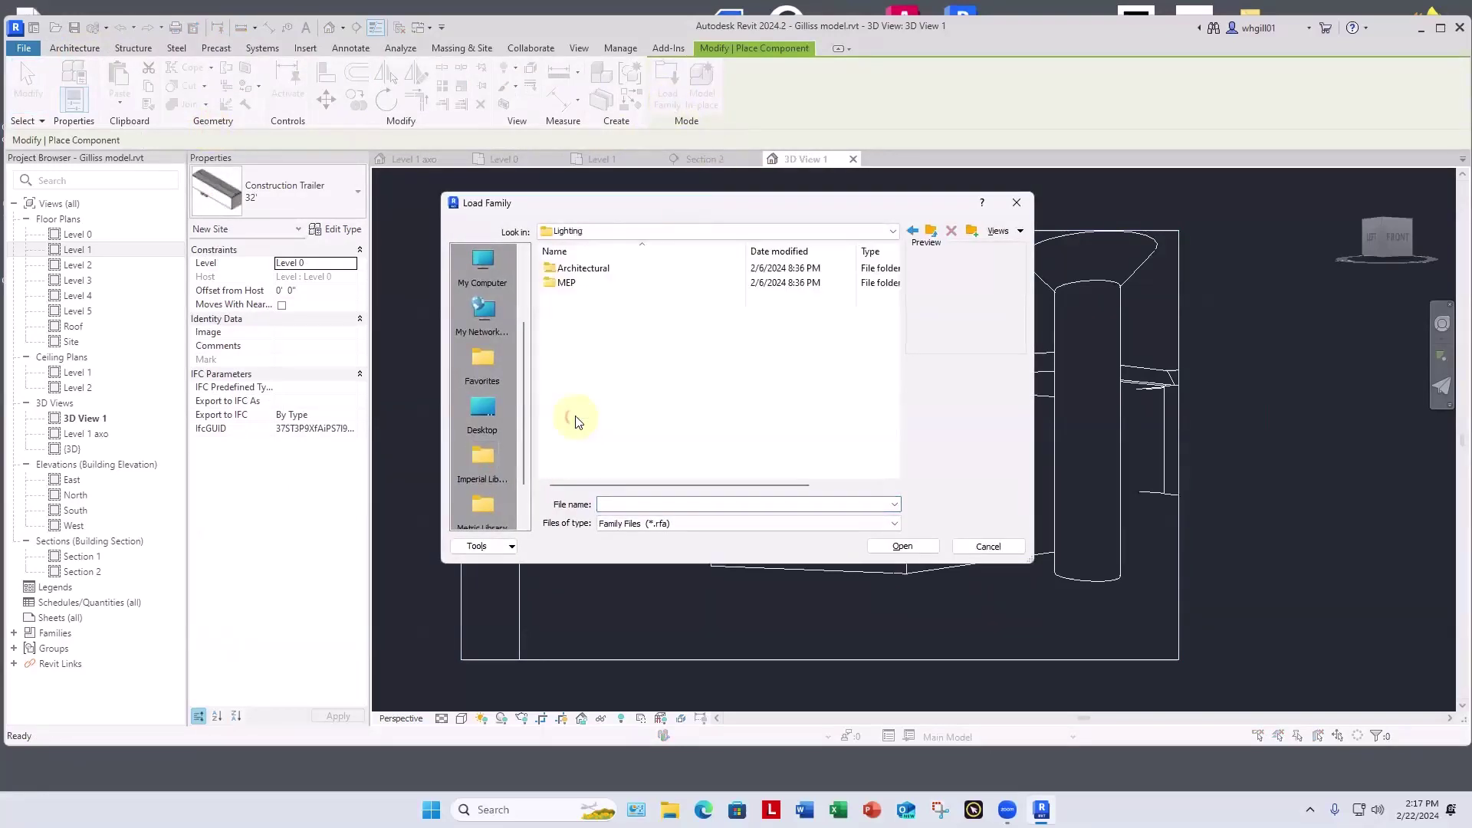
double_click(579, 270)
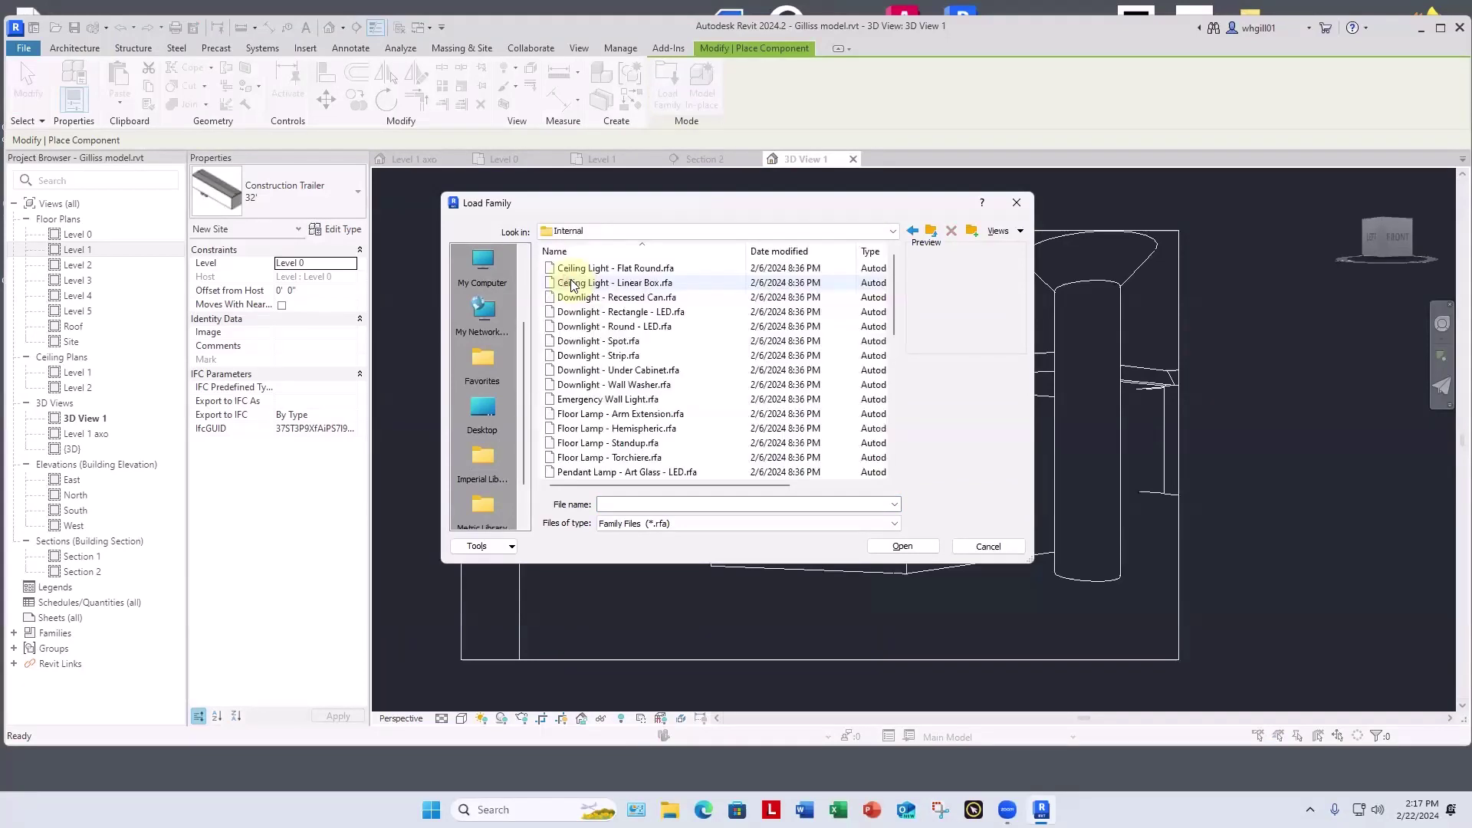
double_click(615, 268)
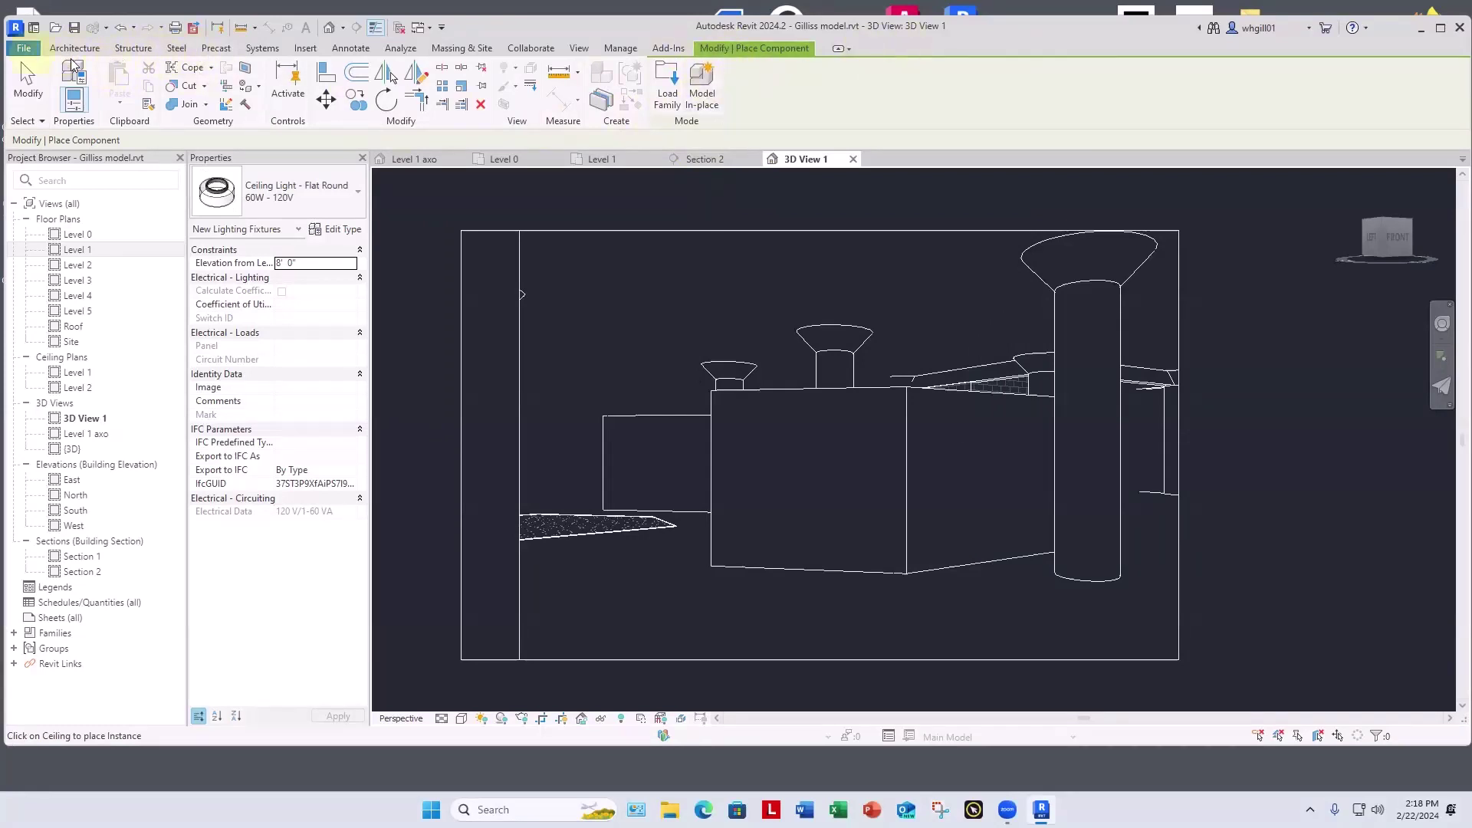
Step: Load the Downlight - Rectangle - LED family with the 29W Square type
left_click(667, 86)
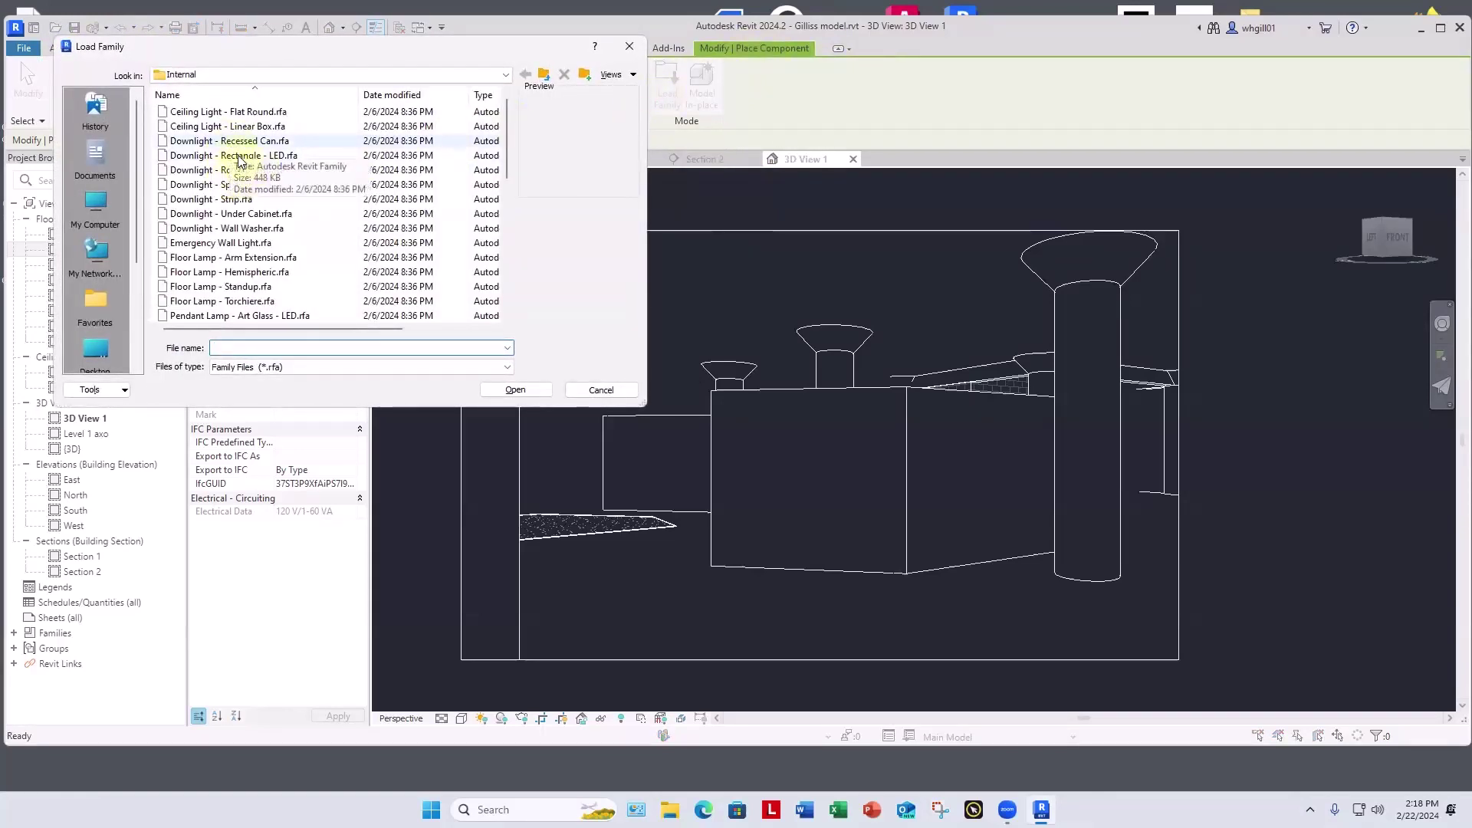
double_click(239, 157)
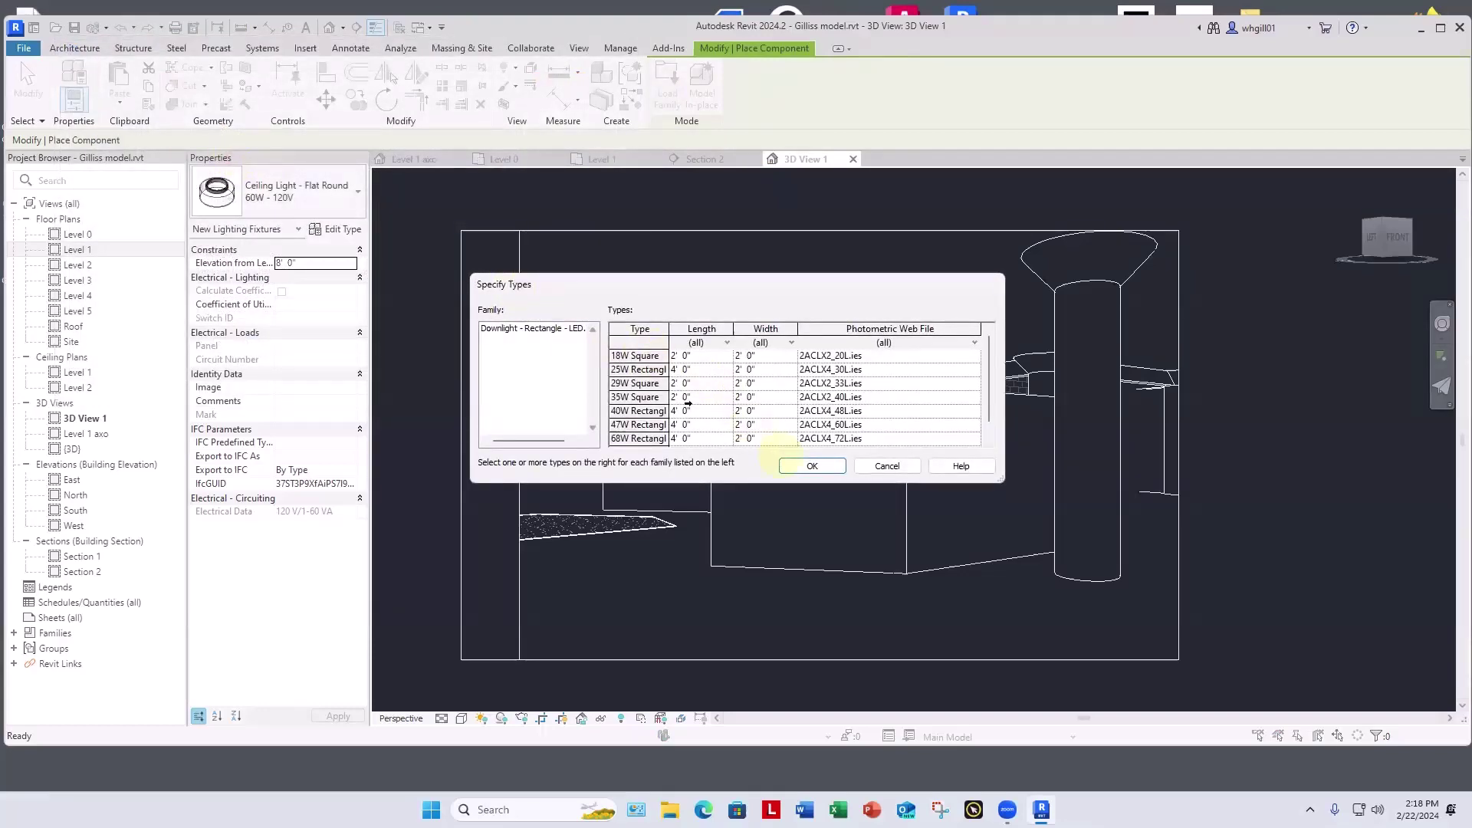
left_click(639, 384)
left_click(810, 467)
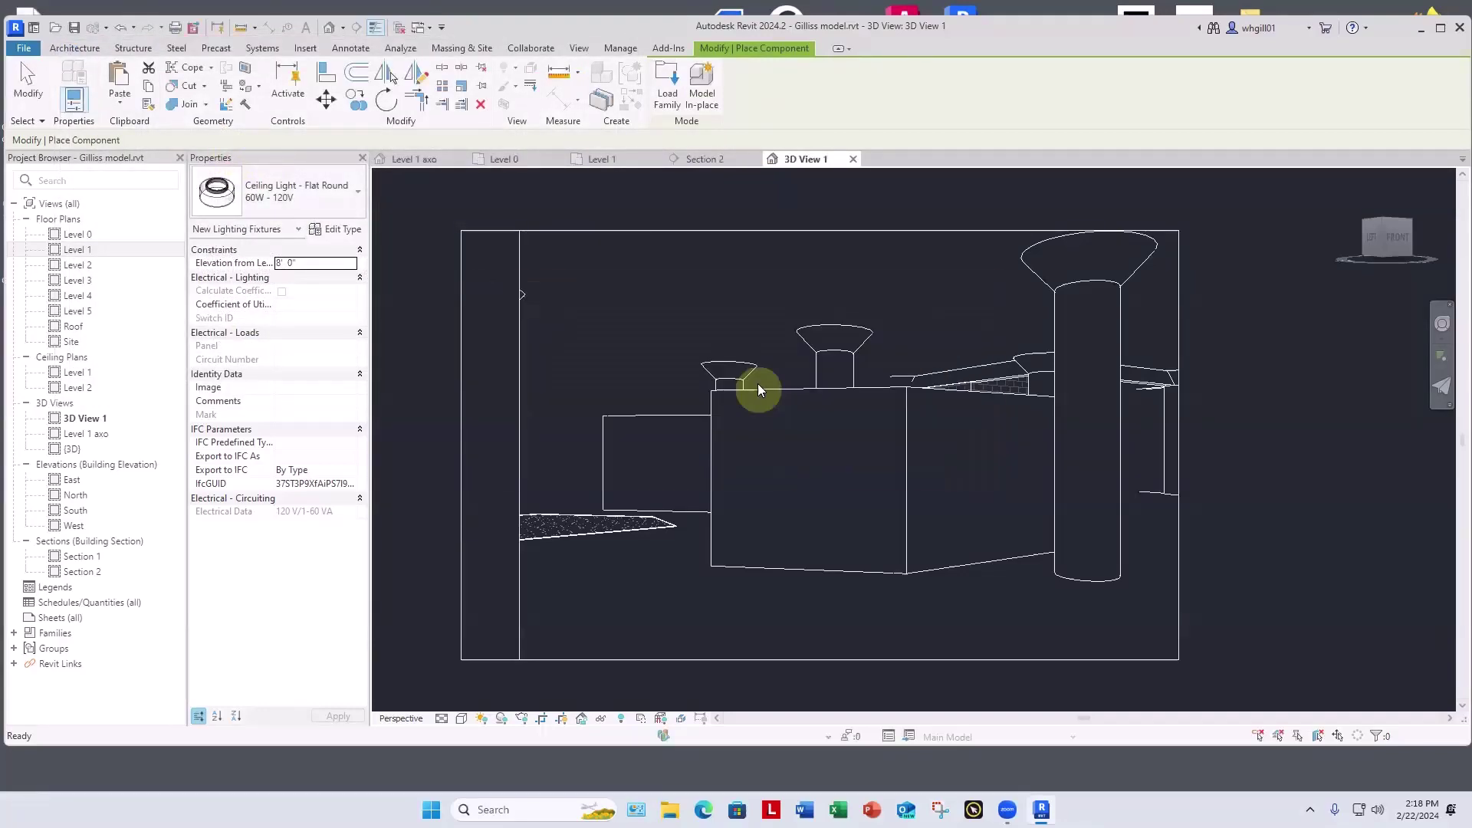
Step: Place 29W Square downlights on faces in the camera view: two overhead, one on the wall, and one each on the round column's shaft and flared capital
left_click(727, 282)
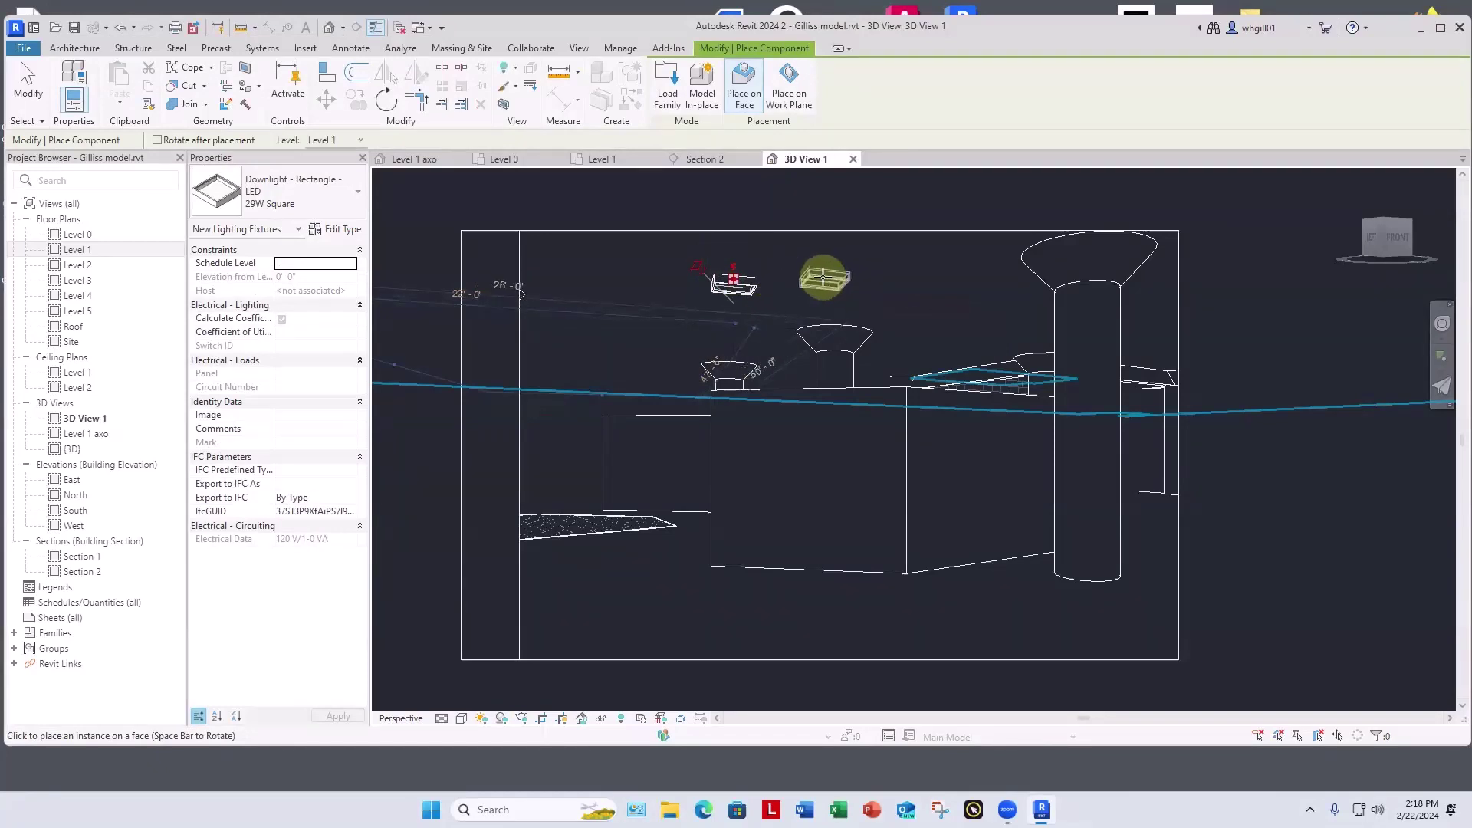
key("Escape")
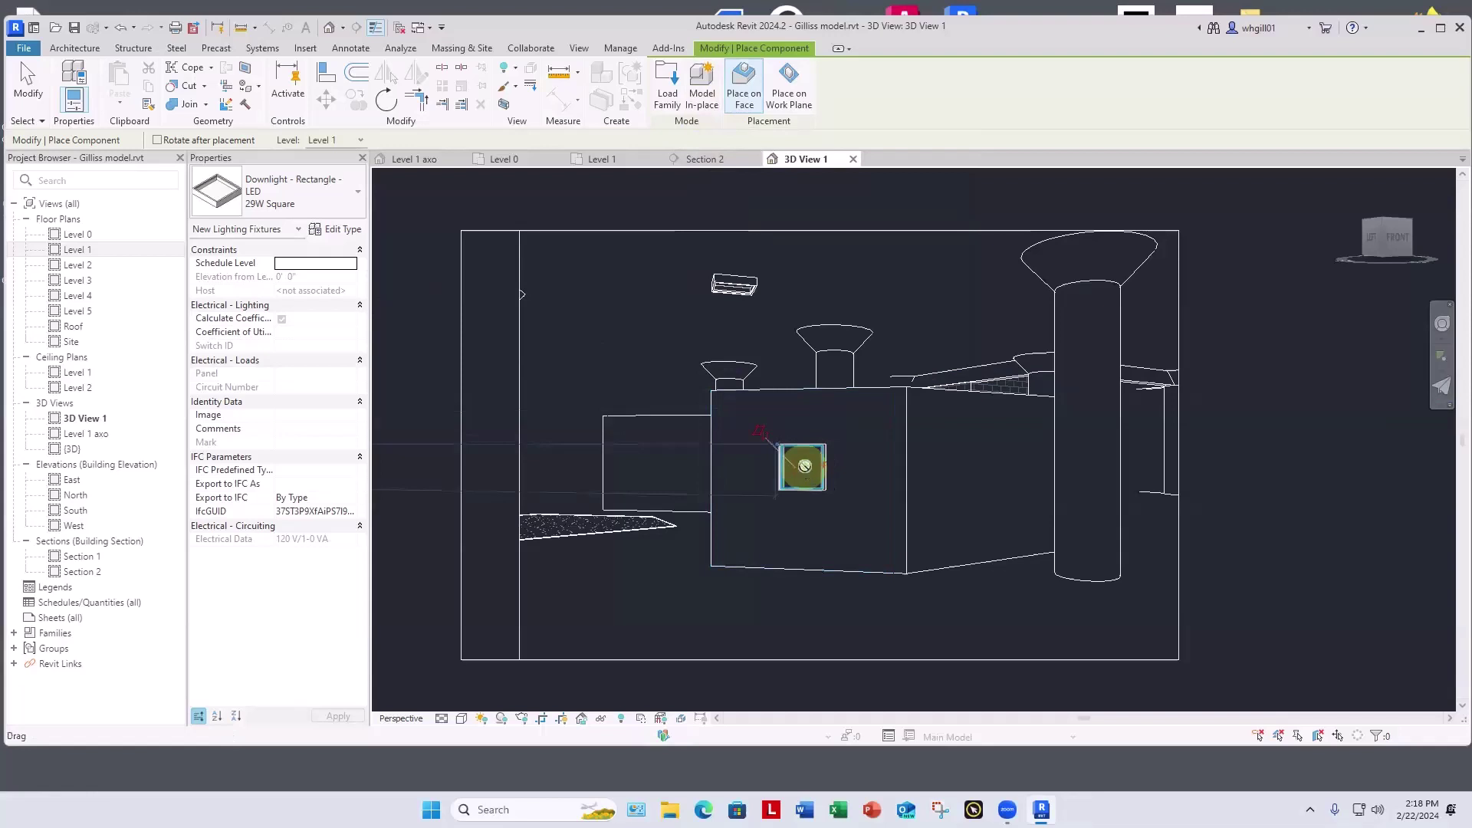
left_click(804, 466)
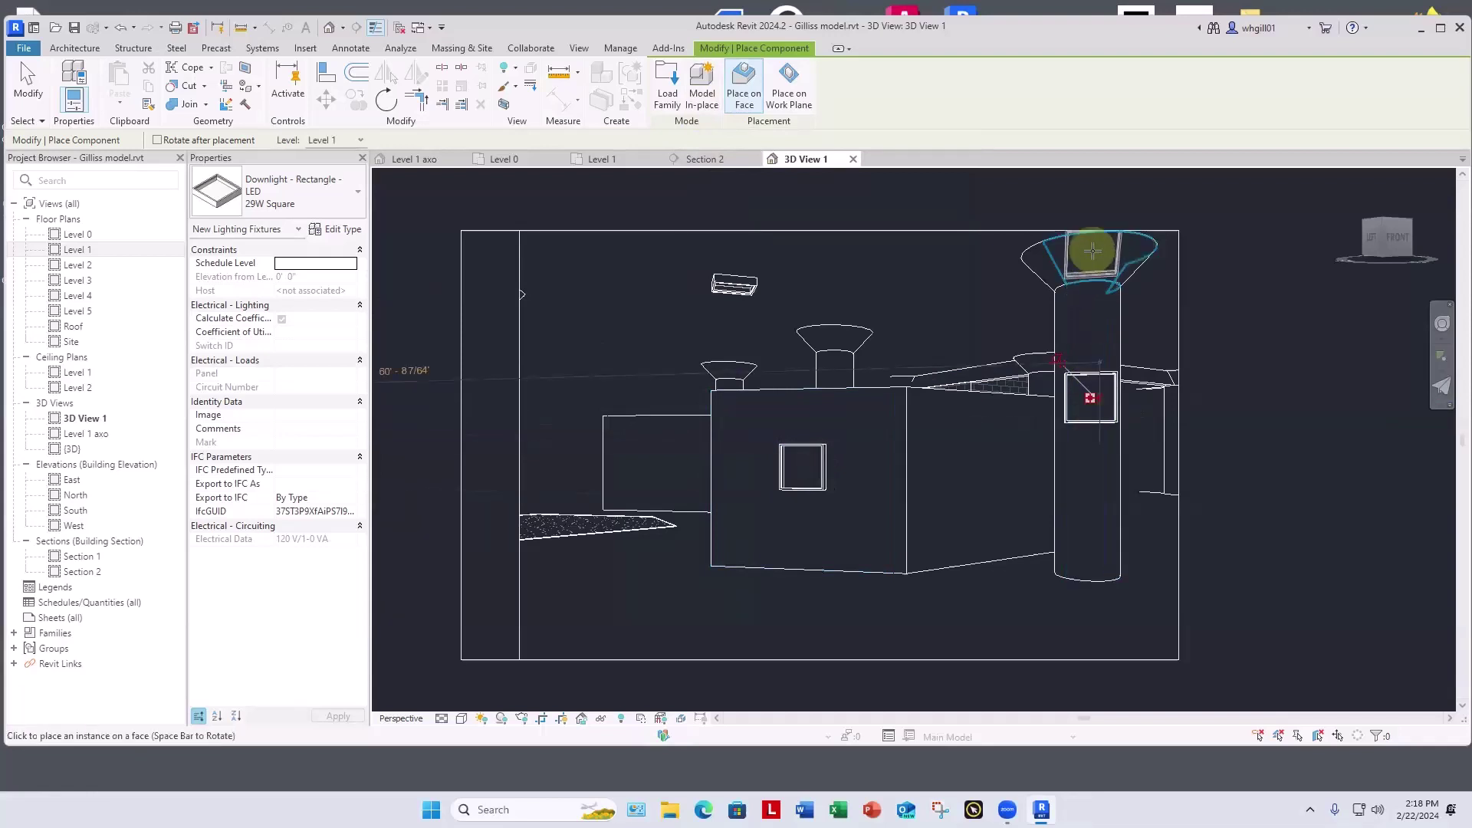
left_click(1093, 251)
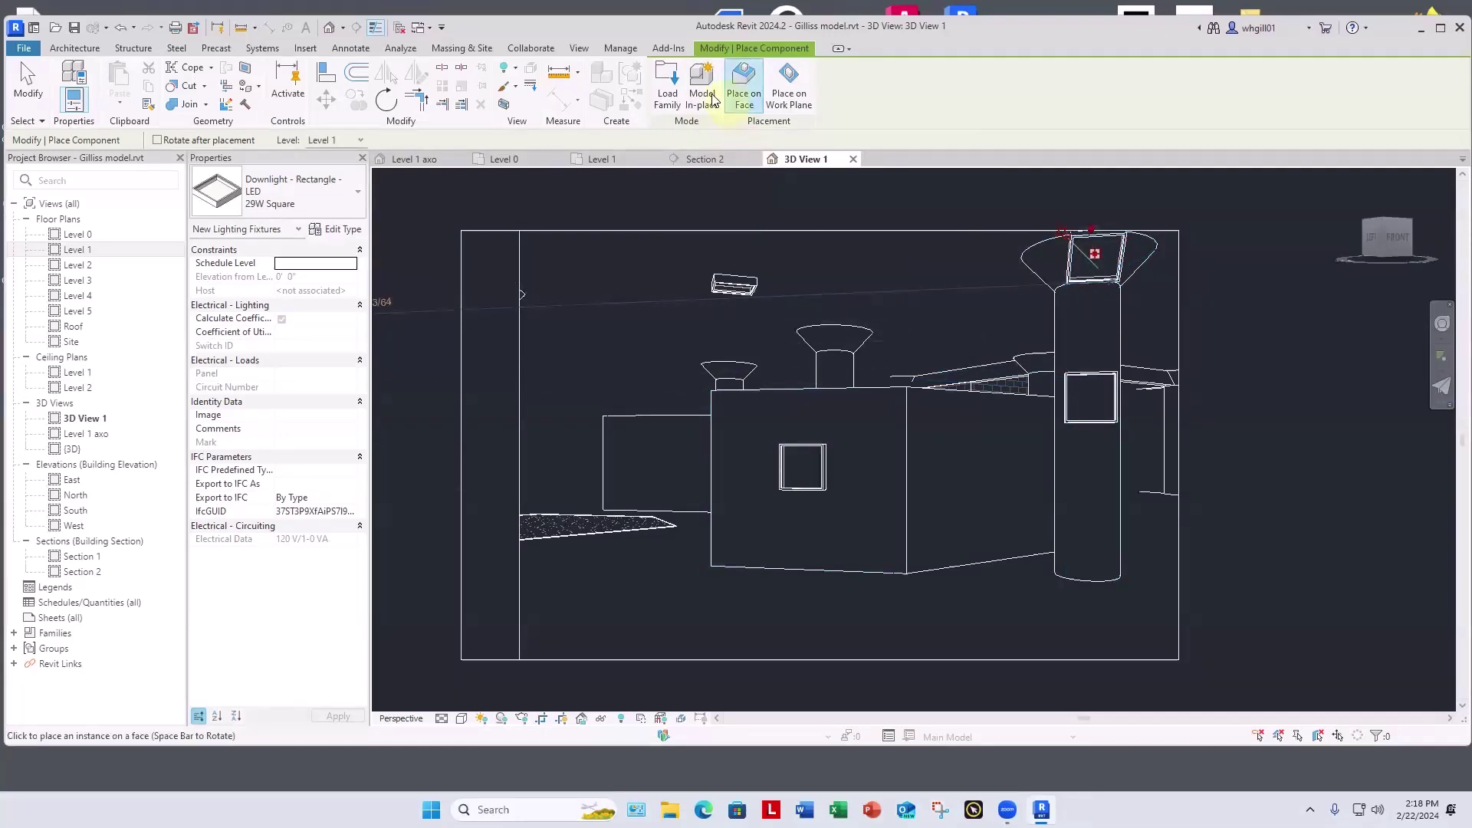
left_click(754, 90)
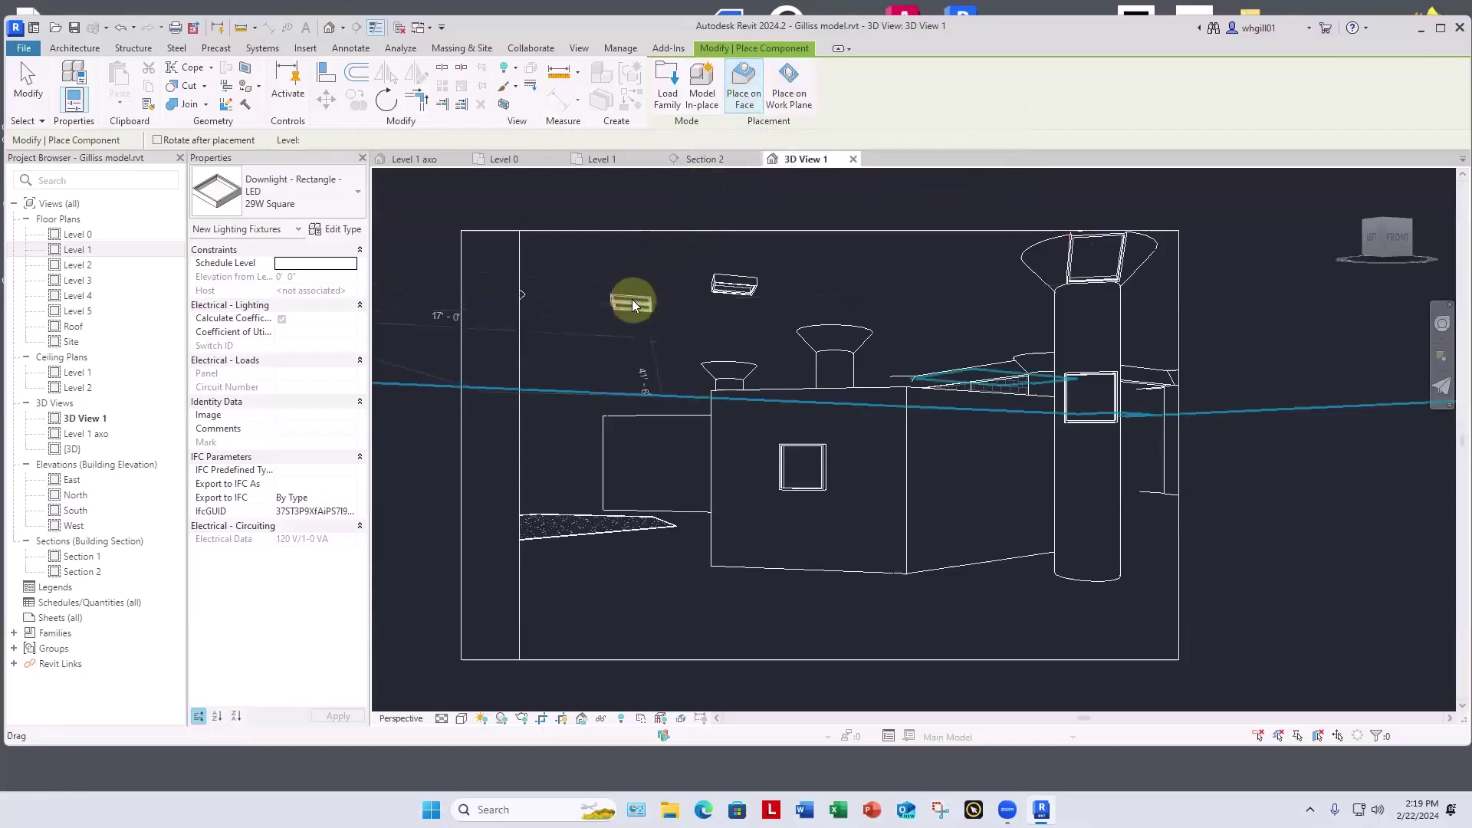
left_click(633, 305)
key("Escape")
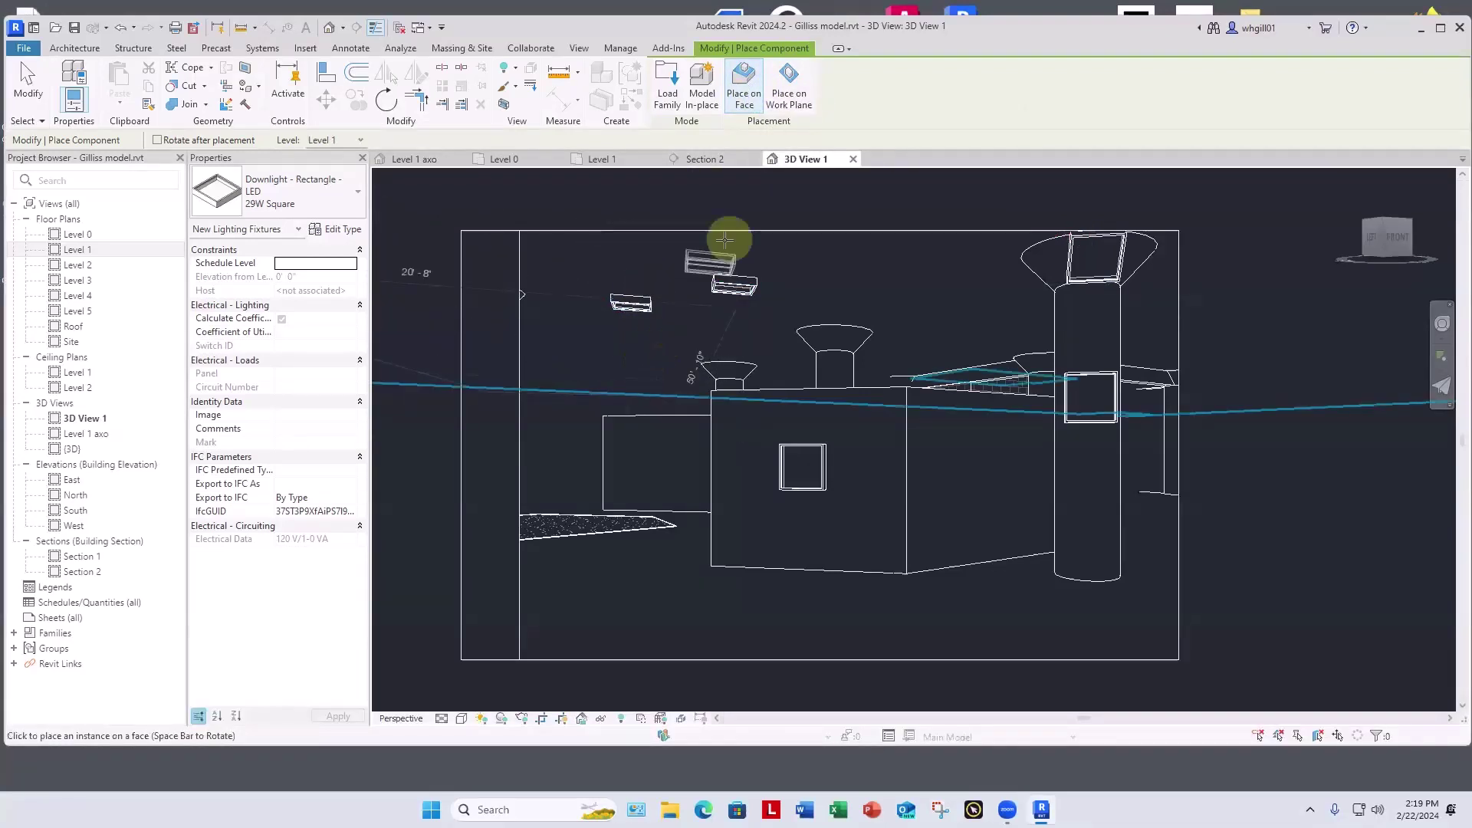
key("Escape")
key("Escape")
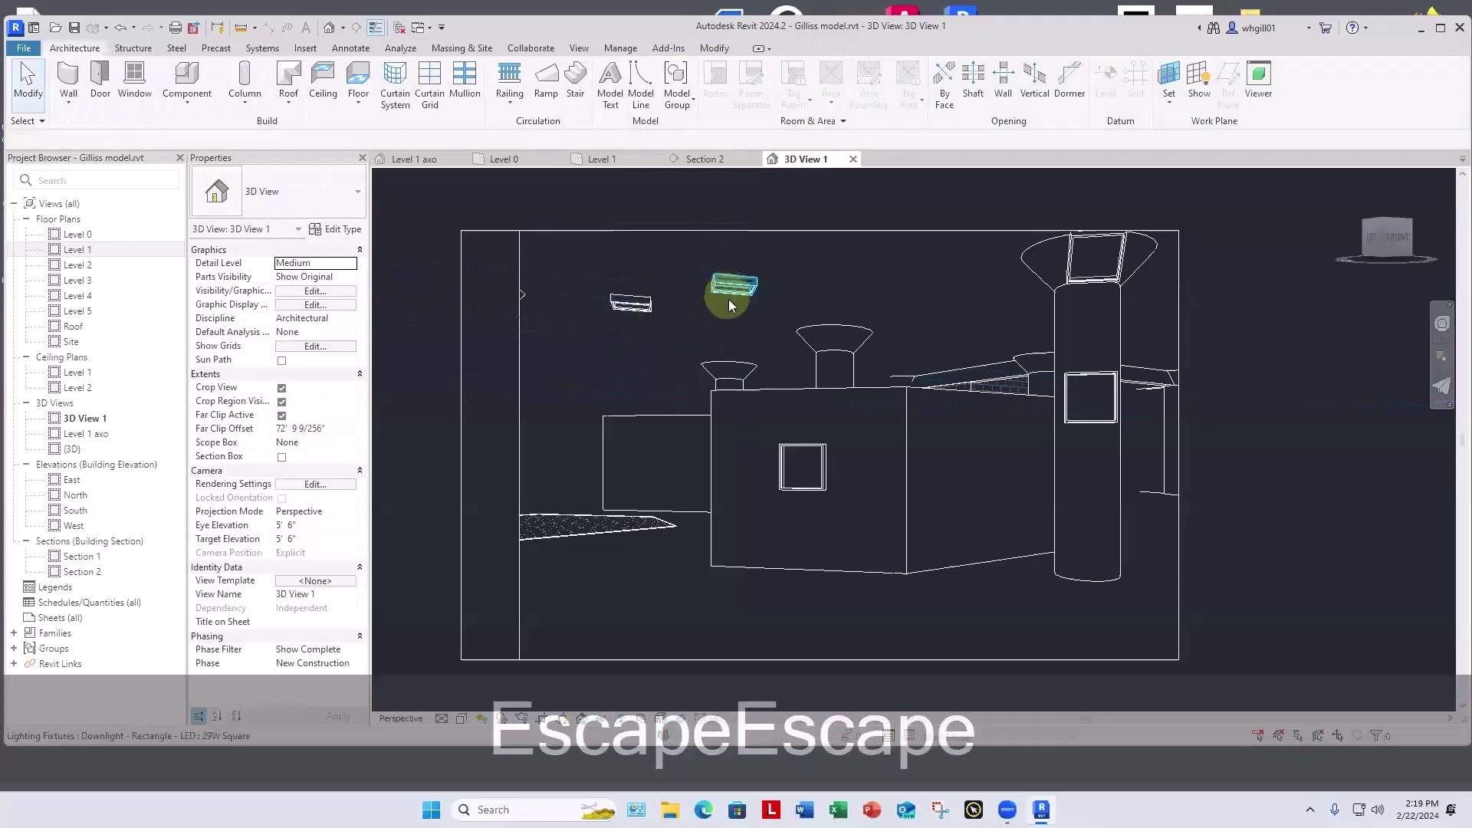
Step: Set the Level 1 ceiling plan's phase to New Construction and its phase filter to Show Complete
double_click(75, 374)
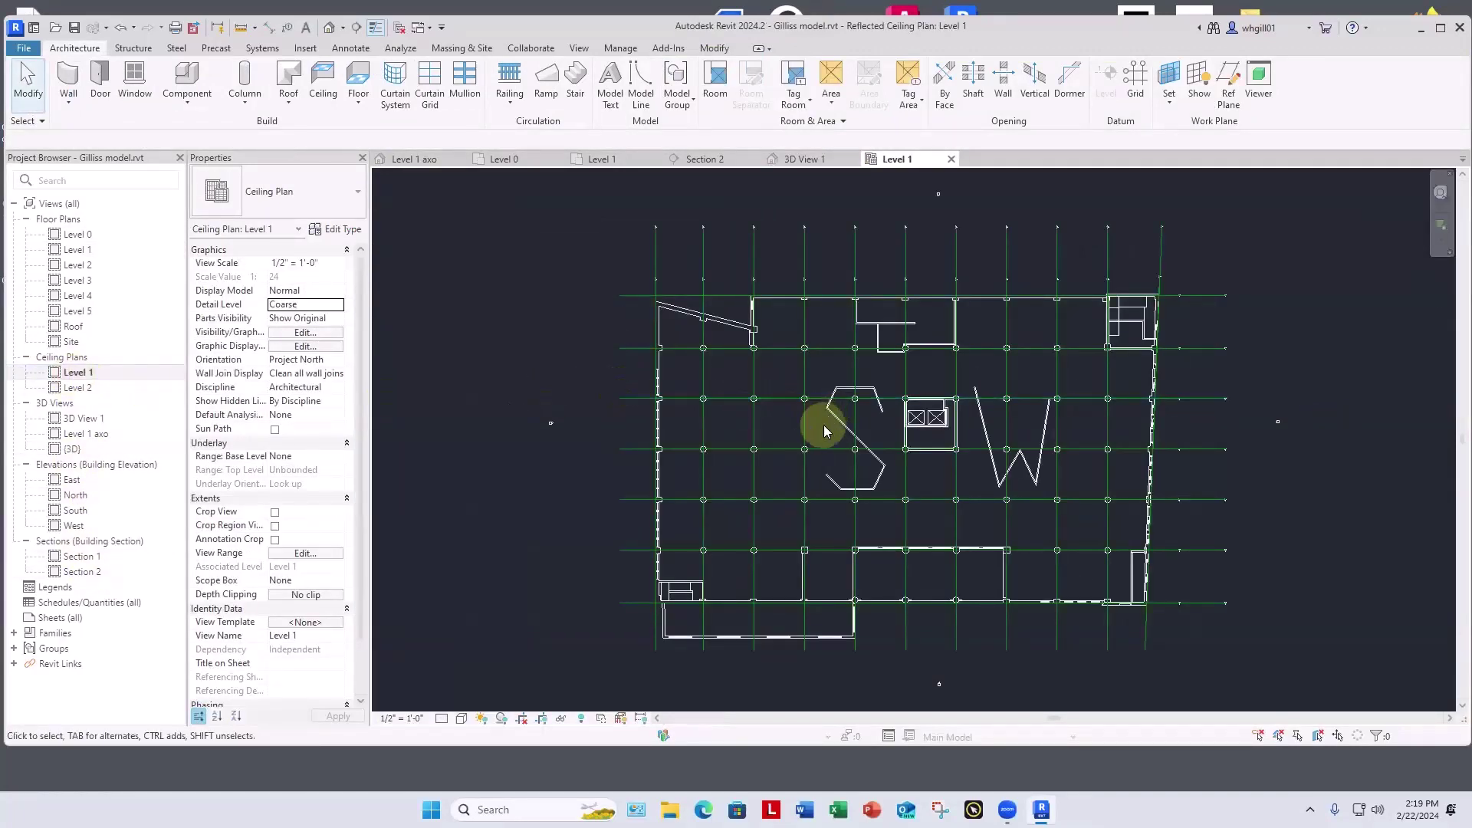
scroll(828, 429, "up", 2)
scroll(616, 514, "down", 2)
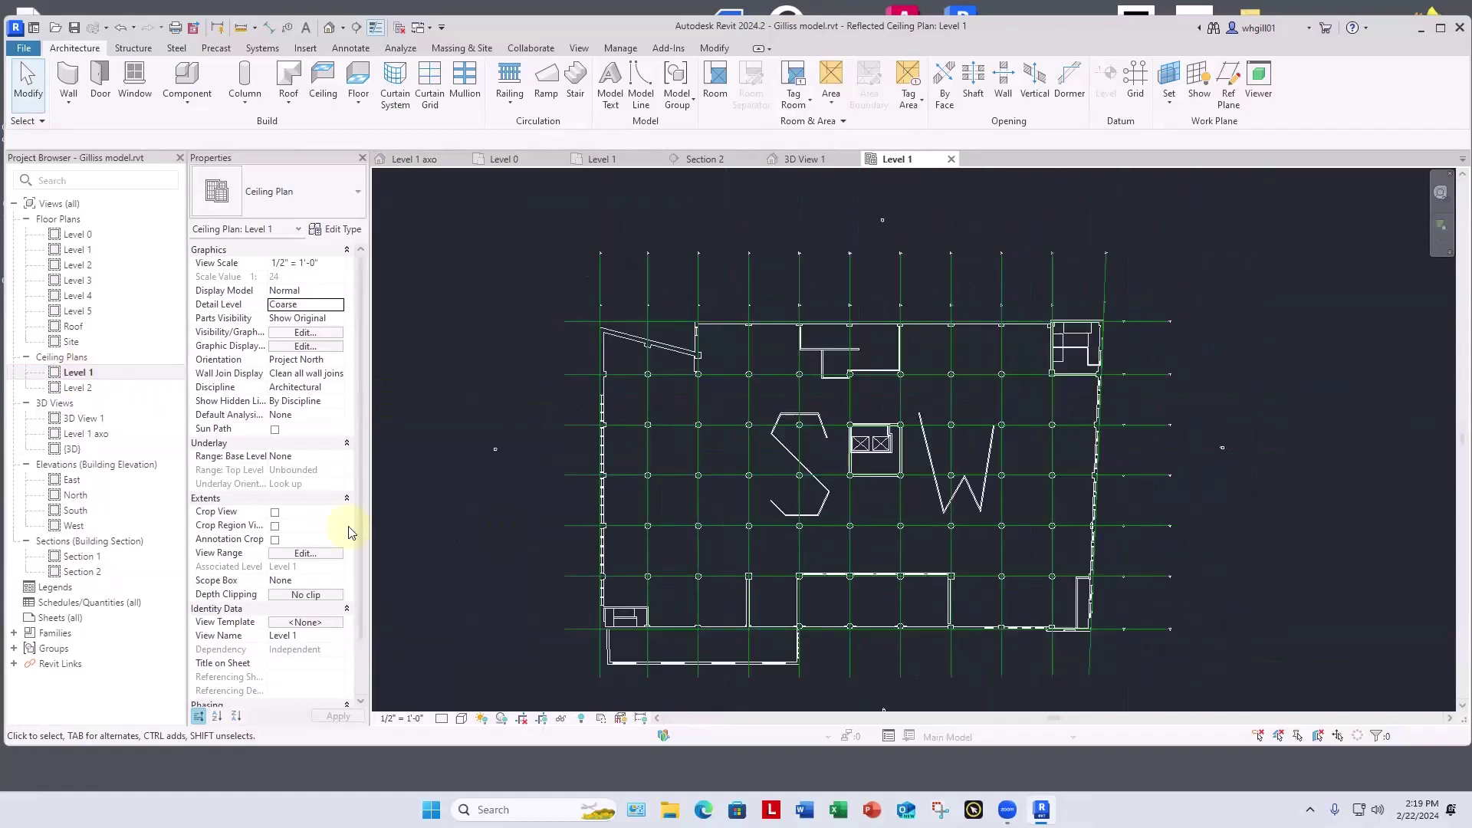
scroll(352, 567, "down", 2)
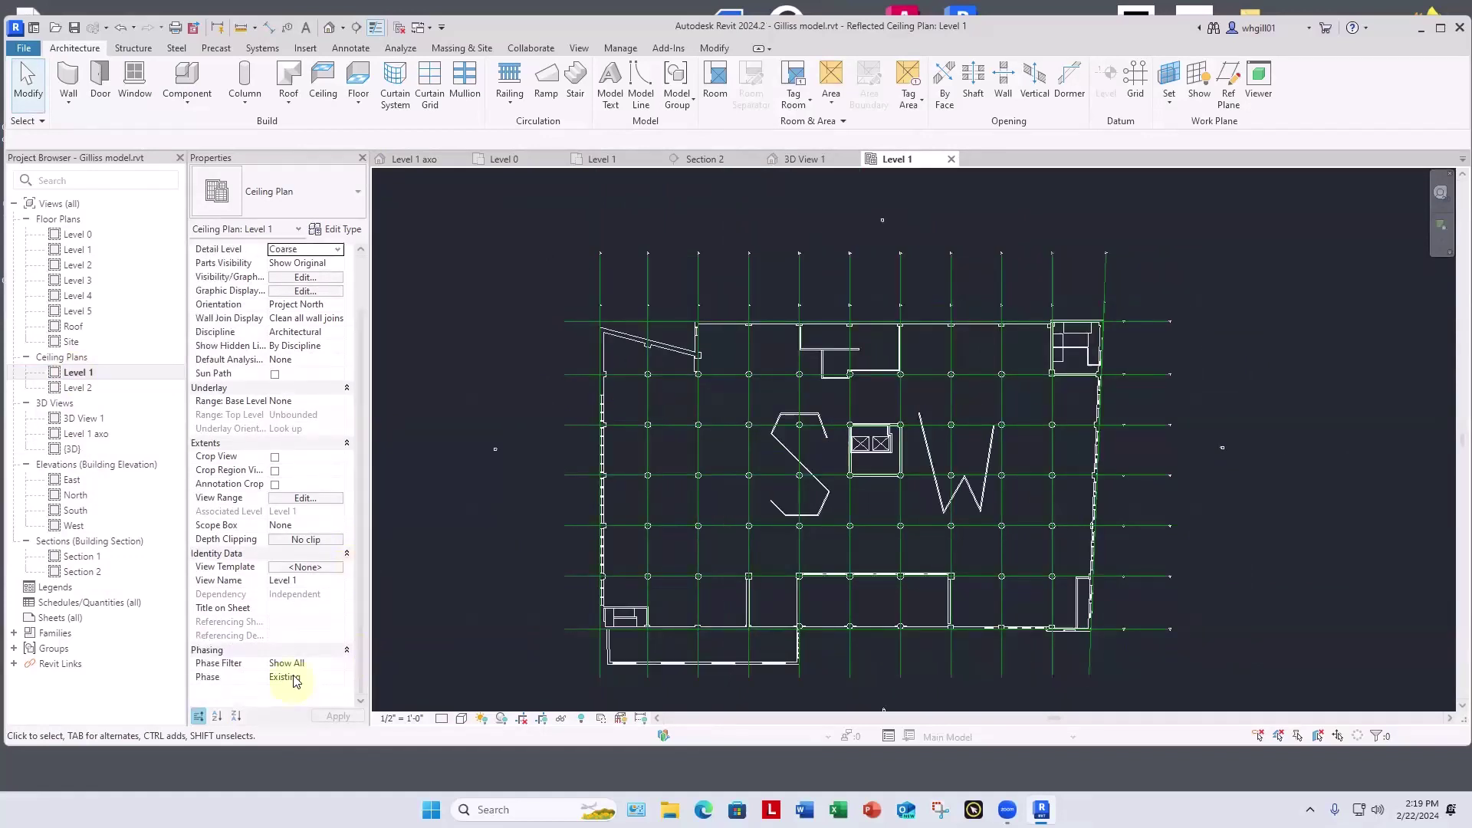
left_click(293, 678)
left_click(335, 679)
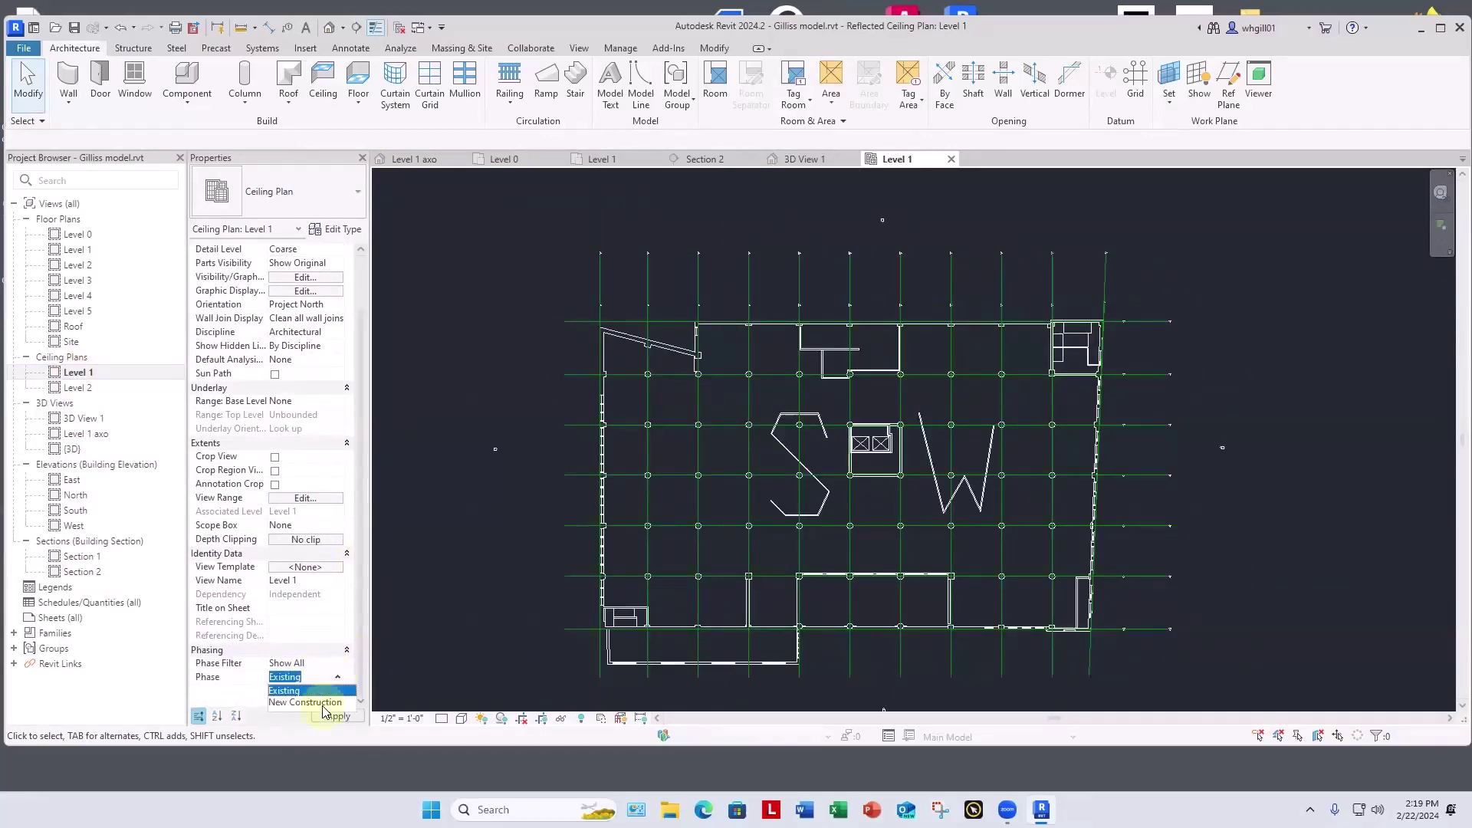
left_click(322, 703)
left_click(295, 663)
left_click(338, 664)
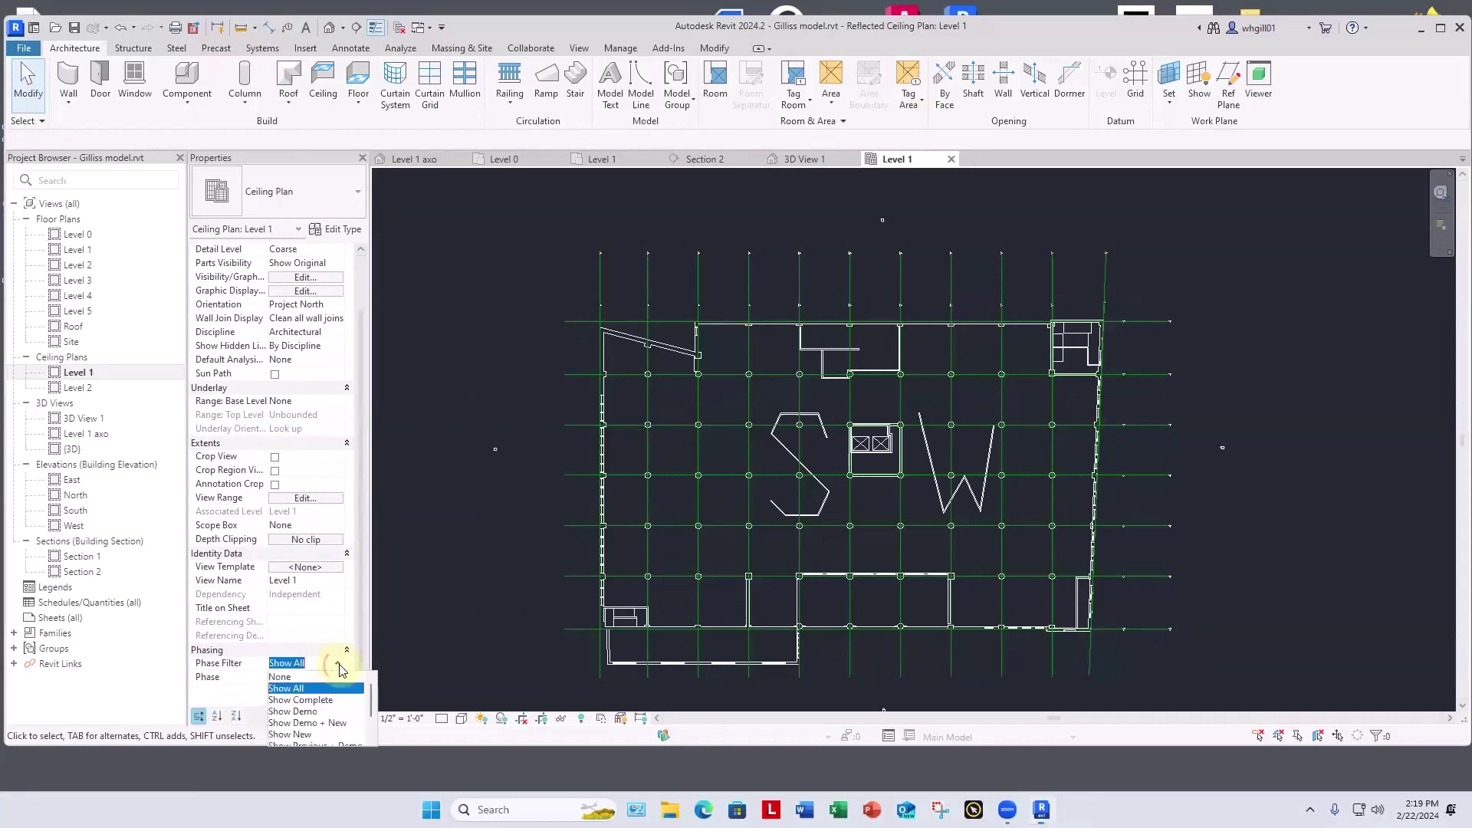
left_click(317, 701)
Step: Start a sketched 2' x 4' ACT System ceiling on Level 1 for the enclosed polygonal room west of the S-shaped walls
scroll(693, 439, "up", 4)
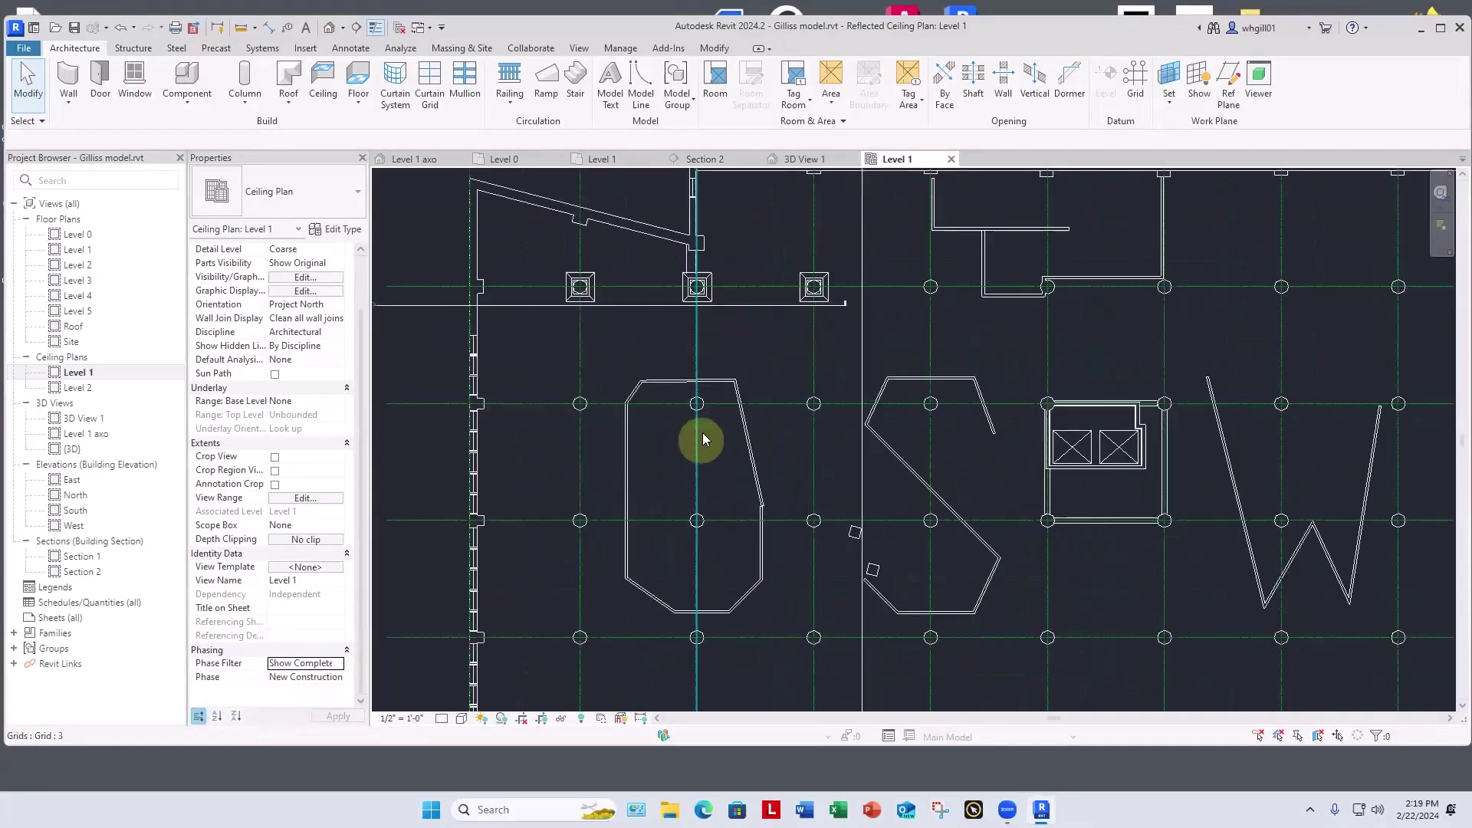
scroll(704, 439, "up", 5)
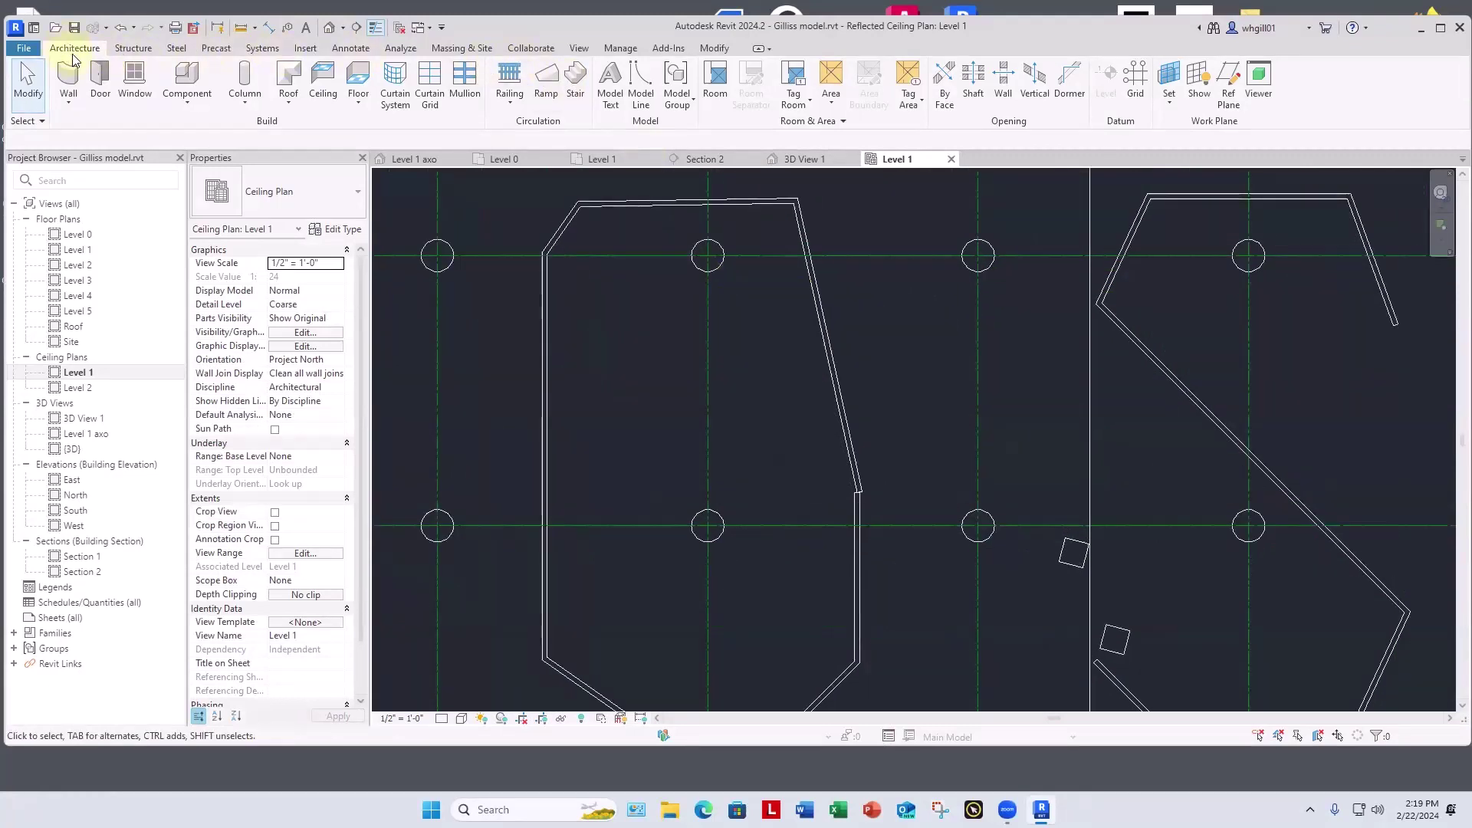
left_click(327, 98)
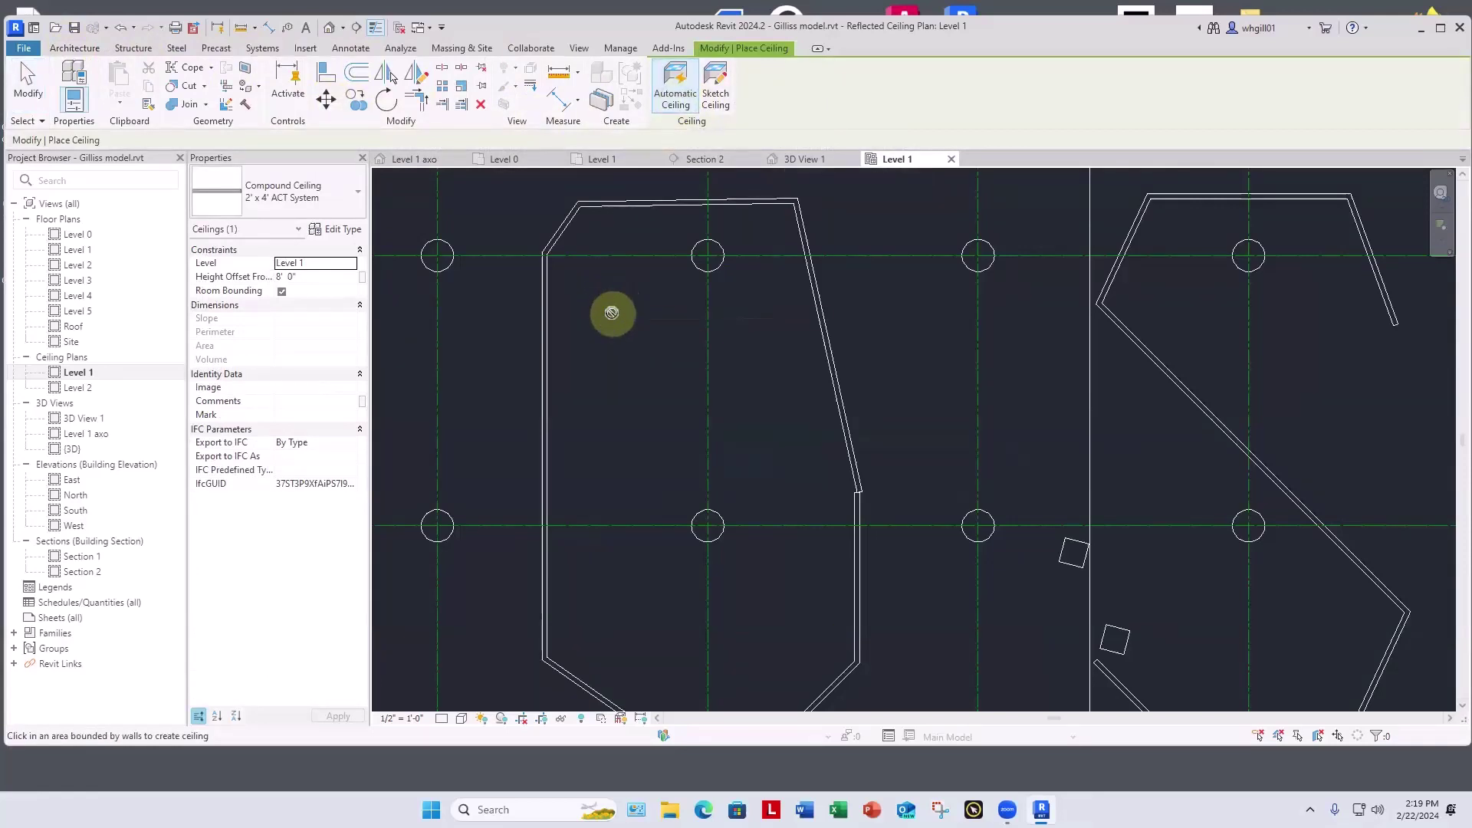
left_click(716, 94)
left_click(642, 204)
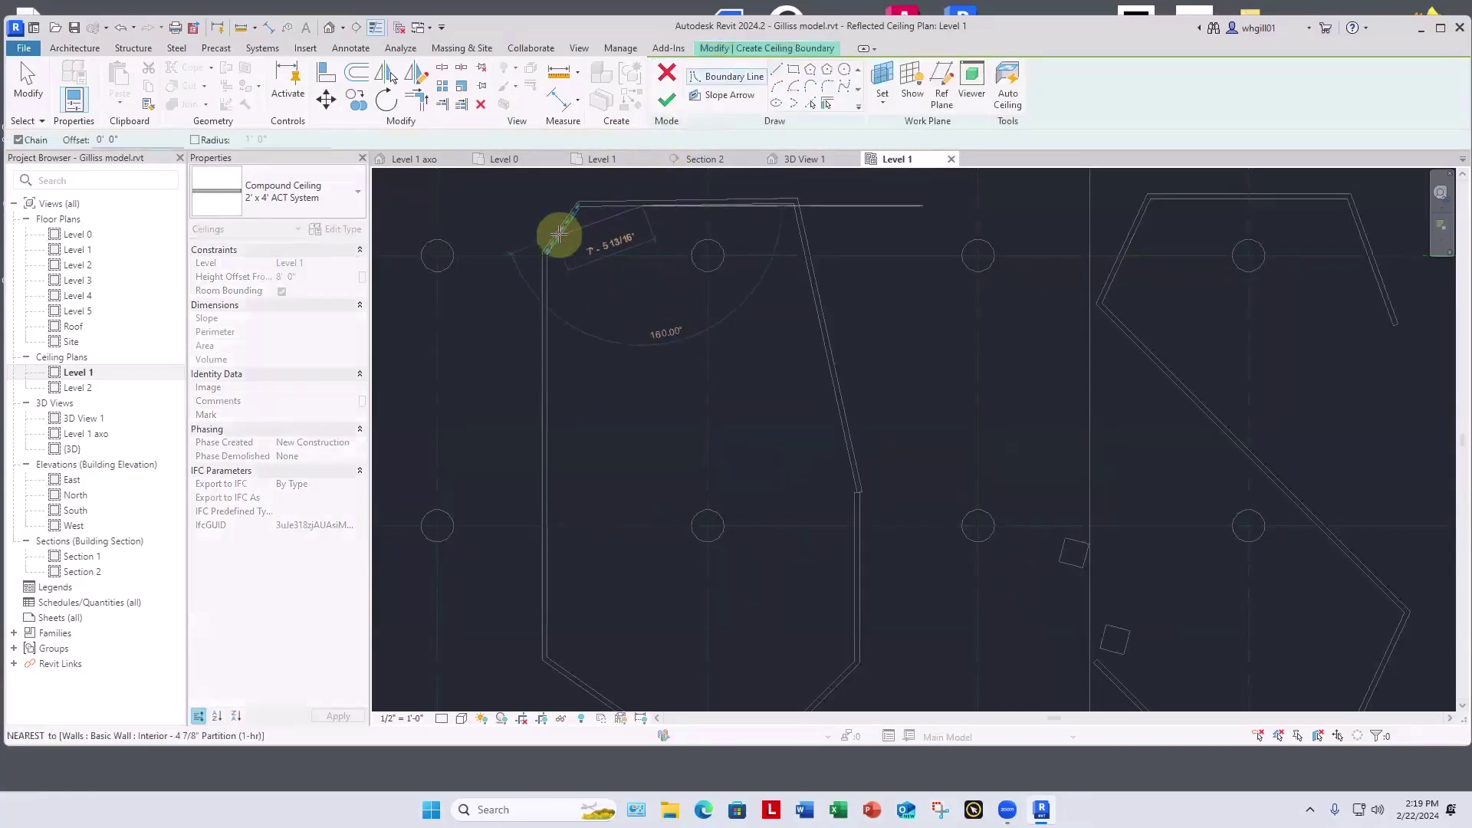
key("Escape")
key("Escape")
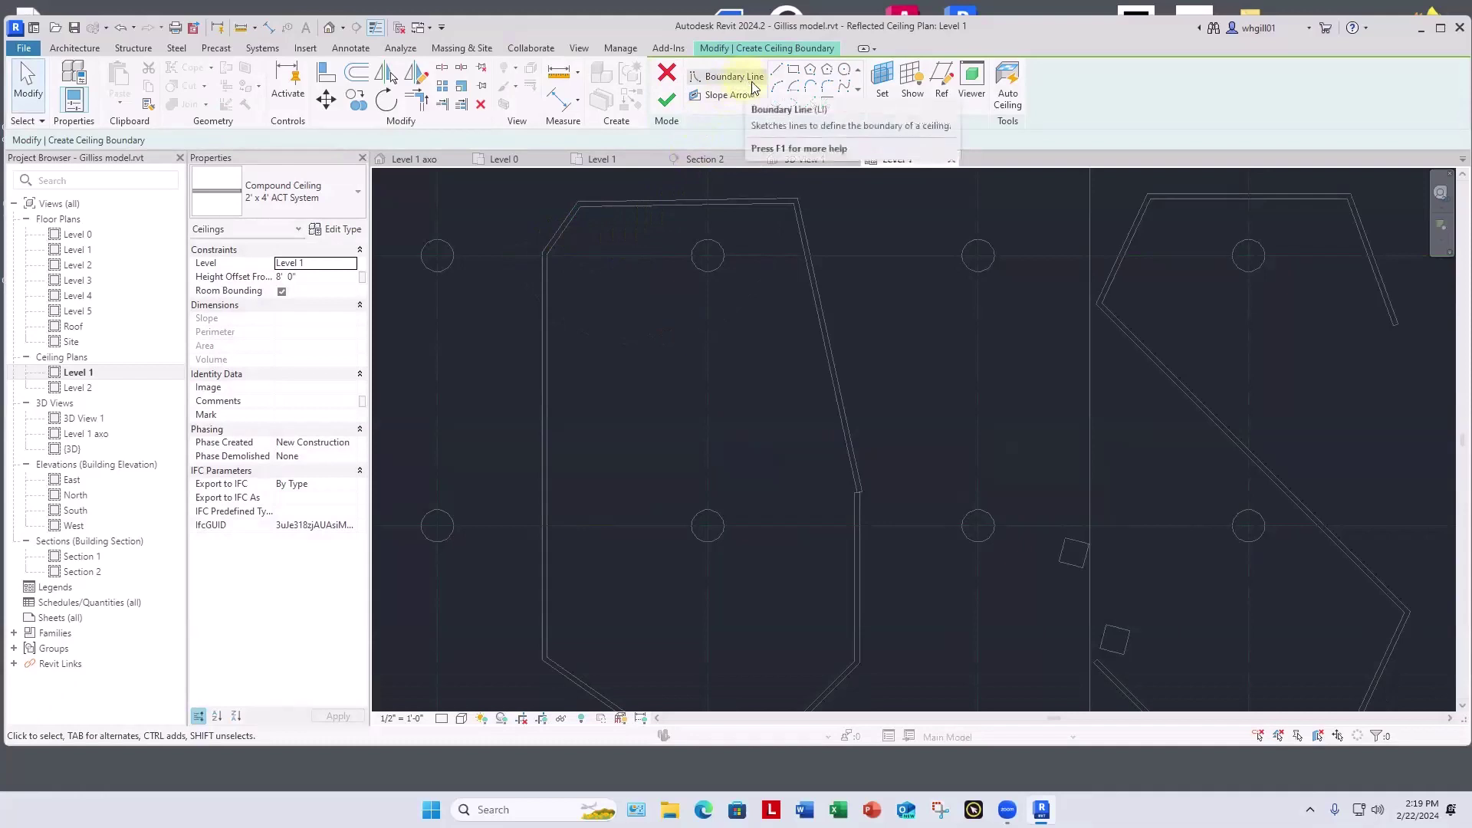
Step: Create the ceiling boundary by picking the inner faces of the walls all around the polygonal room
left_click(810, 104)
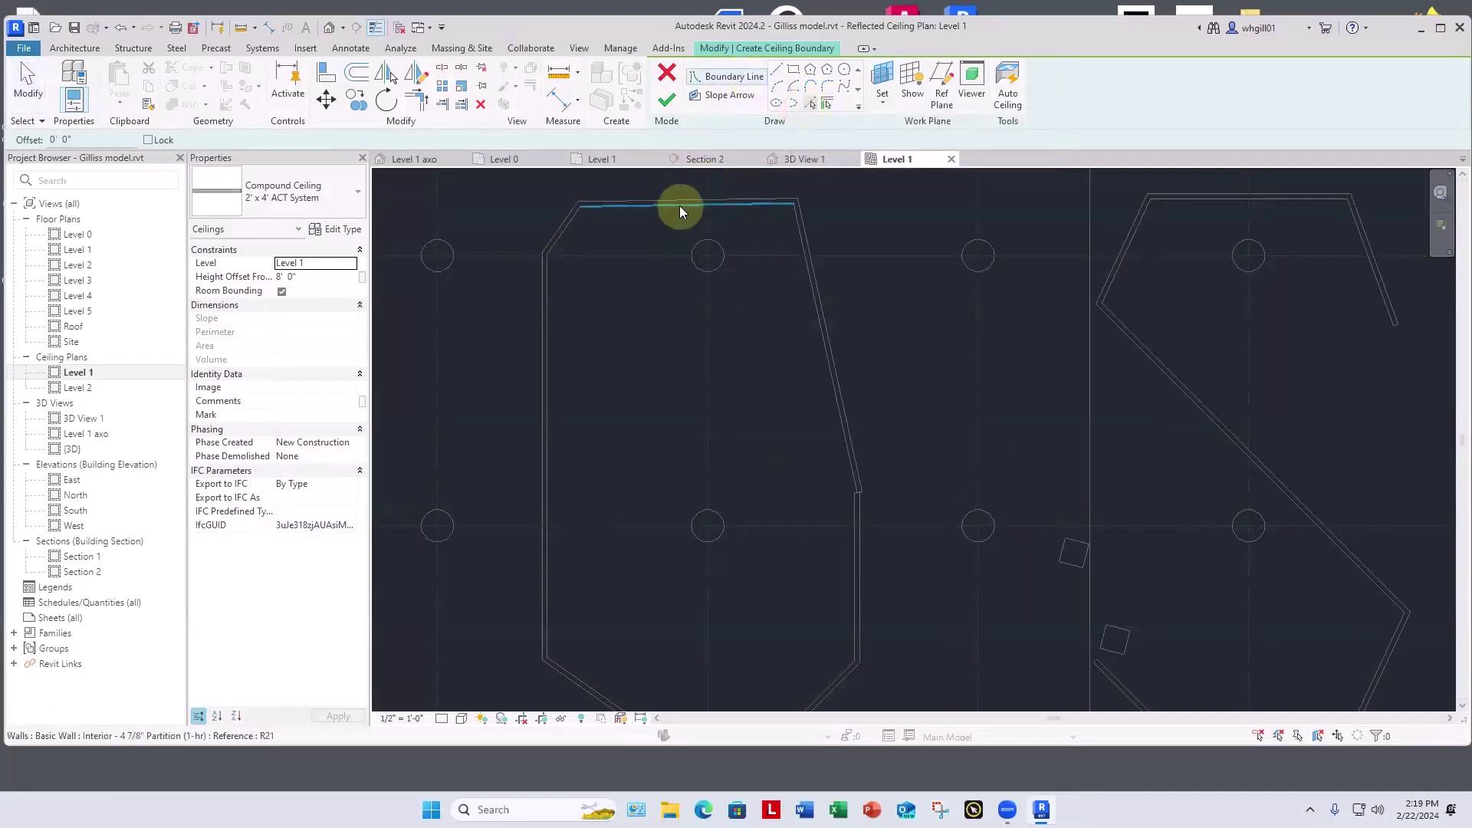
left_click(679, 206)
left_click(548, 337)
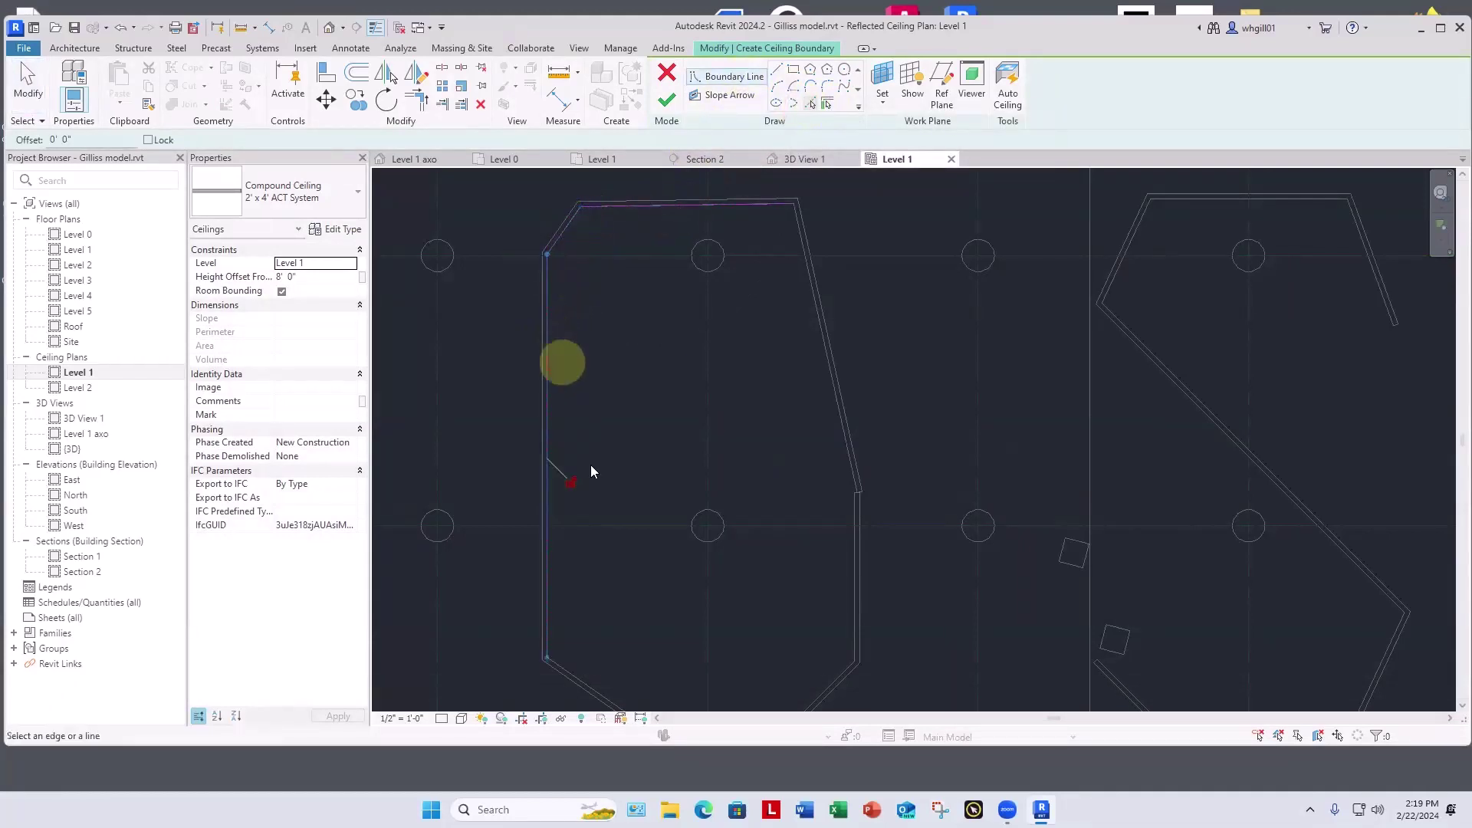
middle_click_drag(605, 682, 559, 550)
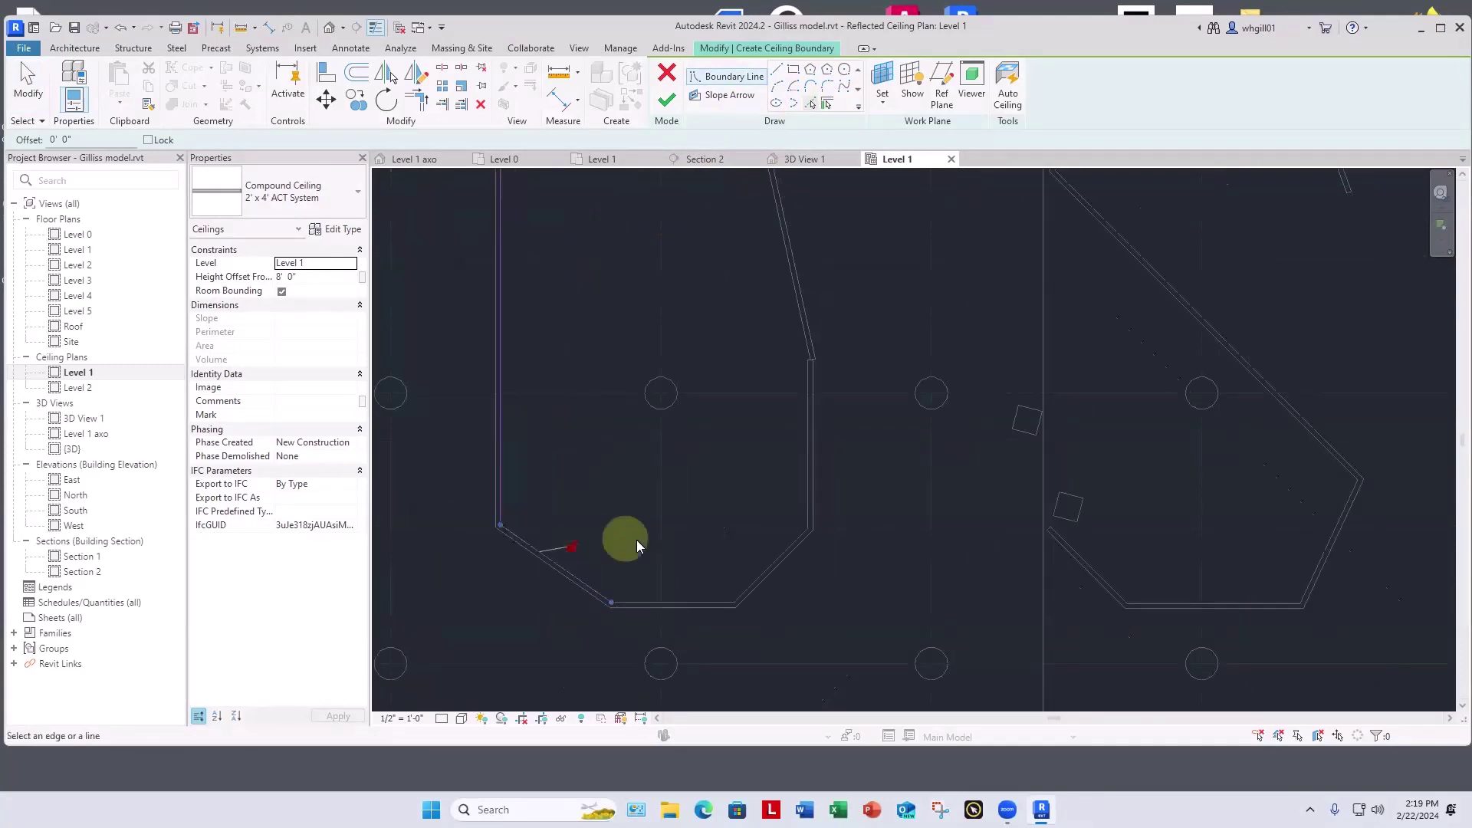
left_click(757, 569)
left_click(763, 566)
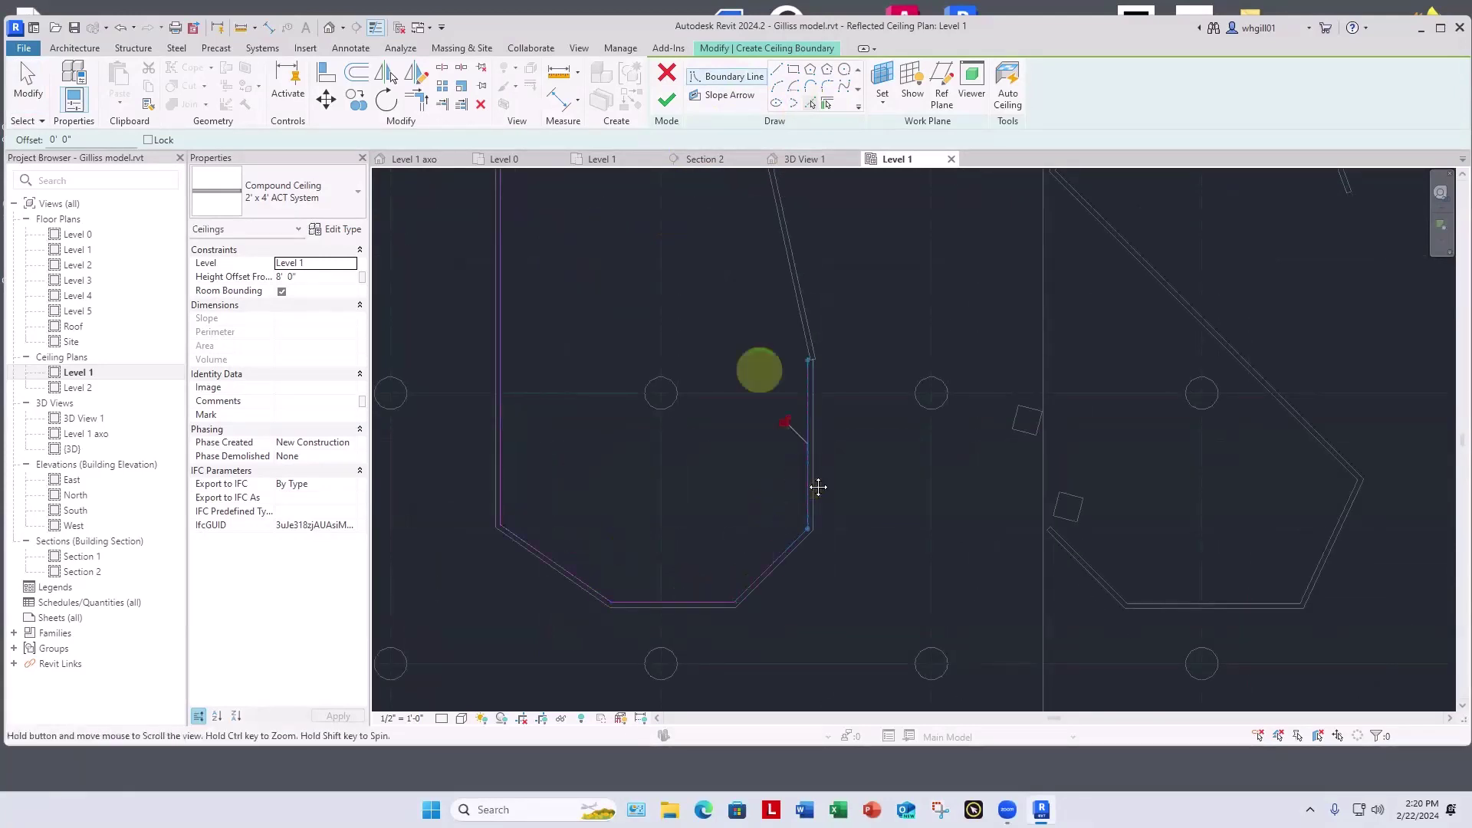
middle_click_drag(787, 261, 789, 459)
left_click(791, 459)
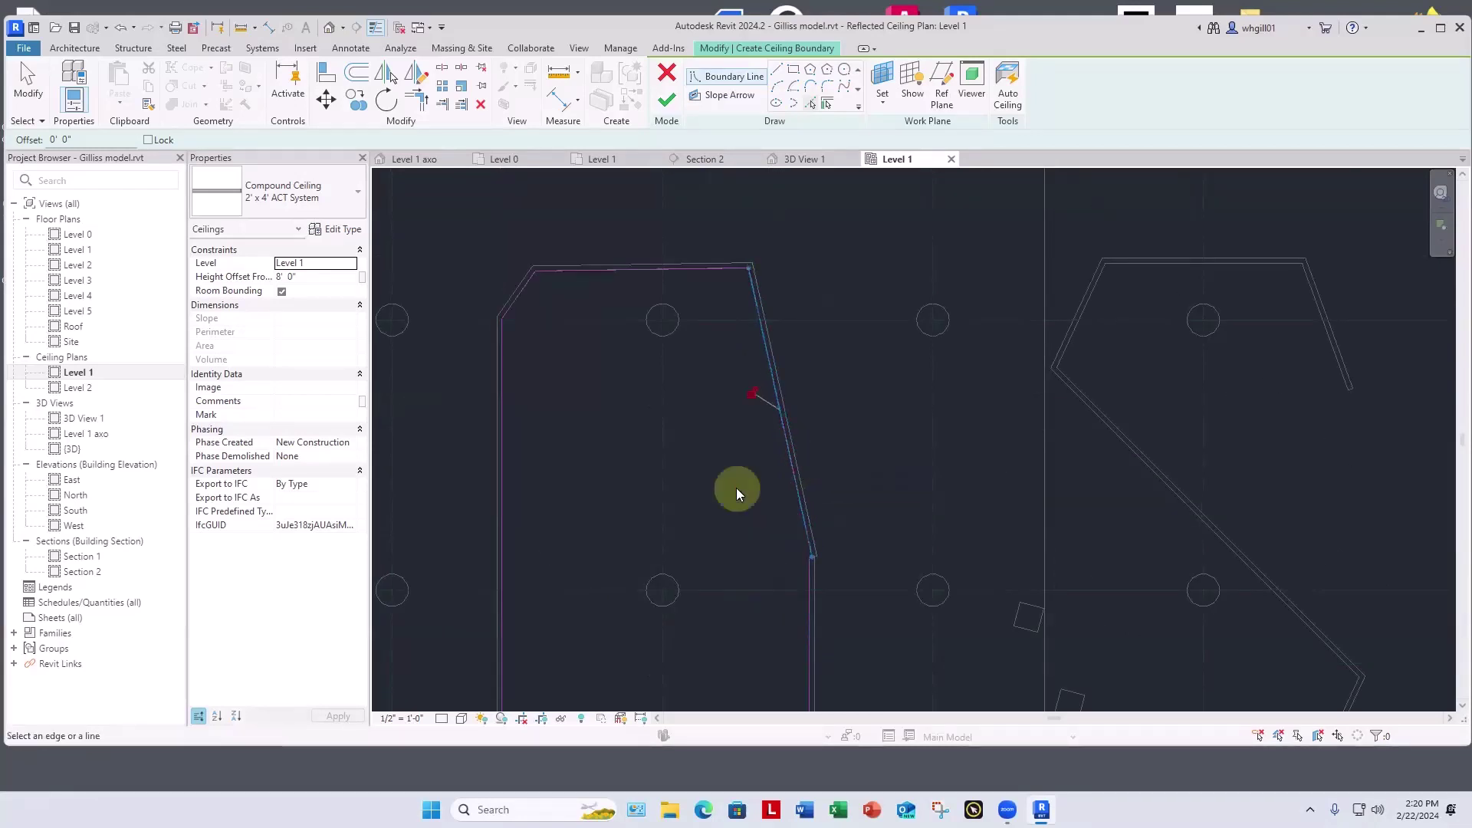
Step: Trim the ceiling boundary to a corner where the slanted east edge meets the vertical one, and finish the ceiling
key("Escape")
key("t")
key("r")
left_click(798, 483)
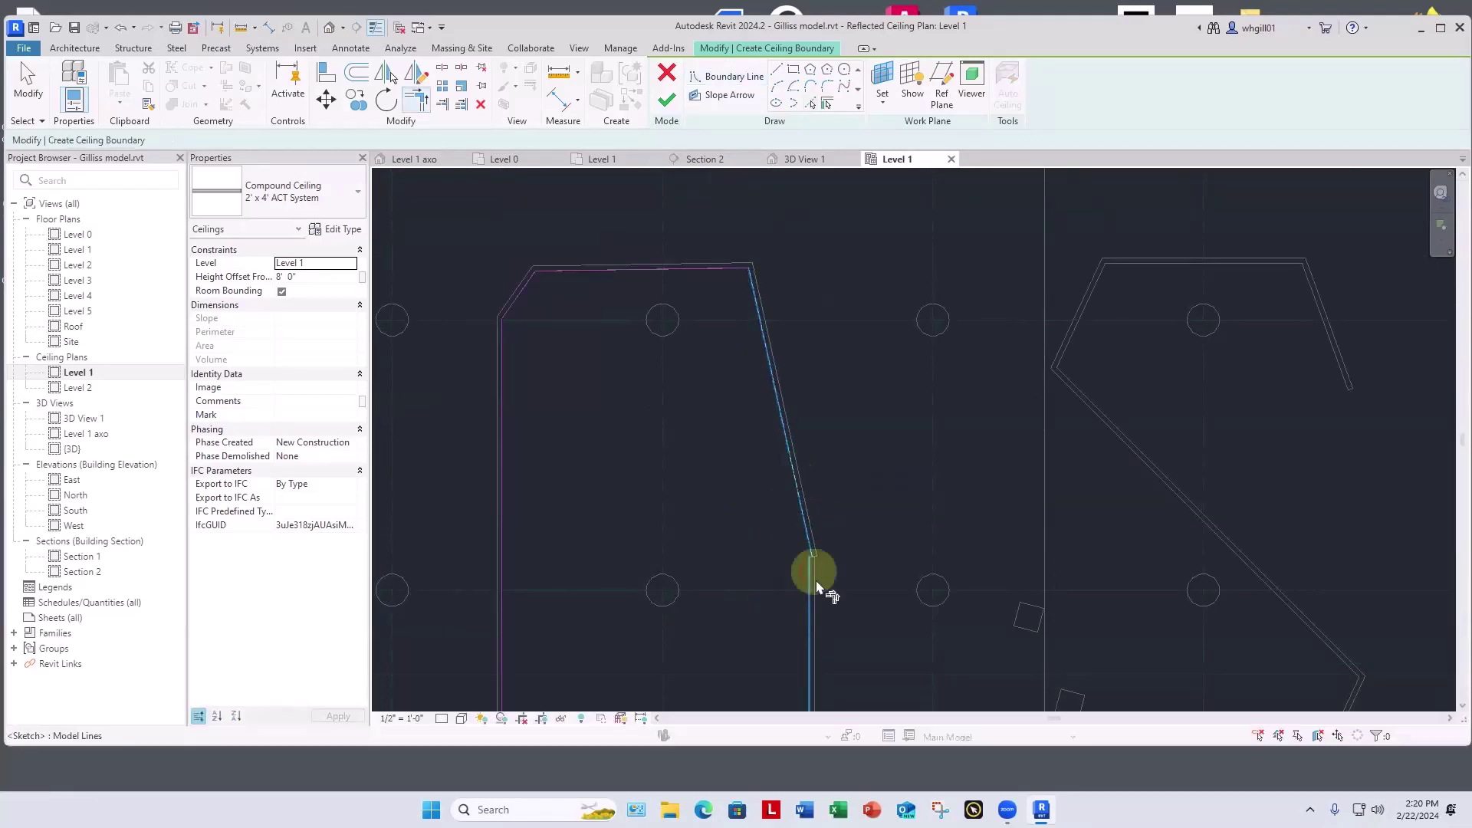
left_click(813, 604)
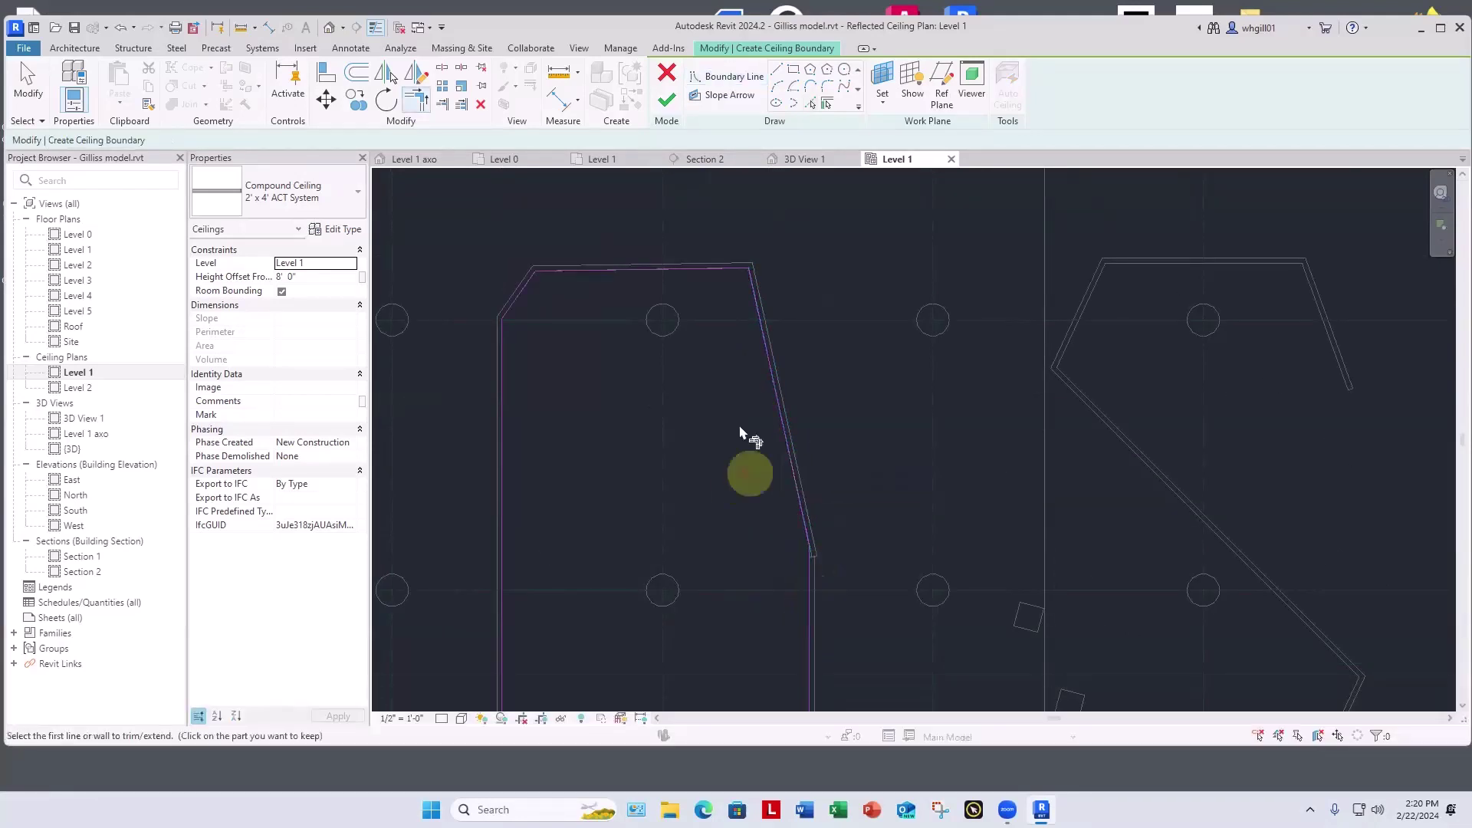
left_click(667, 101)
left_click(826, 257)
scroll(826, 256, "down", 1)
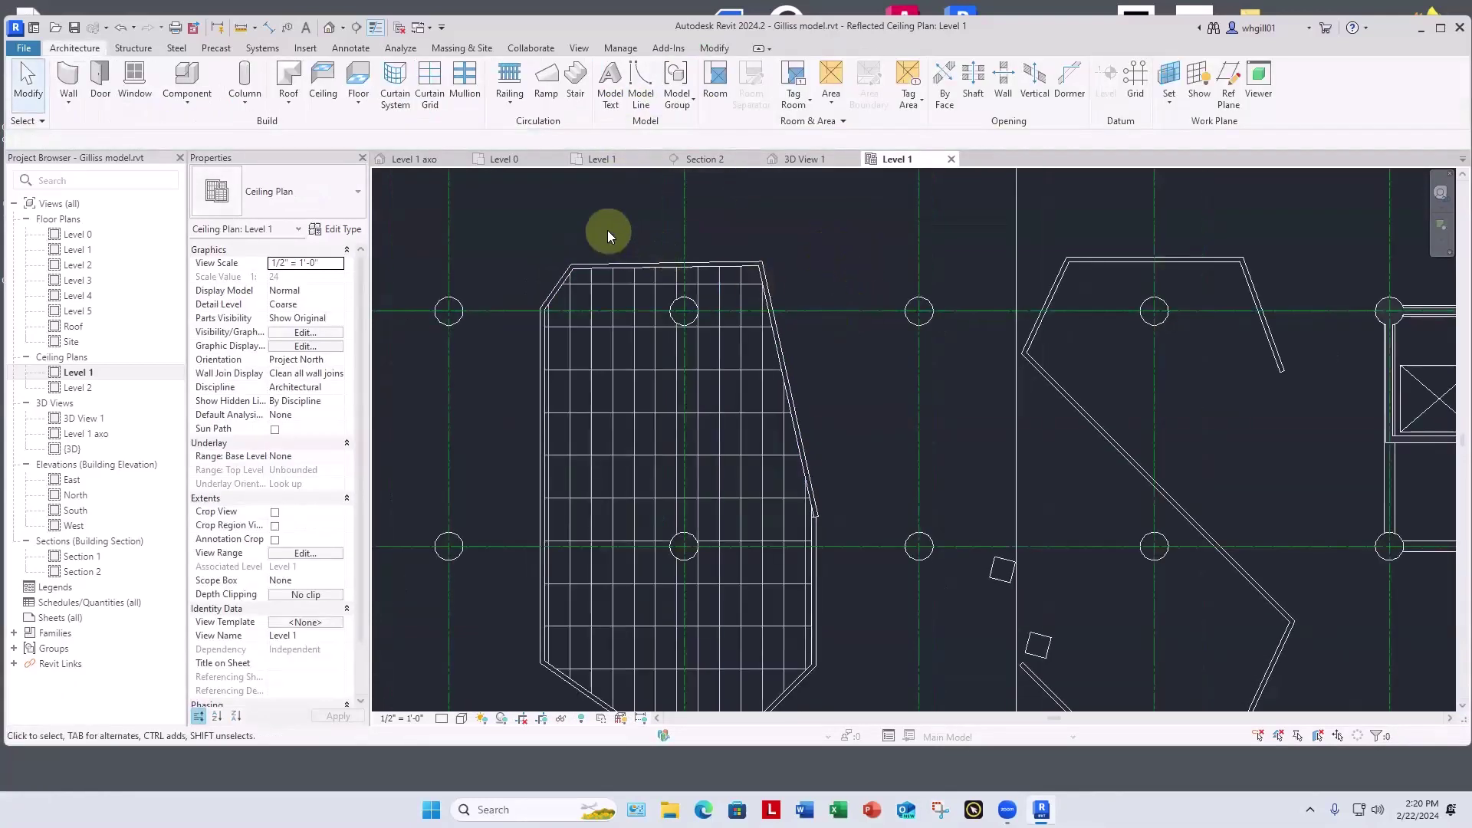
Step: Load the Downlight - Recessed Can family as a component and choose its 8" Incandescent - 120V type
key("c")
key("m")
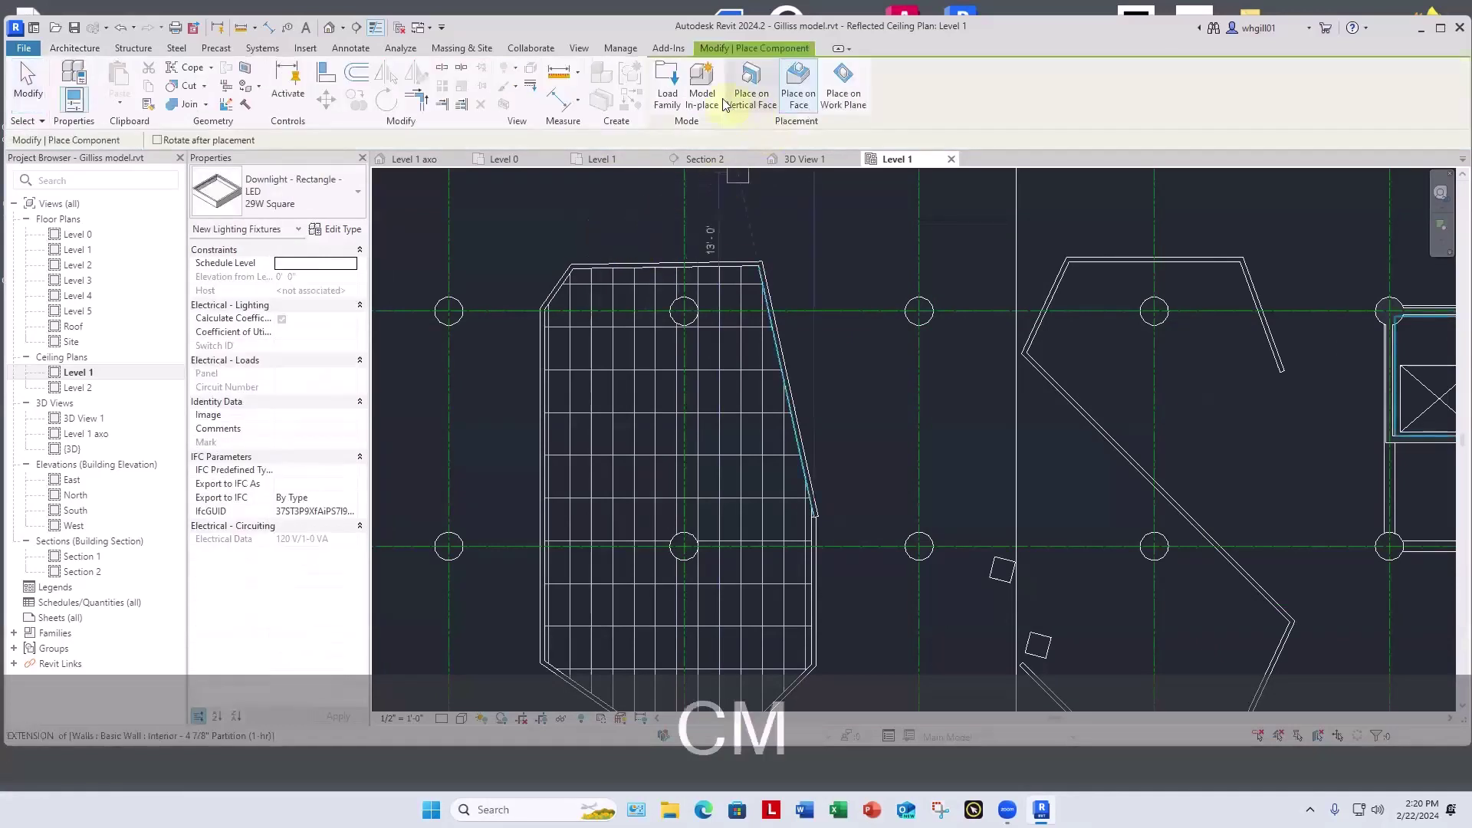
left_click(680, 92)
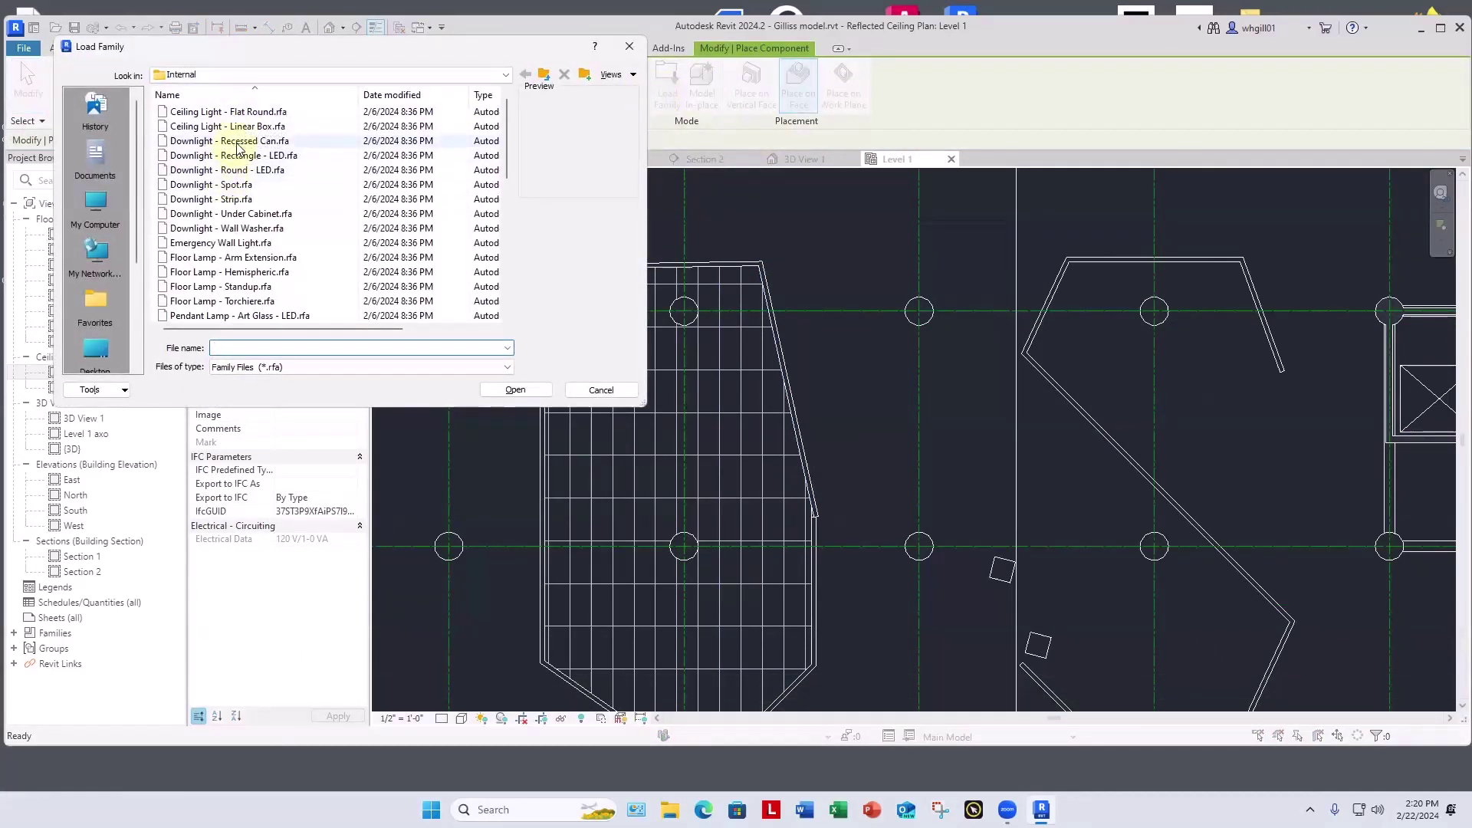
left_click(240, 142)
left_click(512, 389)
left_click(287, 192)
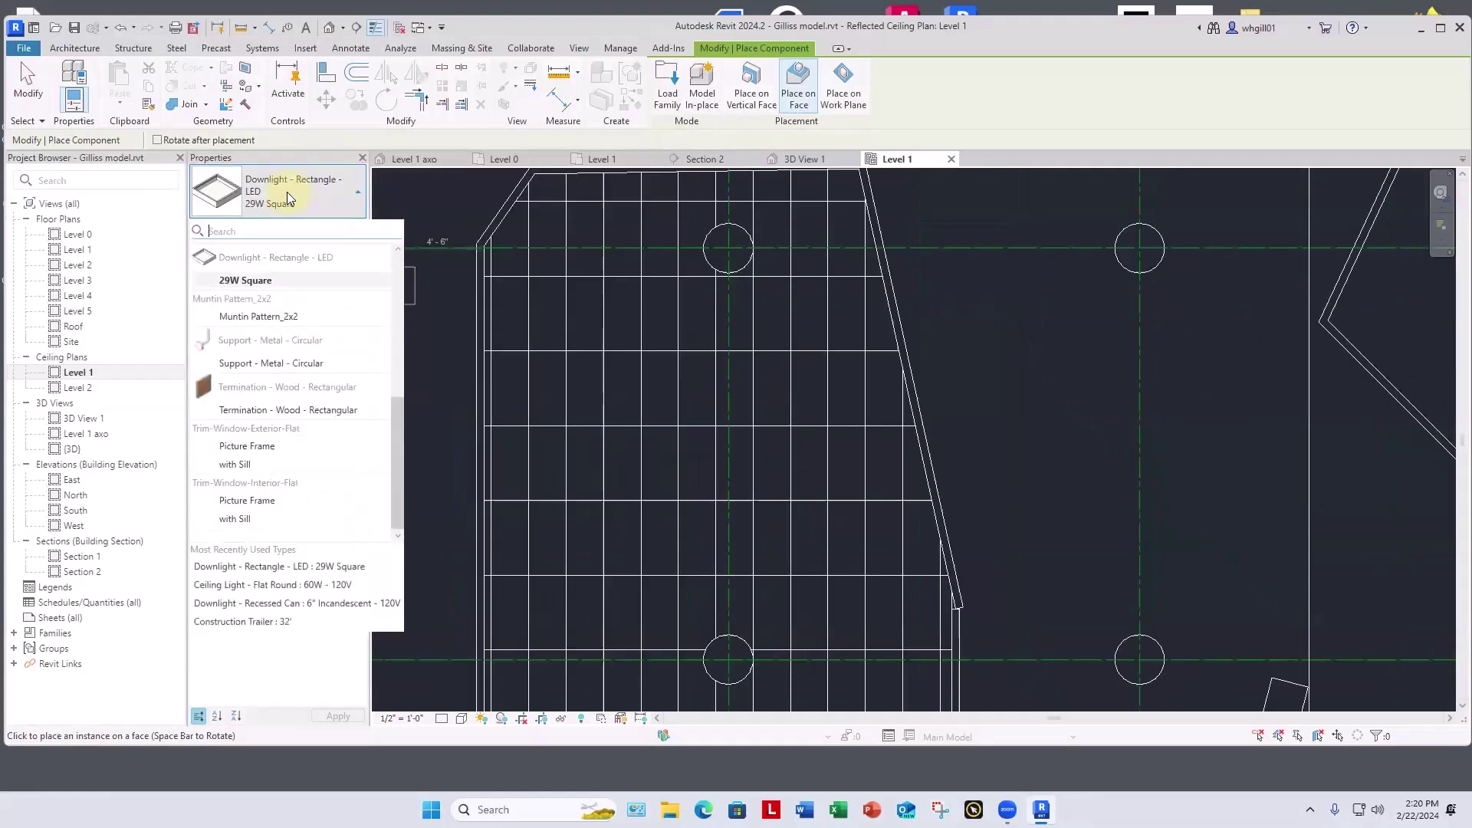
left_click_drag(396, 451, 411, 347)
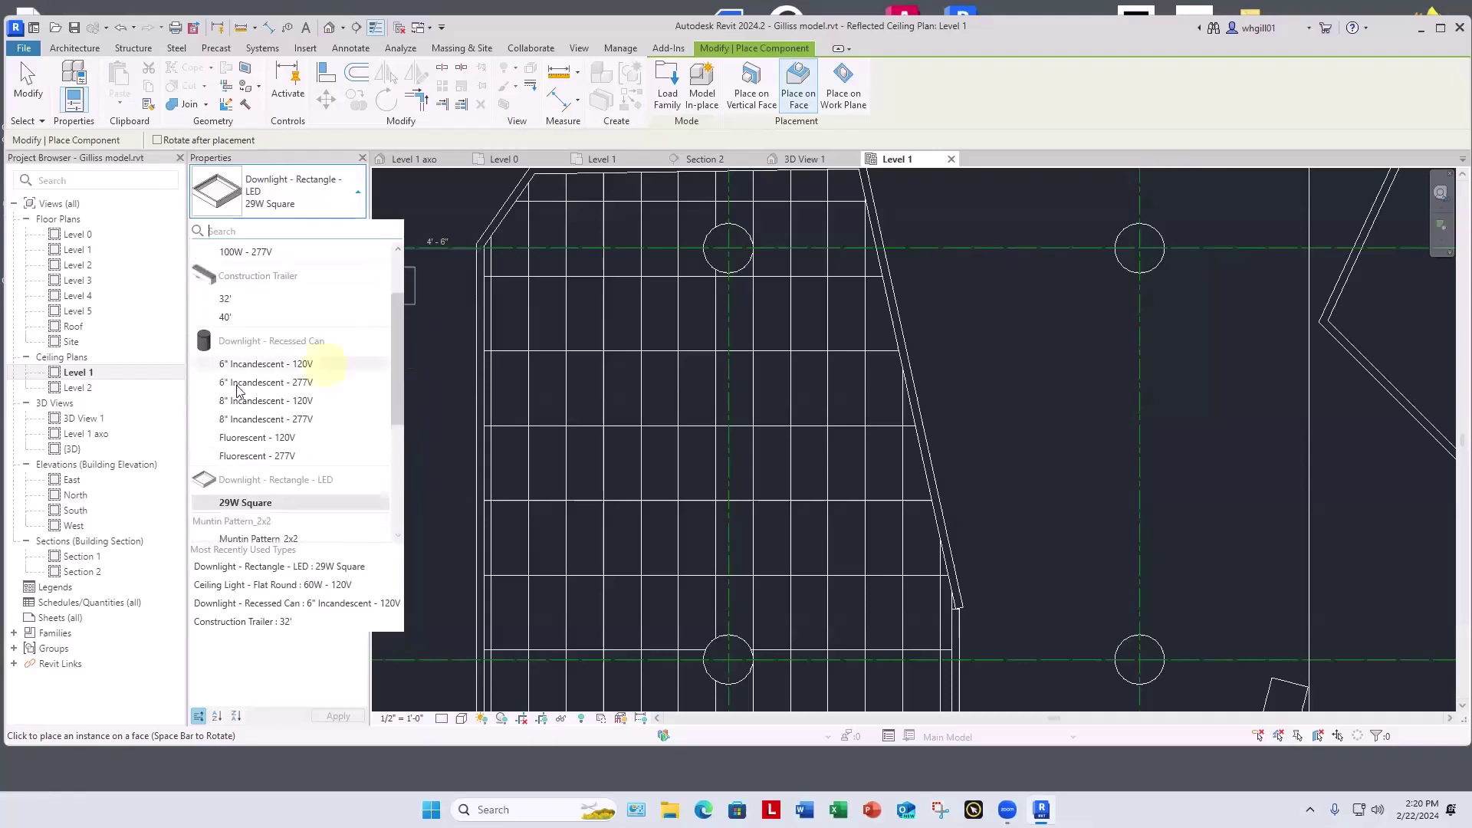
left_click(225, 404)
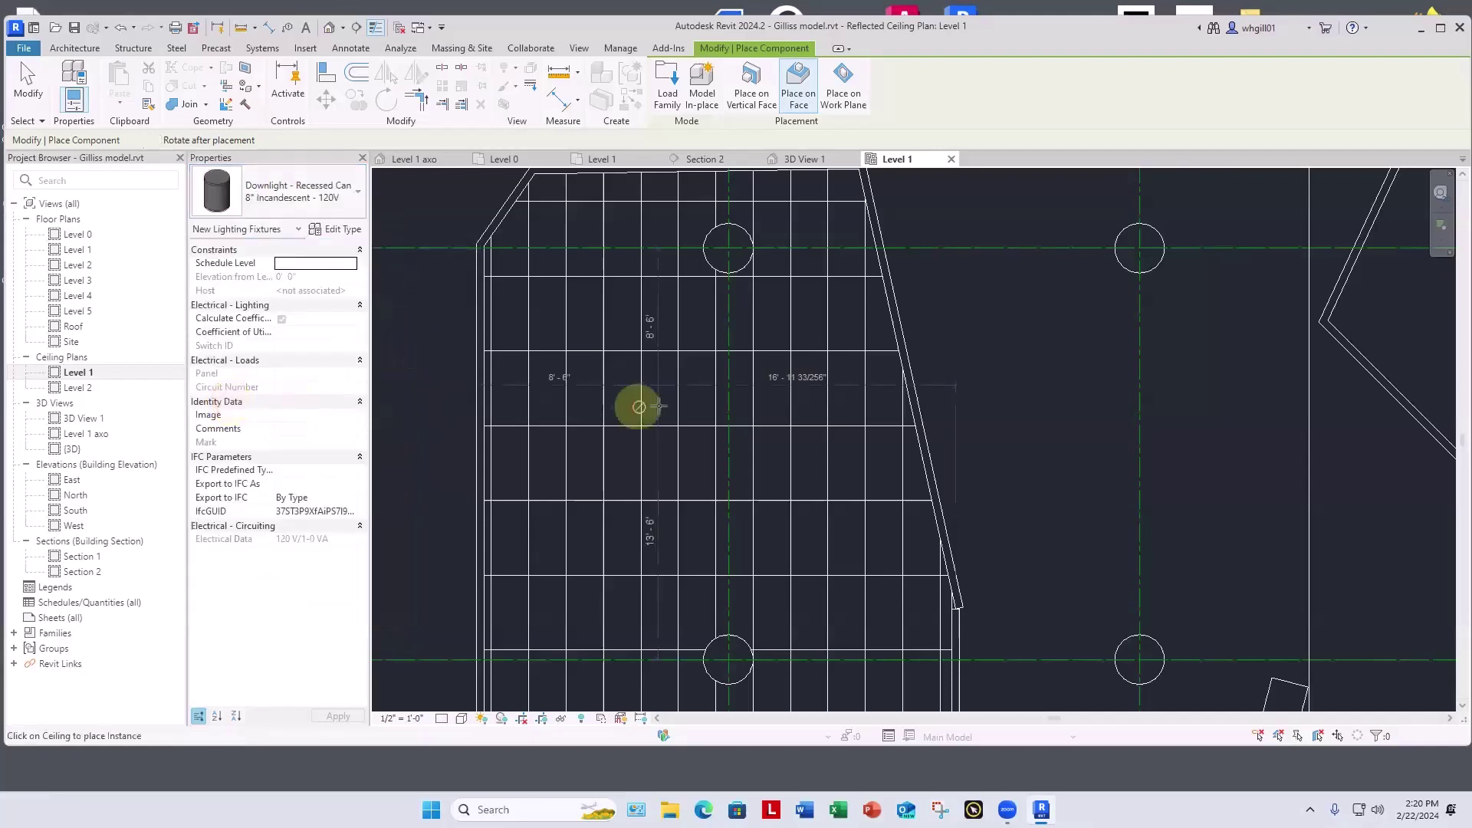
Step: Place an 8" Incandescent - 120V recessed can downlight in a ceiling tile near the room's northwest corner
left_click(584, 388)
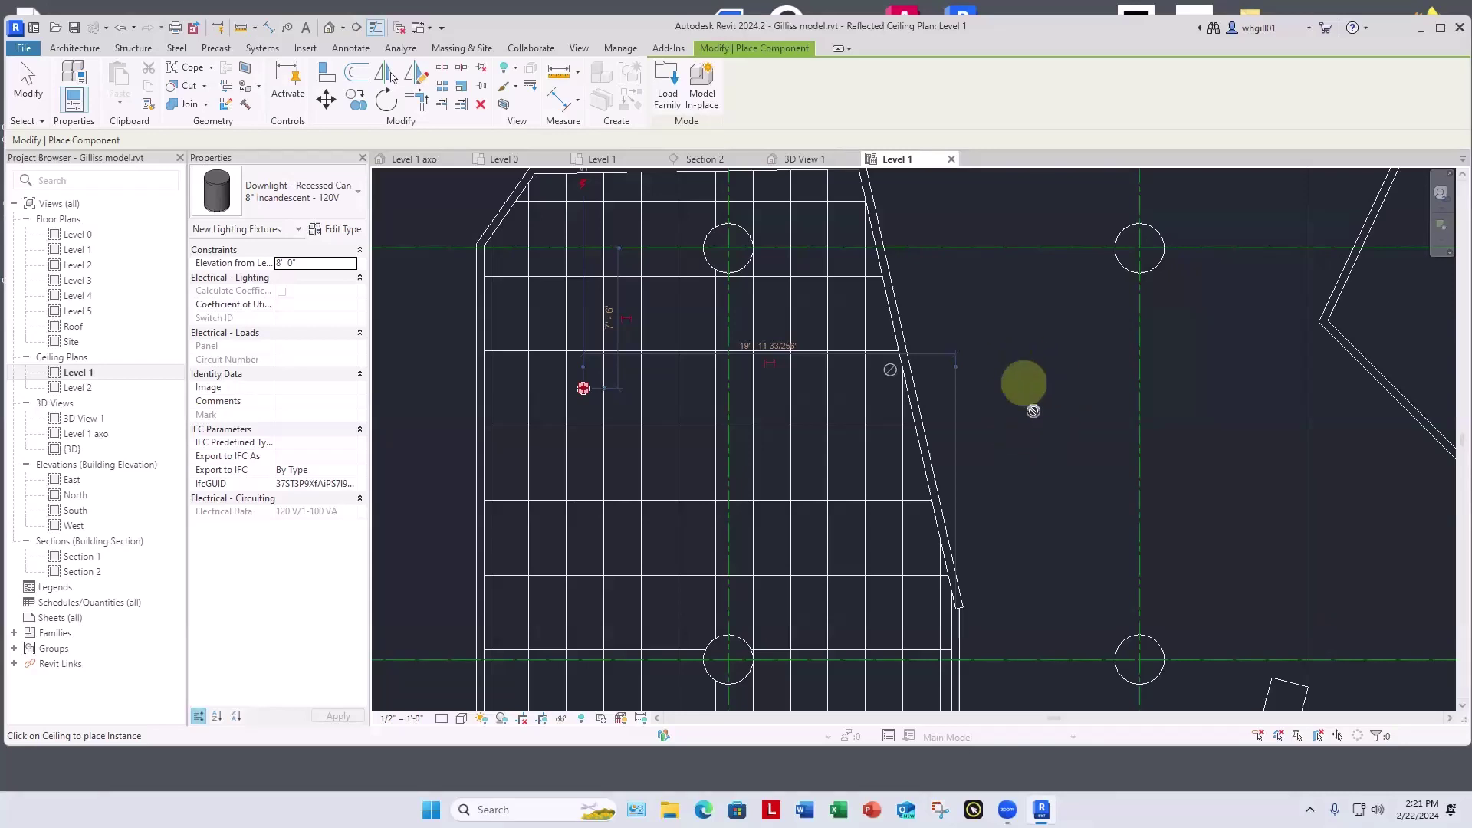
scroll(1035, 434, "down", 1)
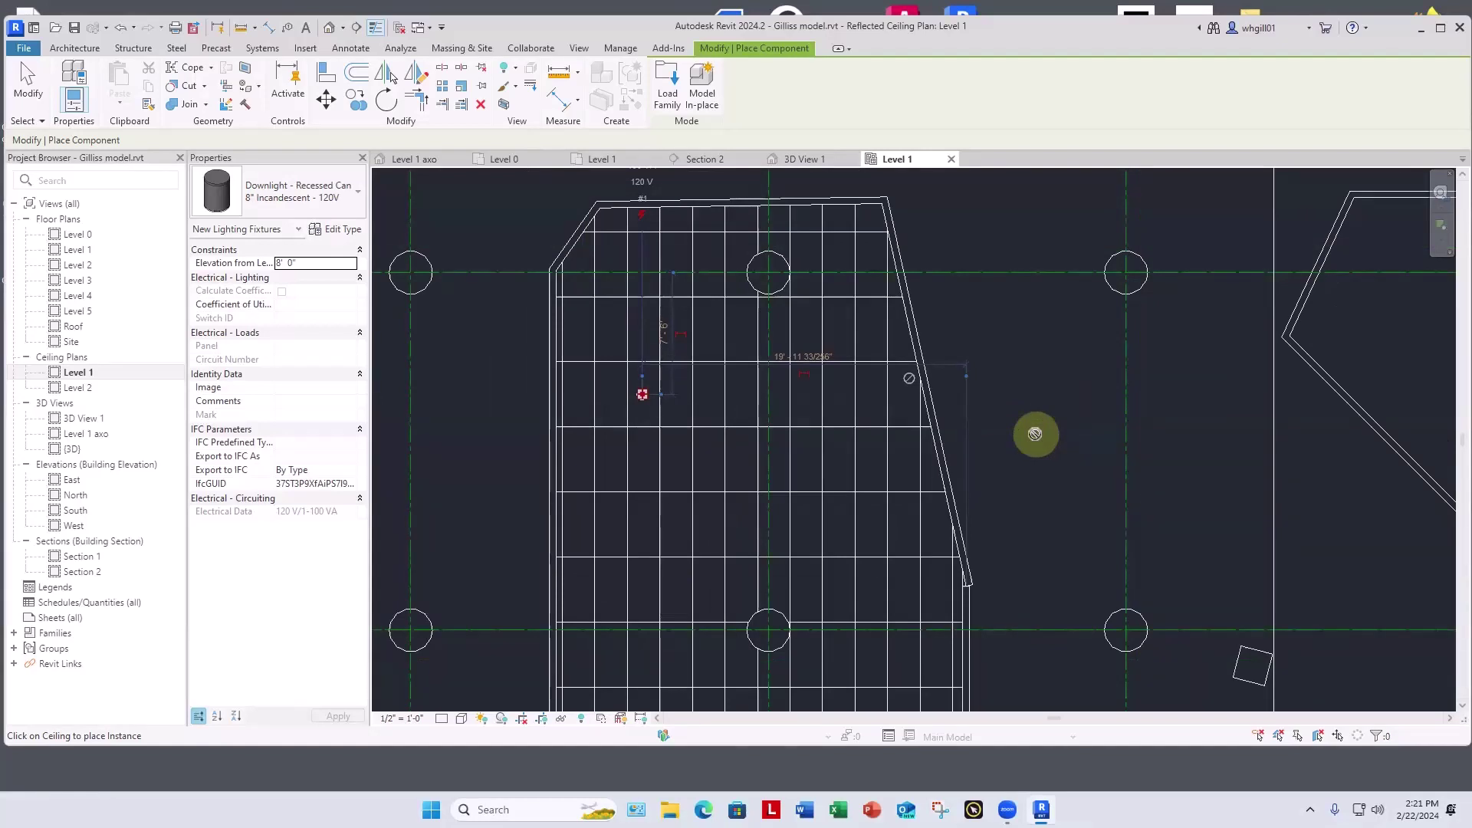
key("Escape")
key("Escape")
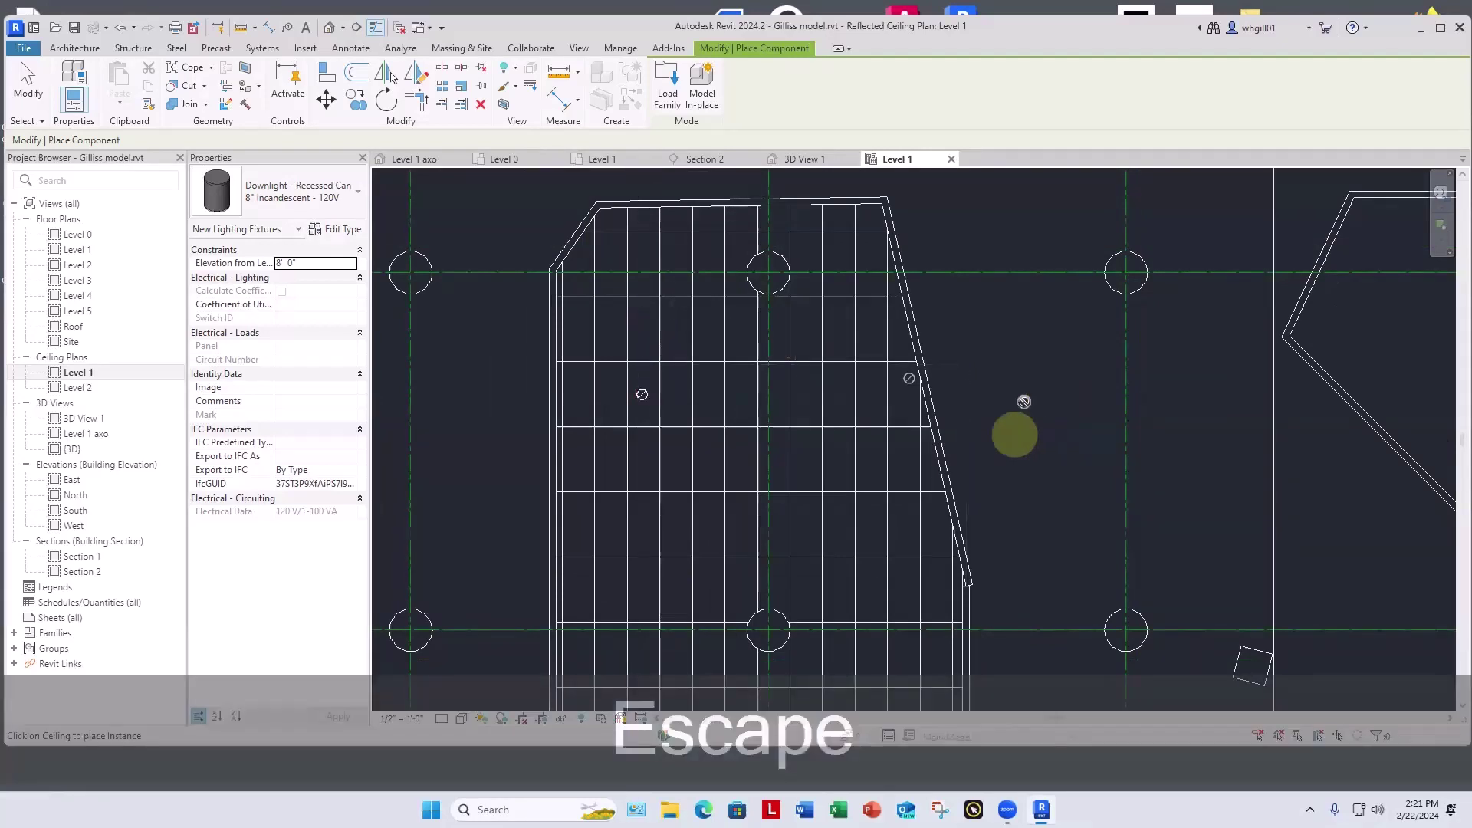
scroll(1022, 414, "down", 1)
middle_click_drag(690, 397, 624, 364)
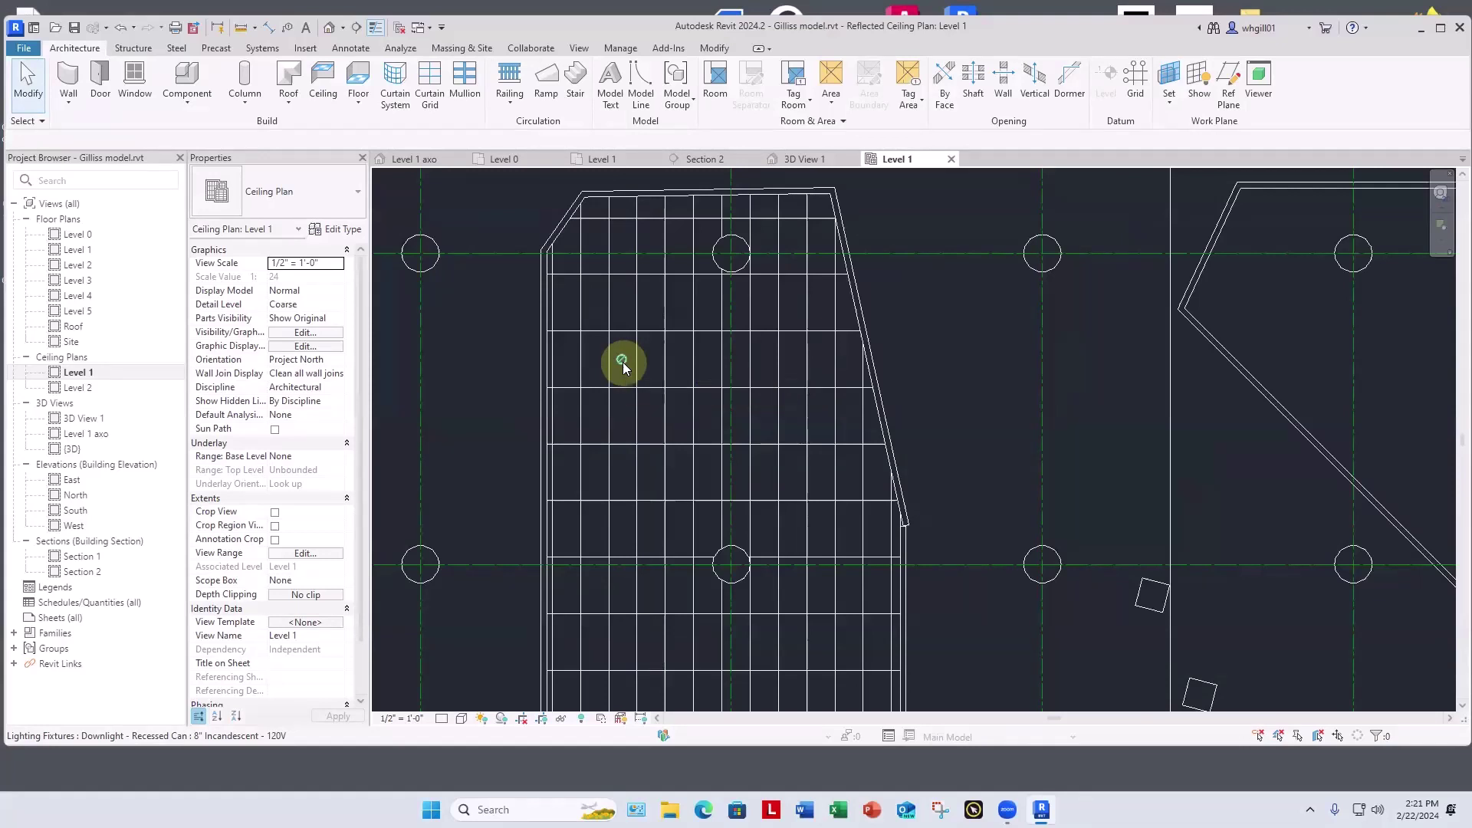
Step: In the 3D View 1 camera view, load the Pendant Lamp - Fusiform - LED family as a component
left_click(799, 158)
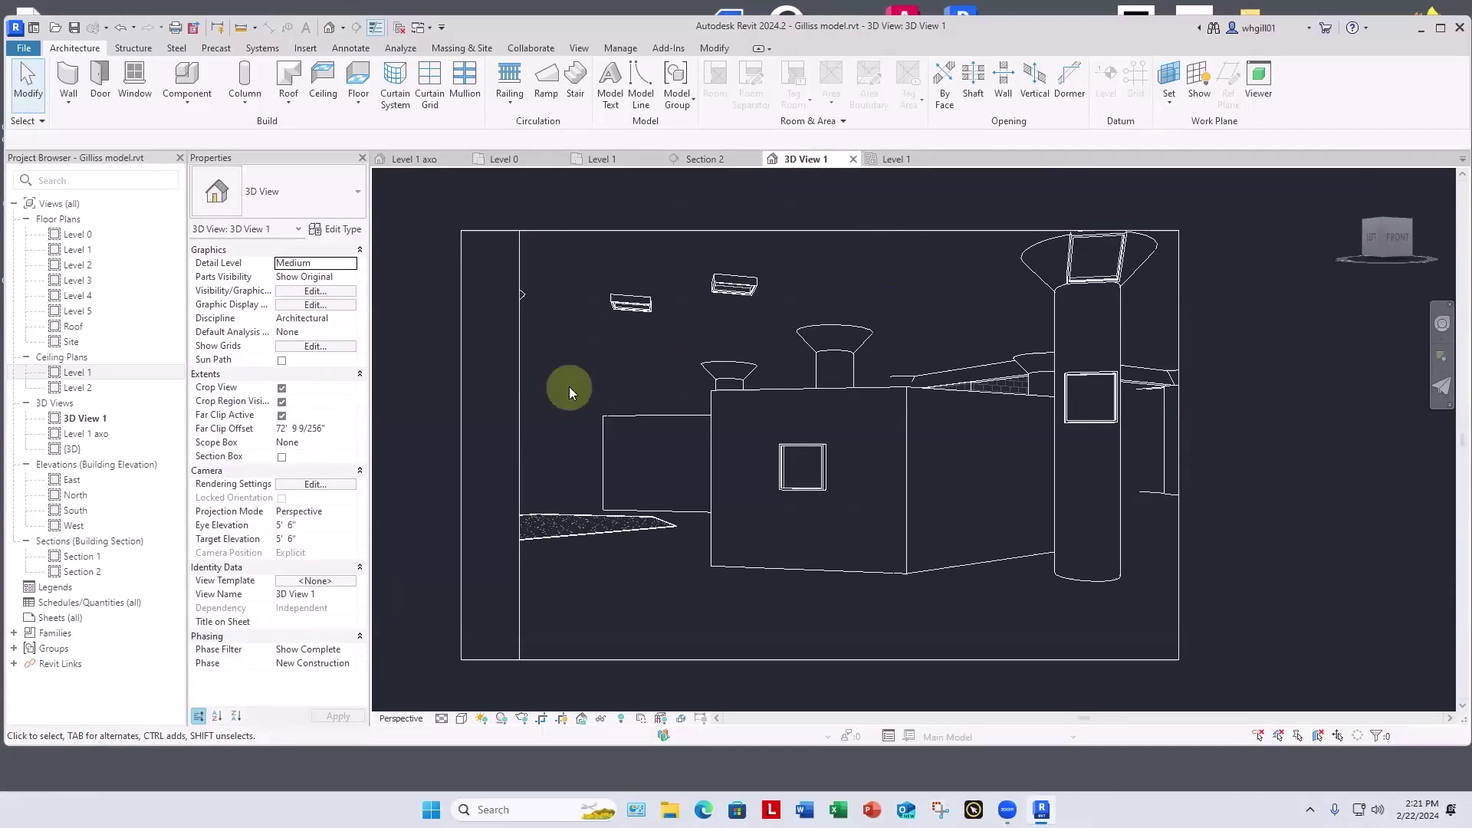
left_click(192, 100)
left_click(213, 138)
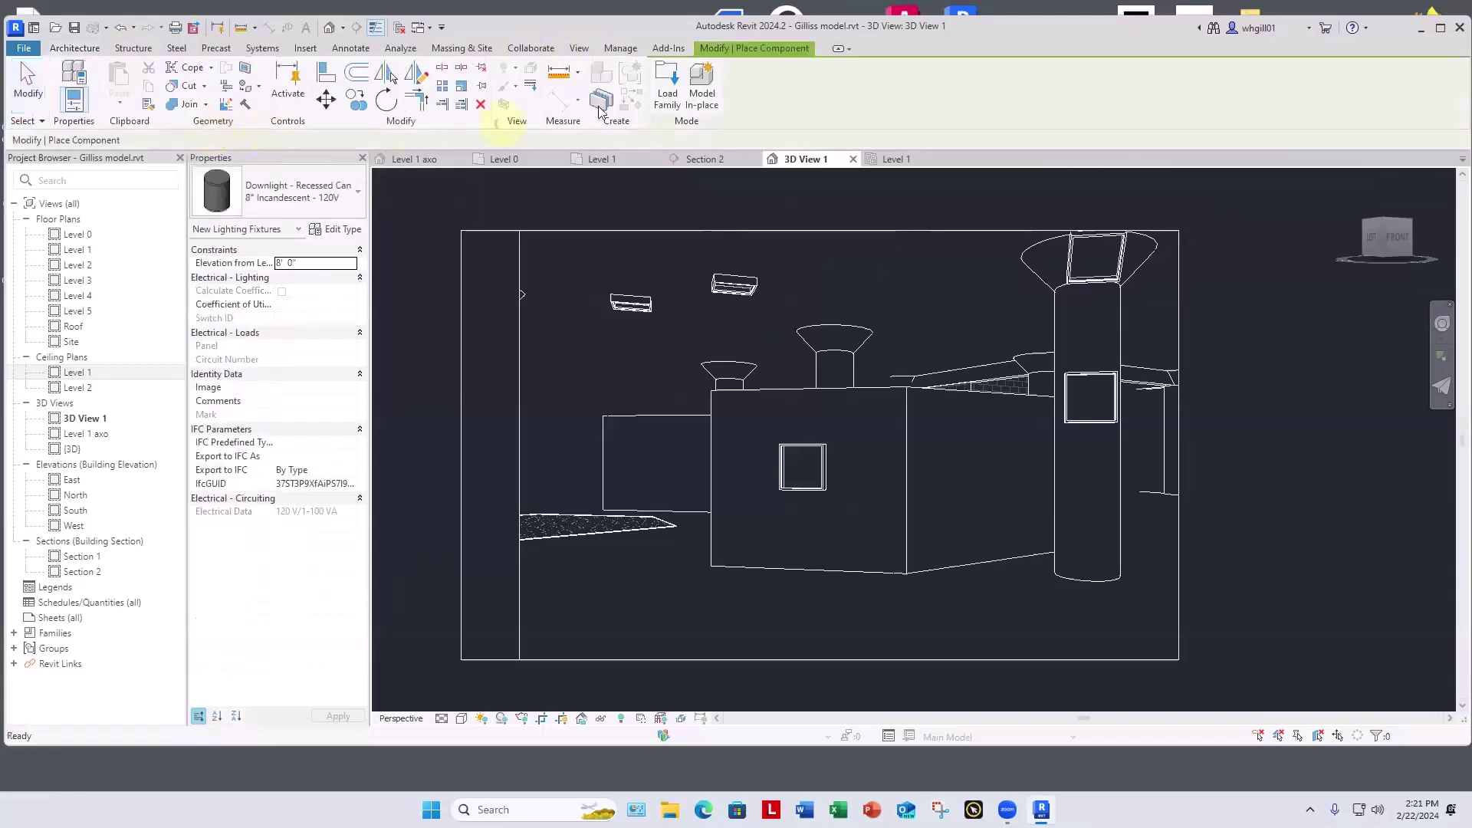
left_click(670, 98)
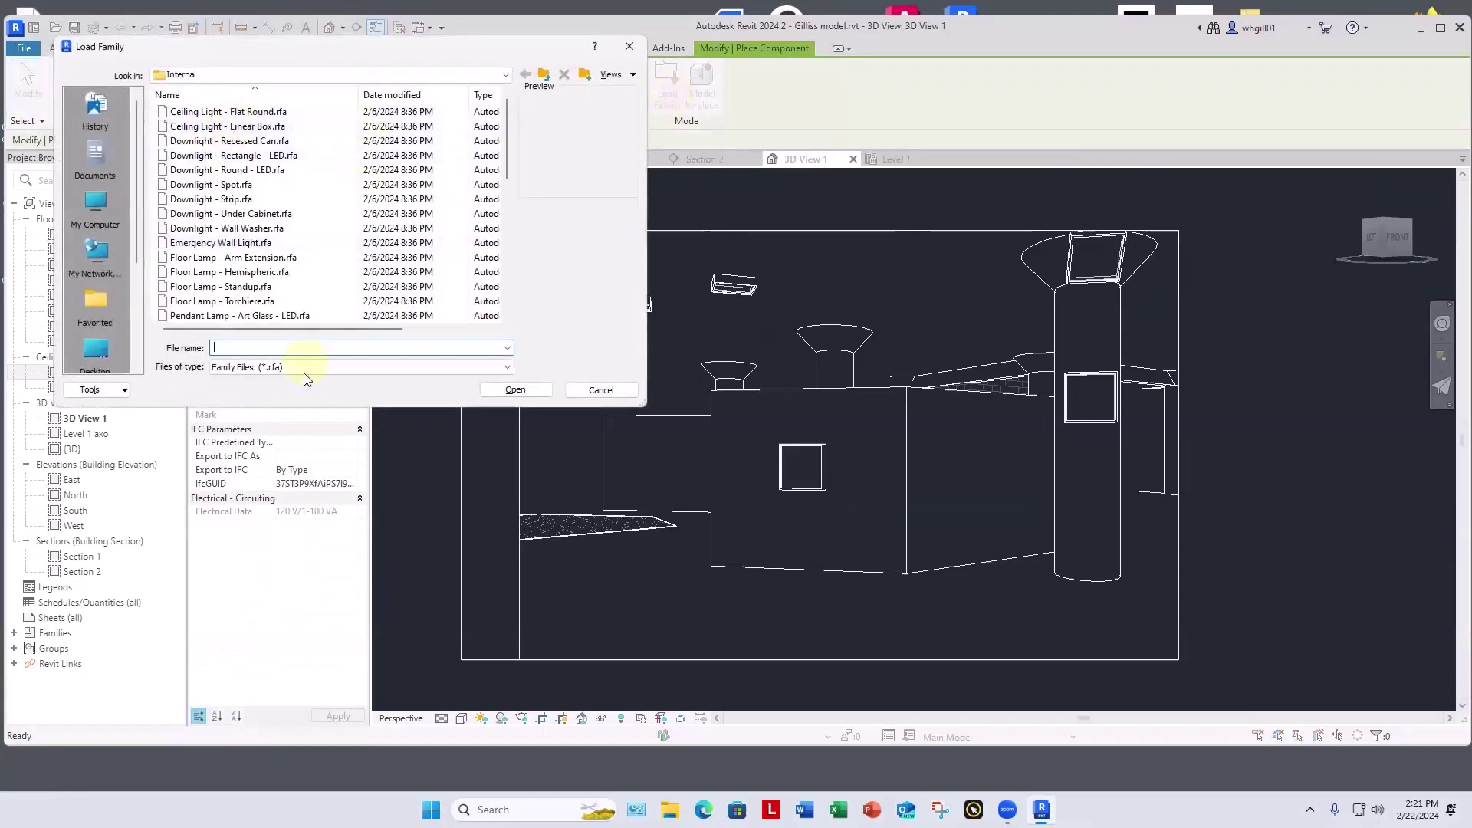
left_click_drag(306, 412, 306, 715)
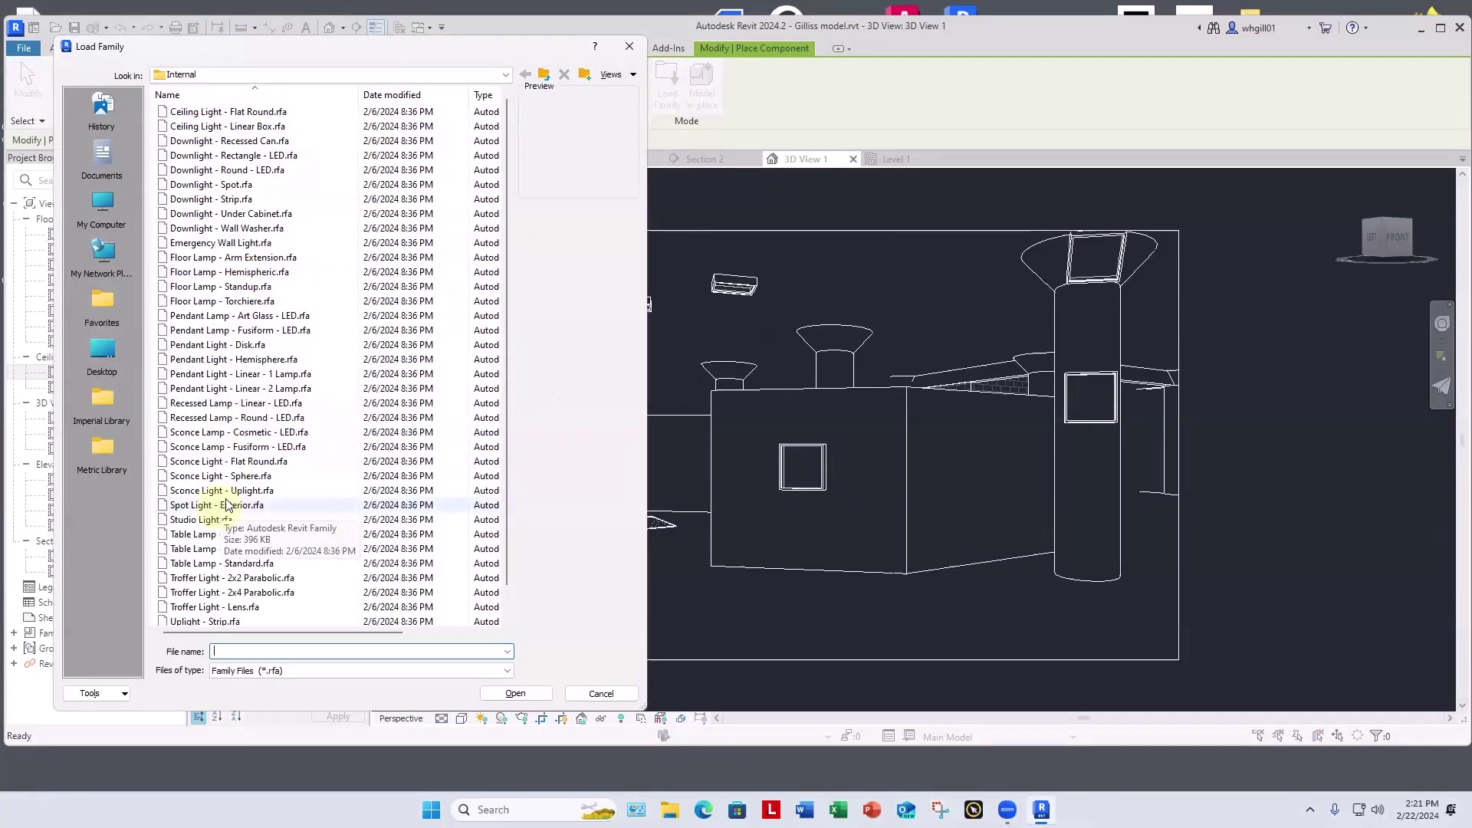
left_click(205, 332)
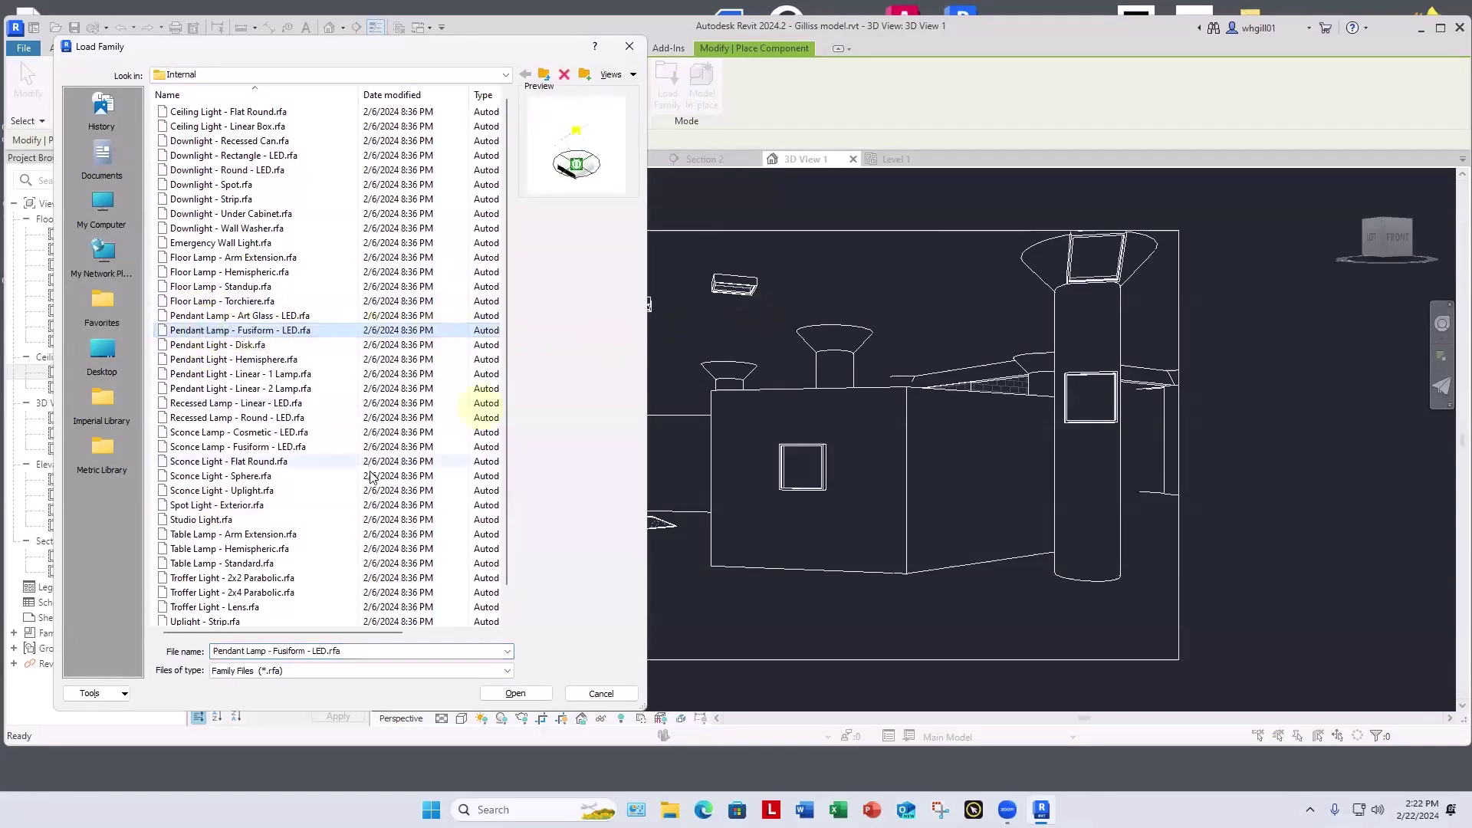
left_click(516, 691)
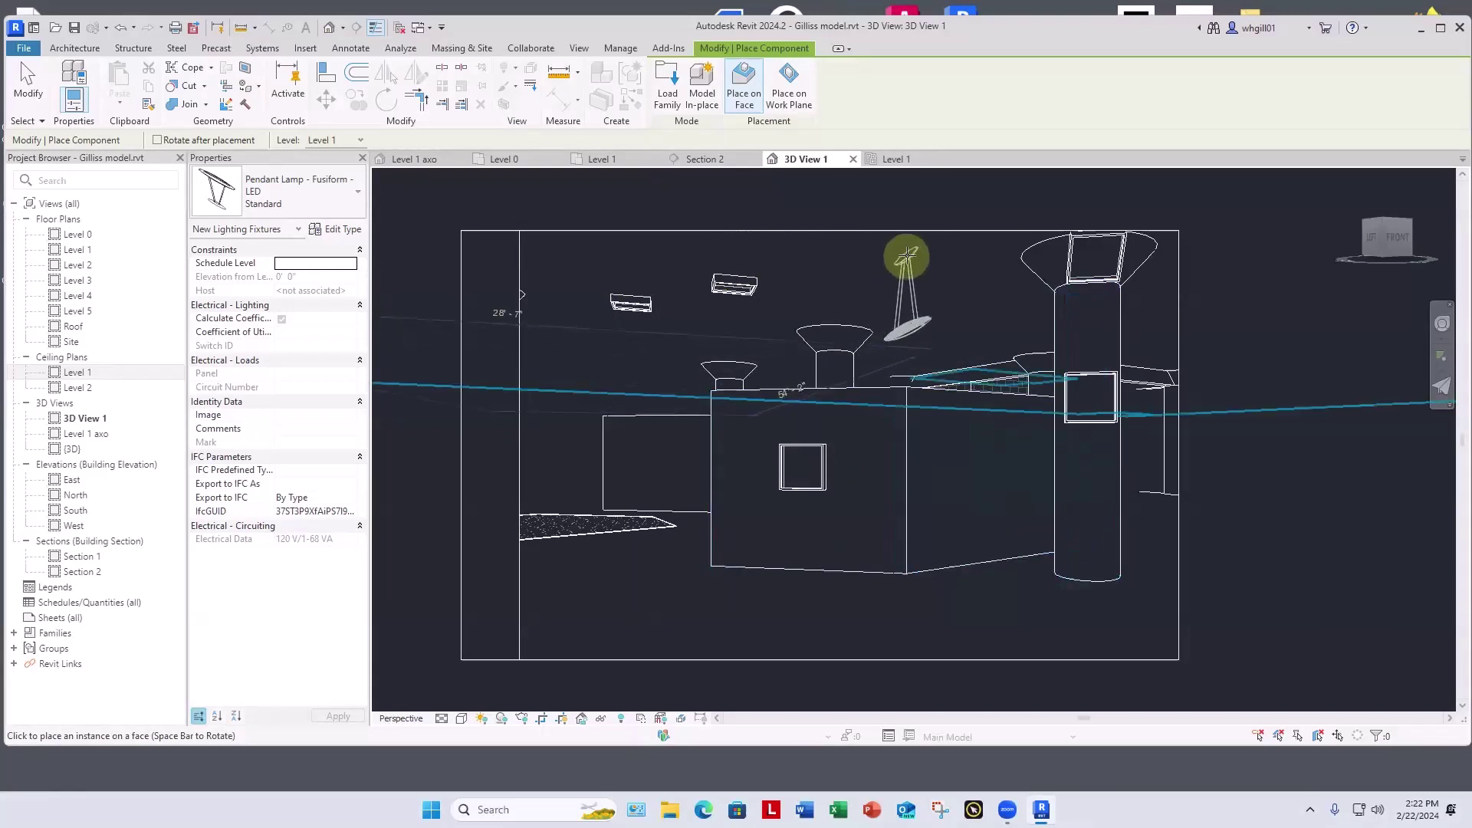
Step: Place a Standard fusiform pendant lamp on the overhead face between the boxed walls and the large round column
left_click(907, 256)
key("Escape")
key("Escape")
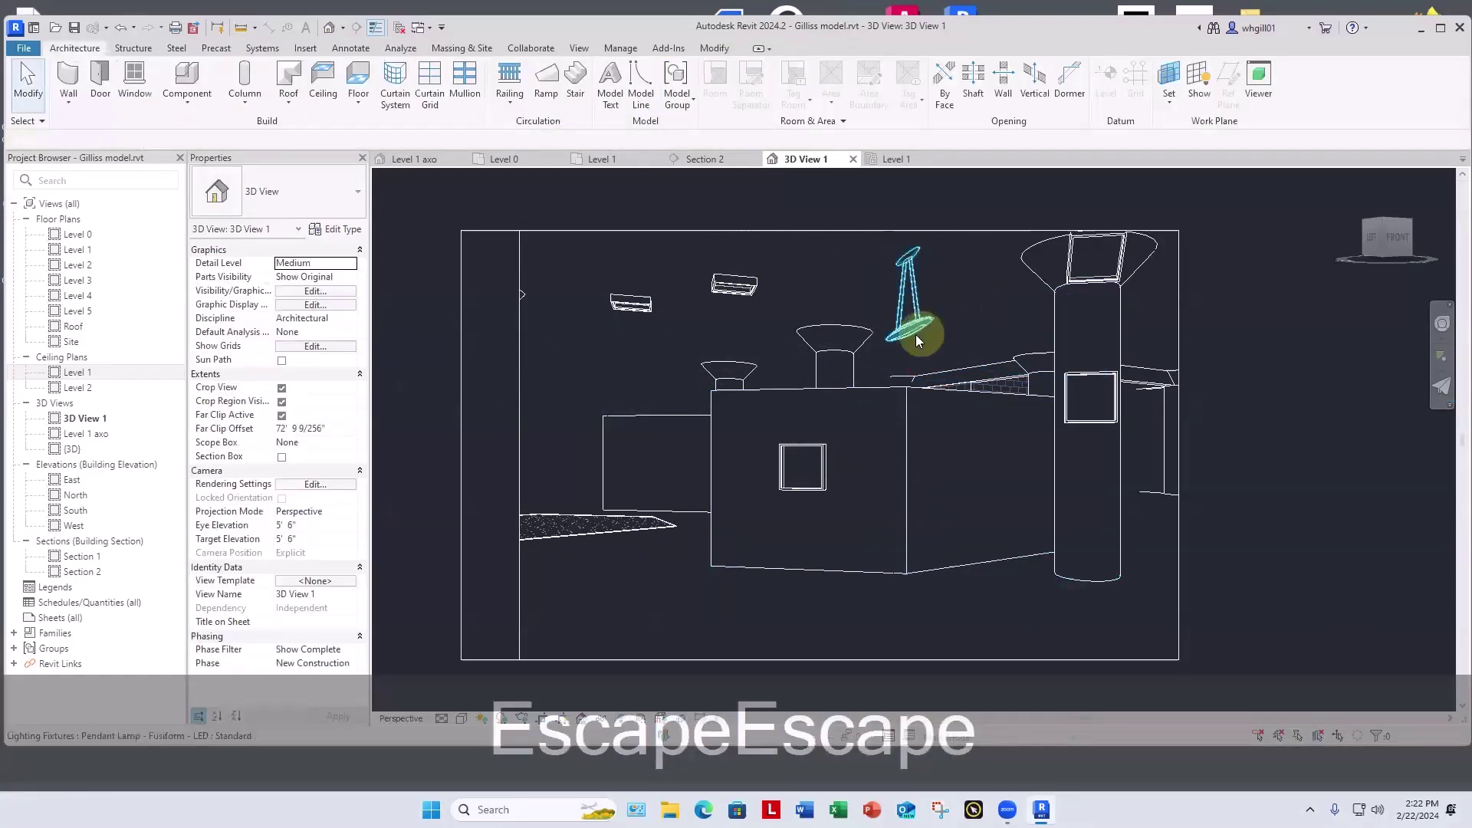